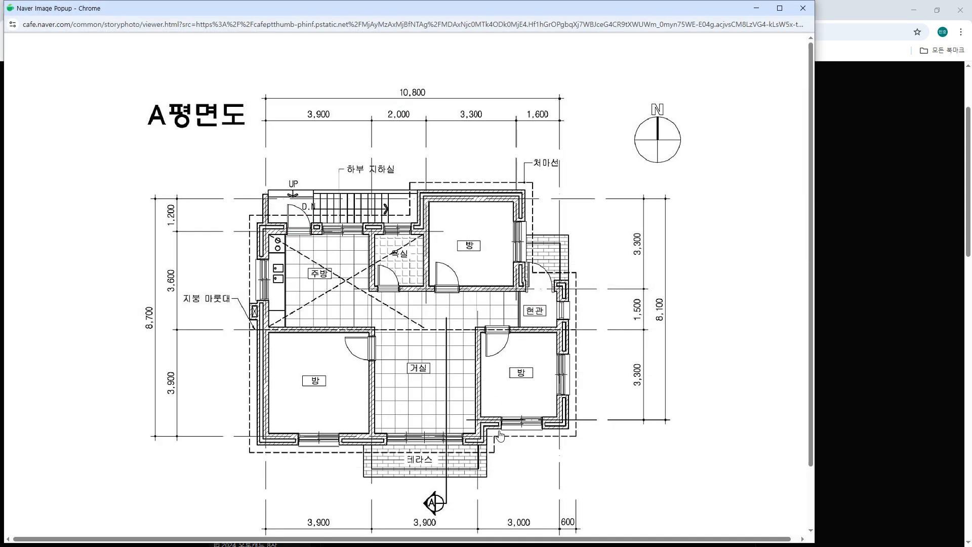
# Trace section line A and its viewing direction on the floor plan, circle its symbol, and clear the marks.
pyautogui.moveTo(441, 264)
pyautogui.mouseDown()
pyautogui.moveTo(447, 454)
pyautogui.moveTo(346, 456)
pyautogui.moveTo(391, 503)
pyautogui.mouseUp()
pyautogui.moveTo(447, 267); pyautogui.dragTo(390, 266)
pyautogui.moveTo(400, 257)
pyautogui.mouseDown()
pyautogui.moveTo(384, 267)
pyautogui.moveTo(408, 286)
pyautogui.mouseUp()
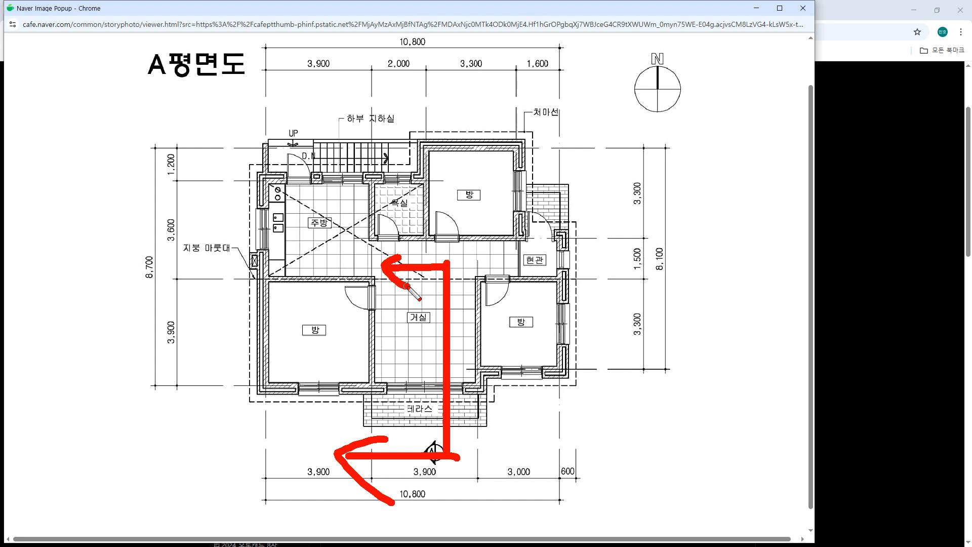
pyautogui.press('e')
pyautogui.moveTo(446, 475)
pyautogui.mouseDown()
pyautogui.moveTo(415, 471)
pyautogui.moveTo(452, 458)
pyautogui.moveTo(438, 475)
pyautogui.mouseUp()
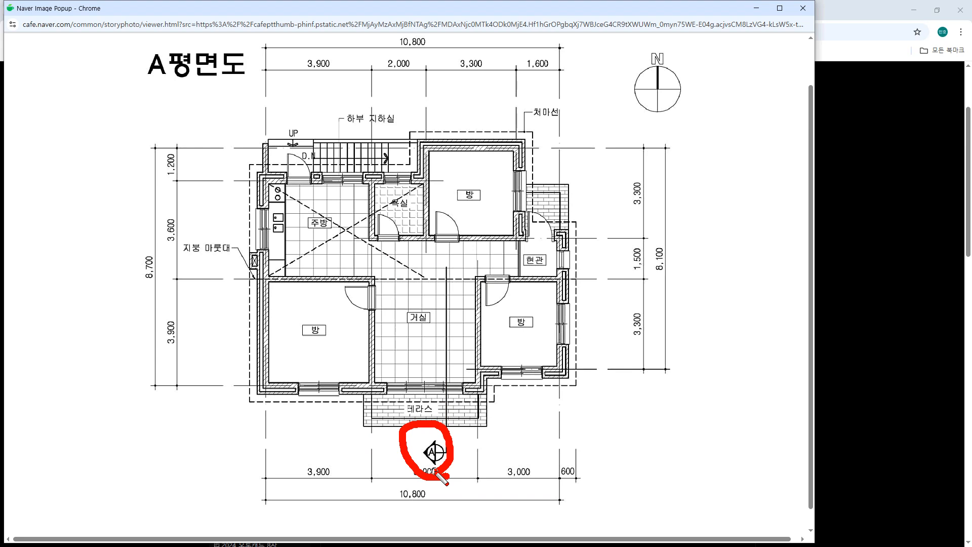
pyautogui.press('e')
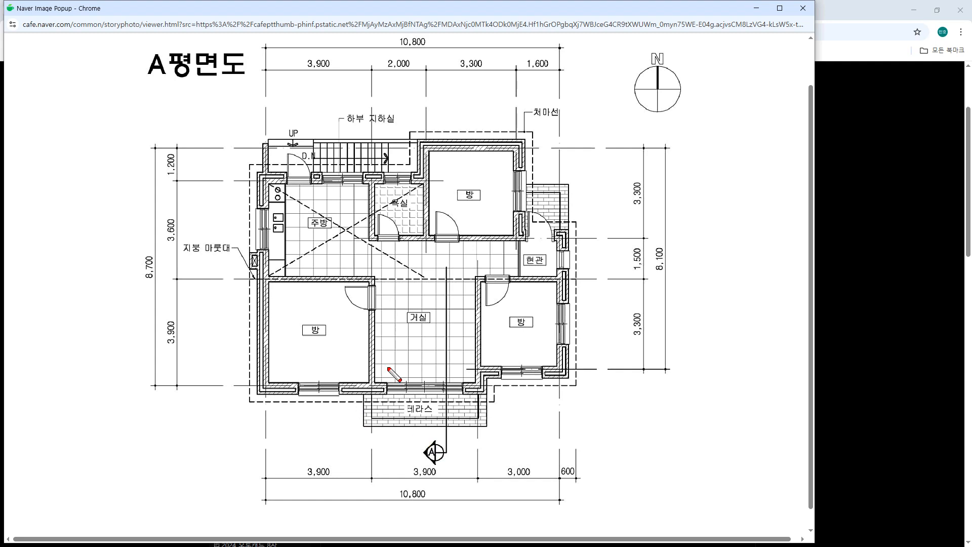
# Mark the horizontal roof ridge line, annotate the terrace with 300 and the southeast room with 450, and clear the marks.
pyautogui.moveTo(243, 278)
pyautogui.keyDown('shift'); pyautogui.mouseDown()
pyautogui.moveTo(610, 278)
pyautogui.moveTo(195, 277)
pyautogui.mouseUp(); pyautogui.keyUp('shift')
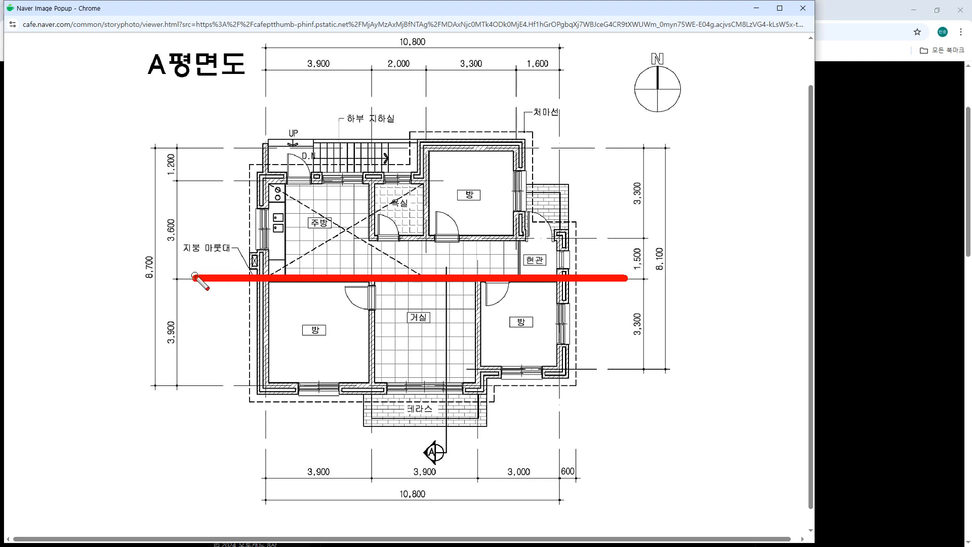
pyautogui.click(396, 429)
pyautogui.click(402, 419)
pyautogui.click(469, 411)
pyautogui.moveTo(470, 411)
pyautogui.mouseDown()
pyautogui.moveTo(533, 429)
pyautogui.moveTo(530, 448)
pyautogui.moveTo(575, 458)
pyautogui.moveTo(576, 472)
pyautogui.mouseUp()
pyautogui.moveTo(592, 453)
pyautogui.mouseDown()
pyautogui.moveTo(596, 467)
pyautogui.moveTo(593, 451)
pyautogui.moveTo(625, 452)
pyautogui.mouseUp()
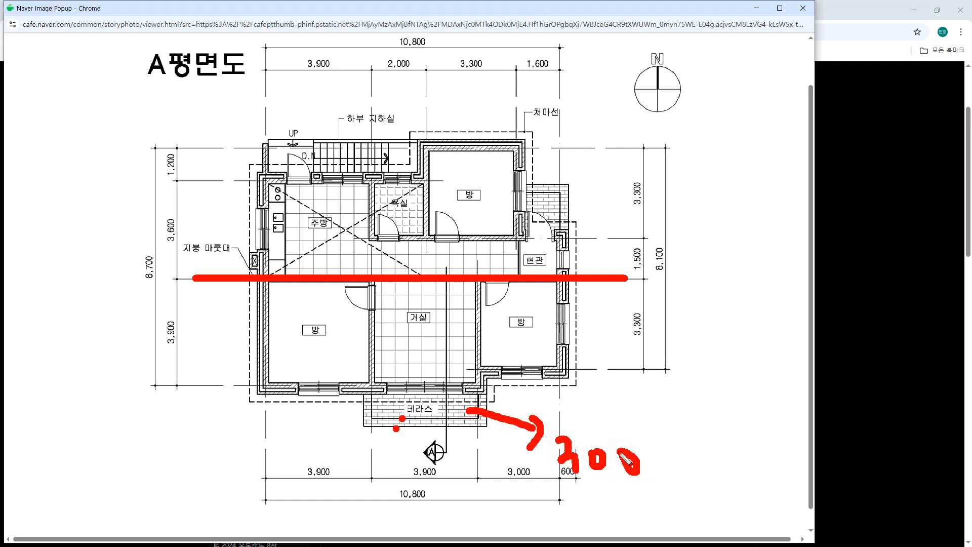
pyautogui.moveTo(526, 332)
pyautogui.mouseDown()
pyautogui.moveTo(623, 384)
pyautogui.moveTo(649, 423)
pyautogui.moveTo(681, 412)
pyautogui.moveTo(660, 442)
pyautogui.mouseUp()
pyautogui.moveTo(691, 384)
pyautogui.mouseDown()
pyautogui.moveTo(685, 429)
pyautogui.moveTo(712, 396)
pyautogui.mouseUp()
pyautogui.moveTo(719, 398)
pyautogui.mouseDown()
pyautogui.moveTo(740, 413)
pyautogui.moveTo(708, 400)
pyautogui.mouseUp()
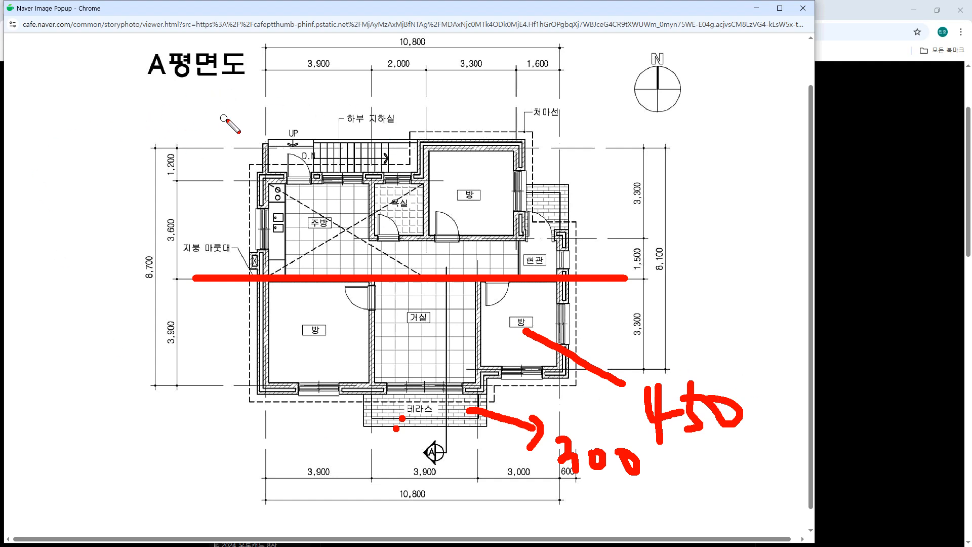
pyautogui.press('e')
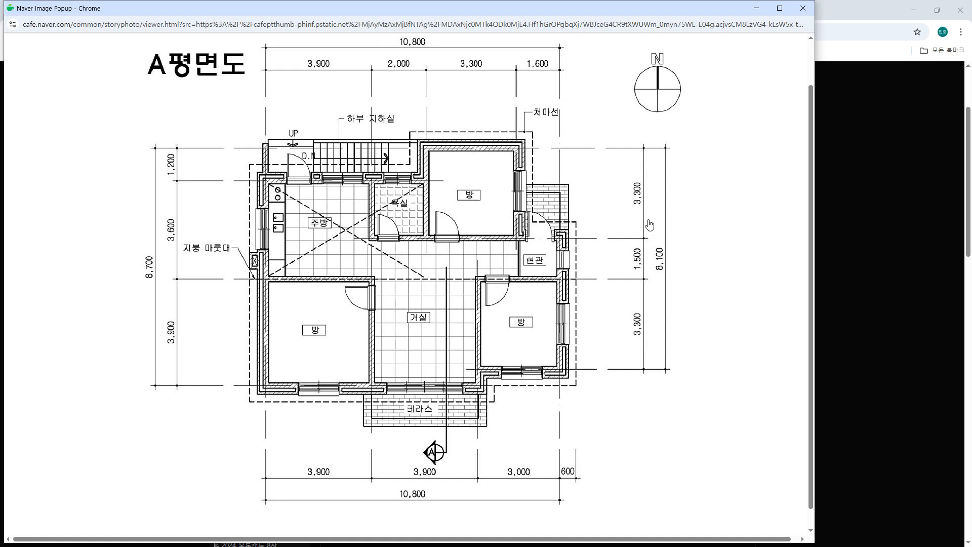
# Switch to AutoCAD and start a new blank drawing.
pyautogui.click(734, 224)
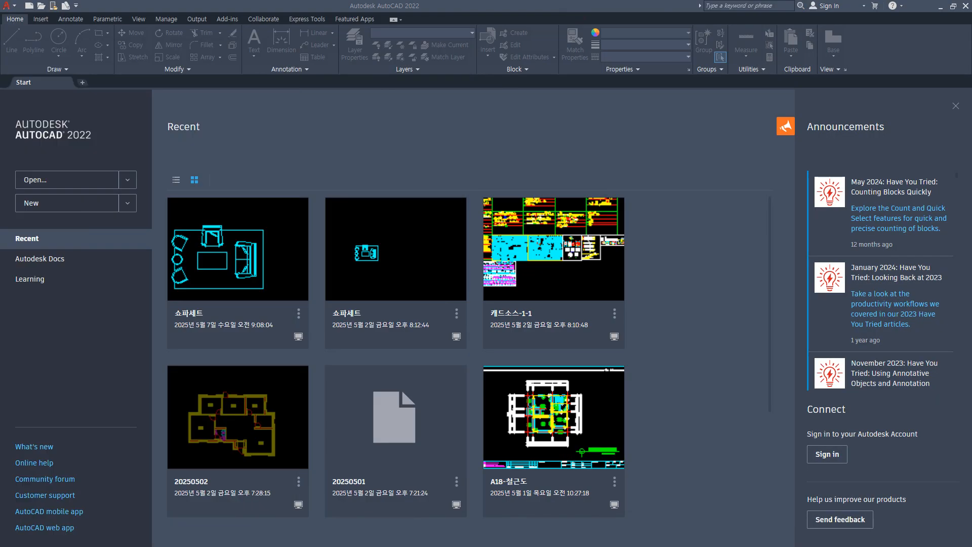
pyautogui.click(29, 8)
pyautogui.press('Return')
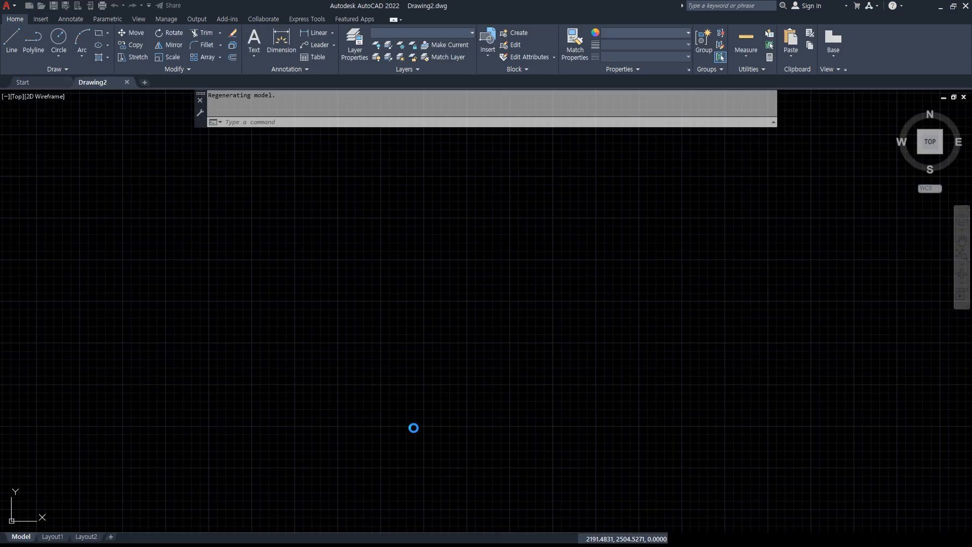
pyautogui.write('z')
pyautogui.press('Return')
pyautogui.write('a')
pyautogui.press('Return')
pyautogui.scroll(-10, 370, 315)
pyautogui.moveTo(528, 232); pyautogui.dragTo(244, 402, button='middle')
# Create a layer named 중심 with colour 1 (red).
pyautogui.click(356, 50)
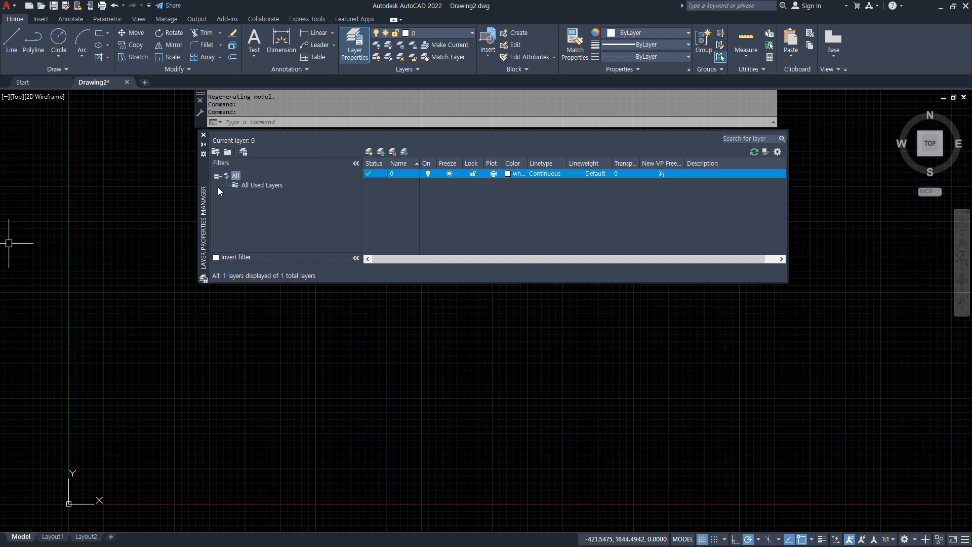
pyautogui.click(392, 150)
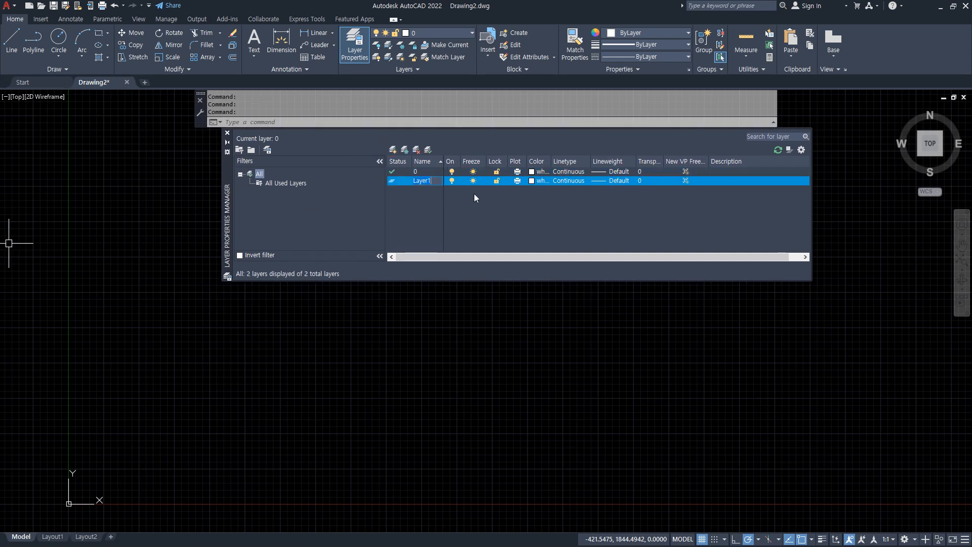
pyautogui.write('중')
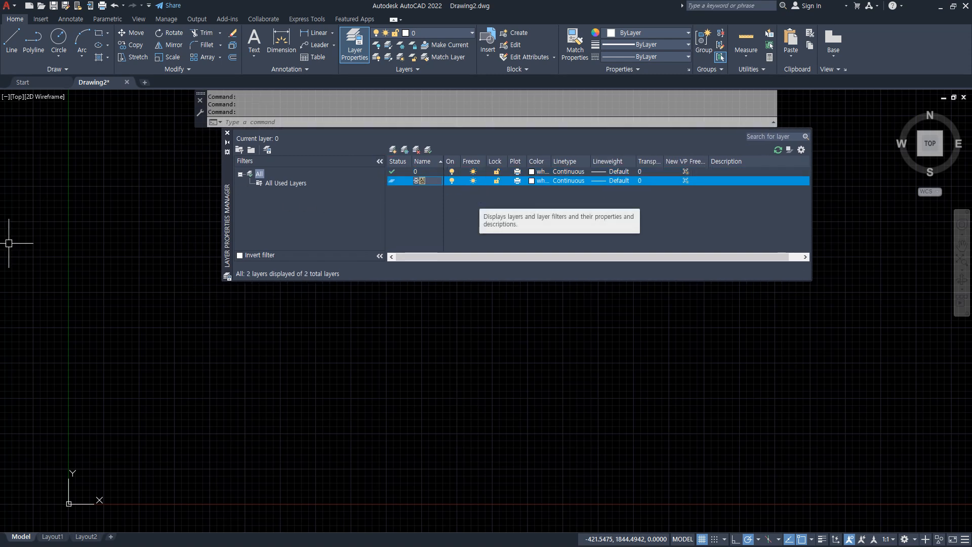
pyautogui.write('심')
pyautogui.press('Return')
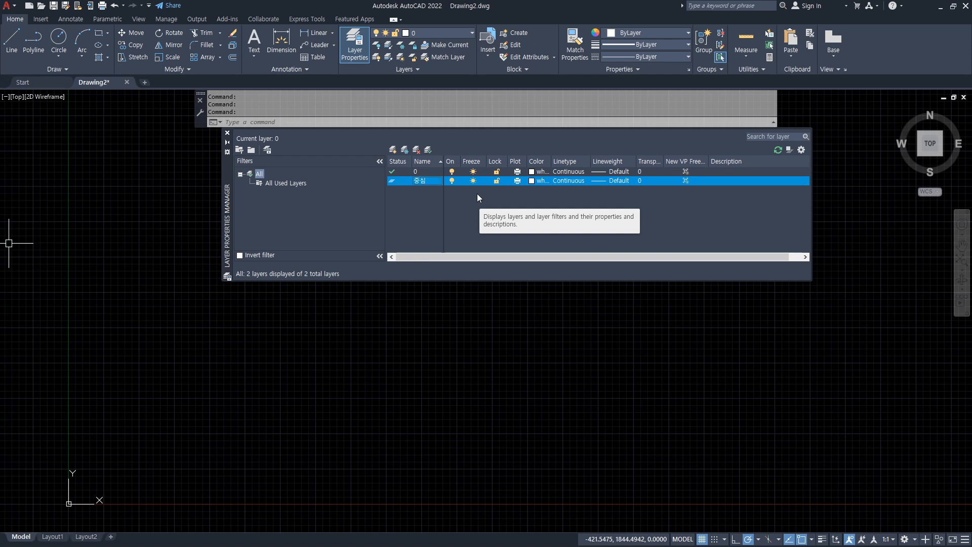
pyautogui.click(535, 181)
pyautogui.write('1')
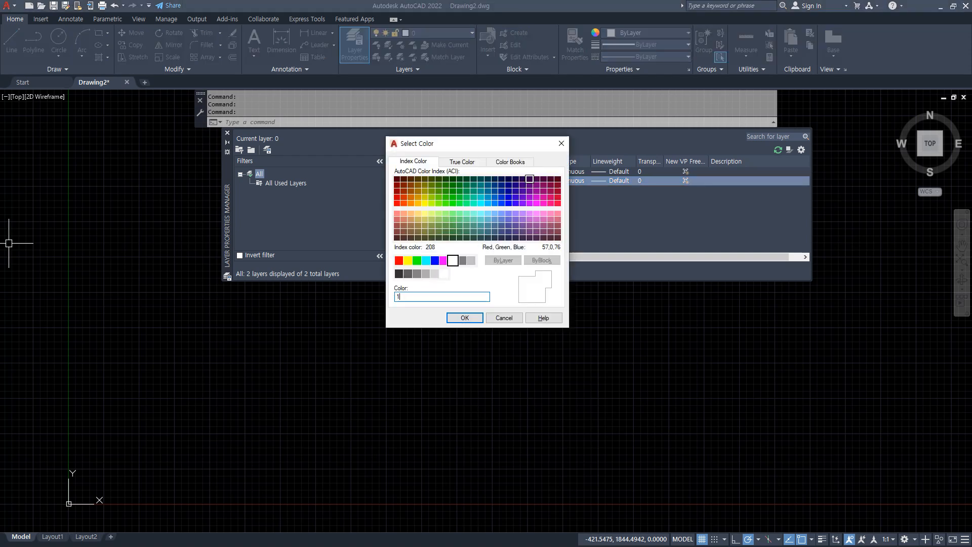
pyautogui.press('Return')
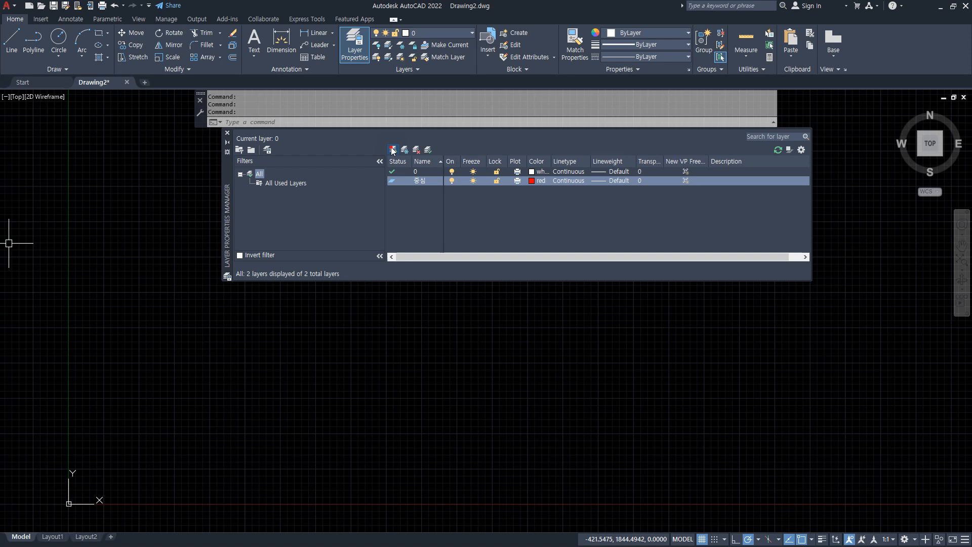
# Add four more layers below 중심 with their default names.
pyautogui.click(392, 150)
pyautogui.click(393, 150)
pyautogui.click(392, 150)
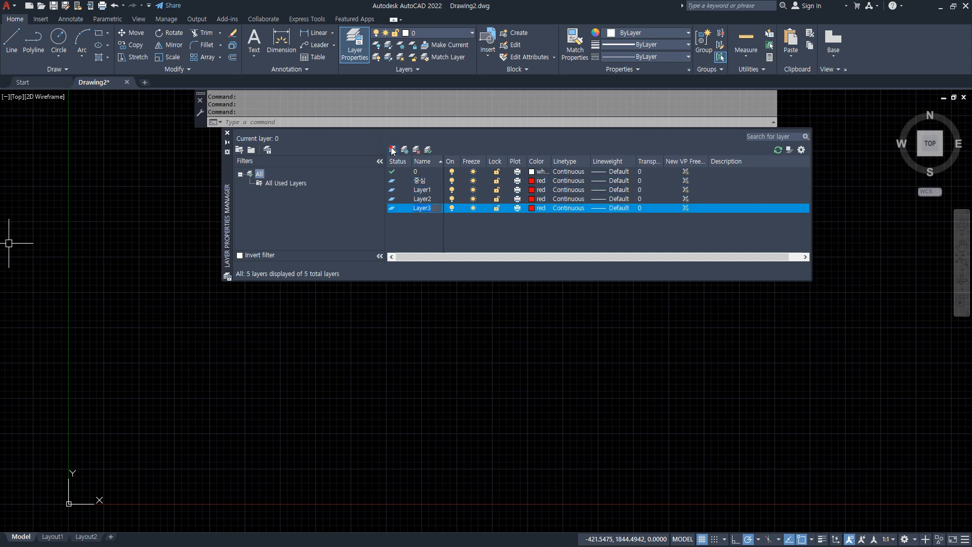
pyautogui.click(393, 151)
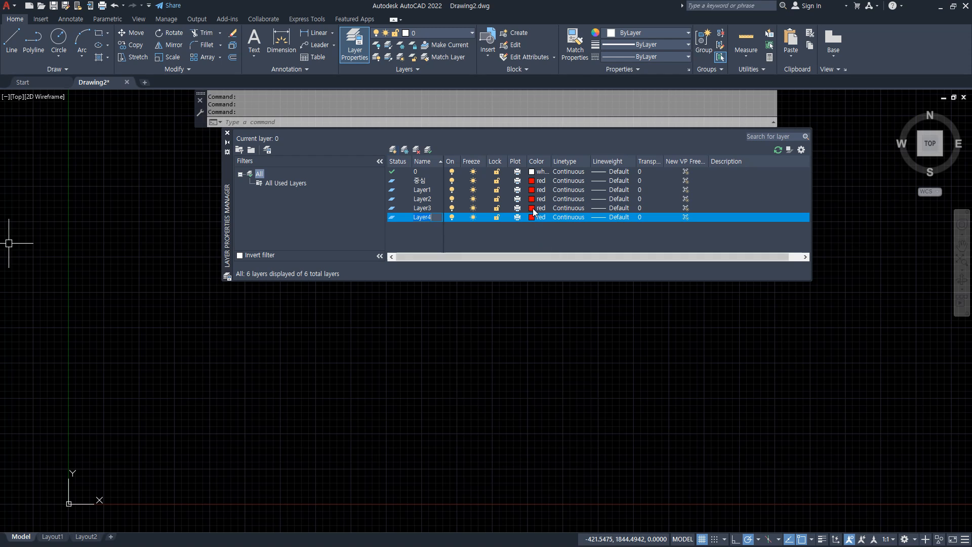
# Set the colours of Layer1, Layer2, Layer3 and Layer4 to 2, 3, 4 and 5 respectively.
pyautogui.click(541, 190)
pyautogui.write('2')
pyautogui.press('Return')
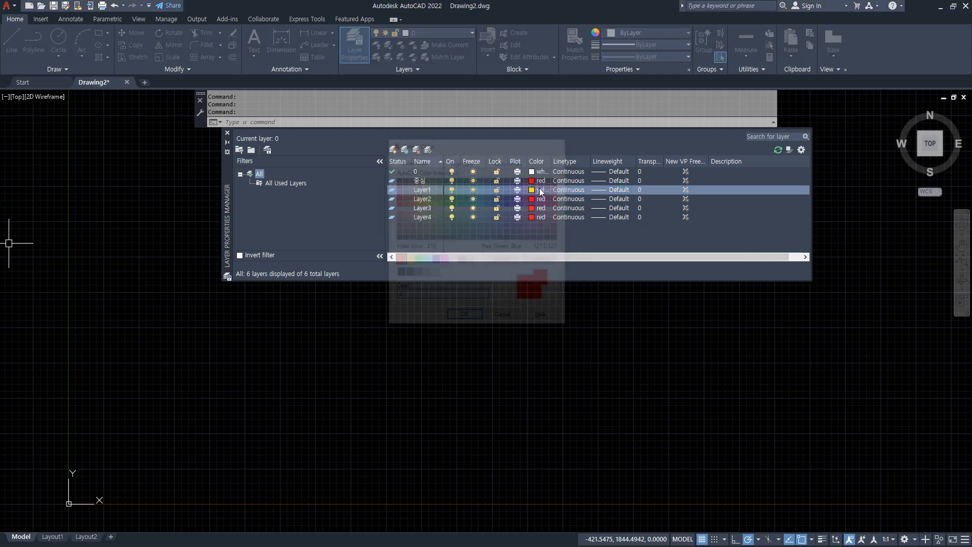
pyautogui.click(540, 200)
pyautogui.write('3')
pyautogui.press('Return')
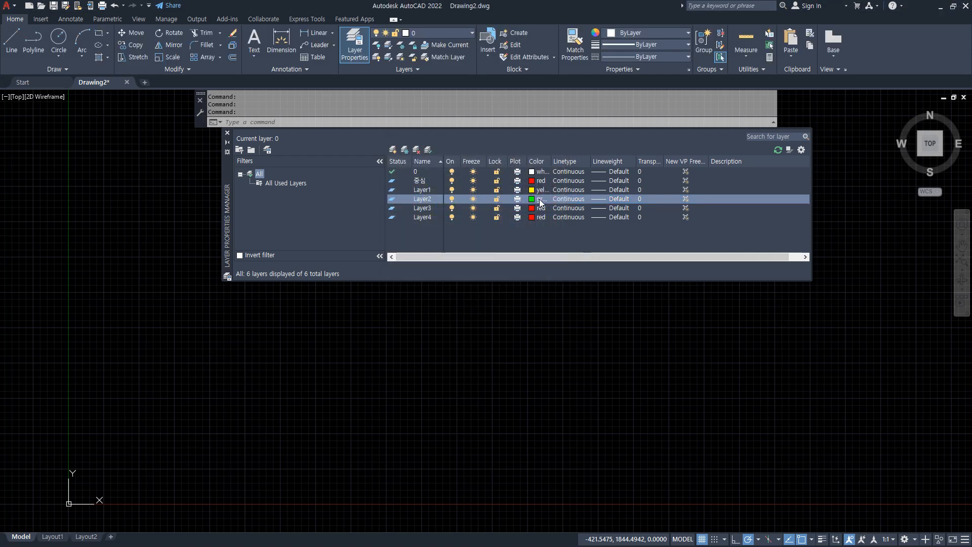
pyautogui.click(540, 208)
pyautogui.write('4')
pyautogui.press('Return')
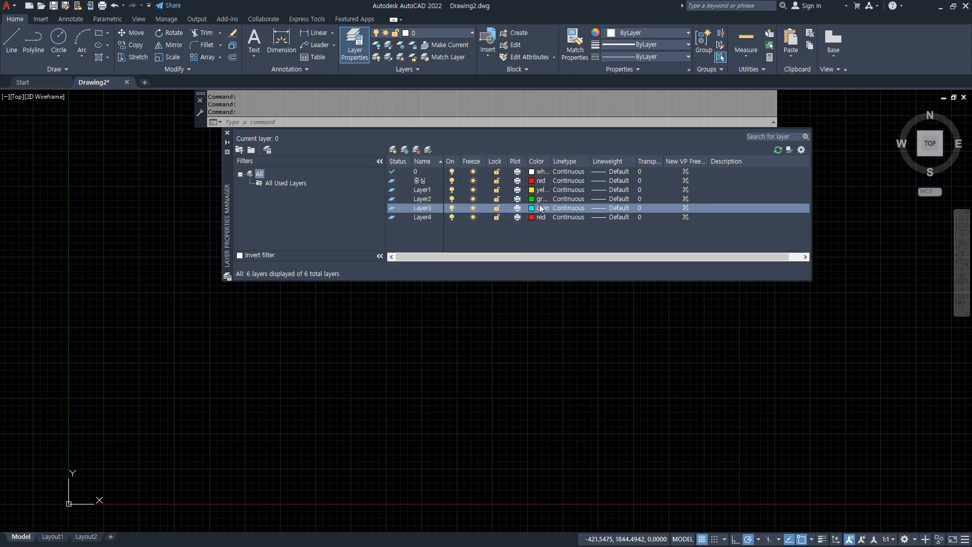
pyautogui.click(541, 217)
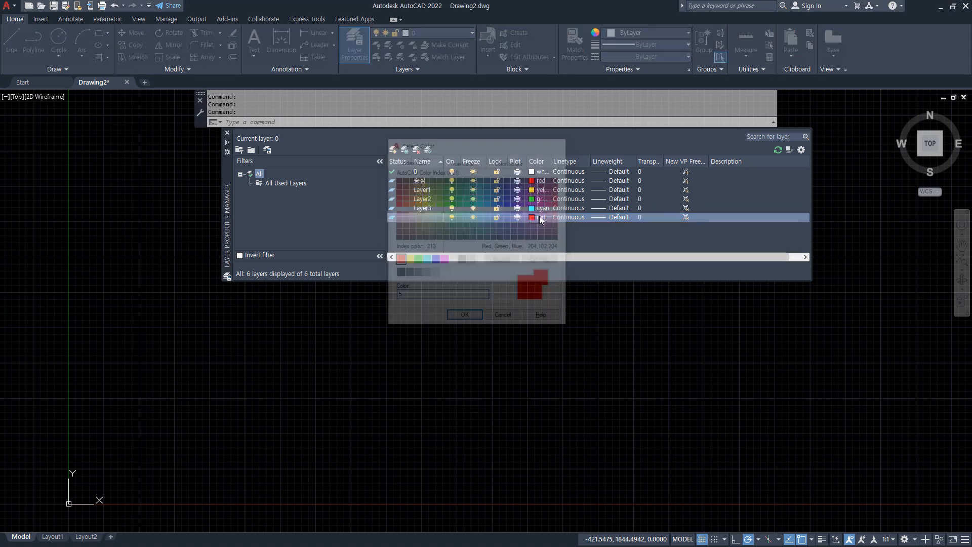
pyautogui.write('5')
pyautogui.press('Return')
# Add one more layer after Layer4 and set its colour to 7 (white).
pyautogui.click(398, 150)
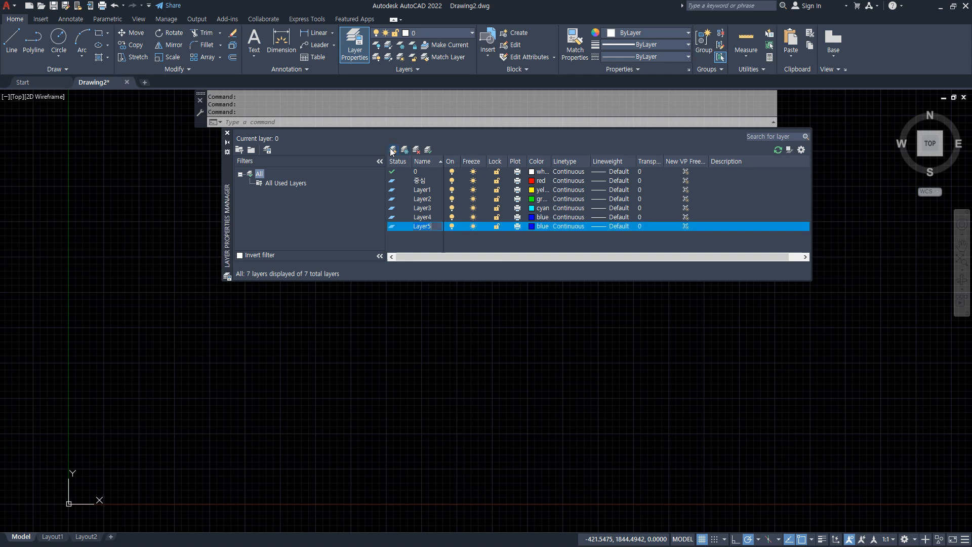
pyautogui.click(543, 228)
pyautogui.write('7')
pyautogui.press('Return')
# Rename the yellow layer as 단면 and the green layer as 마감.
pyautogui.click(425, 191)
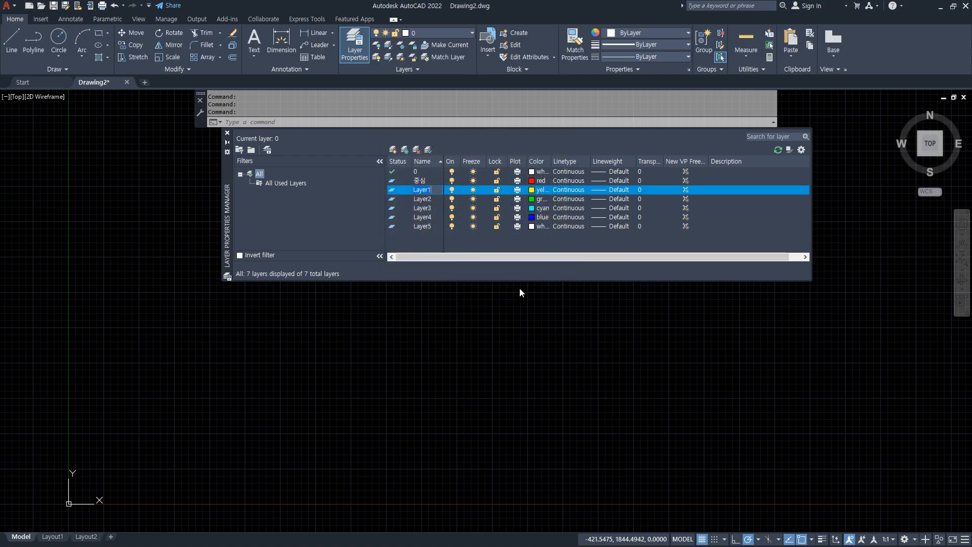
pyautogui.write('단면')
pyautogui.press('Return')
pyautogui.press('Escape')
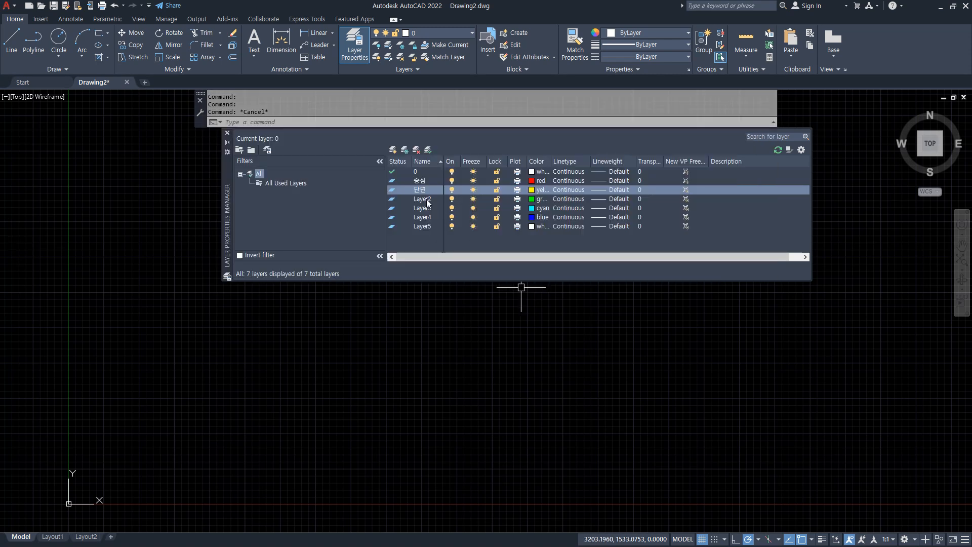
pyautogui.click(428, 200)
pyautogui.press('F2')
pyautogui.write('마감')
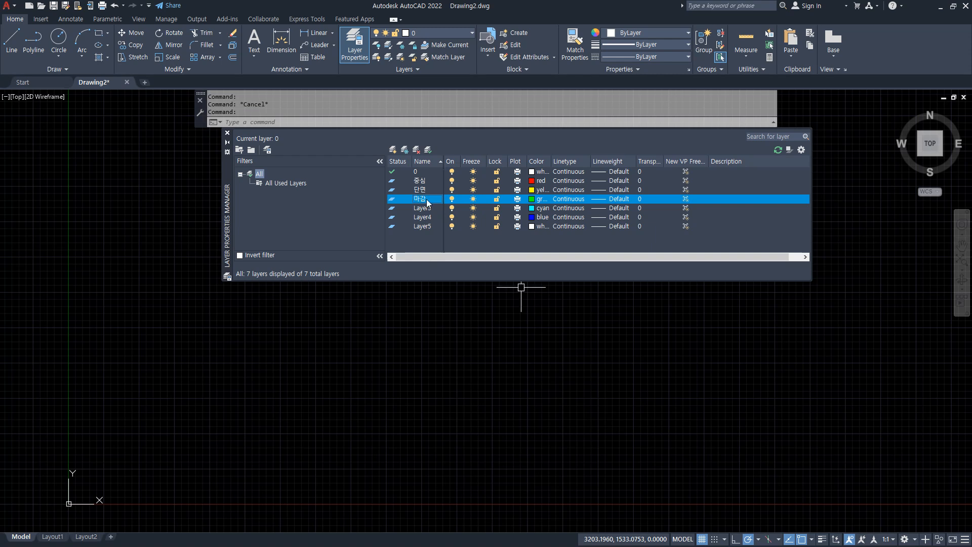
pyautogui.press('Return')
# Rename the cyan layer as 문자, the blue layer as 해치 and the last white layer as 입면.
pyautogui.press('Down')
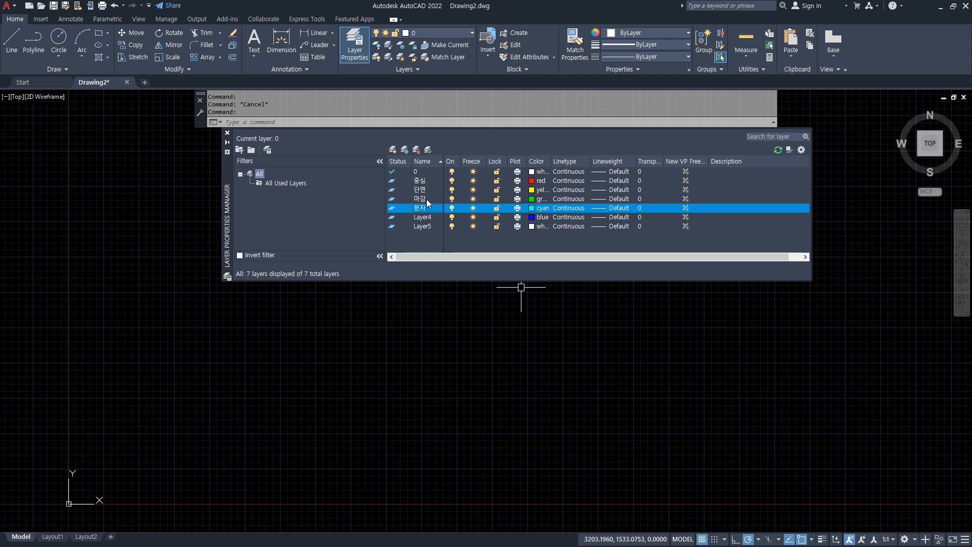
pyautogui.press('Return')
pyautogui.press('Down')
pyautogui.write('해치')
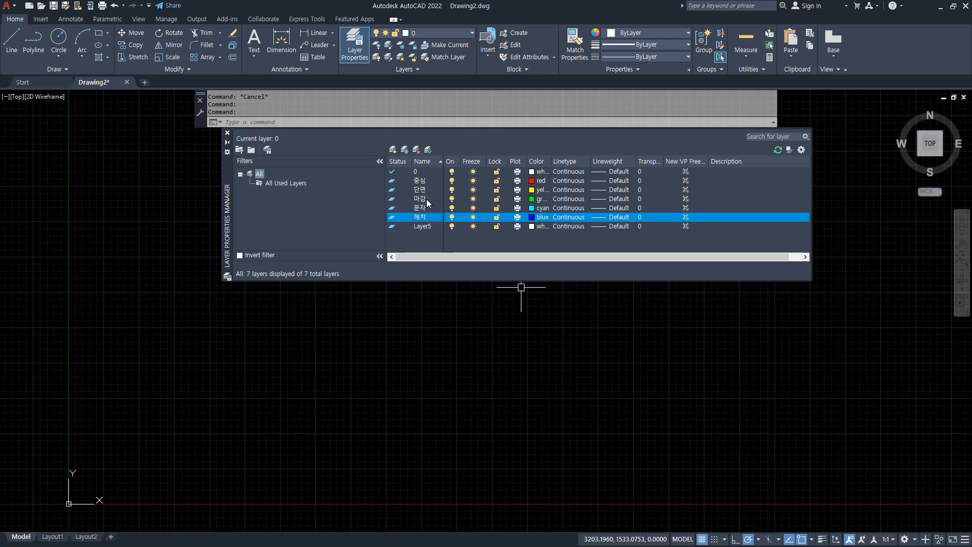
pyautogui.press('Return')
pyautogui.press('Down')
pyautogui.press('F2')
pyautogui.write('ㅇ')
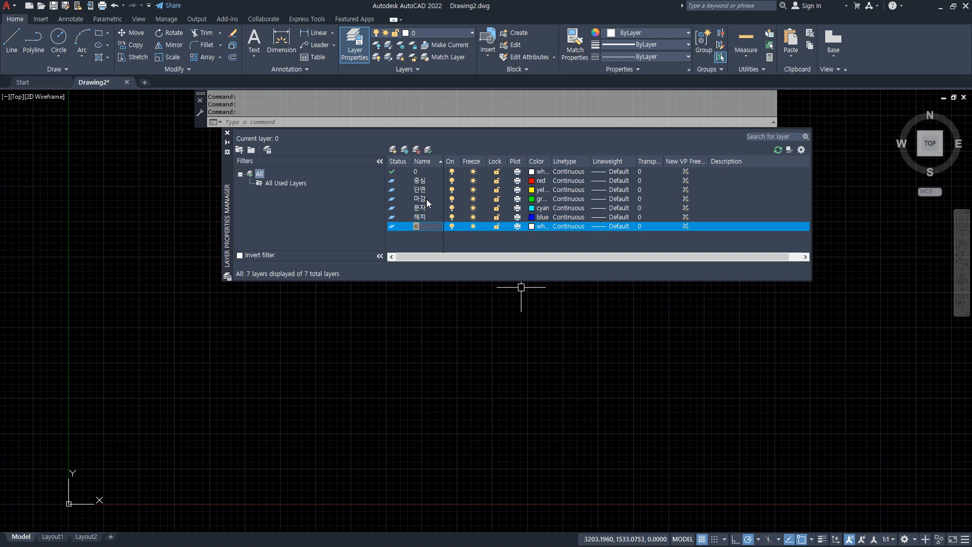
pyautogui.write('입면')
# Load the ACAD_ISO04W100 and BATTING linetypes and assign ACAD_ISO04W100 to the 중심 layer.
pyautogui.click(568, 180)
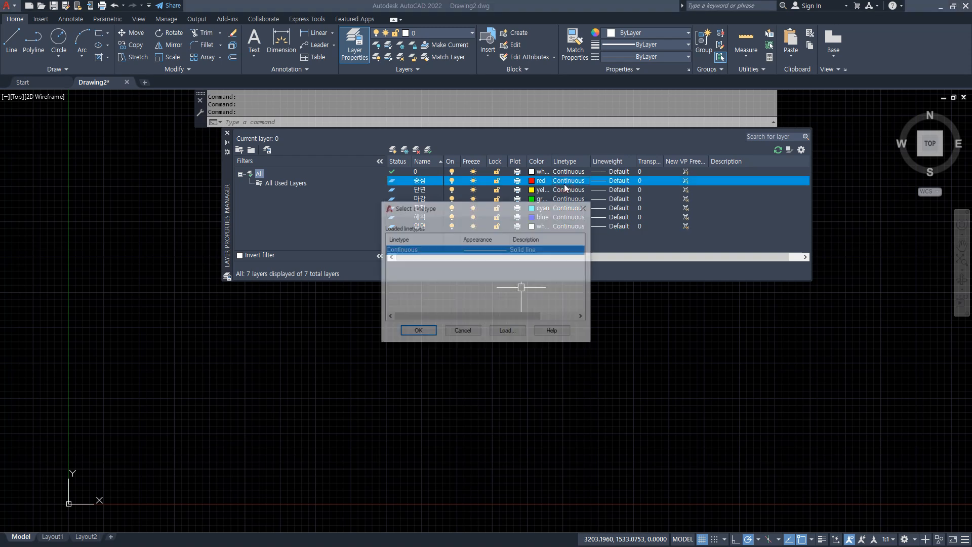
pyautogui.click(508, 332)
pyautogui.doubleClick(432, 278)
pyautogui.click(508, 331)
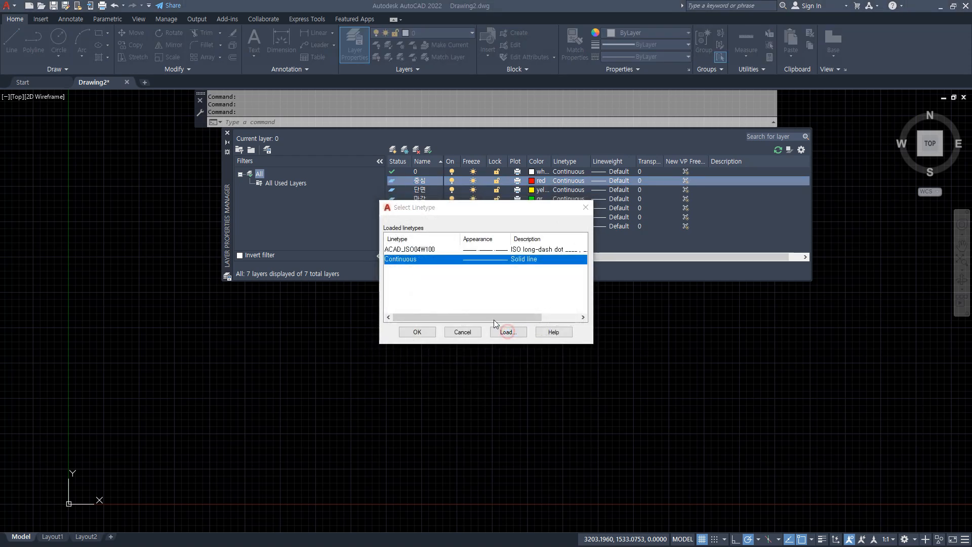
pyautogui.click(450, 391)
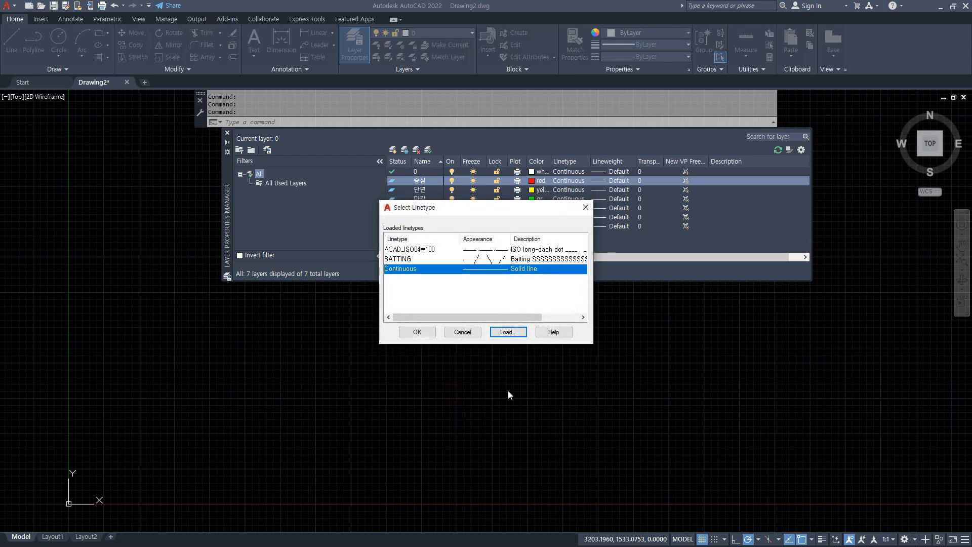
pyautogui.click(518, 336)
pyautogui.click(420, 286)
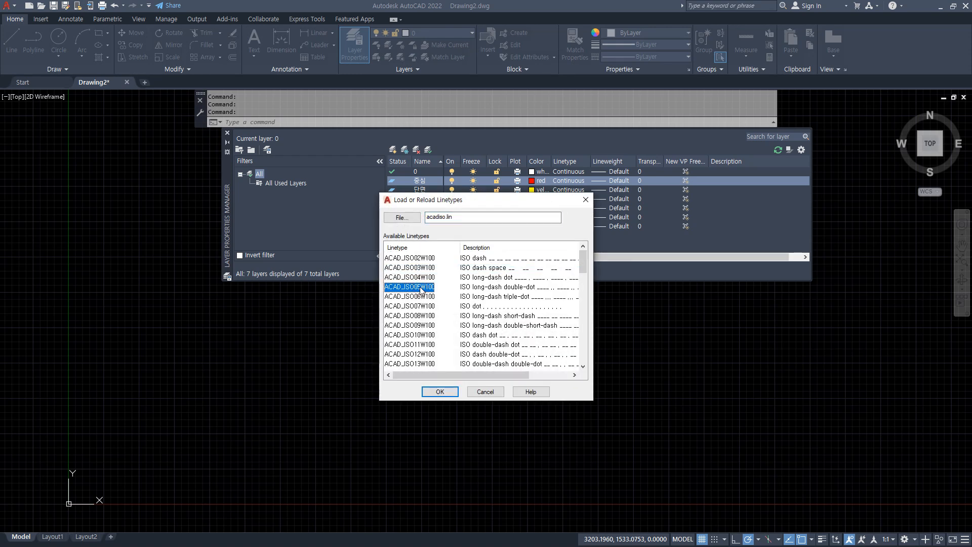
pyautogui.press('h')
pyautogui.press('Return')
pyautogui.click(417, 332)
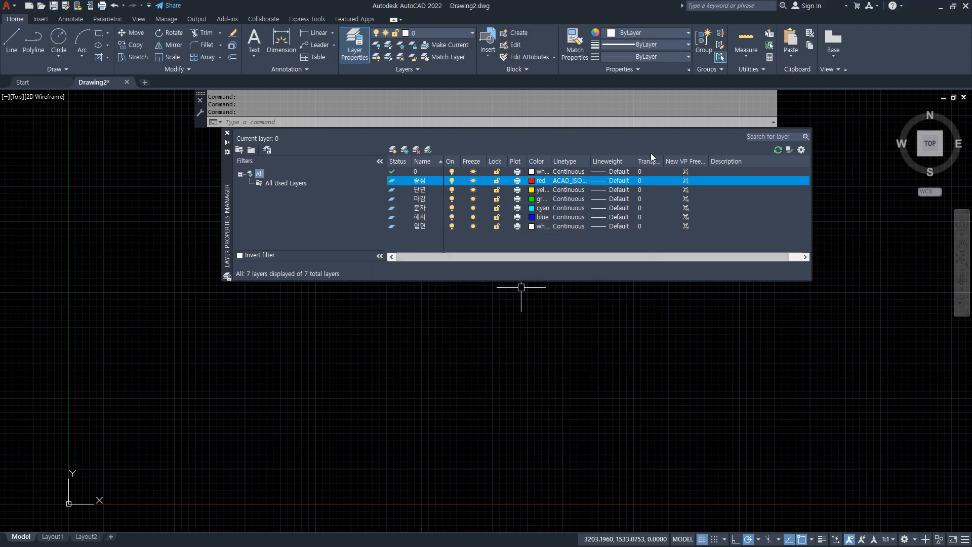
# Make the 중심 layer current and draw a horizontal and a vertical construction line crossing at the same point.
pyautogui.doubleClick(394, 189)
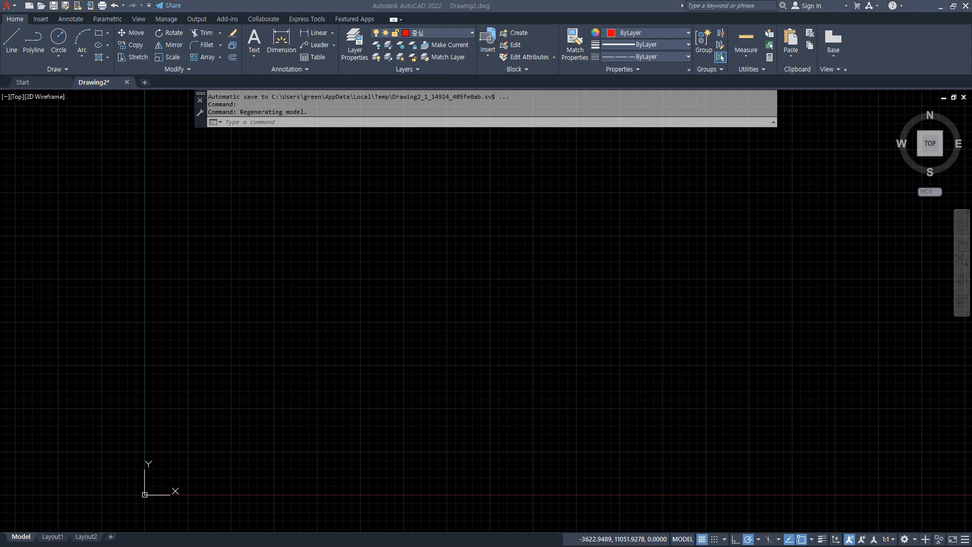
pyautogui.write('XL')
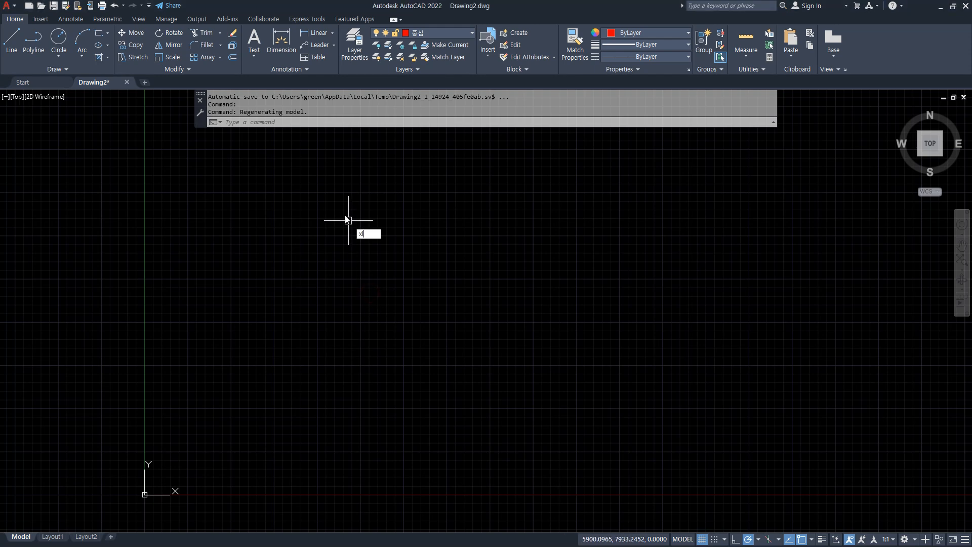
pyautogui.press('Return')
pyautogui.click(342, 258)
pyautogui.click(370, 258)
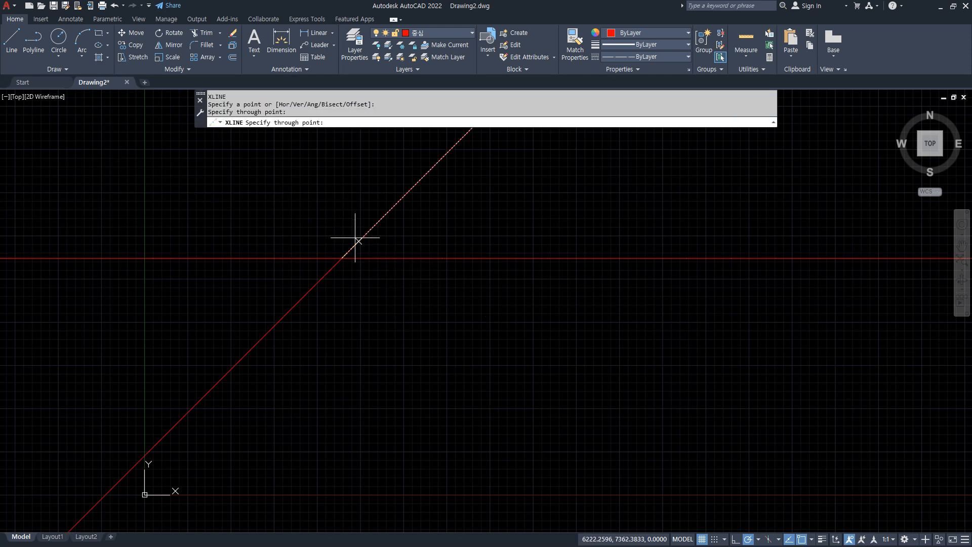
pyautogui.click(342, 229)
pyautogui.press('Return')
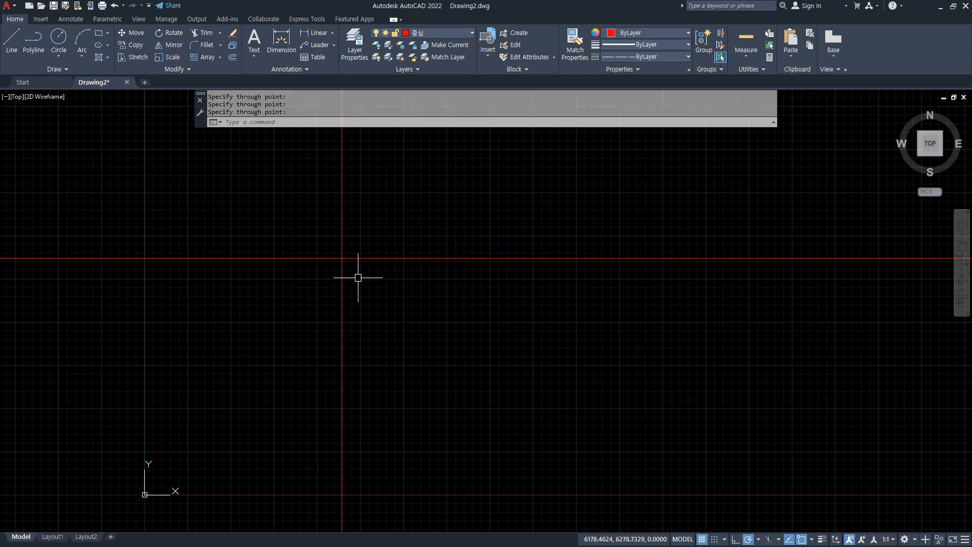
# Offset the vertical construction line 3900 to the right, and offset the resulting line another 3900 to the right.
pyautogui.write('O')
pyautogui.press('Return')
pyautogui.write('3')
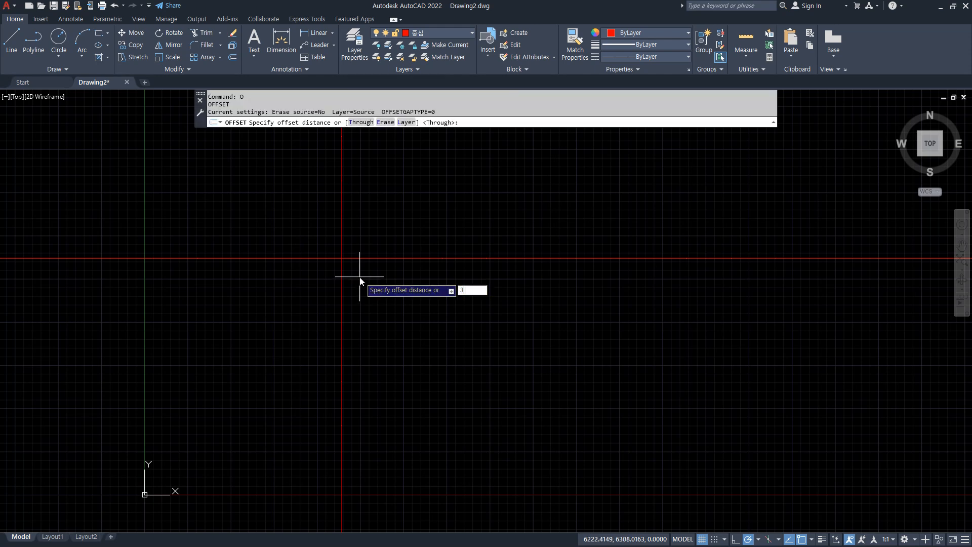
pyautogui.write('900')
pyautogui.press('Return')
pyautogui.click(341, 274)
pyautogui.click(432, 286)
pyautogui.press('Return')
pyautogui.press('Return')
# Offset the rightmost vertical line 3000 to the right.
pyautogui.press('Return')
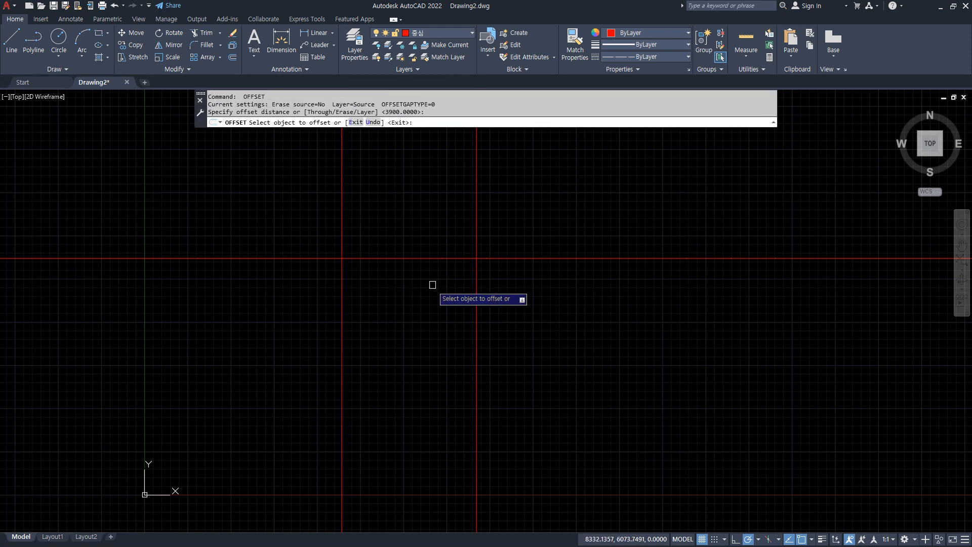
pyautogui.click(475, 284)
pyautogui.click(573, 282)
pyautogui.press('Return')
pyautogui.press('Return')
pyautogui.write('3000')
pyautogui.press('Return')
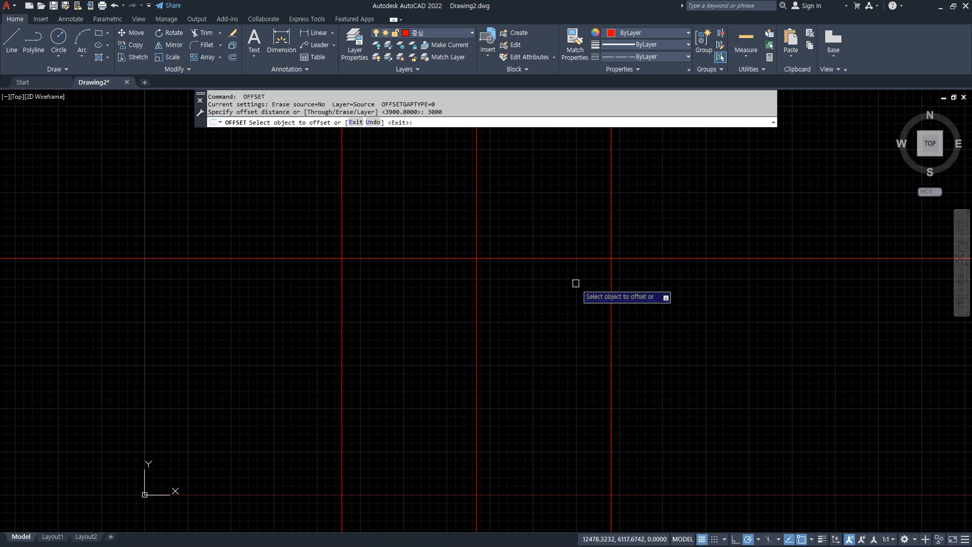
pyautogui.click(611, 278)
pyautogui.click(707, 286)
# Trim the vertical lines below the horizontal line and the horizontal line's ends beyond the outer verticals.
pyautogui.press('Return')
pyautogui.write('tr')
pyautogui.press('Return')
pyautogui.moveTo(782, 219)
pyautogui.mouseDown()
pyautogui.moveTo(427, 393)
pyautogui.moveTo(70, 212)
pyautogui.mouseUp()
pyautogui.press('Escape')
pyautogui.moveTo(478, 319); pyautogui.dragTo(322, 414, button='middle')
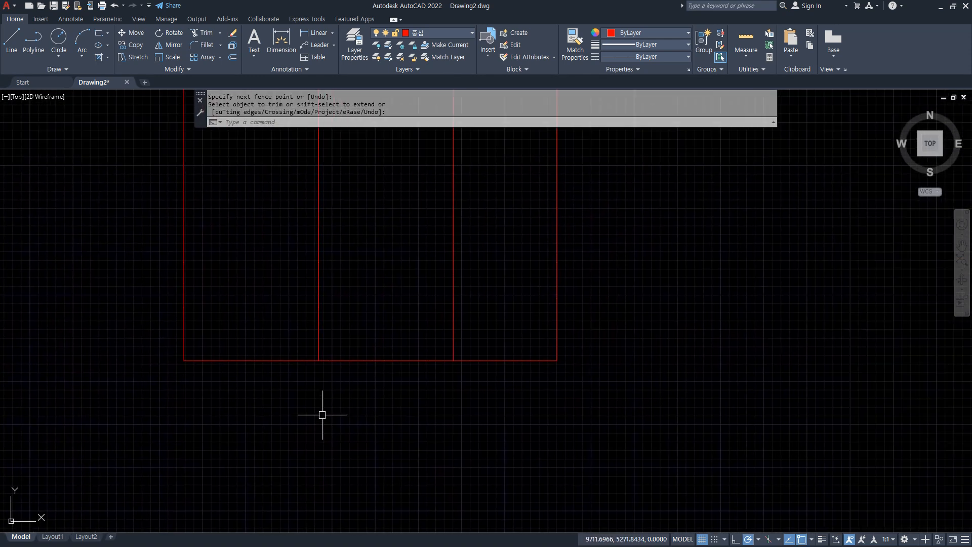
pyautogui.write('o')
pyautogui.press('Return')
pyautogui.write('3300')
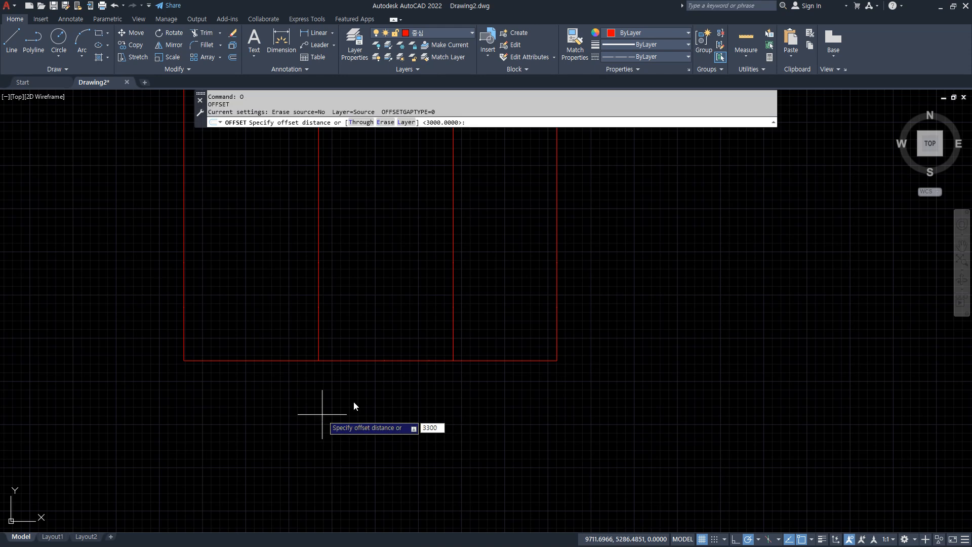
pyautogui.press('Escape')
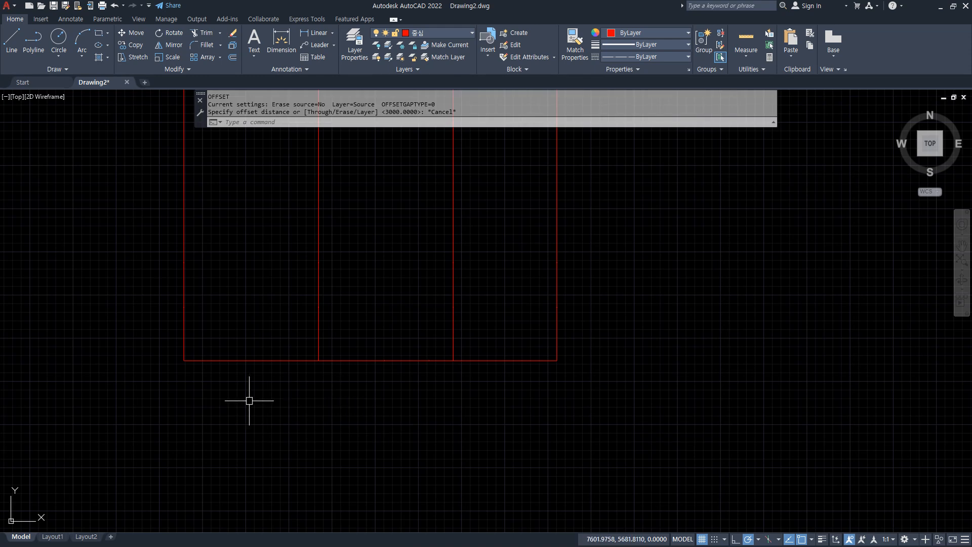
pyautogui.moveTo(187, 348)
pyautogui.mouseDown()
pyautogui.moveTo(101, 123)
pyautogui.moveTo(126, 196)
pyautogui.mouseUp()
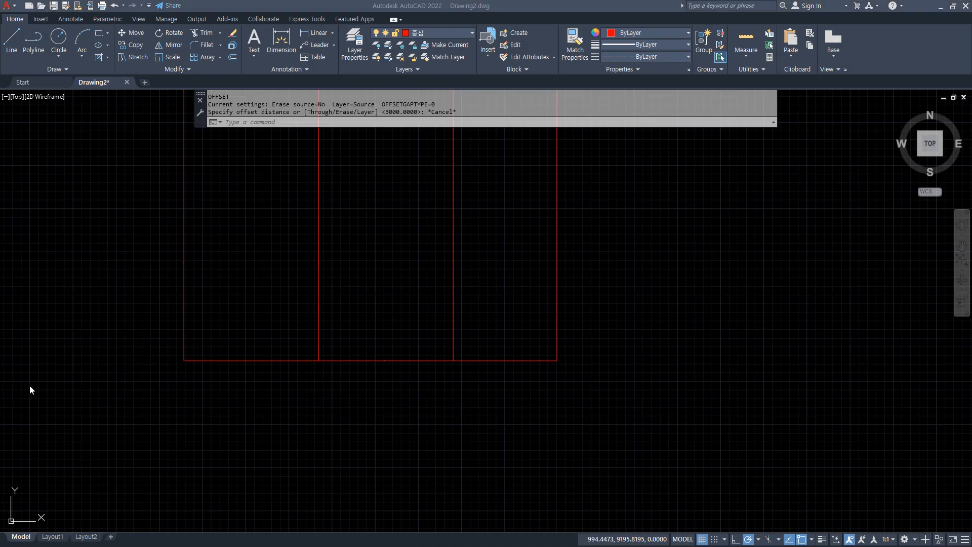
# Offset the bottom horizontal line 3900 upward.
pyautogui.write('o')
pyautogui.press('Return')
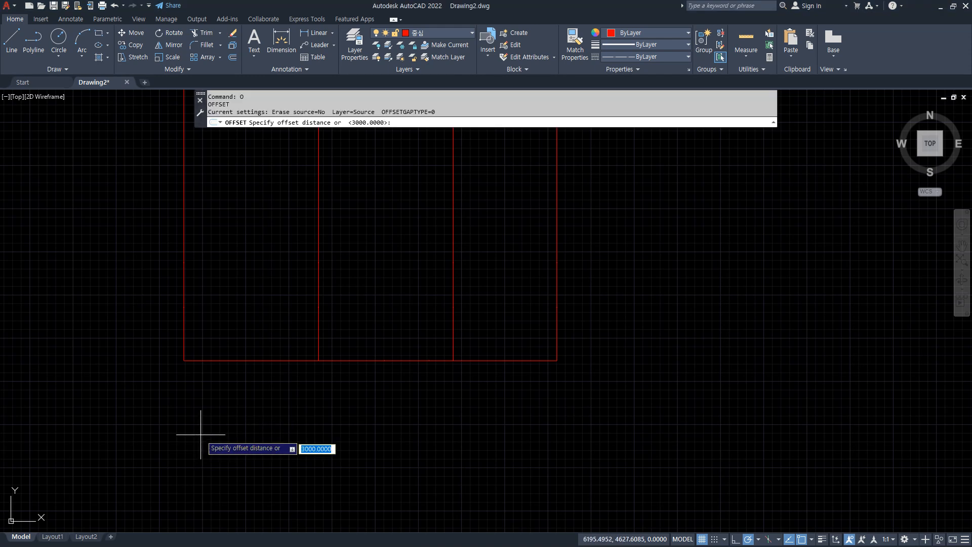
pyautogui.write('3900')
pyautogui.press('Return')
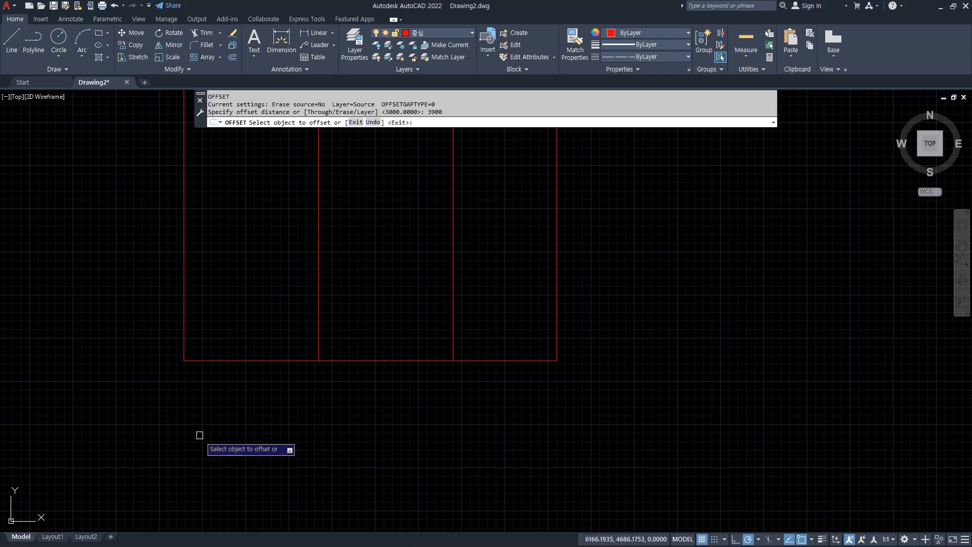
pyautogui.click(206, 360)
pyautogui.click(203, 259)
pyautogui.moveTo(203, 259); pyautogui.dragTo(210, 379, button='middle')
pyautogui.press('Return')
pyautogui.press('Return')
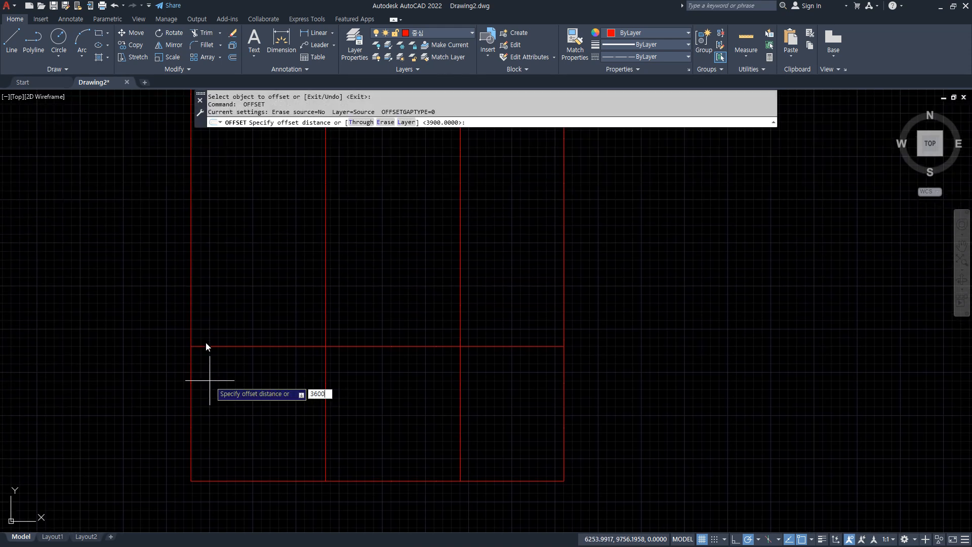
# Offset the upper horizontal line 3600 upward.
pyautogui.press('Return')
pyautogui.click(214, 346)
pyautogui.click(212, 265)
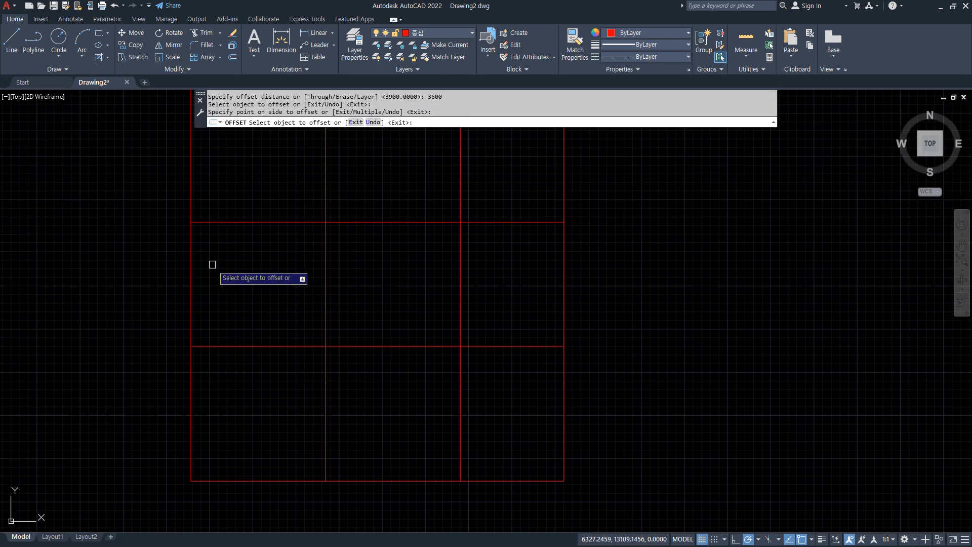
pyautogui.press('Return')
pyautogui.press('Return')
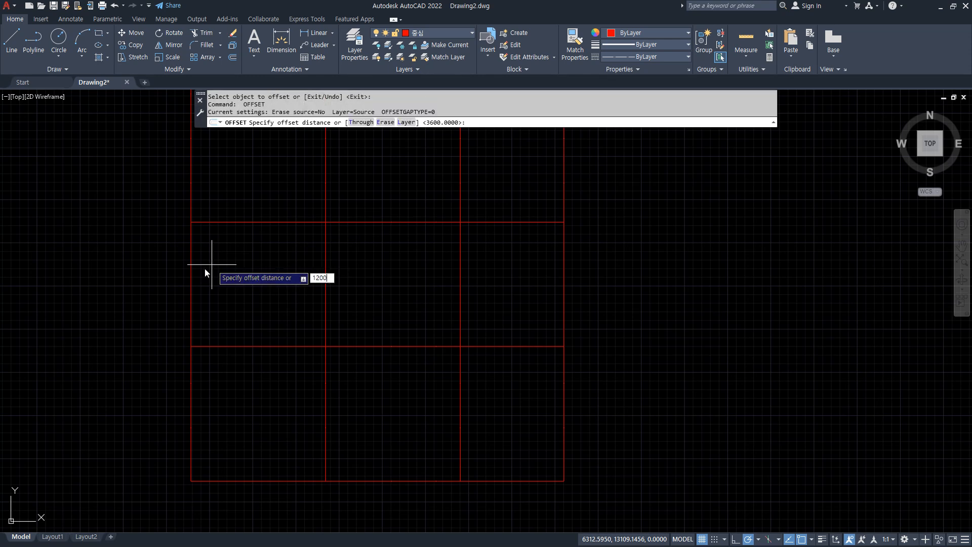
# Offset the topmost horizontal line 1200 upward.
pyautogui.press('Return')
pyautogui.click(213, 222)
pyautogui.click(219, 174)
# Trim all four vertical lines where they run above the topmost horizontal line.
pyautogui.moveTo(294, 208); pyautogui.dragTo(291, 236, button='middle')
pyautogui.write('tr')
pyautogui.press('Return')
pyautogui.click(130, 154)
pyautogui.click(754, 154)
pyautogui.moveTo(416, 301)
pyautogui.mouseDown(button='middle')
pyautogui.moveTo(387, 200)
pyautogui.moveTo(386, 231)
pyautogui.mouseUp(button='middle')
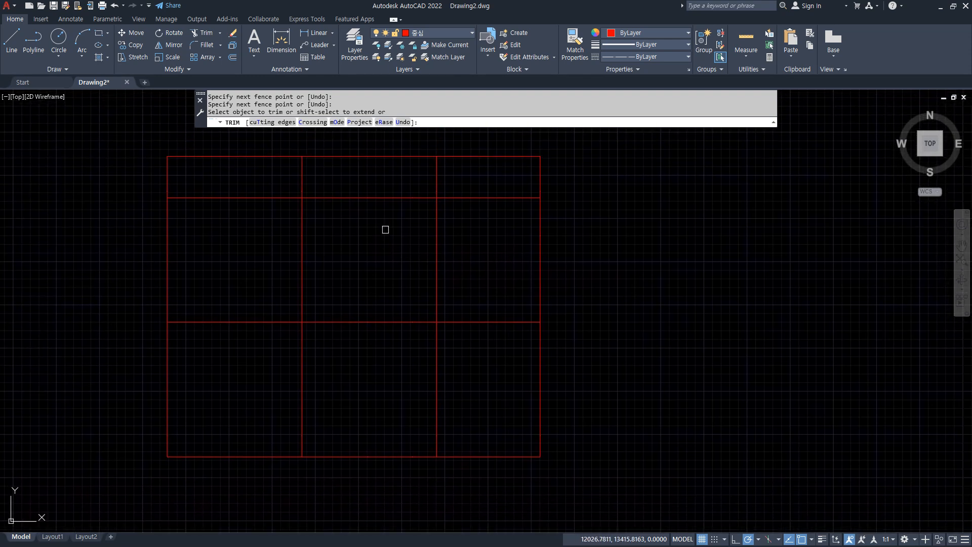
# Trim away the two inner vertical segments inside the 1200 strip at the top of the grid.
pyautogui.click(232, 182)
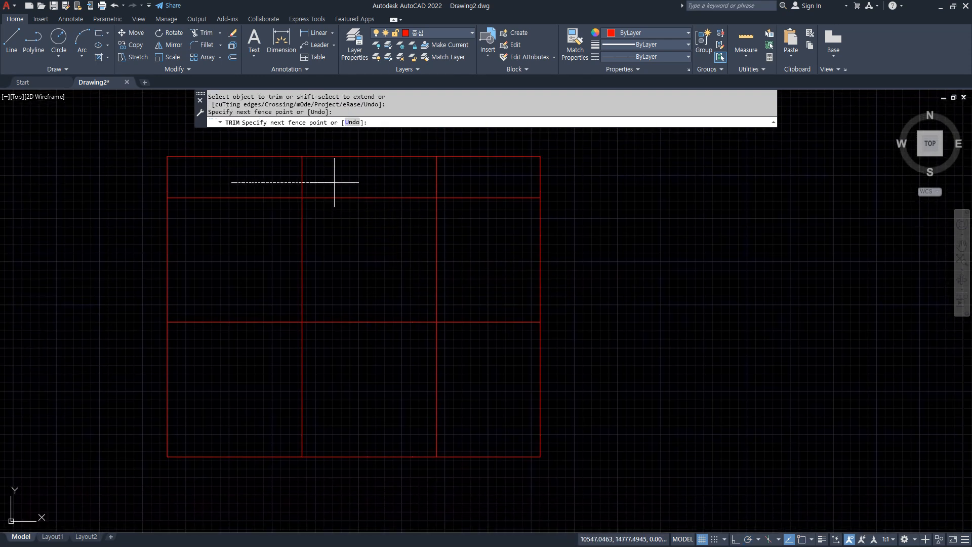
pyautogui.click(462, 182)
pyautogui.press('Return')
pyautogui.press('Return')
pyautogui.write('o')
pyautogui.press('Return')
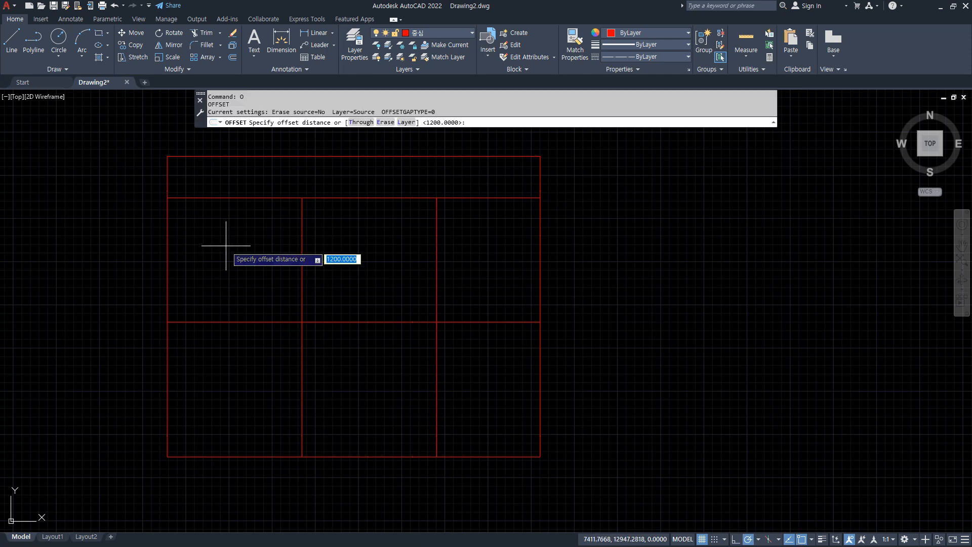
pyautogui.press('Return')
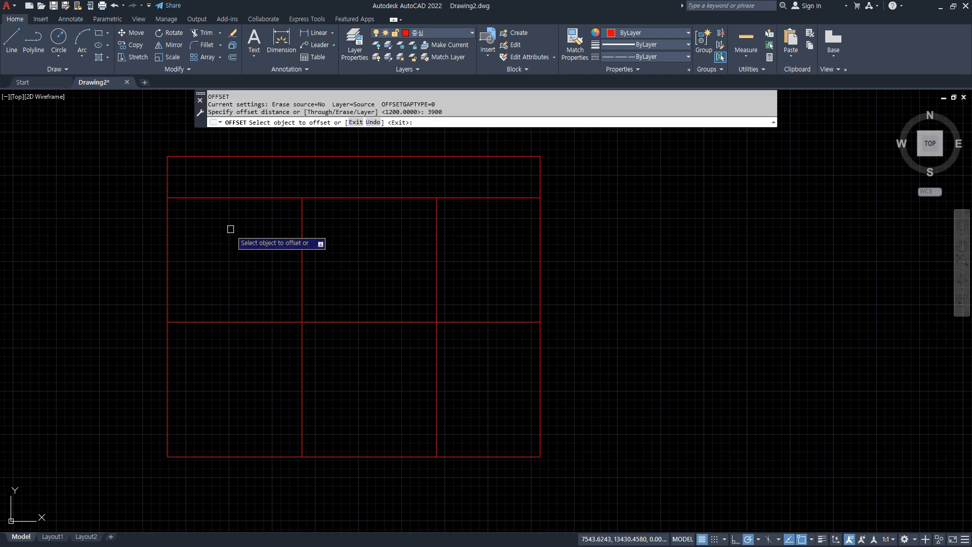
pyautogui.click(167, 225)
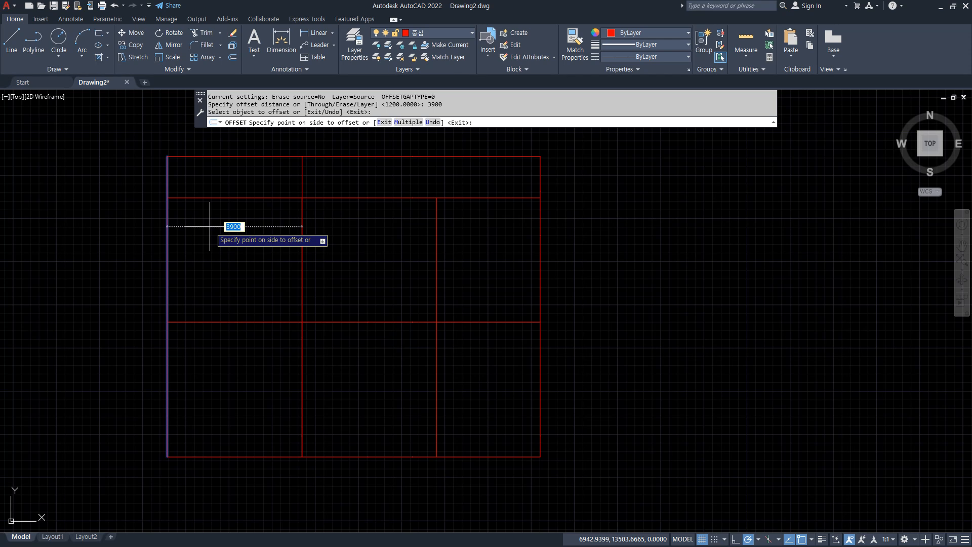
pyautogui.press('Escape')
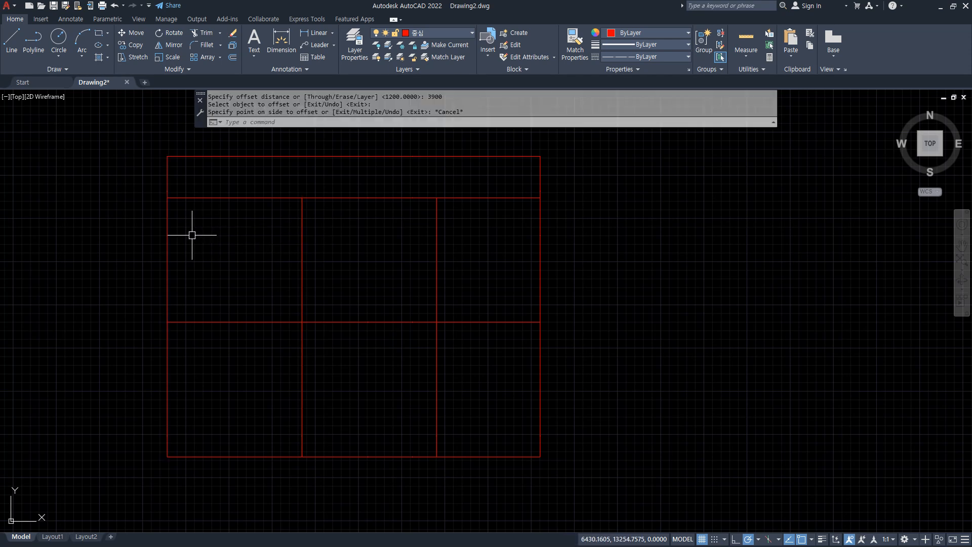
# Offset the left inner vertical line 2000 to the right and extend the copy up to the topmost horizontal line.
pyautogui.write('o')
pyautogui.press('Return')
pyautogui.write('2000')
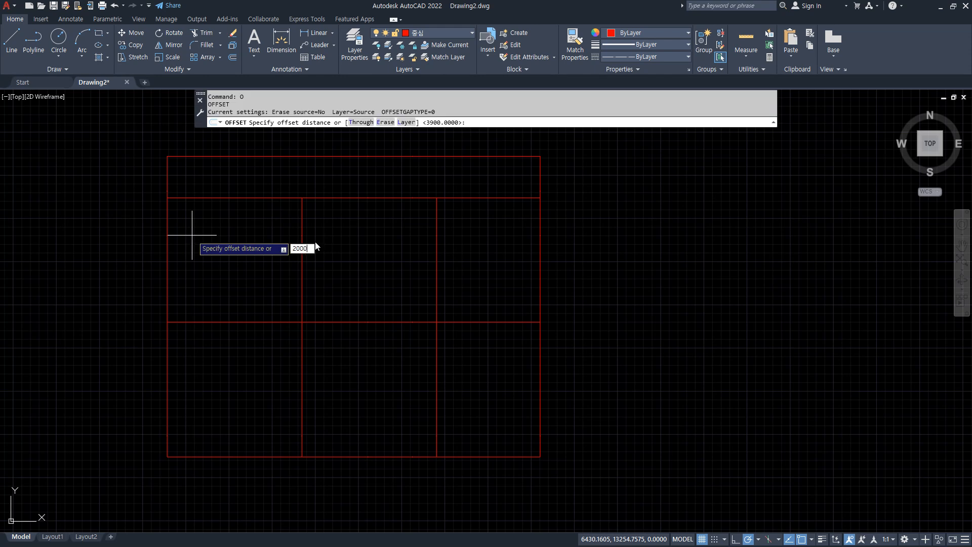
pyautogui.press('Return')
pyautogui.click(301, 218)
pyautogui.click(343, 223)
pyautogui.write('ex')
pyautogui.press('Return')
pyautogui.click(370, 211)
pyautogui.press('Return')
# Trim the extended vertical line everywhere below the top strip.
pyautogui.write('tr')
pyautogui.press('Return')
pyautogui.moveTo(402, 383); pyautogui.dragTo(358, 394)
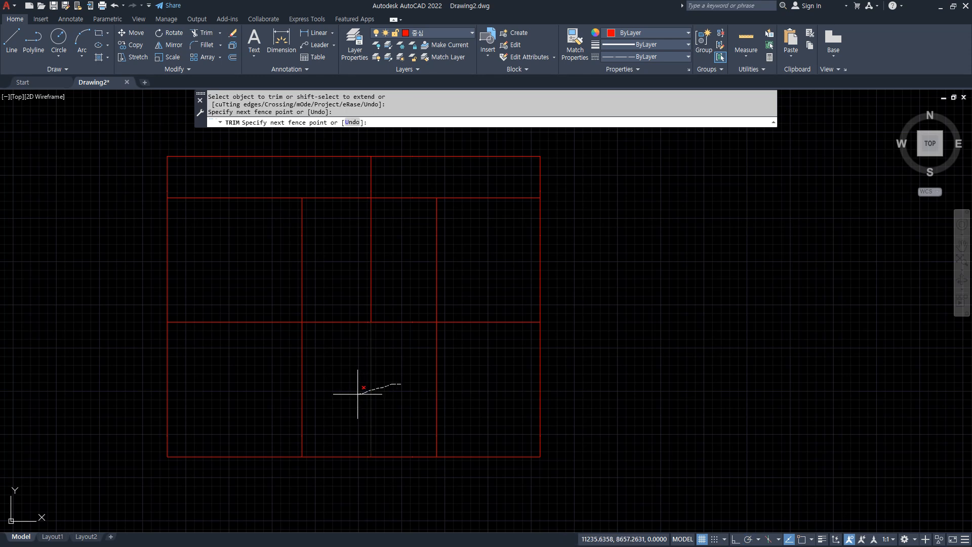
pyautogui.click(369, 263)
pyautogui.press('Return')
# Trim away the top strip's outline to the left of its short vertical line.
pyautogui.write('tr')
pyautogui.press('Return')
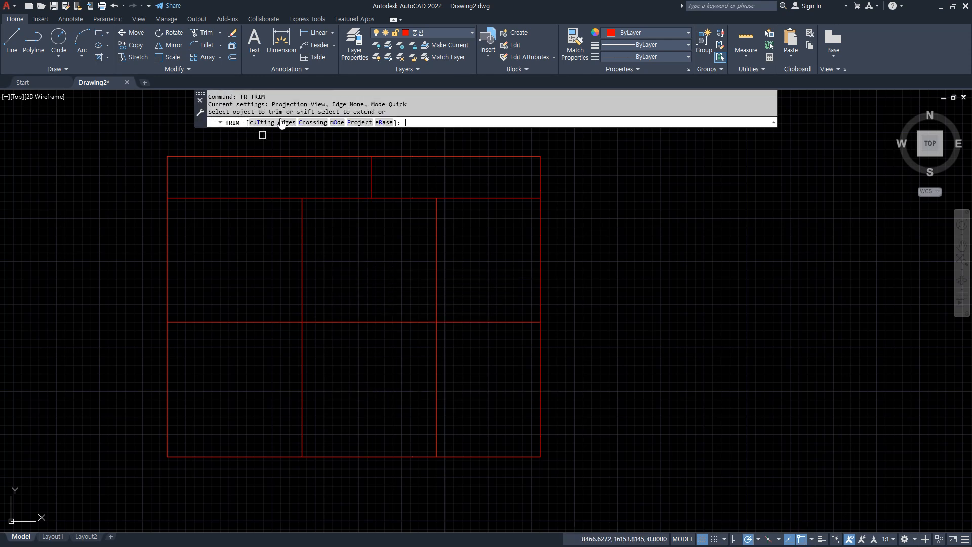
pyautogui.moveTo(123, 170)
pyautogui.mouseDown()
pyautogui.moveTo(191, 156)
pyautogui.moveTo(235, 178)
pyautogui.mouseUp()
pyautogui.press('Escape')
pyautogui.moveTo(455, 206); pyautogui.dragTo(397, 229, button='middle')
# Offset the top strip's left vertical line 3300 to the right and extend the copy down to the middle horizontal line.
pyautogui.write('o')
pyautogui.press('Return')
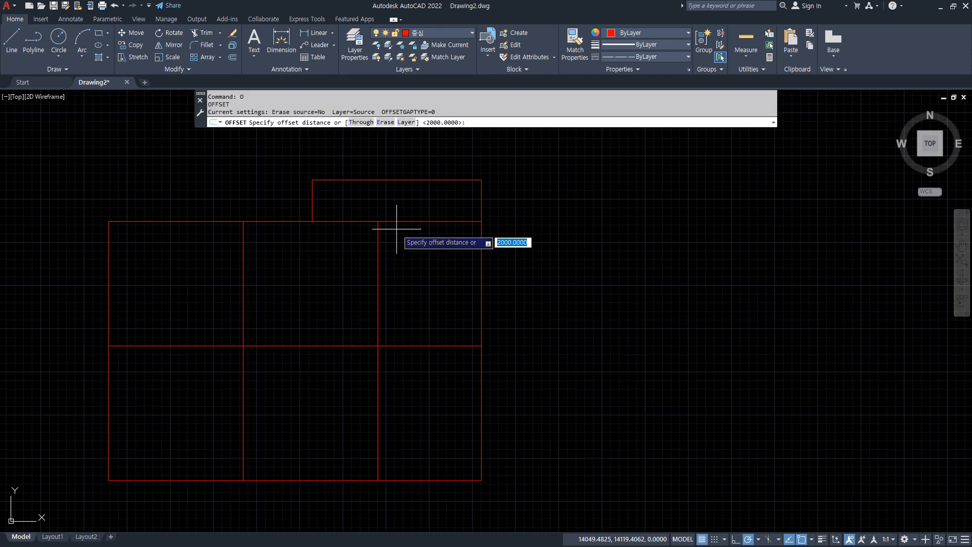
pyautogui.write('3300')
pyautogui.press('Return')
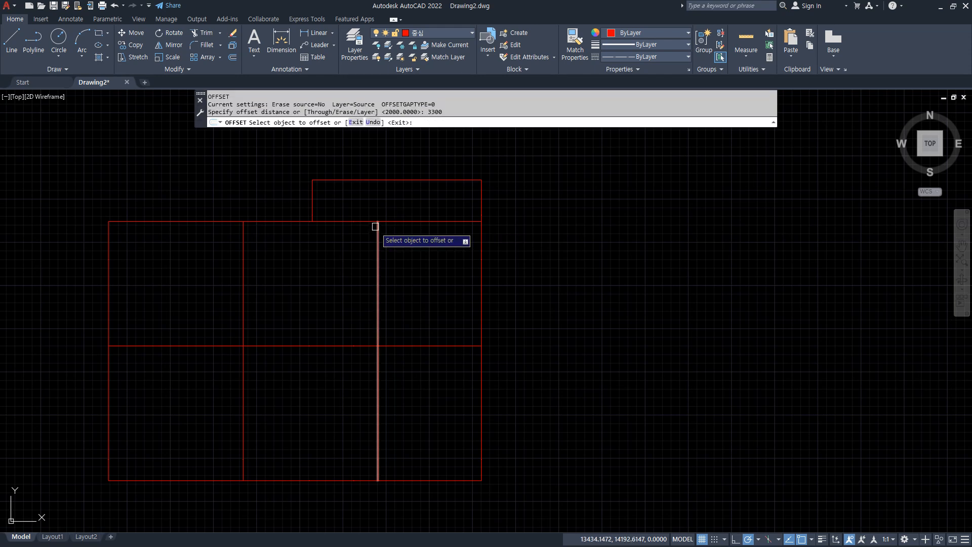
pyautogui.click(312, 200)
pyautogui.click(435, 201)
pyautogui.press('Return')
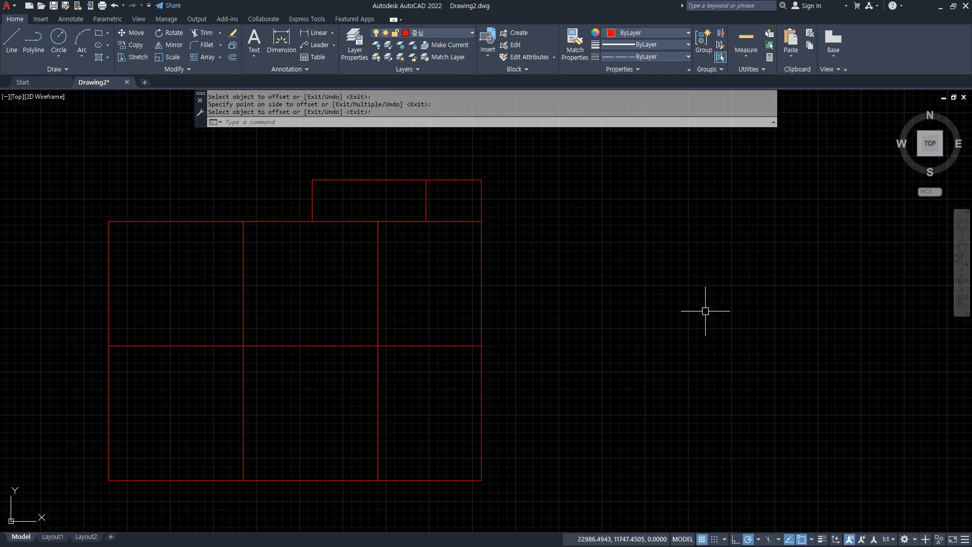
pyautogui.press('Return')
pyautogui.click(427, 212)
pyautogui.press('Return')
# Trim the lines above the middle horizontal line that lie to the right of the extended vertical.
pyautogui.write('tr')
pyautogui.press('Return')
pyautogui.moveTo(471, 164); pyautogui.dragTo(500, 271)
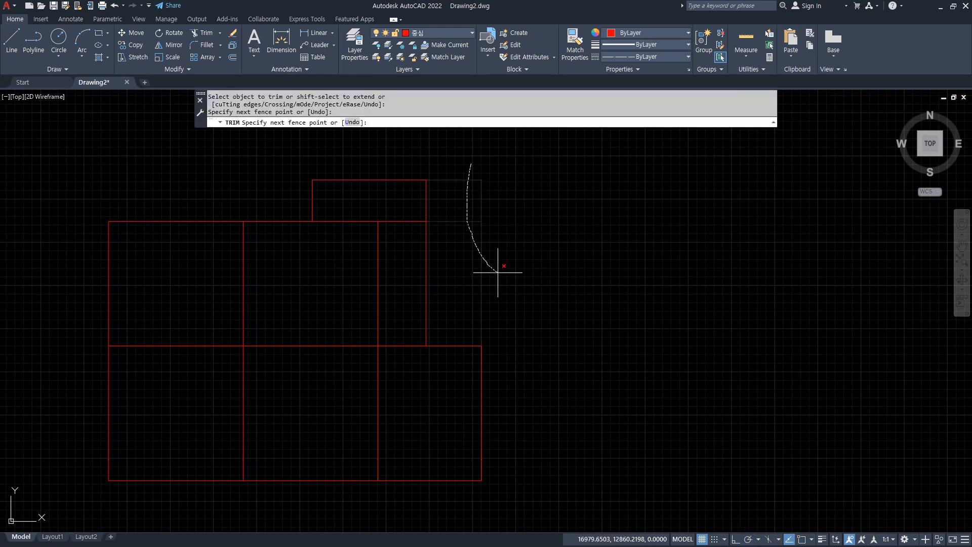
pyautogui.press('Return')
pyautogui.press('Escape')
pyautogui.press('Escape')
pyautogui.moveTo(500, 364); pyautogui.dragTo(498, 347, button='middle')
# Offset the middle horizontal line 1500 upward.
pyautogui.write('o')
pyautogui.press('Return')
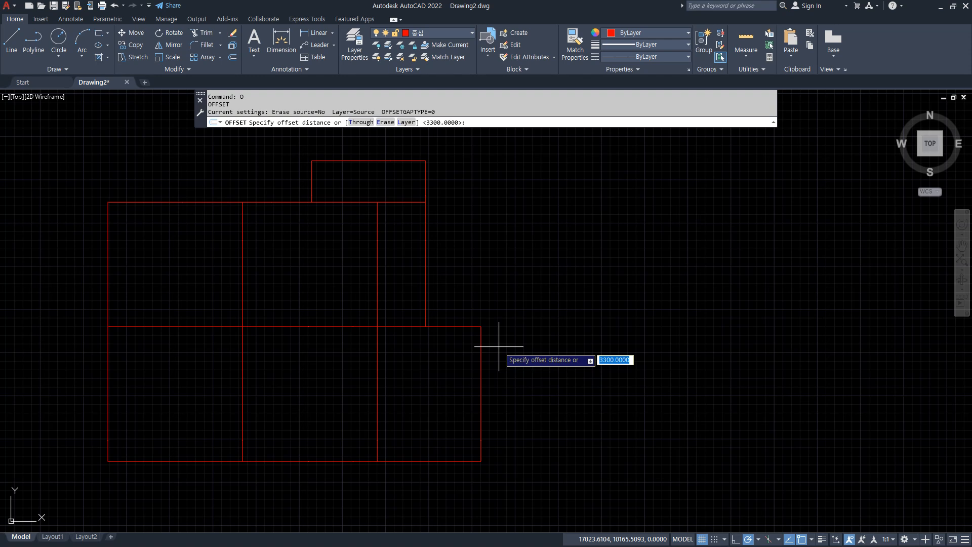
pyautogui.write('1500')
pyautogui.press('Return')
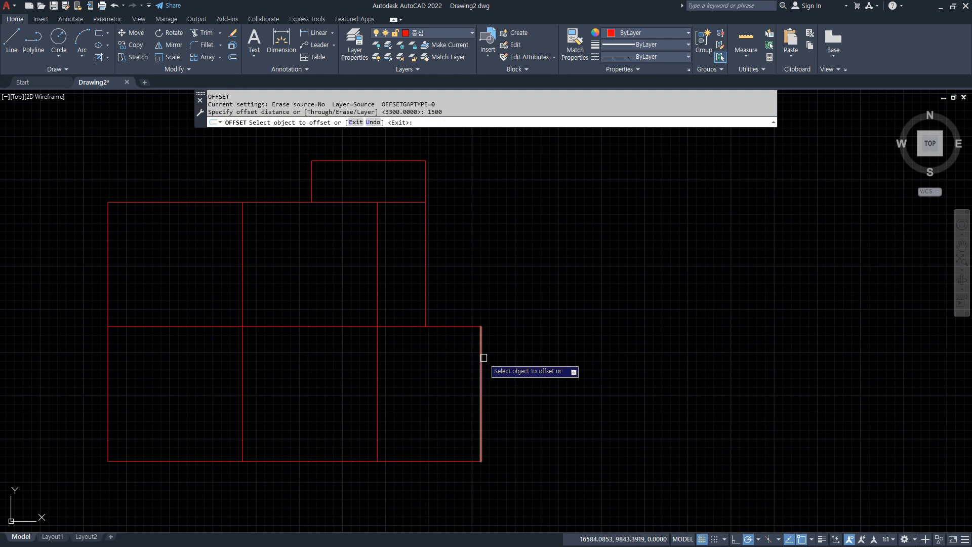
pyautogui.click(345, 326)
pyautogui.click(445, 299)
pyautogui.press('Escape')
# Trim the two inner vertical segments inside the 1500 corridor and the new horizontal line's leftmost section.
pyautogui.write('tr')
pyautogui.press('Return')
pyautogui.moveTo(456, 239)
pyautogui.mouseDown()
pyautogui.moveTo(473, 294)
pyautogui.moveTo(327, 299)
pyautogui.mouseUp()
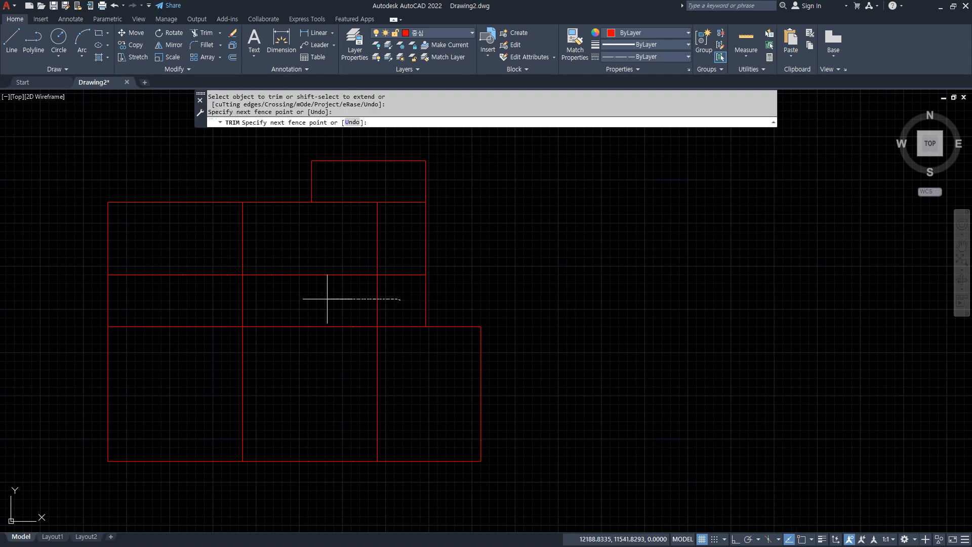
pyautogui.moveTo(205, 291); pyautogui.dragTo(197, 257)
pyautogui.press('Escape')
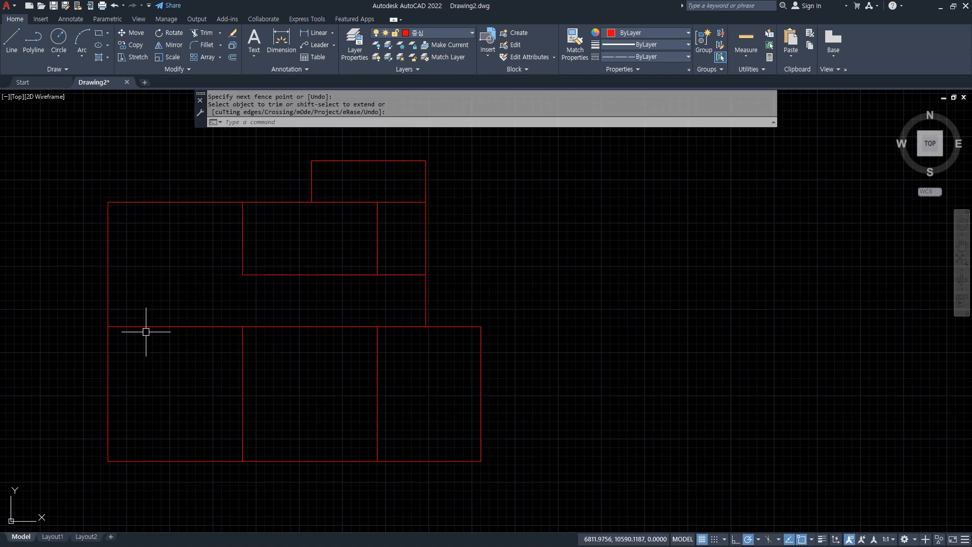
# Extend the left vertical of the top projection down to the corridor's upper line.
pyautogui.write('ex')
pyautogui.press('Return')
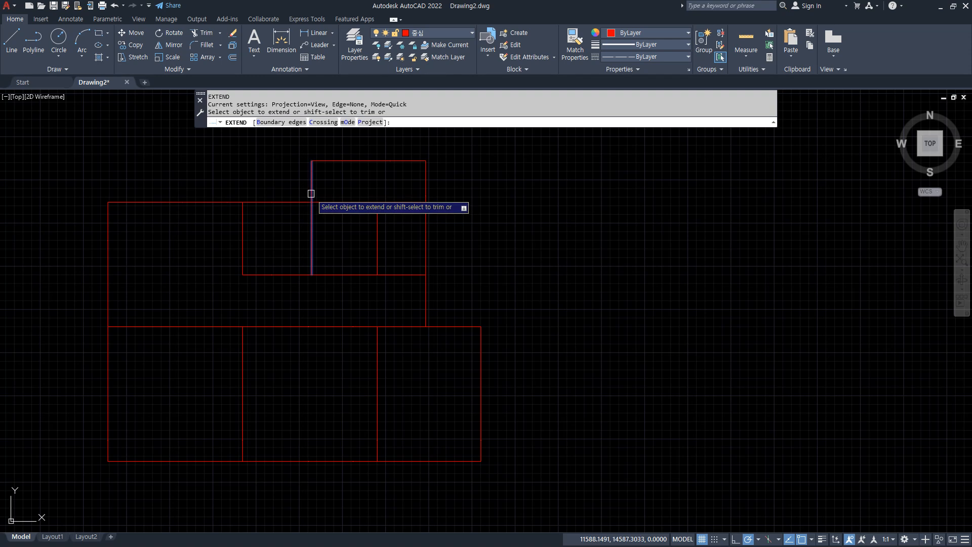
pyautogui.click(312, 199)
# Trim the inner vertical and the horizontal segment crossing the upper-right room so it becomes one open space.
pyautogui.write('t or')
pyautogui.press('Return')
pyautogui.moveTo(396, 193); pyautogui.dragTo(372, 234)
pyautogui.moveTo(379, 194); pyautogui.dragTo(378, 196)
pyautogui.press('Escape')
pyautogui.moveTo(522, 301); pyautogui.dragTo(513, 259, button='middle')
pyautogui.moveTo(515, 326); pyautogui.dragTo(506, 299, button='middle')
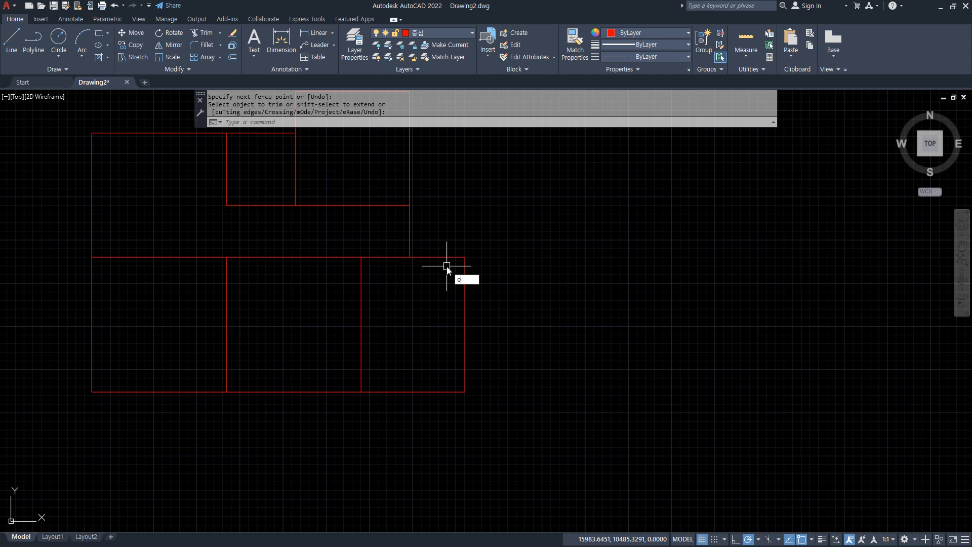
# Trim the horizontal centre line between the two inner verticals to open the top of the lower middle room.
pyautogui.write('o')
pyautogui.press('Return')
pyautogui.press('Escape')
pyautogui.write('tr')
pyautogui.press('Return')
pyautogui.moveTo(313, 249); pyautogui.dragTo(302, 289)
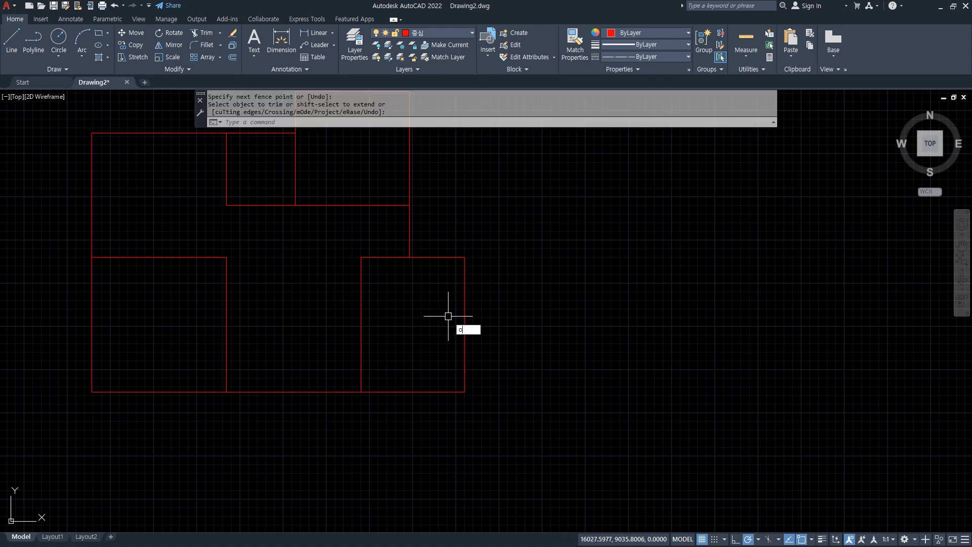
# Offset the top line of the lower-right room 3300 downward.
pyautogui.write('o')
pyautogui.press('Return')
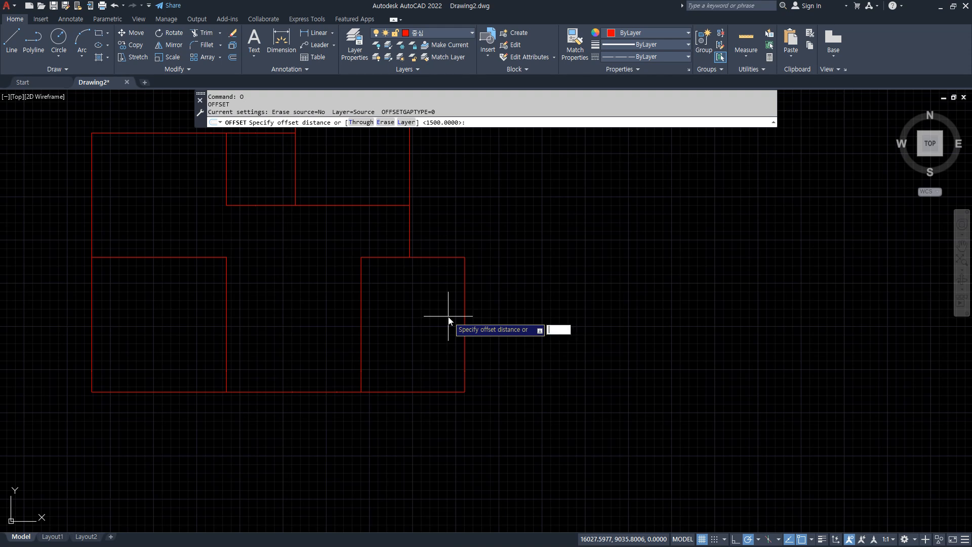
pyautogui.write('3300')
pyautogui.press('Return')
pyautogui.click(446, 258)
pyautogui.click(434, 338)
pyautogui.press('Return')
# Trim the lower-right room's outer vertical and bottom line that extend beyond the new offset line.
pyautogui.write('tr')
pyautogui.press('Return')
pyautogui.moveTo(500, 379); pyautogui.dragTo(404, 405)
pyautogui.press('Return')
pyautogui.scroll(-2, 516, 378)
pyautogui.moveTo(516, 378); pyautogui.dragTo(531, 384, button='middle')
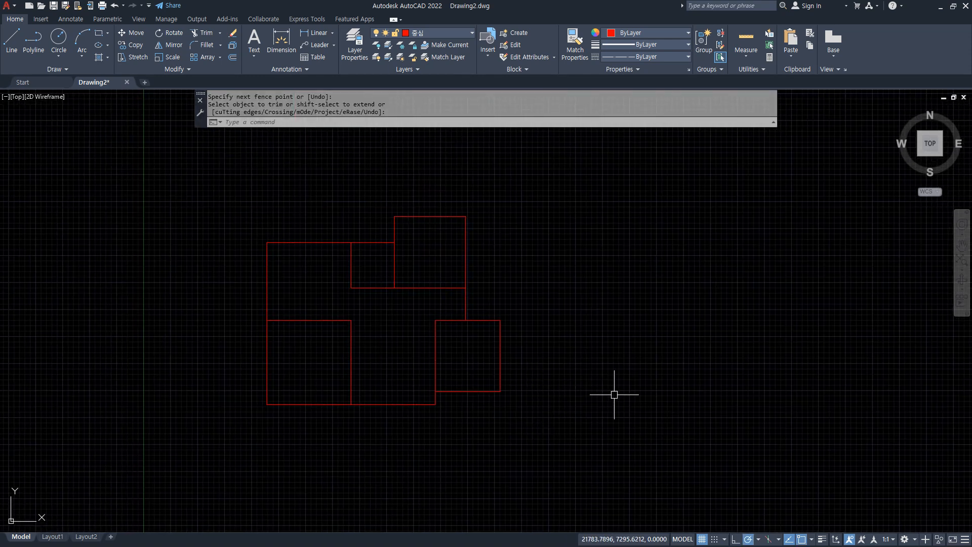
# Set the global linetype scale factor to 50.
pyautogui.write('lts')
pyautogui.press('Return')
pyautogui.write('50')
pyautogui.press('Return')
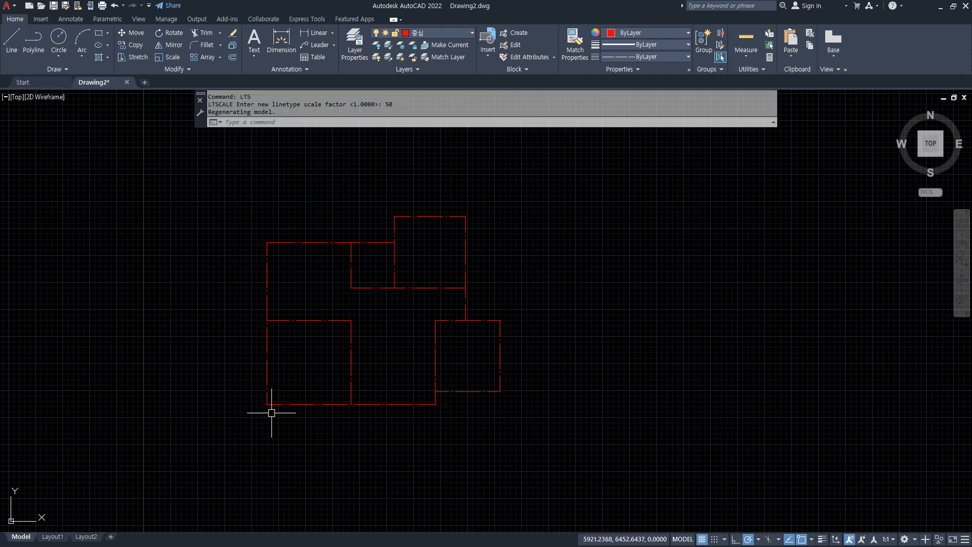
# Turn off the drawing grid and turn on the lineweight display.
pyautogui.scroll(2, 373, 379)
pyautogui.moveTo(373, 380); pyautogui.dragTo(386, 431, button='middle')
pyautogui.press('F7')
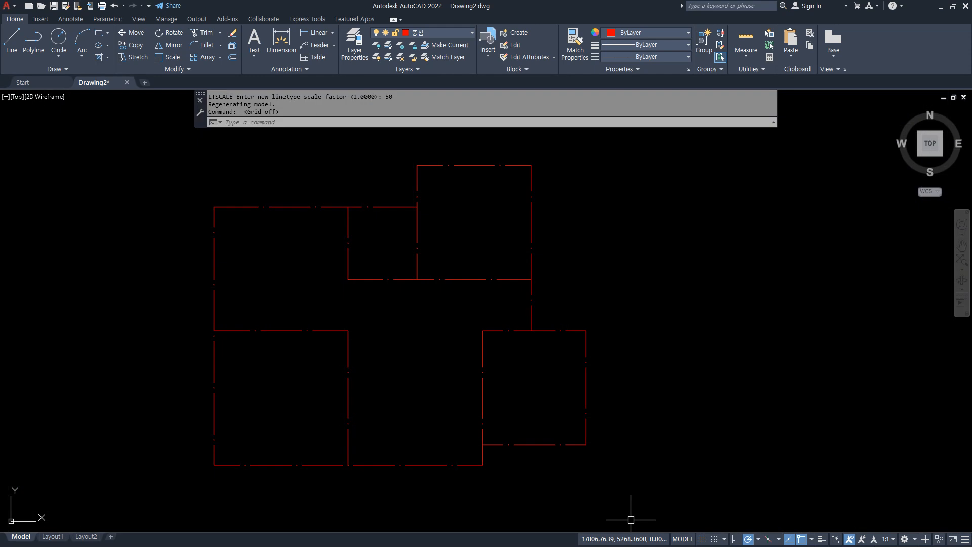
pyautogui.click(822, 539)
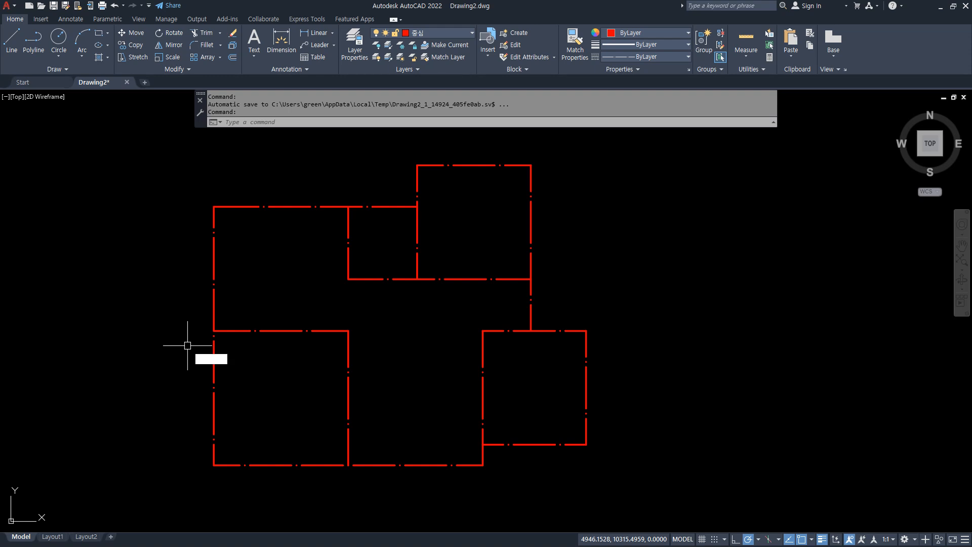
# Modify the STANDARD multiline style with the description W200 and element offsets of 100 and -100.
pyautogui.write('mlstyle')
pyautogui.press('Return')
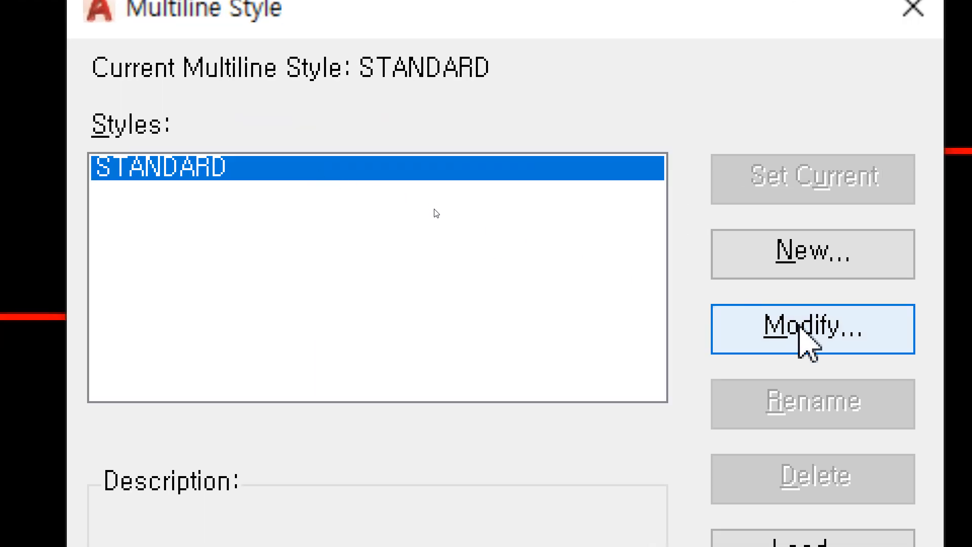
pyautogui.click(800, 327)
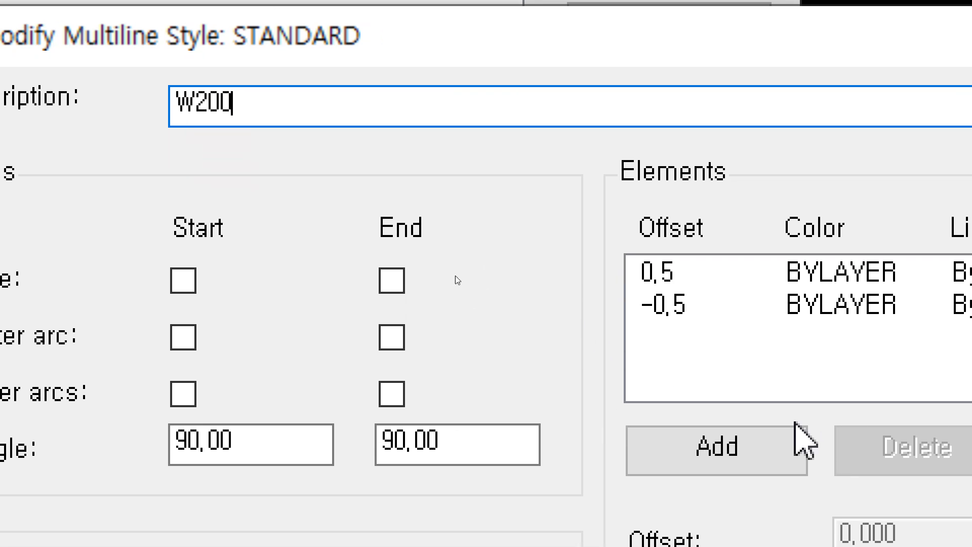
pyautogui.click(677, 278)
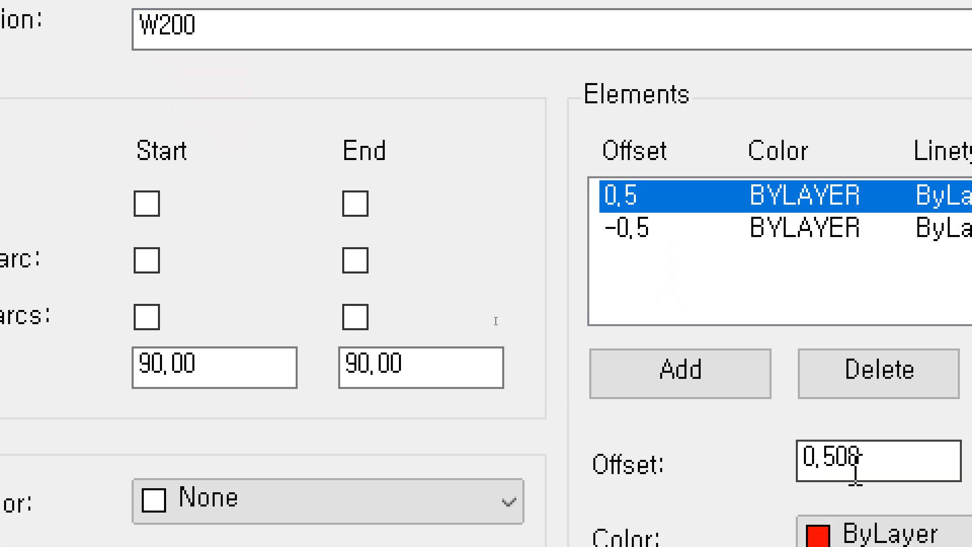
pyautogui.moveTo(894, 542); pyautogui.dragTo(841, 539)
pyautogui.write('100')
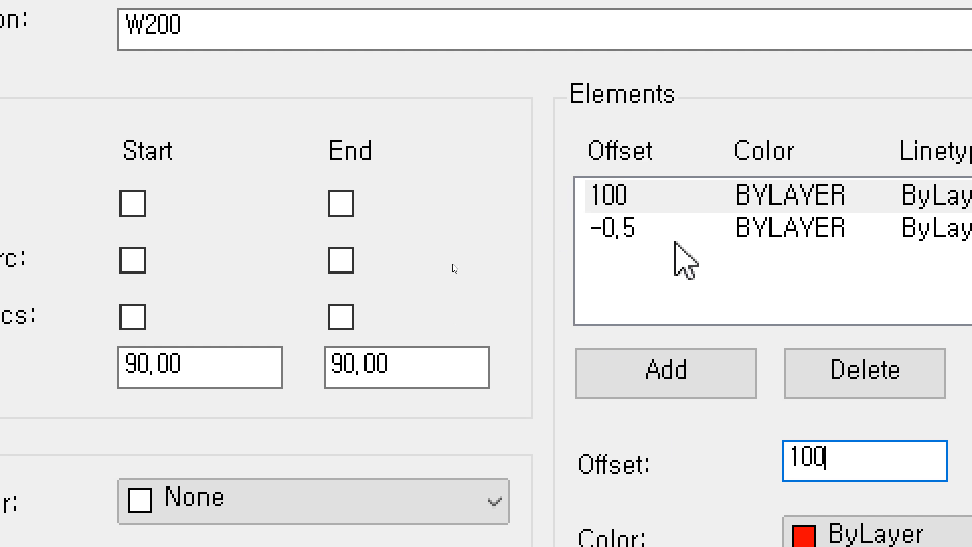
pyautogui.click(611, 234)
pyautogui.moveTo(853, 459); pyautogui.dragTo(697, 447)
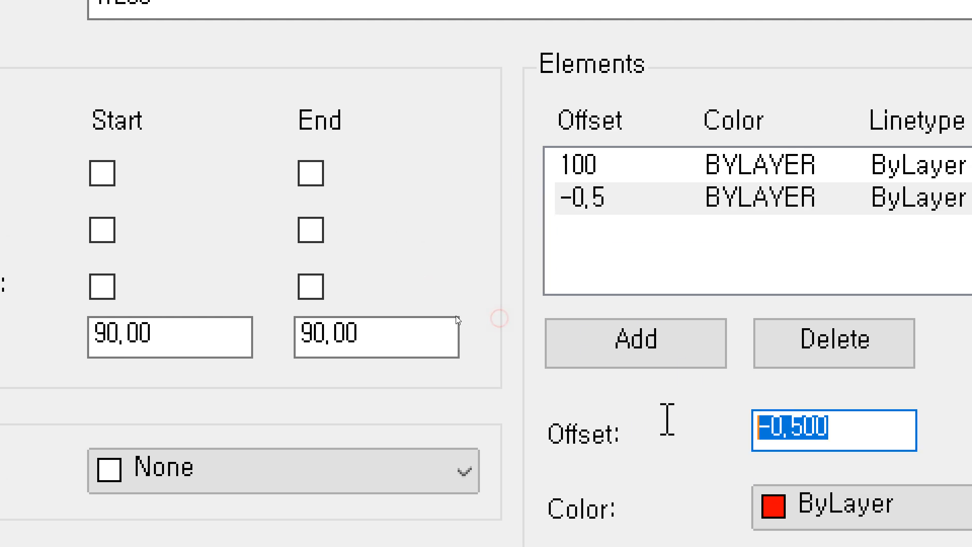
pyautogui.write('-100')
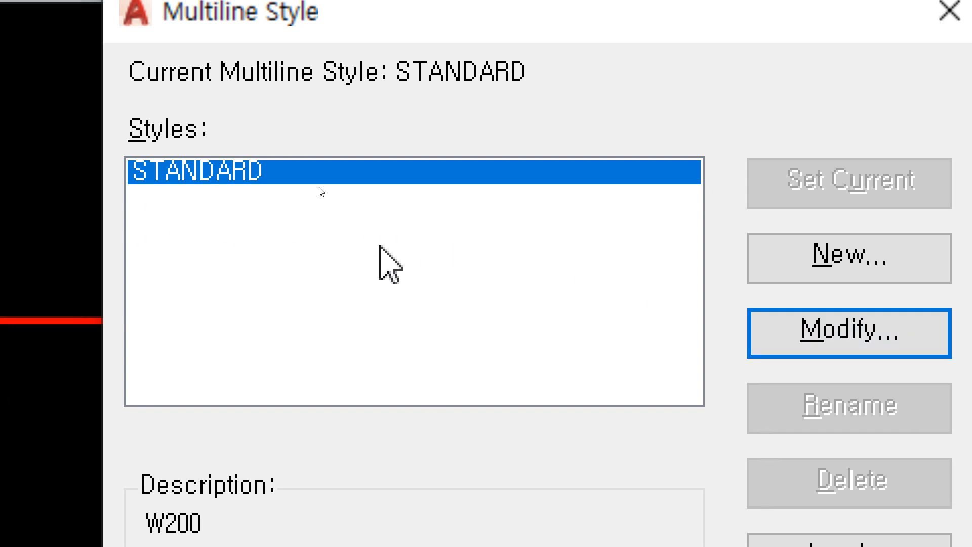
# Create a new multiline style named W200 based on STANDARD, keeping its element settings.
pyautogui.click(878, 267)
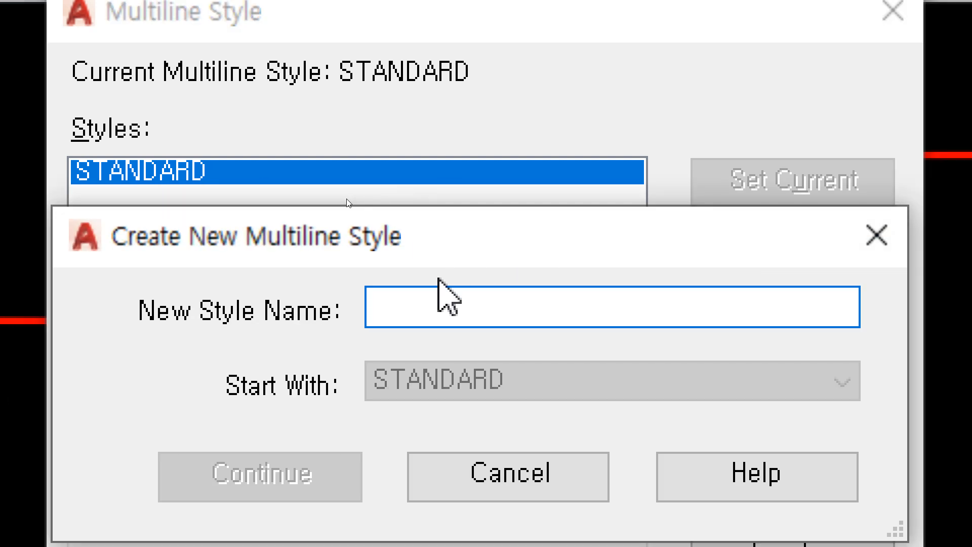
pyautogui.write('W200')
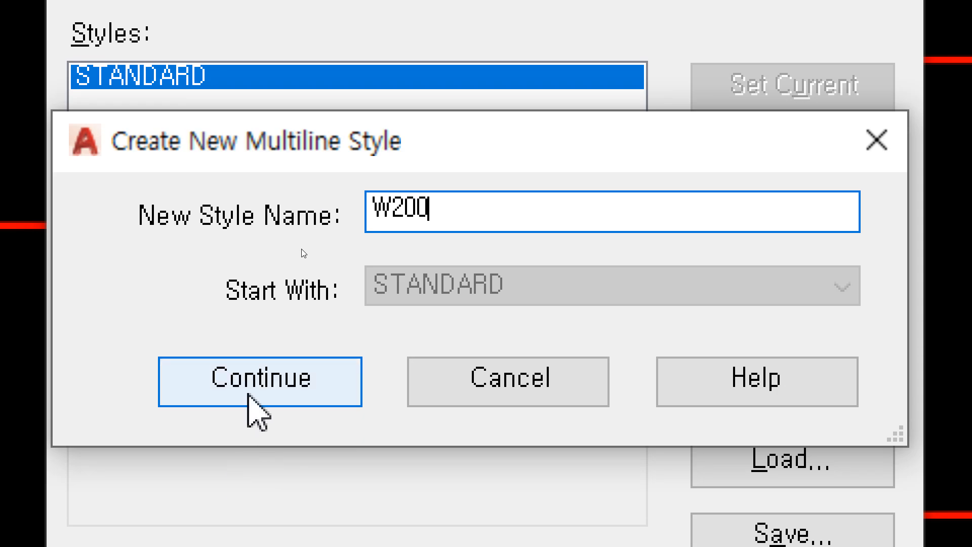
pyautogui.click(253, 483)
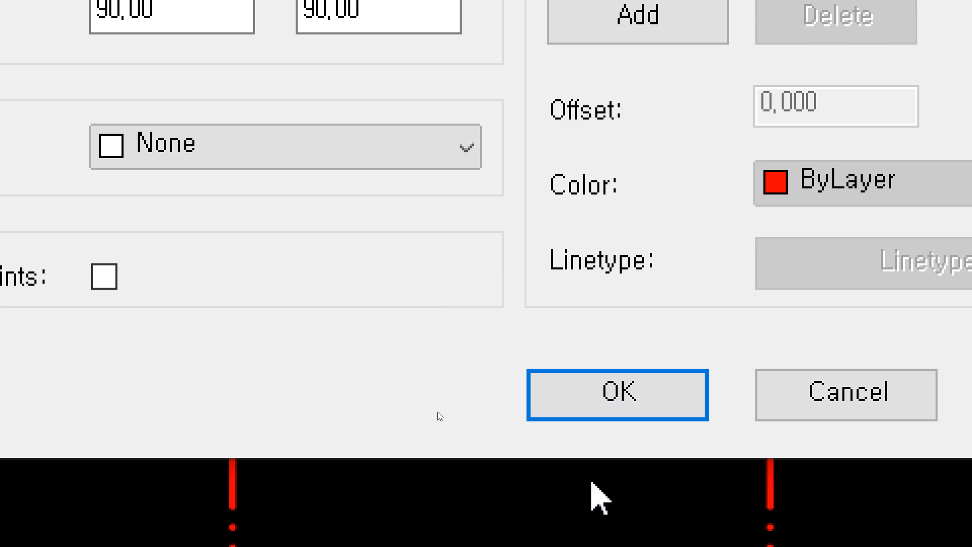
pyautogui.click(615, 403)
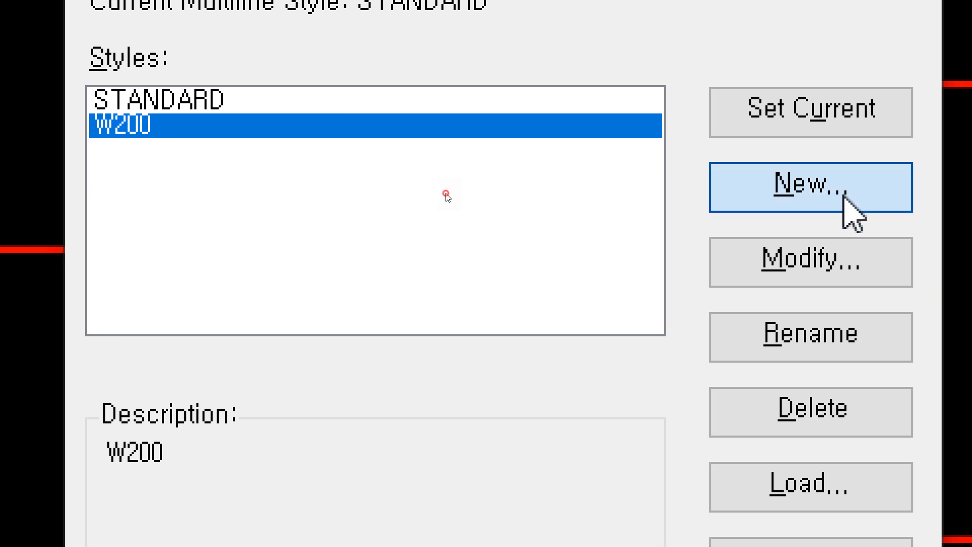
# Create a new multiline style named W420 based on W200 and change its description to W420.
pyautogui.click(942, 51)
pyautogui.write('W420')
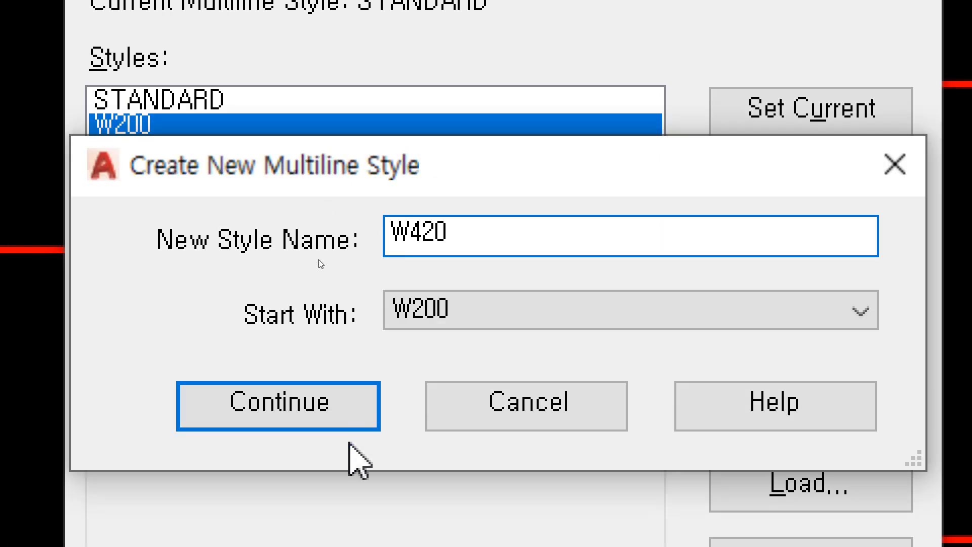
pyautogui.click(319, 420)
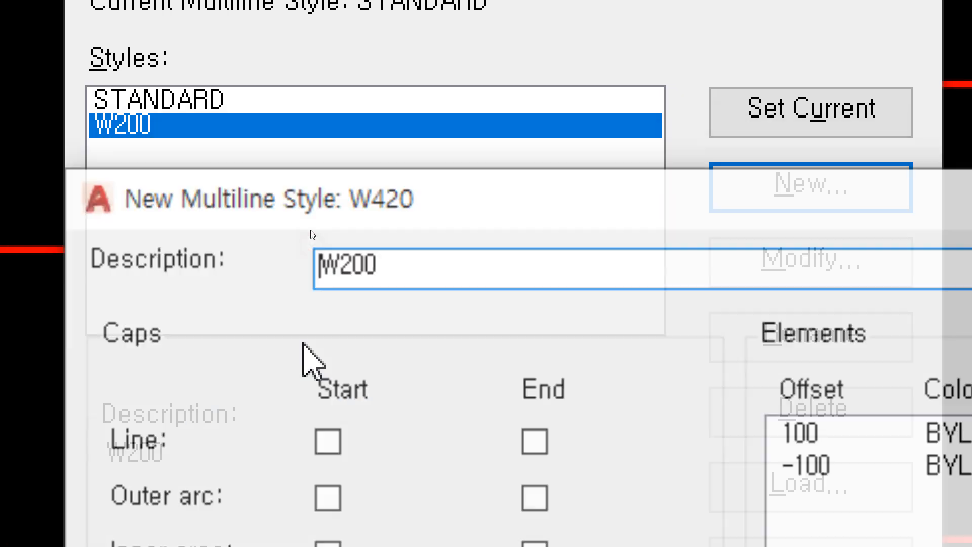
pyautogui.moveTo(390, 273); pyautogui.dragTo(284, 274)
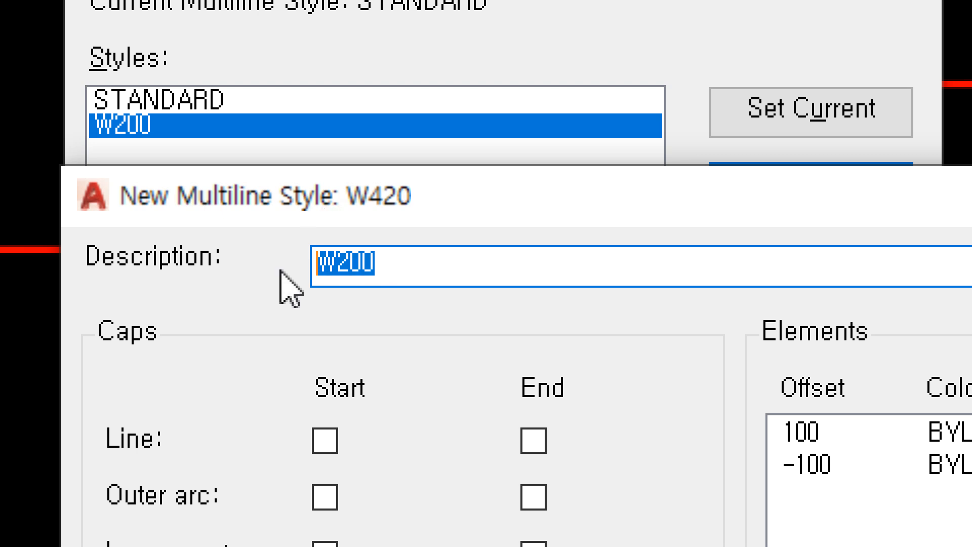
pyautogui.write('W4')
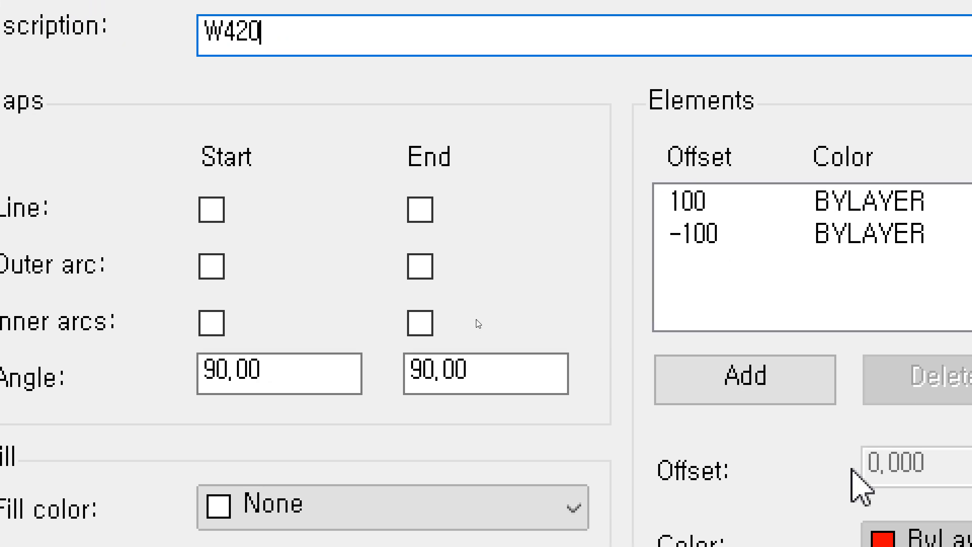
# Add two elements with offsets 220 and 320 to the W420 multiline style and accept it.
pyautogui.click(772, 379)
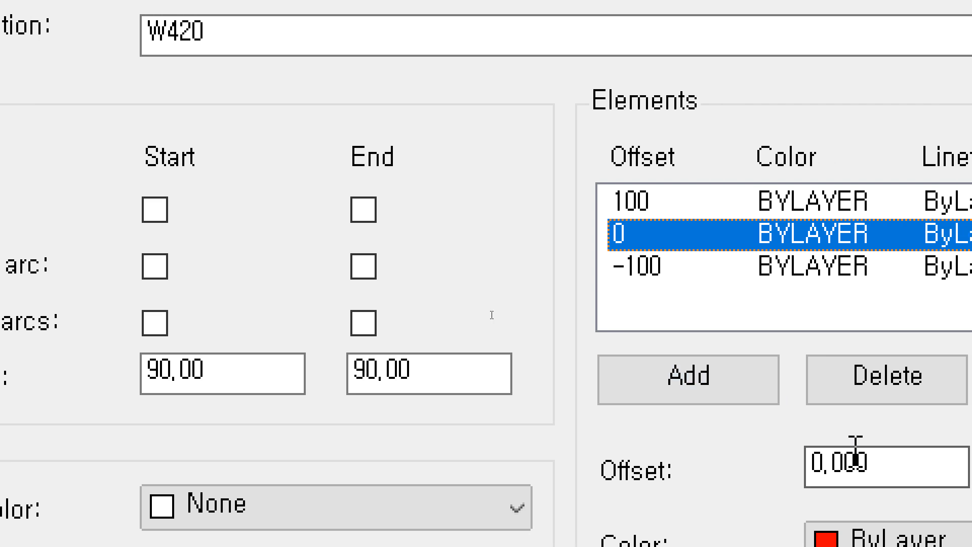
pyautogui.click(907, 462)
pyautogui.write('220')
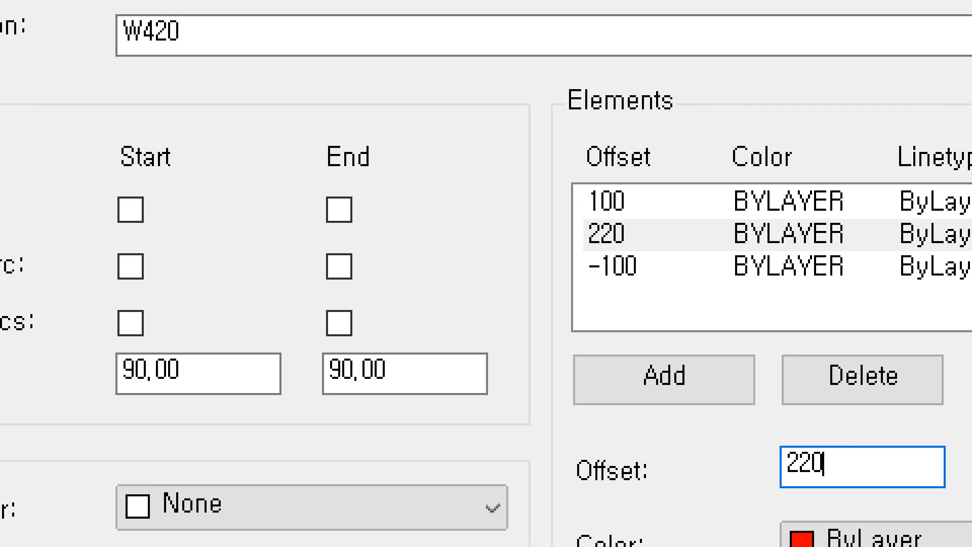
pyautogui.click(637, 380)
pyautogui.click(861, 466)
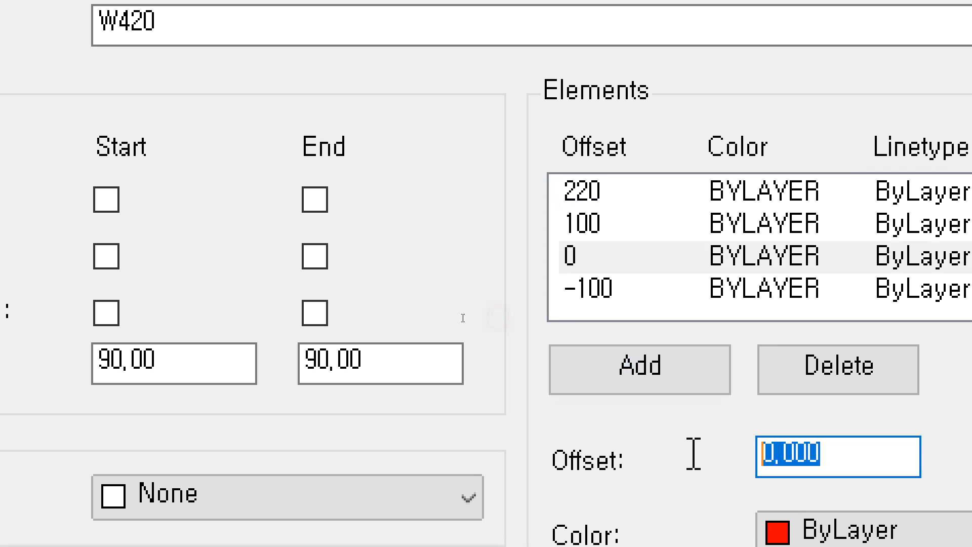
pyautogui.write('320')
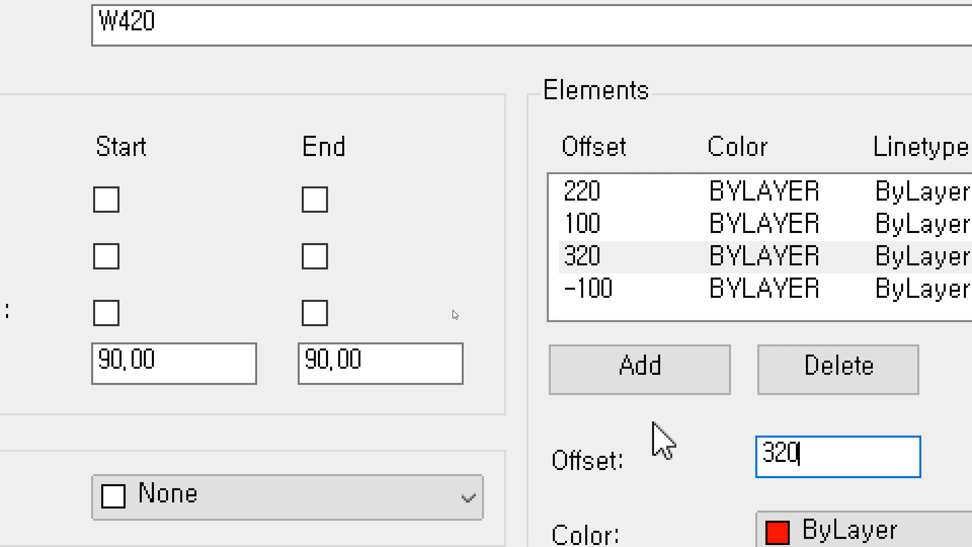
pyautogui.press('Return')
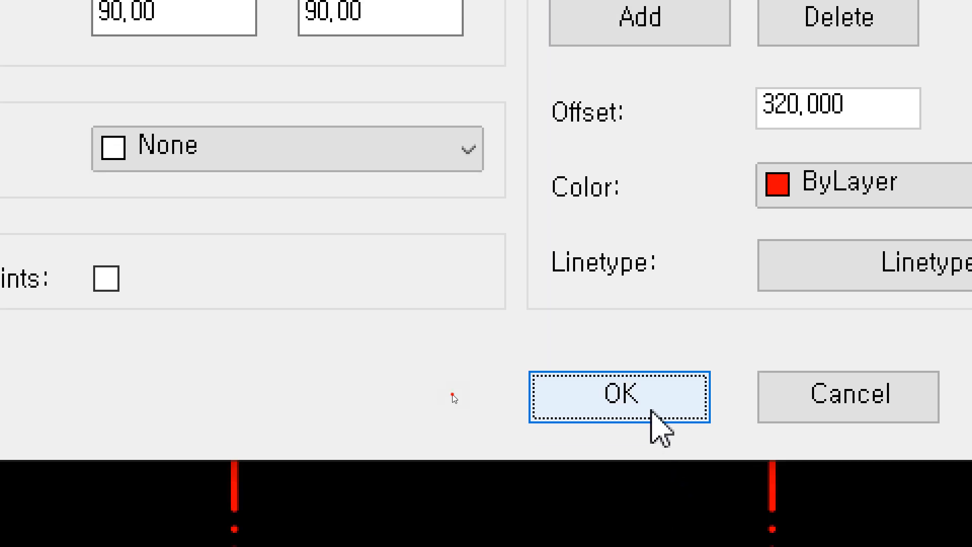
pyautogui.click(652, 420)
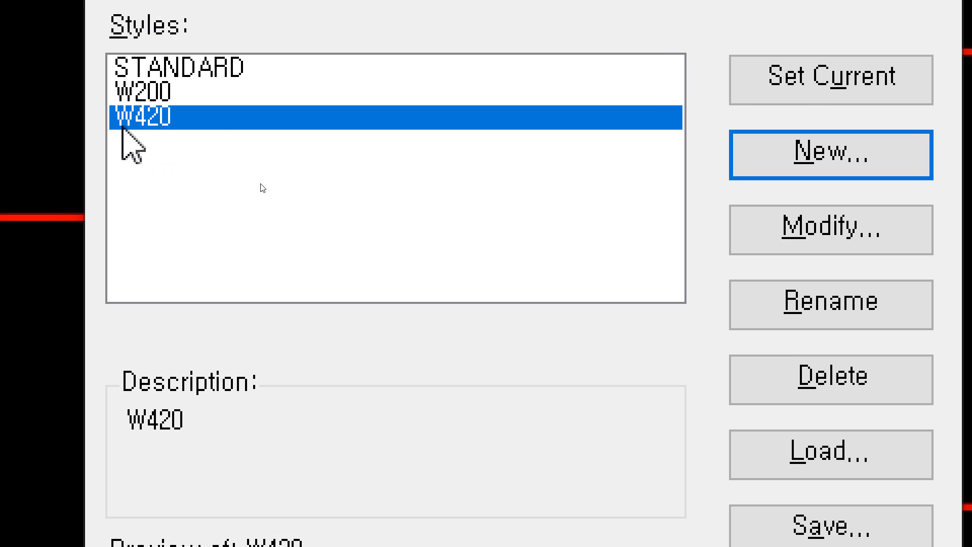
# Set W420 as the current multiline style and make 단면 the current layer.
pyautogui.click(102, 122)
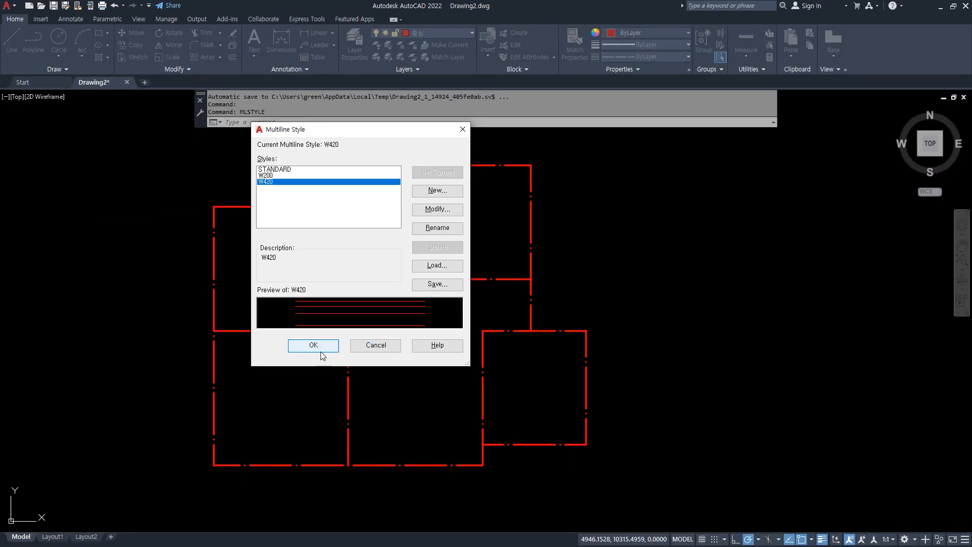
pyautogui.click(314, 345)
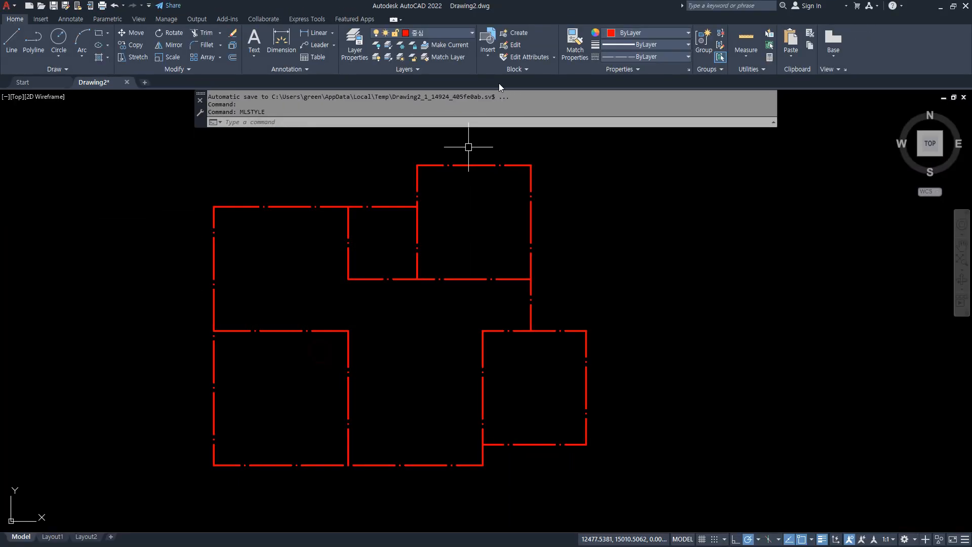
pyautogui.click(453, 32)
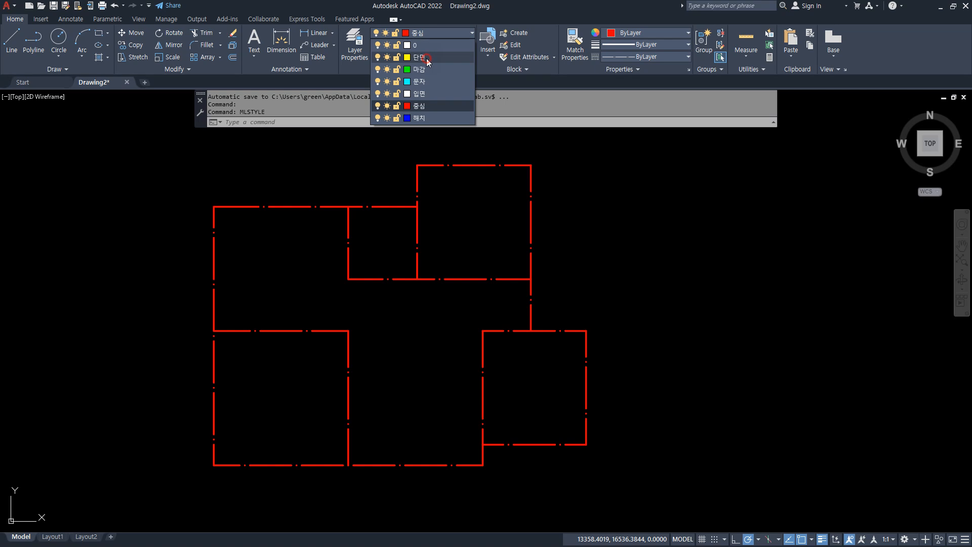
pyautogui.click(420, 57)
pyautogui.write('ml')
pyautogui.press('Return')
pyautogui.click(214, 207)
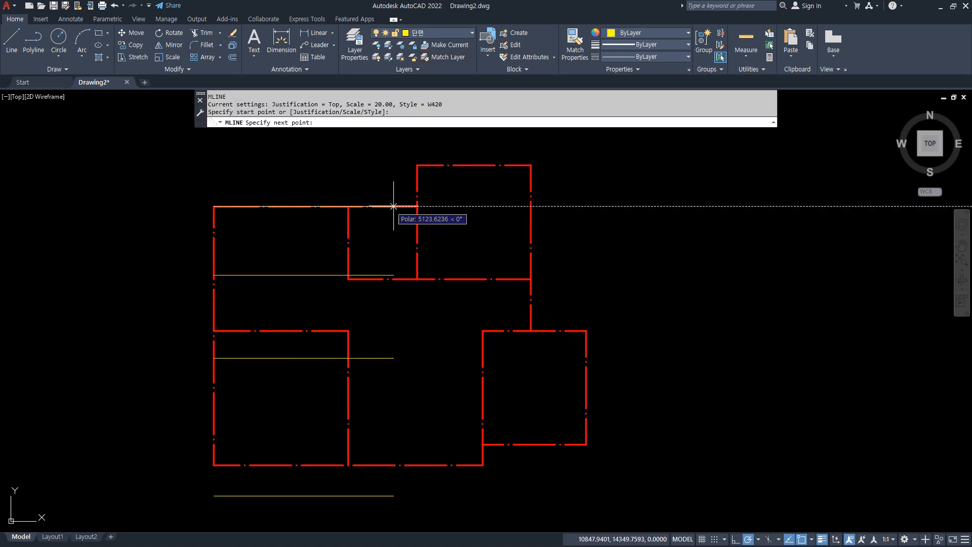
pyautogui.press('Escape')
# Start a multiline with Zero justification and a scale of 1.
pyautogui.press('Return')
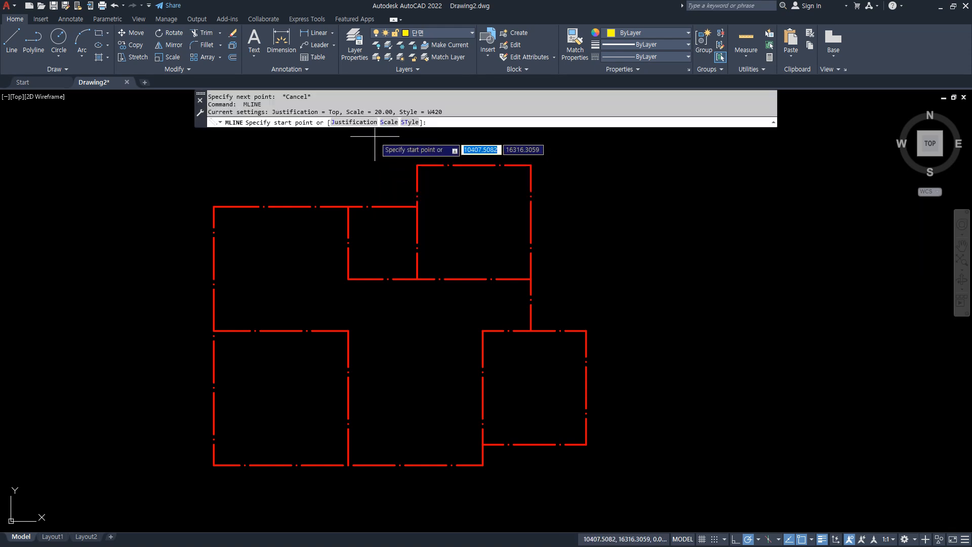
pyautogui.click(359, 123)
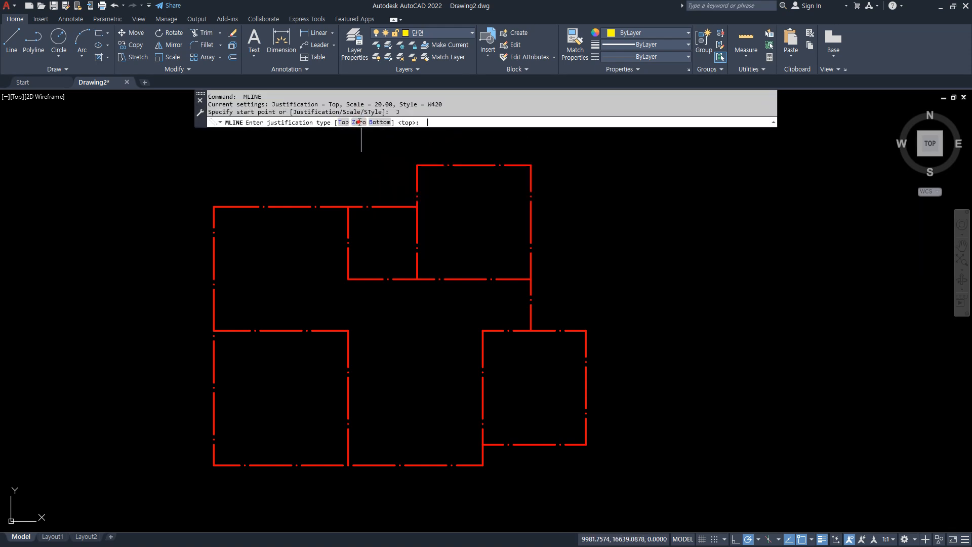
pyautogui.click(359, 123)
pyautogui.click(385, 122)
pyautogui.write('1')
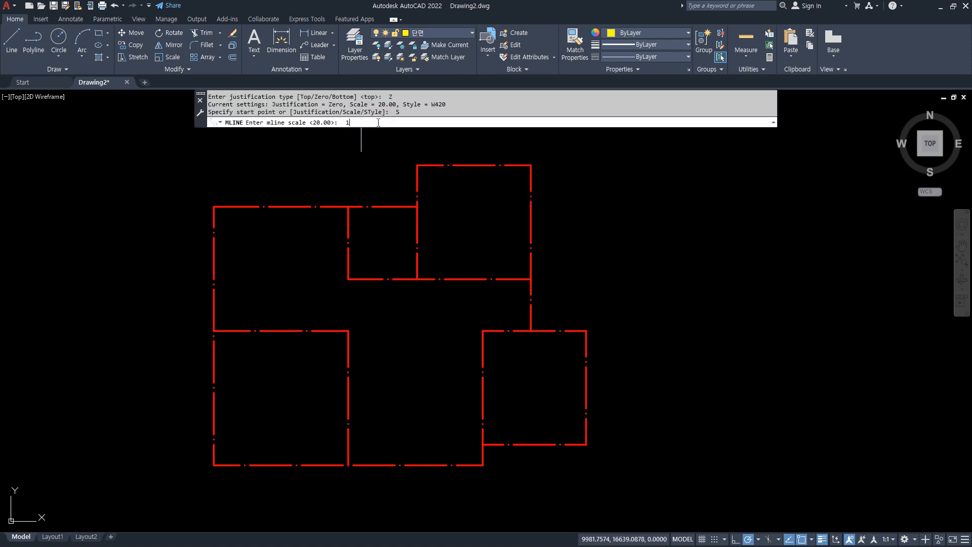
pyautogui.press('Return')
# Draw the W420 outer wall clockwise along the perimeter centre lines from the plan's upper-left corner and close it.
pyautogui.click(214, 206)
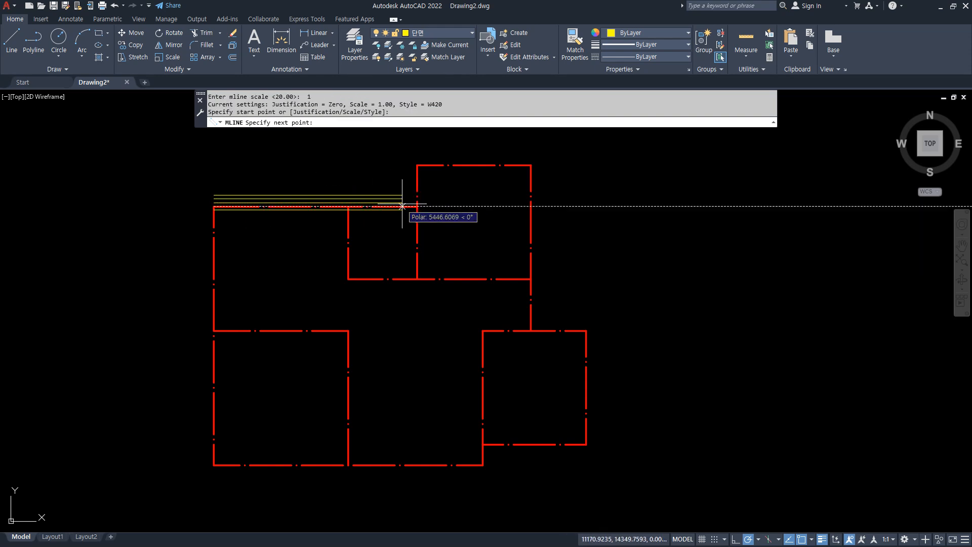
pyautogui.click(418, 207)
pyautogui.click(417, 164)
pyautogui.click(530, 165)
pyautogui.click(531, 331)
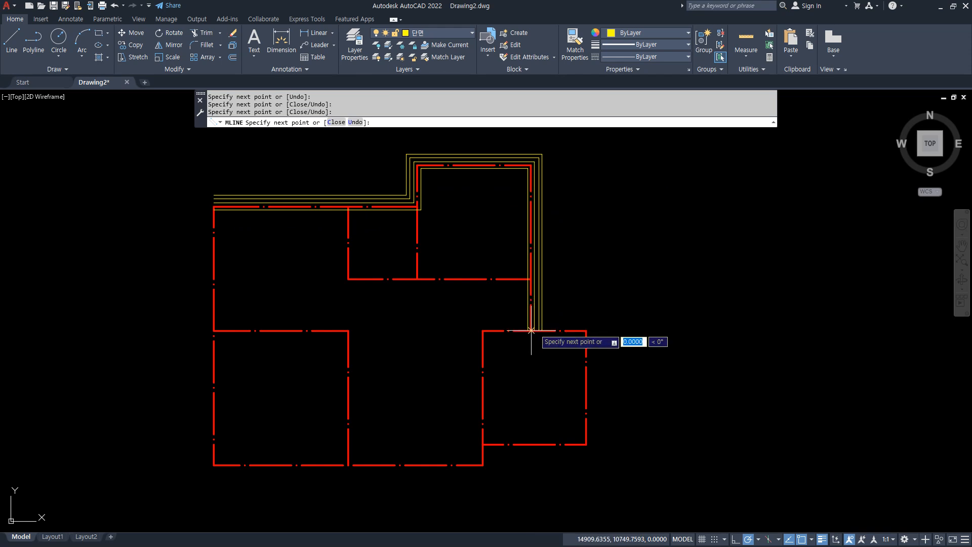
pyautogui.click(587, 330)
pyautogui.click(586, 445)
pyautogui.click(482, 444)
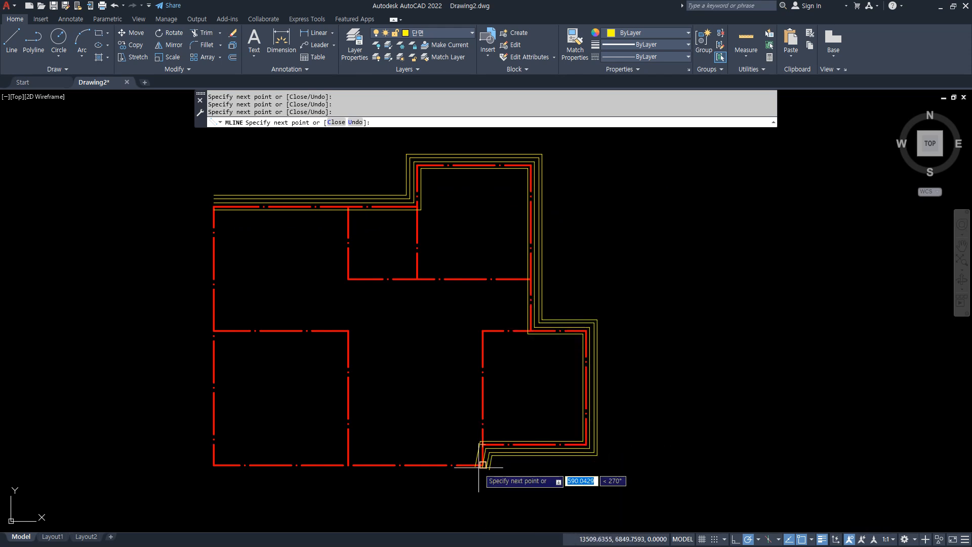
pyautogui.click(482, 465)
pyautogui.click(214, 465)
pyautogui.write('cc')
pyautogui.press('Return')
pyautogui.write('c')
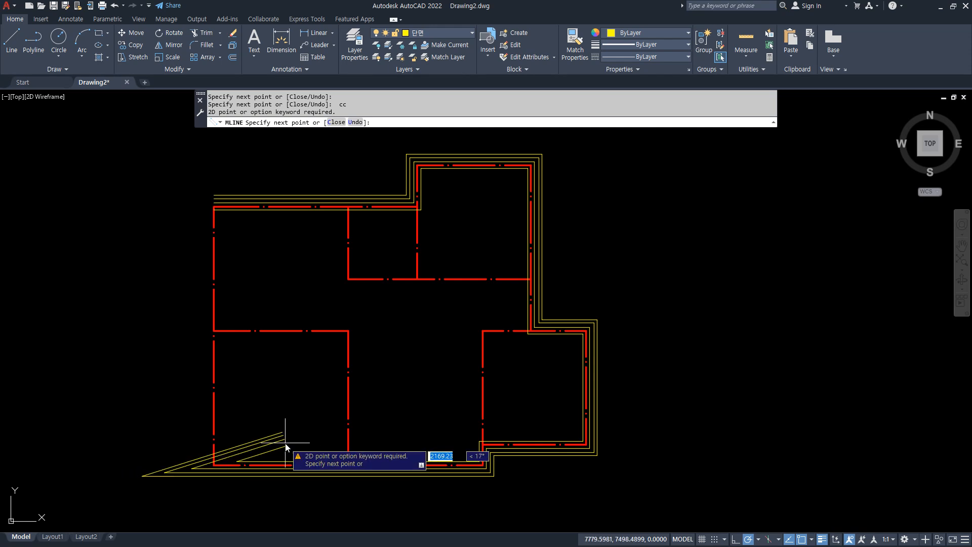
pyautogui.press('Return')
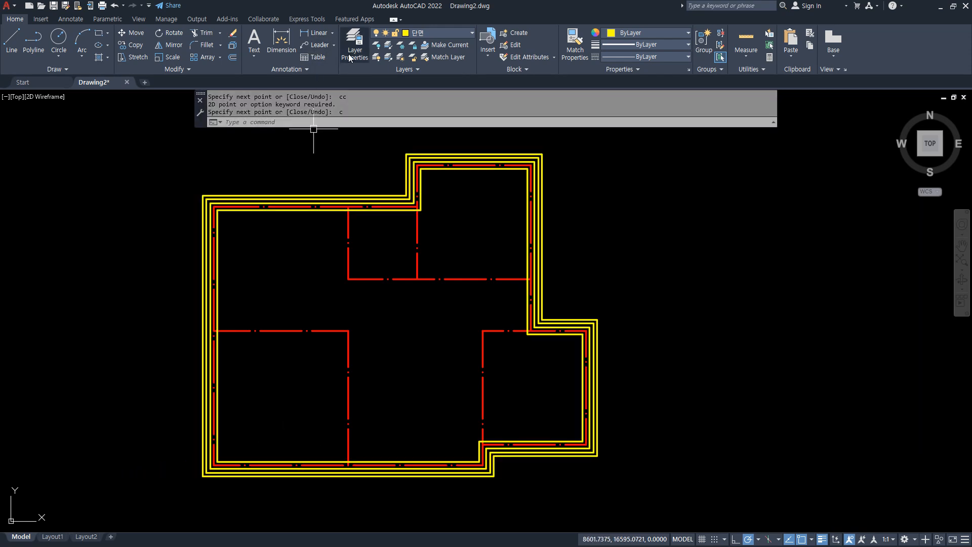
# Draw a W200 multiline wall along the small upper room's left and bottom centre lines, ending at the right outer wall's centre line.
pyautogui.write('ml')
pyautogui.press('Return')
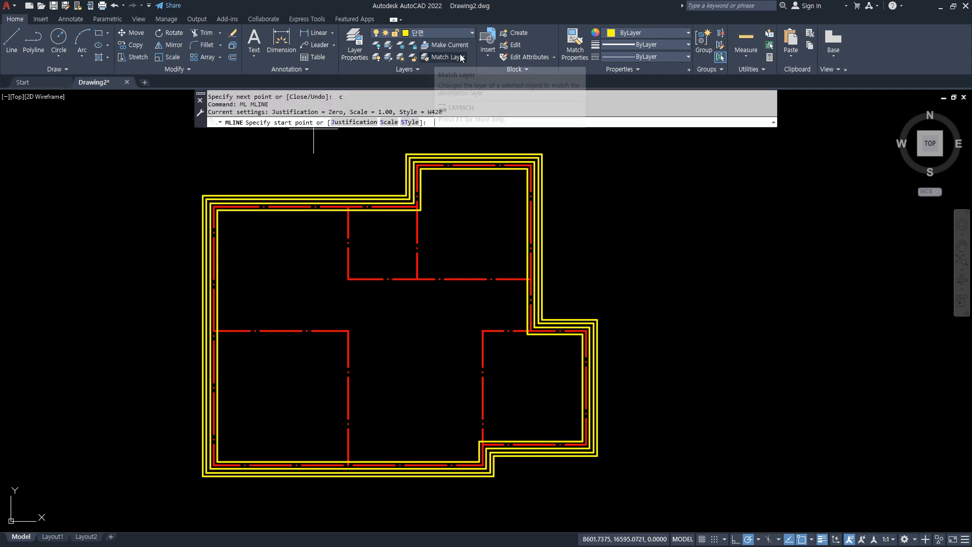
pyautogui.click(406, 122)
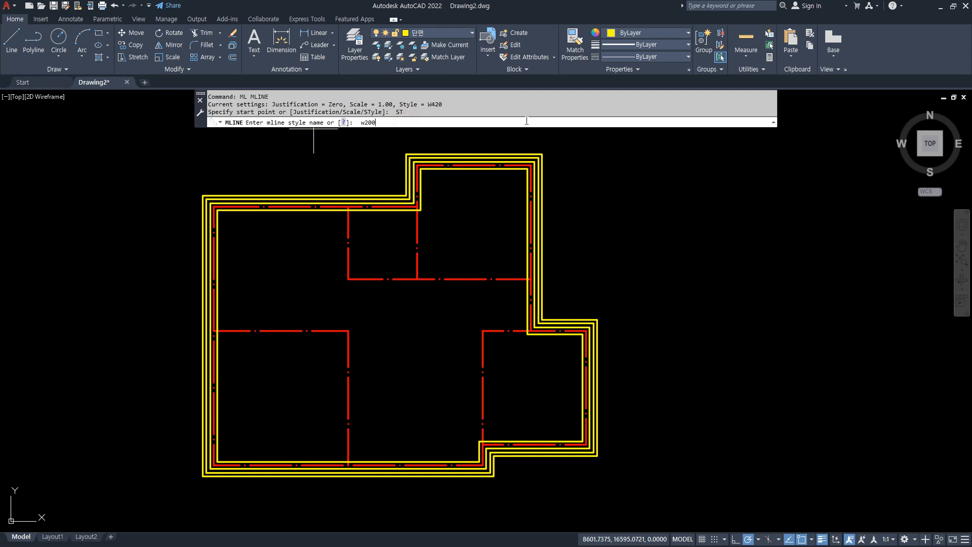
pyautogui.write('w200')
pyautogui.press('Return')
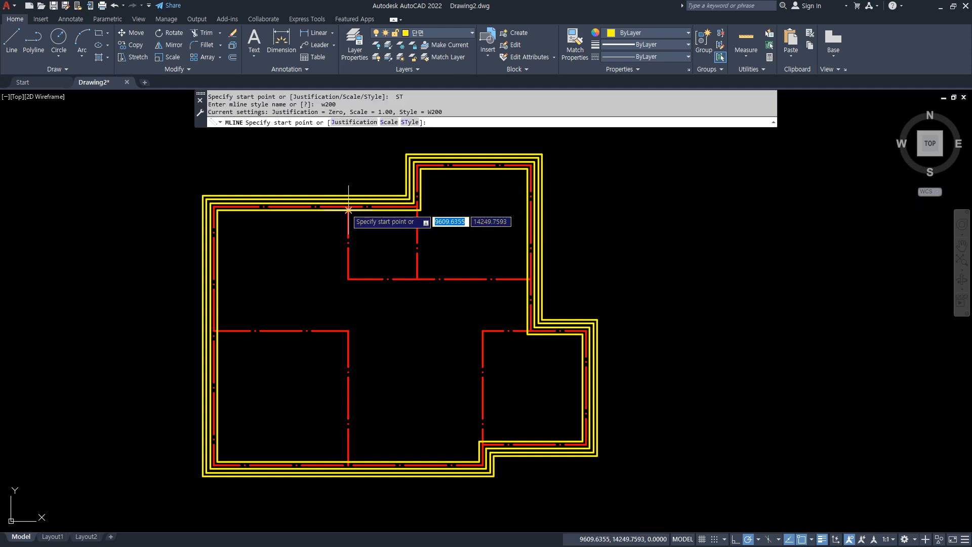
pyautogui.click(348, 279)
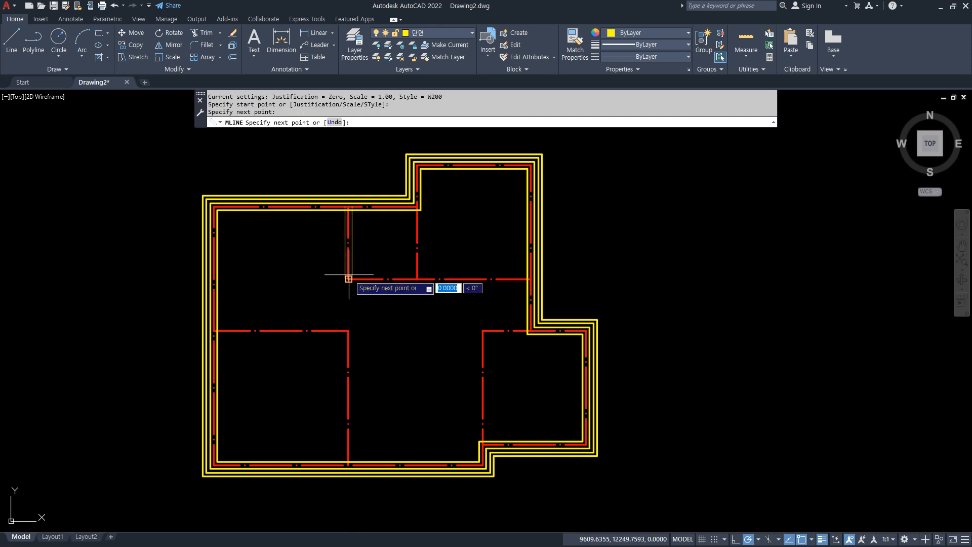
pyautogui.click(531, 278)
pyautogui.press('Return')
pyautogui.press('Return')
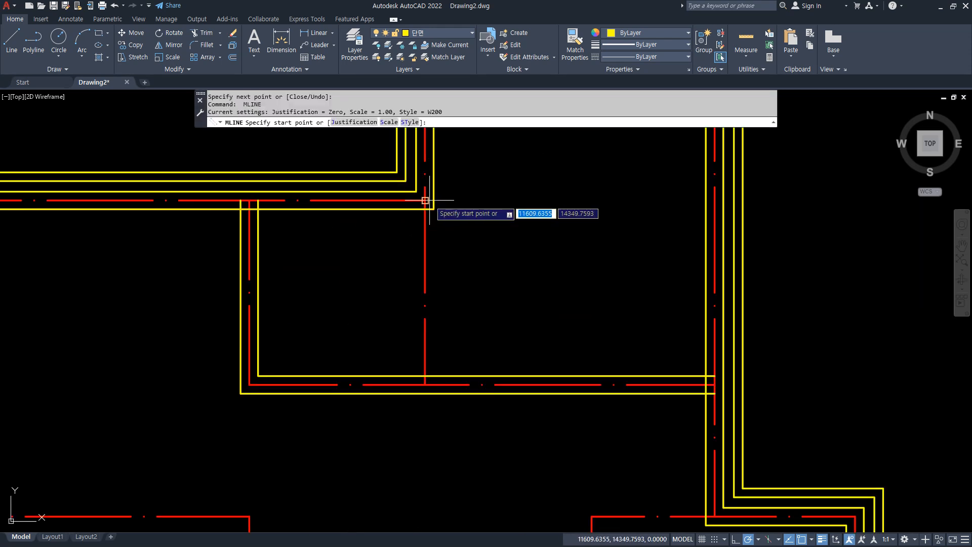
# Draw the W200 partition wall between the small upper room and the upper-right room, down to their shared bottom centre line.
pyautogui.click(425, 201)
pyautogui.click(425, 385)
pyautogui.press('space')
# Draw the W200 wall along the lower-left room's top and right centre lines down to the bottom outer wall.
pyautogui.scroll(-2, 375, 436)
pyautogui.moveTo(376, 435); pyautogui.dragTo(426, 299, button='middle')
pyautogui.press('space')
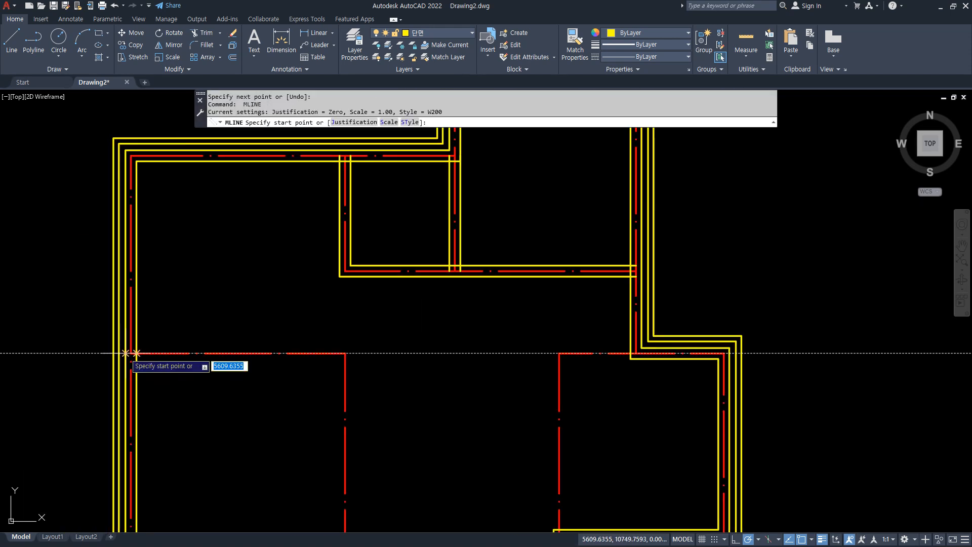
pyautogui.click(132, 353)
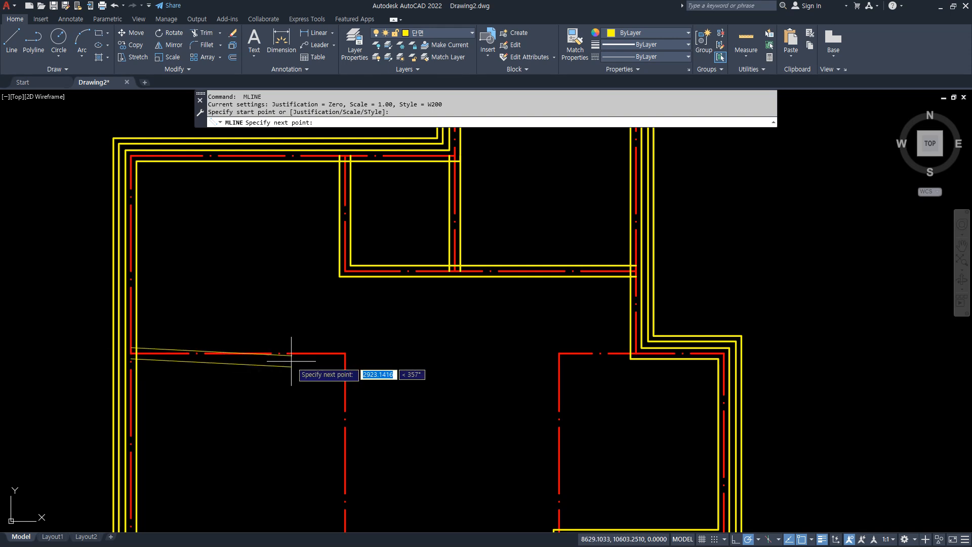
pyautogui.click(345, 354)
pyautogui.scroll(-2, 344, 349)
pyautogui.scroll(2, 345, 434)
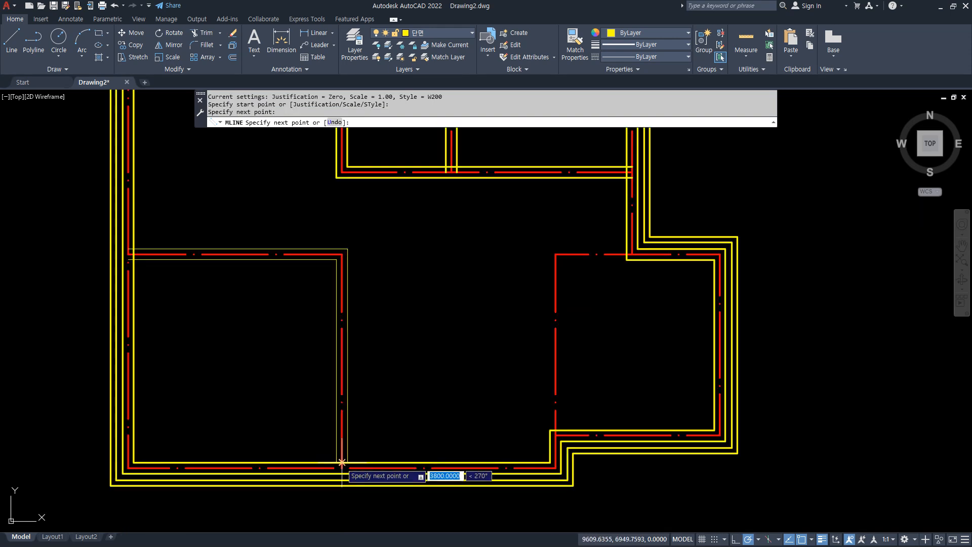
pyautogui.click(345, 456)
pyautogui.press('space')
pyautogui.press('space')
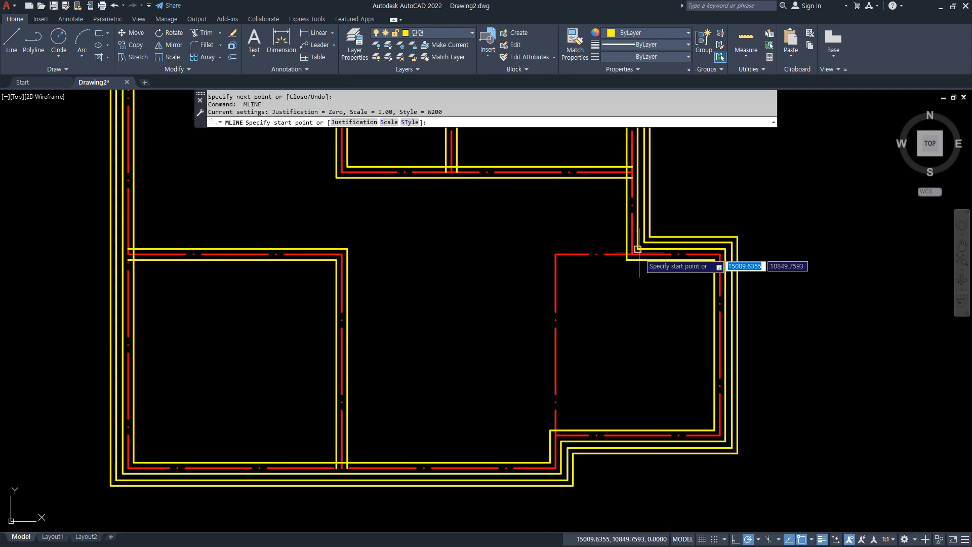
# Draw the W200 wall along the lower-right room's remaining top and left centre lines, joining the outer wall at both ends.
pyautogui.click(632, 255)
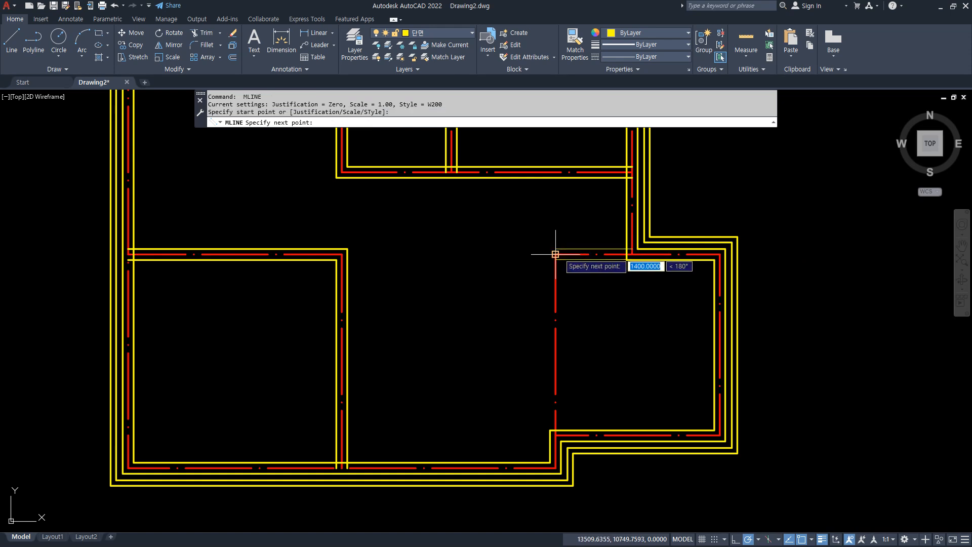
pyautogui.click(556, 254)
pyautogui.scroll(3, 560, 443)
pyautogui.click(564, 391)
pyautogui.press('space')
pyautogui.scroll(-5, 471, 455)
pyautogui.moveTo(402, 339); pyautogui.dragTo(425, 358, button='middle')
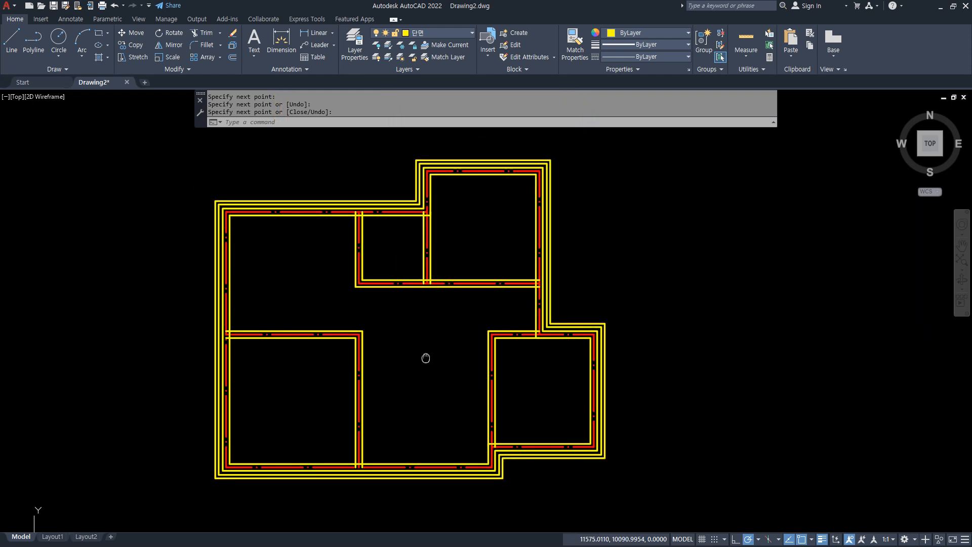
# Examine the terrace below the living room and the entrance porch in the reference floor plan.
pyautogui.moveTo(0, 20); pyautogui.dragTo(456, 15)
pyautogui.moveTo(428, 321)
pyautogui.mouseDown()
pyautogui.moveTo(430, 516)
pyautogui.moveTo(364, 514)
pyautogui.moveTo(370, 526)
pyautogui.moveTo(307, 405)
pyautogui.moveTo(504, 489)
pyautogui.moveTo(317, 497)
pyautogui.mouseUp()
pyautogui.press('Escape')
pyautogui.moveTo(535, 17); pyautogui.dragTo(0, 48)
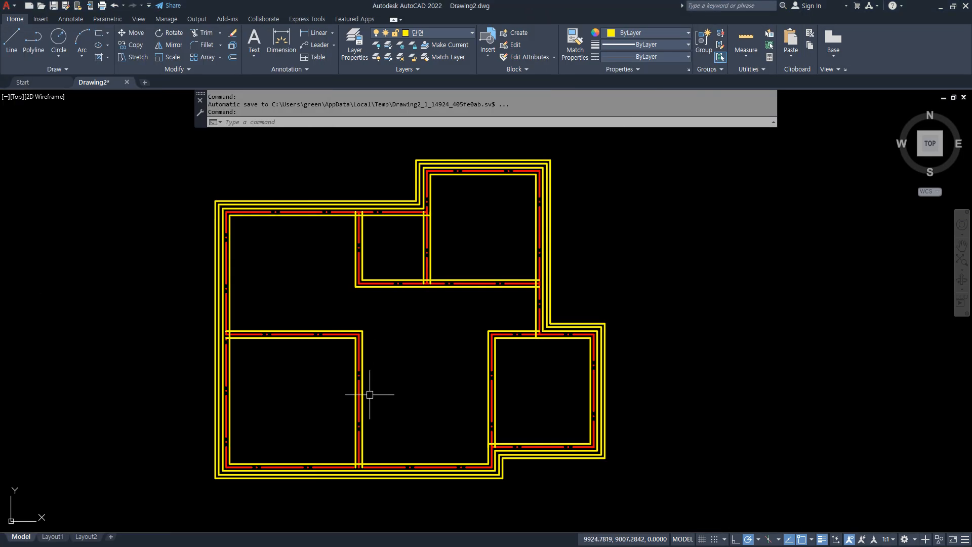
pyautogui.moveTo(370, 391); pyautogui.dragTo(374, 254, button='middle')
pyautogui.hotkey('ctrl', '2')
pyautogui.moveTo(361, 325)
pyautogui.mouseDown()
pyautogui.moveTo(363, 404)
pyautogui.moveTo(506, 404)
pyautogui.moveTo(495, 315)
pyautogui.mouseUp()
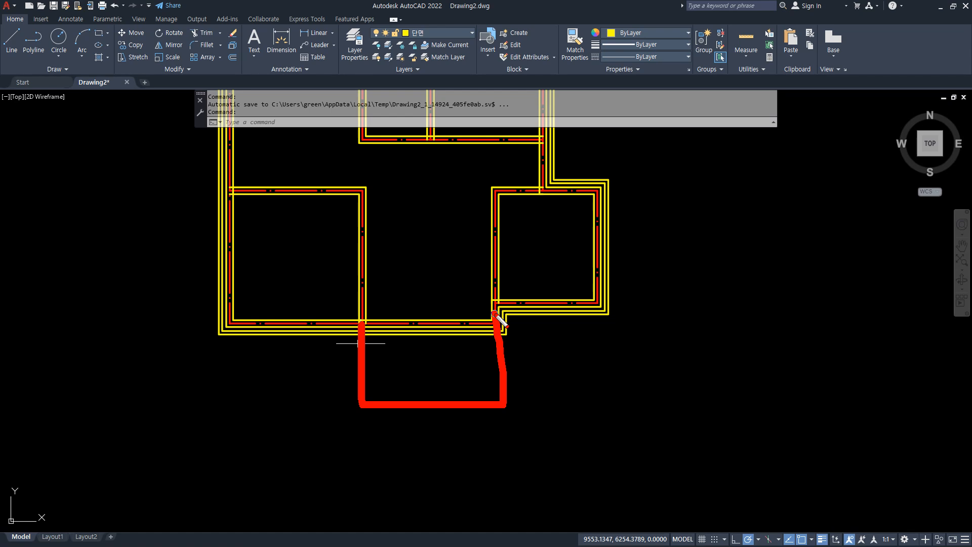
pyautogui.press('Escape')
pyautogui.moveTo(0, 17); pyautogui.dragTo(431, 16)
pyautogui.moveTo(342, 452)
pyautogui.mouseDown()
pyautogui.moveTo(338, 483)
pyautogui.moveTo(332, 450)
pyautogui.mouseUp()
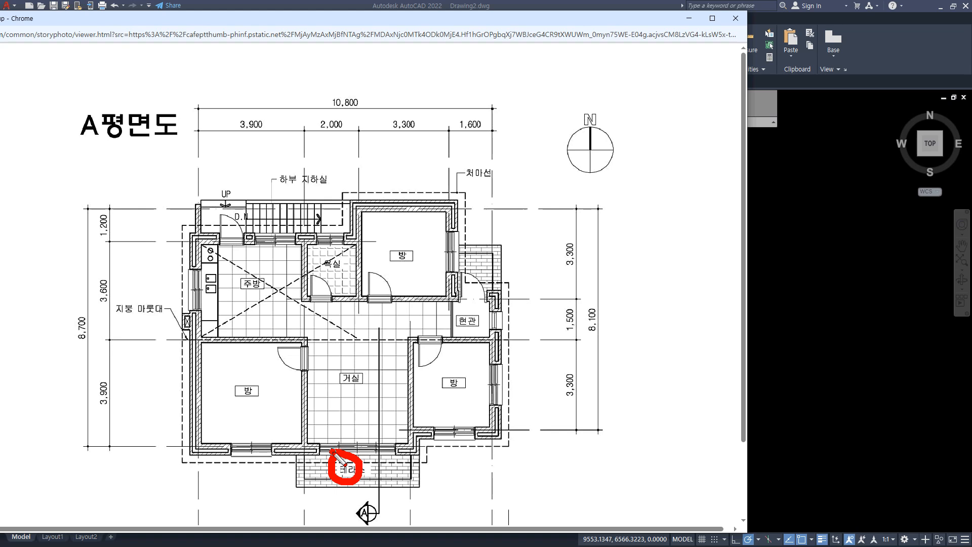
pyautogui.moveTo(363, 450)
pyautogui.mouseDown()
pyautogui.moveTo(374, 450)
pyautogui.moveTo(379, 483)
pyautogui.mouseUp()
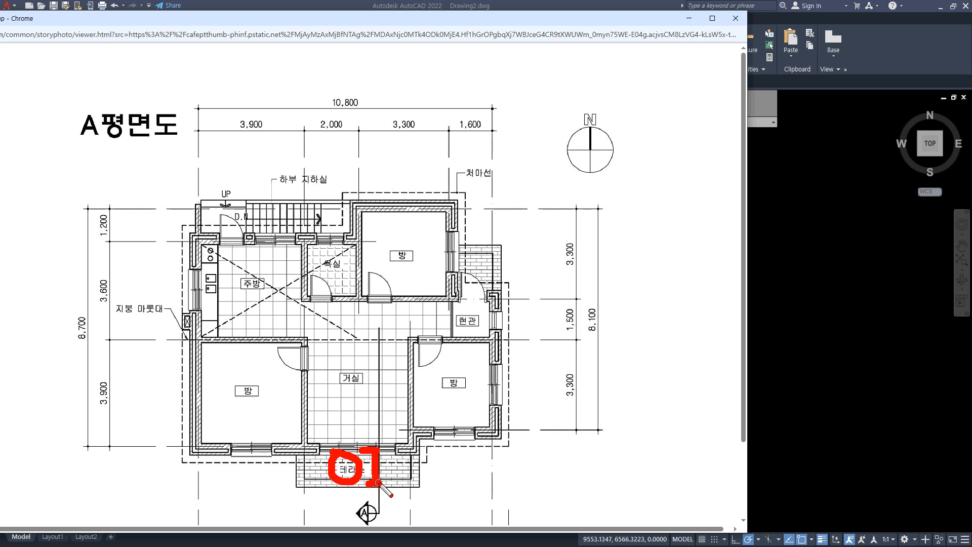
pyautogui.moveTo(494, 252)
pyautogui.mouseDown()
pyautogui.moveTo(494, 293)
pyautogui.moveTo(501, 285)
pyautogui.mouseUp()
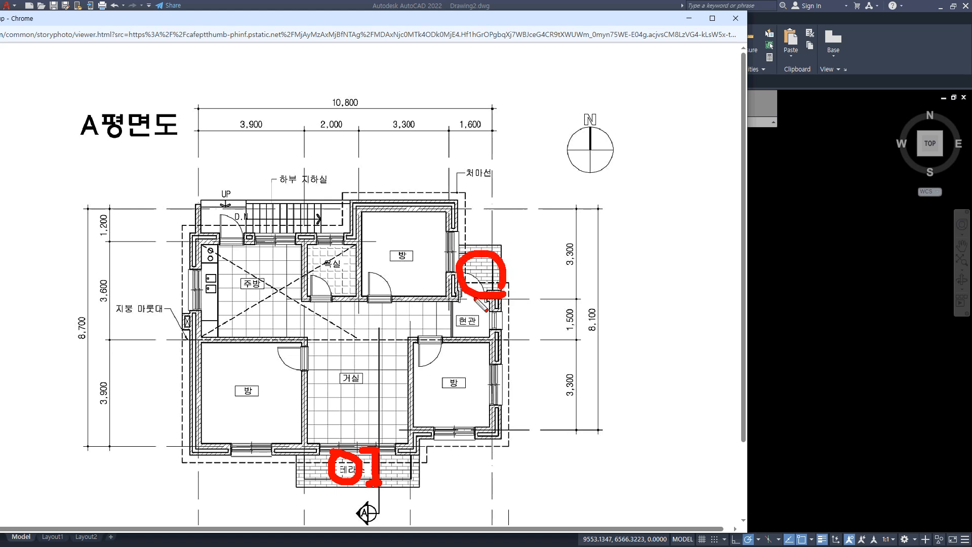
pyautogui.moveTo(388, 492)
pyautogui.mouseDown()
pyautogui.moveTo(386, 435)
pyautogui.moveTo(393, 506)
pyautogui.mouseUp()
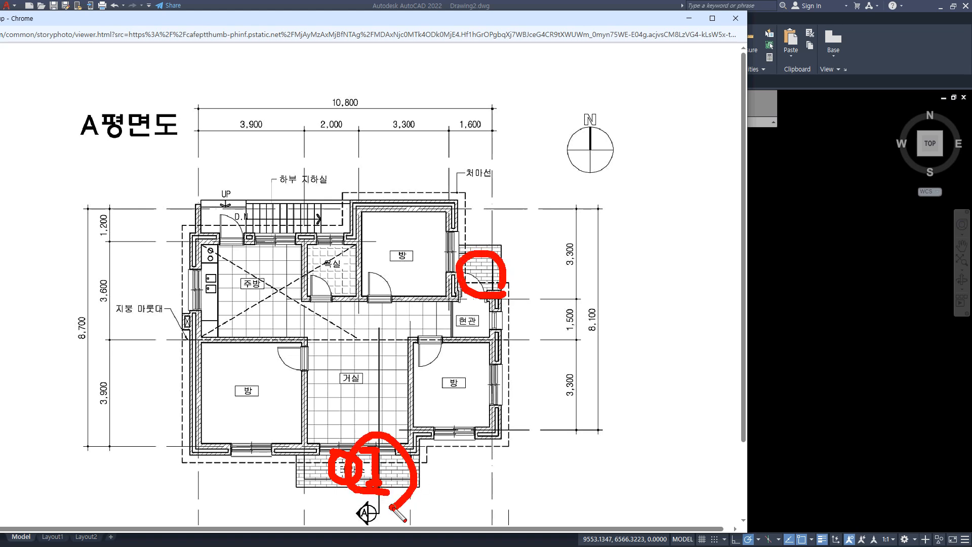
pyautogui.press('Escape')
pyautogui.moveTo(445, 23); pyautogui.dragTo(0, 66)
# Offset the bottom centre line 1200 downward to mark the front edge of the terrace.
pyautogui.click(473, 358)
pyautogui.scroll(5, 463, 339)
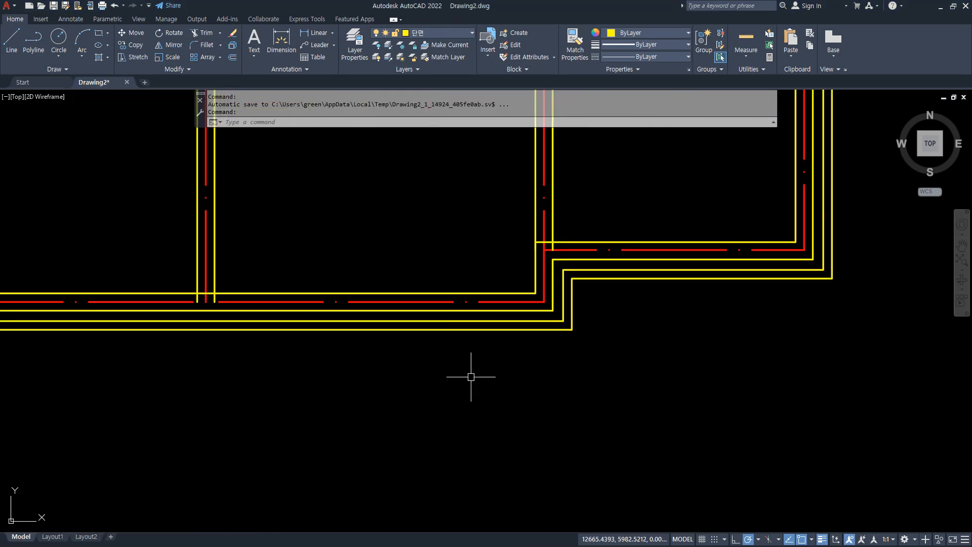
pyautogui.write('o')
pyautogui.press('Return')
pyautogui.write('120')
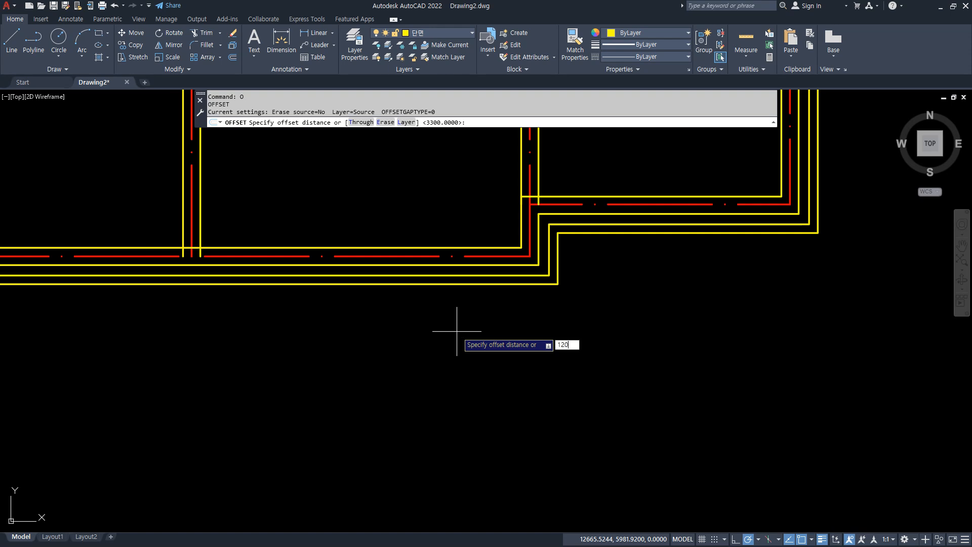
pyautogui.write('0')
pyautogui.press('Return')
pyautogui.click(419, 256)
pyautogui.click(446, 412)
pyautogui.press('Return')
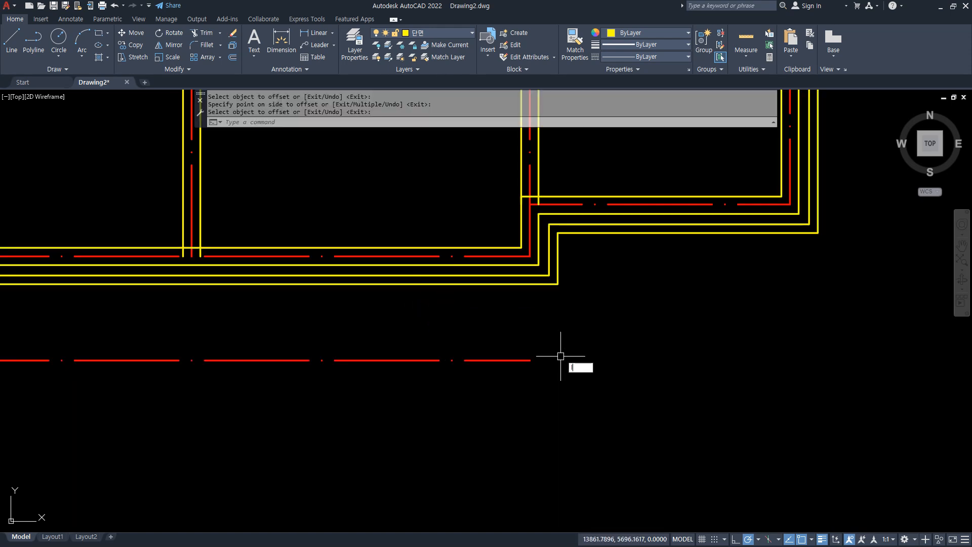
# Draw vertical terrace side lines downward from the lower outer wall corner and from the lower-left room's right centre-line intersection.
pyautogui.write('l')
pyautogui.press('Return')
pyautogui.click(557, 284)
pyautogui.click(558, 488)
pyautogui.press('Return')
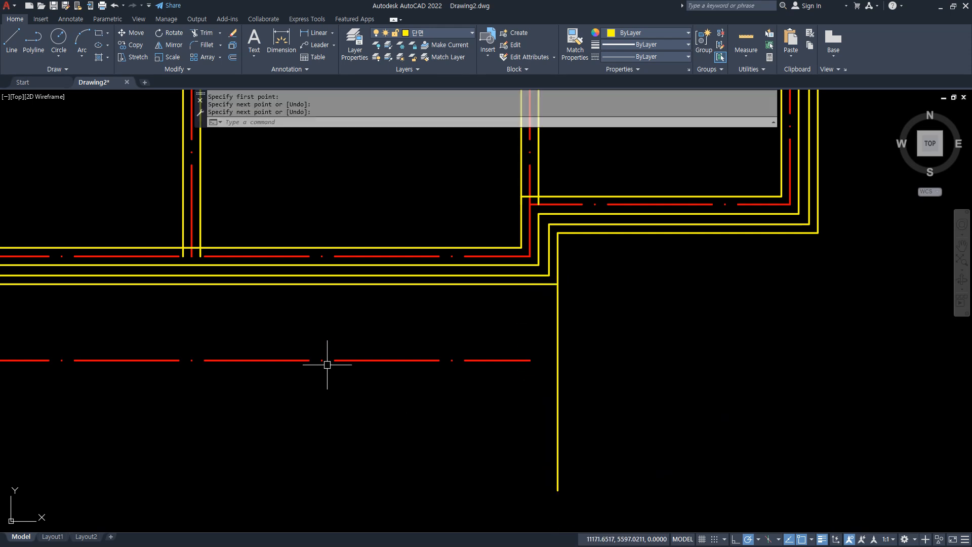
pyautogui.press('Return')
pyautogui.click(191, 256)
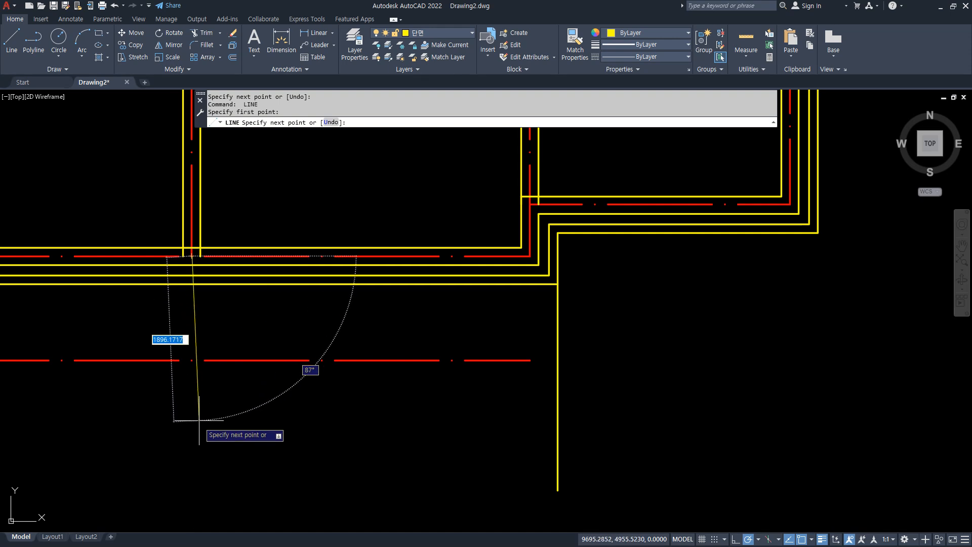
pyautogui.click(192, 434)
pyautogui.press('Return')
# Fillet both terrace side lines with the offset bottom line at radius 0 to form square corners.
pyautogui.write('f')
pyautogui.press('Return')
pyautogui.click(195, 349)
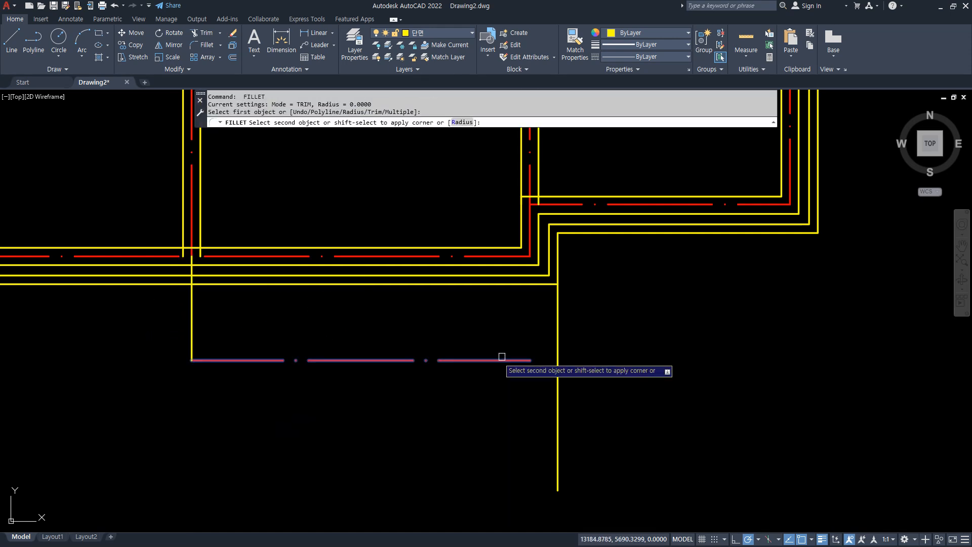
pyautogui.click(557, 331)
# Match the terrace's red bottom line to the properties of its yellow right side line.
pyautogui.write('ma')
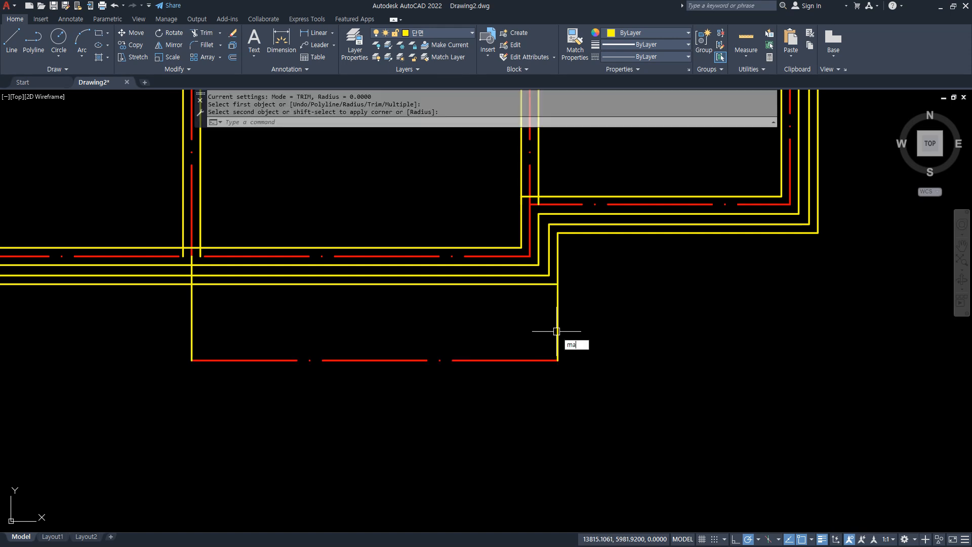
pyautogui.press('Return')
pyautogui.click(557, 332)
pyautogui.click(532, 360)
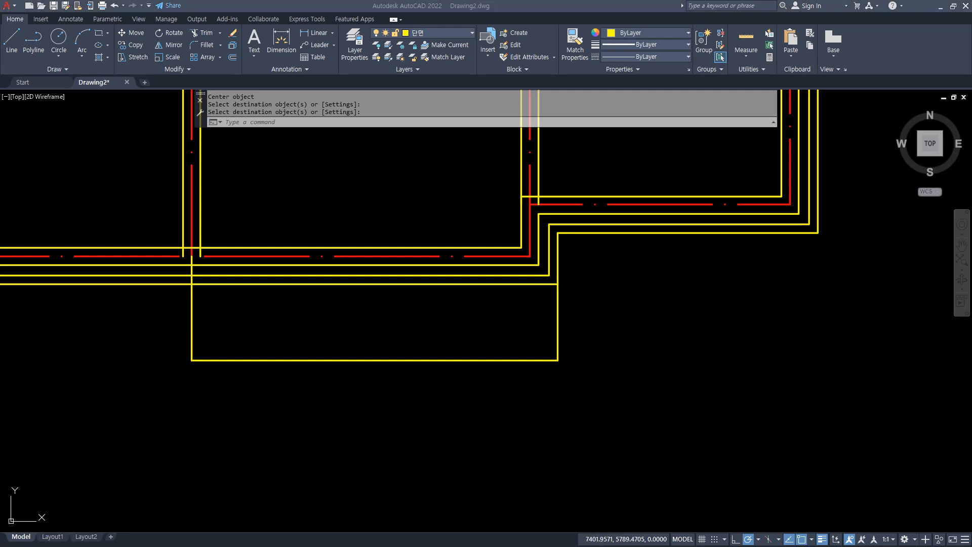
# Offset the terrace's right side line 300 inward.
pyautogui.click(427, 205)
pyautogui.write('O')
pyautogui.press('Return')
pyautogui.write('200')
pyautogui.press('Return')
pyautogui.click(557, 322)
pyautogui.click(460, 320)
pyautogui.press('Return')
# Fillet the inner right line with the terrace's bottom line to close the inner outline's corner.
pyautogui.write('f')
pyautogui.press('Return')
pyautogui.click(531, 344)
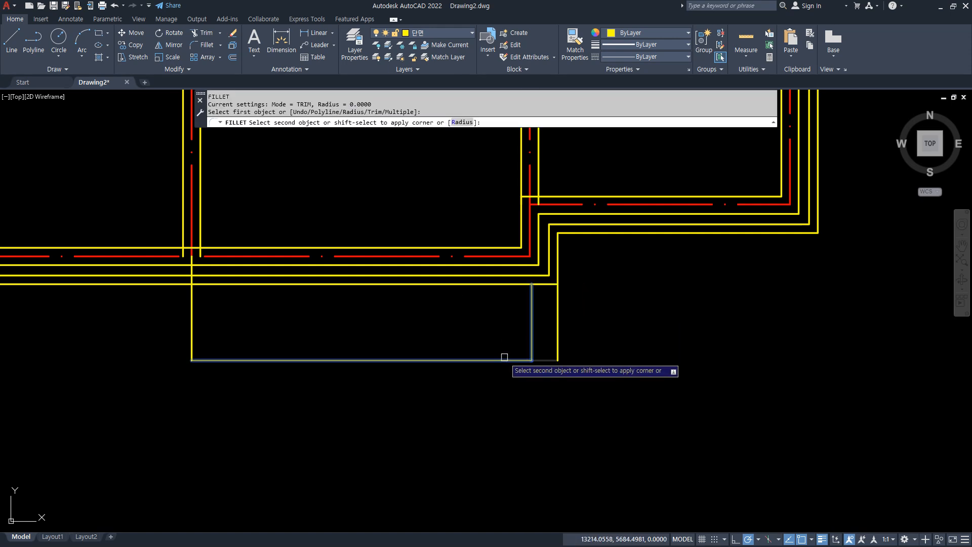
pyautogui.click(504, 358)
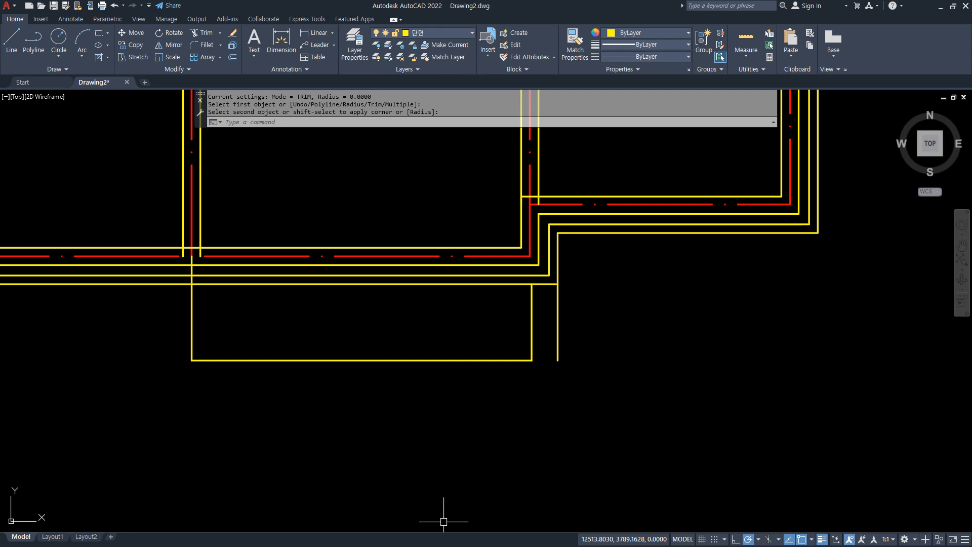
# Offset the terrace's left and bottom lines 300 outward.
pyautogui.write('o')
pyautogui.press('Return')
pyautogui.write('300')
pyautogui.press('Return')
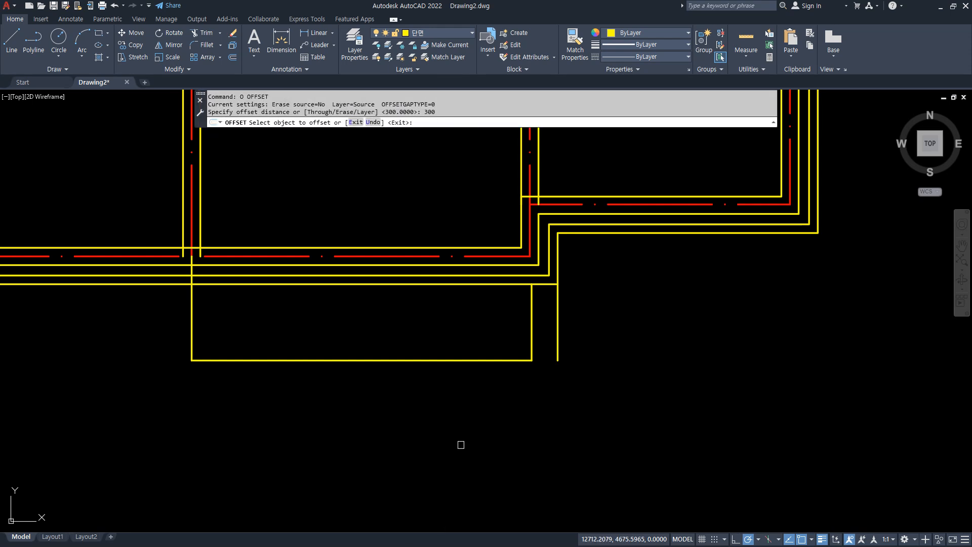
pyautogui.click(192, 331)
pyautogui.click(149, 319)
pyautogui.click(307, 360)
pyautogui.click(311, 410)
pyautogui.press('Return')
# Fillet the outer bottom line with the outer right and left lines to form the outer terrace outline.
pyautogui.write('f')
pyautogui.press('Return')
pyautogui.click(556, 359)
pyautogui.click(486, 387)
pyautogui.press('Return')
pyautogui.click(246, 386)
pyautogui.click(167, 355)
# Trim the terrace's inner and outer left lines where they run through the house's bottom outer wall.
pyautogui.scroll(2, 165, 269)
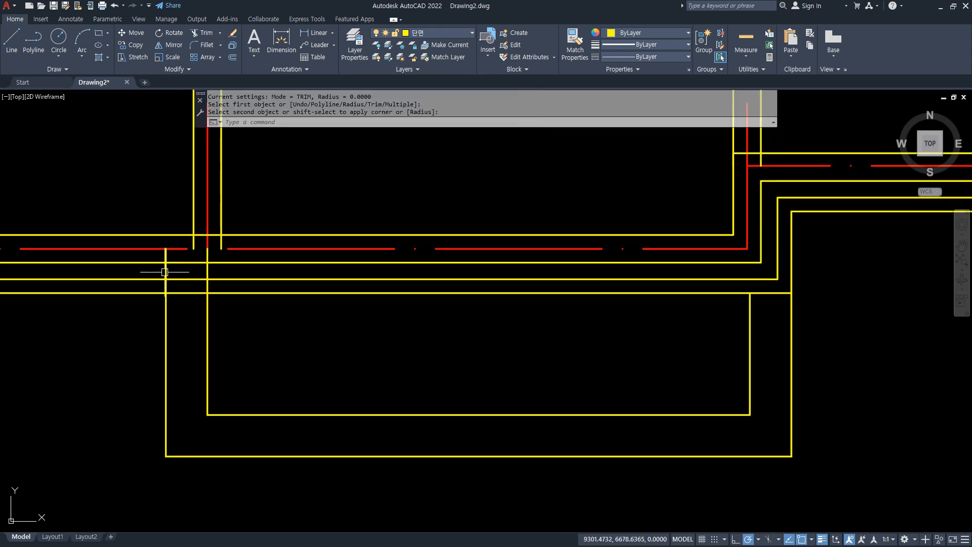
pyautogui.write('tr')
pyautogui.press('Return')
pyautogui.click(165, 271)
pyautogui.click(164, 256)
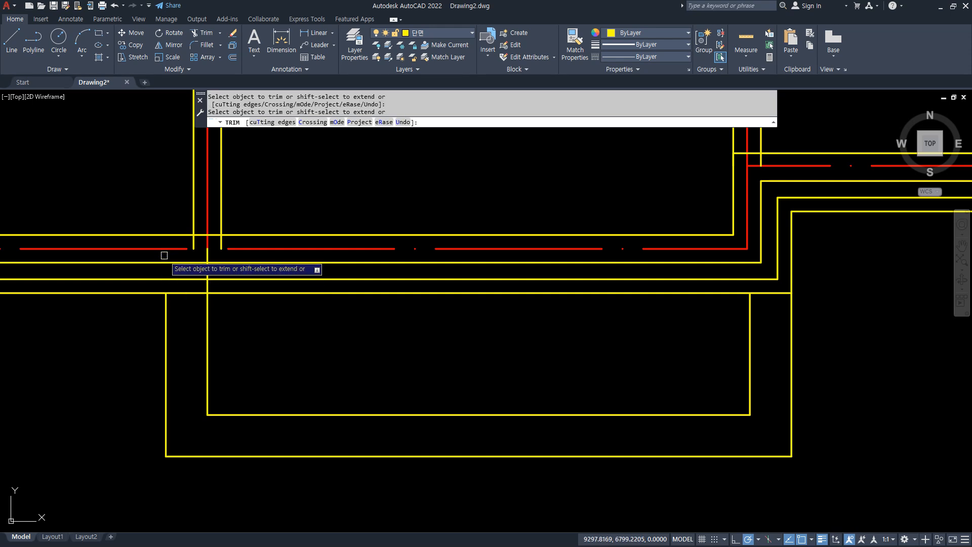
pyautogui.click(206, 259)
pyautogui.click(206, 269)
pyautogui.click(206, 285)
pyautogui.press('Return')
pyautogui.scroll(-4, 618, 371)
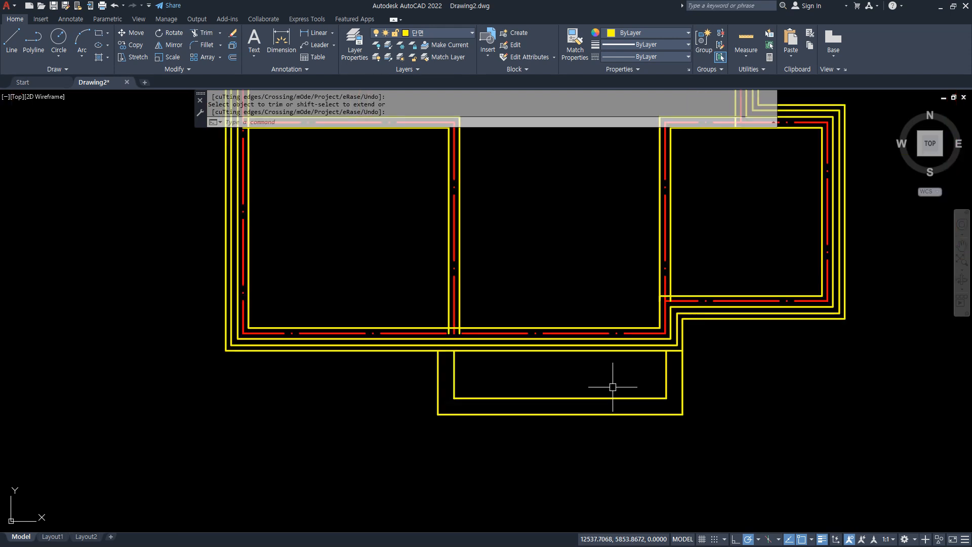
# Stretch the bottom terrace's lower edge lines 300 downward.
pyautogui.moveTo(530, 386); pyautogui.dragTo(464, 396, button='middle')
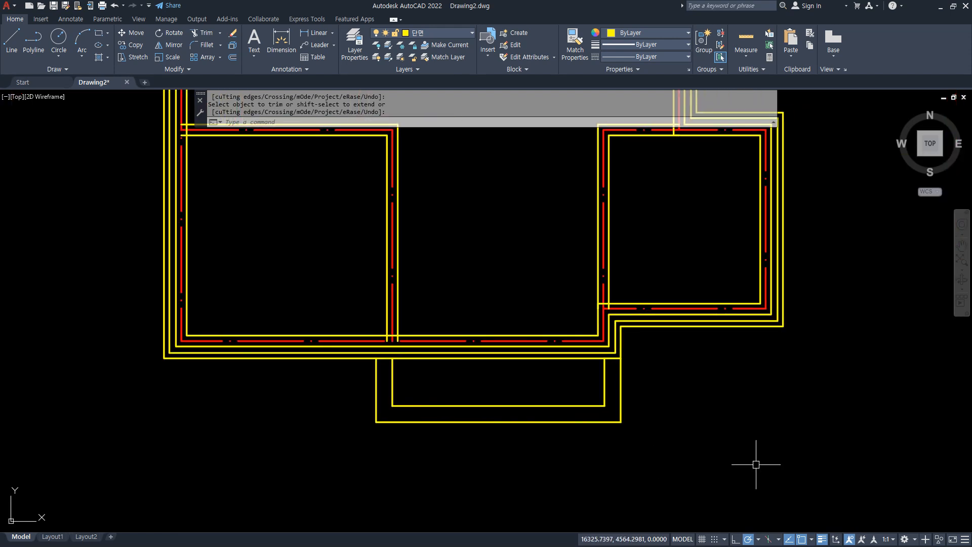
pyautogui.write('s')
pyautogui.press('Return')
pyautogui.click(672, 445)
pyautogui.click(295, 395)
pyautogui.press('Return')
pyautogui.click(292, 395)
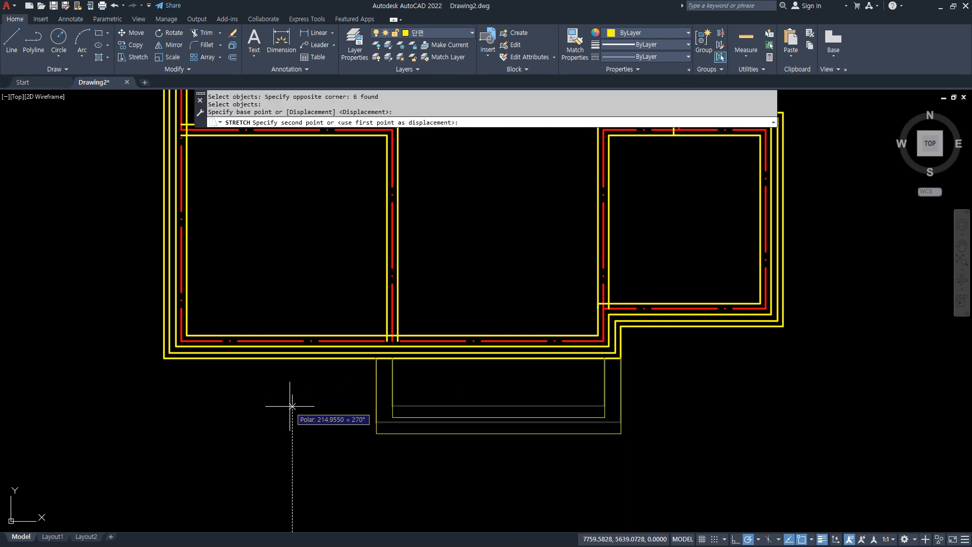
pyautogui.write('300')
pyautogui.press('Return')
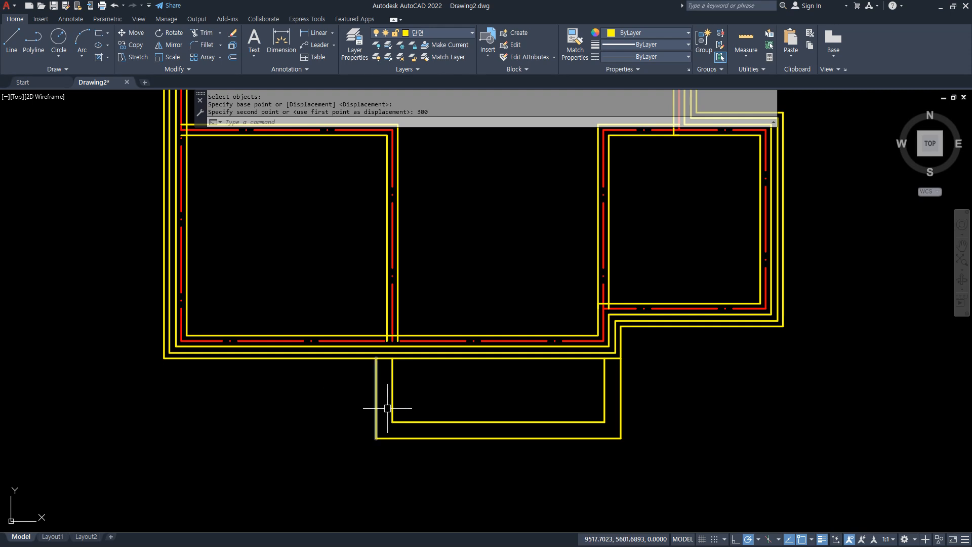
# Explode all objects in the drawing so the multiline walls become separate lines.
pyautogui.scroll(-2, 390, 408)
pyautogui.moveTo(664, 440); pyautogui.dragTo(651, 482, button='middle')
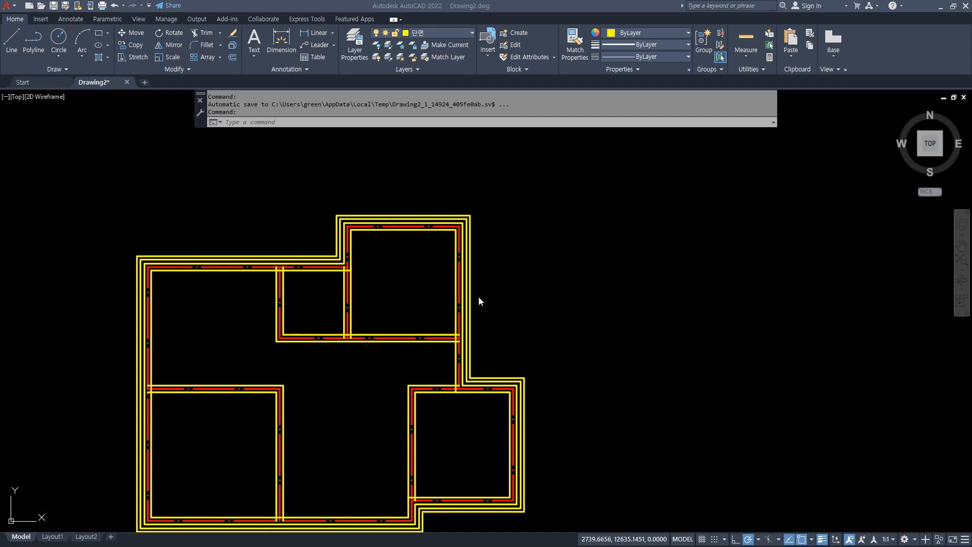
pyautogui.scroll(2, 467, 278)
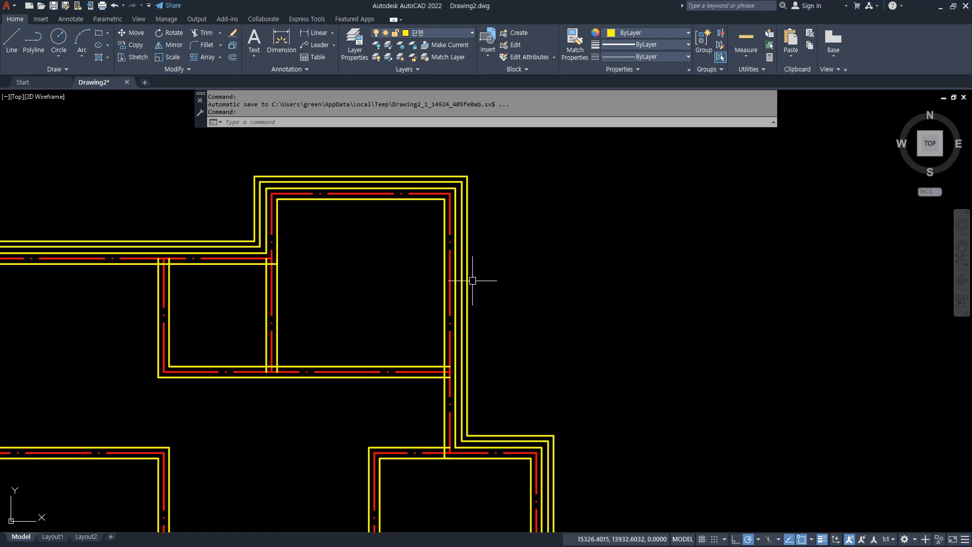
pyautogui.moveTo(473, 314); pyautogui.dragTo(439, 341, button='middle')
pyautogui.scroll(3, 408, 410)
pyautogui.write('tr')
pyautogui.press('Return')
pyautogui.press('Escape')
pyautogui.write('x')
pyautogui.press('Return')
pyautogui.write('all')
pyautogui.press('Return')
pyautogui.press('Return')
# Trim the crossing lines where the upper-right room's bottom wall meets the right exterior wall.
pyautogui.write('tr')
pyautogui.press('Return')
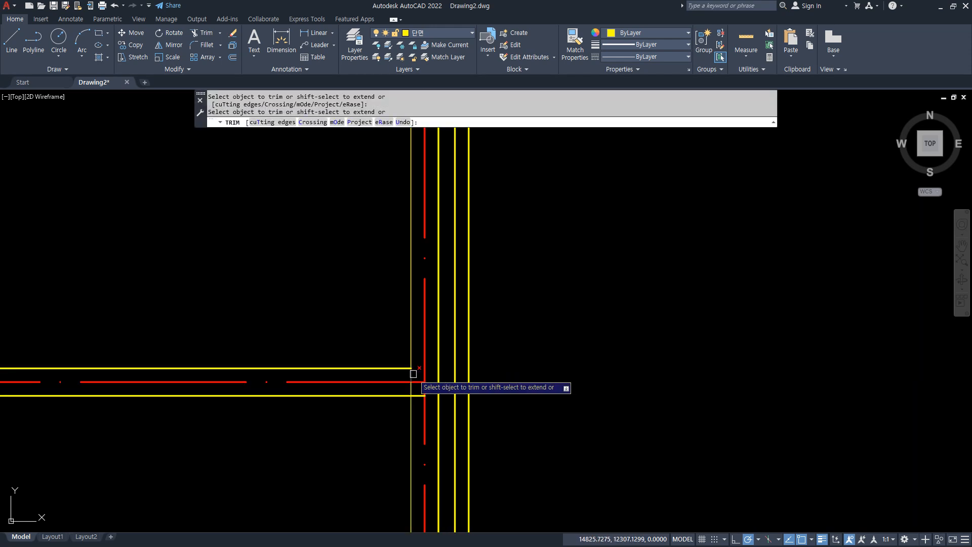
pyautogui.click(412, 383)
pyautogui.click(417, 396)
pyautogui.press('Return')
pyautogui.scroll(-2, 407, 336)
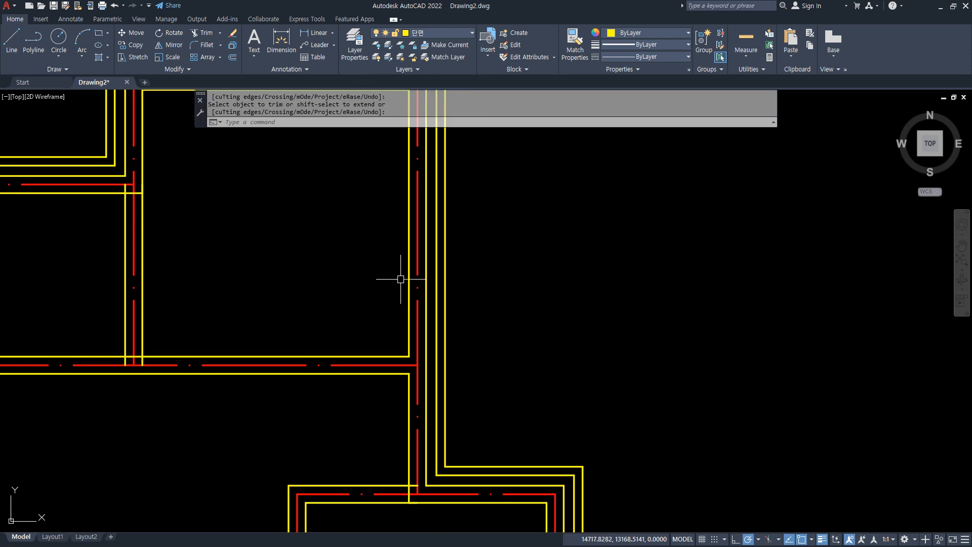
# Draw a horizontal line from the midpoint of the upper-right room's right inner wall line outward beyond the exterior wall.
pyautogui.moveTo(394, 276); pyautogui.dragTo(342, 365, button='middle')
pyautogui.write('l')
pyautogui.press('Return')
pyautogui.write('mi')
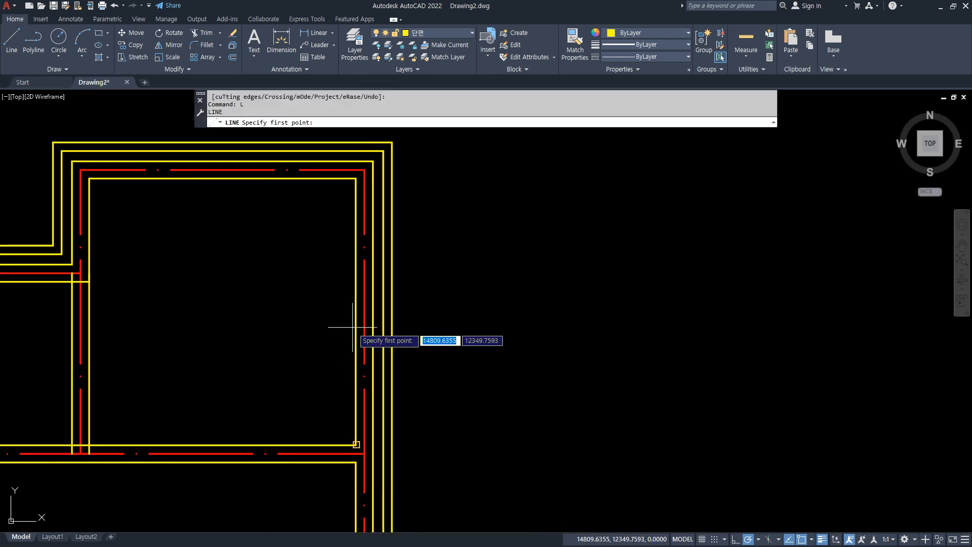
pyautogui.write('d')
pyautogui.press('Return')
pyautogui.click(356, 325)
pyautogui.scroll(-3, 574, 304)
pyautogui.moveTo(587, 313); pyautogui.dragTo(532, 313, button='middle')
pyautogui.click(565, 312)
pyautogui.press('Return')
# Draw a vertical line up from the lower-right room's outer top-right corner and fillet it with the horizontal line.
pyautogui.scroll(2, 517, 403)
pyautogui.press('Return')
pyautogui.click(495, 408)
pyautogui.click(496, 257)
pyautogui.press('Return')
pyautogui.write('f')
pyautogui.press('Return')
pyautogui.click(495, 291)
pyautogui.click(483, 259)
# Trim and erase the parts of the horizontal terrace line that lie inside the right exterior wall.
pyautogui.scroll(5, 415, 257)
pyautogui.write('tr')
pyautogui.press('Return')
pyautogui.click(374, 257)
pyautogui.click(354, 257)
pyautogui.write('e')
pyautogui.press('Return')
pyautogui.scroll(-5, 427, 316)
pyautogui.moveTo(460, 324); pyautogui.dragTo(465, 298, button='middle')
# Offset the right-hand terrace's top and right lines 300 inward.
pyautogui.write('o')
pyautogui.press('Return')
pyautogui.press('Return')
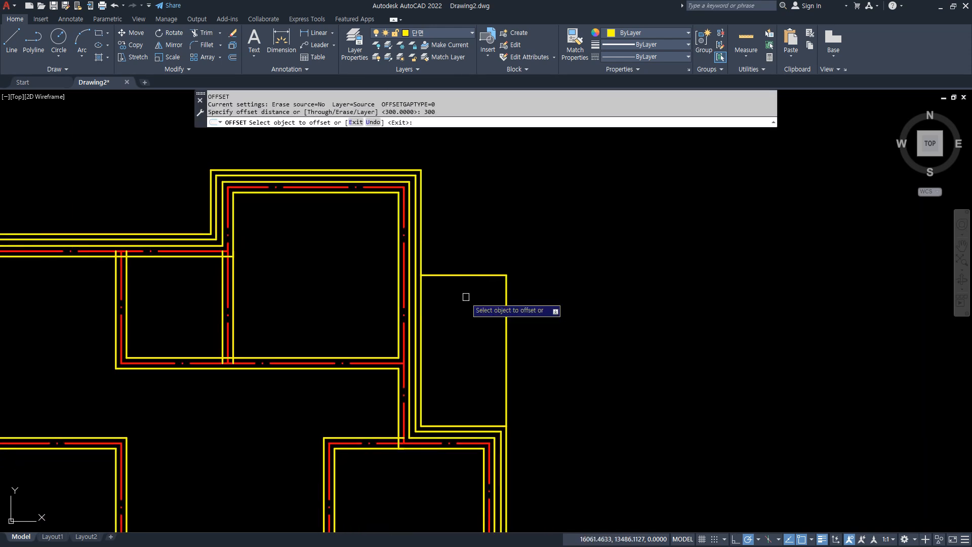
pyautogui.click(464, 275)
pyautogui.click(463, 303)
pyautogui.click(509, 361)
pyautogui.click(471, 338)
# Fillet the right-hand terrace's inner vertical and inner top lines to close the inner corner.
pyautogui.press('Return')
pyautogui.write('f')
pyautogui.press('Return')
pyautogui.click(490, 319)
pyautogui.click(477, 291)
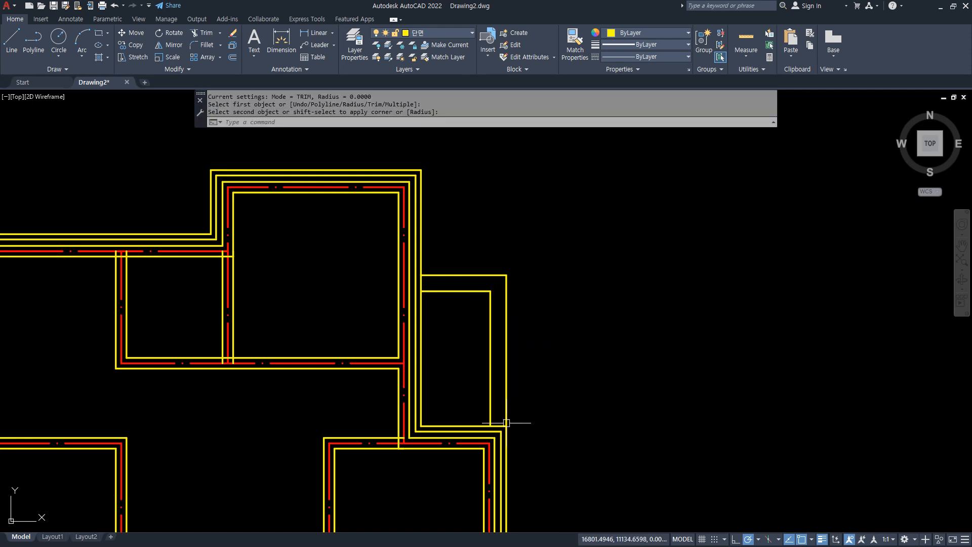
pyautogui.moveTo(569, 434); pyautogui.dragTo(573, 401, button='middle')
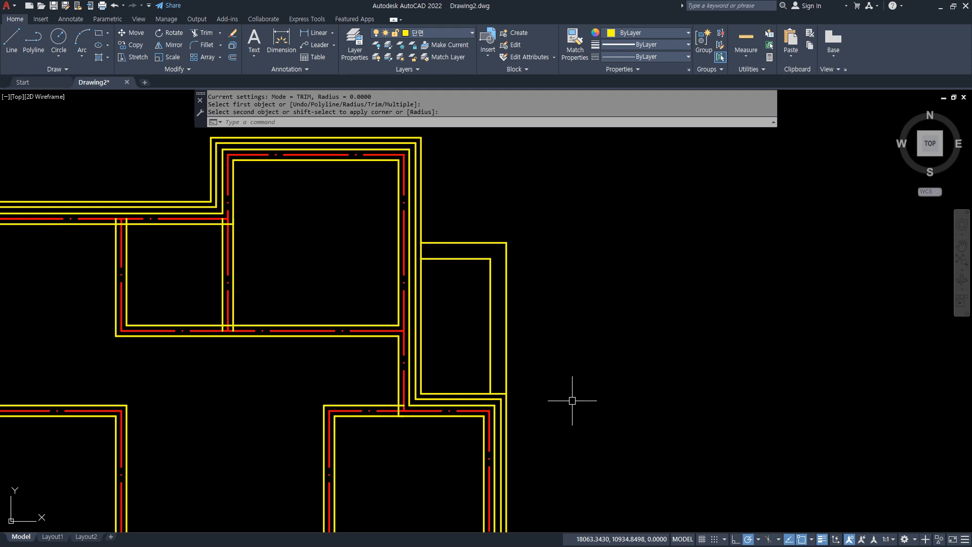
pyautogui.scroll(-5, 573, 400)
pyautogui.moveTo(573, 395); pyautogui.dragTo(563, 349, button='middle')
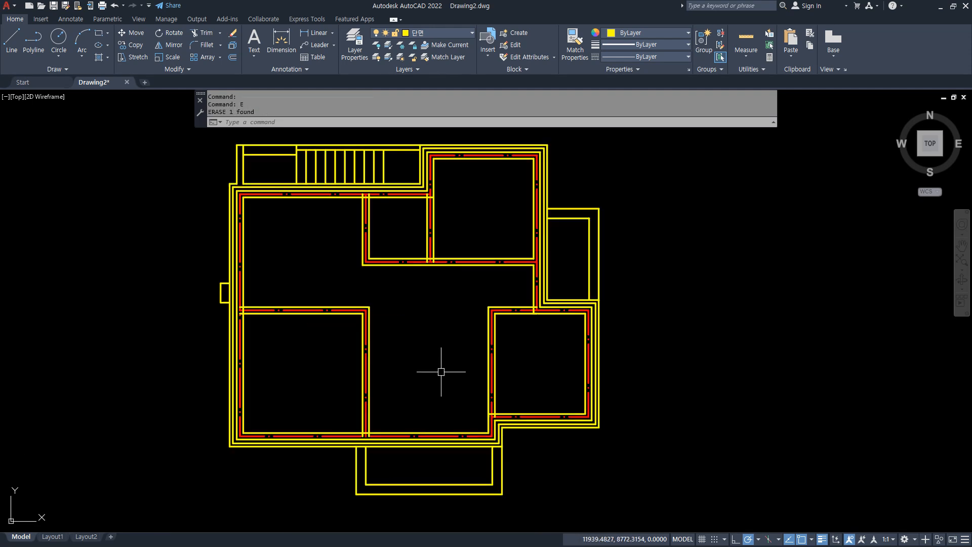
pyautogui.scroll(-2, 443, 370)
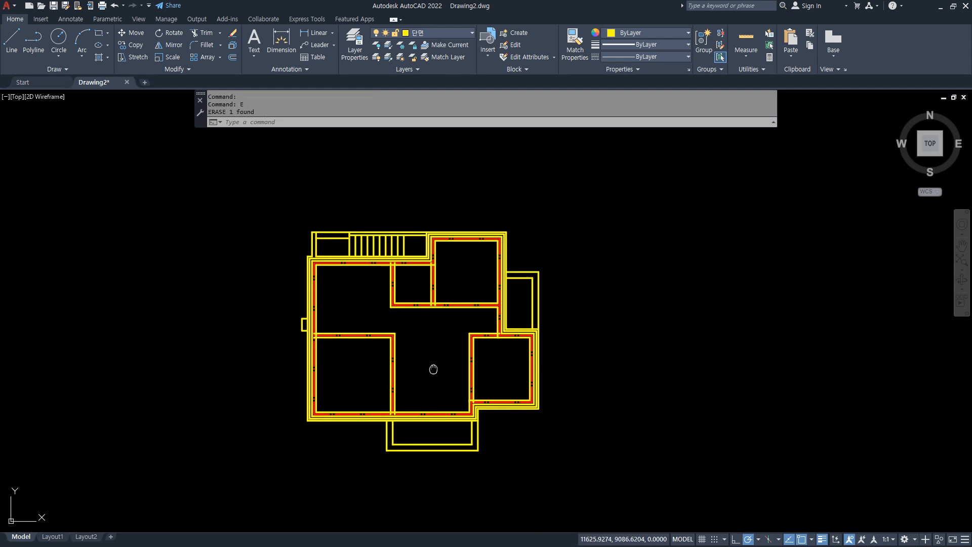
# Draw a section cut line vertically from the hall down past the bottom terrace, with a leg about 1304 long to the left.
pyautogui.moveTo(438, 372); pyautogui.dragTo(373, 336, button='middle')
pyautogui.write('l')
pyautogui.press('Return')
pyautogui.click(384, 286)
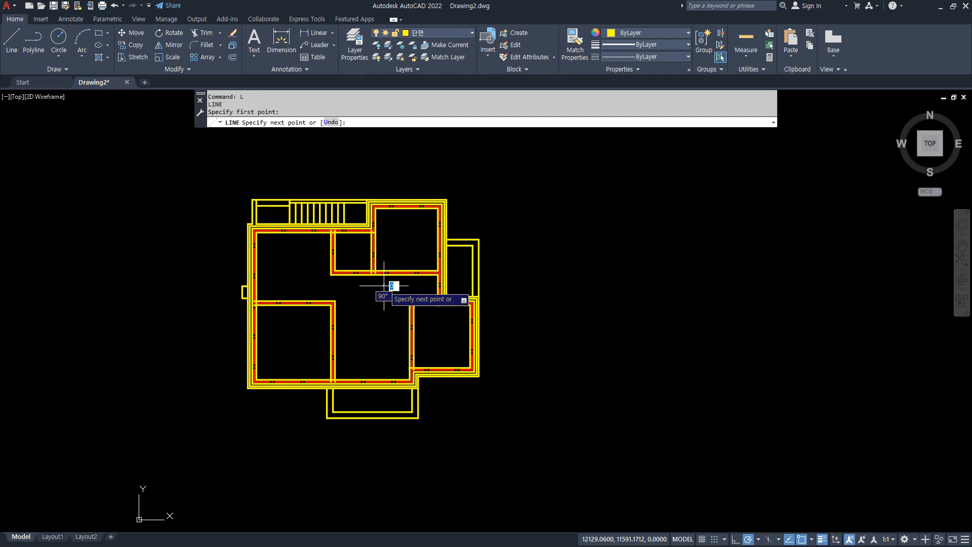
pyautogui.click(384, 436)
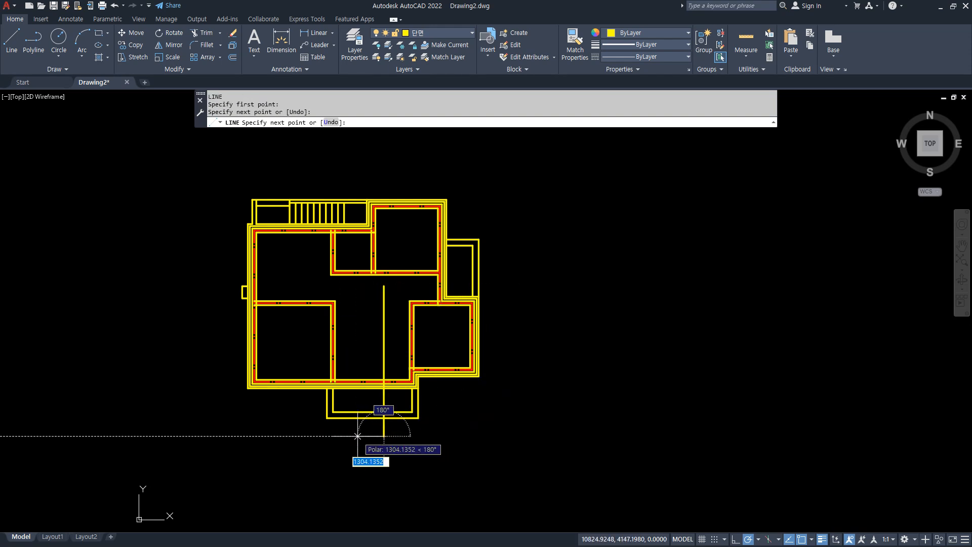
pyautogui.click(357, 436)
pyautogui.press('Return')
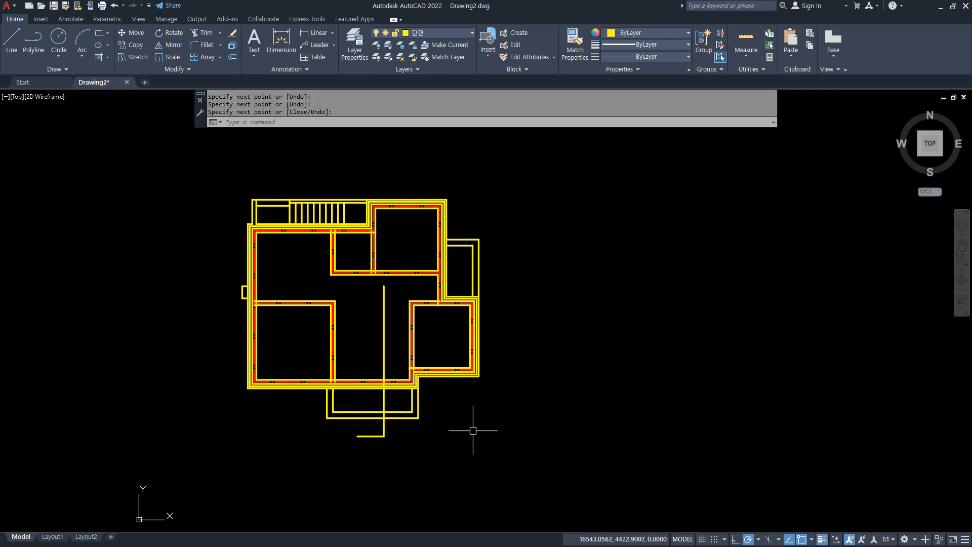
# Copy the whole floor plan with its cut line about 17,800 horizontally to the right.
pyautogui.moveTo(473, 430); pyautogui.dragTo(387, 423, button='middle')
pyautogui.write('cp')
pyautogui.press('space')
pyautogui.click(451, 435)
pyautogui.click(95, 154)
pyautogui.press('space')
pyautogui.click(129, 311)
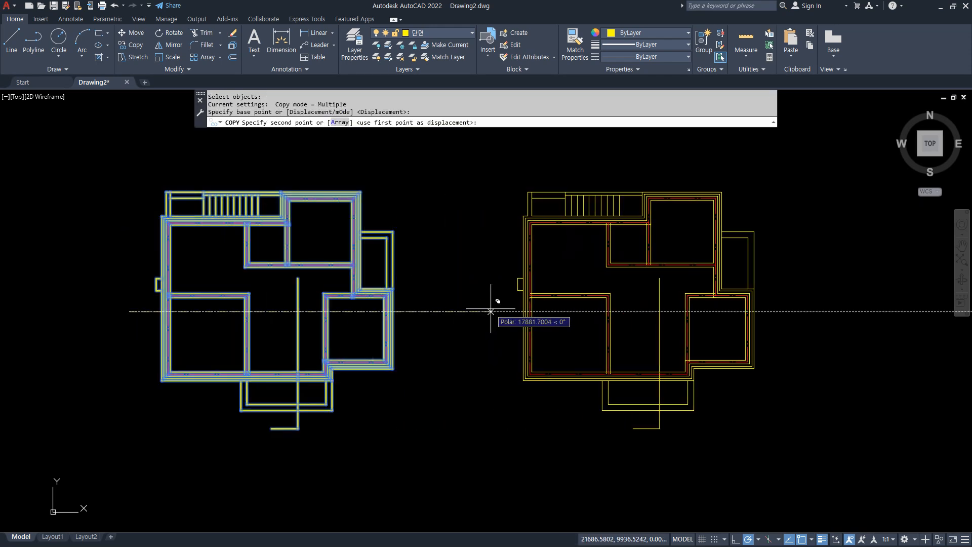
pyautogui.click(495, 311)
pyautogui.press('space')
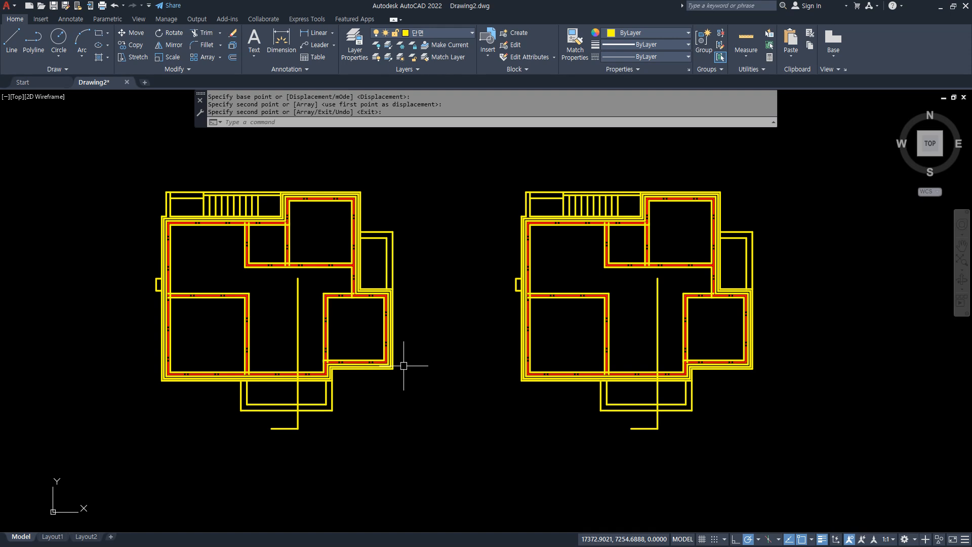
pyautogui.write('ro')
pyautogui.press('space')
pyautogui.click(445, 450)
pyautogui.click(148, 190)
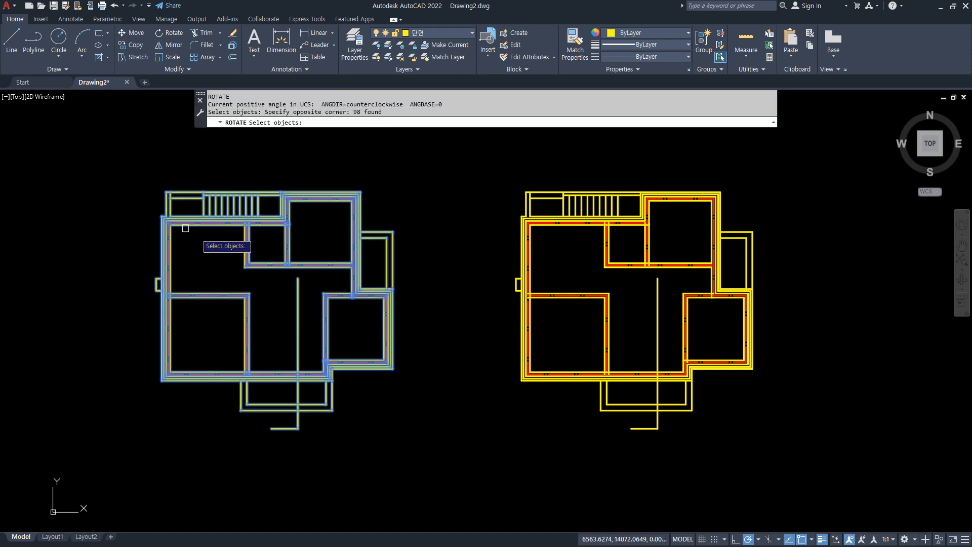
pyautogui.press('space')
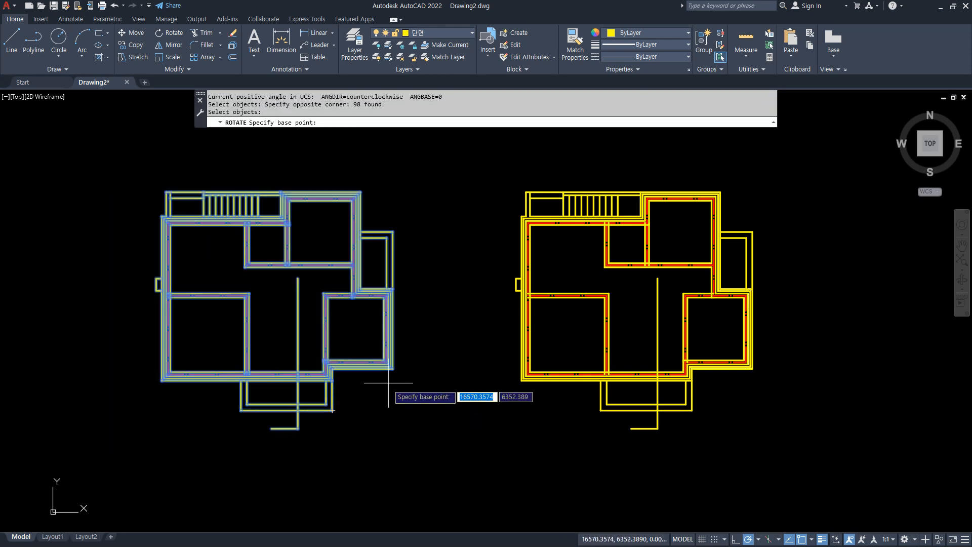
pyautogui.click(298, 409)
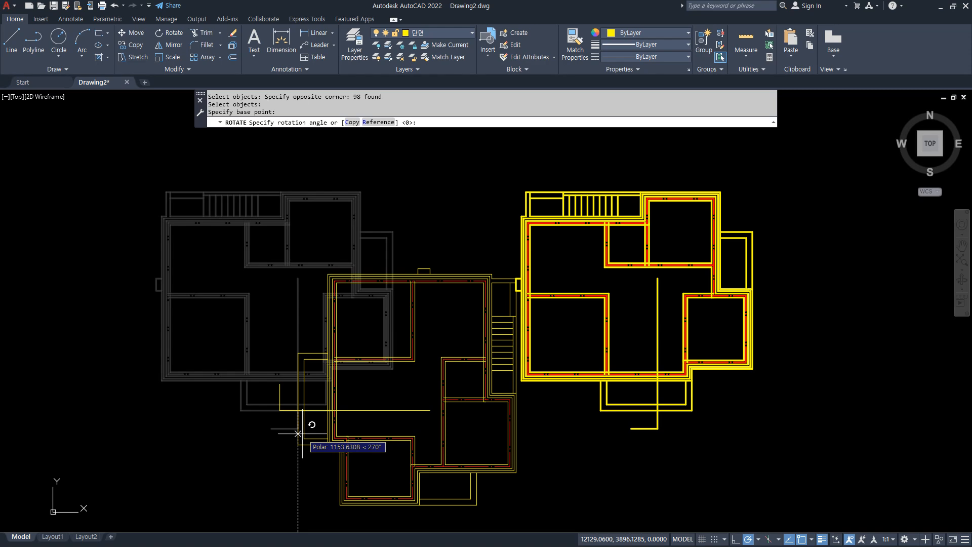
pyautogui.press('Escape')
# Rotate the left floor plan 90° clockwise about its lower-left outer wall corner.
pyautogui.press('space')
pyautogui.click(87, 158)
pyautogui.click(456, 471)
pyautogui.press('space')
pyautogui.click(163, 380)
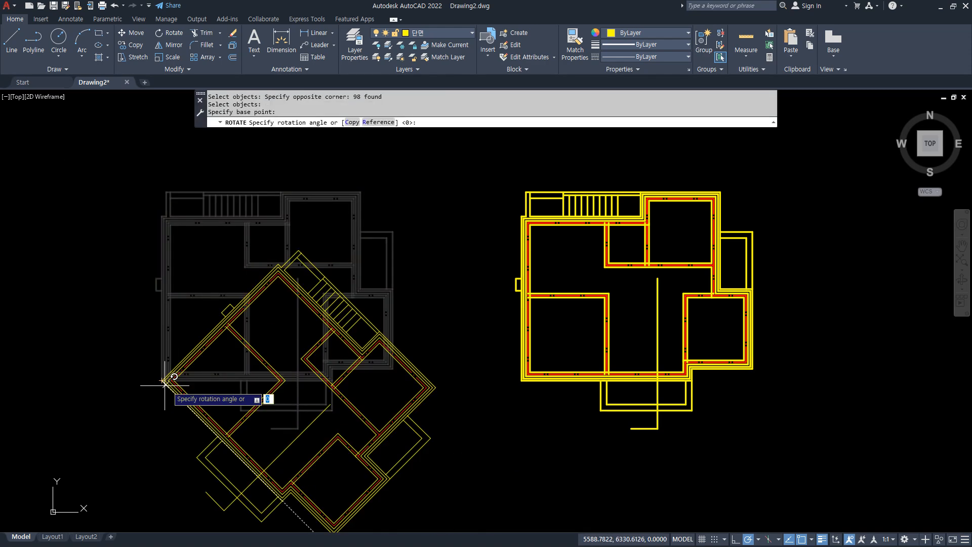
pyautogui.click(161, 406)
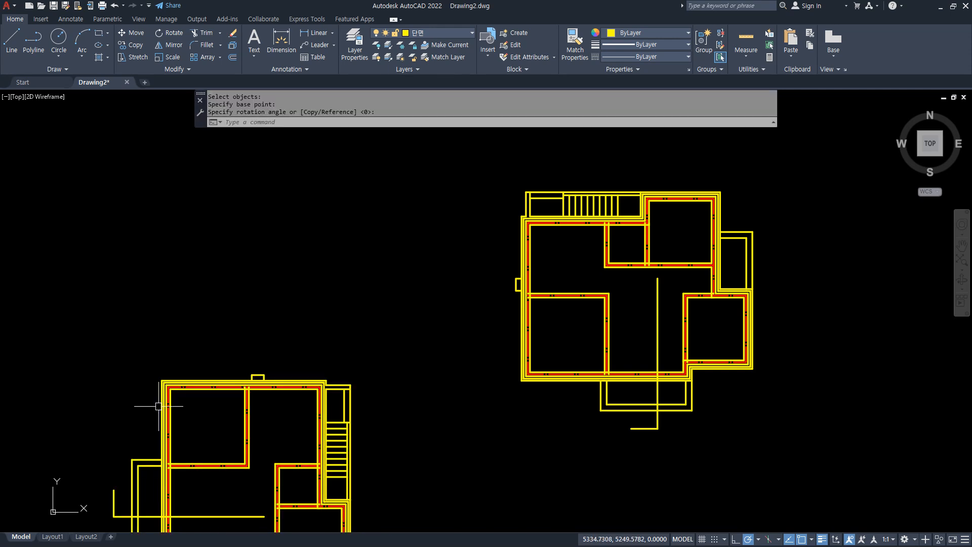
# Move the rotated floor plan straight up so it sits level beside the unrotated copy.
pyautogui.moveTo(161, 406); pyautogui.dragTo(147, 245, button='middle')
pyautogui.moveTo(78, 179); pyautogui.dragTo(78, 240, button='middle')
pyautogui.write('M')
pyautogui.press('space')
pyautogui.click(65, 221)
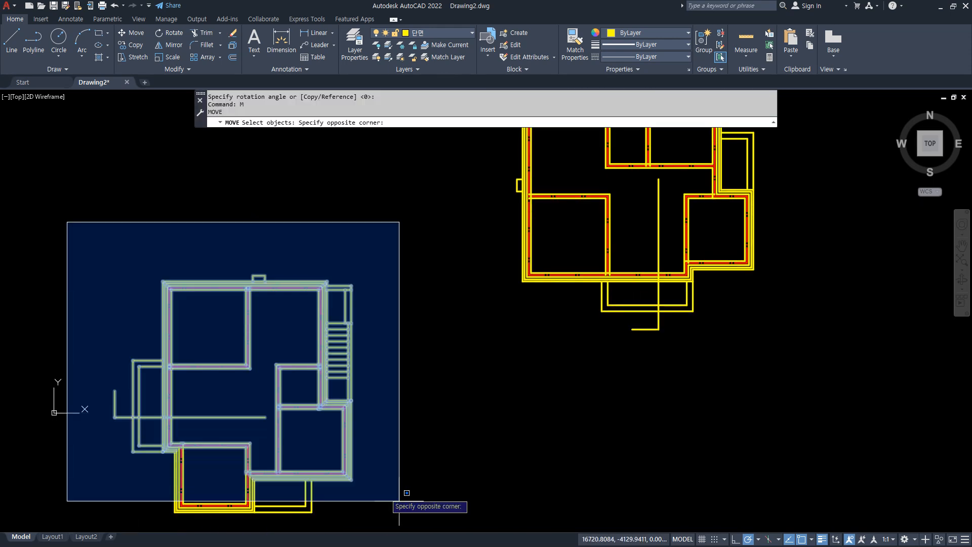
pyautogui.click(456, 530)
pyautogui.press('space')
pyautogui.click(382, 443)
pyautogui.scroll(-3, 382, 290)
pyautogui.moveTo(382, 290); pyautogui.dragTo(348, 447, button='middle')
pyautogui.click(348, 422)
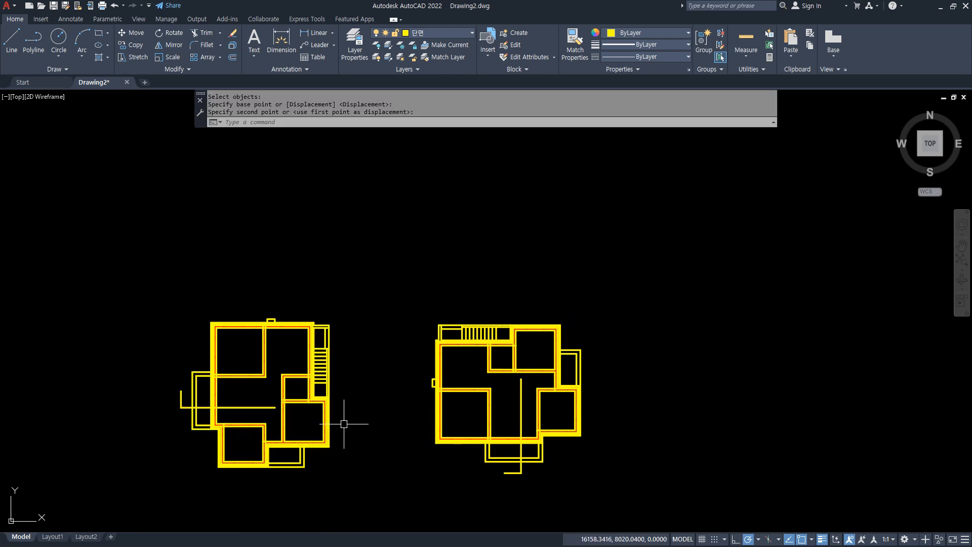
pyautogui.scroll(4, 279, 430)
pyautogui.moveTo(274, 411); pyautogui.dragTo(274, 371, button='middle')
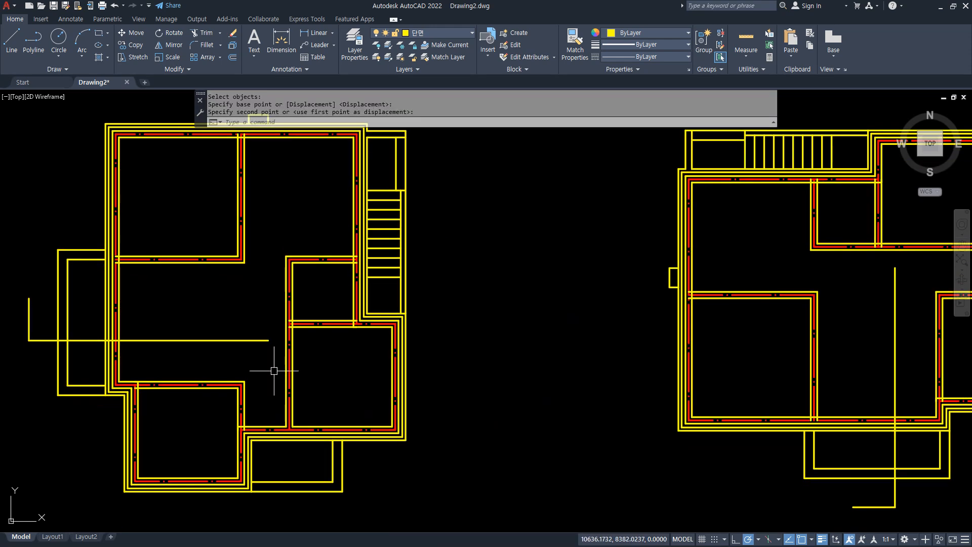
pyautogui.write('l')
pyautogui.press('Return')
pyautogui.click(242, 259)
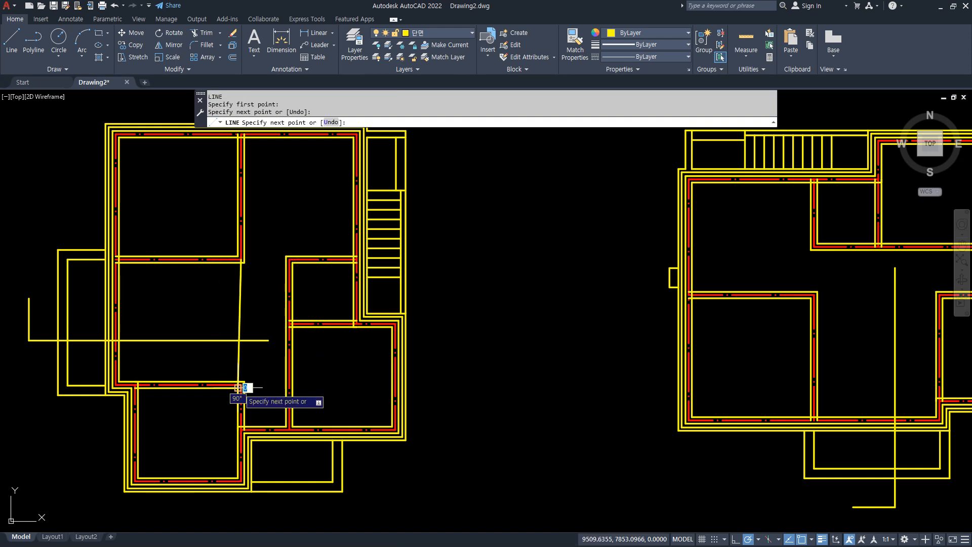
pyautogui.press('Escape')
pyautogui.click(209, 295)
pyautogui.write('e')
pyautogui.press('Return')
# Draw a vertical line in the rotated plan joining the upper-left room's lower-right centerline corner to the lower room's upper-right centerline corner.
pyautogui.scroll(4, 250, 266)
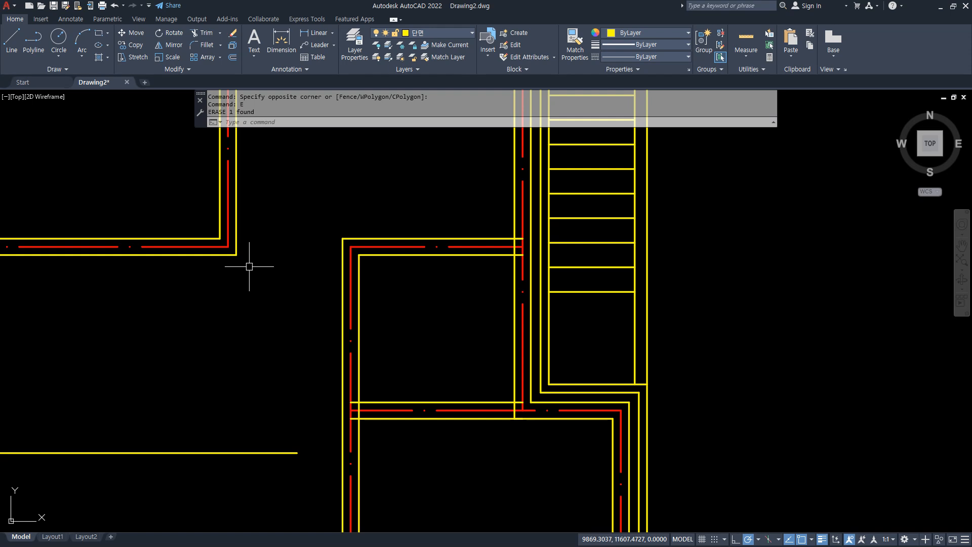
pyautogui.write('l')
pyautogui.press('Return')
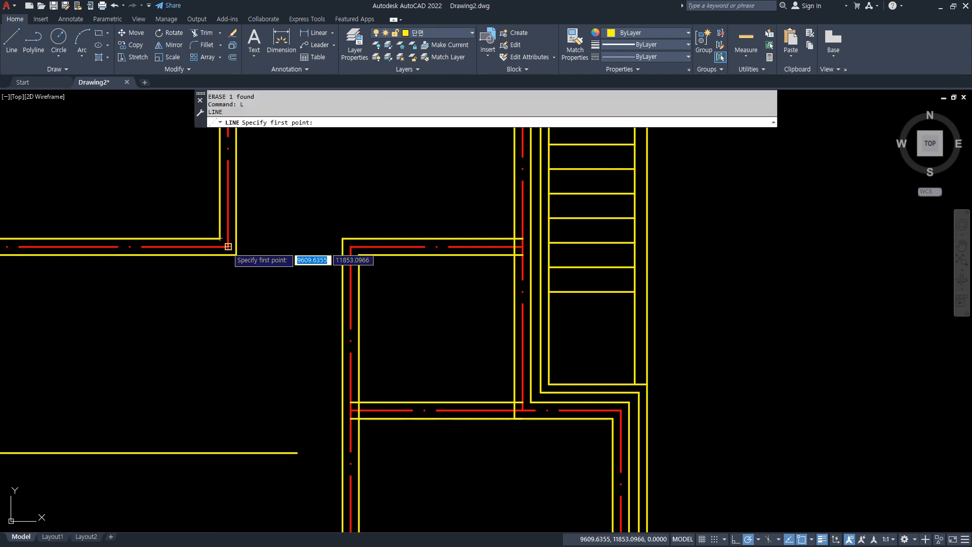
pyautogui.click(228, 247)
pyautogui.scroll(-4, 228, 246)
pyautogui.scroll(4, 228, 380)
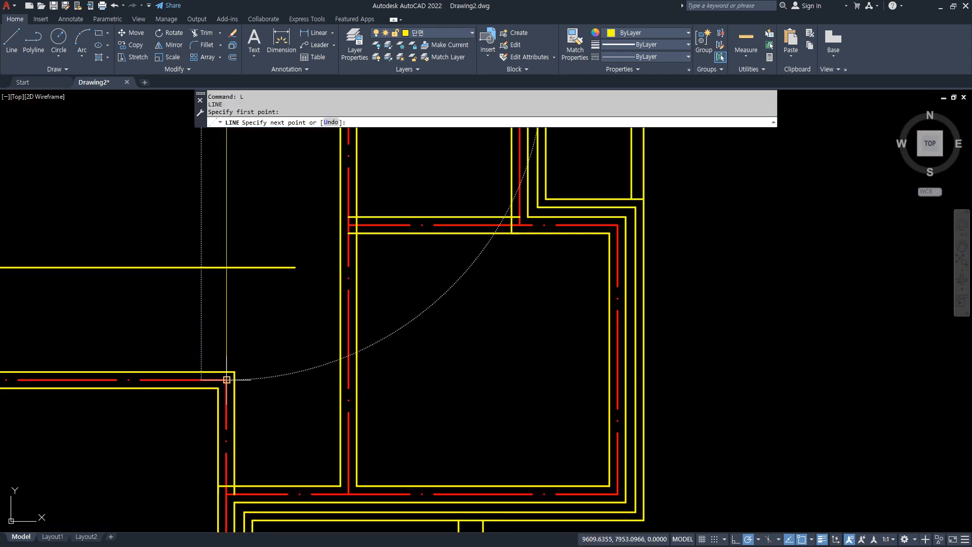
pyautogui.click(227, 380)
pyautogui.press('Return')
pyautogui.scroll(-5, 227, 380)
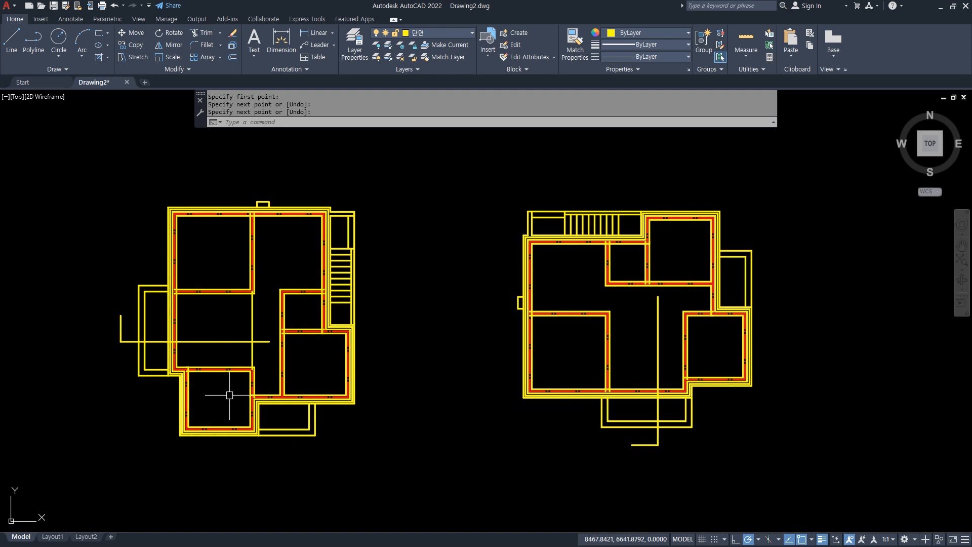
pyautogui.moveTo(304, 361); pyautogui.dragTo(399, 340, button='middle')
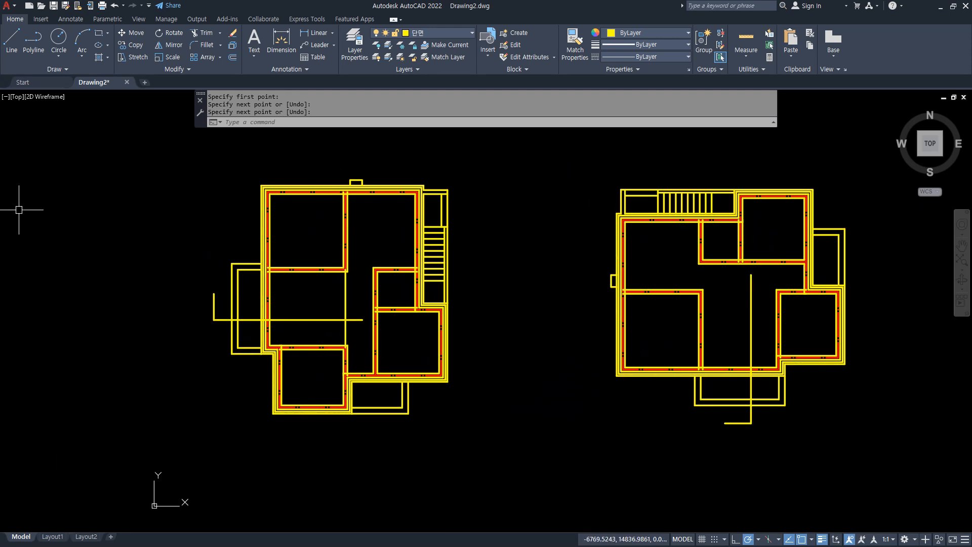
# Stretch the right end of the rotated plan's cut line horizontally about 6,186 to the right, past the plan's outer wall.
pyautogui.scroll(2, 363, 319)
pyautogui.click(357, 317)
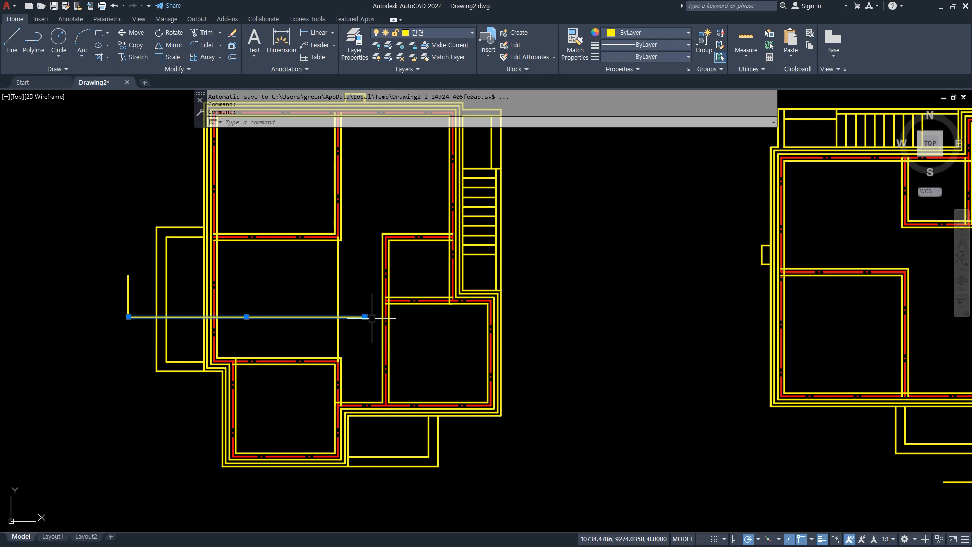
pyautogui.click(365, 317)
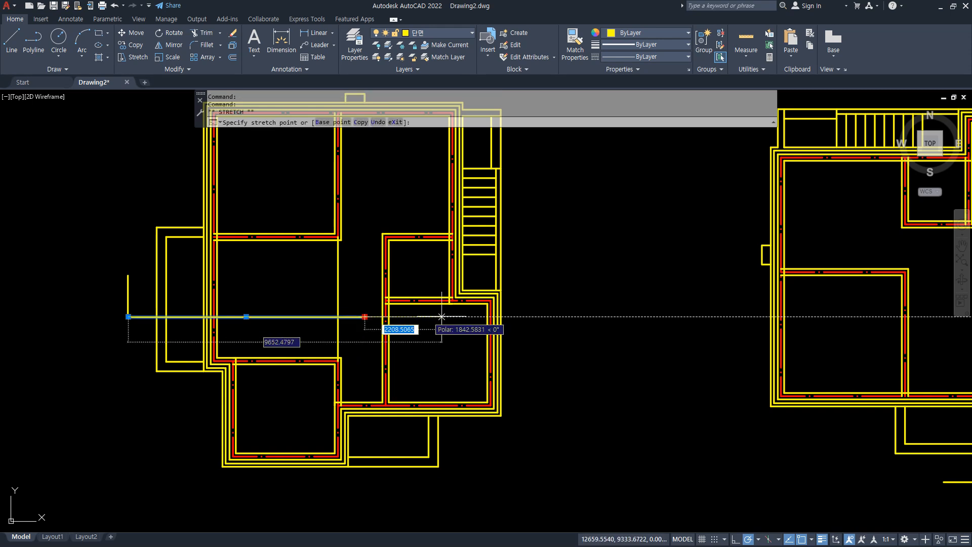
pyautogui.click(562, 317)
pyautogui.press('Escape')
# Trim all vertical wall and terrace lines of the rotated plan just below the cut line.
pyautogui.write('tr')
pyautogui.press('space')
pyautogui.click(556, 341)
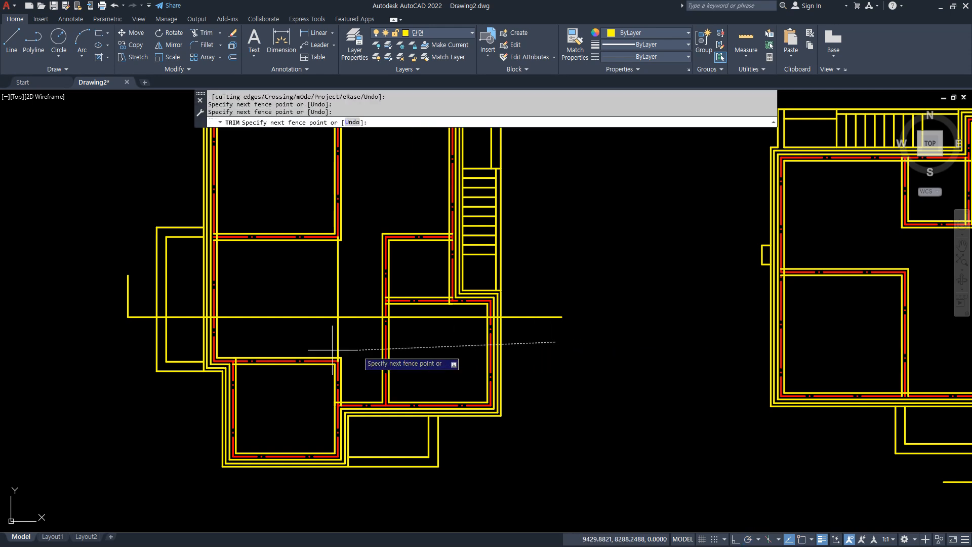
pyautogui.click(31, 345)
pyautogui.press('space')
# Erase all remaining plan parts below the cut line.
pyautogui.click(41, 344)
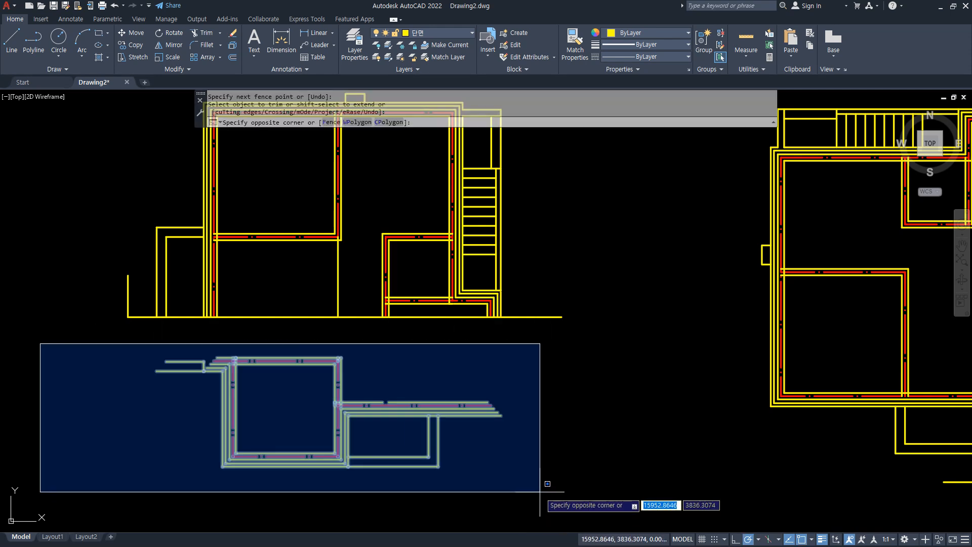
pyautogui.click(542, 496)
pyautogui.write('e')
pyautogui.press('space')
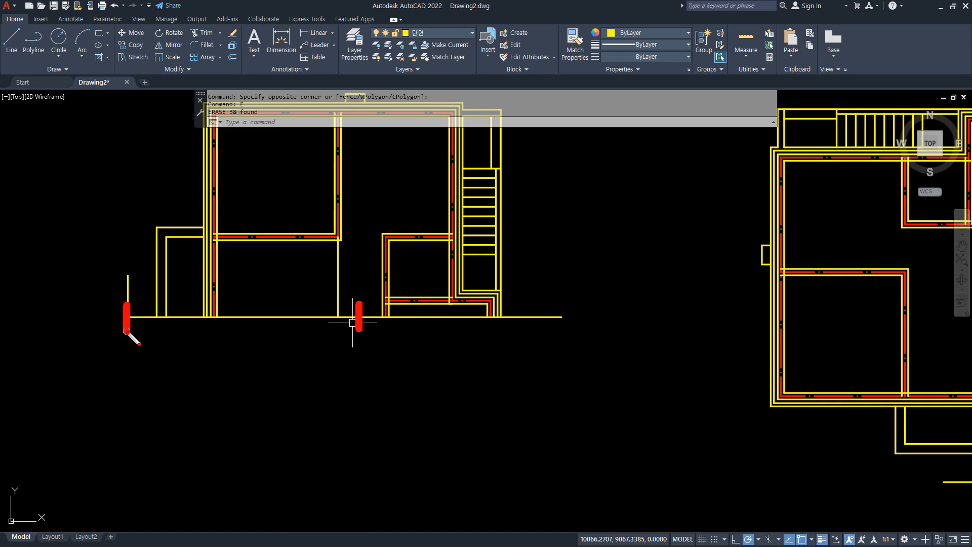
# Erase the single vertical line that joins the upper-left room's lower-right corner to the cut line.
pyautogui.click(353, 269)
pyautogui.click(326, 278)
pyautogui.write('e')
pyautogui.press('space')
# Draw a vertical line about 15,600 long straight down from where the left wall's centerline meets the cut line.
pyautogui.moveTo(272, 409); pyautogui.dragTo(248, 328, button='middle')
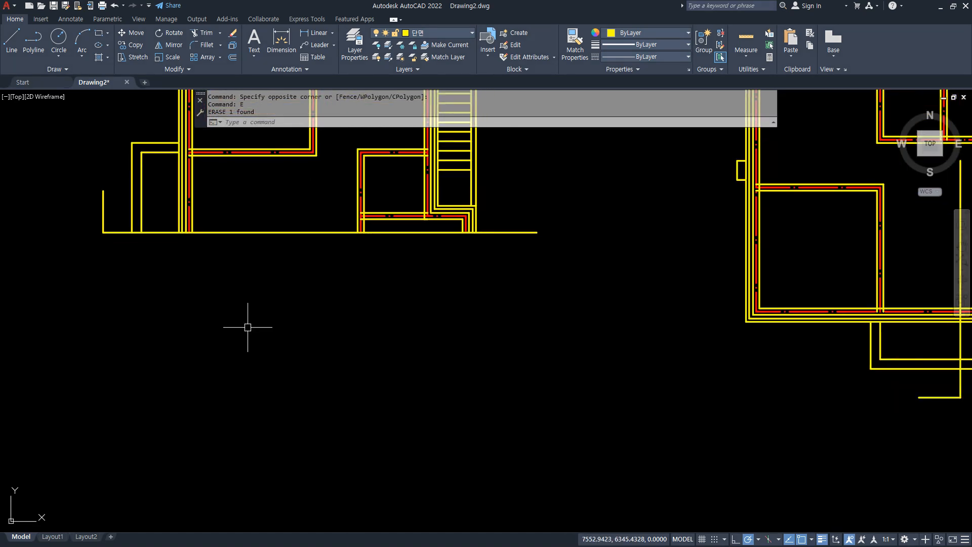
pyautogui.write('l')
pyautogui.press('space')
pyautogui.click(189, 232)
pyautogui.scroll(-4, 189, 233)
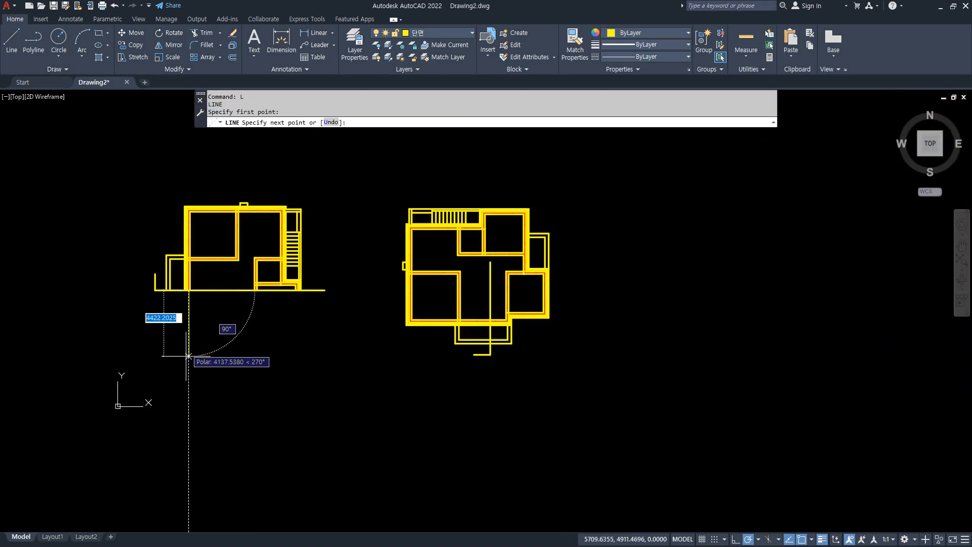
pyautogui.click(194, 418)
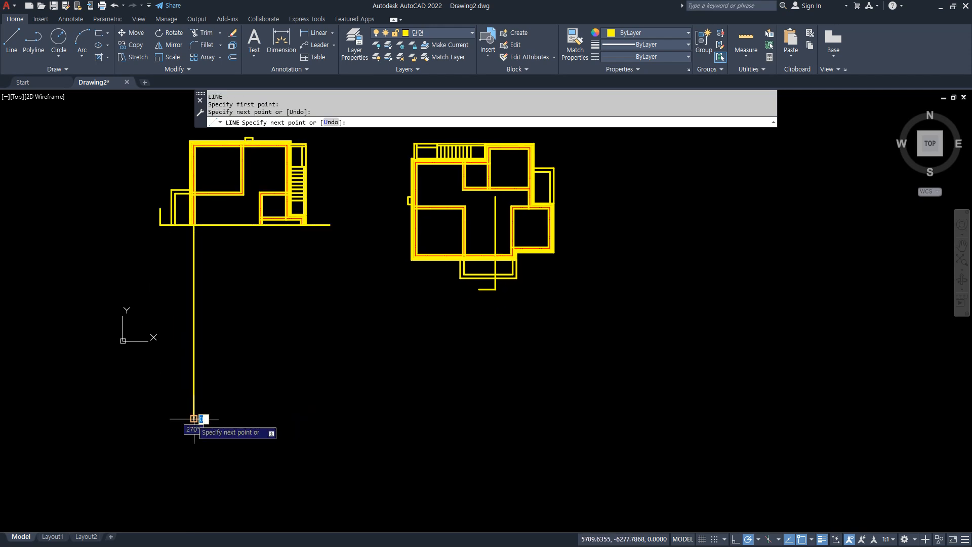
pyautogui.press('space')
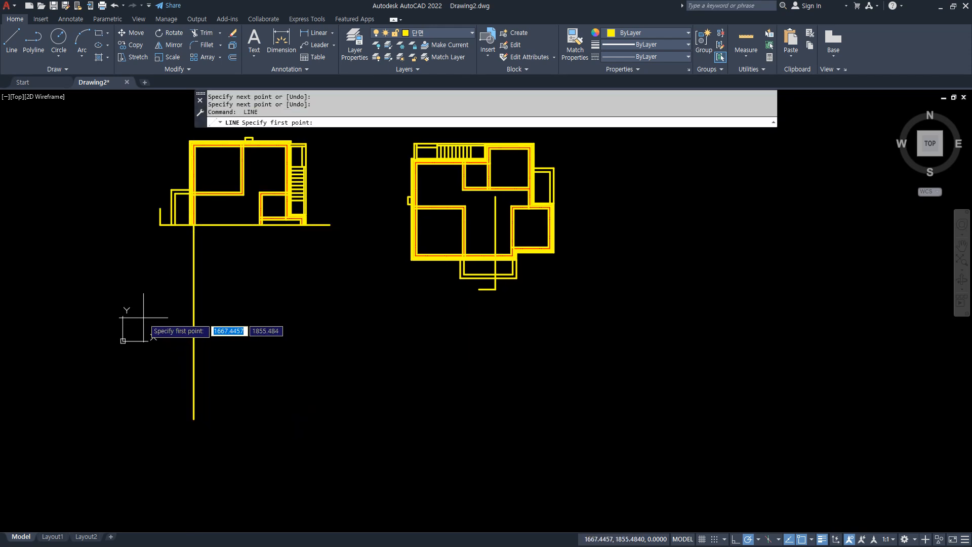
# Draw a horizontal base line below the rotated plan, crossing the vertical line and spanning about the plan's width.
pyautogui.click(144, 310)
pyautogui.click(320, 310)
pyautogui.press('space')
# Match the long vertical line's properties to the red wall centerline above it.
pyautogui.scroll(4, 203, 304)
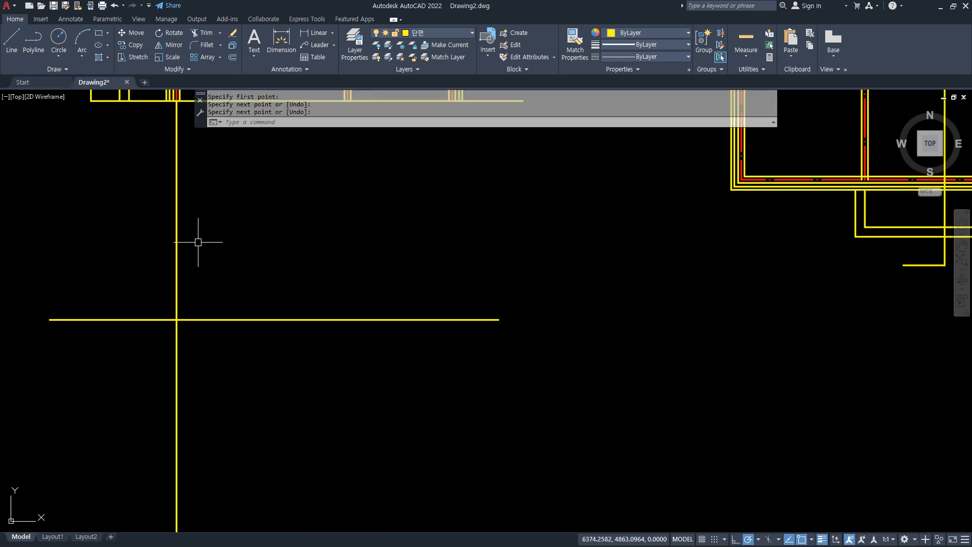
pyautogui.moveTo(196, 242); pyautogui.dragTo(211, 334, button='middle')
pyautogui.press('space')
pyautogui.scroll(5, 179, 205)
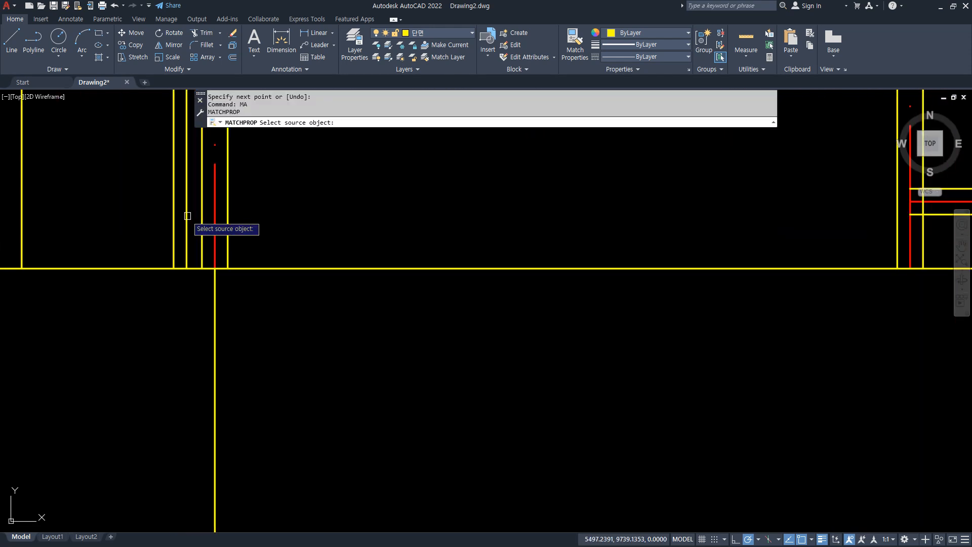
pyautogui.click(215, 232)
pyautogui.click(215, 313)
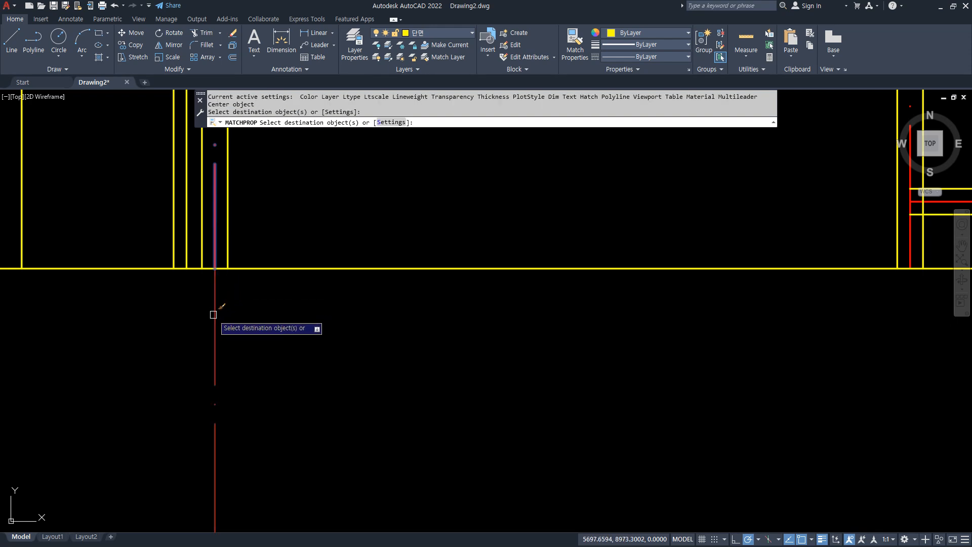
pyautogui.scroll(-5, 263, 415)
pyautogui.press('Return')
# Offset the horizontal base line 700 downward.
pyautogui.scroll(5, 263, 415)
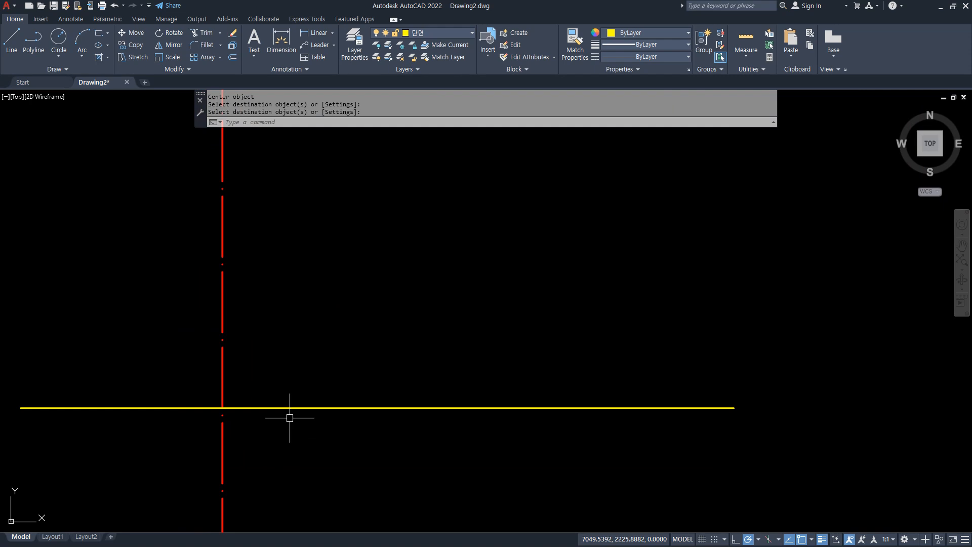
pyautogui.write('o')
pyautogui.press('Return')
pyautogui.press('Return')
pyautogui.moveTo(349, 375); pyautogui.dragTo(368, 182, button='middle')
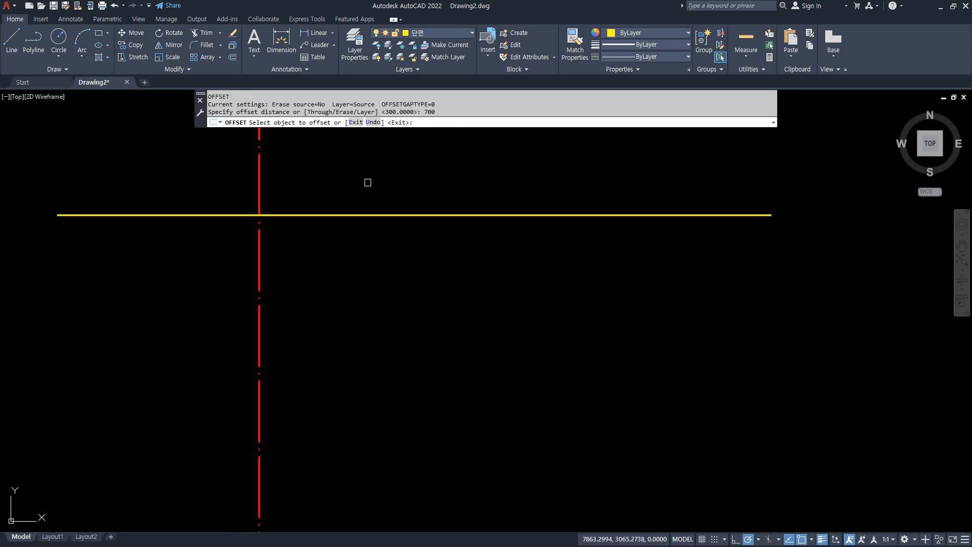
pyautogui.click(300, 214)
pyautogui.click(294, 254)
# Offset the lower horizontal line 400 downward for the footing's depth.
pyautogui.press('Return')
pyautogui.scroll(5, 270, 252)
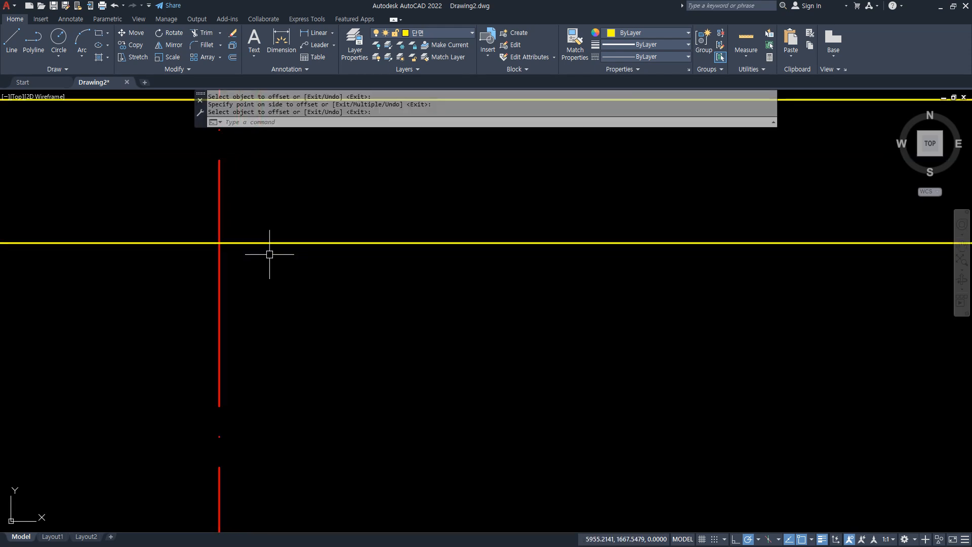
pyautogui.press('Return')
pyautogui.write('400')
pyautogui.press('Return')
pyautogui.click(272, 243)
pyautogui.click(276, 288)
# Offset the footing's bottom line 50 downward.
pyautogui.press('Return')
pyautogui.press('Return')
pyautogui.write('50')
# Offset the lowest horizontal line 200 downward for the layer beneath the footing.
pyautogui.press('Return')
pyautogui.click(280, 325)
pyautogui.click(289, 382)
pyautogui.press('Return')
pyautogui.press('Return')
pyautogui.write('200')
# Offset the vertical centerline 100 to the right for the wall's inner face.
pyautogui.press('Return')
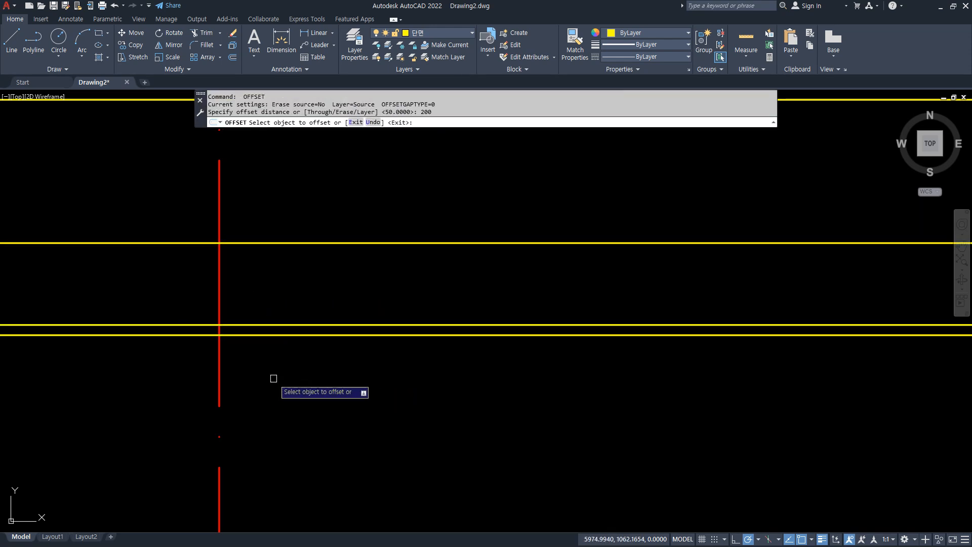
pyautogui.click(255, 336)
pyautogui.click(264, 386)
pyautogui.press('Return')
# Offset the wall's inner face line 420 to the left for the outer face.
pyautogui.press('Return')
pyautogui.write('100')
pyautogui.press('Return')
pyautogui.click(223, 291)
pyautogui.click(278, 293)
pyautogui.press('Return')
pyautogui.press('Return')
pyautogui.write('420')
# Match the properties of both wall face lines to a yellow horizontal line.
pyautogui.press('Return')
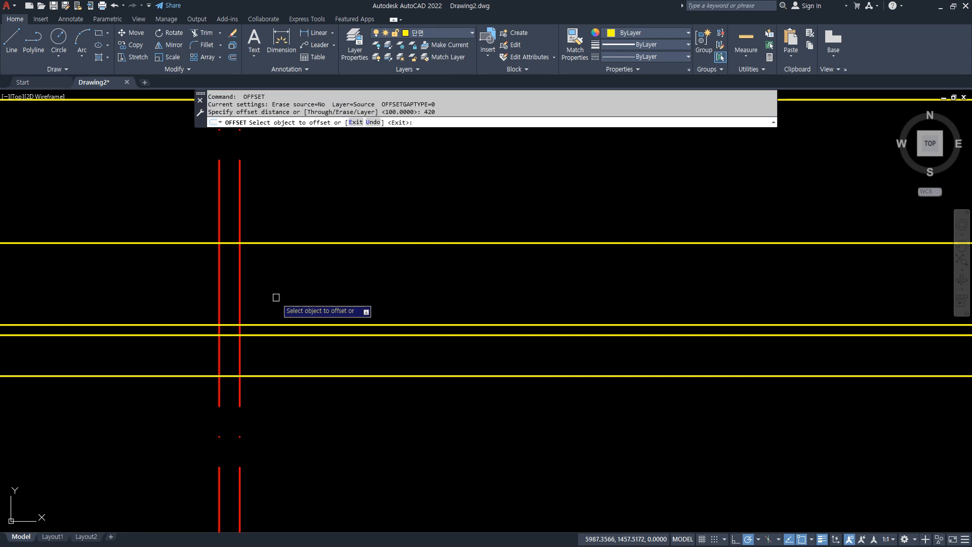
pyautogui.click(240, 293)
pyautogui.click(165, 302)
pyautogui.press('Return')
pyautogui.scroll(-2, 167, 299)
pyautogui.moveTo(173, 282); pyautogui.dragTo(200, 337, button='middle')
pyautogui.write('ma')
# Offset the two wall face lines 200 outward, one to each side, for the footing's edges.
pyautogui.press('Return')
pyautogui.click(252, 319)
pyautogui.click(238, 300)
pyautogui.click(185, 291)
pyautogui.press('Return')
pyautogui.write('o')
pyautogui.press('Return')
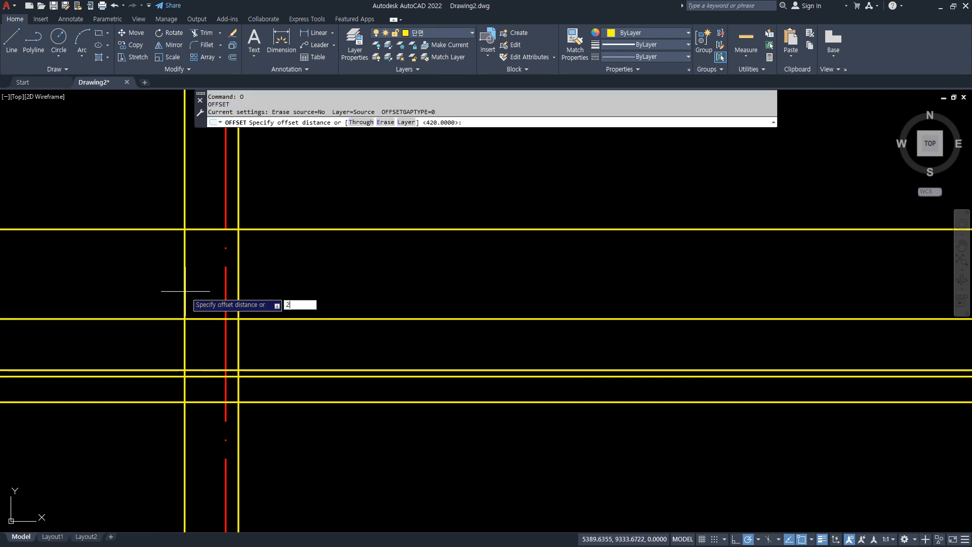
pyautogui.click(184, 325)
pyautogui.click(169, 326)
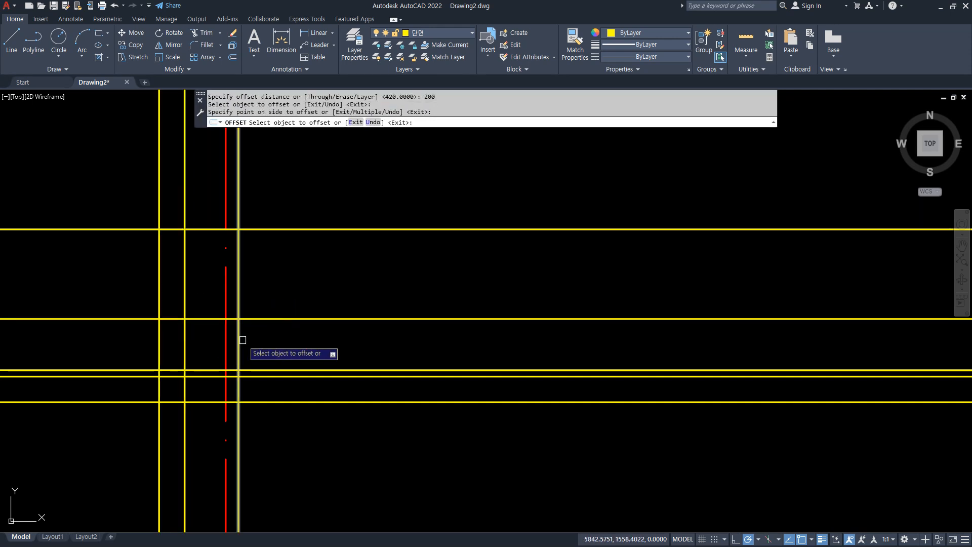
pyautogui.click(238, 338)
pyautogui.click(287, 343)
pyautogui.press('Return')
pyautogui.press('Return')
# Offset the two footing edge lines 100 outward, one to each side.
pyautogui.write('1')
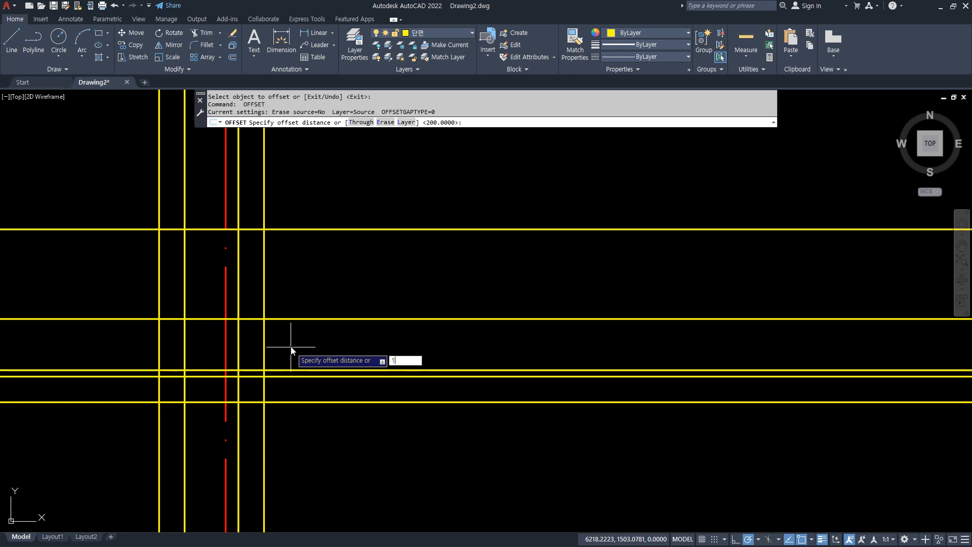
pyautogui.click(265, 350)
pyautogui.click(273, 348)
pyautogui.click(160, 337)
pyautogui.click(150, 330)
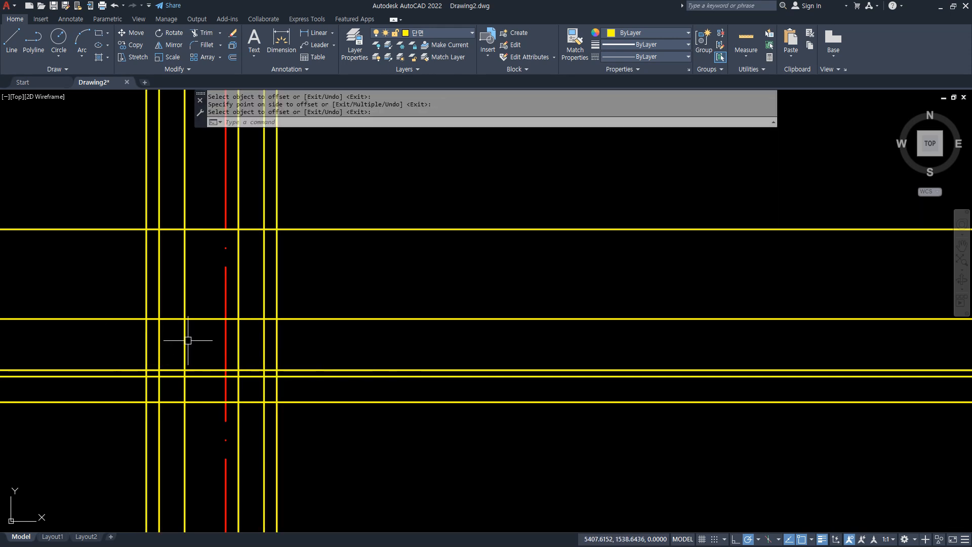
# Trim the footing's top line between the left wall face and the centerline.
pyautogui.press('Escape')
pyautogui.write('tr')
pyautogui.press('Return')
pyautogui.click(193, 318)
pyautogui.press('Escape')
# Fillet the left wall face, the footing's top line, its left edge and its bottom line into sharp corners.
pyautogui.write('f')
pyautogui.press('Return')
pyautogui.click(170, 319)
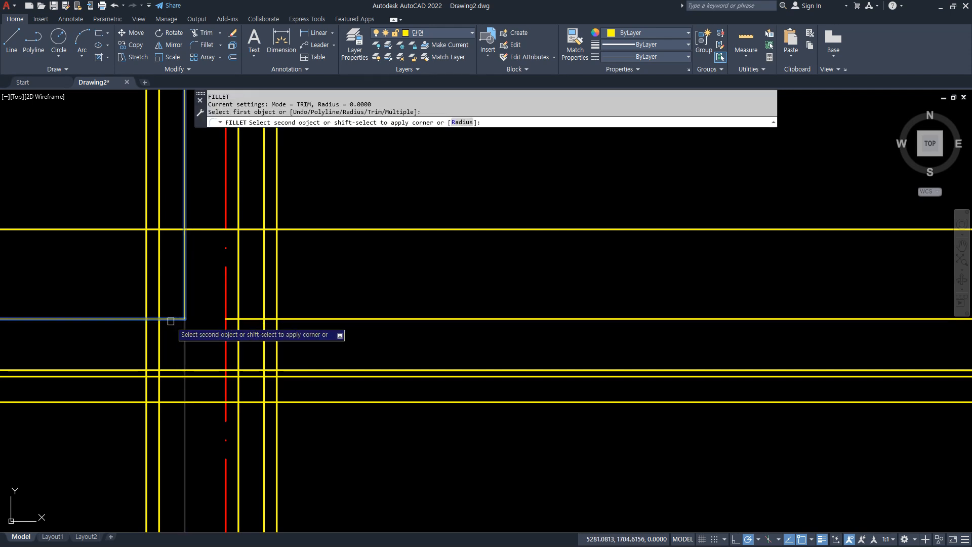
pyautogui.click(161, 332)
pyautogui.press('Return')
pyautogui.click(160, 352)
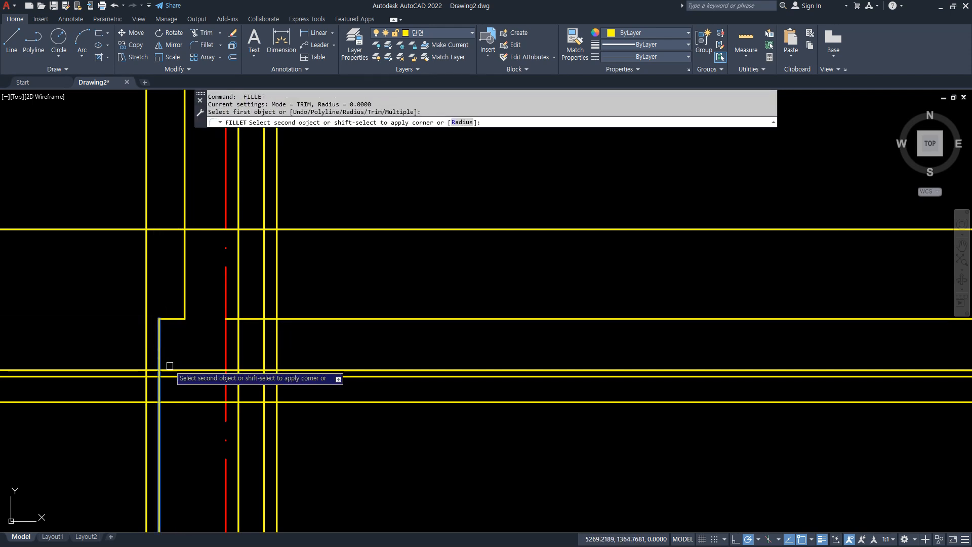
pyautogui.click(172, 370)
# Fillet the right wall face, the footing's top line, its right edge and its bottom line into sharp corners.
pyautogui.press('Return')
pyautogui.click(239, 313)
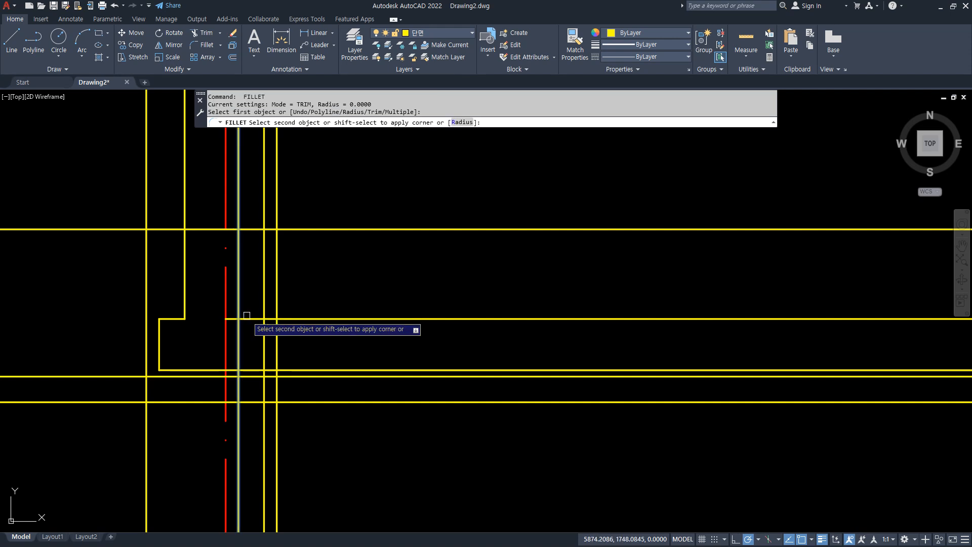
pyautogui.click(251, 318)
pyautogui.click(264, 332)
pyautogui.press('Return')
pyautogui.click(264, 354)
pyautogui.click(260, 370)
# Fillet the outermost vertical lines with the two lowest horizontal lines to form a closed rectangle beneath the footing.
pyautogui.press('Return')
pyautogui.click(264, 376)
pyautogui.click(277, 385)
pyautogui.press('Return')
pyautogui.click(277, 388)
pyautogui.click(262, 402)
pyautogui.press('Return')
pyautogui.click(153, 402)
pyautogui.click(137, 389)
pyautogui.click(137, 388)
pyautogui.click(144, 389)
pyautogui.press('Return')
pyautogui.click(144, 388)
pyautogui.click(153, 377)
# Move the footing's bottom line and the rectangle beneath it to the layer 마감.
pyautogui.click(91, 351)
pyautogui.click(456, 442)
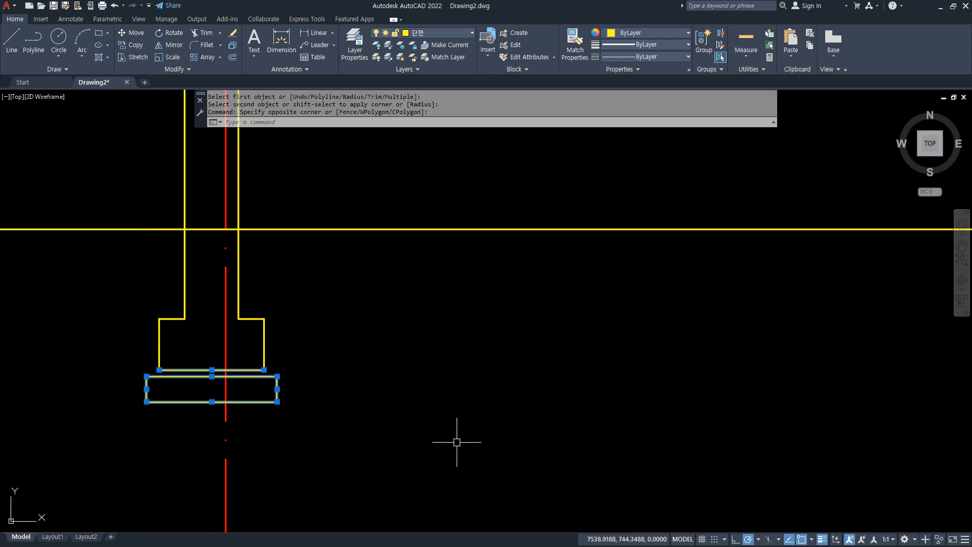
pyautogui.click(439, 34)
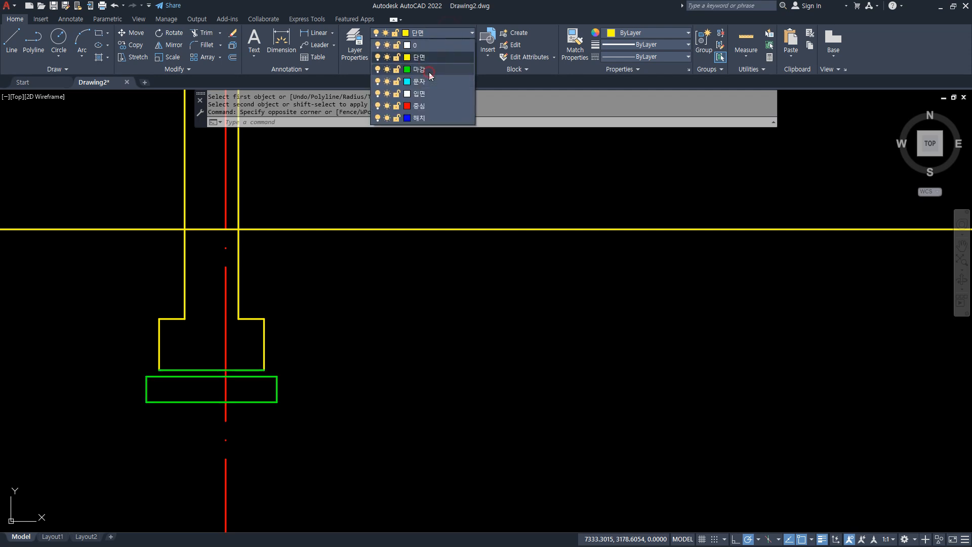
pyautogui.click(429, 72)
# Fillet the green rectangle's left and right sides with the footing's bottom line to close the thin layer above it.
pyautogui.write('f')
pyautogui.press('Return')
pyautogui.click(147, 391)
pyautogui.click(169, 371)
pyautogui.press('space')
pyautogui.click(248, 371)
pyautogui.click(275, 387)
pyautogui.scroll(2, 229, 373)
pyautogui.write('t')
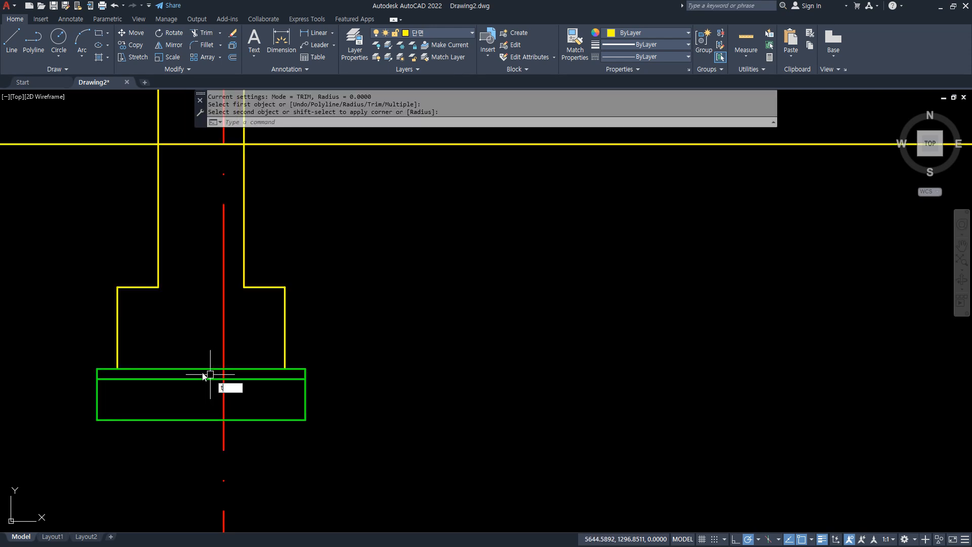
pyautogui.write('r')
pyautogui.press('space')
pyautogui.press('Escape')
# Draw a line along the footing's underside joining its lower-left and lower-right corners.
pyautogui.write('l')
pyautogui.press('space')
pyautogui.click(118, 369)
pyautogui.click(285, 368)
pyautogui.press('space')
pyautogui.scroll(-8, 324, 395)
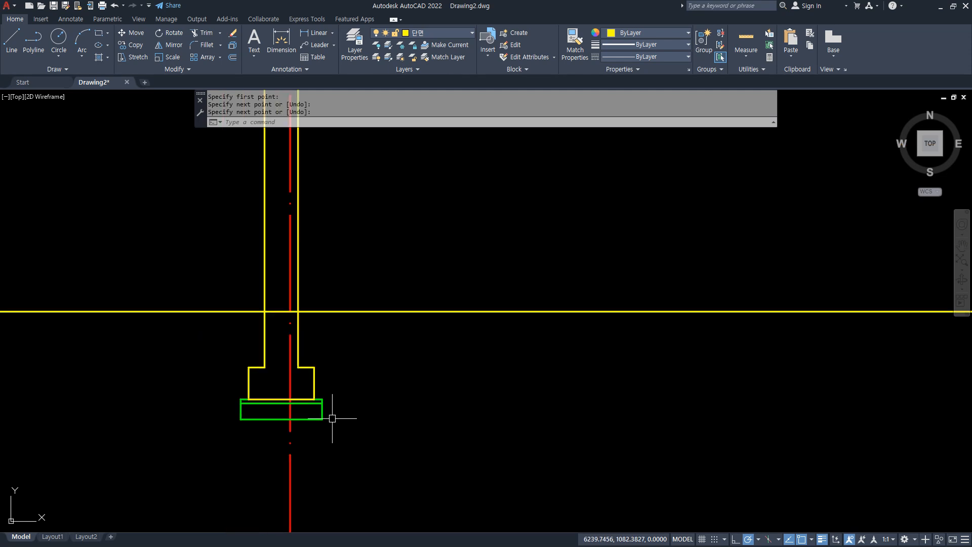
pyautogui.scroll(4, 331, 349)
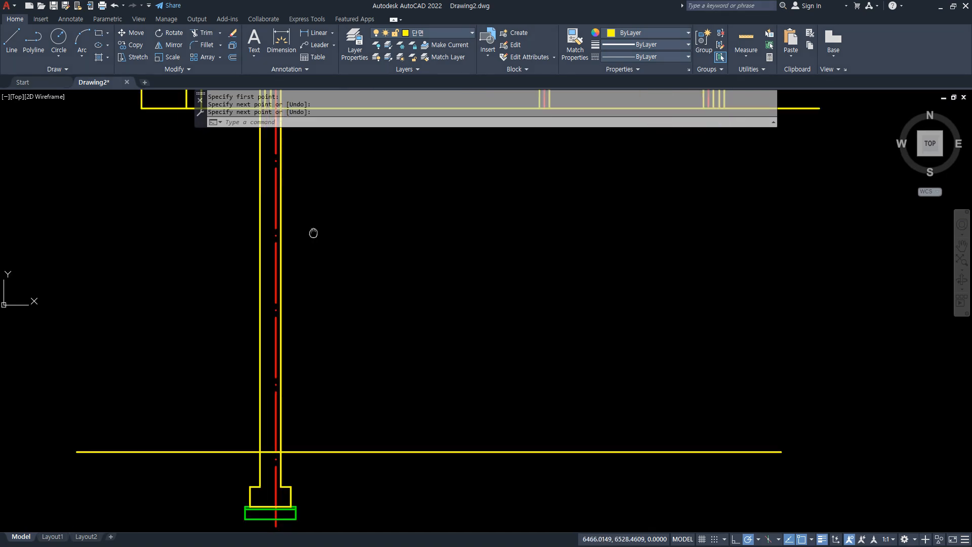
pyautogui.scroll(4, 238, 387)
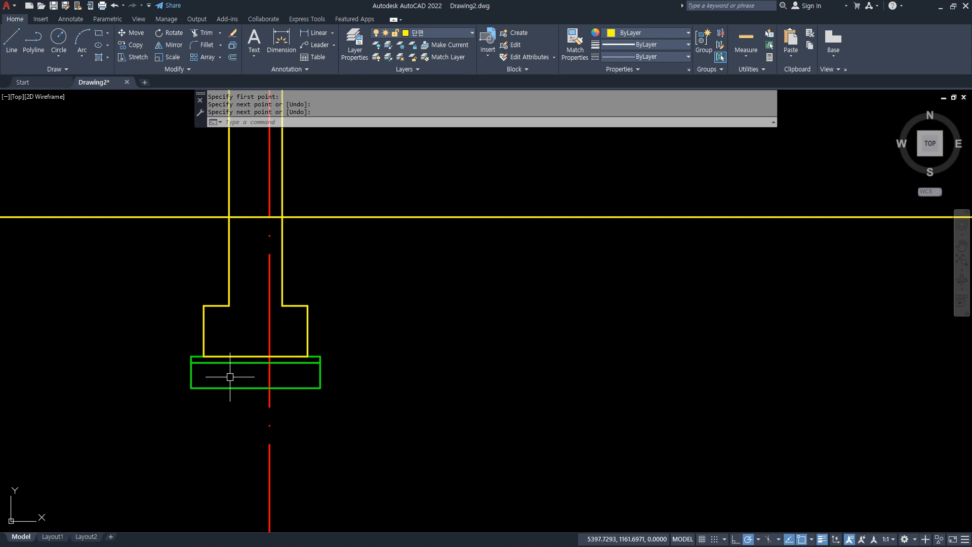
pyautogui.scroll(2, 261, 400)
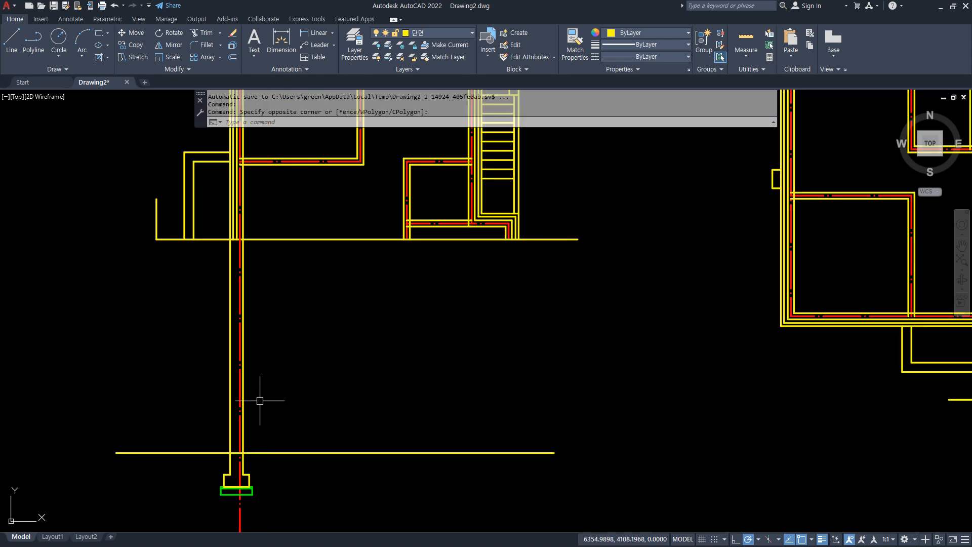
pyautogui.scroll(2, 186, 231)
pyautogui.moveTo(211, 297); pyautogui.dragTo(194, 179, button='middle')
pyautogui.press('Return')
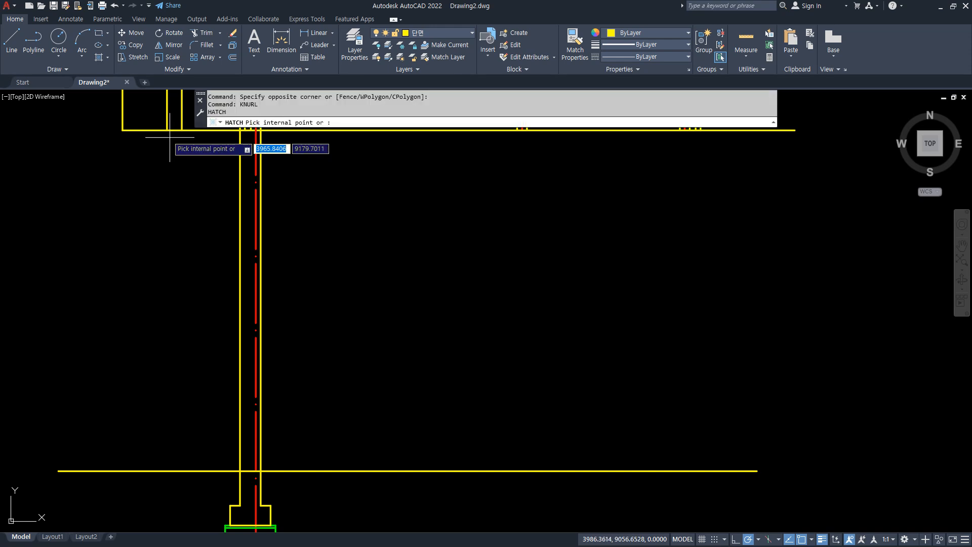
pyautogui.press('Escape')
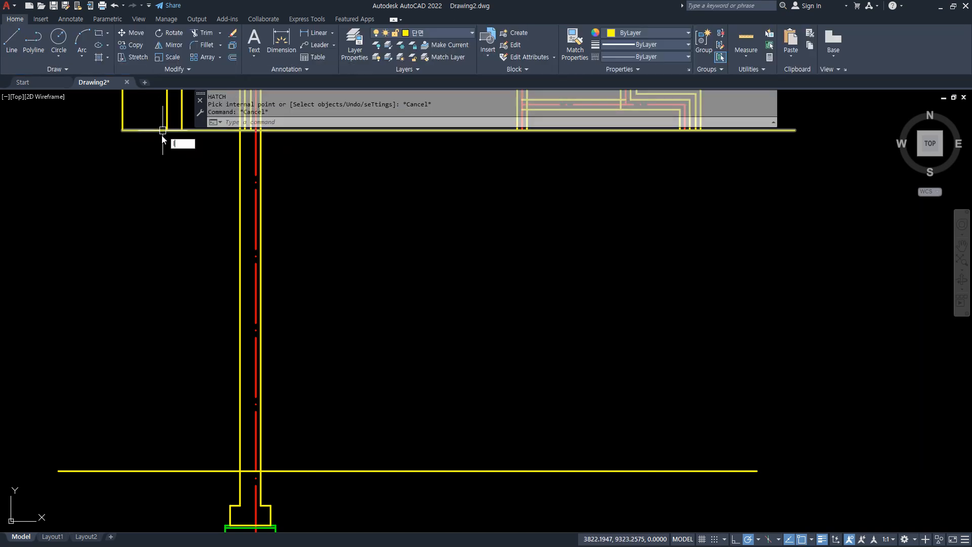
# Draw two vertical projection lines from the plan's lower-left edge, the outer one past the ground line and the inner one ending on it.
pyautogui.write('l')
pyautogui.press('Return')
pyautogui.click(163, 130)
pyautogui.moveTo(157, 435); pyautogui.dragTo(163, 344, button='middle')
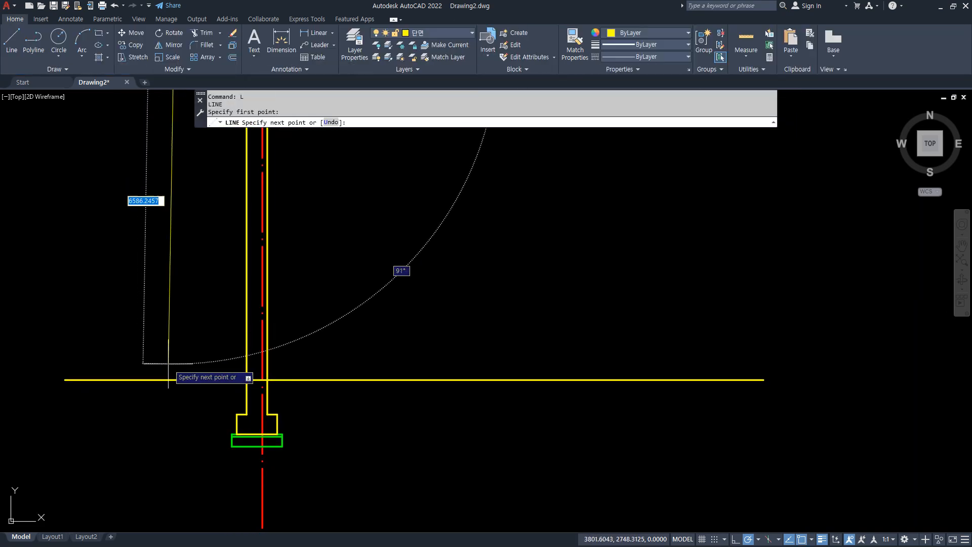
pyautogui.click(174, 452)
pyautogui.press('space')
pyautogui.moveTo(187, 253); pyautogui.dragTo(165, 393, button='middle')
pyautogui.press('space')
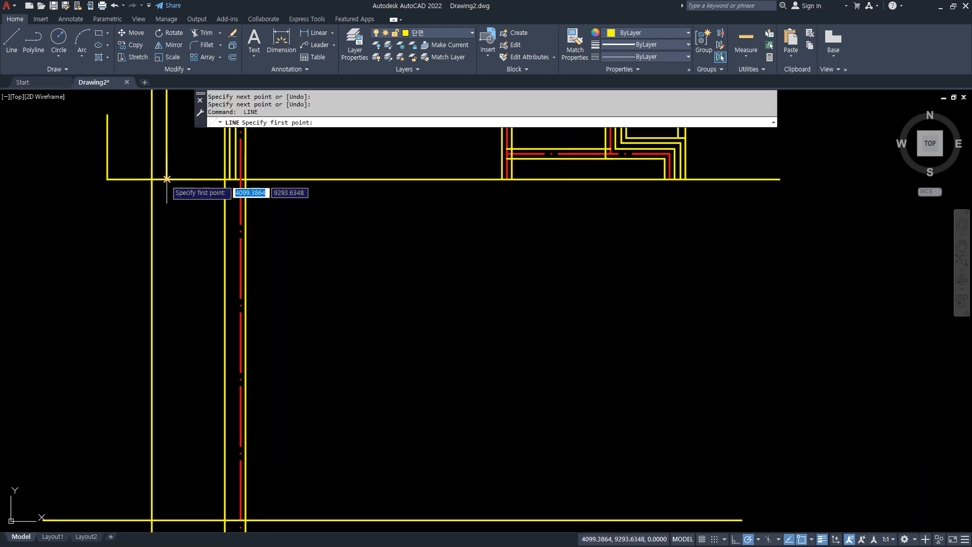
pyautogui.moveTo(166, 179); pyautogui.dragTo(170, 315, button='middle')
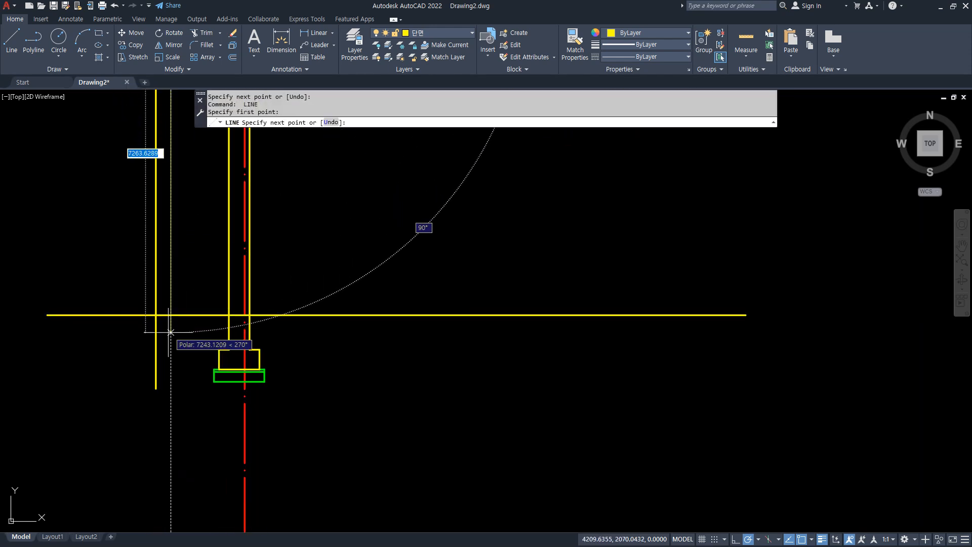
pyautogui.click(170, 315)
pyautogui.press('space')
pyautogui.scroll(6, 170, 329)
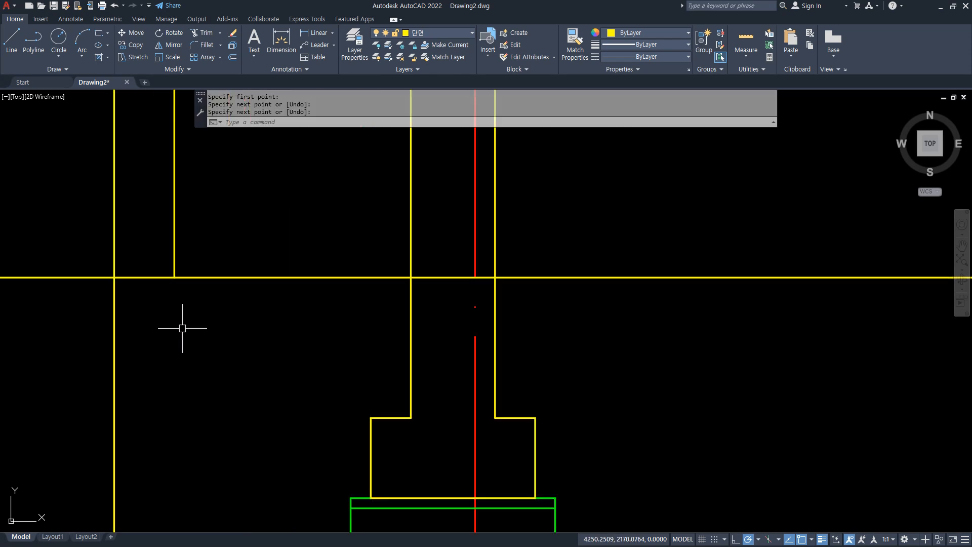
# Offset the ground line upward twice at 150 spacing.
pyautogui.write('o')
pyautogui.press('space')
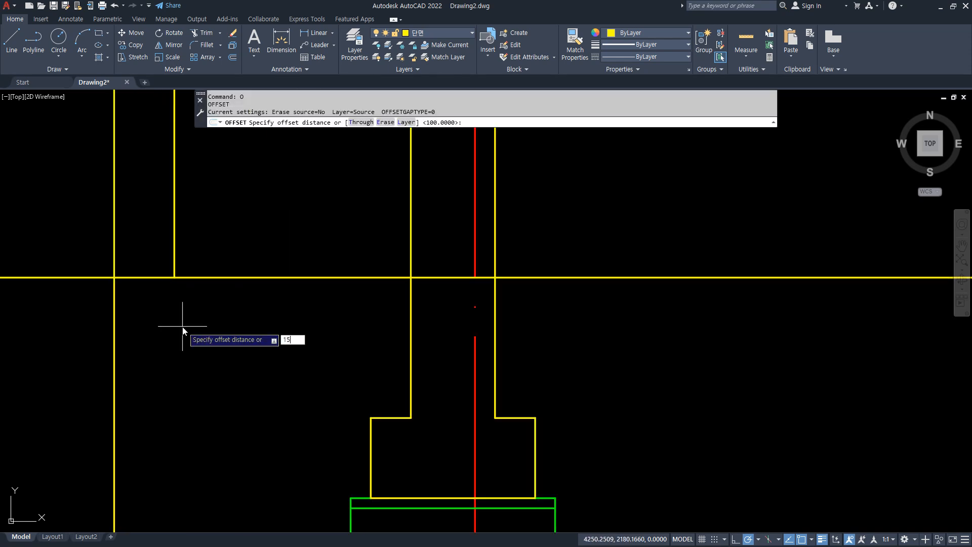
pyautogui.write('150')
pyautogui.press('Return')
pyautogui.click(195, 278)
pyautogui.click(196, 259)
pyautogui.click(216, 247)
pyautogui.click(240, 216)
pyautogui.press('space')
# Fillet the two offset lines with the inner and outer projection lines to form the stepped slab edge.
pyautogui.write('f')
pyautogui.press('space')
pyautogui.click(191, 216)
pyautogui.click(174, 231)
pyautogui.press('space')
pyautogui.click(174, 231)
pyautogui.click(152, 248)
pyautogui.press('space')
pyautogui.click(128, 248)
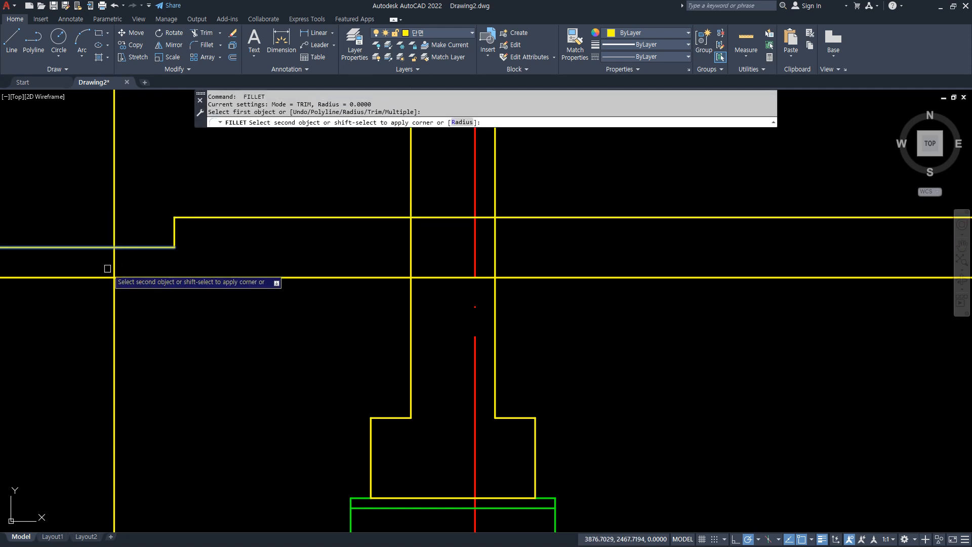
pyautogui.click(115, 263)
# Draw a horizontal line from the footing's upper-left corner to the outer vertical line and fillet the two into a corner.
pyautogui.write('l')
pyautogui.press('space')
pyautogui.click(371, 418)
pyautogui.click(114, 418)
pyautogui.press('space')
pyautogui.write('f')
pyautogui.press('space')
pyautogui.click(122, 418)
pyautogui.click(113, 403)
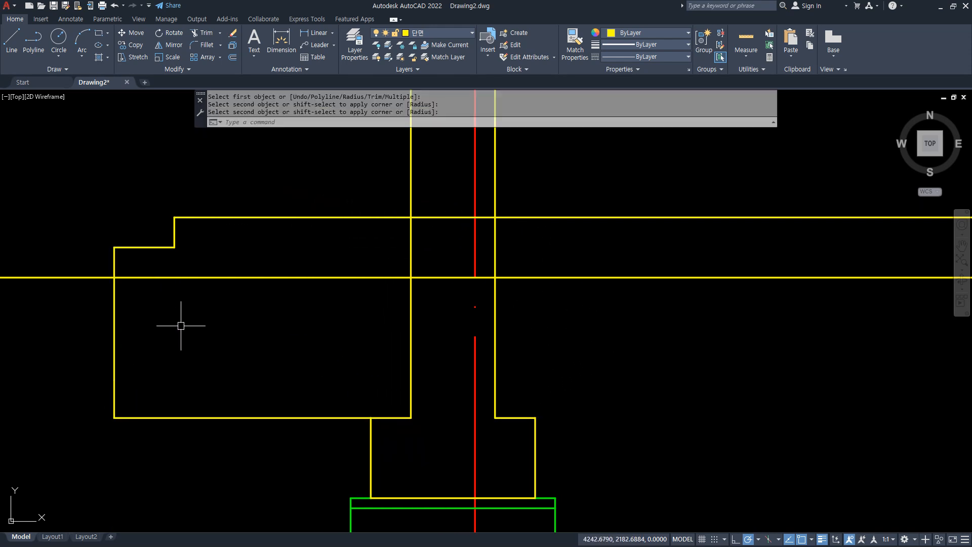
pyautogui.write('o')
pyautogui.press('space')
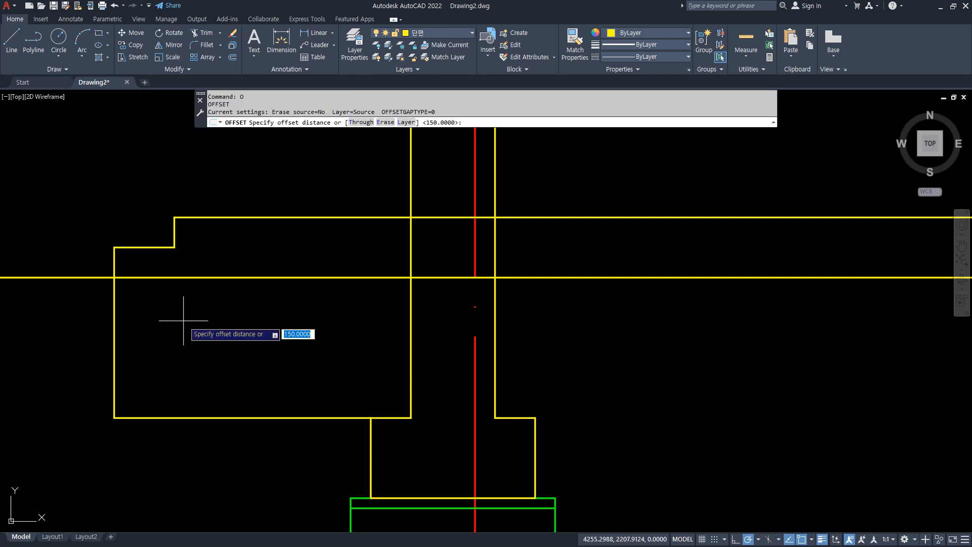
pyautogui.press('Escape')
# Draw a diagonal construction line through the outer edge's ground-line intersection and the inner corner of the slab step.
pyautogui.write('xl')
pyautogui.press('space')
pyautogui.click(114, 278)
pyautogui.click(175, 247)
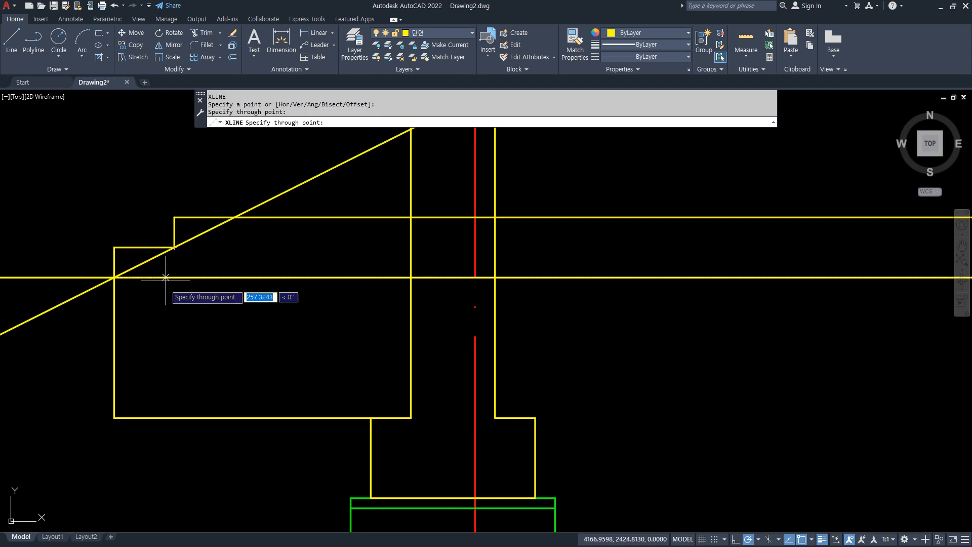
pyautogui.press('Escape')
# Offset the slab's top line and the diagonal line downward and the outer vertical edge inward by 150.
pyautogui.press('space')
pyautogui.write('15')
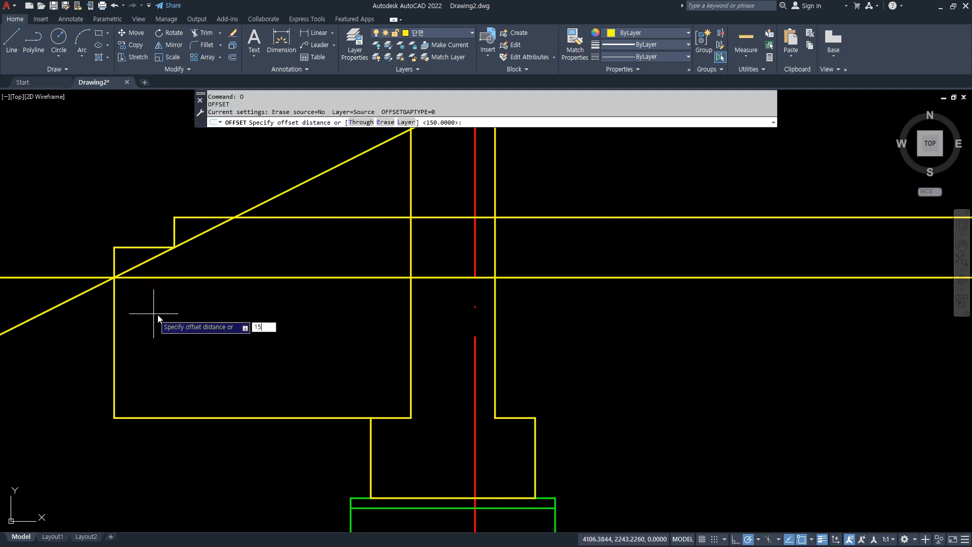
pyautogui.write('0')
pyautogui.press('space')
pyautogui.click(295, 217)
pyautogui.click(226, 268)
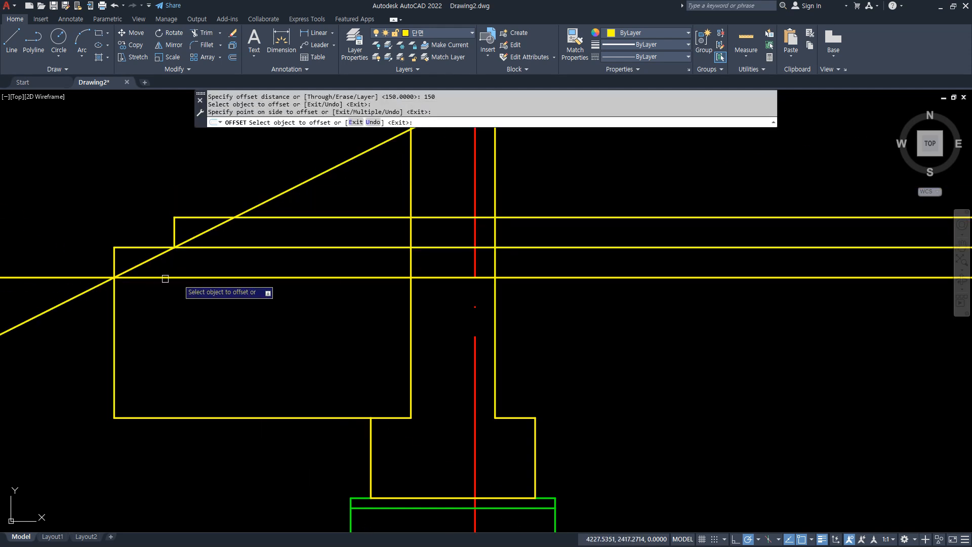
pyautogui.click(145, 262)
pyautogui.click(144, 263)
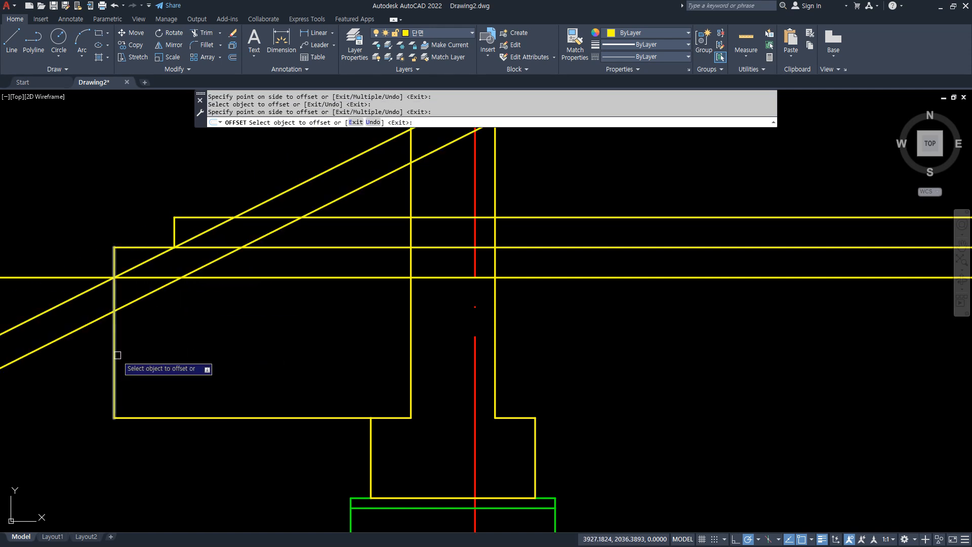
pyautogui.click(118, 355)
pyautogui.click(183, 364)
pyautogui.press('space')
# Fillet the offset vertical, diagonal and horizontal lines and the bottom line to form the slab's haunched inner outline.
pyautogui.write('f')
pyautogui.press('space')
pyautogui.click(127, 418)
pyautogui.click(143, 389)
pyautogui.press('space')
pyautogui.click(147, 336)
pyautogui.click(151, 292)
pyautogui.press('space')
pyautogui.click(239, 249)
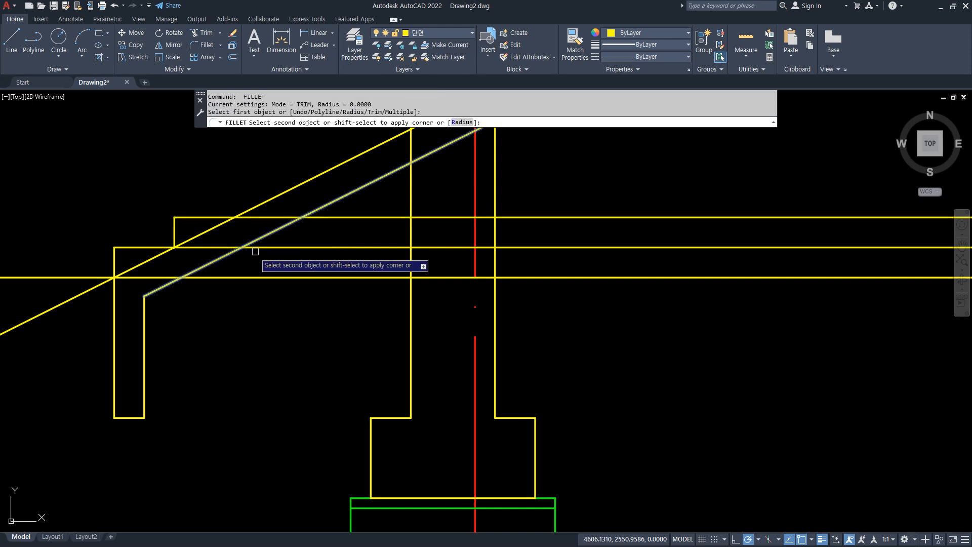
pyautogui.click(260, 248)
# Trim away the slab and wall line segments that cross each other at the wall junction.
pyautogui.moveTo(407, 231)
pyautogui.mouseDown()
pyautogui.moveTo(474, 254)
pyautogui.moveTo(504, 231)
pyautogui.mouseUp()
pyautogui.click(487, 218)
pyautogui.click(449, 217)
pyautogui.press('Return')
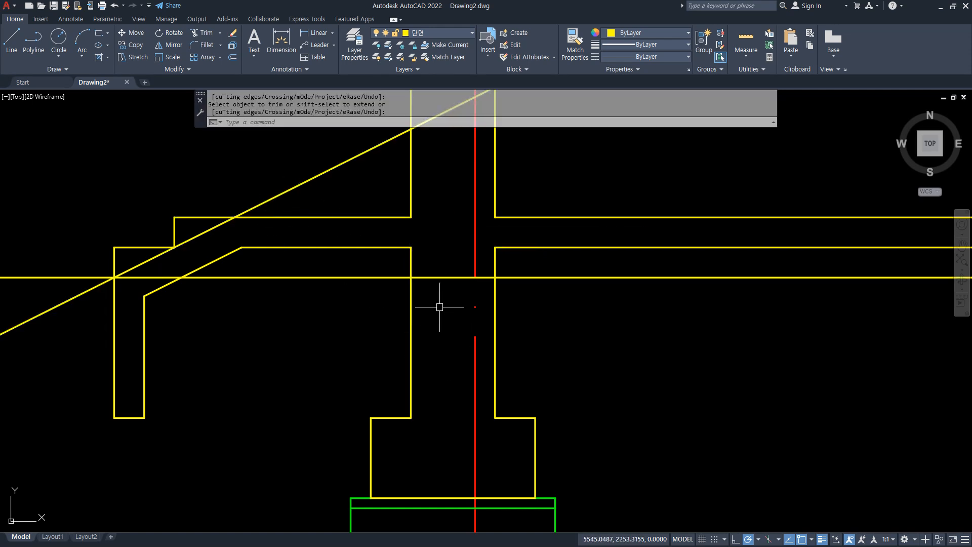
# Trim the ground line between the two wall faces and erase the diagonal construction line.
pyautogui.press('Return')
pyautogui.moveTo(436, 262); pyautogui.dragTo(436, 288)
pyautogui.moveTo(483, 268); pyautogui.dragTo(485, 288)
pyautogui.press('Return')
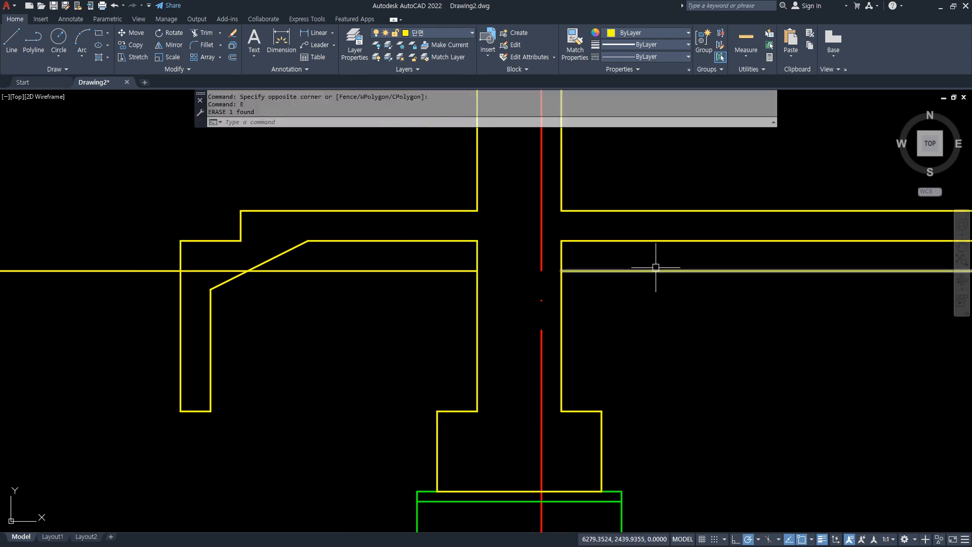
# Erase the ground line to the right of the wall and trim the remaining part back to the slab's outer left edge.
pyautogui.click(650, 279)
pyautogui.click(639, 266)
pyautogui.write('e')
pyautogui.press('space')
pyautogui.write('tr')
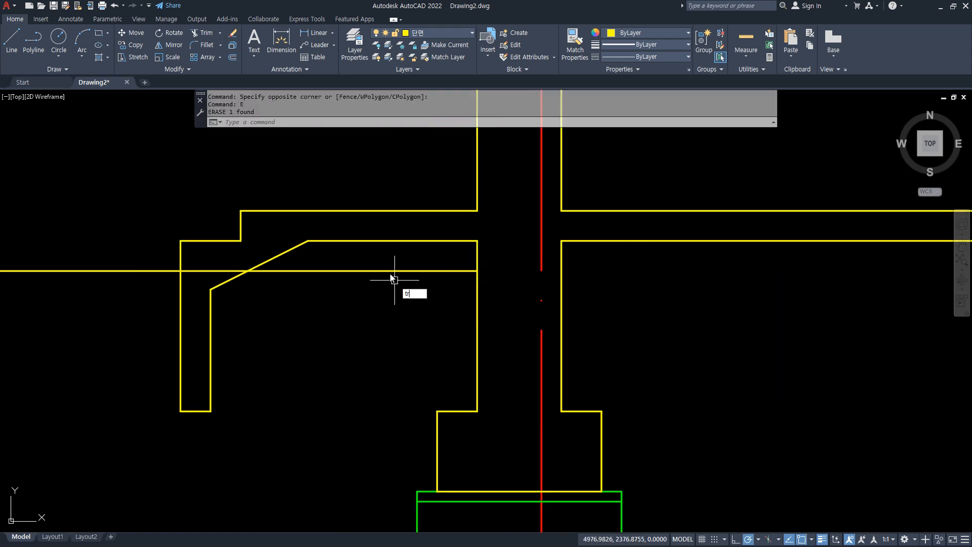
pyautogui.press('space')
pyautogui.click(376, 271)
pyautogui.click(223, 271)
pyautogui.press('Return')
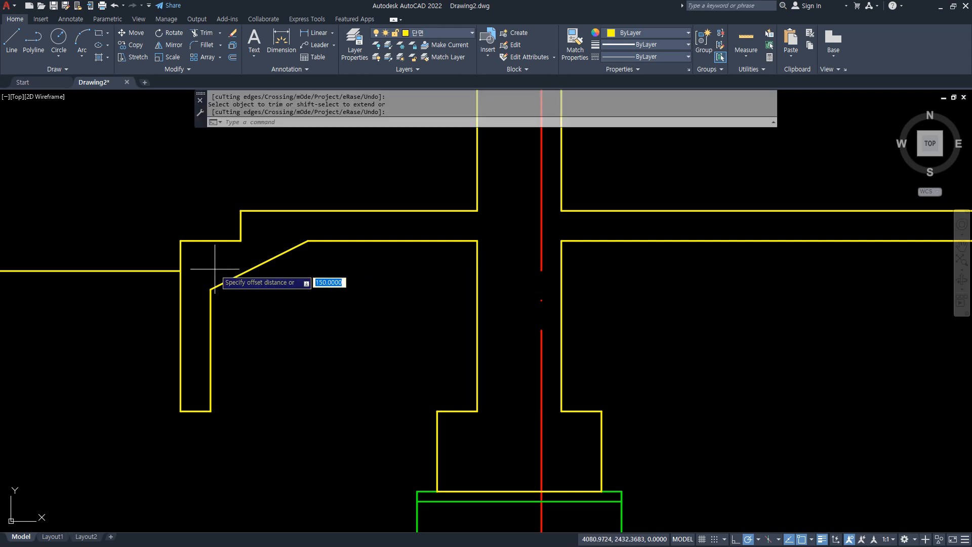
# Offset the slab's underside on both sides of the wall, its haunch, inner vertical and bottom edge outward by 50.
pyautogui.write('o')
pyautogui.press('space')
pyautogui.write('50')
pyautogui.press('Return')
pyautogui.click(583, 241)
pyautogui.click(593, 270)
pyautogui.click(328, 242)
pyautogui.click(330, 270)
pyautogui.click(257, 265)
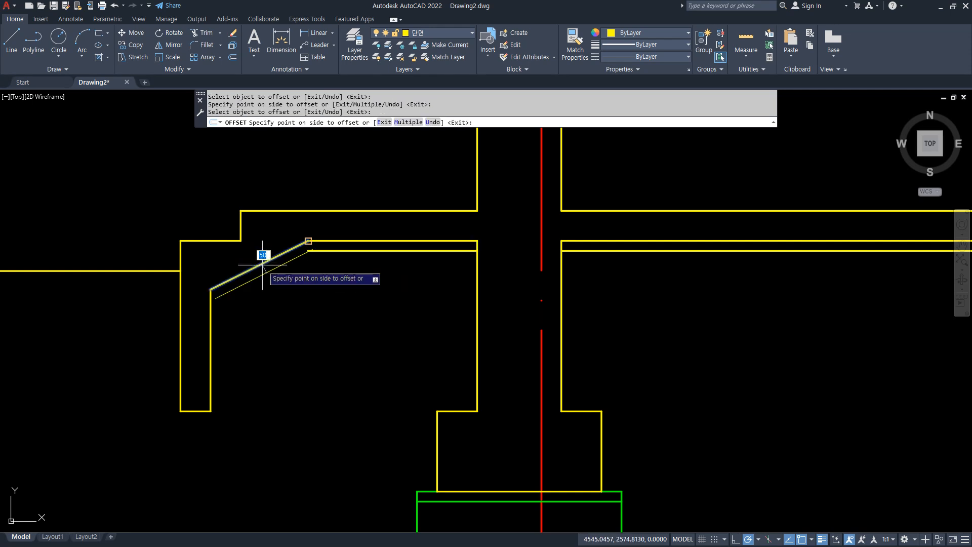
pyautogui.click(287, 303)
pyautogui.click(211, 341)
pyautogui.click(250, 351)
pyautogui.click(196, 411)
pyautogui.click(195, 431)
pyautogui.press('space')
pyautogui.press('space')
# Offset the five new layer lines beneath the slab, haunch and edge beam outward by 200.
pyautogui.write('200')
pyautogui.press('Return')
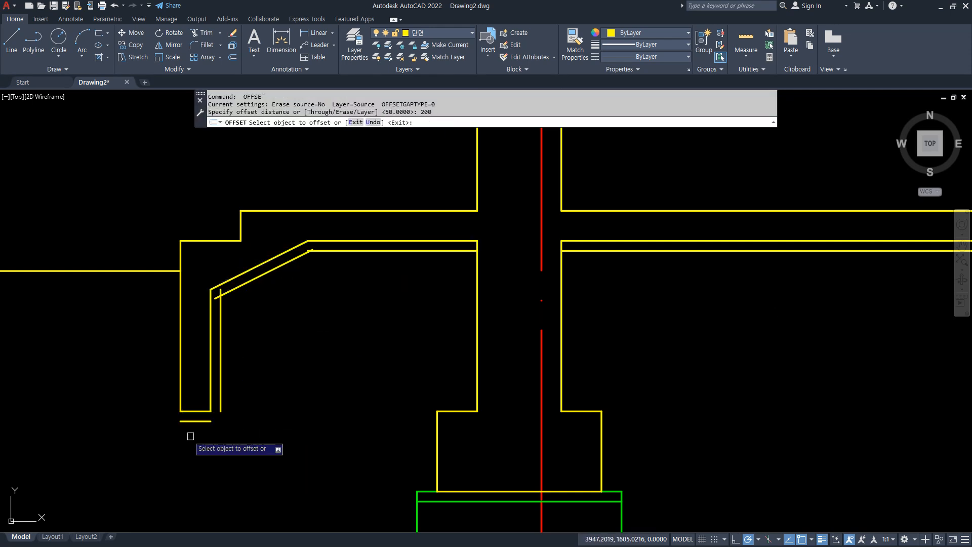
pyautogui.click(624, 252)
pyautogui.click(624, 294)
pyautogui.click(415, 250)
pyautogui.click(387, 304)
pyautogui.click(269, 272)
pyautogui.click(306, 318)
pyautogui.click(220, 360)
pyautogui.click(278, 372)
pyautogui.click(195, 423)
pyautogui.click(174, 456)
pyautogui.press('Return')
# Offset the edge beam's outer vertical line 100 to the outside.
pyautogui.press('Return')
pyautogui.write('100')
# Fillet the outer offset vertical with the two short horizontal lines beneath the edge beam to close the layer's outer end.
pyautogui.press('Return')
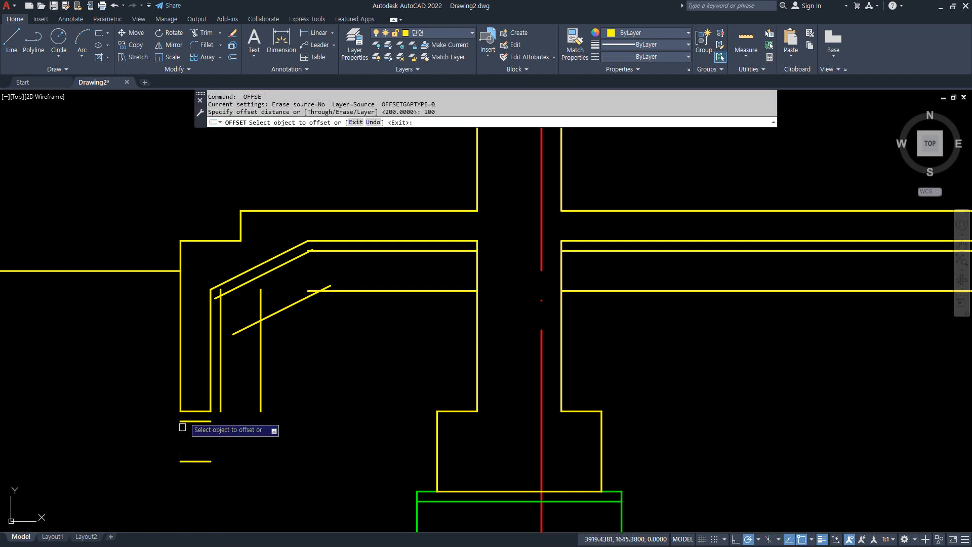
pyautogui.click(180, 396)
pyautogui.click(138, 399)
pyautogui.press('Escape')
pyautogui.write('f')
pyautogui.press('Return')
pyautogui.click(183, 462)
pyautogui.click(159, 405)
# Fillet the 50-offset bottom, vertical, haunch and slab lines into one continuous outline.
pyautogui.press('Return')
pyautogui.click(161, 441)
pyautogui.click(197, 421)
pyautogui.press('Return')
pyautogui.click(205, 421)
pyautogui.click(224, 351)
pyautogui.press('Return')
pyautogui.click(222, 304)
pyautogui.click(274, 269)
# Fillet the 200-offset slab, haunch, vertical and bottom lines into one continuous outline.
pyautogui.press('Return')
pyautogui.click(300, 258)
pyautogui.click(329, 250)
pyautogui.press('Return')
pyautogui.click(337, 290)
pyautogui.click(291, 303)
pyautogui.press('Return')
pyautogui.click(273, 312)
pyautogui.click(257, 343)
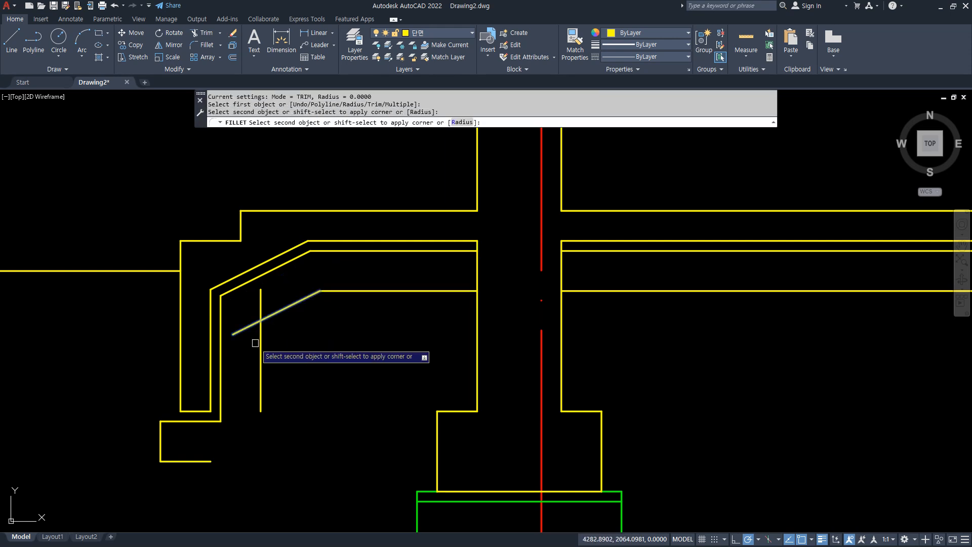
pyautogui.press('Return')
pyautogui.click(260, 374)
pyautogui.click(208, 461)
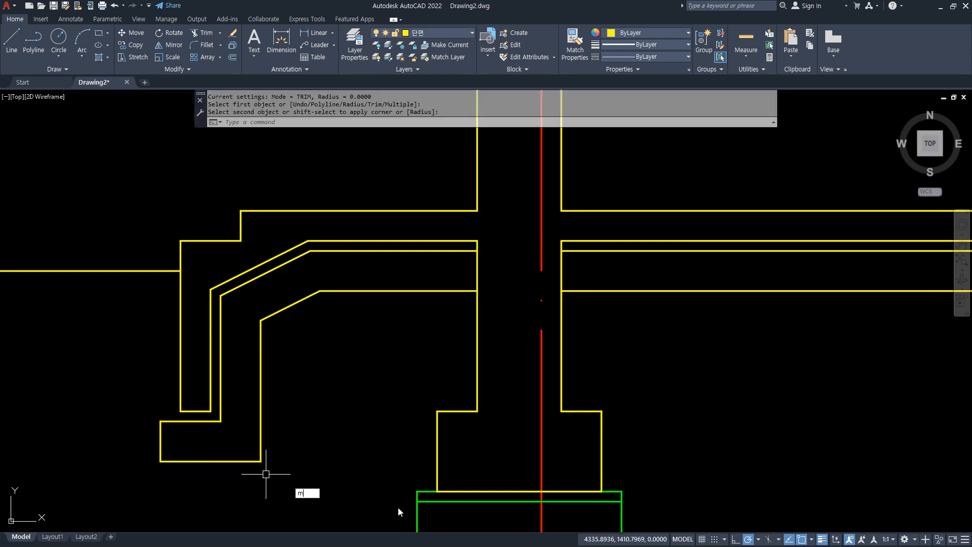
# Match the properties of the green rectangle under the footing onto all the offset layer lines beneath the slab and edge beam.
pyautogui.write('ma')
pyautogui.press('Return')
pyautogui.click(417, 510)
pyautogui.click(740, 303)
pyautogui.click(719, 244)
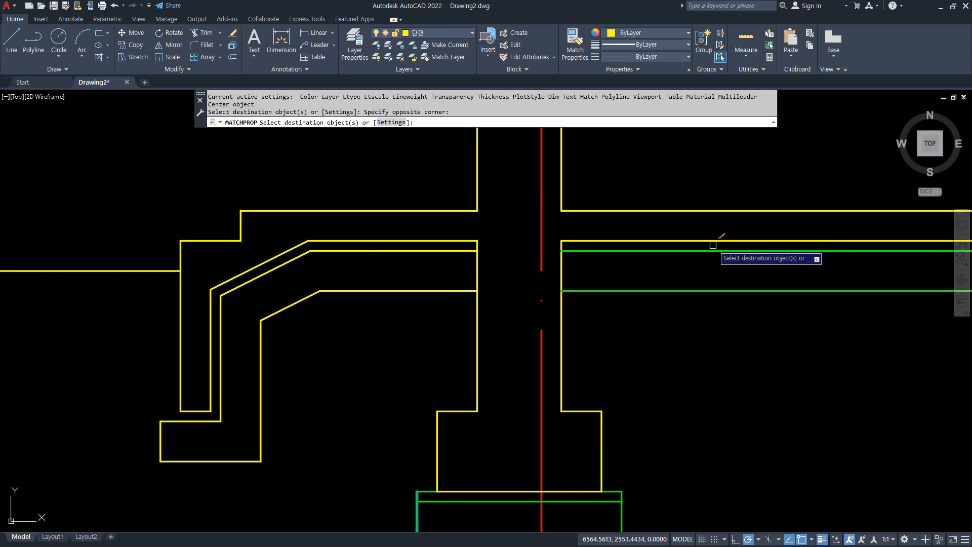
pyautogui.click(349, 320)
pyautogui.click(310, 258)
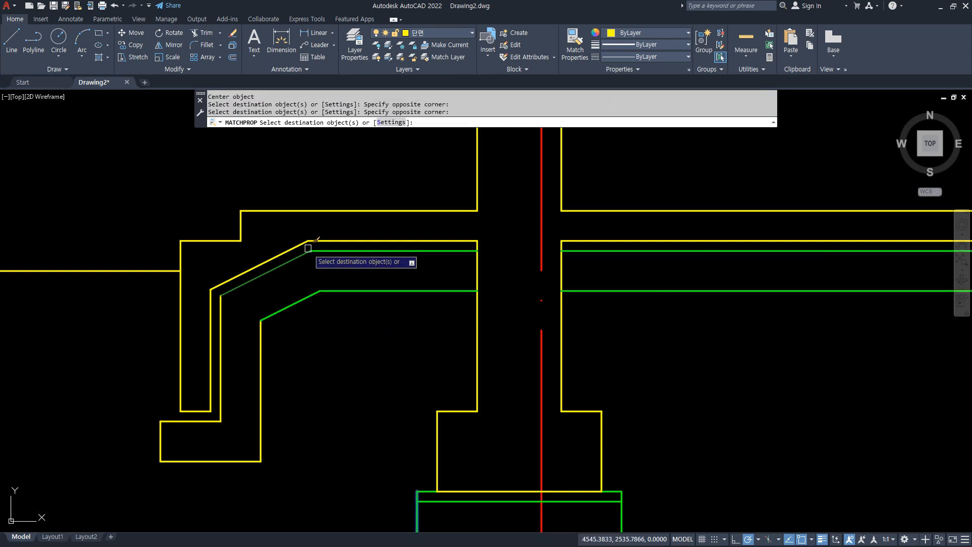
pyautogui.click(272, 473)
pyautogui.click(126, 420)
pyautogui.press('Return')
# Fillet the green layer's outer left side with the edge beam's bottom line to close the thin layer there.
pyautogui.write('f')
pyautogui.press('Return')
pyautogui.click(161, 438)
pyautogui.click(205, 412)
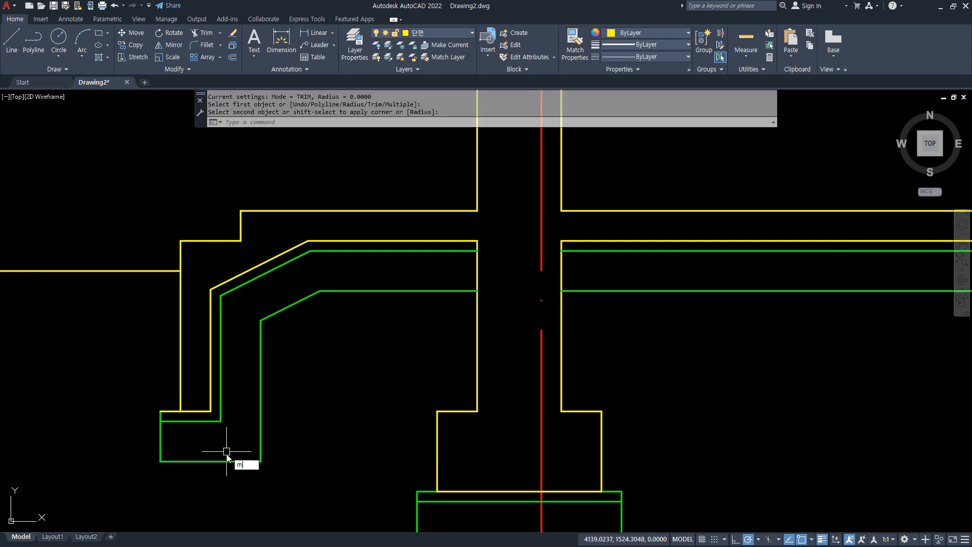
# Match the edge beam's bottom line to the green layer's properties and trim its portion between the beam's vertical sides.
pyautogui.write('ma')
pyautogui.press('Return')
pyautogui.click(213, 460)
pyautogui.click(192, 410)
pyautogui.write('tr')
pyautogui.press('Return')
pyautogui.click(197, 411)
pyautogui.press('Return')
# Draw a line closing the bottom of the edge beam between its two vertical sides.
pyautogui.write('l')
pyautogui.press('Return')
pyautogui.click(181, 412)
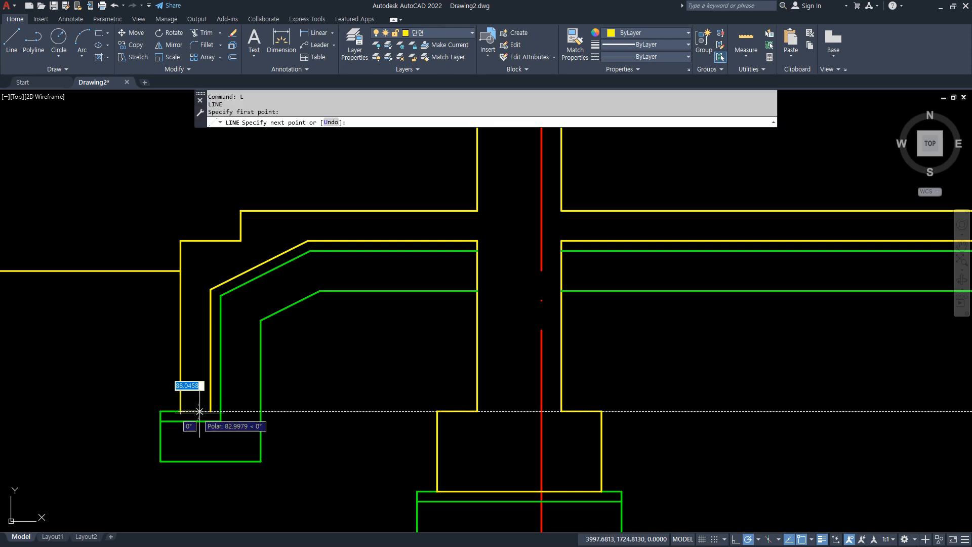
pyautogui.click(210, 412)
pyautogui.press('Return')
# Offset the ground-floor slab's top line upward by 150 on the interior side of the wall.
pyautogui.scroll(-2, 596, 421)
pyautogui.moveTo(594, 408); pyautogui.dragTo(536, 369, button='middle')
pyautogui.moveTo(610, 217); pyautogui.dragTo(503, 259, button='middle')
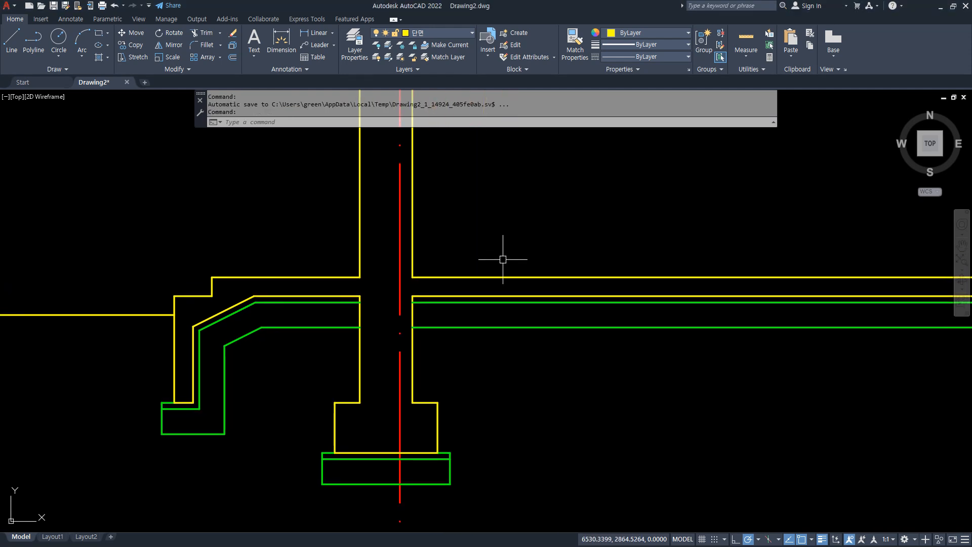
pyautogui.press('Return')
pyautogui.write('15')
pyautogui.press('Return')
pyautogui.click(480, 277)
pyautogui.click(478, 222)
pyautogui.scroll(4, 400, 261)
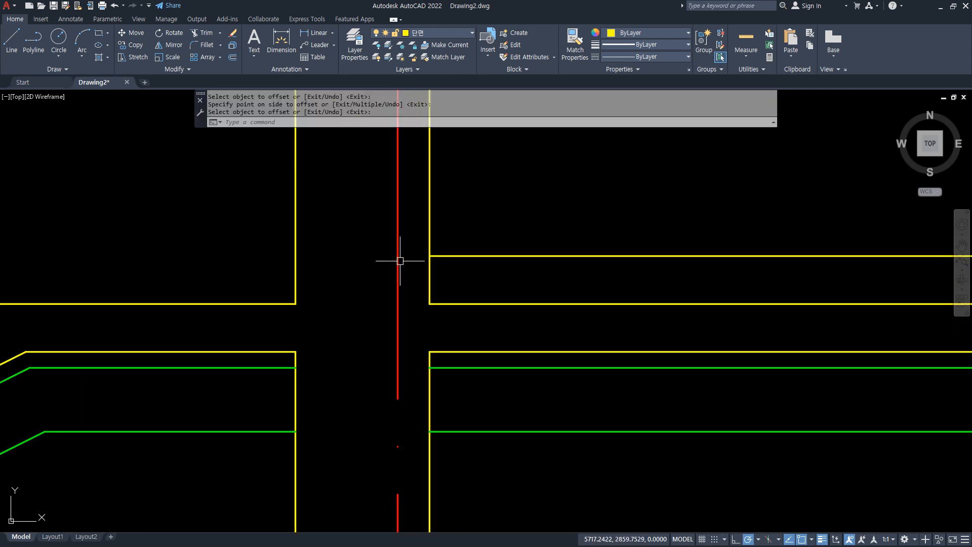
pyautogui.press('Escape')
# Draw a horizontal line across the wall from the offset floor line's end to the wall's outer face.
pyautogui.write('l')
pyautogui.press('Return')
pyautogui.click(429, 255)
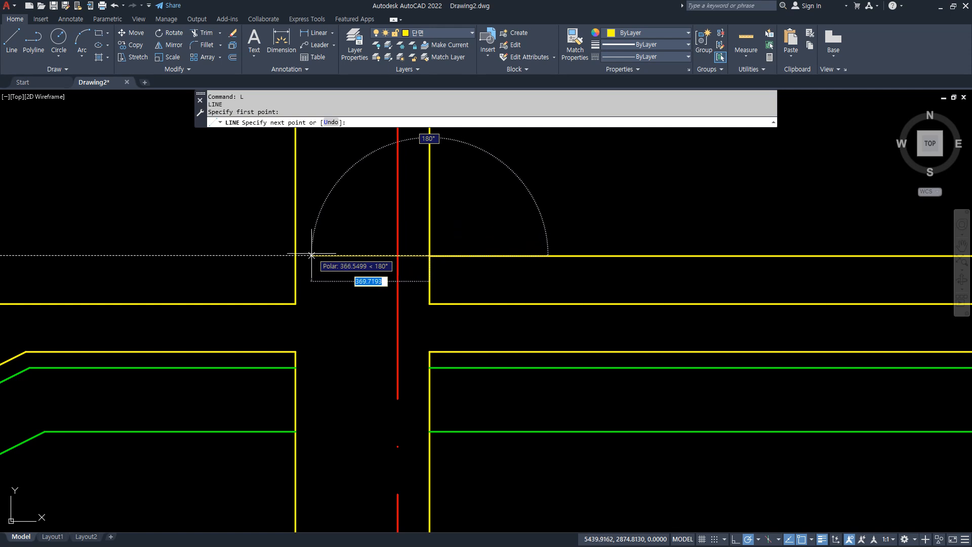
pyautogui.click(296, 256)
pyautogui.press('Return')
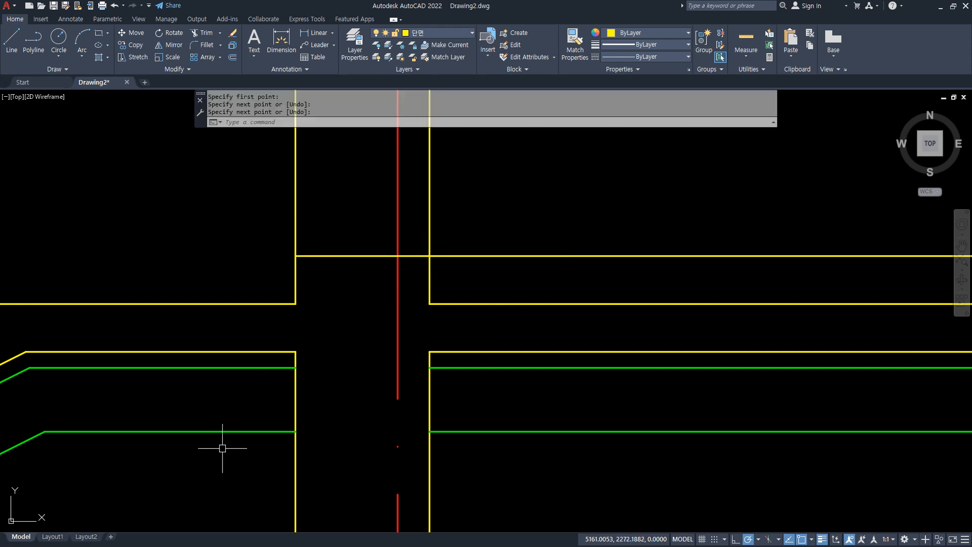
pyautogui.scroll(-6, 221, 447)
pyautogui.scroll(5, 325, 330)
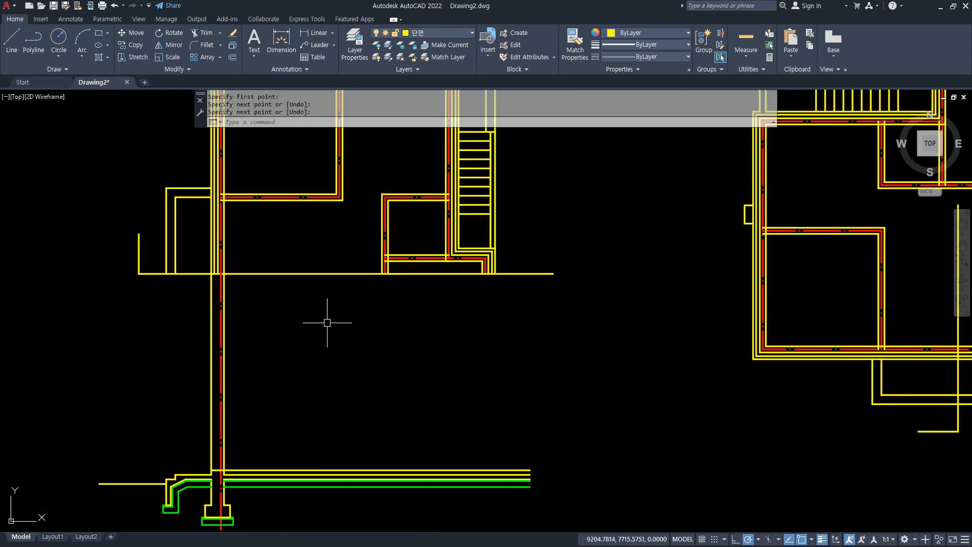
pyautogui.write('l')
pyautogui.press('Return')
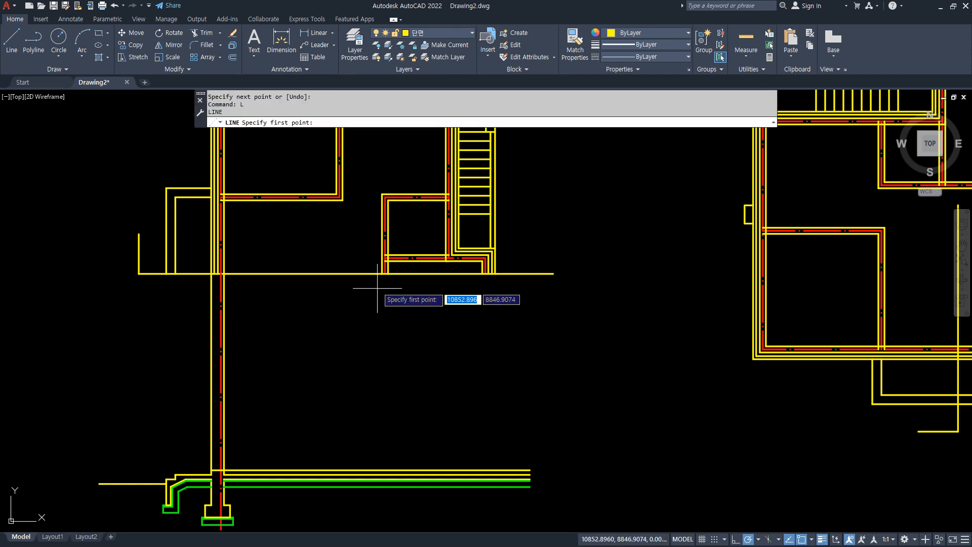
pyautogui.click(373, 250)
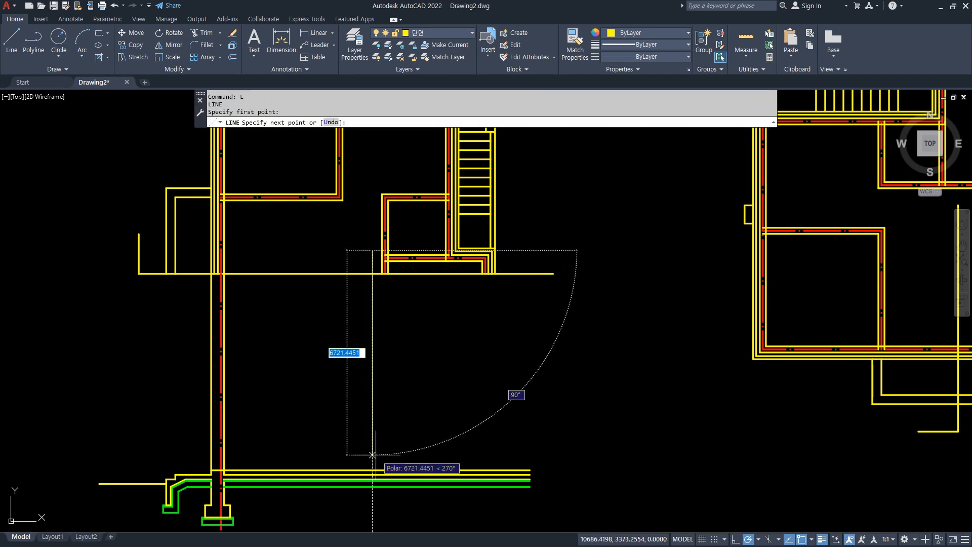
pyautogui.moveTo(375, 464); pyautogui.dragTo(370, 412, button='middle')
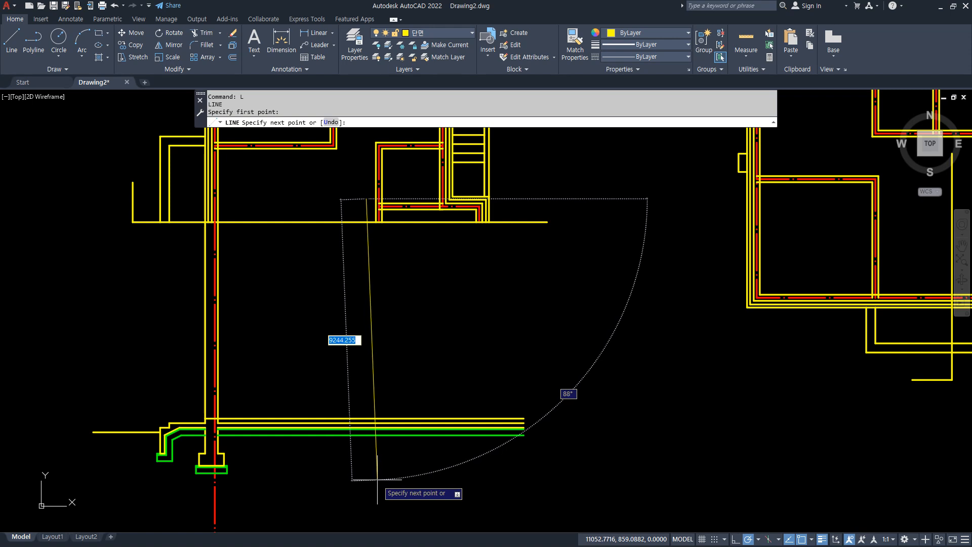
pyautogui.press('Escape')
# Draw a vertical line about 10,244 long from the interior wall's centreline corner down past the slab layers.
pyautogui.scroll(2, 334, 151)
pyautogui.write('l')
pyautogui.press('Return')
pyautogui.click(332, 143)
pyautogui.moveTo(333, 409); pyautogui.dragTo(333, 262, button='middle')
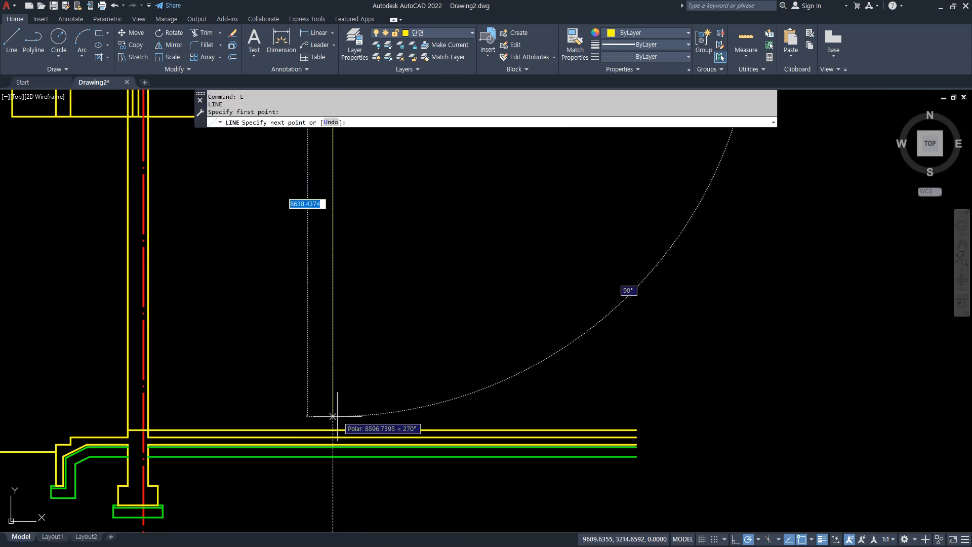
pyautogui.click(332, 492)
pyautogui.press('space')
pyautogui.moveTo(340, 167); pyautogui.dragTo(328, 289, button='middle')
pyautogui.moveTo(317, 196); pyautogui.dragTo(315, 262, button='middle')
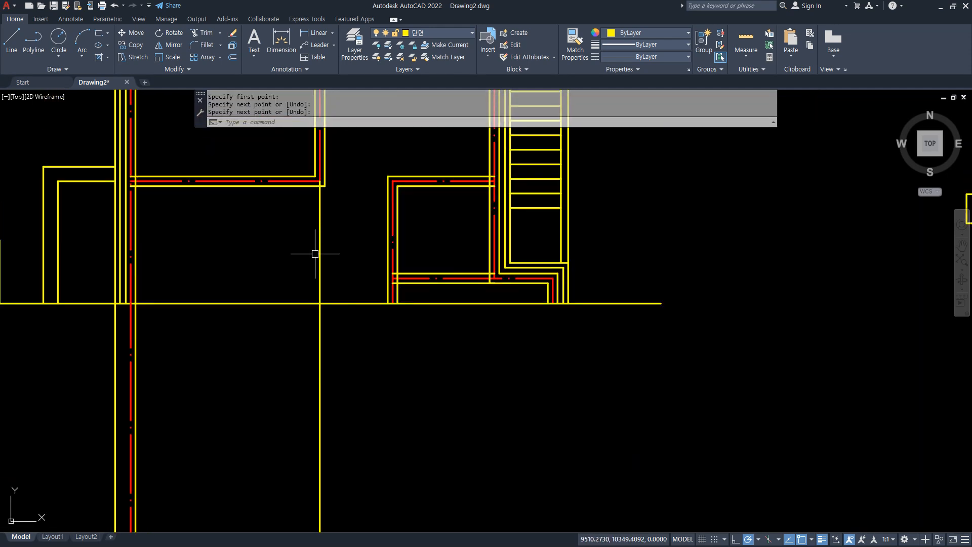
pyautogui.press('space')
pyautogui.click(341, 207)
pyautogui.moveTo(335, 511)
pyautogui.mouseDown(button='middle')
pyautogui.moveTo(335, 370)
pyautogui.moveTo(342, 395)
pyautogui.mouseUp(button='middle')
pyautogui.moveTo(351, 289); pyautogui.dragTo(340, 430, button='middle')
pyautogui.moveTo(327, 242); pyautogui.dragTo(320, 246)
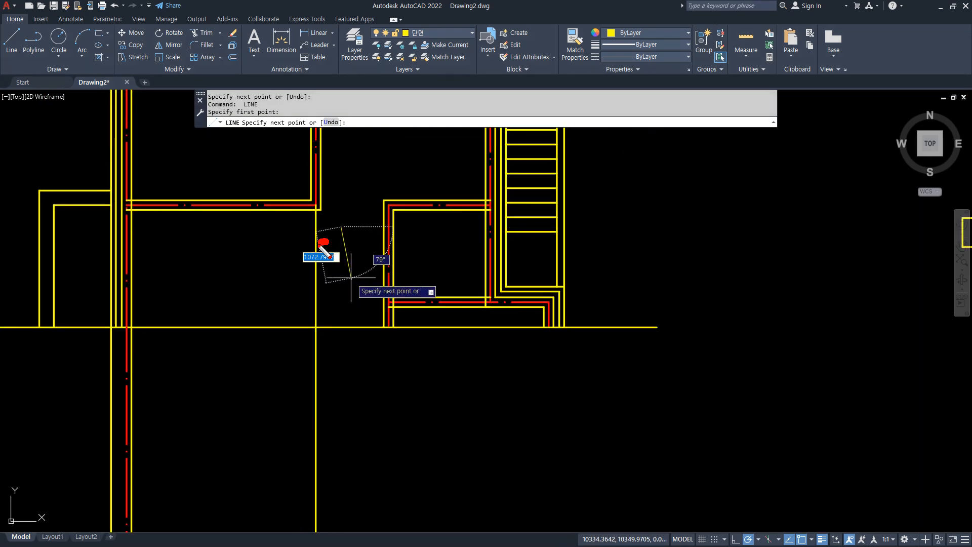
pyautogui.press('Escape')
pyautogui.press('Escape')
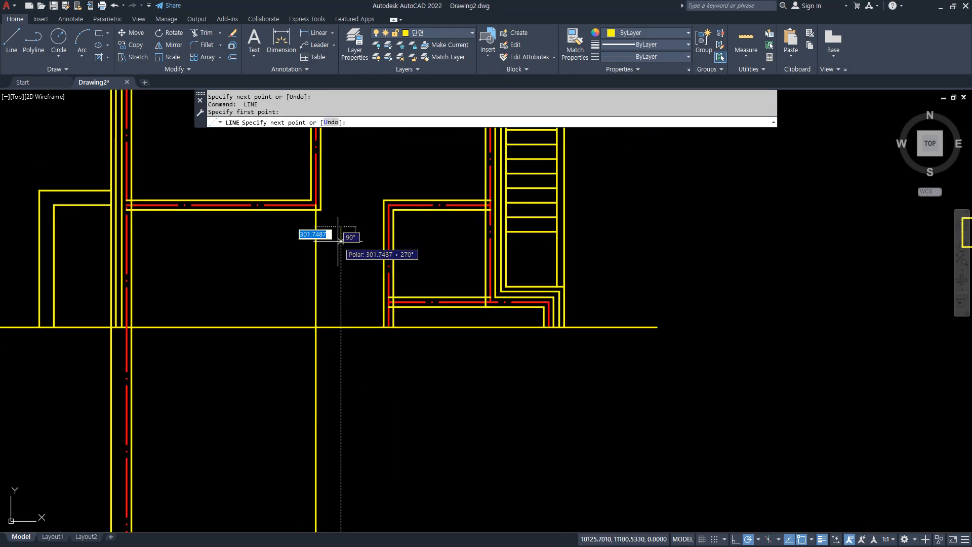
# Draw a vertical line about 13,700 long from the gap between the rooms down past the slab, and erase the earlier vertical line.
pyautogui.write('l')
pyautogui.press('Return')
pyautogui.click(345, 233)
pyautogui.scroll(-5, 357, 401)
pyautogui.scroll(3, 357, 405)
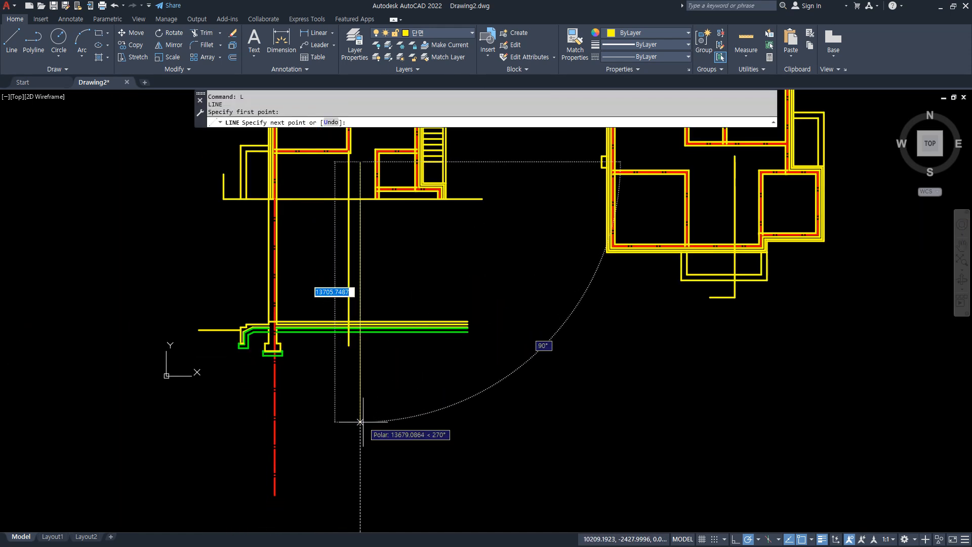
pyautogui.click(360, 421)
pyautogui.press('Return')
pyautogui.write('e')
pyautogui.press('Return')
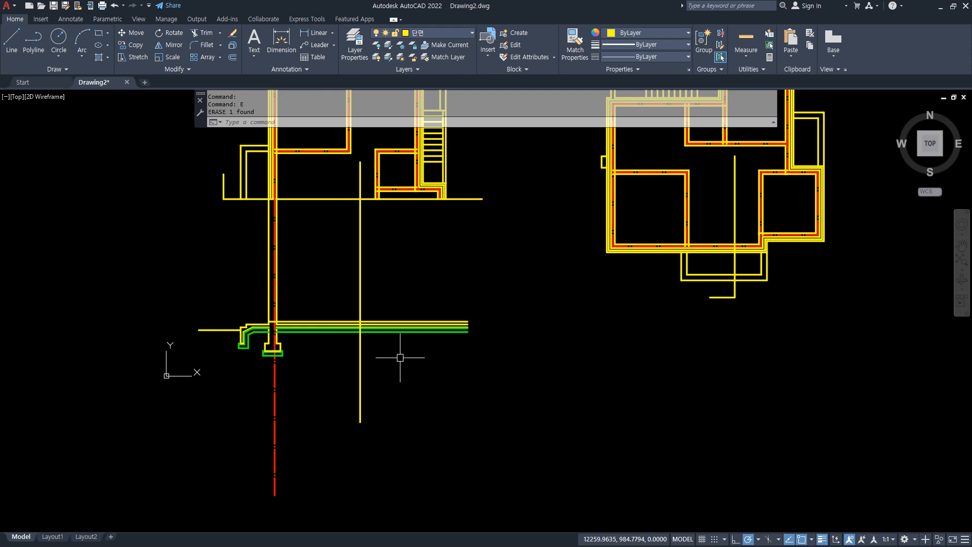
# Trim the floor, slab and sub-layer lines extending beyond the vertical line on the side away from the wall.
pyautogui.scroll(3, 380, 332)
pyautogui.write('tr')
pyautogui.press('Return')
pyautogui.click(393, 272)
pyautogui.click(399, 386)
pyautogui.press('Return')
pyautogui.press('Return')
pyautogui.scroll(5, 349, 238)
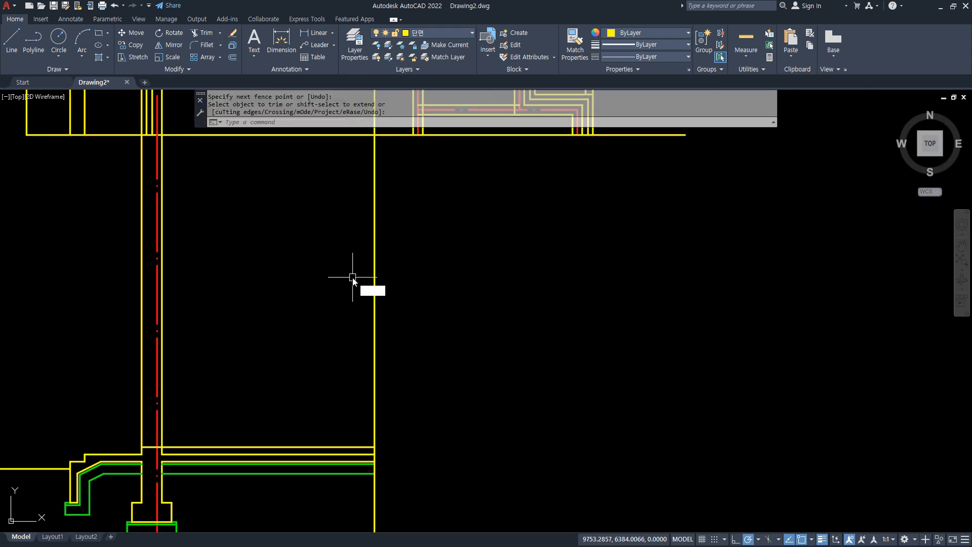
# Draw an S-shaped four-point spline across the vertical line midway between the plan and the slab.
pyautogui.write('sp')
pyautogui.press('Return')
pyautogui.press('Escape')
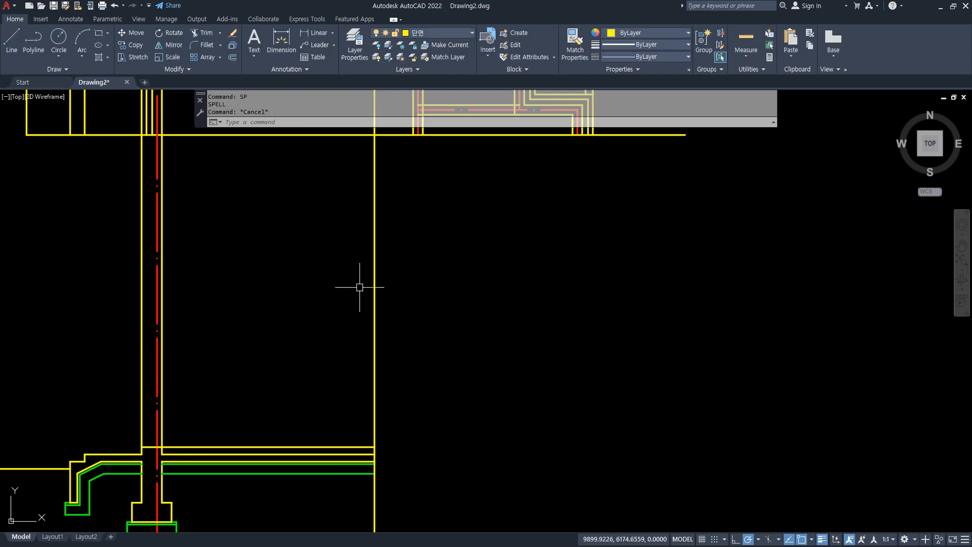
pyautogui.write('spl')
pyautogui.press('Return')
pyautogui.click(353, 277)
pyautogui.click(397, 299)
pyautogui.click(346, 318)
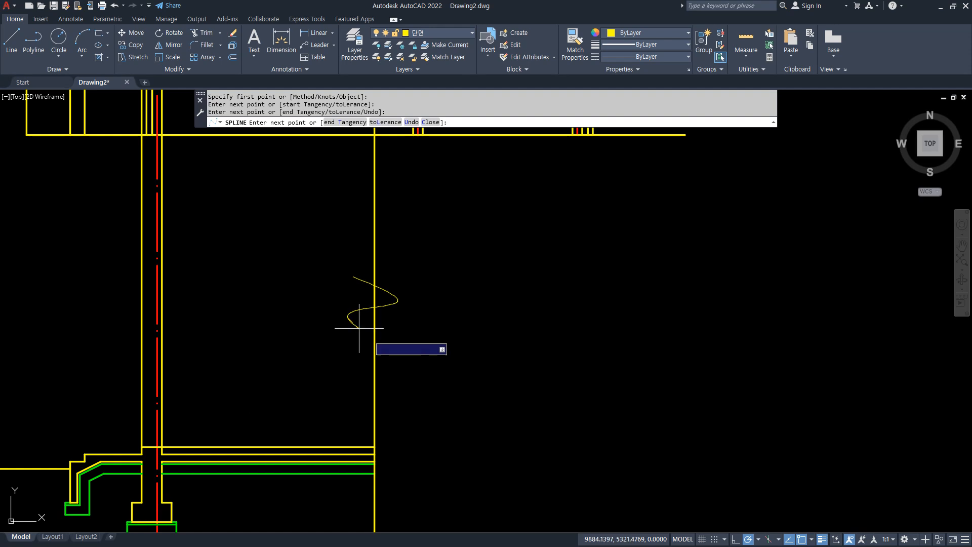
pyautogui.click(397, 339)
pyautogui.press('Return')
# Trim the spline's loose ends and the vertical line inside the curve to form a continuous break line.
pyautogui.write('tr')
pyautogui.press('Return')
pyautogui.click(386, 335)
pyautogui.click(374, 320)
pyautogui.click(375, 299)
pyautogui.click(364, 282)
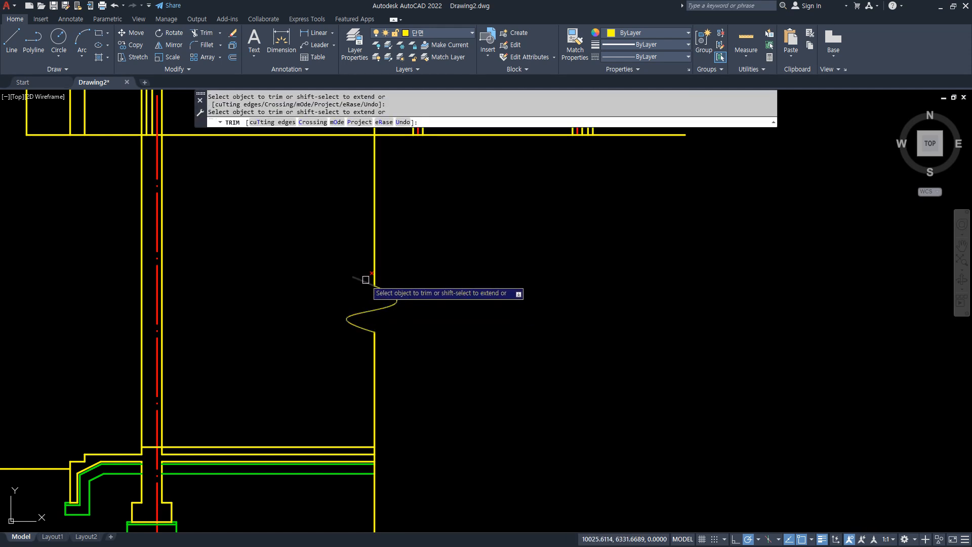
pyautogui.press('Return')
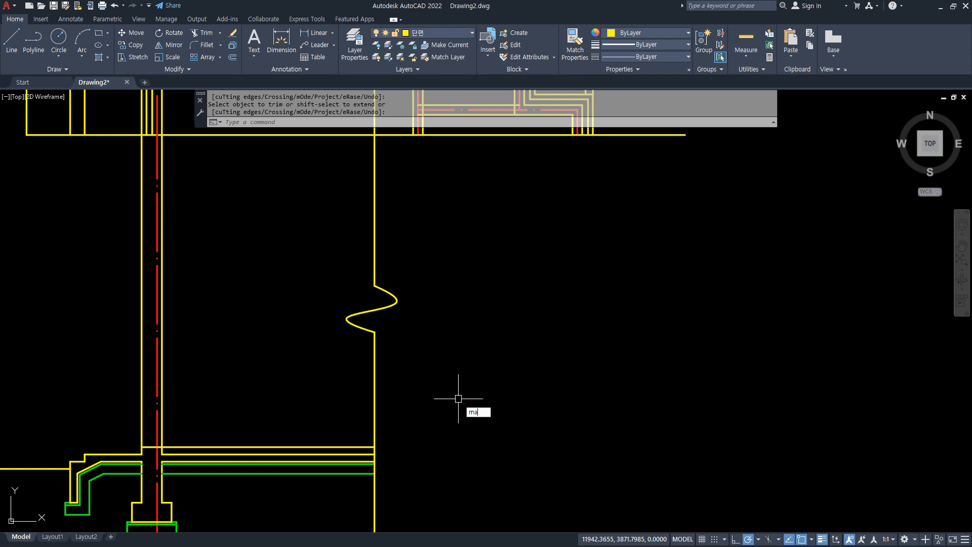
# Match the properties of the green sub-layer line onto the break line's two vertical segments and its spline.
pyautogui.write('ma')
pyautogui.press('Return')
pyautogui.click(341, 472)
pyautogui.click(400, 378)
pyautogui.click(293, 252)
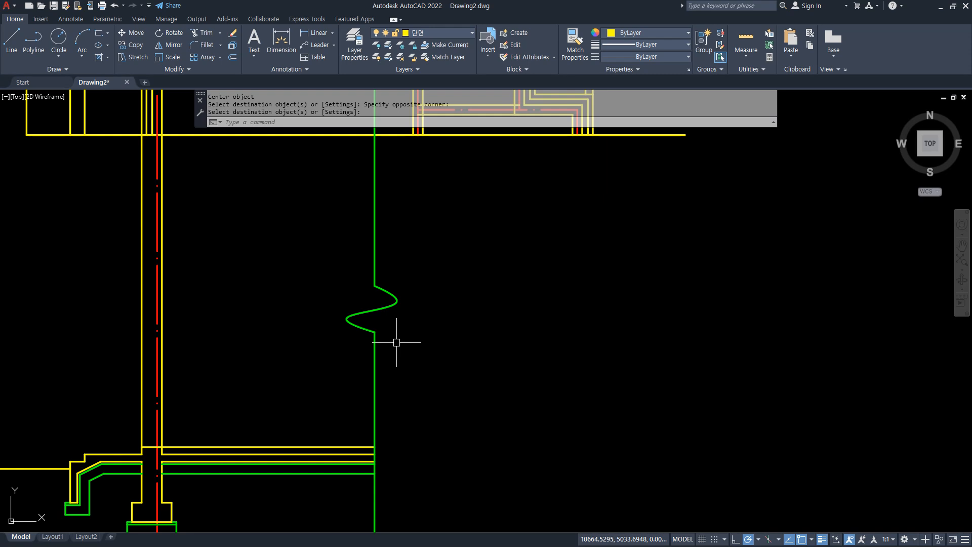
pyautogui.moveTo(397, 343); pyautogui.dragTo(434, 374, button='middle')
pyautogui.scroll(8, 364, 302)
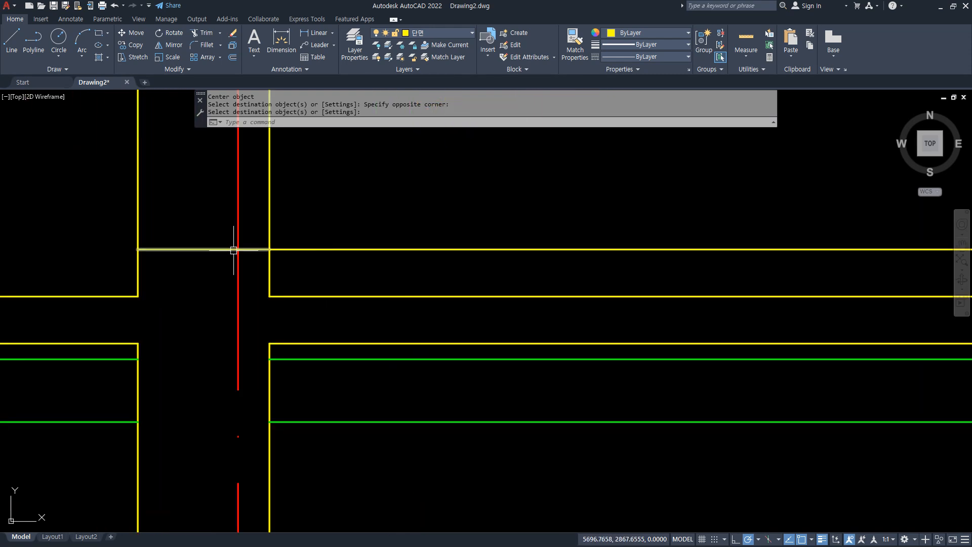
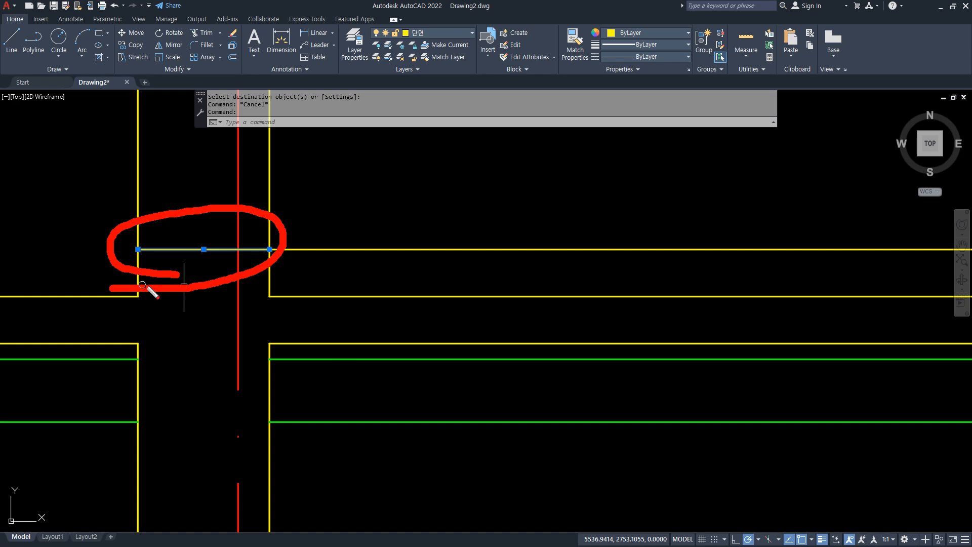
# Match the properties of the green sub-layer line onto the floor line on the room side of the wall.
pyautogui.press('Escape')
pyautogui.write('a')
pyautogui.press('Return')
pyautogui.click(436, 360)
pyautogui.click(425, 249)
pyautogui.press('Return')
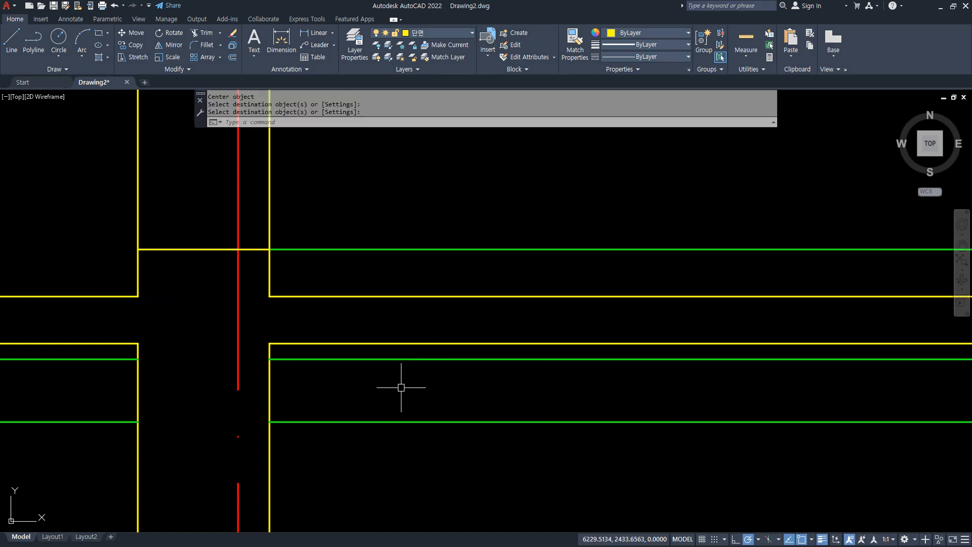
# Offset the green floor line 15 downward.
pyautogui.write('o')
pyautogui.press('Return')
pyautogui.write('1')
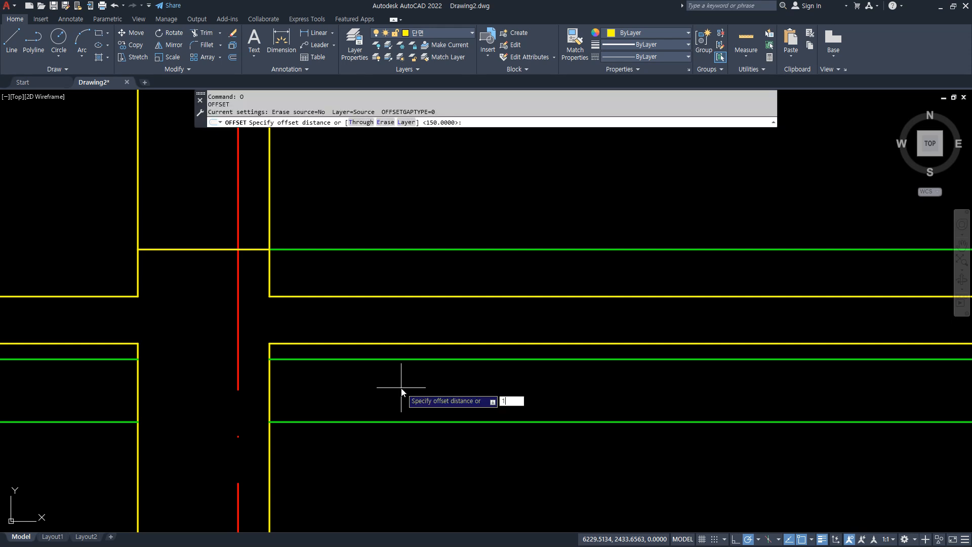
pyautogui.write('5')
pyautogui.press('Return')
pyautogui.click(391, 249)
pyautogui.click(391, 263)
pyautogui.press('Return')
pyautogui.press('Return')
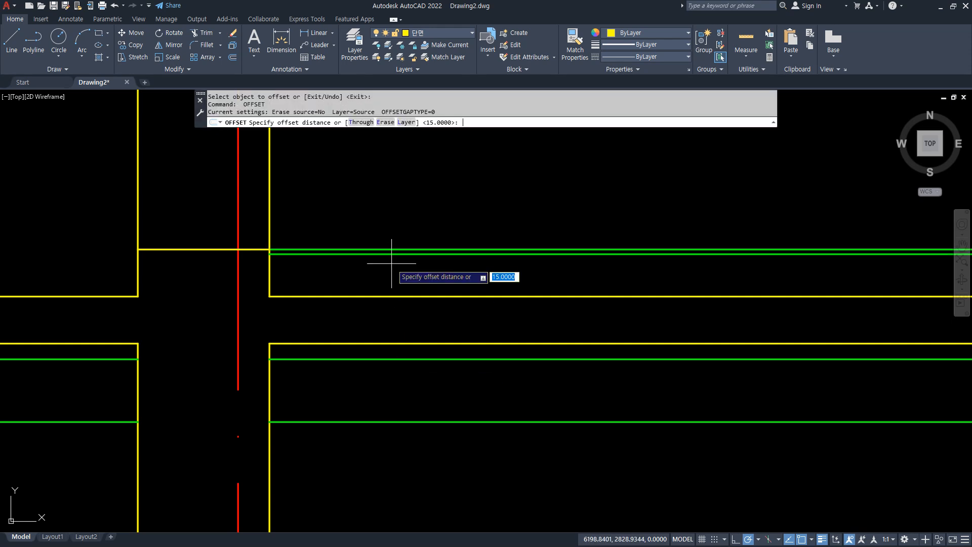
# Offset the lower of the two green floor lines 50 downward for the heating layer.
pyautogui.write('50')
pyautogui.press('Return')
pyautogui.click(386, 255)
pyautogui.click(387, 267)
pyautogui.scroll(4, 316, 274)
pyautogui.press('Return')
# Offset the heating layer's lower line by 85/2 downward to create the centerline of the insulation layer.
pyautogui.write('o')
pyautogui.press('Return')
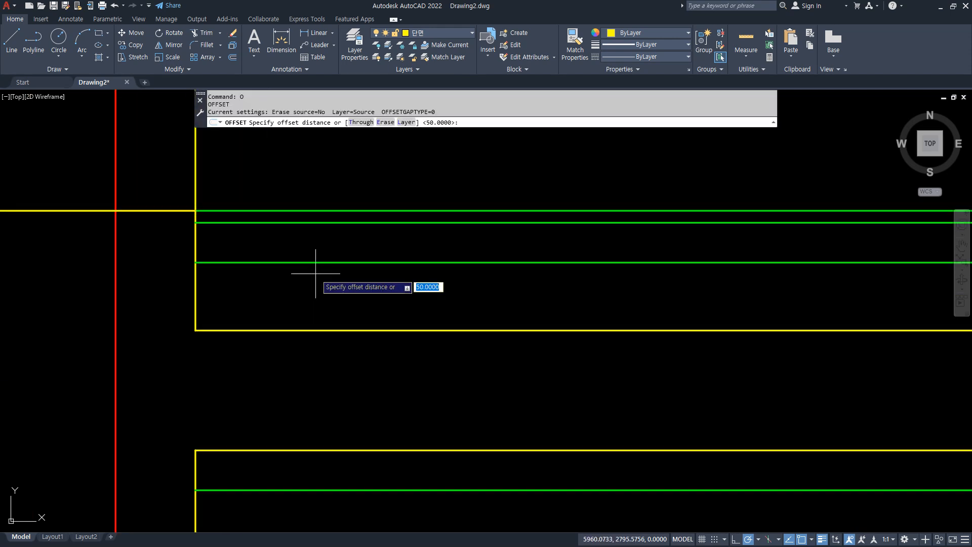
pyautogui.write('85/2')
pyautogui.press('Return')
pyautogui.click(321, 262)
pyautogui.click(306, 305)
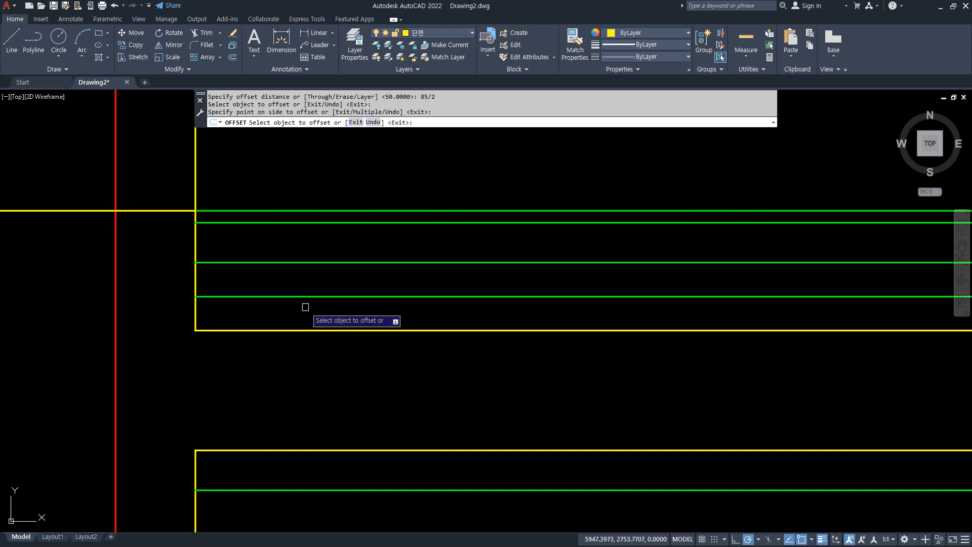
pyautogui.press('Return')
# Put the insulation centerline on layer 해지 and give it the BATTING linetype.
pyautogui.click(302, 297)
pyautogui.click(429, 33)
pyautogui.click(432, 114)
pyautogui.press('Escape')
pyautogui.click(631, 33)
pyautogui.click(626, 33)
pyautogui.click(636, 57)
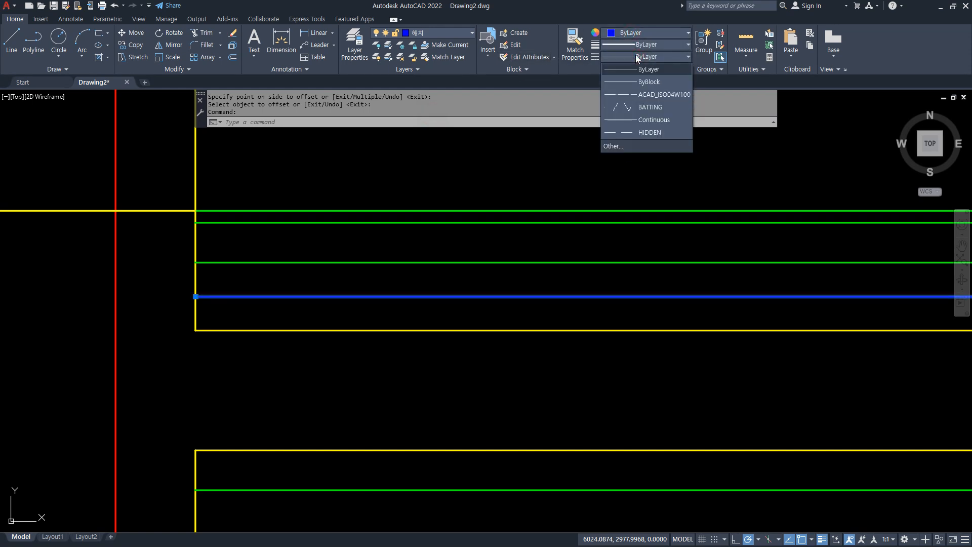
pyautogui.click(636, 103)
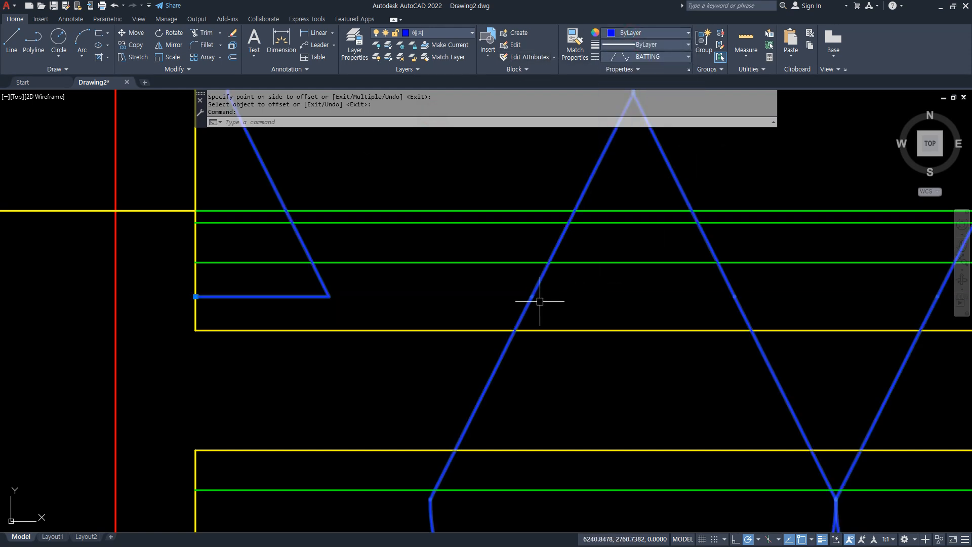
# Set the drawing's global linetype scale (LTSCALE) to 40.
pyautogui.write('lts')
pyautogui.press('Return')
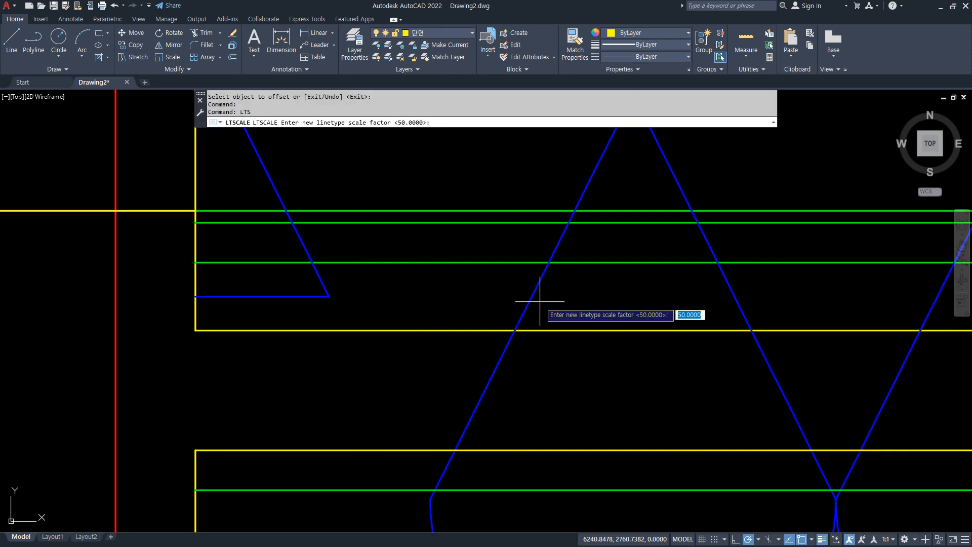
pyautogui.write('40')
pyautogui.press('Return')
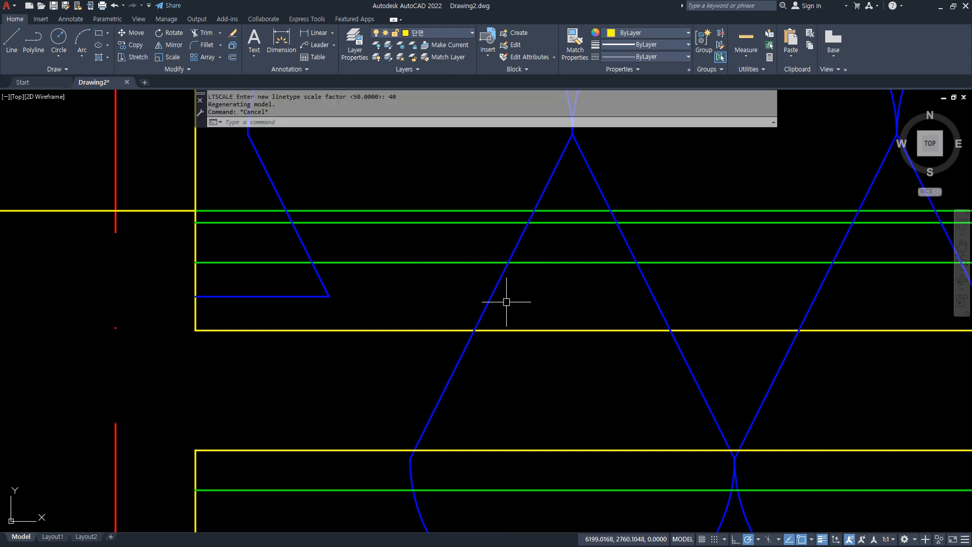
pyautogui.scroll(-8, 507, 302)
pyautogui.scroll(3, 402, 278)
# Set the linetype scale of the BATTING insulation line to 0.1 in its properties.
pyautogui.click(379, 288)
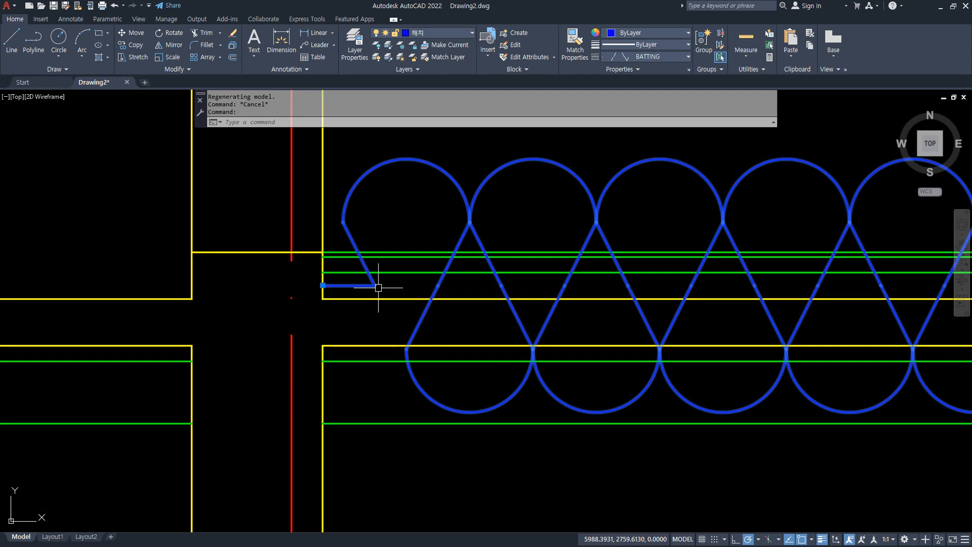
pyautogui.hotkey('ctrl', '1')
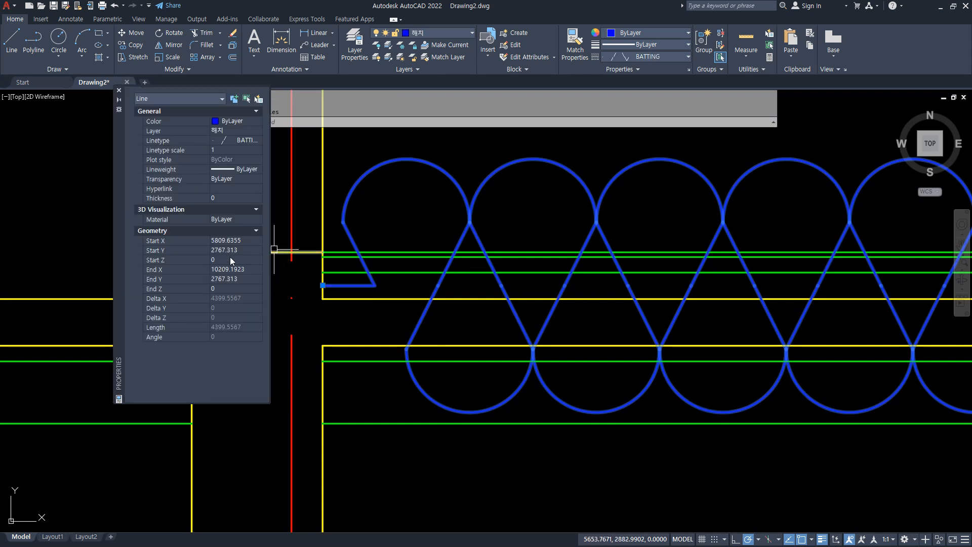
pyautogui.click(223, 150)
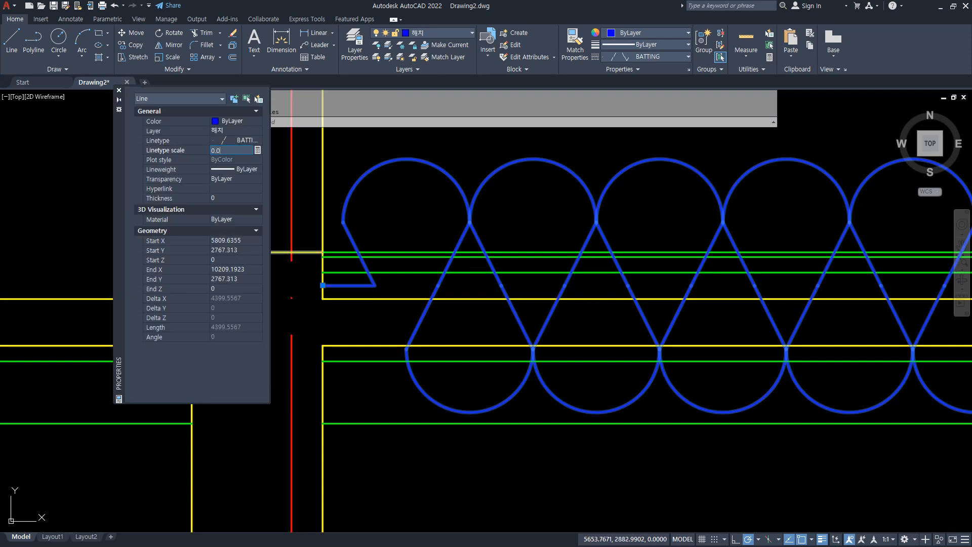
pyautogui.press('Return')
pyautogui.click(234, 151)
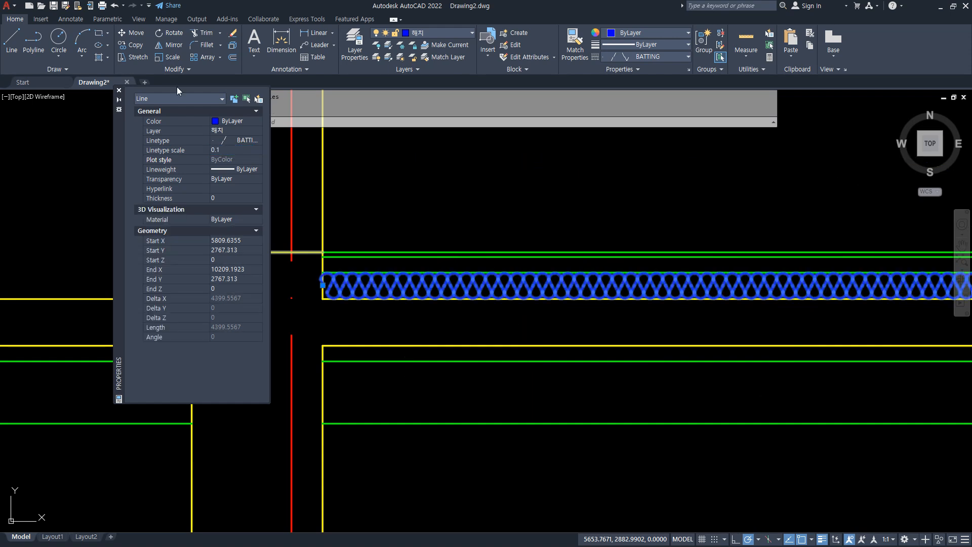
pyautogui.click(119, 91)
pyautogui.press('Escape')
pyautogui.scroll(4, 336, 282)
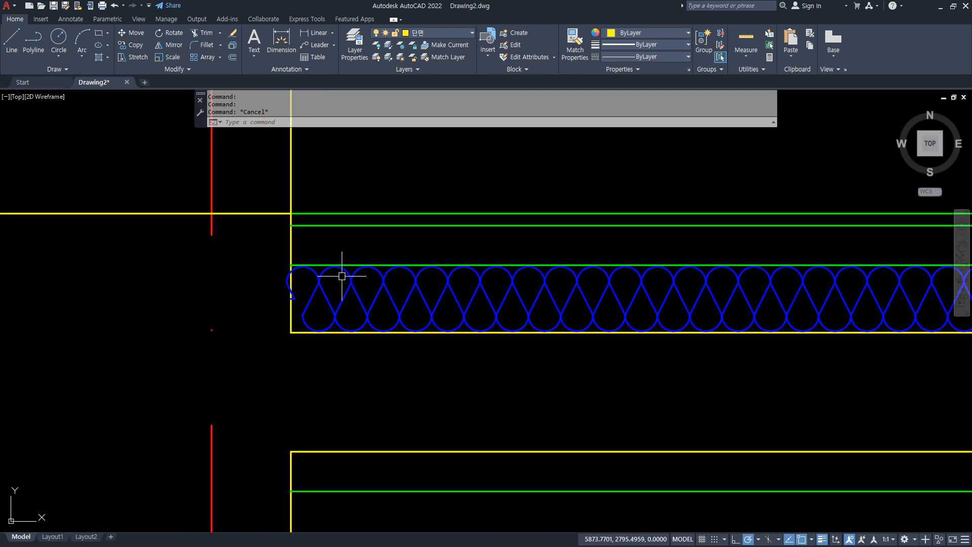
# Offset the wall's inner face line 150 into the room as a helper line across the floor layers.
pyautogui.scroll(-5, 553, 336)
pyautogui.moveTo(717, 337)
pyautogui.mouseDown(button='middle')
pyautogui.moveTo(213, 337)
pyautogui.moveTo(637, 283)
pyautogui.mouseUp(button='middle')
pyautogui.scroll(8, 420, 268)
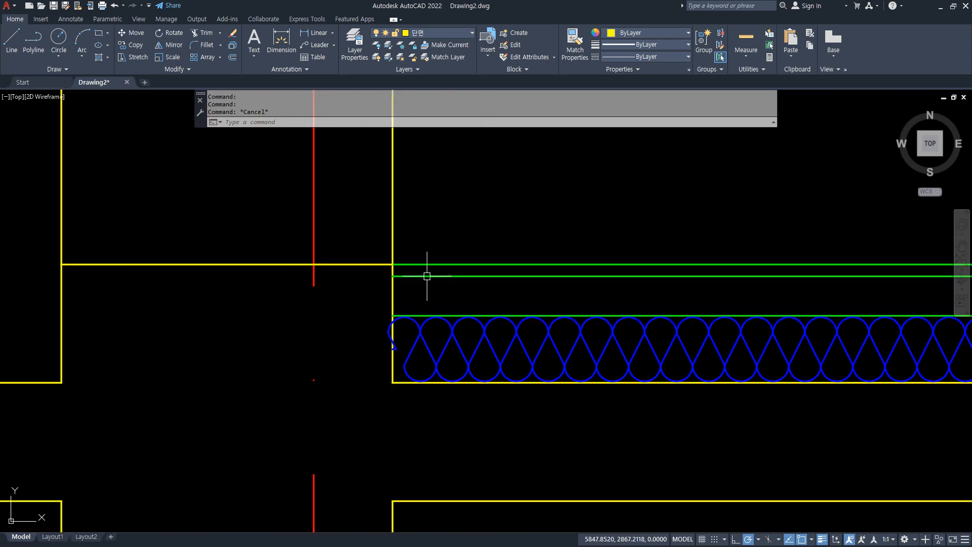
pyautogui.write('o')
pyautogui.press('Return')
pyautogui.write('150')
pyautogui.press('Return')
pyautogui.click(362, 290)
pyautogui.click(515, 297)
pyautogui.press('Return')
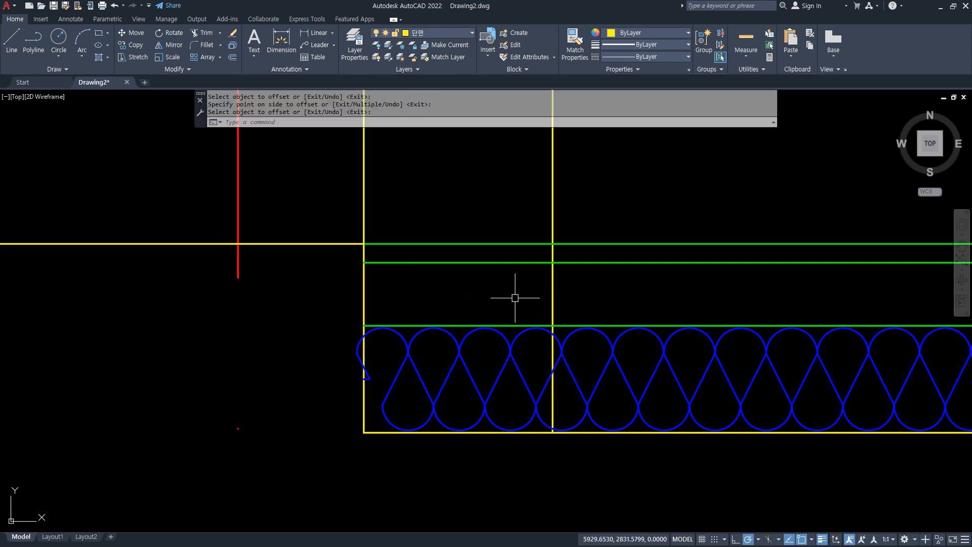
# Trim the vertical helper line inside the insulation and between the two upper green floor lines.
pyautogui.scroll(4, 564, 365)
pyautogui.write('tr')
pyautogui.press('Return')
pyautogui.click(534, 317)
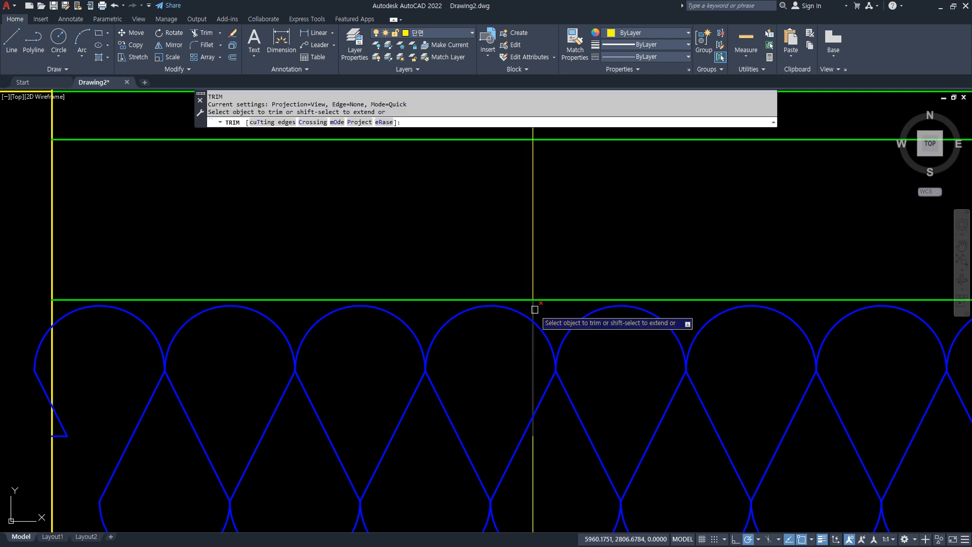
pyautogui.moveTo(535, 186); pyautogui.dragTo(522, 242, button='middle')
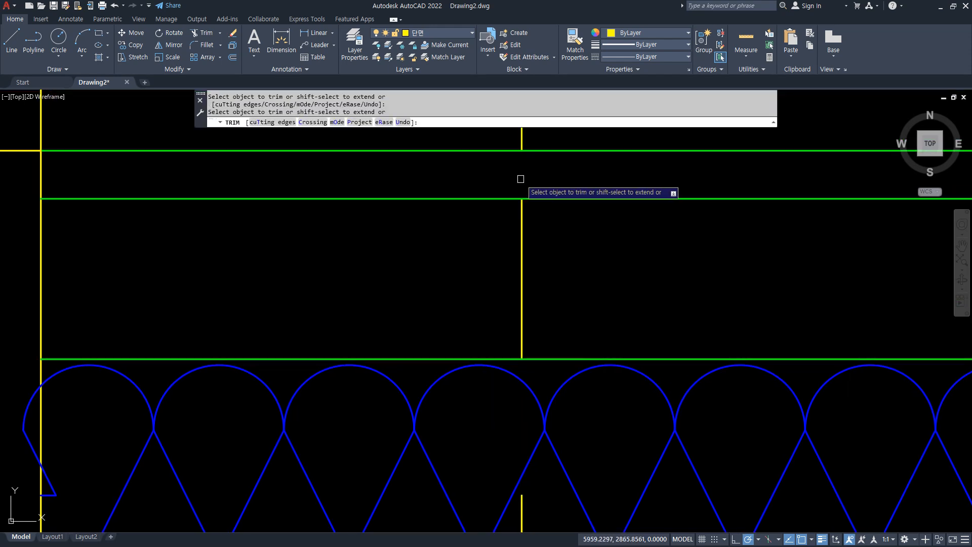
pyautogui.press('Return')
pyautogui.click(527, 466)
pyautogui.scroll(-5, 549, 387)
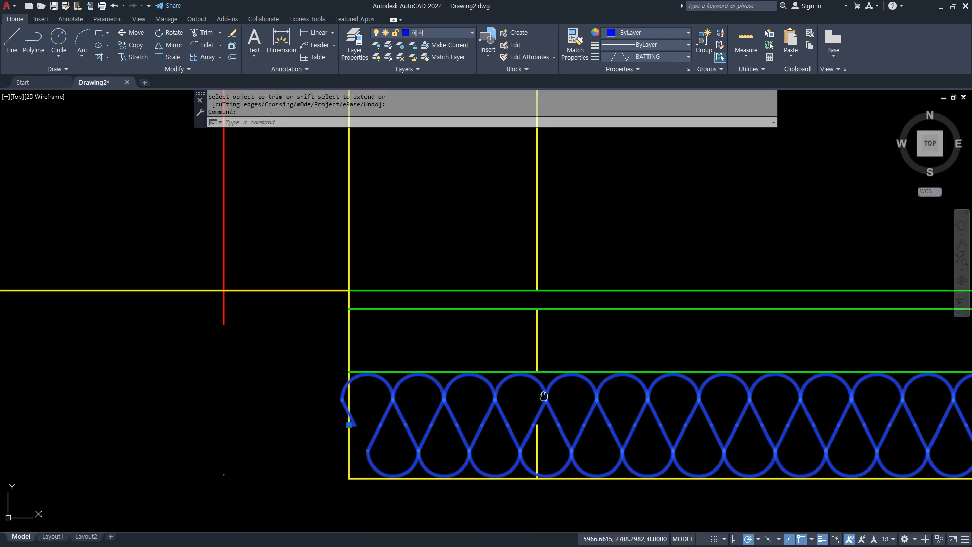
pyautogui.moveTo(548, 402); pyautogui.dragTo(518, 381, button='middle')
pyautogui.press('Escape')
# Erase the leftover helper-line pieces in the insulation and above the floor, keeping the one in the 50-thick layer.
pyautogui.click(492, 340)
pyautogui.click(544, 528)
pyautogui.write('e')
pyautogui.press('space')
pyautogui.click(529, 225)
pyautogui.click(469, 210)
pyautogui.write('e')
# Draw a 20-diameter circle centered on the helper line's midpoint, then erase the helper line.
pyautogui.scroll(2, 535, 330)
pyautogui.write('c')
pyautogui.press('space')
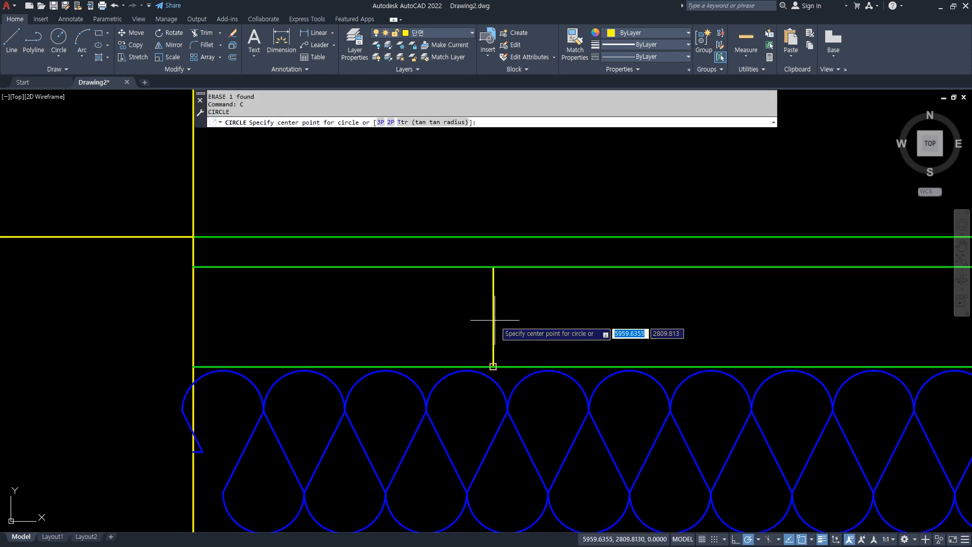
pyautogui.write('mid')
pyautogui.press('space')
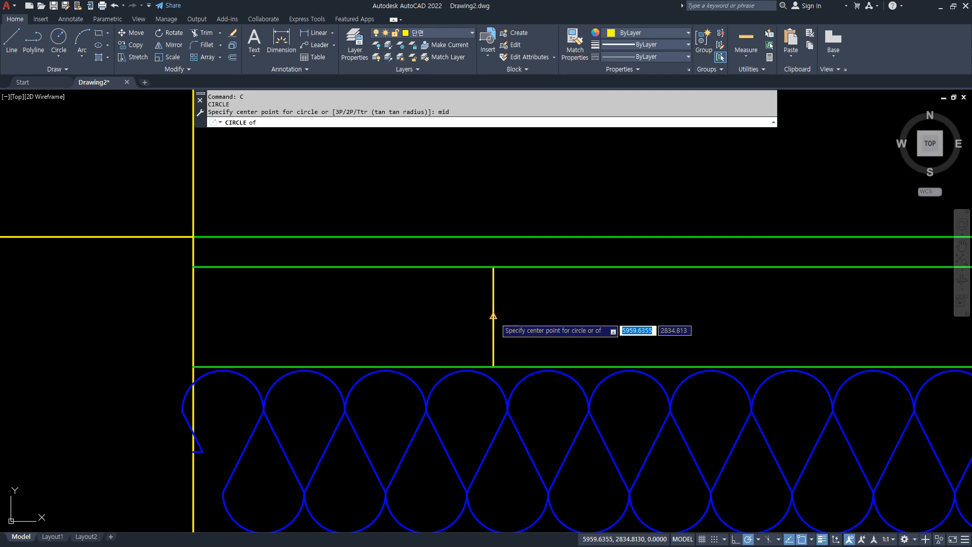
pyautogui.click(494, 318)
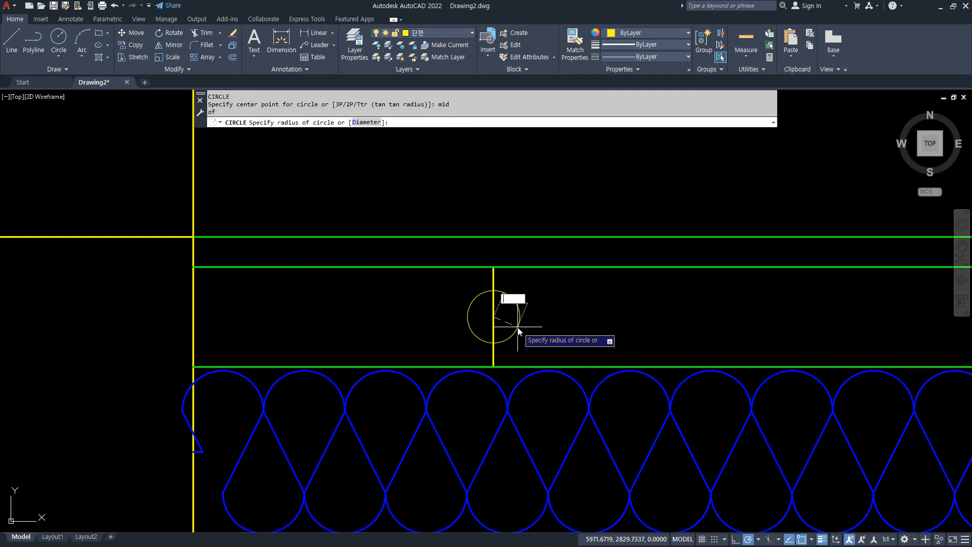
pyautogui.write('d')
pyautogui.press('space')
pyautogui.press('Return')
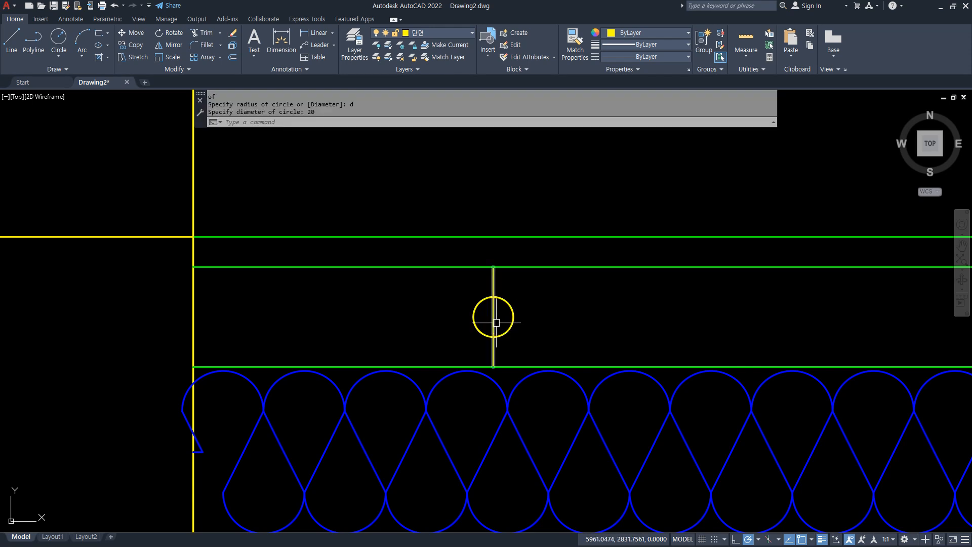
pyautogui.write('e')
pyautogui.press('space')
# Set the overall scale of dimension style ISO-25 to 40.
pyautogui.write('d')
pyautogui.press('space')
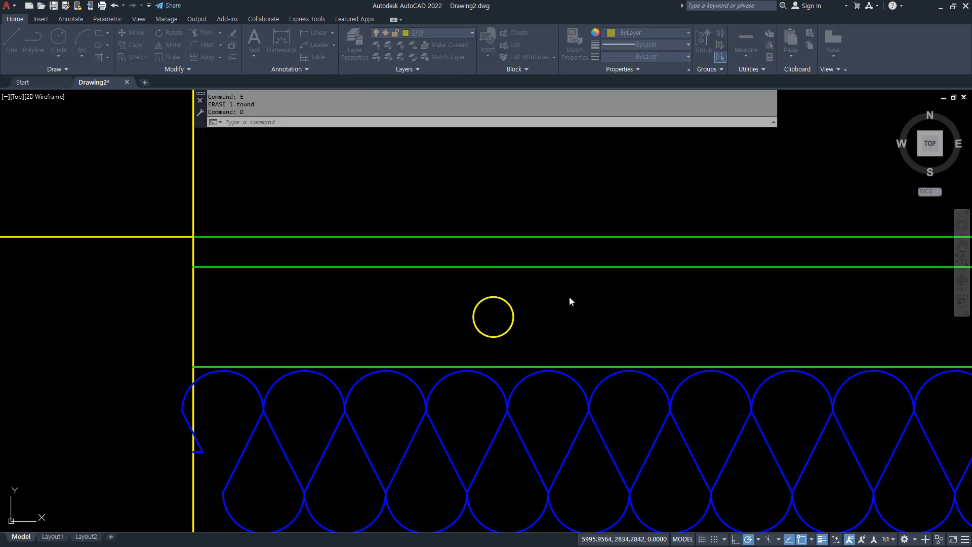
pyautogui.press('Return')
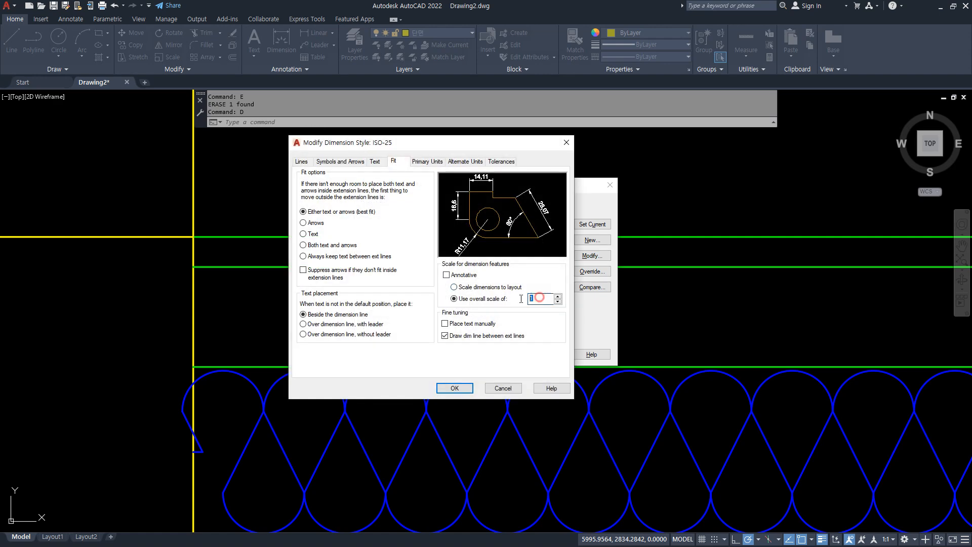
pyautogui.click(455, 389)
pyautogui.click(547, 354)
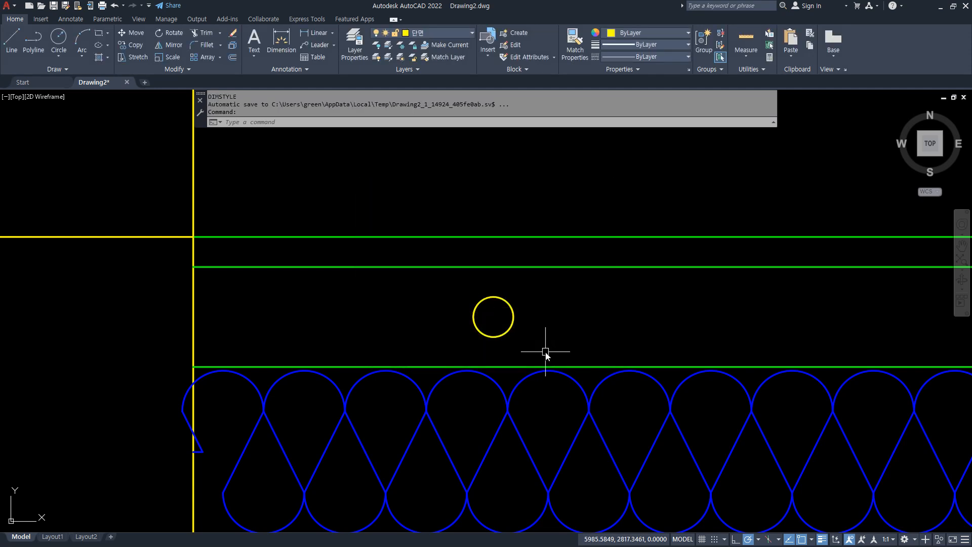
# Add a center mark to the 20-diameter circle and put its lines on layer 중심.
pyautogui.press('Return')
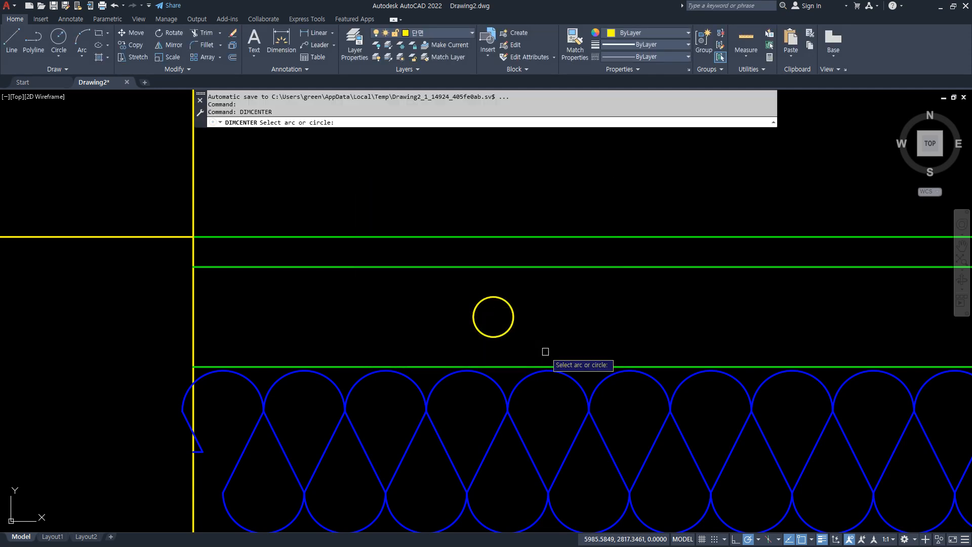
pyautogui.click(508, 335)
pyautogui.click(506, 324)
pyautogui.click(492, 308)
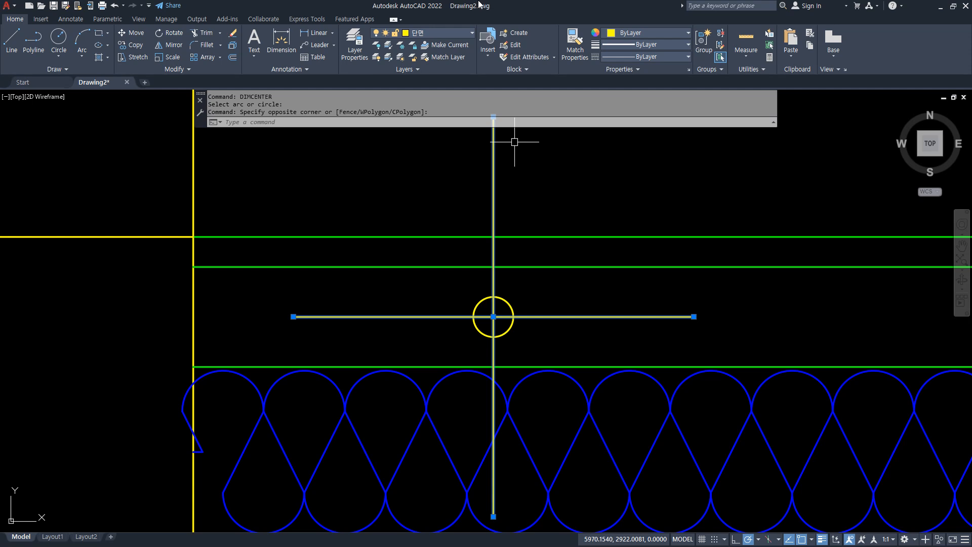
pyautogui.click(454, 32)
pyautogui.click(431, 107)
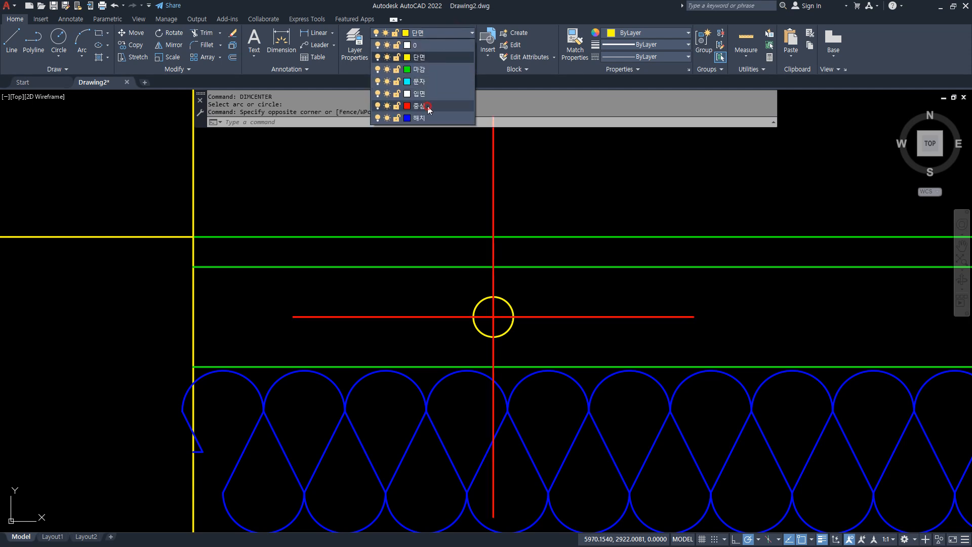
# Group the circle with its red center mark lines.
pyautogui.press('Escape')
pyautogui.press('Escape')
pyautogui.write('g')
pyautogui.press('Return')
pyautogui.click(529, 329)
pyautogui.click(449, 292)
pyautogui.press('Return')
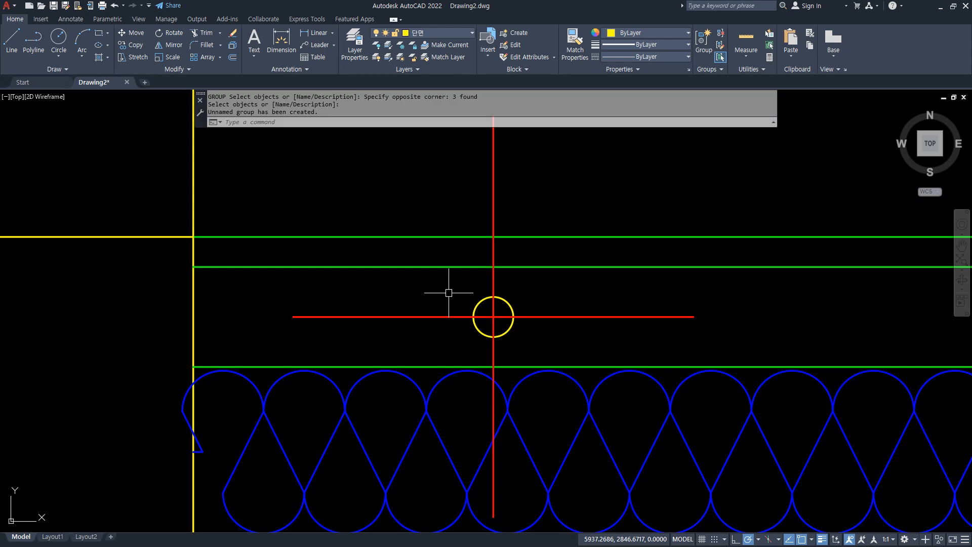
# Copy the grouped pipe symbol from its center as a horizontal array of 15 items spaced 300 apart along the floor.
pyautogui.write('cp')
pyautogui.press('Return')
pyautogui.click(492, 317)
pyautogui.press('Return')
pyautogui.click(493, 317)
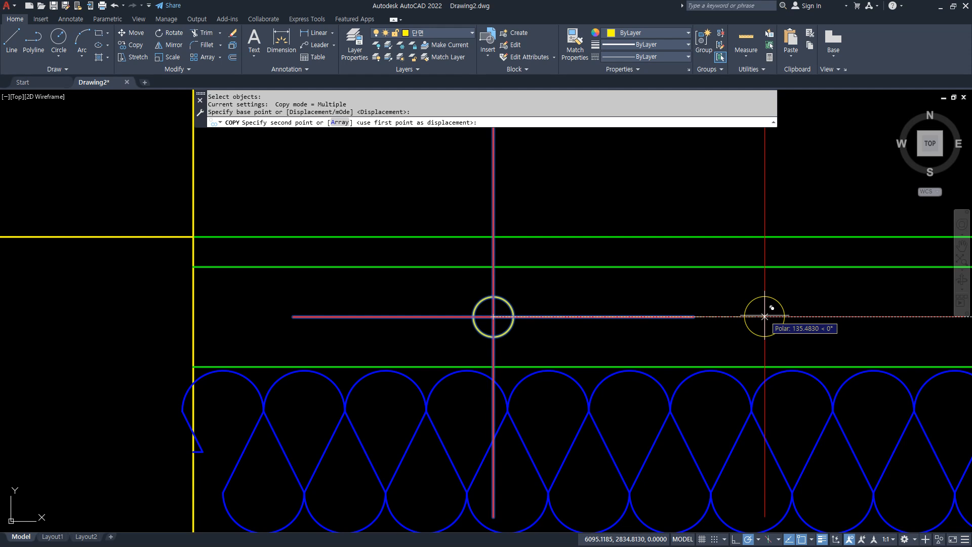
pyautogui.write('a')
pyautogui.press('Return')
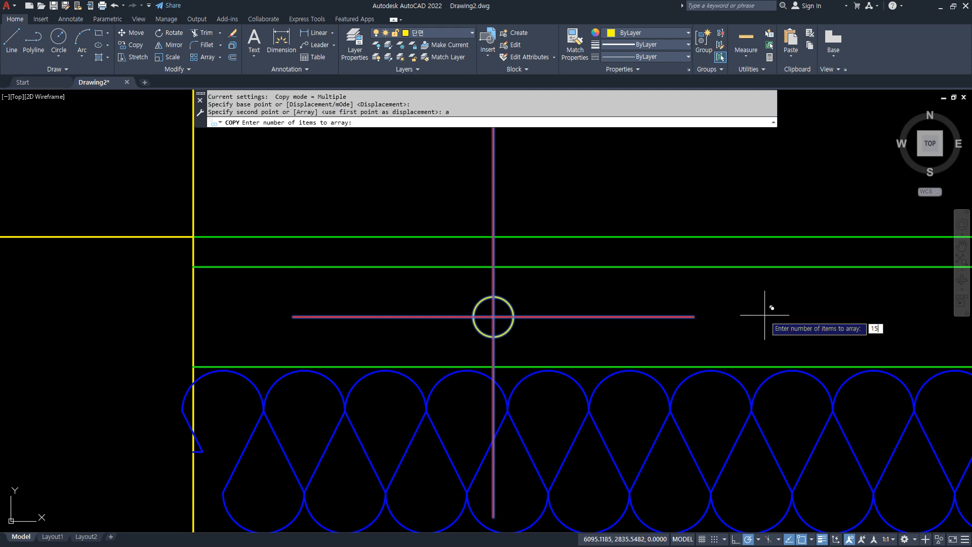
pyautogui.press('Return')
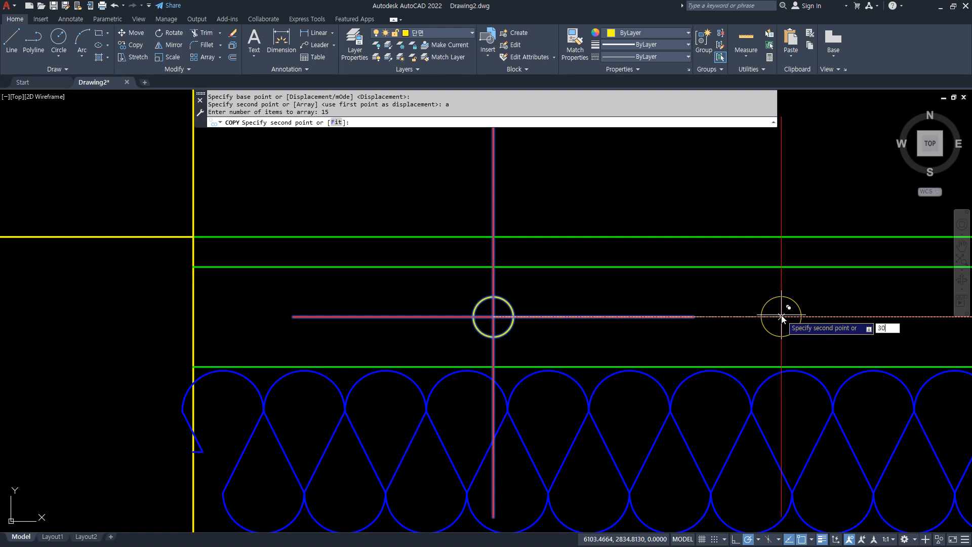
pyautogui.press('Return')
pyautogui.press('Return')
# Examine the row of pipe symbols along the floor, from its far end back to the wall.
pyautogui.scroll(-5, 782, 320)
pyautogui.moveTo(833, 335); pyautogui.dragTo(383, 317, button='middle')
pyautogui.scroll(-1, 383, 317)
pyautogui.moveTo(646, 294); pyautogui.dragTo(499, 312, button='middle')
pyautogui.scroll(2, 499, 310)
pyautogui.moveTo(244, 369)
pyautogui.mouseDown(button='middle')
pyautogui.moveTo(456, 362)
pyautogui.moveTo(398, 361)
pyautogui.mouseUp(button='middle')
pyautogui.moveTo(214, 348); pyautogui.dragTo(268, 335, button='middle')
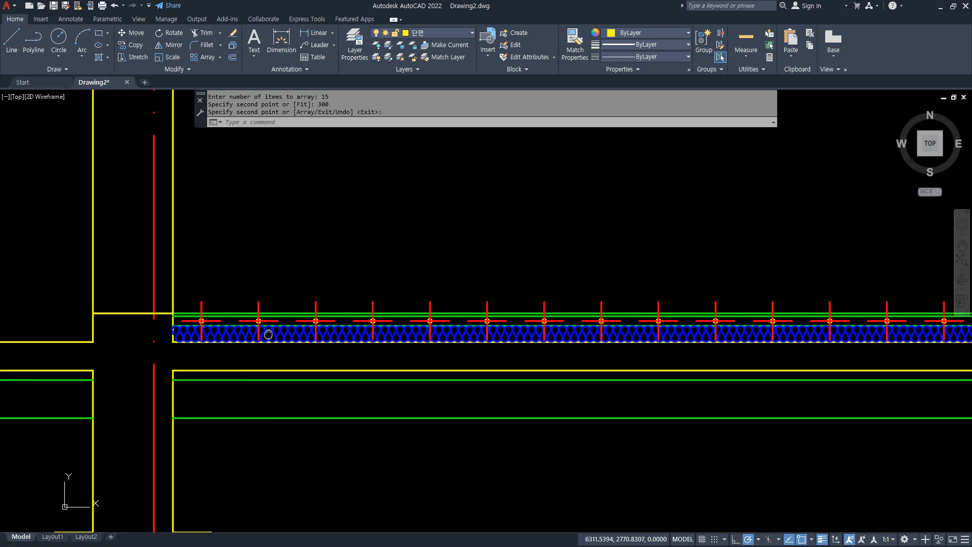
pyautogui.scroll(2, 186, 350)
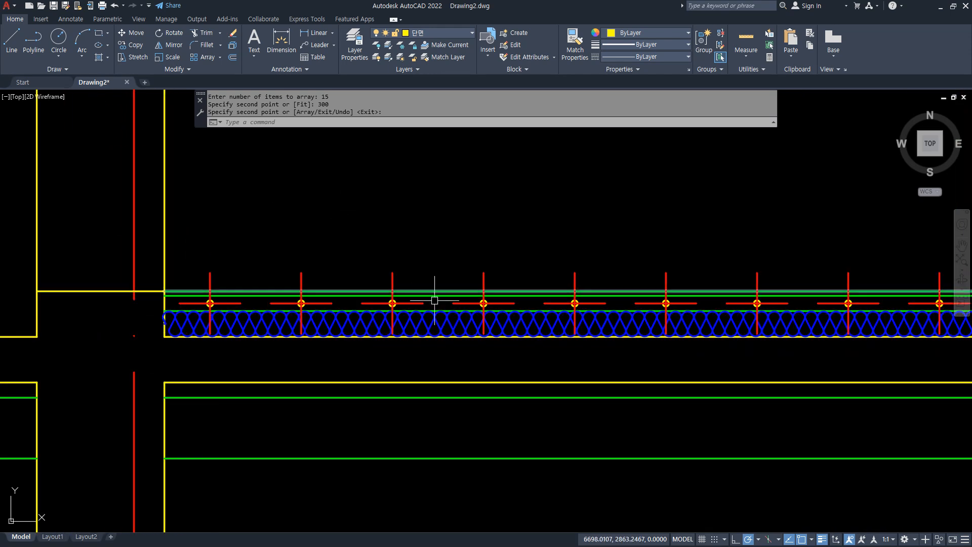
# Offset the top floor finish line 2400 upward to mark the ceiling level.
pyautogui.press('Return')
pyautogui.scroll(-10, 506, 481)
pyautogui.scroll(6, 544, 482)
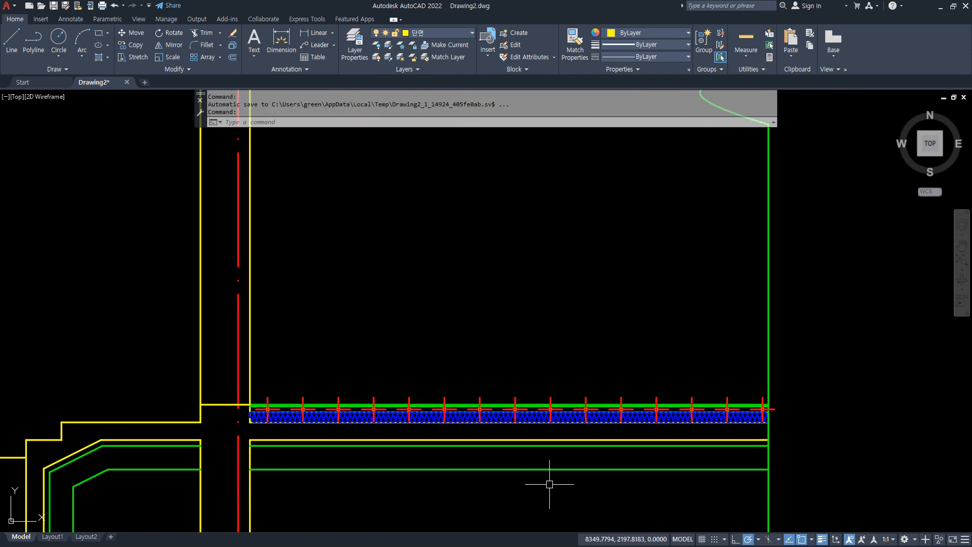
pyautogui.scroll(2, 449, 398)
pyautogui.moveTo(314, 413); pyautogui.dragTo(329, 374, button='middle')
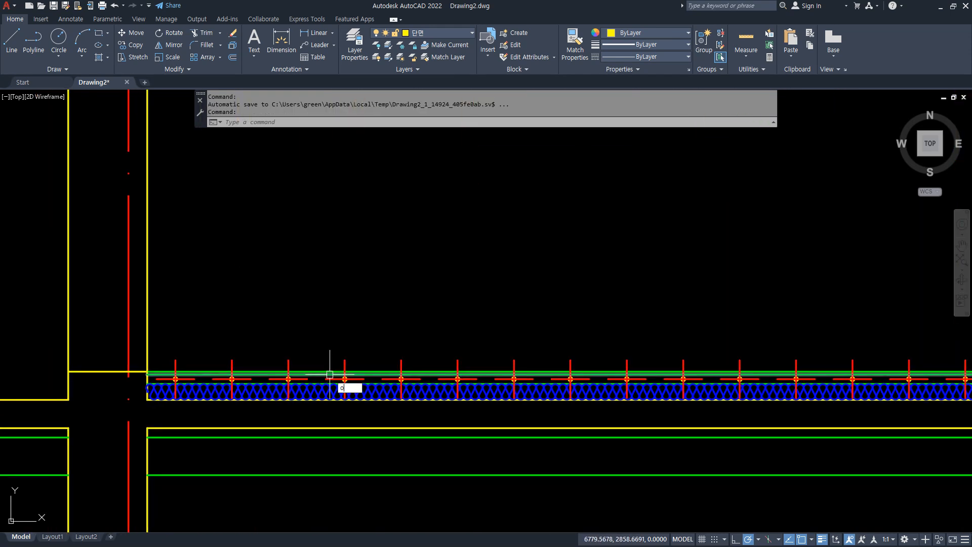
pyautogui.write('o')
pyautogui.press('Return')
pyautogui.press('Return')
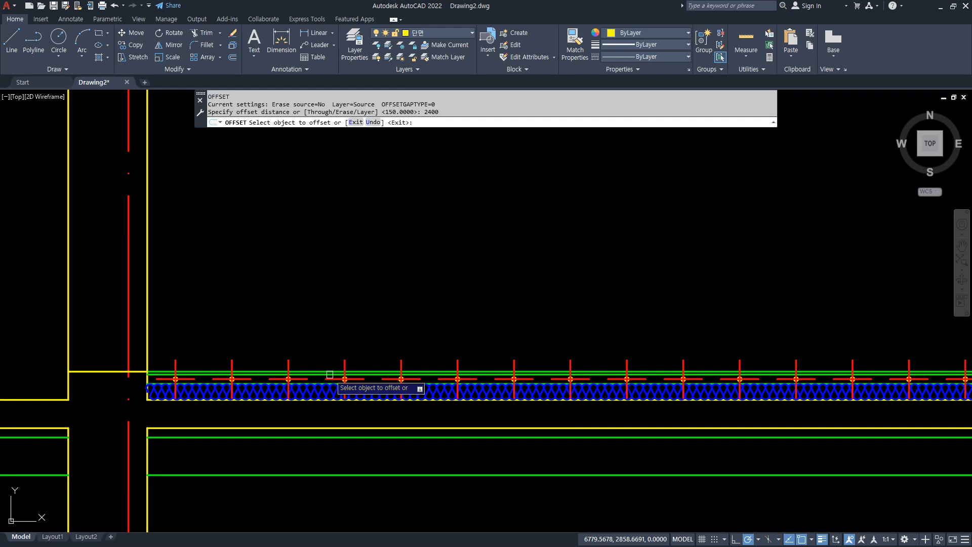
pyautogui.scroll(2, 310, 361)
pyautogui.click(312, 377)
pyautogui.click(305, 295)
pyautogui.press('Return')
# Draw a horizontal line across the wall from its inner to its outer face at the 2400 ceiling level.
pyautogui.scroll(-3, 302, 323)
pyautogui.moveTo(310, 288); pyautogui.dragTo(300, 348, button='middle')
pyautogui.scroll(1, 196, 187)
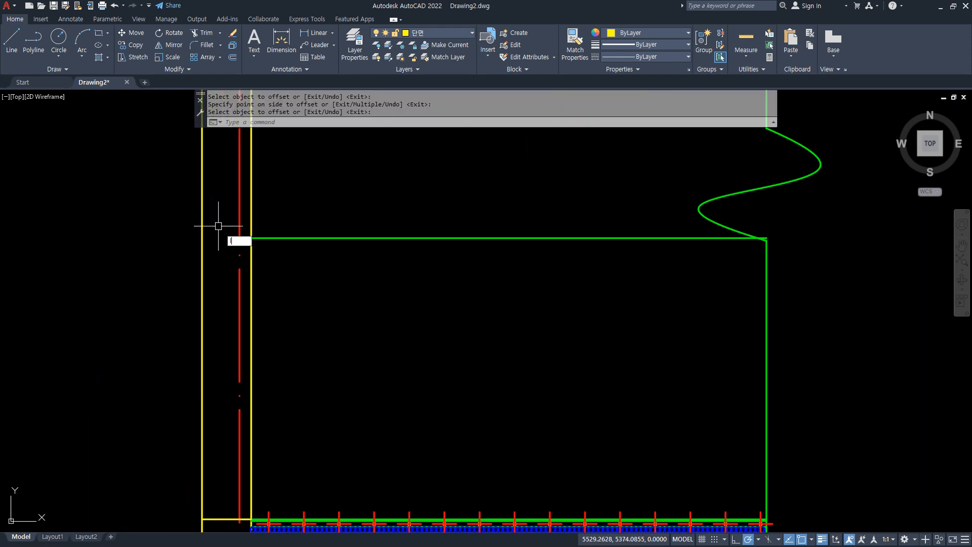
pyautogui.write('l')
pyautogui.press('Return')
pyautogui.click(251, 238)
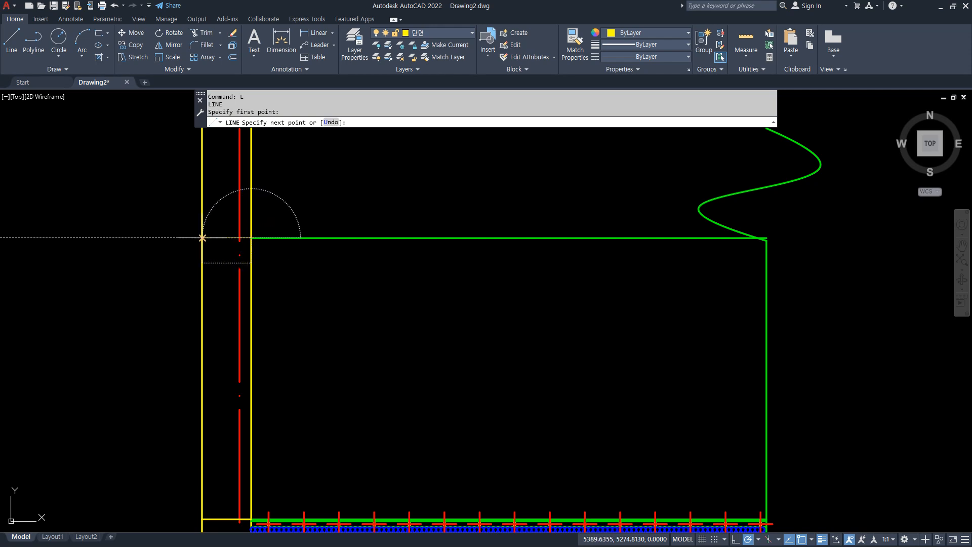
pyautogui.click(202, 238)
pyautogui.press('Return')
# Offset the top floor finish line 100 upward.
pyautogui.moveTo(275, 328); pyautogui.dragTo(196, 296, button='middle')
pyautogui.moveTo(211, 336); pyautogui.dragTo(208, 325, button='middle')
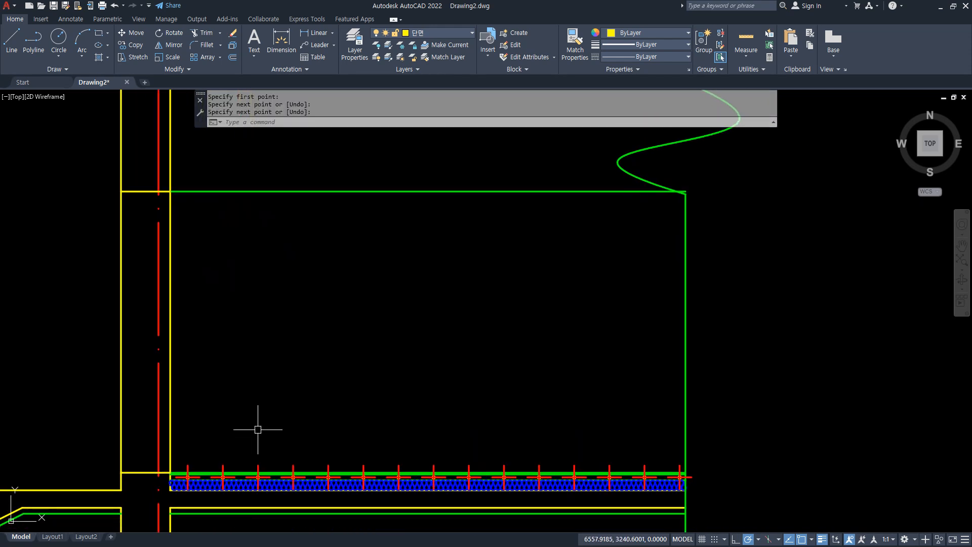
pyautogui.write('o')
pyautogui.press('Return')
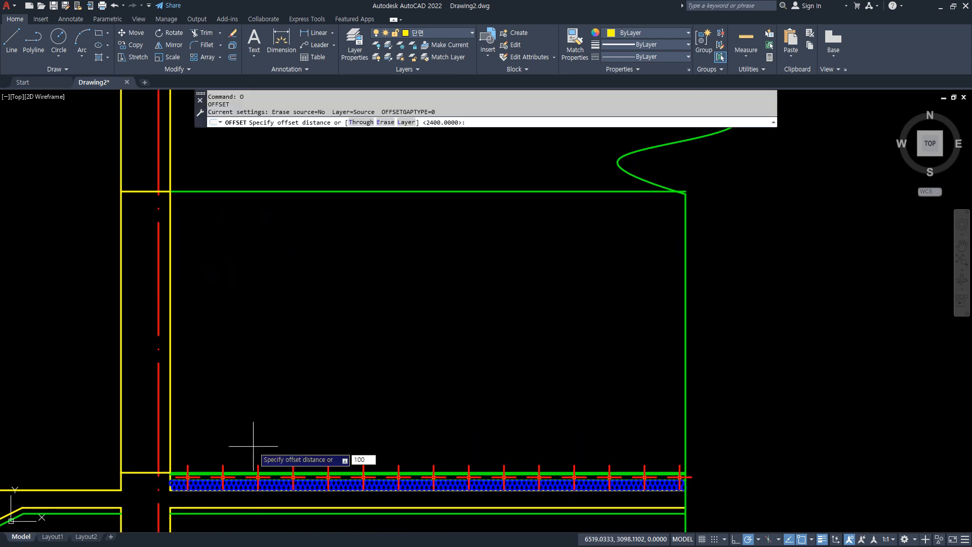
pyautogui.write('100')
pyautogui.press('Return')
pyautogui.scroll(8, 238, 453)
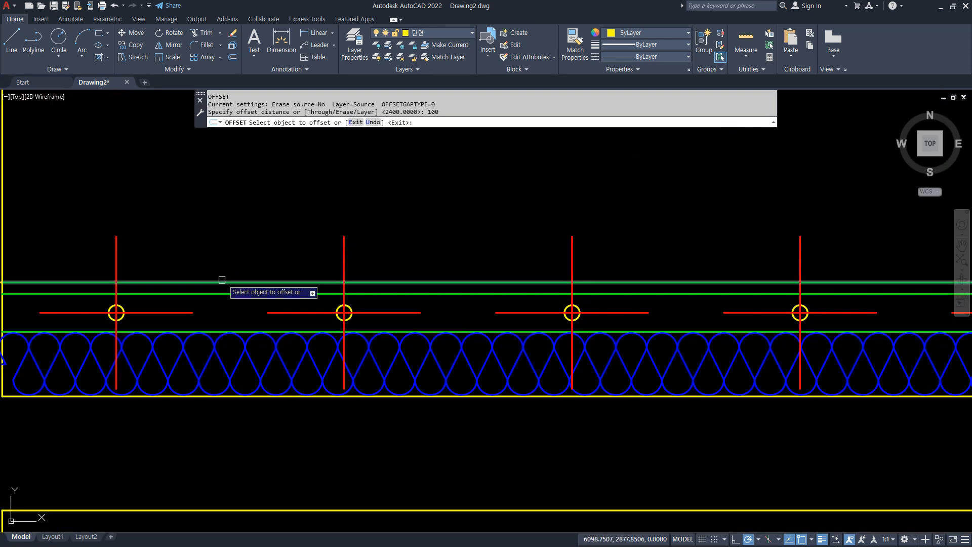
pyautogui.click(222, 279)
pyautogui.click(236, 222)
pyautogui.press('Return')
# Move the new line 100 above the floor finish to the white layer.
pyautogui.moveTo(186, 234); pyautogui.dragTo(295, 259, button='middle')
pyautogui.click(291, 234)
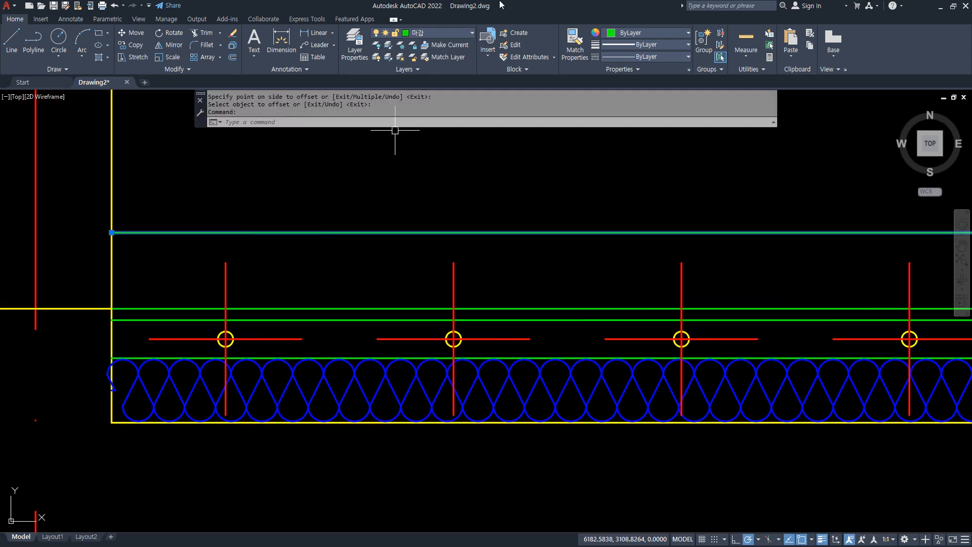
pyautogui.click(449, 33)
pyautogui.click(434, 90)
pyautogui.press('Escape')
pyautogui.press('Escape')
# Draw a 36 x 36 square below the ceiling line, starting where that line meets the inner wall face.
pyautogui.scroll(-8, 341, 254)
pyautogui.moveTo(320, 171); pyautogui.dragTo(293, 442, button='middle')
pyautogui.scroll(4, 313, 318)
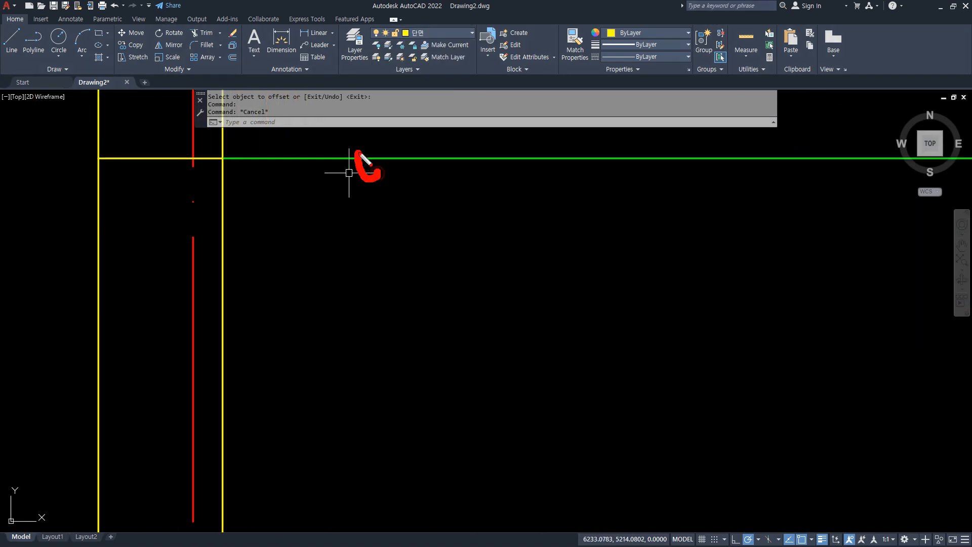
pyautogui.moveTo(243, 156); pyautogui.dragTo(252, 213, button='middle')
pyautogui.scroll(4, 232, 214)
pyautogui.write('r')
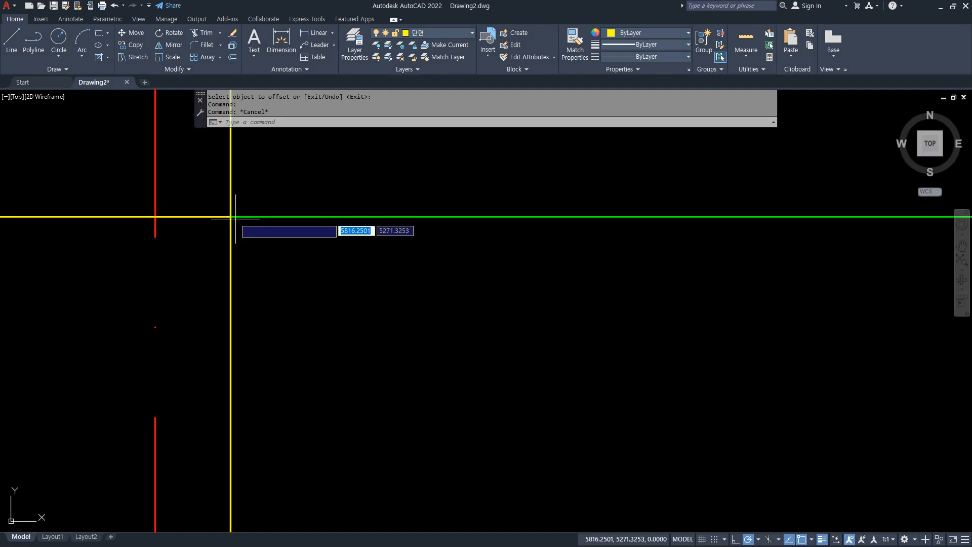
pyautogui.write('rec')
pyautogui.press('Return')
pyautogui.click(231, 217)
pyautogui.press('F8')
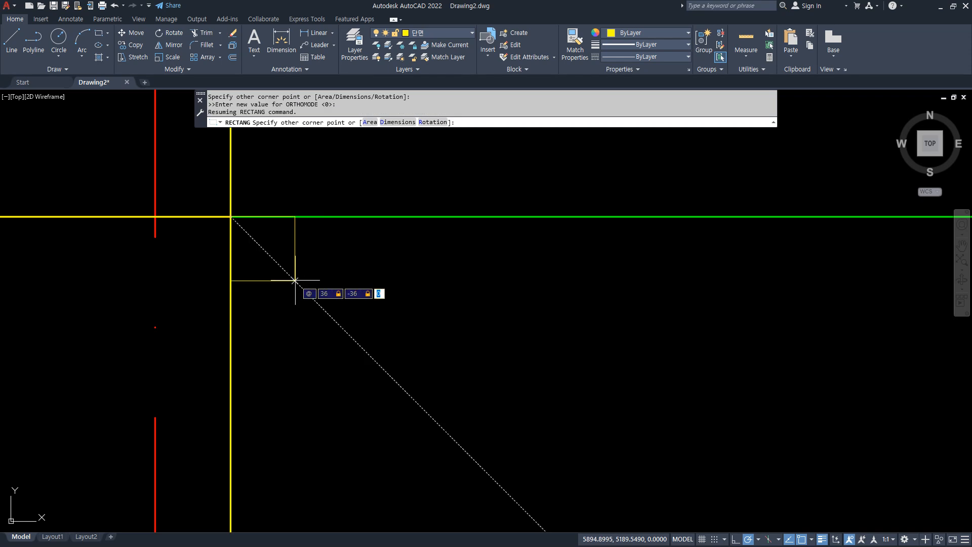
pyautogui.press('Return')
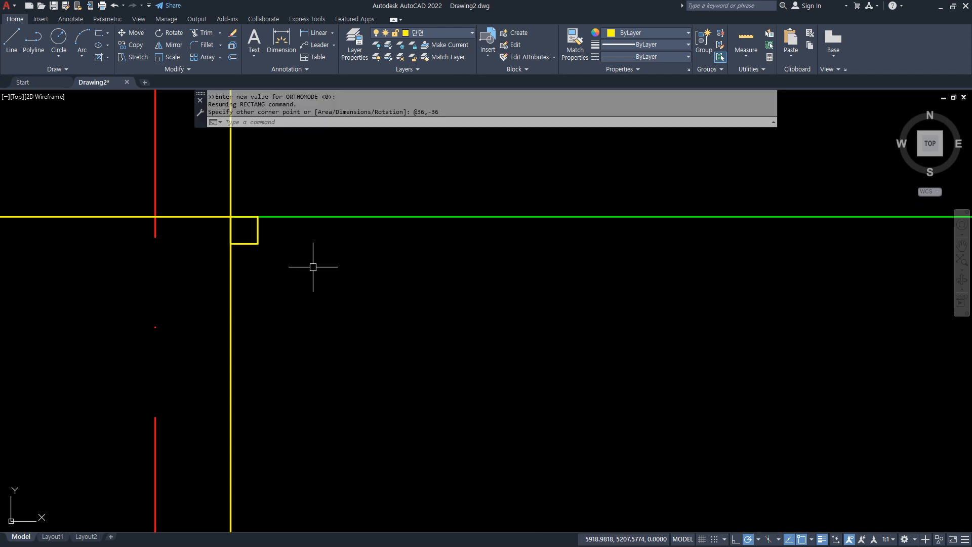
# Copy the ceiling line from the 36 square's upper wall-side corner to its opposite lower corner.
pyautogui.scroll(2, 309, 263)
pyautogui.press('Return')
pyautogui.click(265, 190)
pyautogui.press('Return')
pyautogui.click(184, 190)
pyautogui.click(226, 232)
pyautogui.press('Return')
# Draw a diagonal across the 36 square and put it on the blue layer.
pyautogui.write('l')
pyautogui.press('Return')
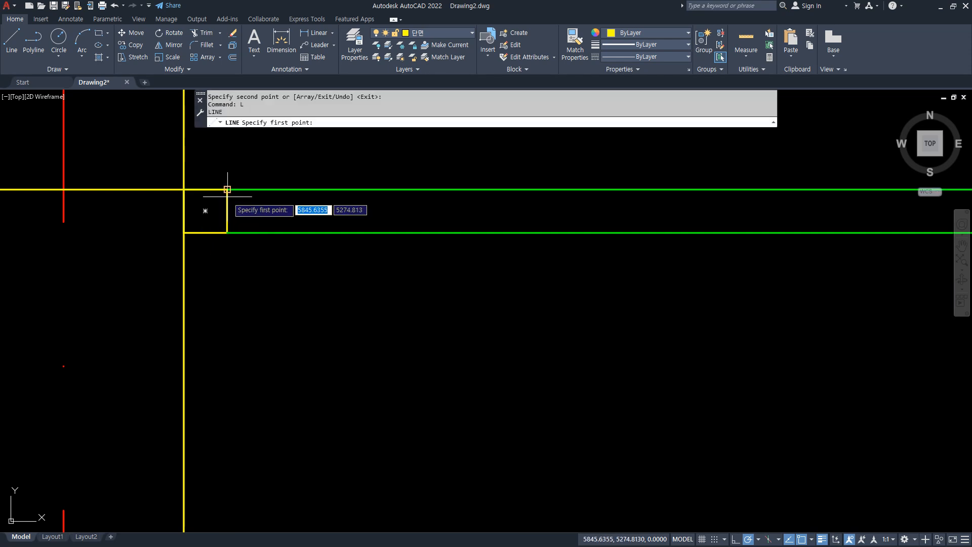
pyautogui.click(227, 233)
pyautogui.click(185, 190)
pyautogui.press('Escape')
pyautogui.click(200, 205)
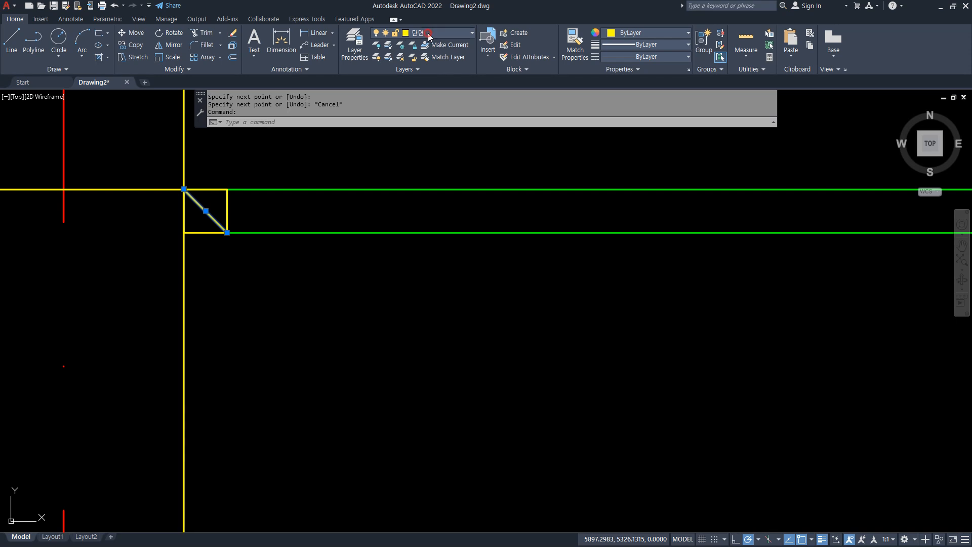
pyautogui.click(429, 35)
pyautogui.click(427, 122)
pyautogui.press('Escape')
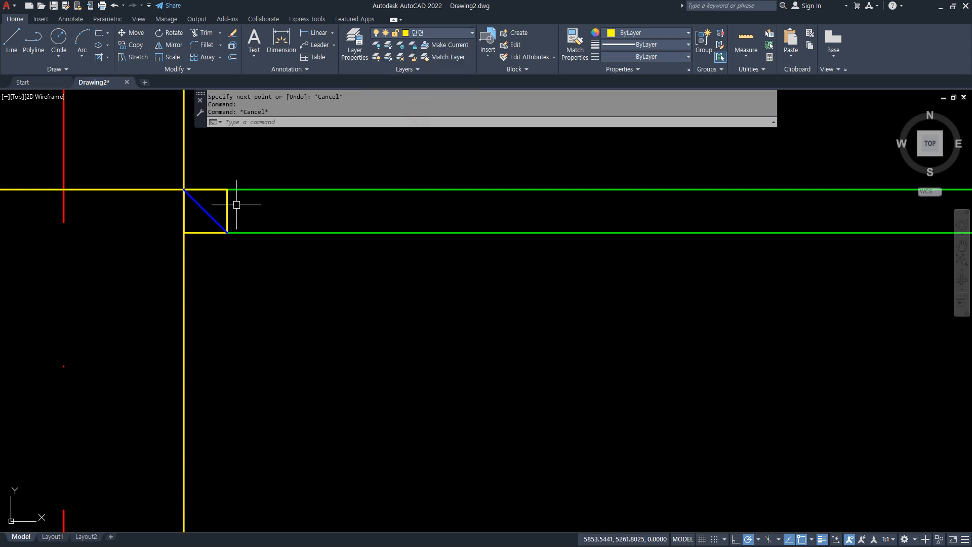
# Offset the original ceiling line 10 upward.
pyautogui.moveTo(236, 204); pyautogui.dragTo(246, 267, button='middle')
pyautogui.write('o')
pyautogui.press('Return')
pyautogui.write('10')
pyautogui.press('Return')
pyautogui.click(291, 252)
pyautogui.click(286, 210)
pyautogui.press('Return')
# Draw a 45 x 45 square upward from the wall end of the 10 offset line.
pyautogui.write('rec')
pyautogui.press('Return')
pyautogui.click(193, 237)
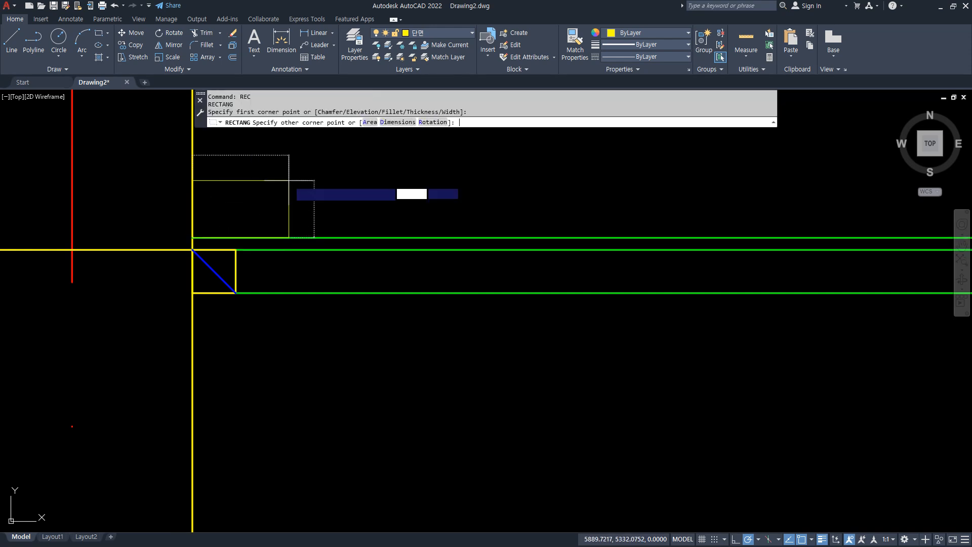
pyautogui.write('@45')
pyautogui.press('Tab')
pyautogui.write('45')
pyautogui.press('Return')
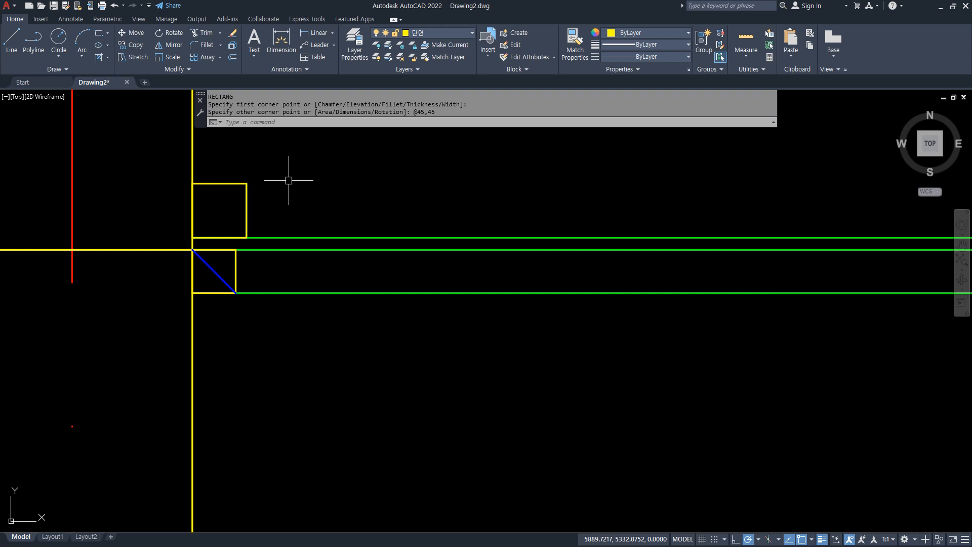
# Draw a diagonal across the 45 square and match its properties to the blue diagonal of the 36 square.
pyautogui.write('L')
pyautogui.press('Return')
pyautogui.click(193, 237)
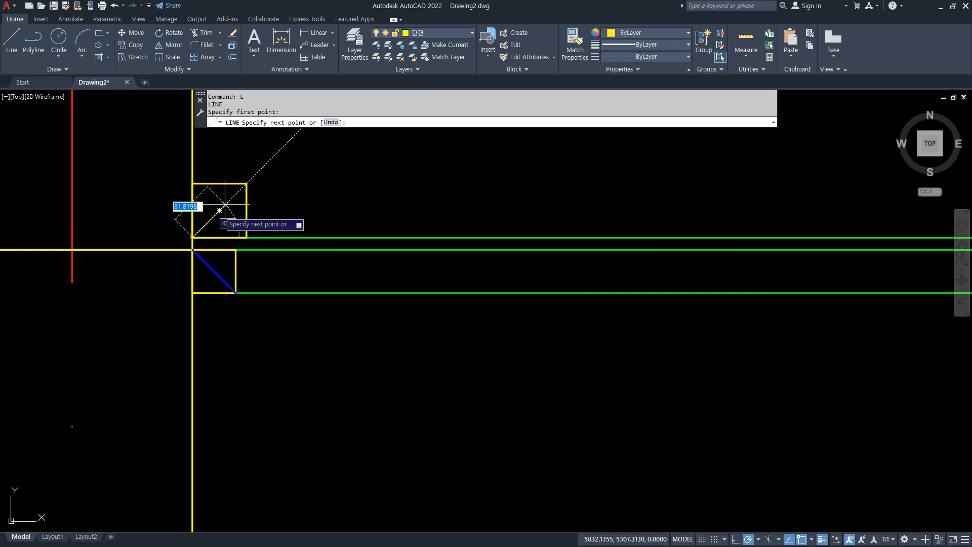
pyautogui.click(246, 184)
pyautogui.press('Return')
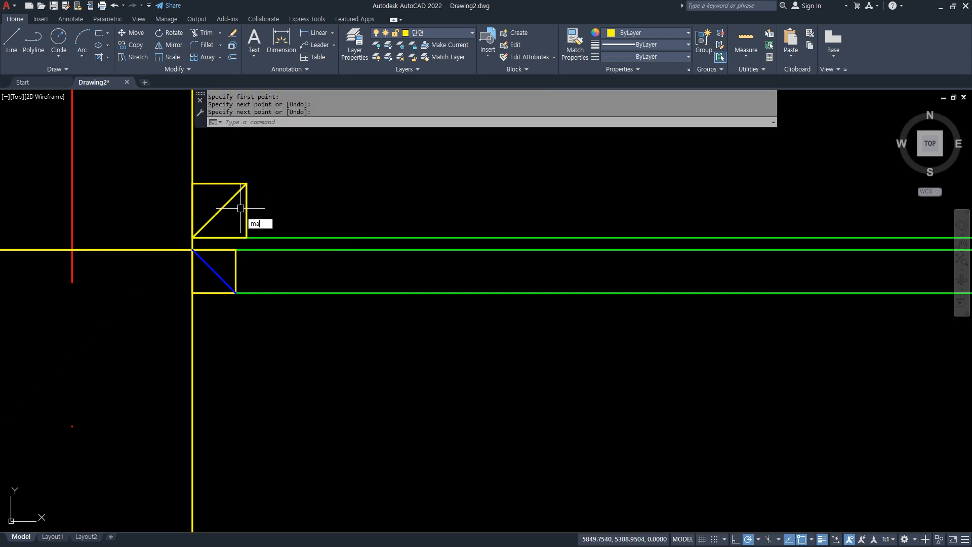
pyautogui.write('ma')
pyautogui.press('Return')
pyautogui.click(214, 270)
pyautogui.click(210, 220)
# Copy the line under the 45 square from the square's lower wall-side corner to its opposite upper corner.
pyautogui.write('c')
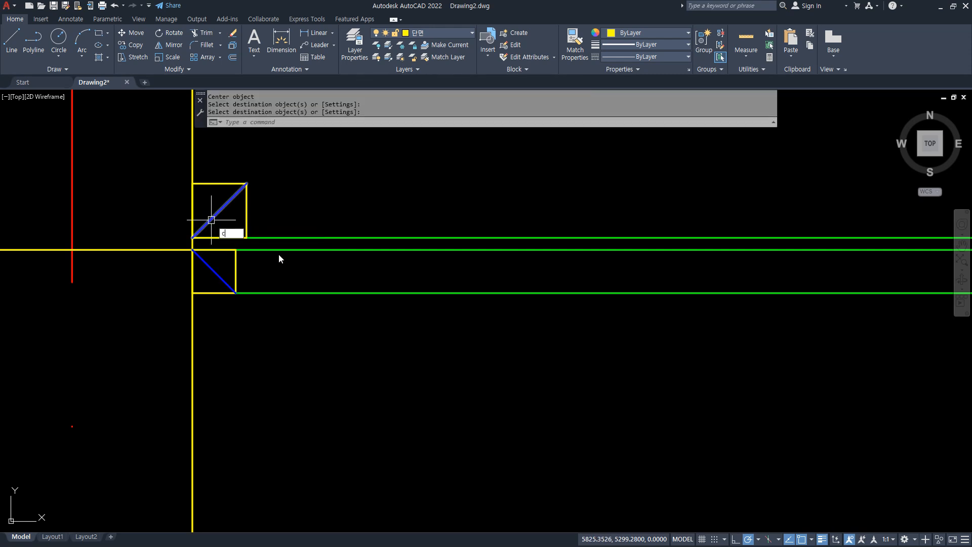
pyautogui.write('p')
pyautogui.press('Return')
pyautogui.click(279, 237)
pyautogui.press('Return')
pyautogui.click(193, 238)
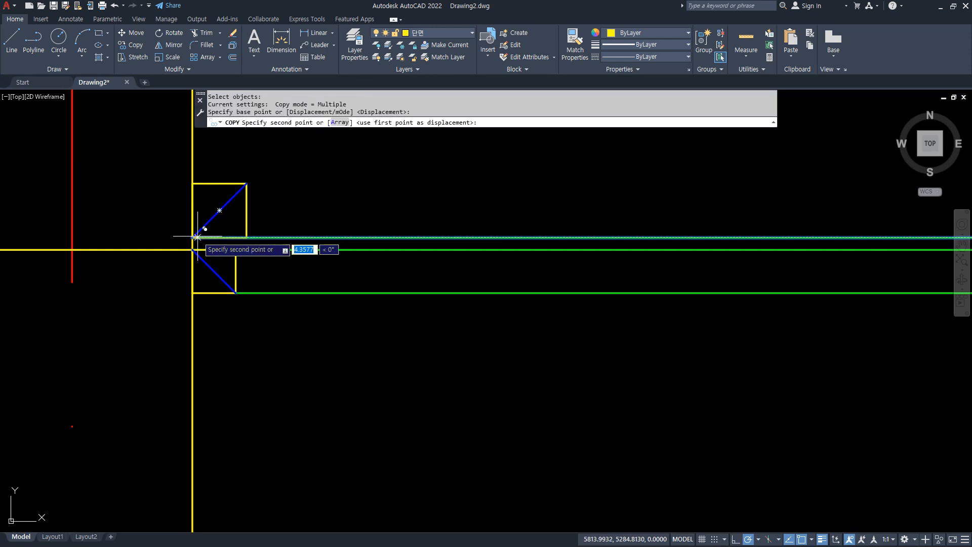
pyautogui.click(247, 183)
pyautogui.press('Escape')
# Move the uppermost and lowermost ceiling lines to the white layer.
pyautogui.click(323, 183)
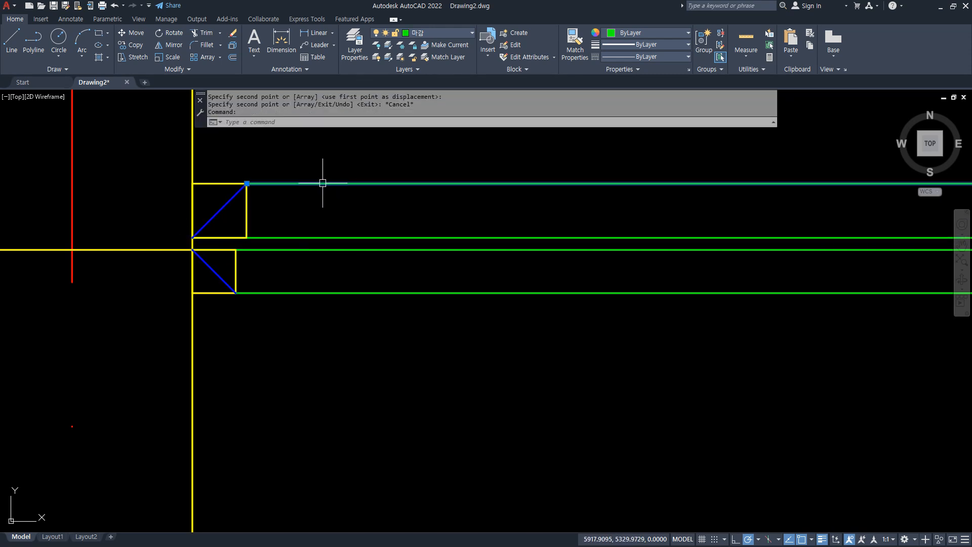
pyautogui.click(319, 279)
pyautogui.click(297, 307)
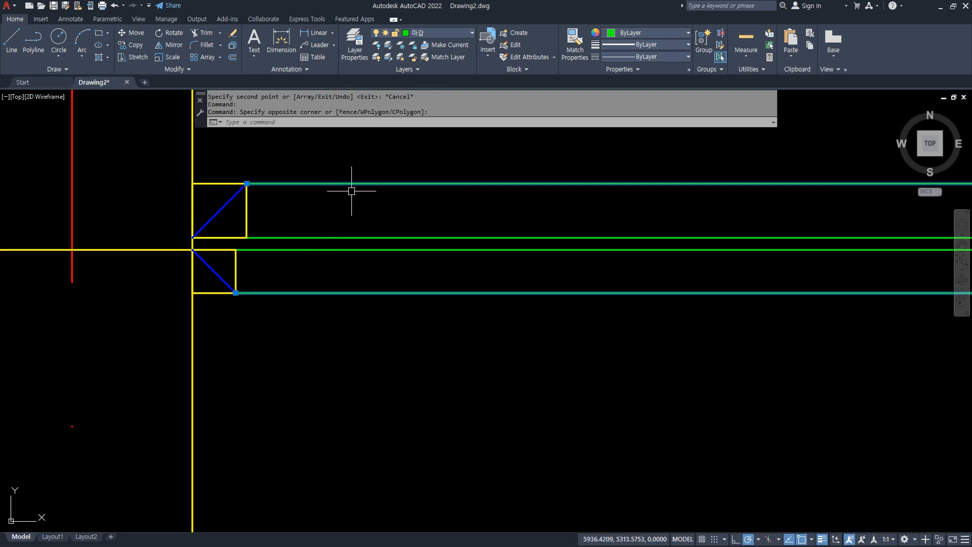
pyautogui.click(444, 34)
pyautogui.click(428, 91)
pyautogui.press('Escape')
pyautogui.press('Escape')
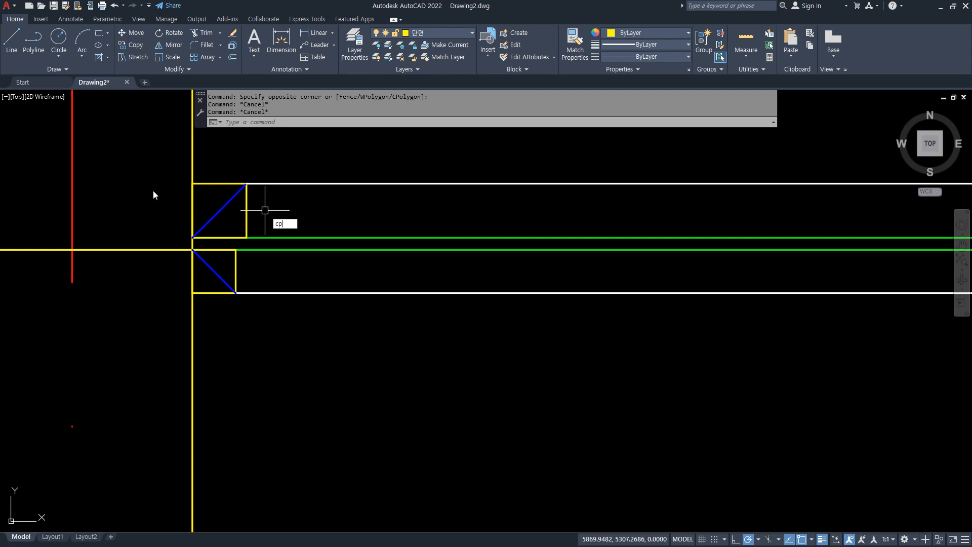
# Copy the 45 square with its diagonal as a horizontal array of 13 items spaced 450 apart.
pyautogui.write('cp')
pyautogui.press('Return')
pyautogui.click(158, 156)
pyautogui.click(261, 237)
pyautogui.press('Return')
pyautogui.click(196, 239)
pyautogui.write('a')
pyautogui.press('Return')
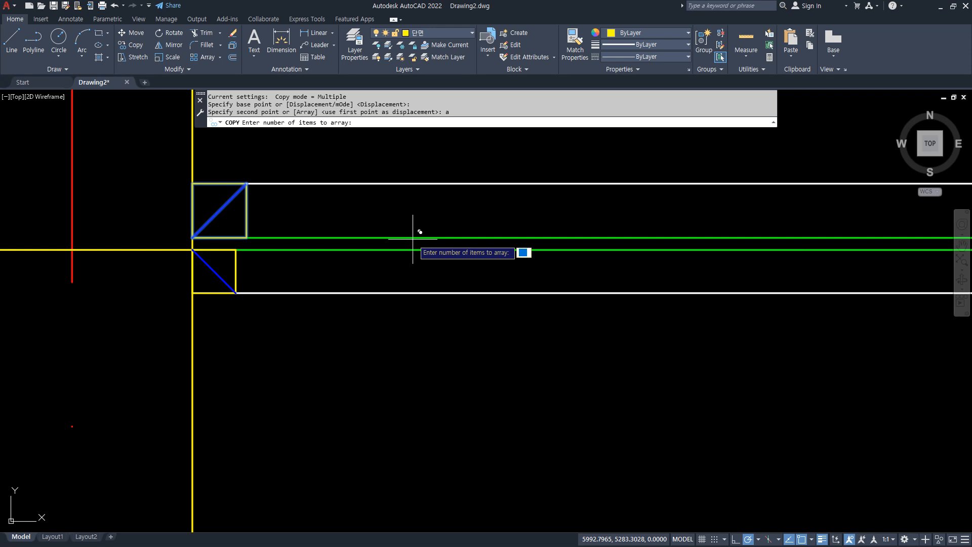
pyautogui.write('13')
pyautogui.press('Return')
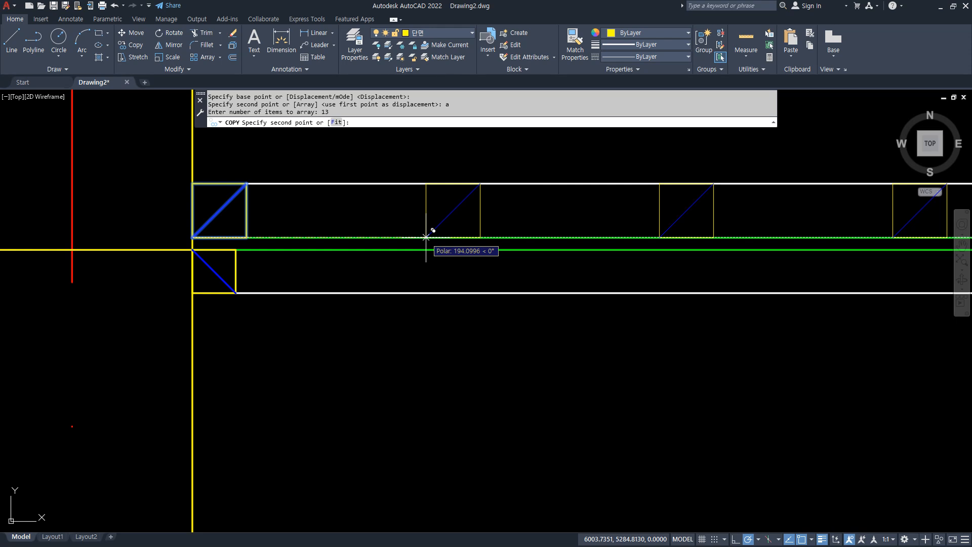
pyautogui.press('Return')
pyautogui.press('Return')
# Erase the arrayed ceiling squares that lie beyond the break line.
pyautogui.scroll(-6, 426, 246)
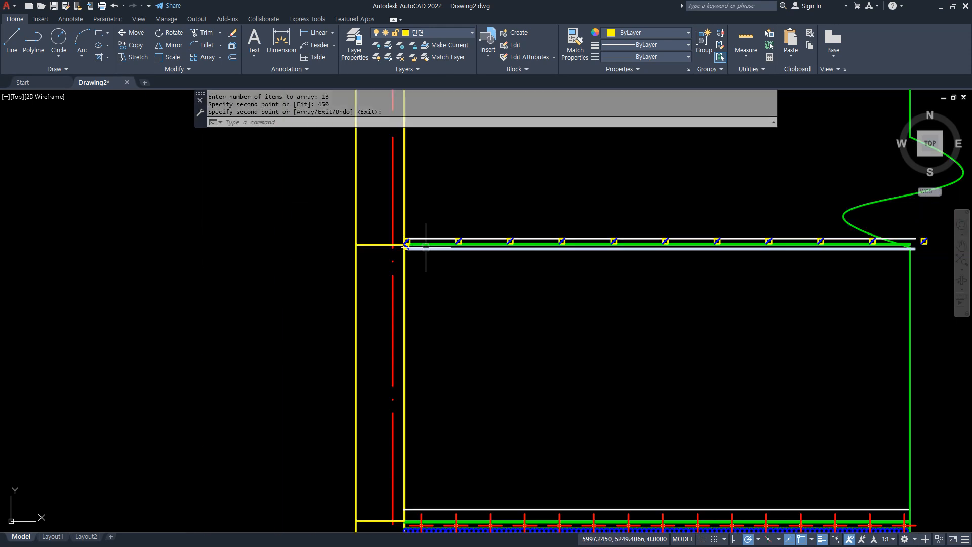
pyautogui.scroll(3, 762, 232)
pyautogui.moveTo(712, 244); pyautogui.dragTo(491, 238, button='middle')
pyautogui.click(749, 294)
pyautogui.write('e')
pyautogui.press('Return')
# Trim the ceiling lines that extend past the break line.
pyautogui.scroll(2, 443, 270)
pyautogui.write('tr')
pyautogui.press('Return')
pyautogui.click(416, 319)
pyautogui.moveTo(417, 318)
pyautogui.mouseDown()
pyautogui.moveTo(404, 278)
pyautogui.moveTo(373, 241)
pyautogui.mouseUp()
pyautogui.press('Return')
pyautogui.scroll(-3, 457, 274)
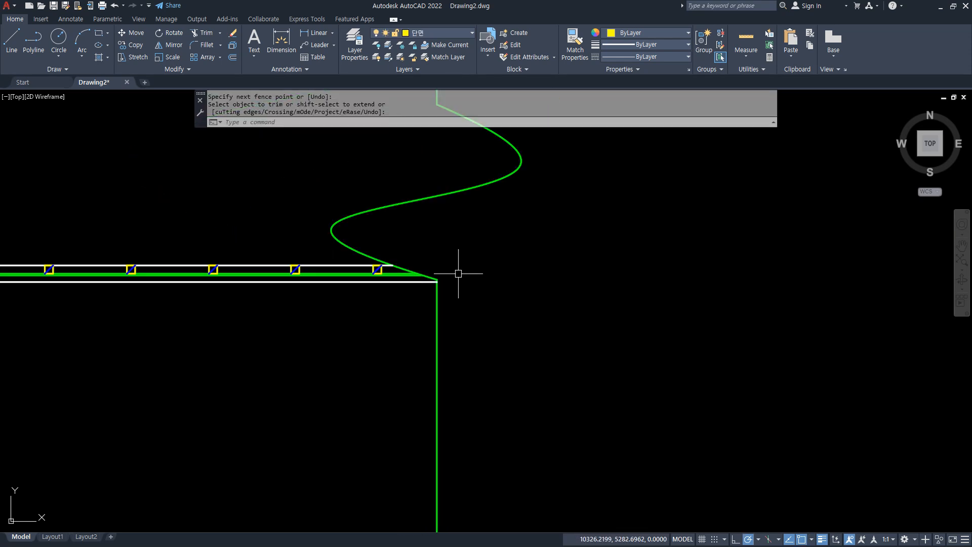
# Draw a 150 x 2400 rectangle in the empty space outside the wall.
pyautogui.scroll(-1, 96, 316)
pyautogui.moveTo(178, 331)
pyautogui.mouseDown(button='middle')
pyautogui.moveTo(284, 324)
pyautogui.moveTo(412, 257)
pyautogui.mouseUp(button='middle')
pyautogui.scroll(2, 329, 294)
pyautogui.scroll(-2, 355, 291)
pyautogui.moveTo(358, 288); pyautogui.dragTo(384, 304, button='middle')
pyautogui.scroll(2, 324, 289)
pyautogui.moveTo(285, 200); pyautogui.dragTo(297, 445)
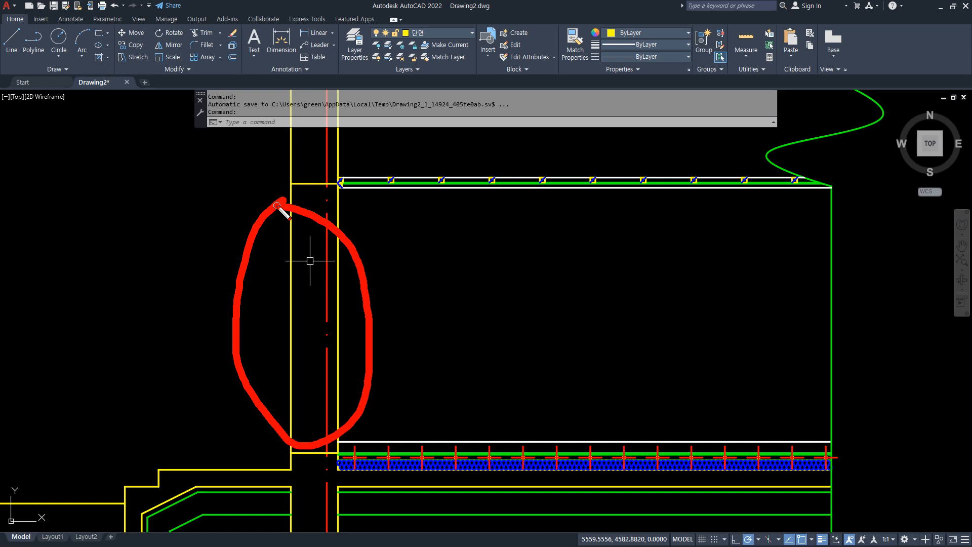
pyautogui.press('Return')
pyautogui.click(134, 444)
pyautogui.press('F8')
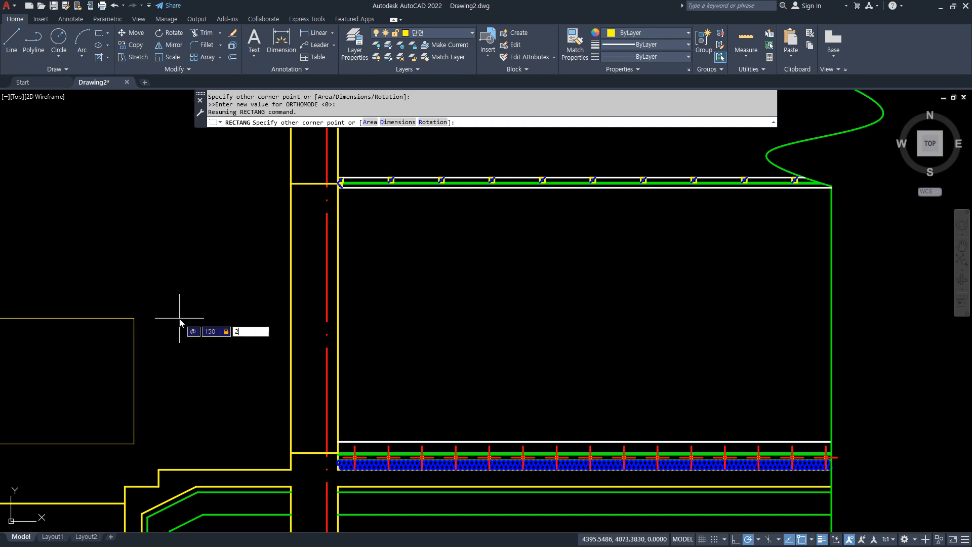
pyautogui.press('Return')
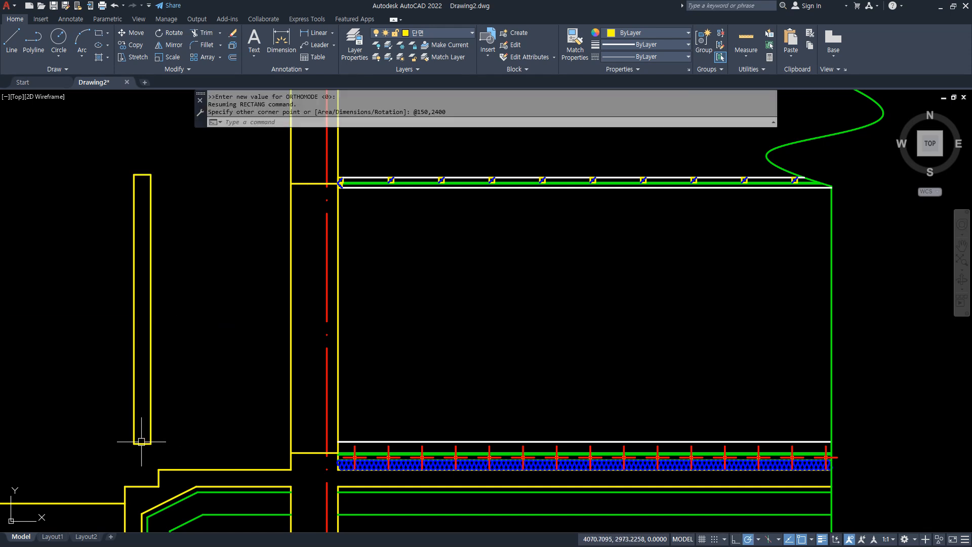
# Explode the 150 x 2400 rectangle into separate lines.
pyautogui.moveTo(232, 447); pyautogui.dragTo(213, 119)
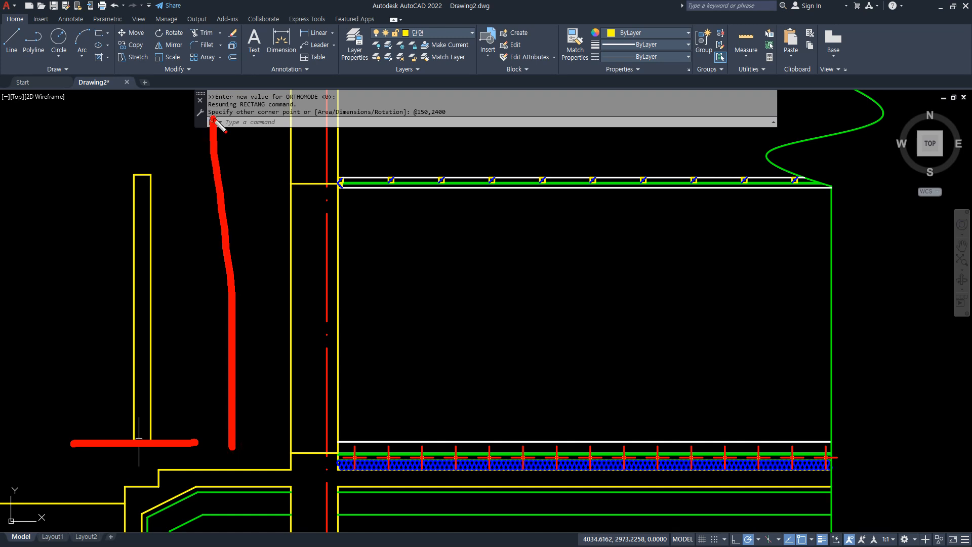
pyautogui.press('Escape')
pyautogui.write('x')
pyautogui.press('Return')
pyautogui.click(178, 152)
pyautogui.click(97, 447)
pyautogui.press('Return')
# Offset the bottom line of the exploded 150 x 2400 frame upward by 2100.
pyautogui.write('o')
pyautogui.press('Return')
pyautogui.write('210')
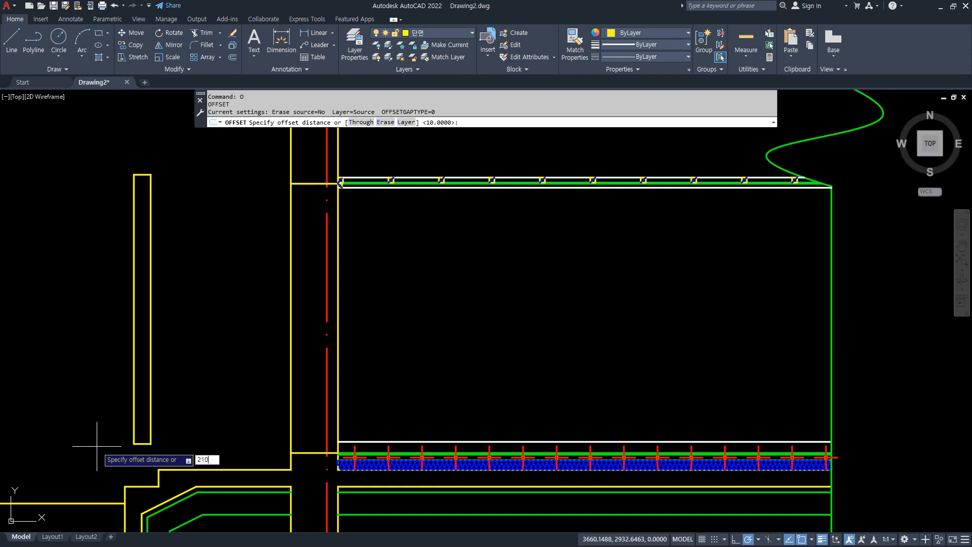
pyautogui.write('0')
pyautogui.press('Return')
pyautogui.scroll(2, 129, 446)
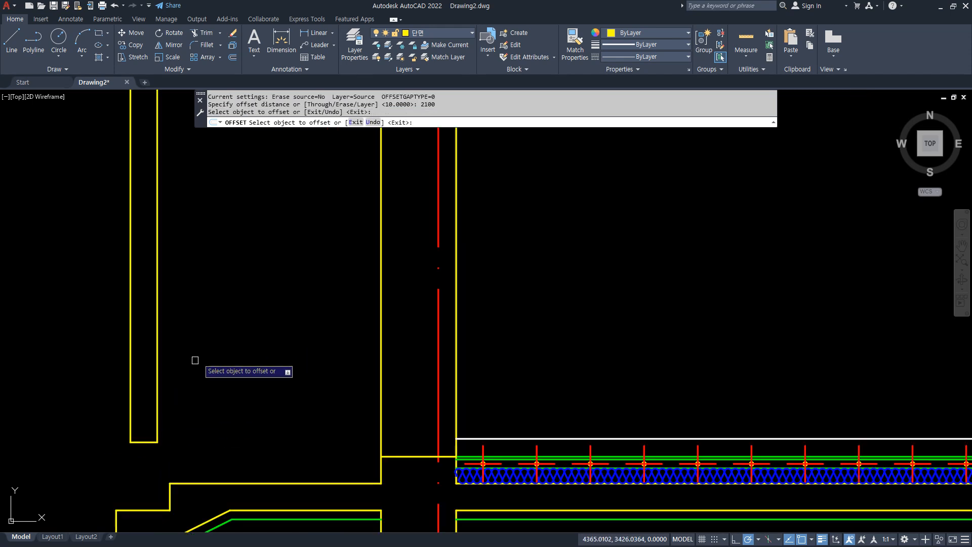
pyautogui.scroll(-2, 206, 350)
pyautogui.click(162, 444)
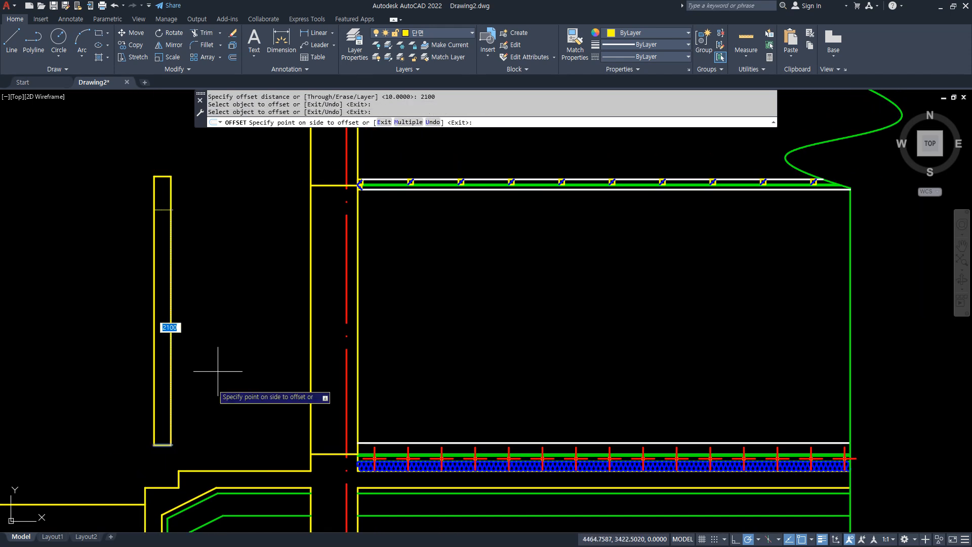
pyautogui.click(218, 372)
pyautogui.press('Return')
# Copy the whole divided frame horizontally into the empty space on its left.
pyautogui.moveTo(206, 397); pyautogui.dragTo(281, 378, button='middle')
pyautogui.write('cp')
pyautogui.press('Return')
pyautogui.click(181, 140)
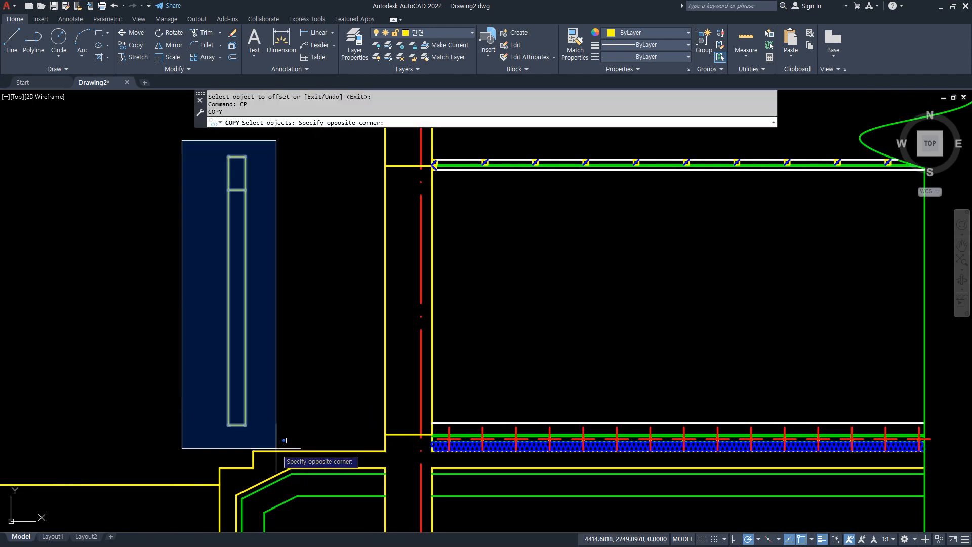
pyautogui.click(301, 474)
pyautogui.press('Return')
pyautogui.click(314, 373)
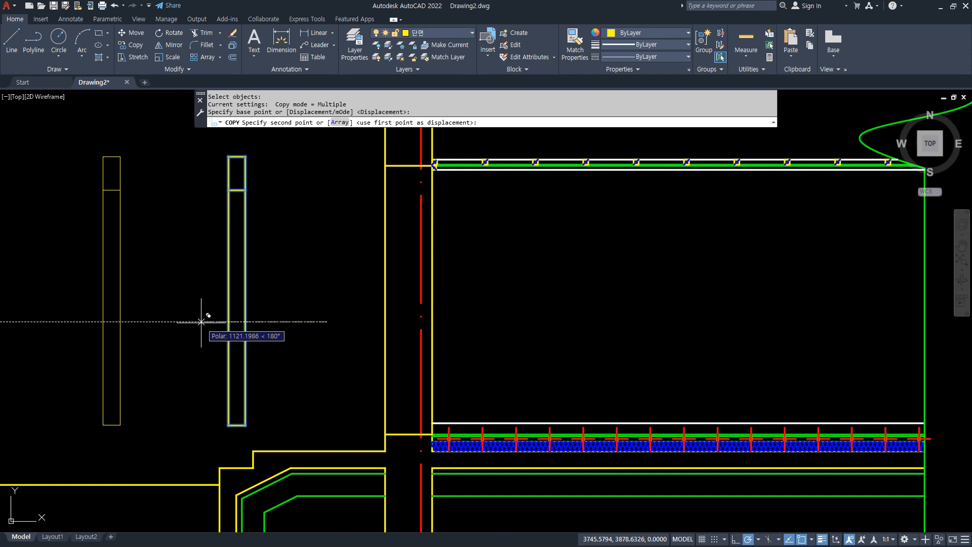
pyautogui.click(192, 310)
pyautogui.press('Escape')
# Erase the horizontal divider line inside the copied frame.
pyautogui.click(83, 181)
pyautogui.click(162, 213)
pyautogui.write('e')
pyautogui.press('Return')
# Offset the bottom and top lines of the copied frame inward by 45.
pyautogui.write('o')
pyautogui.press('Return')
pyautogui.write('45')
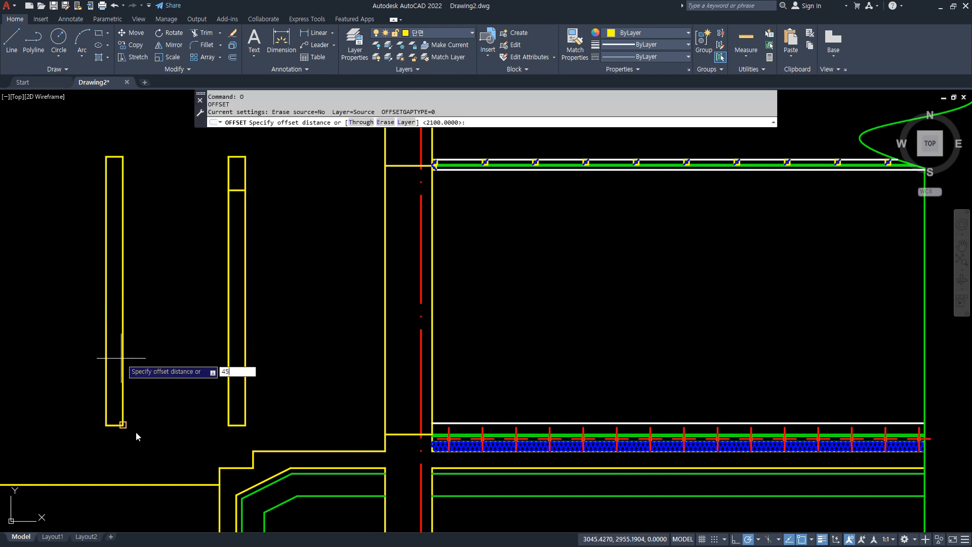
pyautogui.press('Return')
pyautogui.scroll(2, 115, 394)
pyautogui.click(111, 444)
pyautogui.click(193, 352)
pyautogui.scroll(-3, 173, 403)
pyautogui.scroll(3, 147, 263)
pyautogui.click(138, 266)
pyautogui.click(132, 340)
pyautogui.press('Return')
# Trim the copied frame's long side lines between the two 45-thick end bands.
pyautogui.scroll(-3, 187, 393)
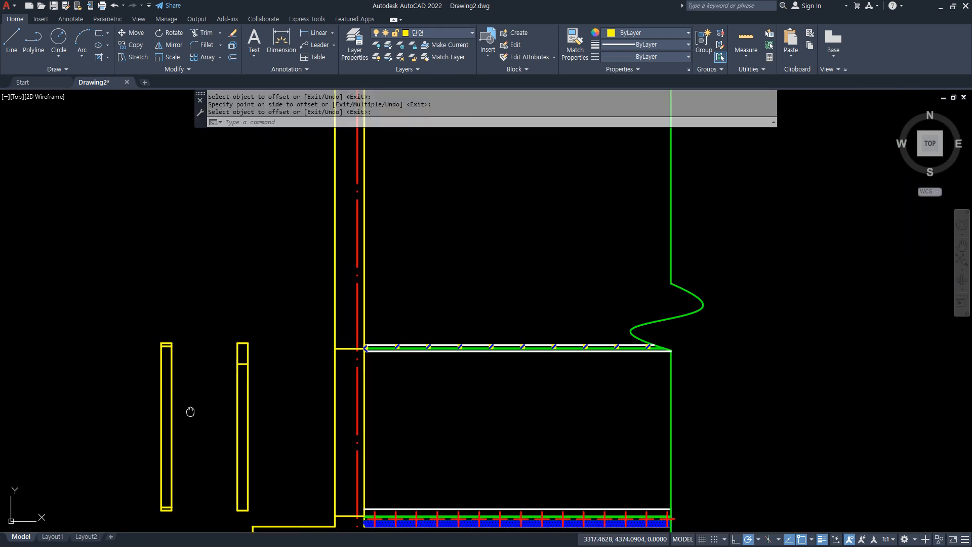
pyautogui.moveTo(189, 411); pyautogui.dragTo(187, 326, button='middle')
pyautogui.write('tr')
pyautogui.press('Return')
pyautogui.click(200, 323)
pyautogui.press('Return')
pyautogui.press('Return')
# Draw a vertical line from the midpoint of the upper band to the midpoint of the lower band.
pyautogui.scroll(5, 156, 333)
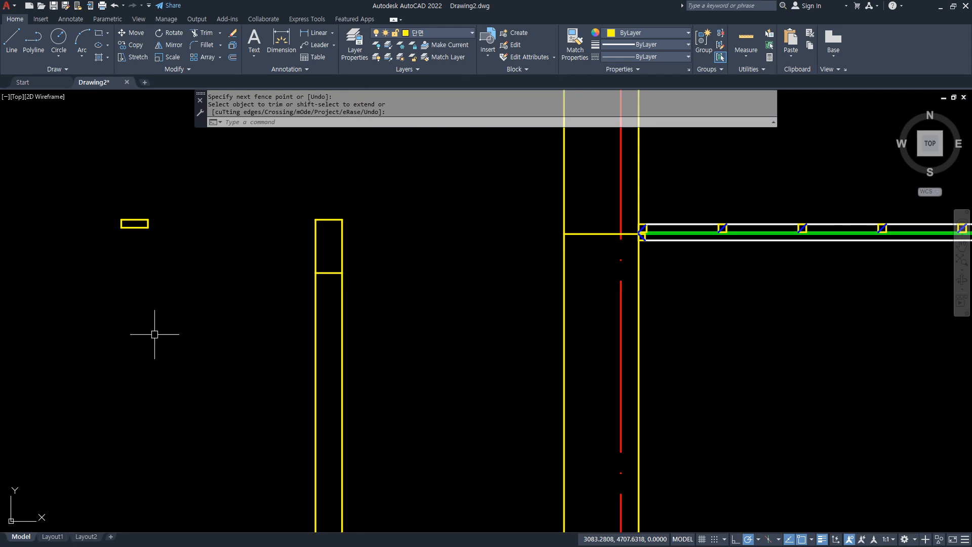
pyautogui.write('l')
pyautogui.press('Return')
pyautogui.write('mid')
pyautogui.press('Return')
pyautogui.click(157, 165)
pyautogui.scroll(-2, 155, 383)
pyautogui.moveTo(143, 484); pyautogui.dragTo(146, 412, button='middle')
pyautogui.scroll(2, 146, 412)
pyautogui.scroll(2, 146, 412)
pyautogui.click(163, 435)
pyautogui.press('Return')
# Offset the vertical centre line to the right by 35.
pyautogui.write('o')
pyautogui.press('Return')
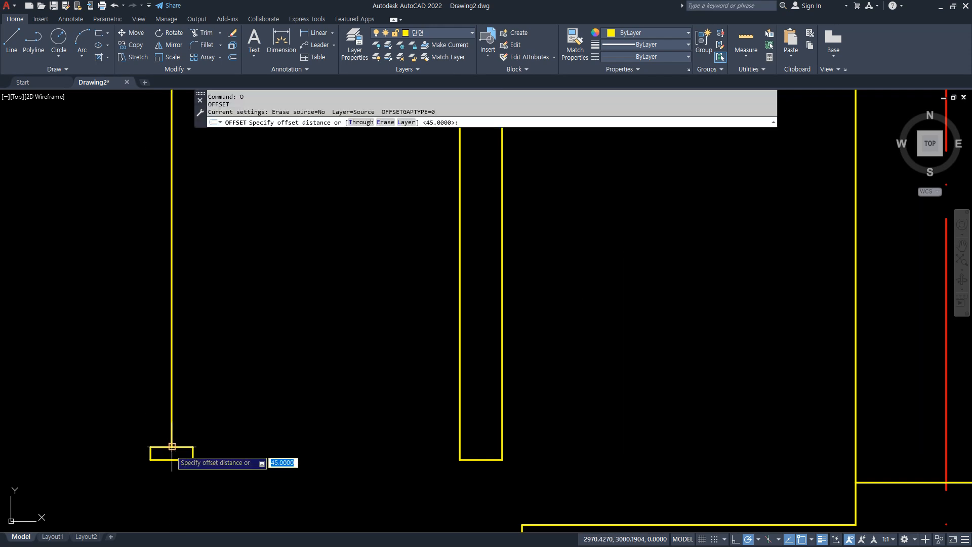
pyautogui.write('35')
pyautogui.press('Return')
pyautogui.click(171, 419)
pyautogui.click(178, 466)
pyautogui.press('Return')
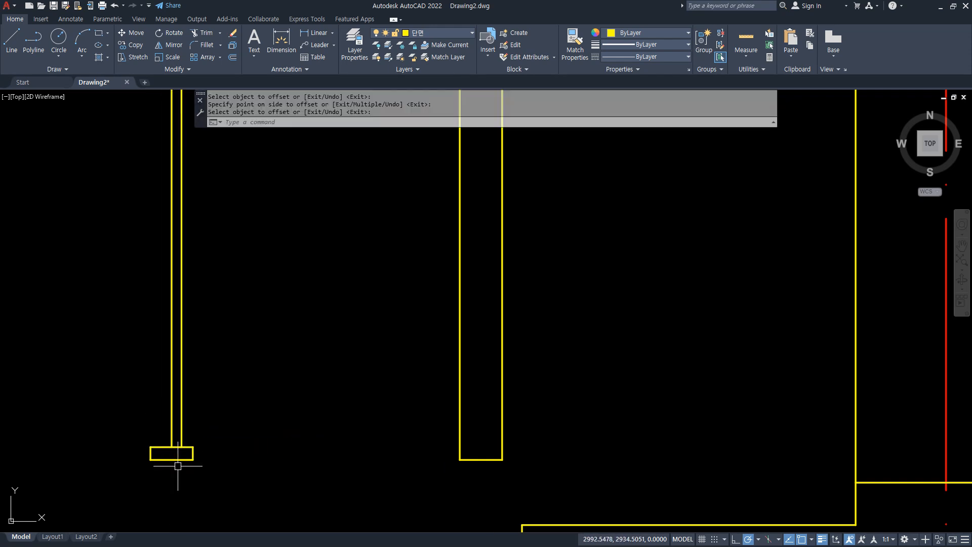
# Offset the top line of the lower band upward by 100.
pyautogui.write('o')
pyautogui.press('Return')
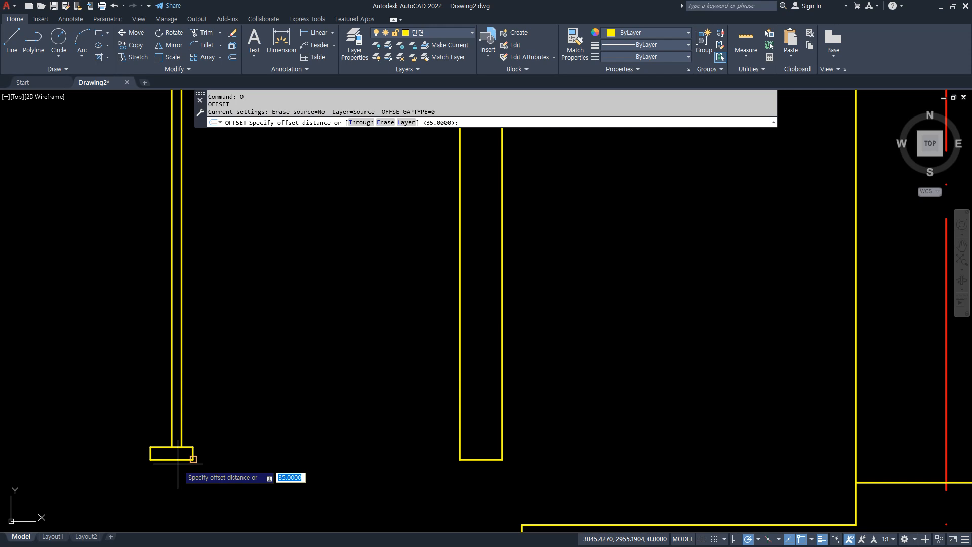
pyautogui.press('Return')
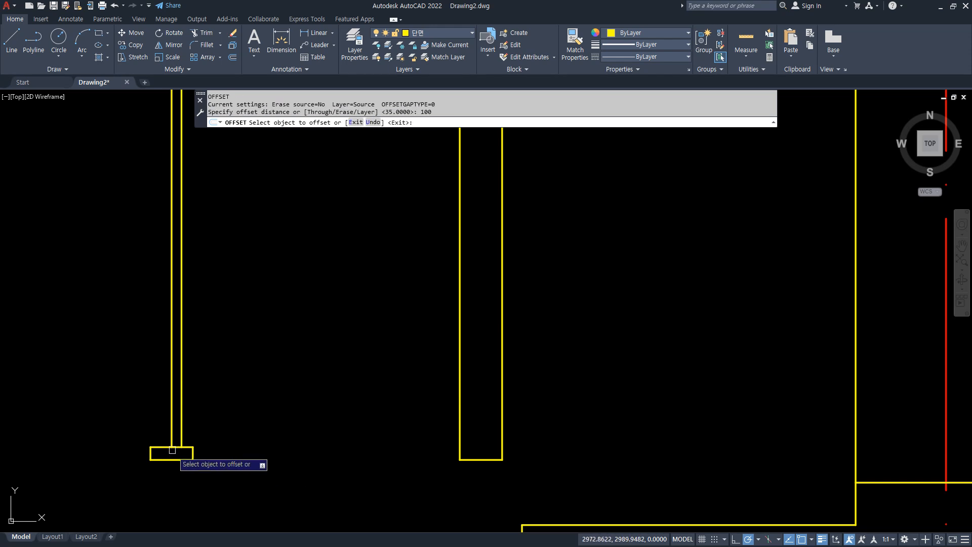
pyautogui.click(159, 445)
pyautogui.click(154, 402)
pyautogui.press('Return')
# Trim the parts of the 100 offset line that project beyond the two vertical lines.
pyautogui.write('tr')
pyautogui.press('Return')
pyautogui.click(191, 421)
pyautogui.click(159, 418)
# Offset the lower line of the upper band downward by 60.
pyautogui.press('Return')
pyautogui.scroll(-3, 156, 400)
pyautogui.scroll(6, 161, 256)
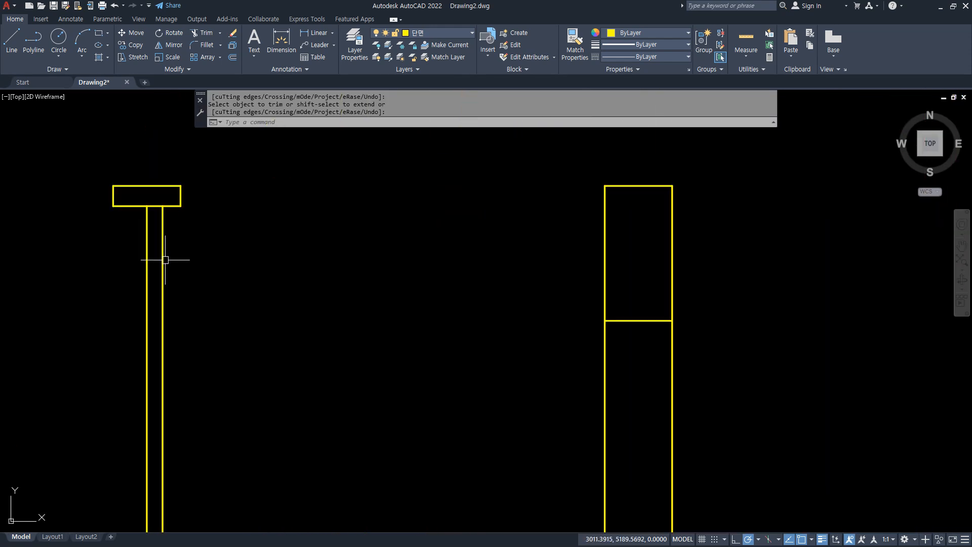
pyautogui.write('o')
pyautogui.press('Return')
pyautogui.write('60')
pyautogui.press('Return')
pyautogui.click(118, 206)
pyautogui.click(174, 245)
# Trim the parts of the 60 offset line that project beyond the two vertical lines.
pyautogui.press('Return')
pyautogui.write('tr')
pyautogui.press('Return')
pyautogui.click(179, 234)
pyautogui.click(129, 233)
# Trim the two vertical lines between the upper and lower sash rails.
pyautogui.press('Return')
pyautogui.scroll(-2, 156, 321)
pyautogui.press('Return')
pyautogui.scroll(-4, 203, 380)
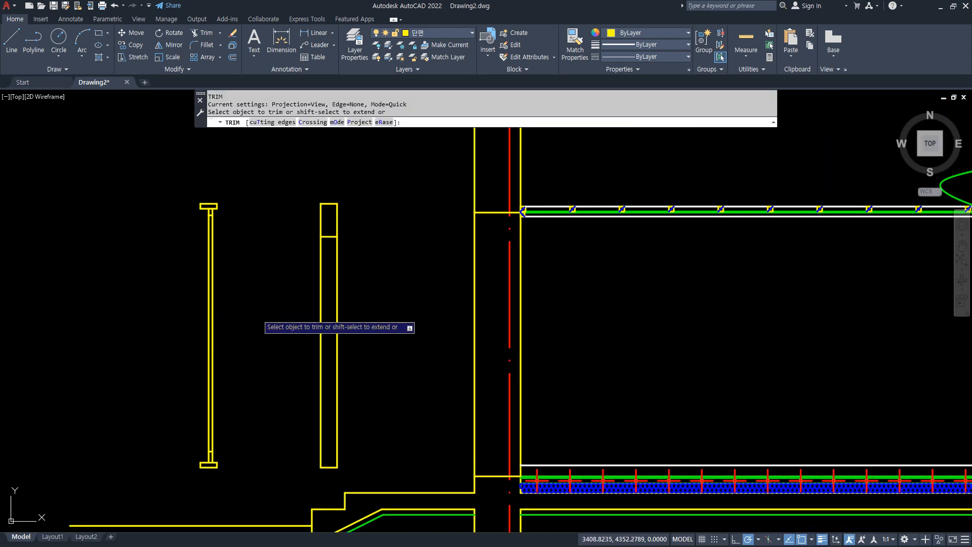
pyautogui.moveTo(259, 314); pyautogui.dragTo(106, 327)
pyautogui.press('Return')
# Draw a vertical line joining the left inner corners of the upper and lower bands.
pyautogui.scroll(2, 224, 252)
pyautogui.write('l')
pyautogui.press('Return')
pyautogui.click(198, 191)
pyautogui.scroll(3, 177, 298)
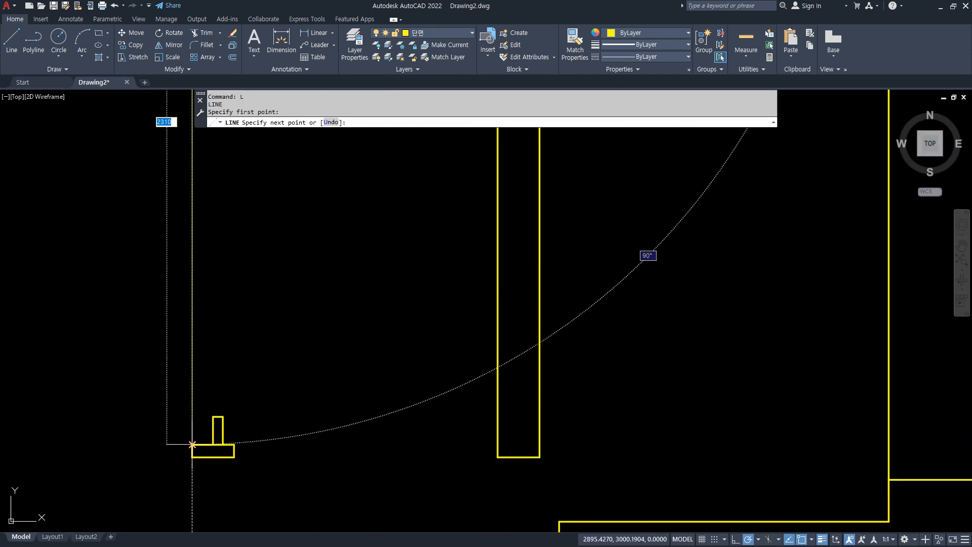
pyautogui.click(192, 445)
pyautogui.press('Return')
# Copy the left vertical edge line to the right corner of the bands.
pyautogui.write('cp')
pyautogui.press('Return')
pyautogui.click(198, 313)
pyautogui.click(180, 328)
pyautogui.press('Return')
pyautogui.scroll(4, 191, 472)
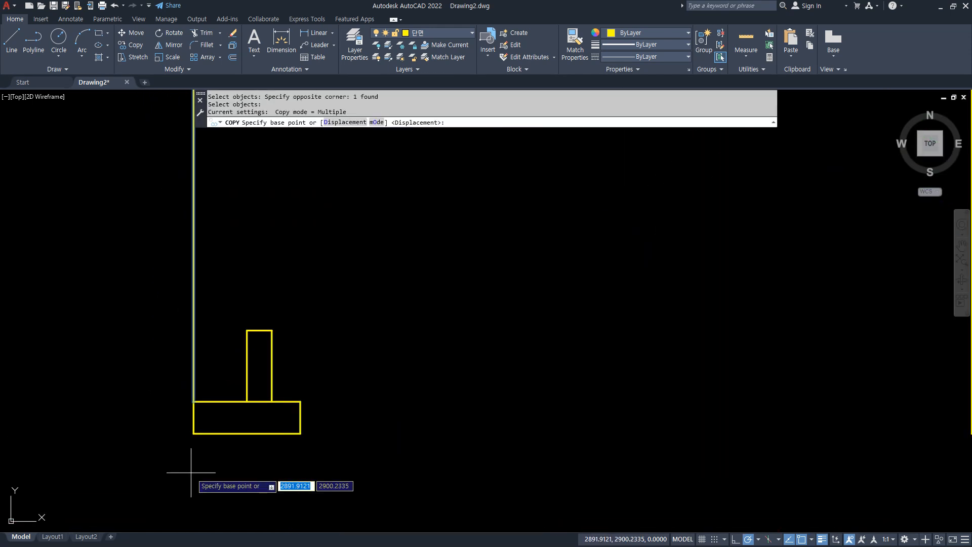
pyautogui.click(193, 399)
pyautogui.click(299, 400)
pyautogui.press('Return')
# Put both vertical edge lines of the frame on the 입면 layer.
pyautogui.click(366, 154)
pyautogui.click(133, 175)
pyautogui.click(435, 33)
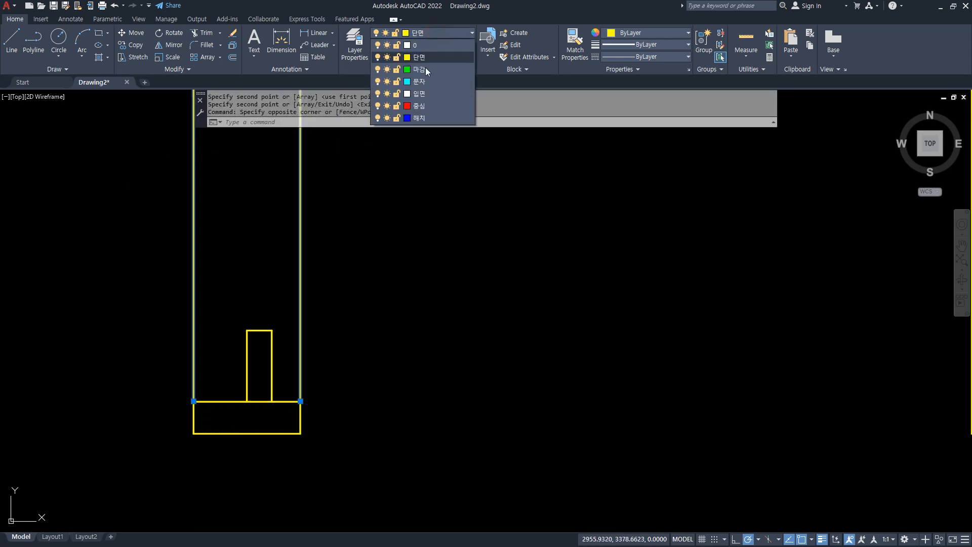
pyautogui.click(416, 96)
pyautogui.press('Escape')
# Draw a vertical line from the lower sash rail's left corner to the upper rail's left corner.
pyautogui.write('l')
pyautogui.press('Return')
pyautogui.click(246, 330)
pyautogui.scroll(-5, 246, 330)
pyautogui.scroll(6, 238, 170)
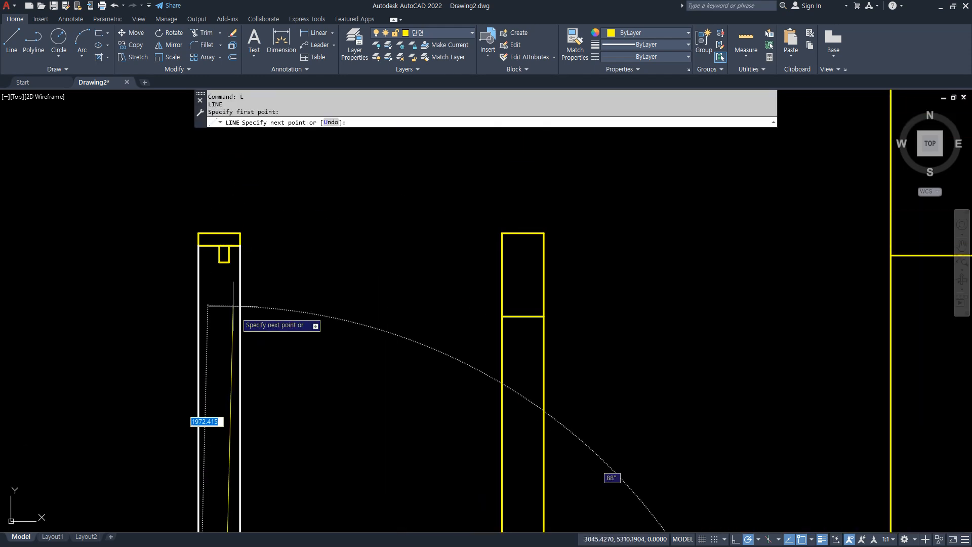
pyautogui.press('Return')
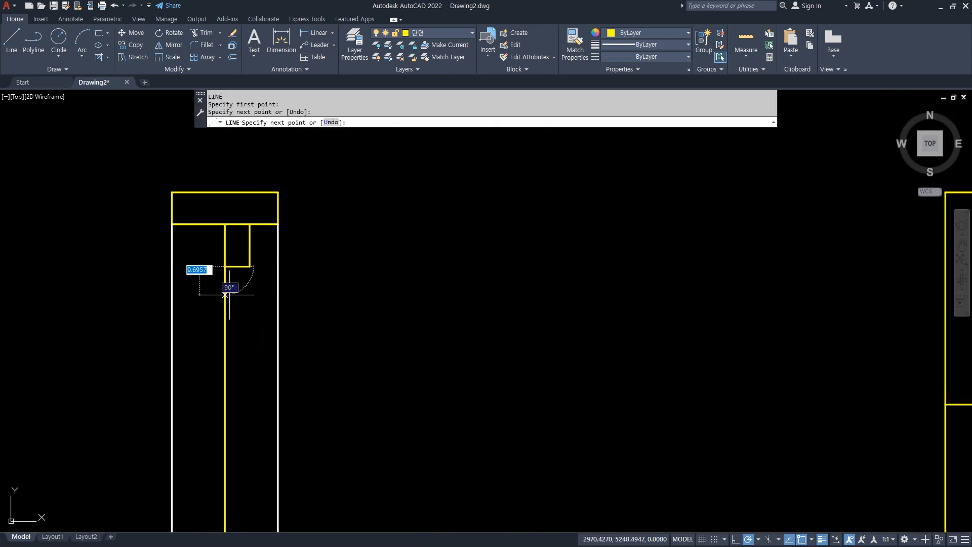
pyautogui.press('Return')
# Copy the sash's left vertical line to the rail's midpoint and to its right corner.
pyautogui.write('cp')
pyautogui.press('Return')
pyautogui.click(224, 311)
pyautogui.press('Return')
pyautogui.click(224, 266)
pyautogui.write('mid')
pyautogui.press('Return')
pyautogui.click(238, 266)
pyautogui.click(250, 266)
pyautogui.press('Return')
# Match the two outer sash lines to the frame's white edge line and put the middle line on the 마감 layer.
pyautogui.write('ma')
pyautogui.press('Return')
pyautogui.click(278, 319)
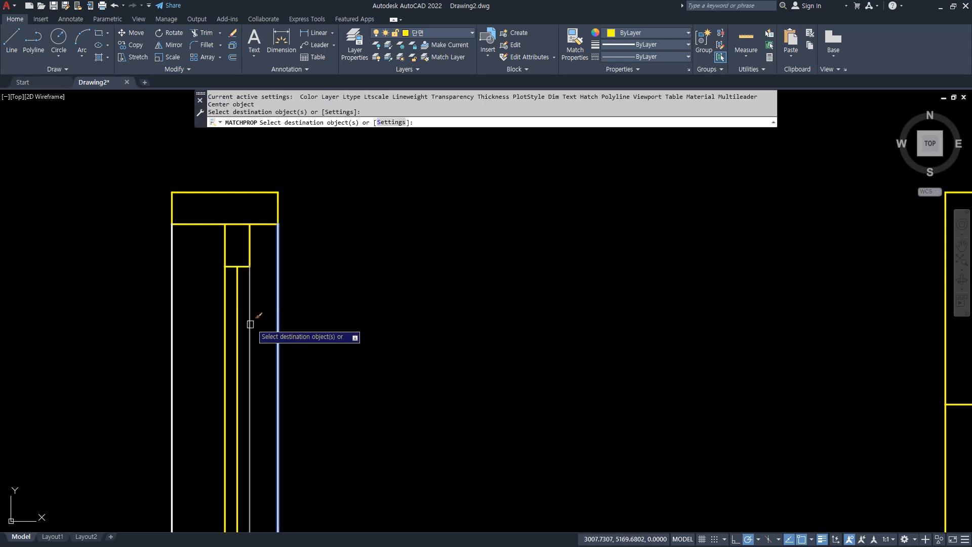
pyautogui.click(236, 323)
pyautogui.press('Return')
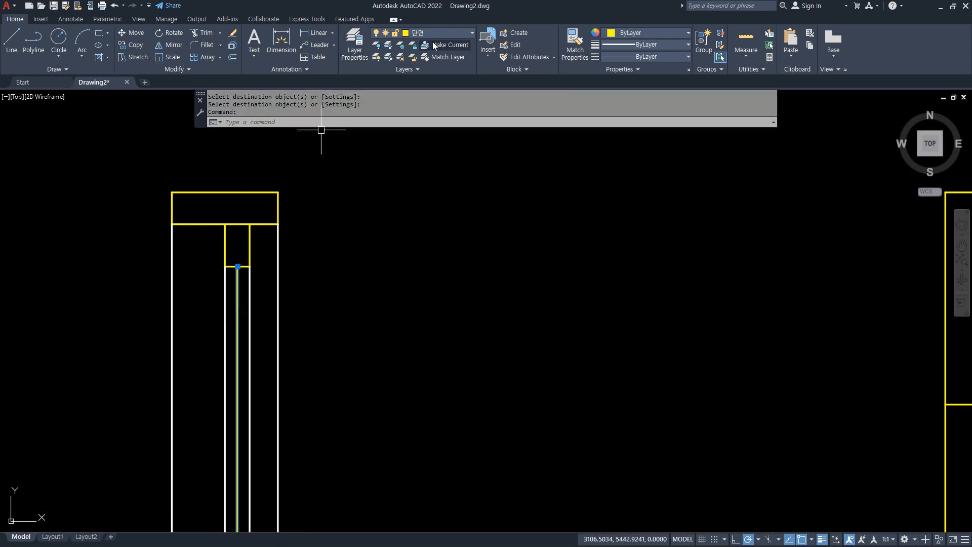
pyautogui.click(425, 70)
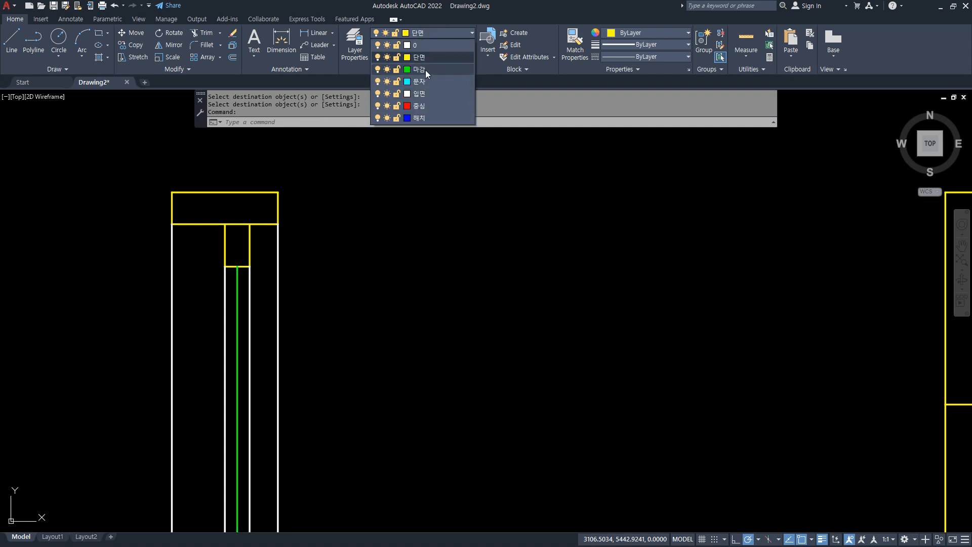
pyautogui.press('Escape')
# Move the finished frame section horizontally to the right, closer to the divided frame.
pyautogui.scroll(-4, 358, 340)
pyautogui.moveTo(357, 390)
pyautogui.mouseDown(button='middle')
pyautogui.moveTo(451, 282)
pyautogui.moveTo(439, 295)
pyautogui.mouseUp(button='middle')
pyautogui.scroll(-4, 328, 279)
pyautogui.moveTo(397, 319); pyautogui.dragTo(347, 227, button='middle')
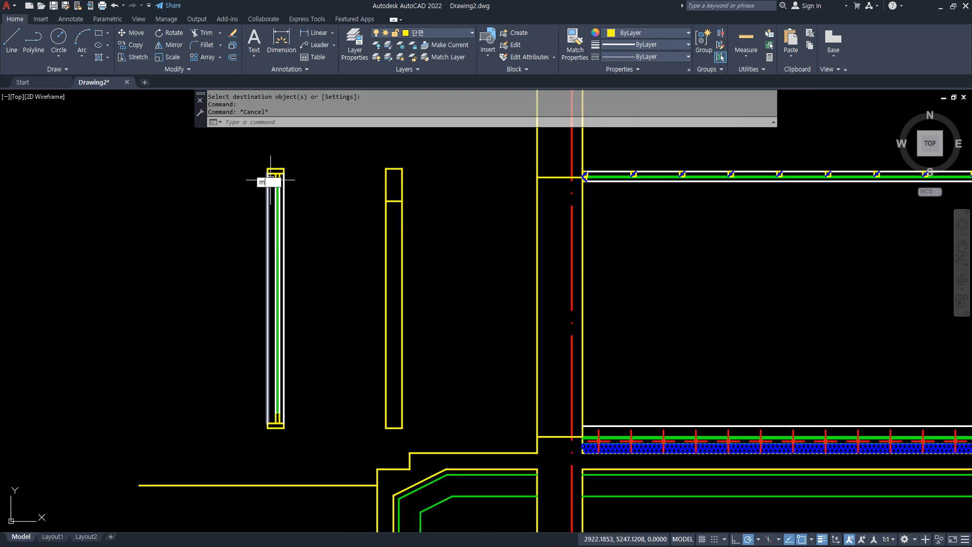
pyautogui.write('m')
pyautogui.press('Return')
pyautogui.click(218, 140)
pyautogui.click(319, 454)
pyautogui.press('Return')
pyautogui.click(202, 434)
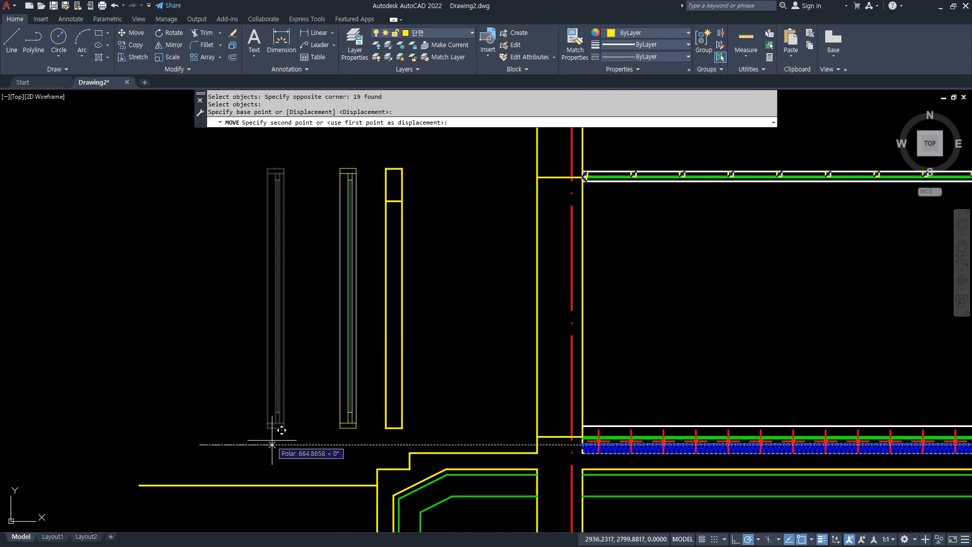
pyautogui.click(281, 440)
# Offset the bottom edge of the divided frame 45 upward.
pyautogui.scroll(4, 428, 449)
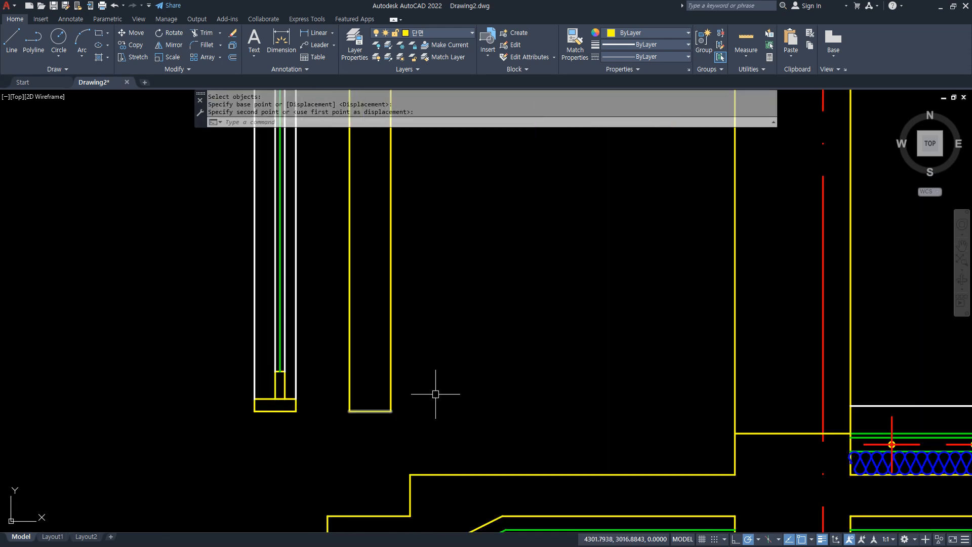
pyautogui.write('o')
pyautogui.press('Return')
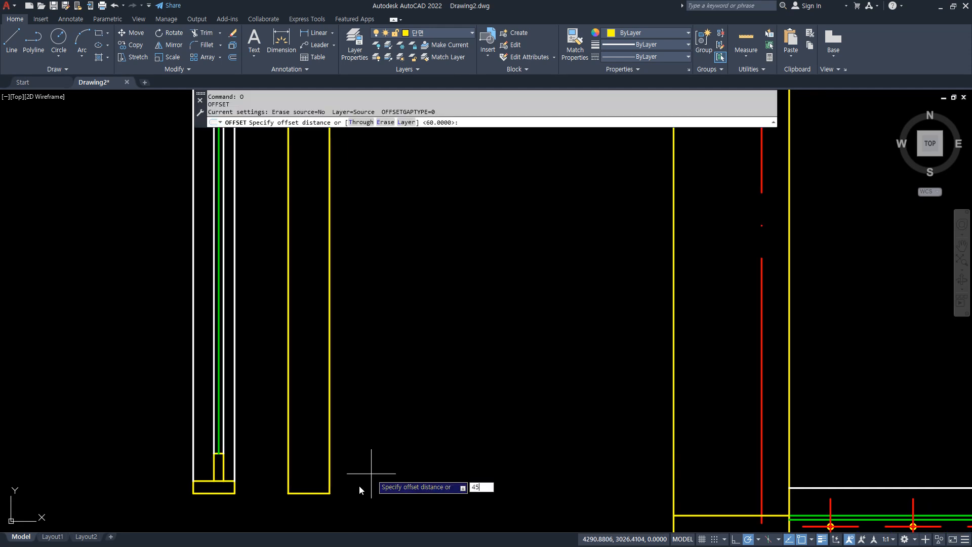
pyautogui.press('Return')
pyautogui.click(316, 493)
pyautogui.click(323, 450)
# Offset the divided frame's middle divider line and its top edge 45 downward.
pyautogui.moveTo(442, 182); pyautogui.dragTo(423, 531, button='middle')
pyautogui.scroll(2, 318, 272)
pyautogui.moveTo(292, 234); pyautogui.dragTo(297, 287, button='middle')
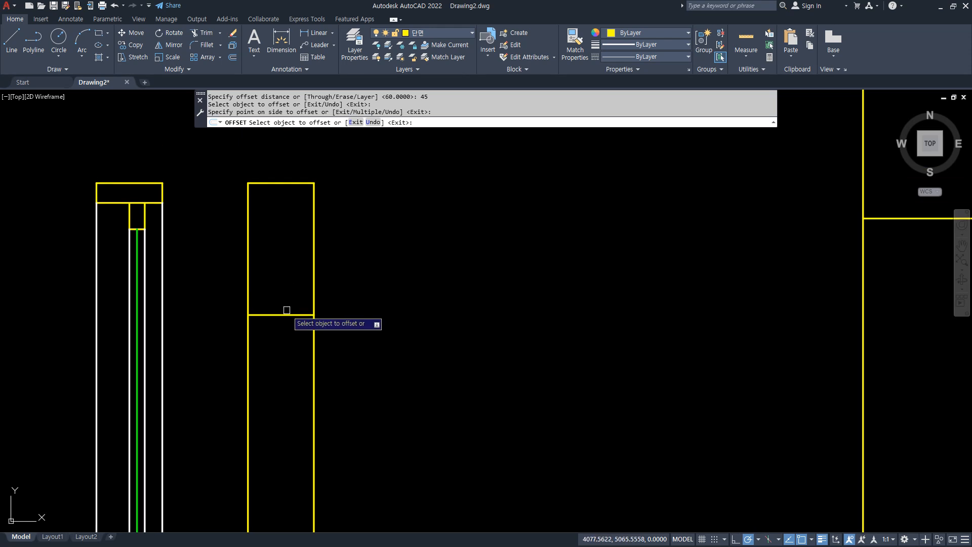
pyautogui.click(272, 315)
pyautogui.click(274, 384)
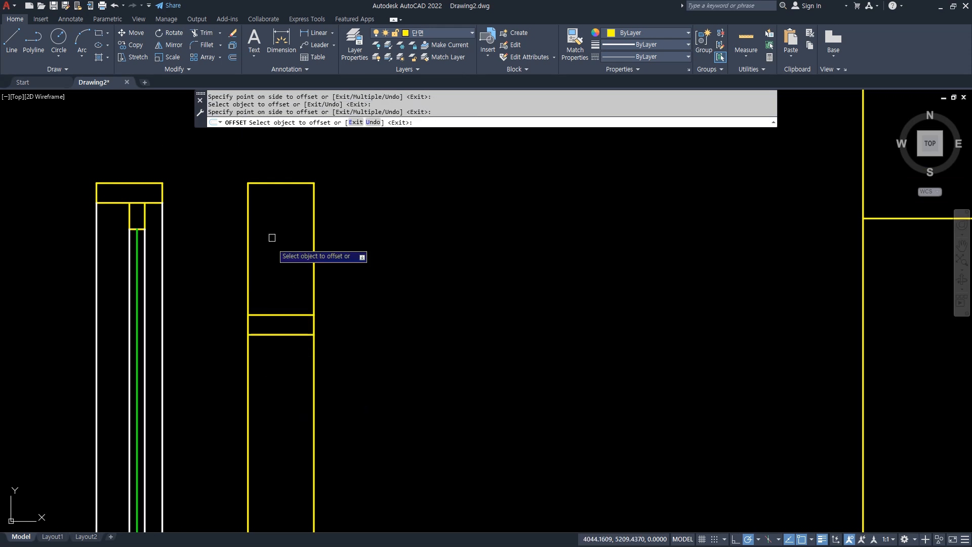
pyautogui.click(278, 185)
pyautogui.click(293, 288)
pyautogui.press('Return')
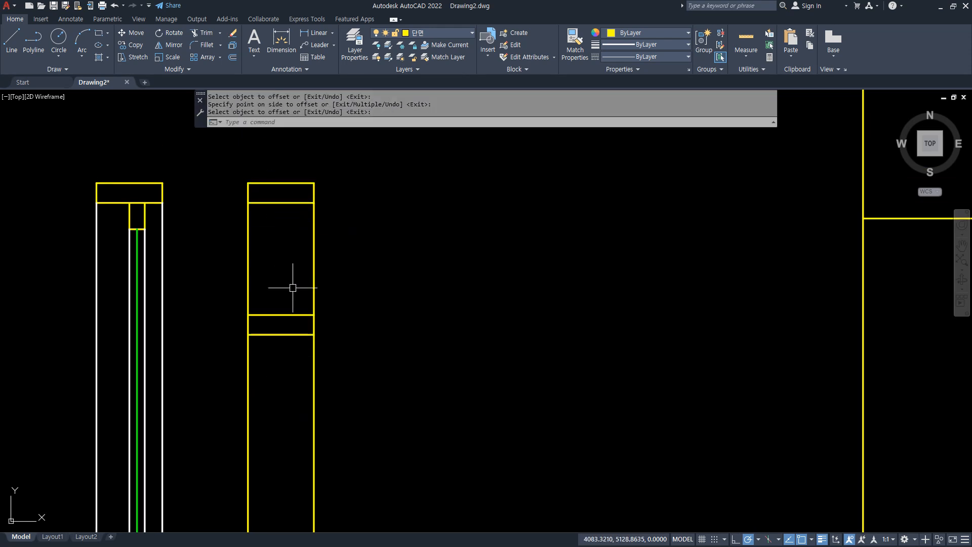
# Draw a vertical line from the midpoint of the divider's upper edge to the top rail's lower edge.
pyautogui.write('l')
pyautogui.press('Return')
pyautogui.write('mi')
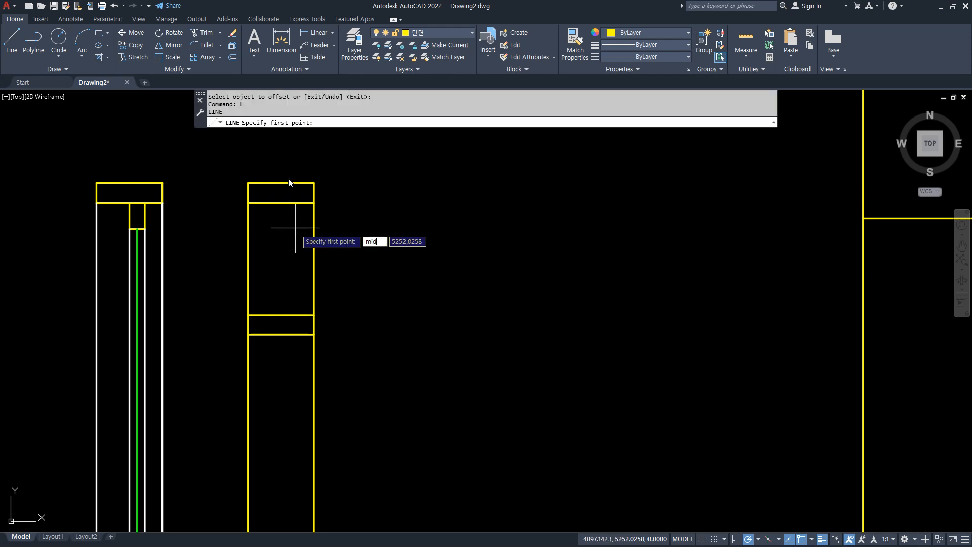
pyautogui.write('d')
pyautogui.press('Return')
pyautogui.click(282, 315)
pyautogui.click(282, 203)
pyautogui.press('Return')
# Draw a vertical line from the midpoint of the divider's lower edge down to the bottom rail's upper edge.
pyautogui.write('l')
pyautogui.press('Return')
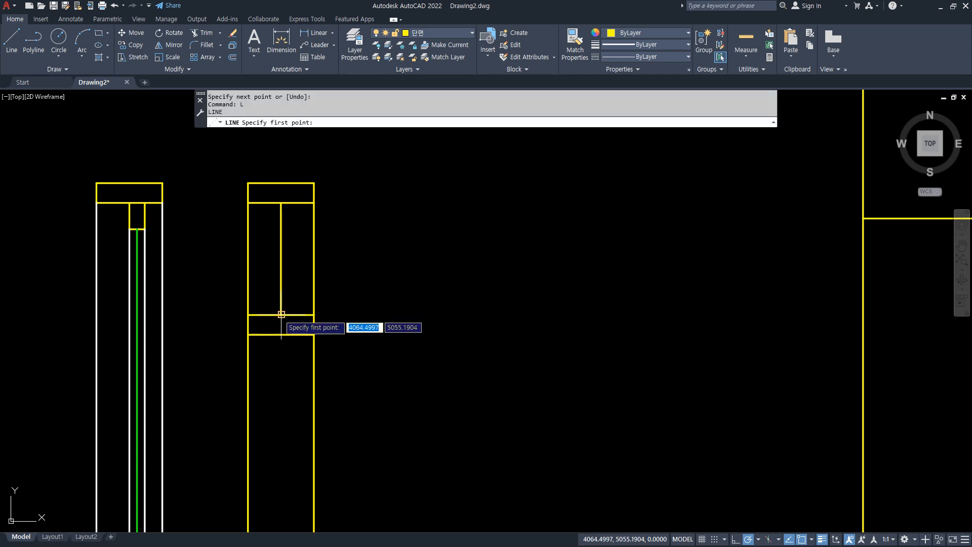
pyautogui.click(282, 334)
pyautogui.scroll(-3, 285, 329)
pyautogui.moveTo(285, 398); pyautogui.dragTo(284, 280, button='middle')
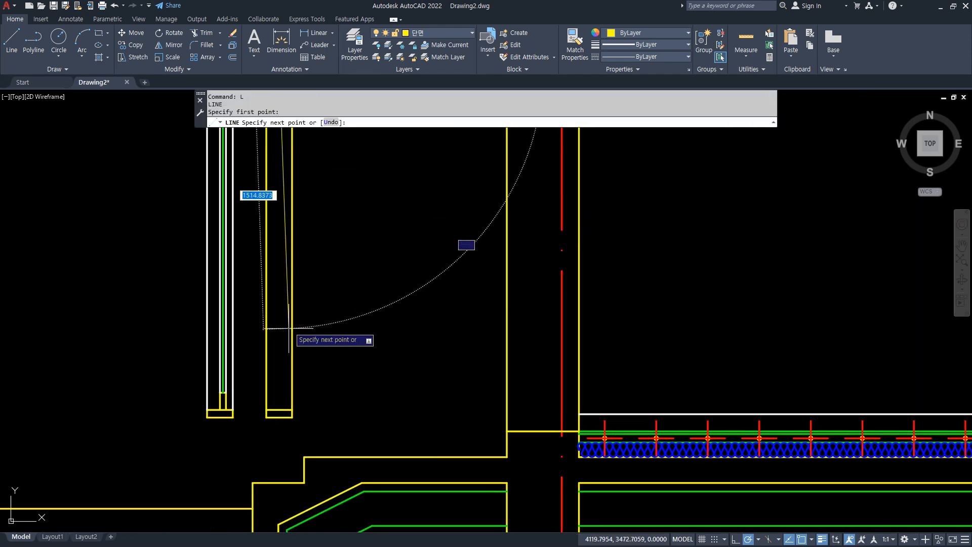
pyautogui.scroll(5, 285, 329)
pyautogui.click(258, 443)
pyautogui.press('Return')
# Offset the centre lines below and above the divider 35 to the right.
pyautogui.write('o')
pyautogui.press('Return')
pyautogui.write('35')
pyautogui.press('Return')
pyautogui.click(257, 430)
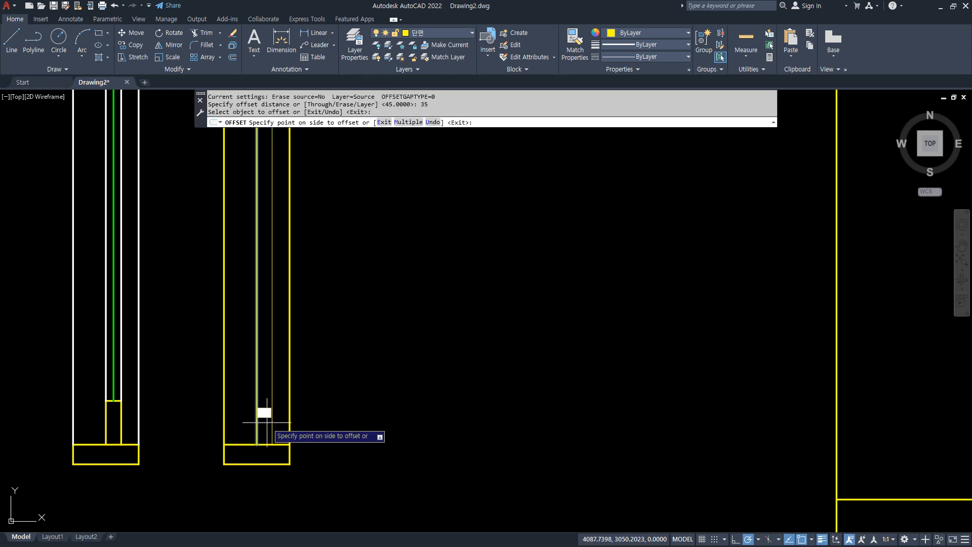
pyautogui.click(266, 422)
pyautogui.scroll(-4, 267, 265)
pyautogui.moveTo(264, 158); pyautogui.dragTo(241, 423, button='middle')
pyautogui.scroll(4, 248, 247)
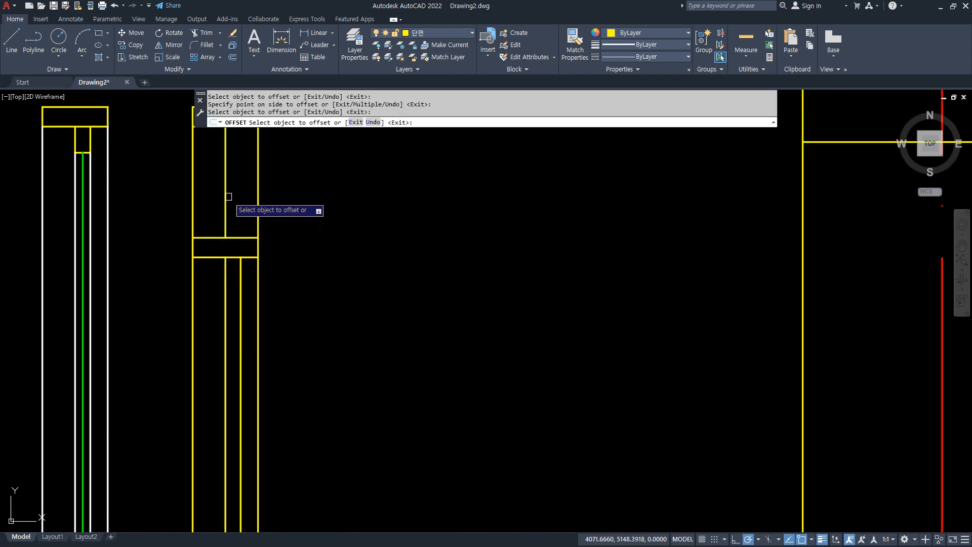
pyautogui.click(226, 197)
pyautogui.click(239, 183)
pyautogui.press('Return')
# Offset the top rail's lower edge 60 downward and the divider's upper edge 60 upward.
pyautogui.moveTo(228, 167); pyautogui.dragTo(228, 272, button='middle')
pyautogui.scroll(2, 228, 238)
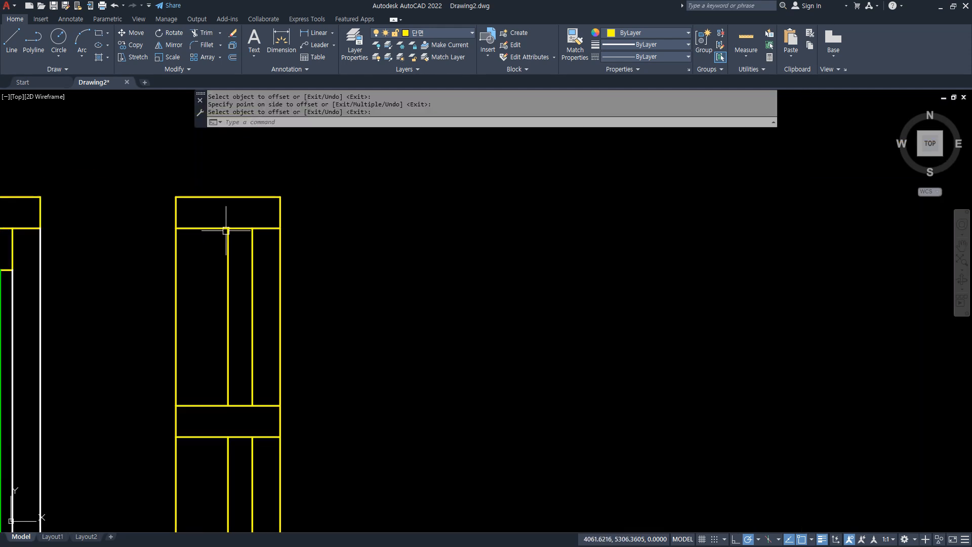
pyautogui.write('o')
pyautogui.press('Return')
pyautogui.write('60')
pyautogui.press('Return')
pyautogui.click(218, 229)
pyautogui.click(216, 281)
pyautogui.click(206, 406)
pyautogui.click(208, 359)
pyautogui.press('Return')
# Trim the vertical lines and offset-line ends between the top rail and divider, leaving only the short sash rails.
pyautogui.write('tr')
pyautogui.press('Return')
pyautogui.moveTo(268, 376); pyautogui.dragTo(264, 245)
pyautogui.moveTo(213, 287); pyautogui.dragTo(202, 383)
pyautogui.click(124, 302)
pyautogui.click(345, 317)
pyautogui.press('Return')
# Offset the divider's lower edge 60 downward.
pyautogui.scroll(-2, 244, 454)
pyautogui.moveTo(245, 455); pyautogui.dragTo(239, 246, button='middle')
pyautogui.scroll(2, 239, 247)
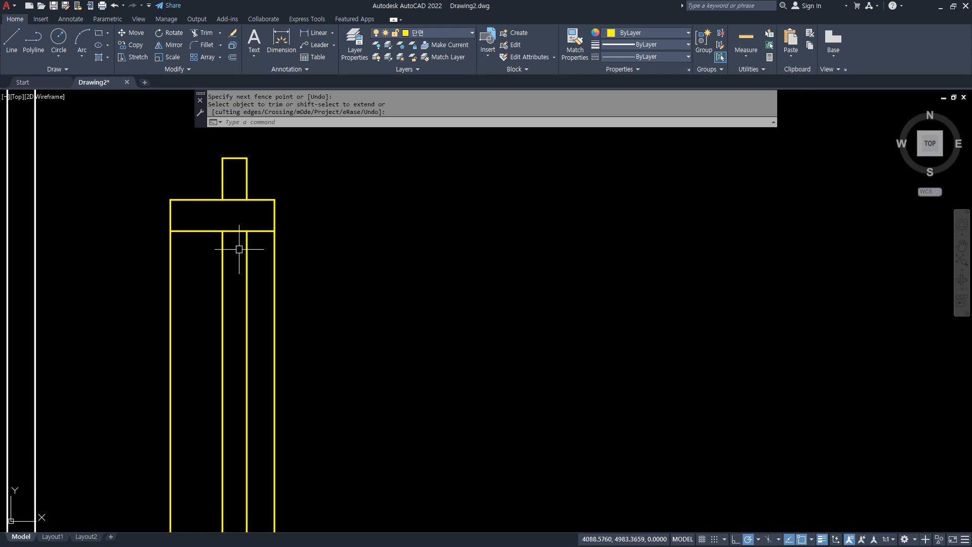
pyautogui.write('o')
pyautogui.press('Return')
pyautogui.click(204, 231)
pyautogui.click(206, 278)
pyautogui.press('Return')
# Offset the bottom rail's upper edge 60 upward.
pyautogui.scroll(-6, 263, 335)
pyautogui.moveTo(262, 361); pyautogui.dragTo(260, 103, button='middle')
pyautogui.scroll(6, 267, 331)
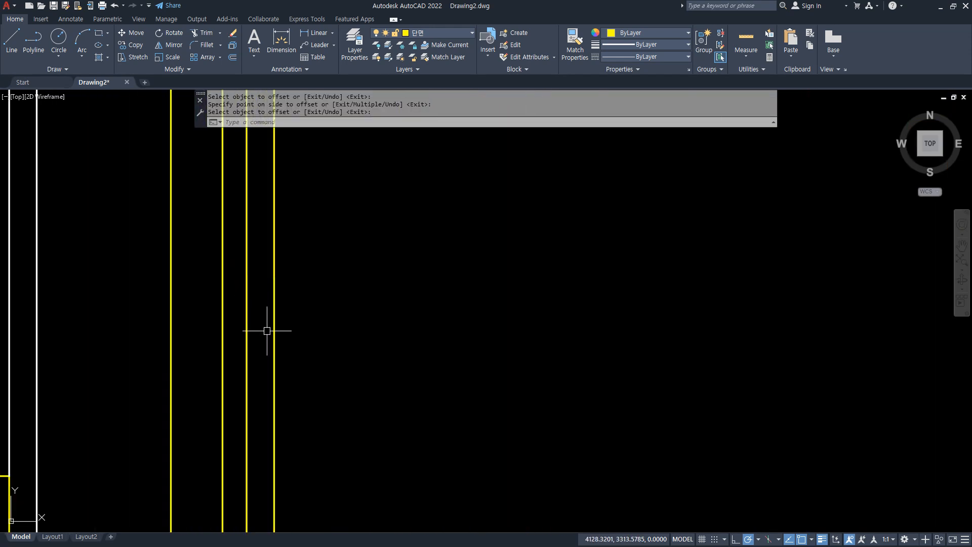
pyautogui.write('o')
pyautogui.press('Return')
pyautogui.write('10')
pyautogui.press('Return')
pyautogui.moveTo(272, 348); pyautogui.dragTo(266, 126, button='middle')
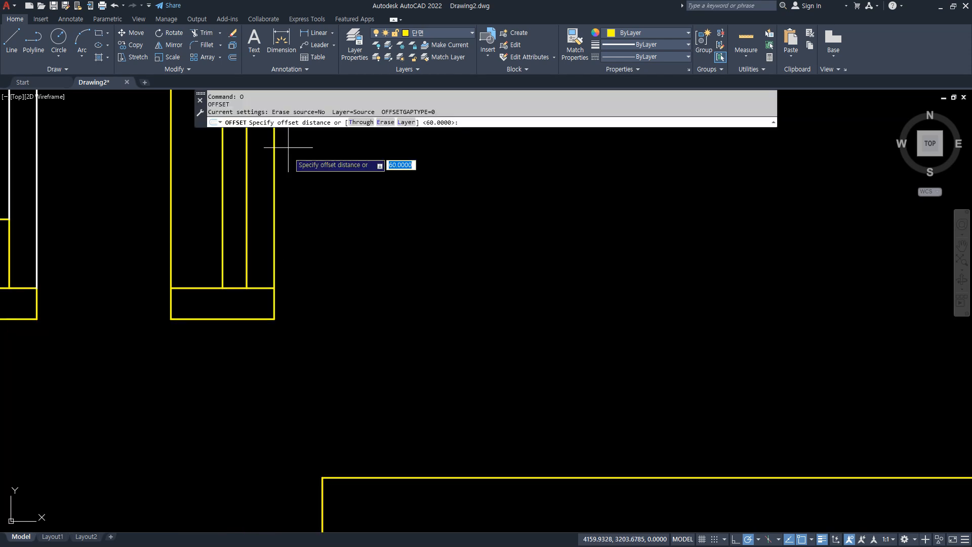
pyautogui.click(205, 287)
pyautogui.click(204, 242)
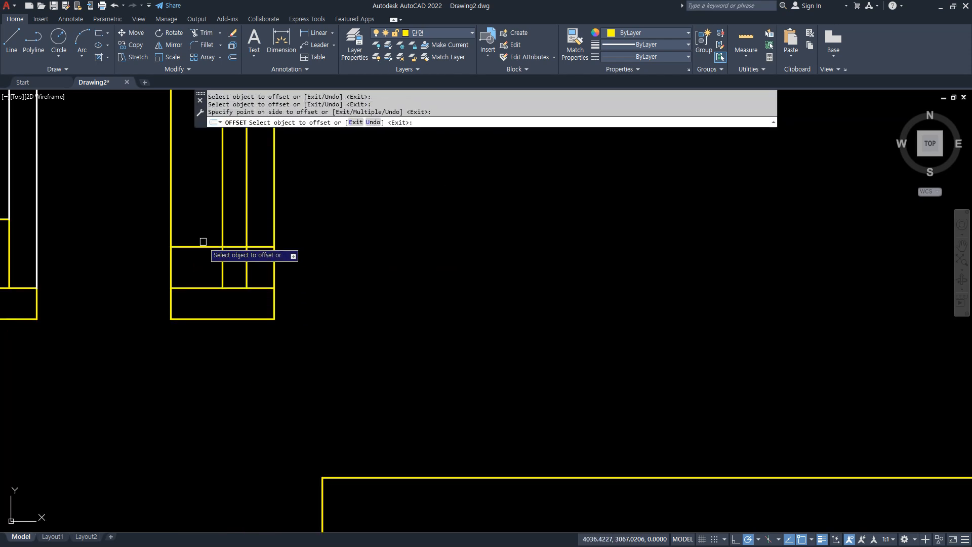
# Trim the ends of the offset line that extend past the sash lines above the bottom rail.
pyautogui.moveTo(242, 270); pyautogui.dragTo(250, 340, button='middle')
pyautogui.press('Return')
pyautogui.write('tr')
pyautogui.press('Return')
pyautogui.click(273, 319)
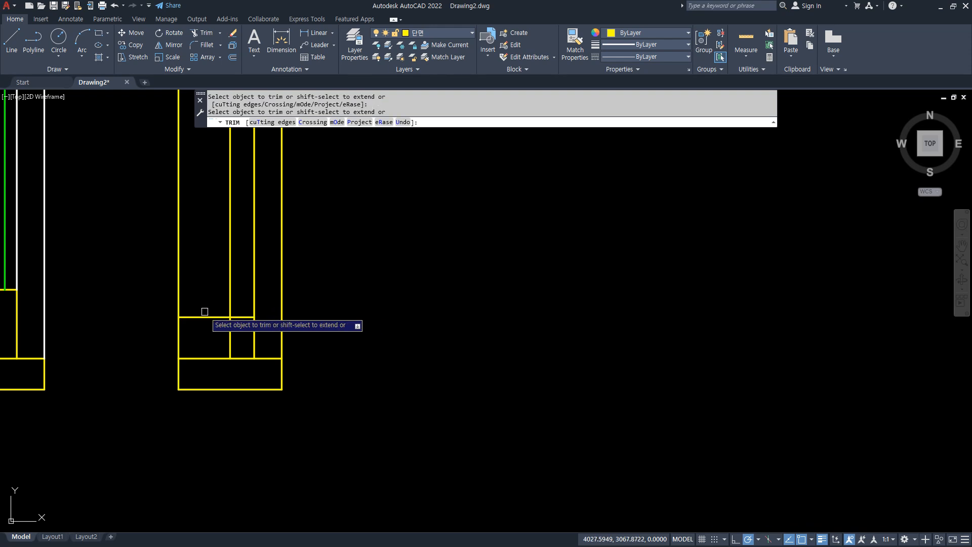
# Trim the vertical lines between the divider and bottom rail, and the overhanging ends of the sash line below the divider.
pyautogui.scroll(-4, 320, 276)
pyautogui.moveTo(323, 236); pyautogui.dragTo(325, 392, button='middle')
pyautogui.scroll(-2, 326, 327)
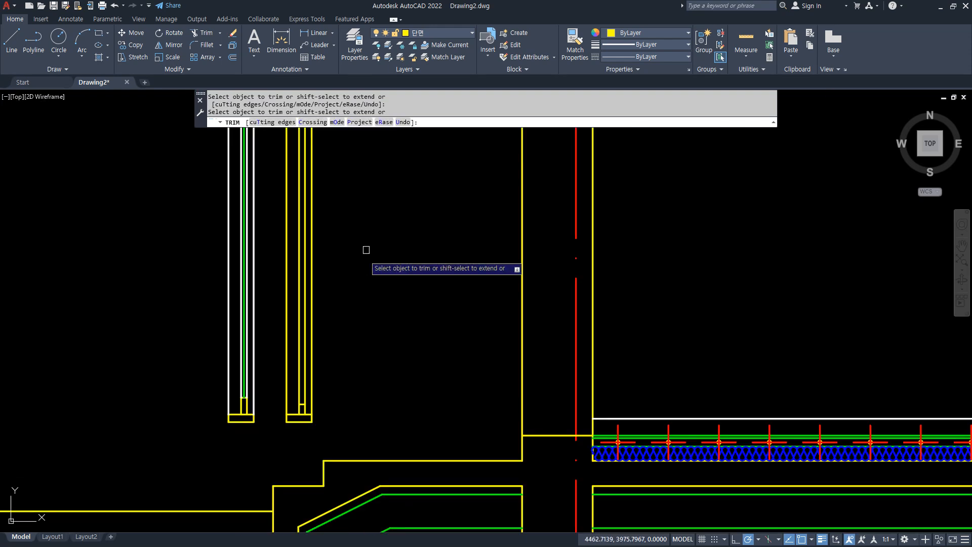
pyautogui.moveTo(369, 225); pyautogui.dragTo(346, 300, button='middle')
pyautogui.click(250, 270)
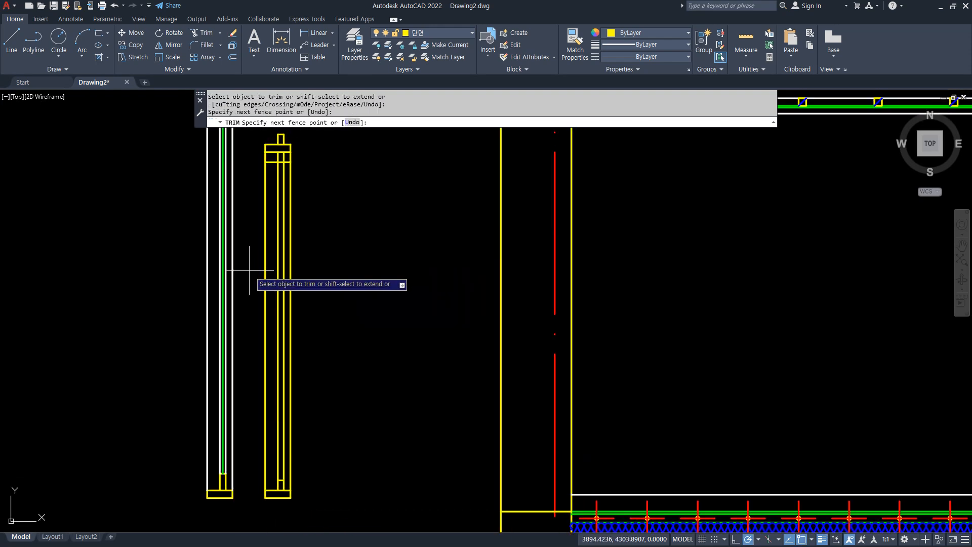
pyautogui.click(336, 261)
pyautogui.scroll(3, 276, 153)
pyautogui.click(264, 189)
pyautogui.click(232, 174)
pyautogui.click(323, 191)
pyautogui.click(333, 182)
pyautogui.press('space')
# Draw a vertical line from the top rail's lower-left corner to the divider's upper-left corner.
pyautogui.scroll(-4, 330, 186)
pyautogui.moveTo(330, 188); pyautogui.dragTo(310, 274, button='middle')
pyautogui.scroll(2, 298, 195)
pyautogui.scroll(2, 298, 195)
pyautogui.moveTo(320, 210); pyautogui.dragTo(326, 252, button='middle')
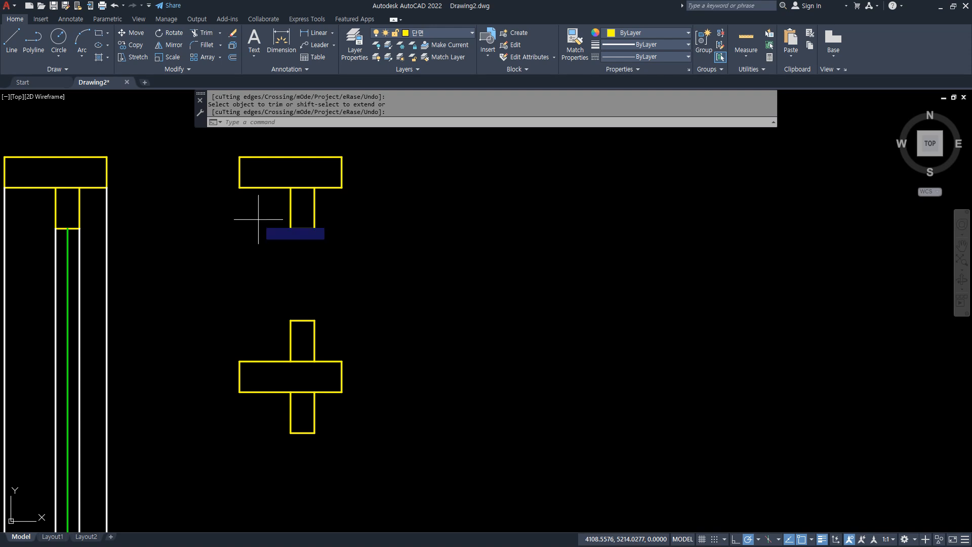
pyautogui.press('Escape')
pyautogui.write('l')
pyautogui.press('space')
pyautogui.click(240, 188)
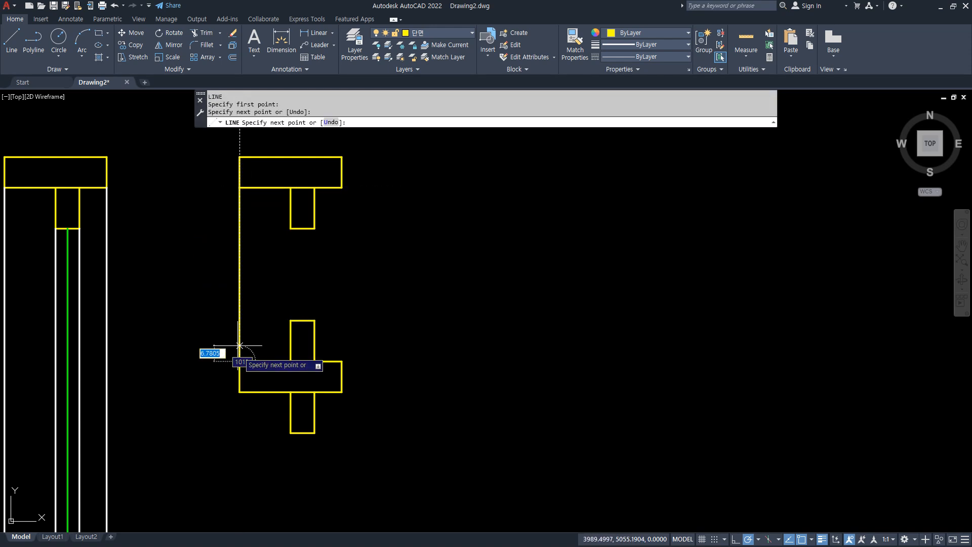
pyautogui.click(240, 361)
pyautogui.press('space')
# Put the frame's new left edge line on the 입면 layer.
pyautogui.click(232, 257)
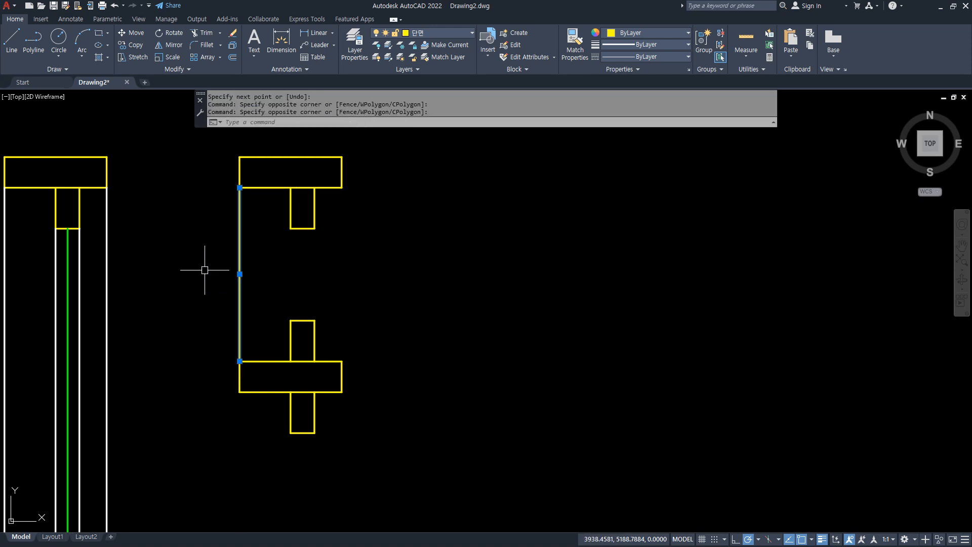
pyautogui.click(405, 32)
pyautogui.click(430, 94)
pyautogui.press('Escape')
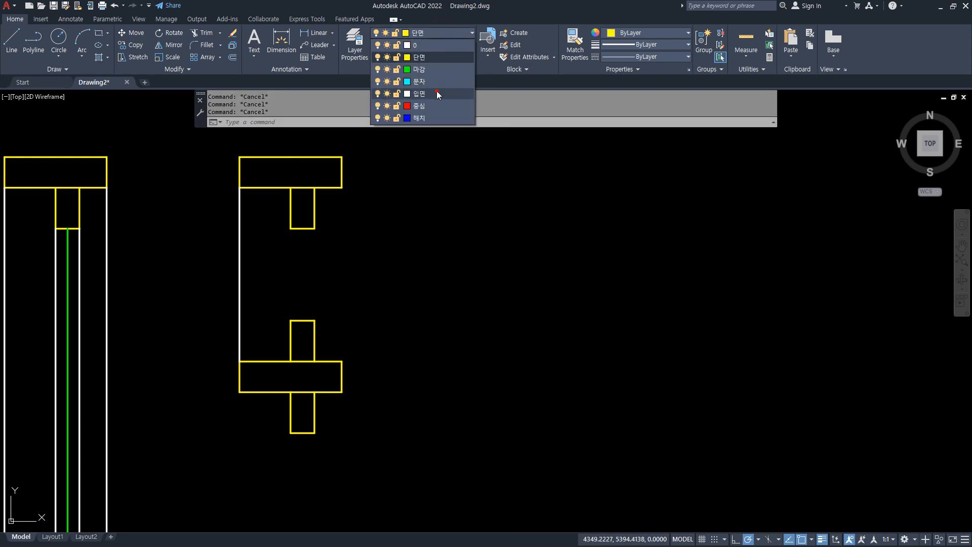
# Make 입면 the current layer and draw the left and right vertical lines joining the two upper sash rails.
pyautogui.click(435, 68)
pyautogui.write('l')
pyautogui.press('space')
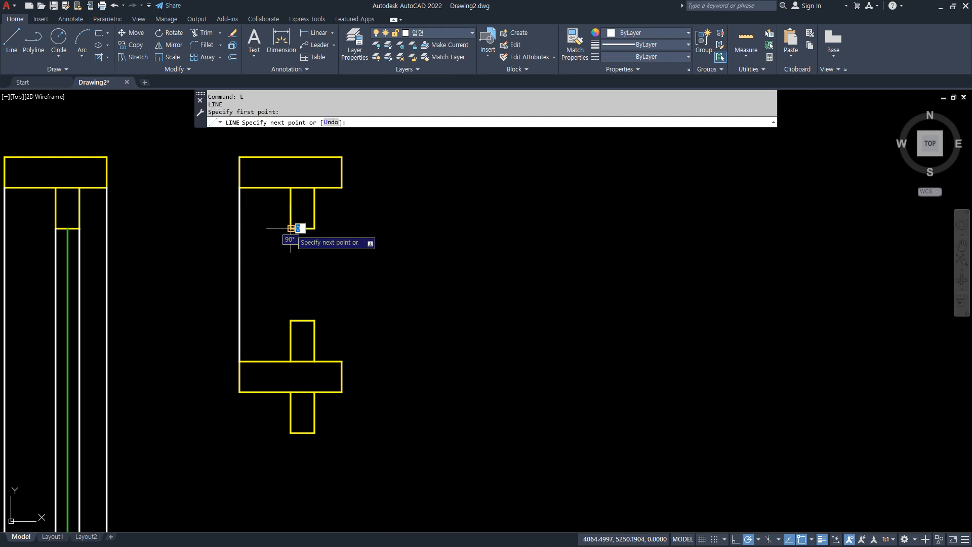
pyautogui.click(291, 320)
pyautogui.press('space')
pyautogui.press('space')
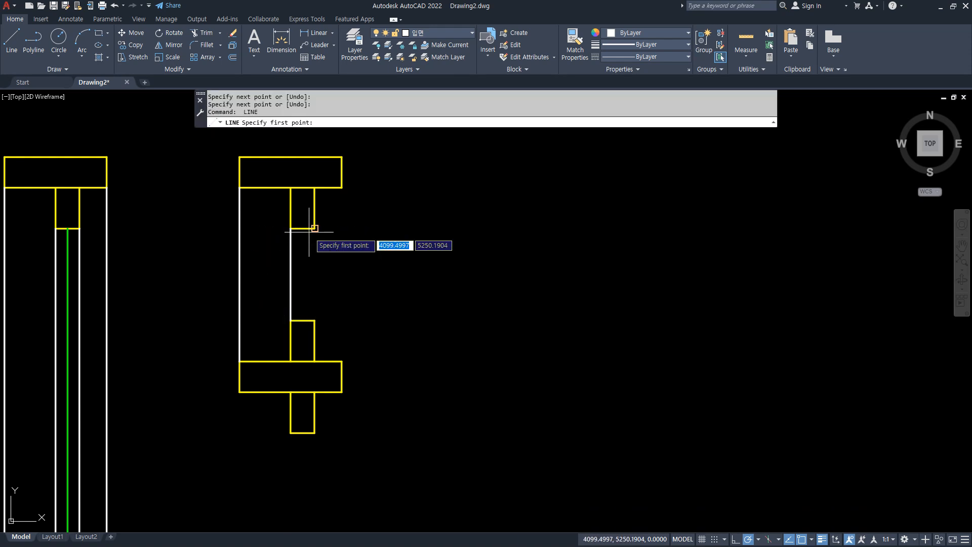
pyautogui.click(315, 315)
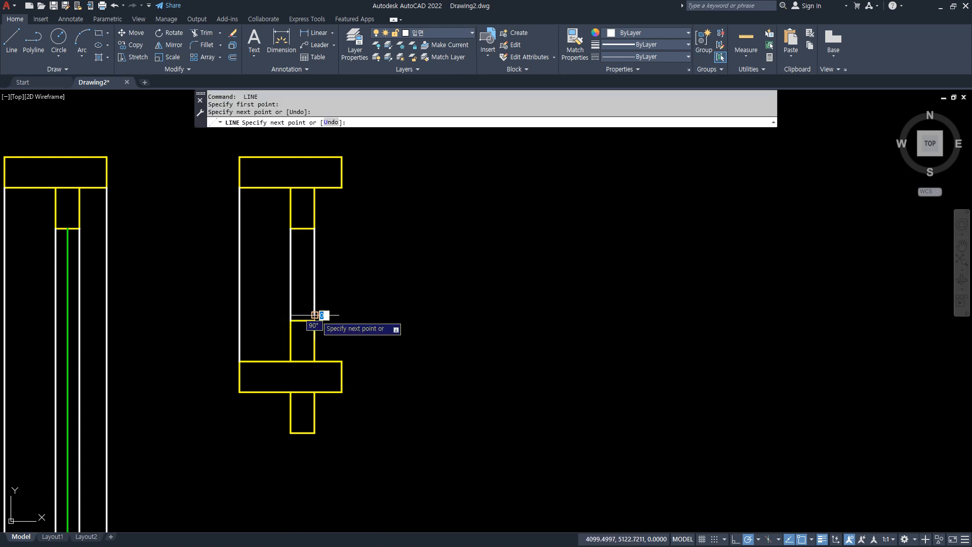
pyautogui.click(315, 320)
pyautogui.press('space')
pyautogui.press('space')
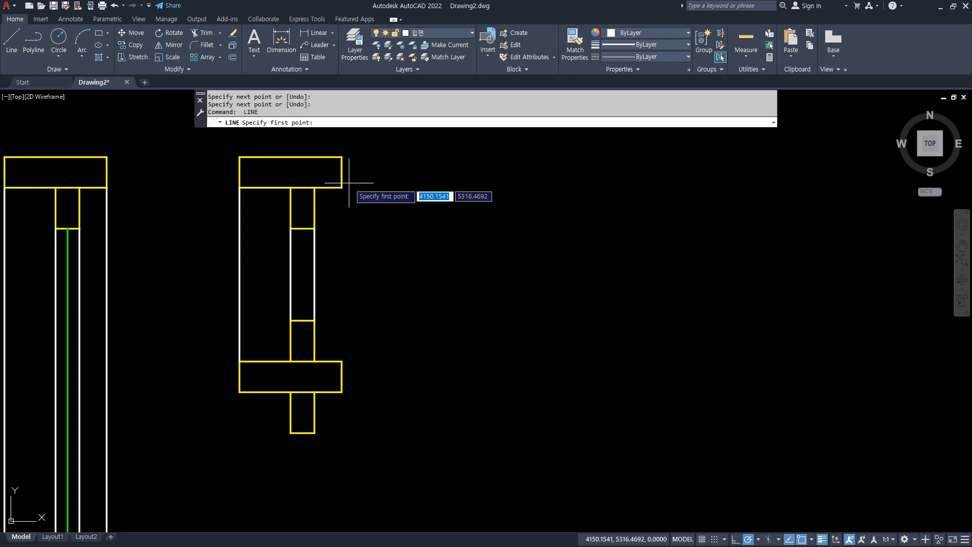
# Draw a vertical line from the top rail's lower-right corner to the divider's upper-right corner.
pyautogui.click(342, 187)
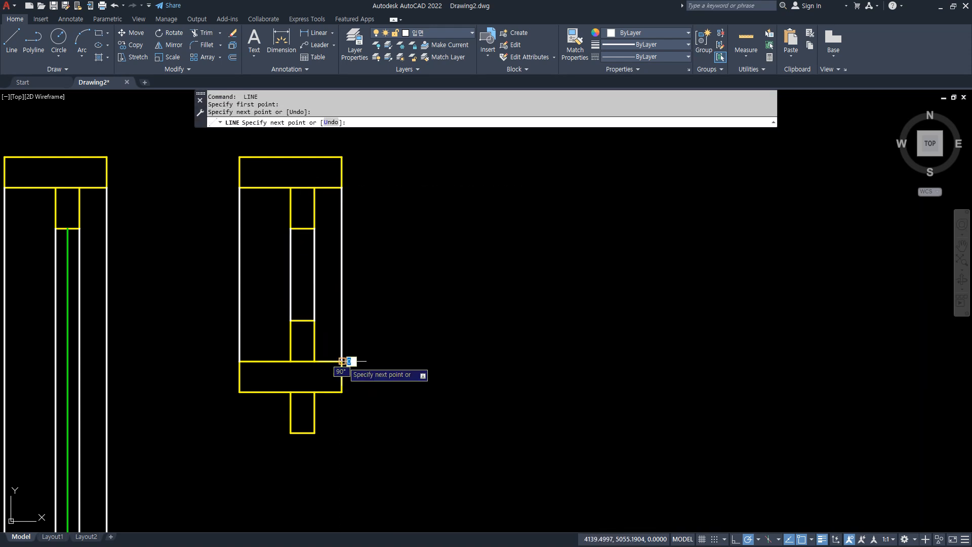
pyautogui.click(343, 361)
pyautogui.press('space')
pyautogui.press('space')
# Draw a vertical line between the midpoints of the two upper sash rails.
pyautogui.write('mid')
pyautogui.press('Return')
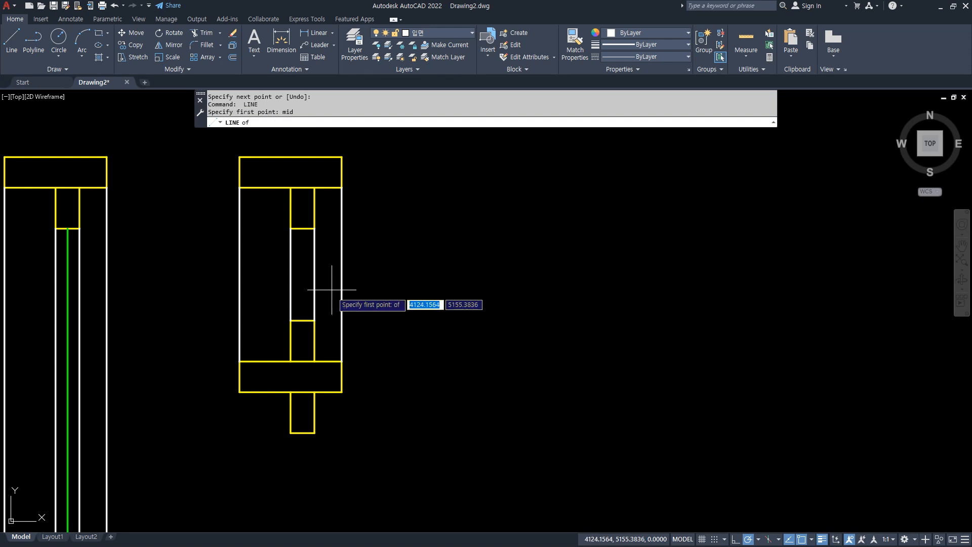
pyautogui.click(303, 228)
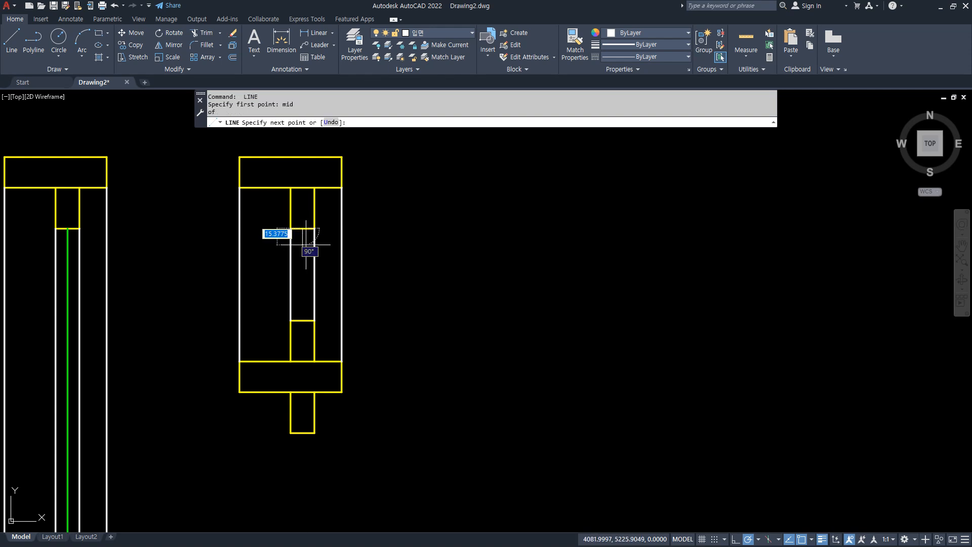
pyautogui.click(305, 320)
pyautogui.press('space')
# Match the upper sash's middle line to the green line of the neighbouring frame section.
pyautogui.press('space')
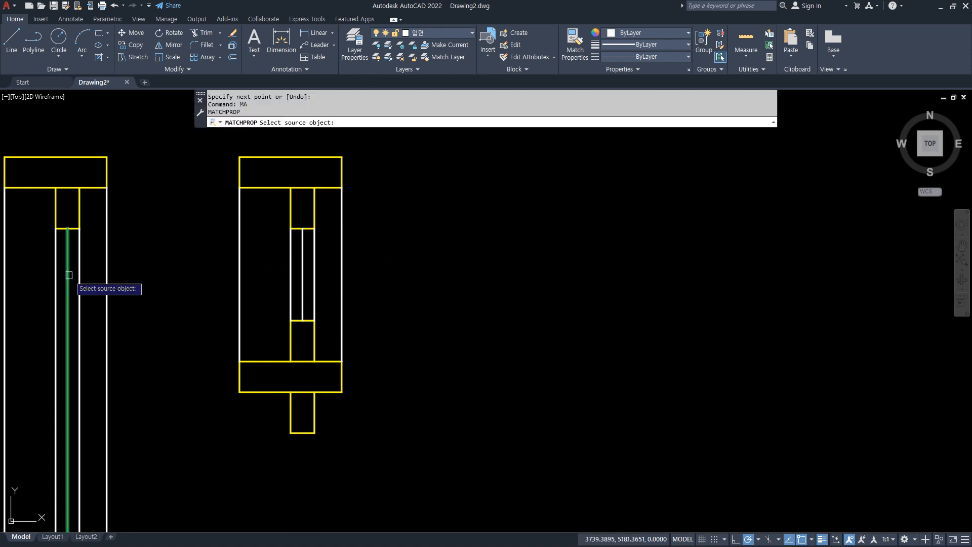
pyautogui.click(69, 275)
pyautogui.click(301, 264)
# Draw a vertical line from the divider's lower-left corner to the bottom rail's upper-left corner.
pyautogui.press('space')
pyautogui.moveTo(328, 415); pyautogui.dragTo(307, 284, button='middle')
pyautogui.press('space')
pyautogui.click(218, 262)
pyautogui.scroll(-5, 207, 350)
pyautogui.moveTo(203, 434); pyautogui.dragTo(209, 207, button='middle')
pyautogui.scroll(5, 210, 292)
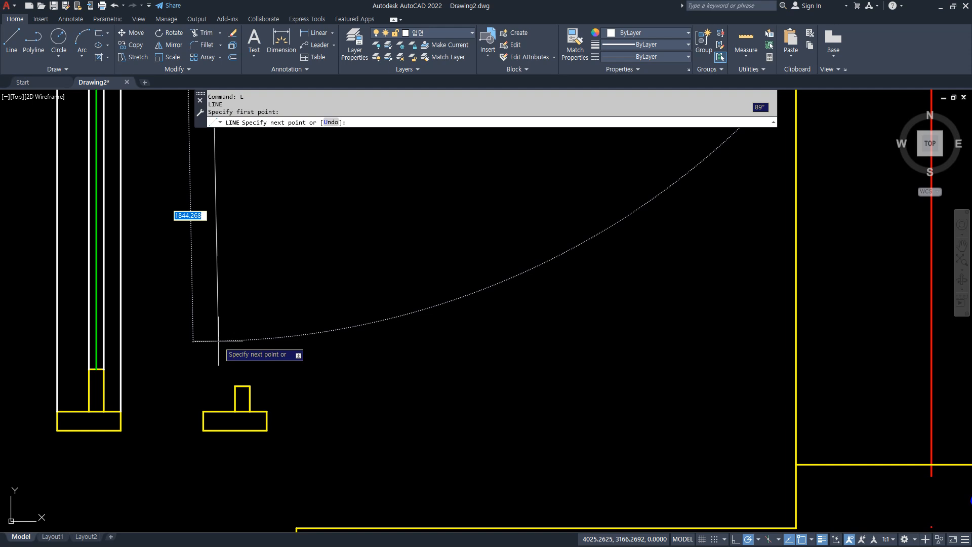
pyautogui.click(204, 412)
pyautogui.press('space')
pyautogui.press('space')
# Draw a vertical line from the bottom sash rail's upper-left corner to the left corner of the sash rail below the divider.
pyautogui.click(235, 387)
pyautogui.scroll(-5, 235, 382)
pyautogui.moveTo(237, 223); pyautogui.dragTo(239, 380, button='middle')
pyautogui.scroll(5, 248, 236)
pyautogui.click(196, 187)
# Copy the lower sash's left vertical line from the sash rail's left corner to the rail's midpoint and right corner.
pyautogui.write('cp')
pyautogui.press('space')
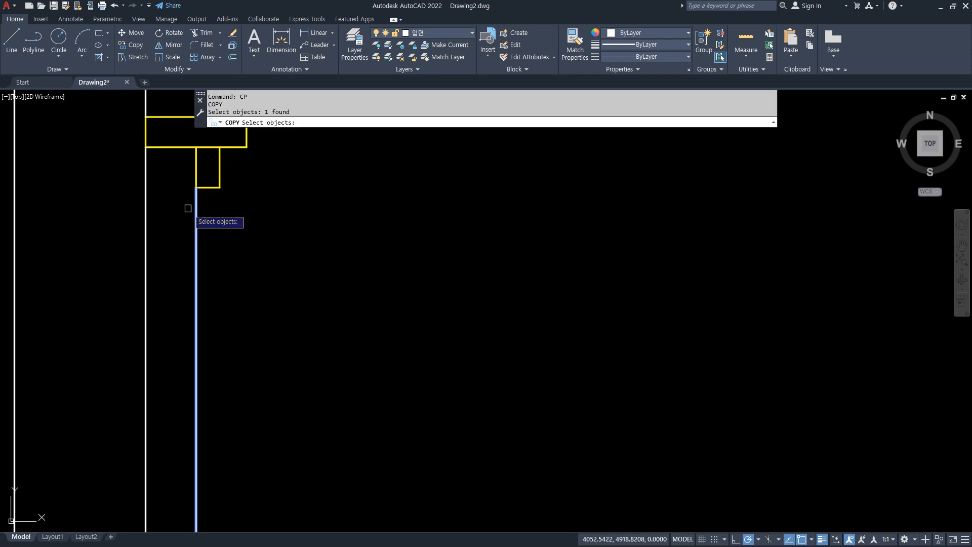
pyautogui.press('space')
pyautogui.click(196, 187)
pyautogui.write('mid')
pyautogui.press('space')
pyautogui.click(207, 187)
pyautogui.click(219, 188)
pyautogui.press('space')
# Copy the divided frame's outer left vertical line across to the divider's lower-right corner.
pyautogui.press('space')
pyautogui.click(167, 171)
pyautogui.click(133, 199)
pyautogui.press('space')
pyautogui.click(145, 147)
pyautogui.click(246, 147)
# Match the lower sash's middle line to the green line of the upper sash.
pyautogui.press('space')
pyautogui.moveTo(271, 187); pyautogui.dragTo(283, 320, button='middle')
pyautogui.write('ma')
pyautogui.press('space')
pyautogui.click(220, 202)
pyautogui.click(219, 354)
pyautogui.scroll(-3, 284, 356)
pyautogui.moveTo(292, 260); pyautogui.dragTo(293, 330, button='middle')
pyautogui.scroll(5, 237, 311)
pyautogui.moveTo(227, 329); pyautogui.dragTo(536, 282, button='middle')
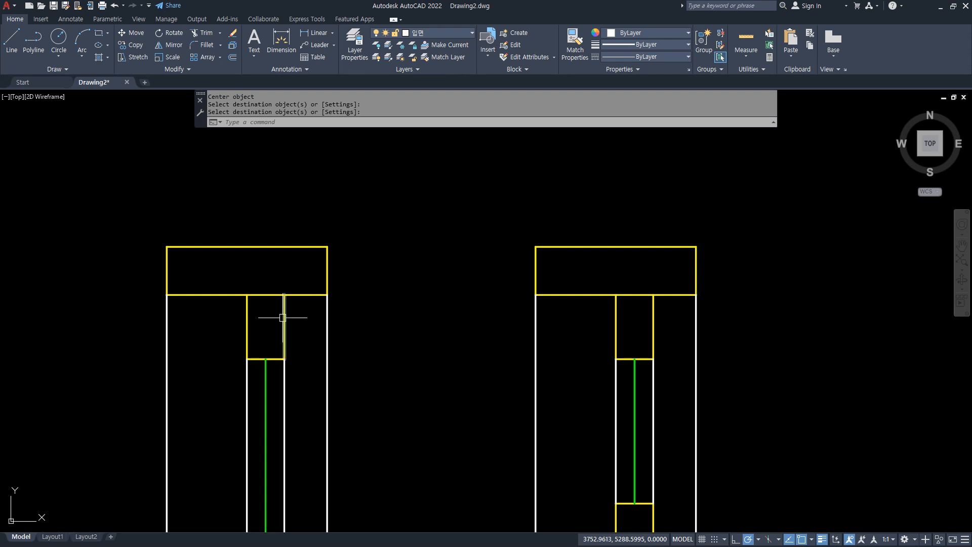
# Offset the lower edge of the head upward by 10 in both the plain and divided frame sections.
pyautogui.write('o')
pyautogui.press('space')
pyautogui.write('10')
pyautogui.press('Return')
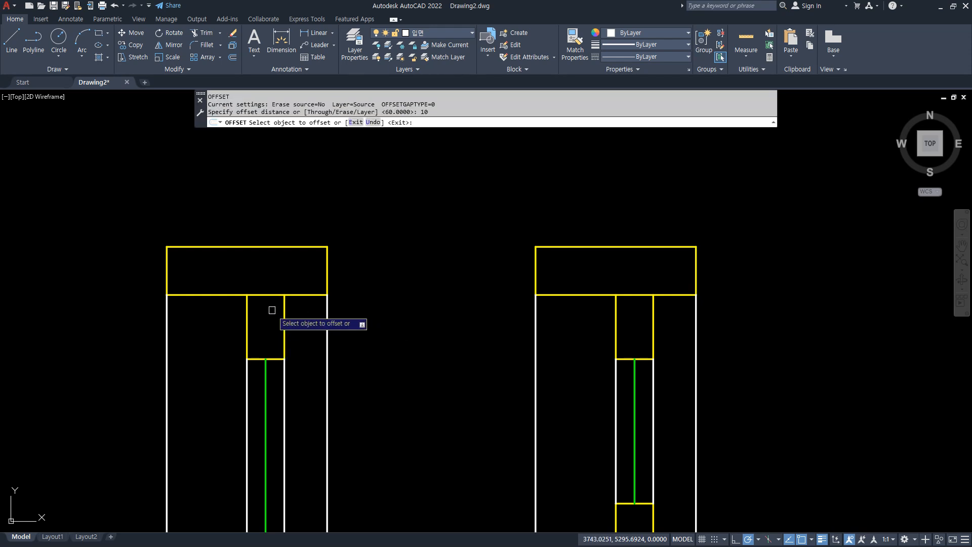
pyautogui.click(264, 294)
pyautogui.click(395, 290)
pyautogui.click(651, 294)
pyautogui.click(618, 274)
pyautogui.press('Return')
# Fillet the plain frame's top sash sides to the offset line and trim the head's lower edge between them.
pyautogui.write('f')
pyautogui.press('space')
pyautogui.click(248, 302)
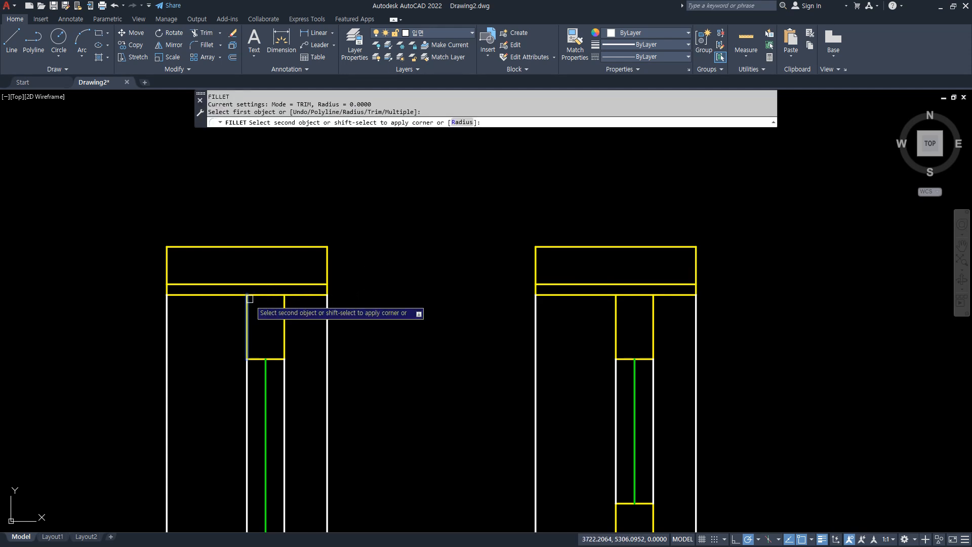
pyautogui.click(258, 280)
pyautogui.click(264, 283)
pyautogui.press('space')
pyautogui.click(269, 285)
pyautogui.click(283, 304)
pyautogui.write('tr')
pyautogui.press('space')
pyautogui.click(272, 294)
pyautogui.press('space')
# Fillet the divided frame's top sash sides to the offset line and trim the head's lower edge between them.
pyautogui.moveTo(460, 347); pyautogui.dragTo(346, 332, button='middle')
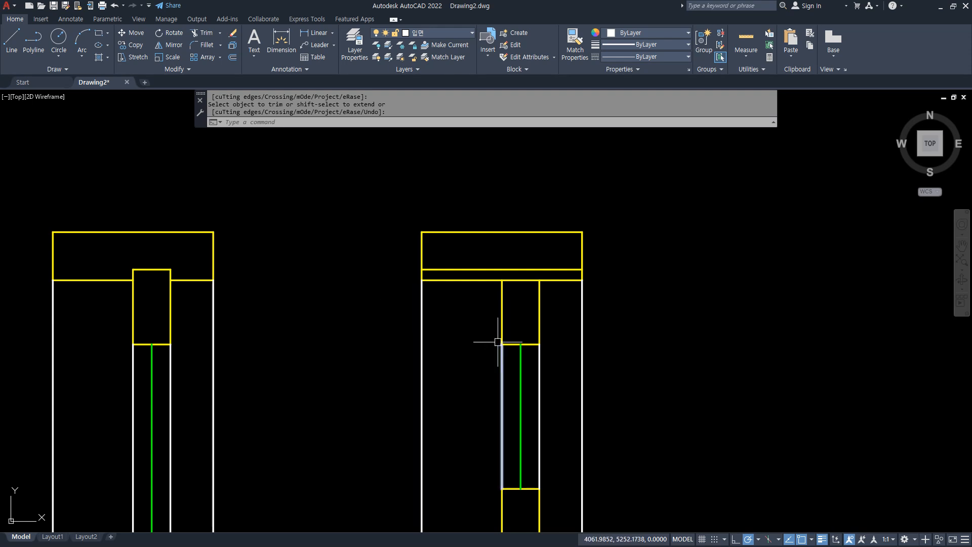
pyautogui.press('space')
pyautogui.write('f')
pyautogui.press('space')
pyautogui.click(503, 292)
pyautogui.click(521, 269)
pyautogui.press('space')
pyautogui.click(533, 271)
pyautogui.click(539, 303)
pyautogui.write('tr')
pyautogui.press('space')
pyautogui.click(522, 280)
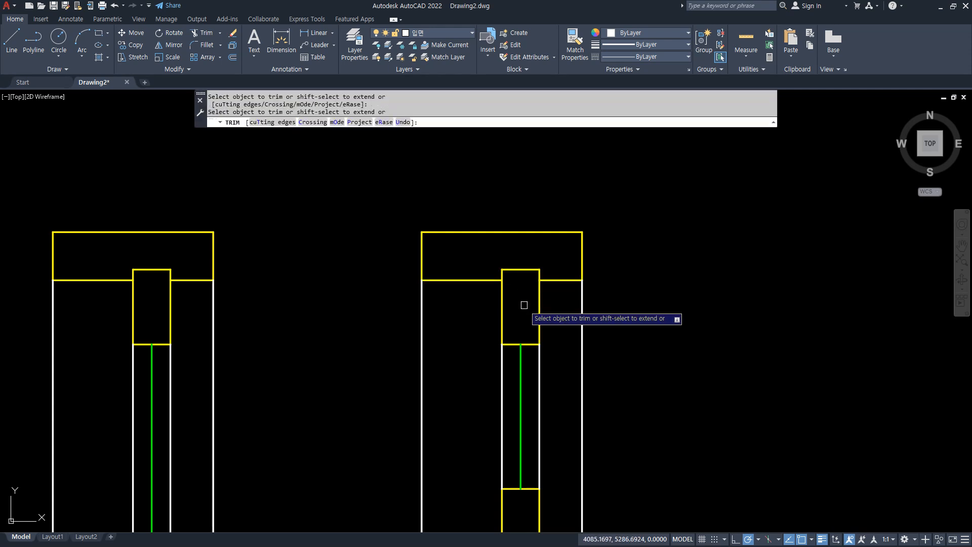
pyautogui.press('space')
# Offset the upper and lower edges of the divided frame's middle divider inward by 10.
pyautogui.scroll(-2, 522, 337)
pyautogui.moveTo(488, 447); pyautogui.dragTo(455, 319, button='middle')
pyautogui.scroll(2, 502, 378)
pyautogui.scroll(2, 494, 335)
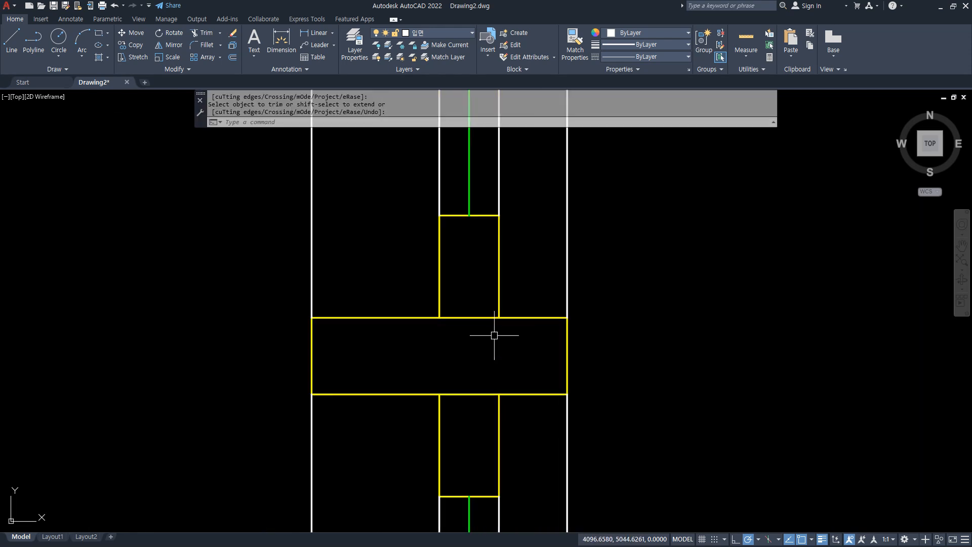
pyautogui.write('o')
pyautogui.press('space')
pyautogui.write('10')
pyautogui.press('space')
pyautogui.click(465, 393)
pyautogui.click(472, 357)
pyautogui.press('space')
# Fillet the sides of the sash rails above and below the divider to the offset lines inside it.
pyautogui.write('f')
pyautogui.press('space')
pyautogui.click(440, 299)
pyautogui.click(460, 335)
pyautogui.press('space')
pyautogui.click(460, 335)
pyautogui.click(500, 306)
pyautogui.press('space')
pyautogui.click(498, 411)
pyautogui.click(486, 378)
# Trim the divider's upper and lower edges where they cross between the sash rail sides.
pyautogui.press('space')
pyautogui.click(467, 377)
pyautogui.click(437, 414)
pyautogui.write('tr')
pyautogui.press('space')
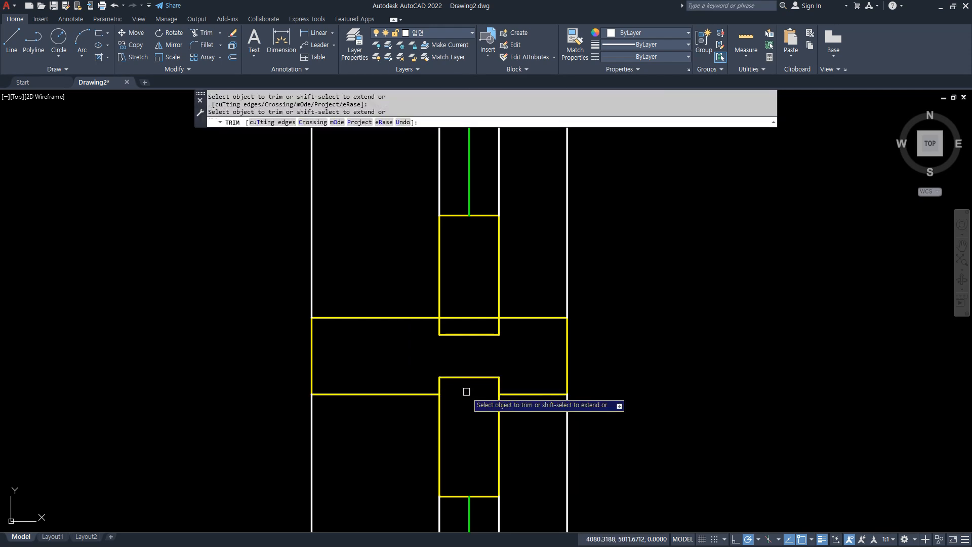
pyautogui.click(468, 318)
pyautogui.press('space')
# Offset the upper edge of the sill downward by 10 in both the plain and divided frame sections.
pyautogui.scroll(-4, 467, 323)
pyautogui.scroll(-1, 440, 456)
pyautogui.moveTo(425, 486); pyautogui.dragTo(424, 220, button='middle')
pyautogui.scroll(5, 426, 443)
pyautogui.scroll(-3, 415, 435)
pyautogui.write('o')
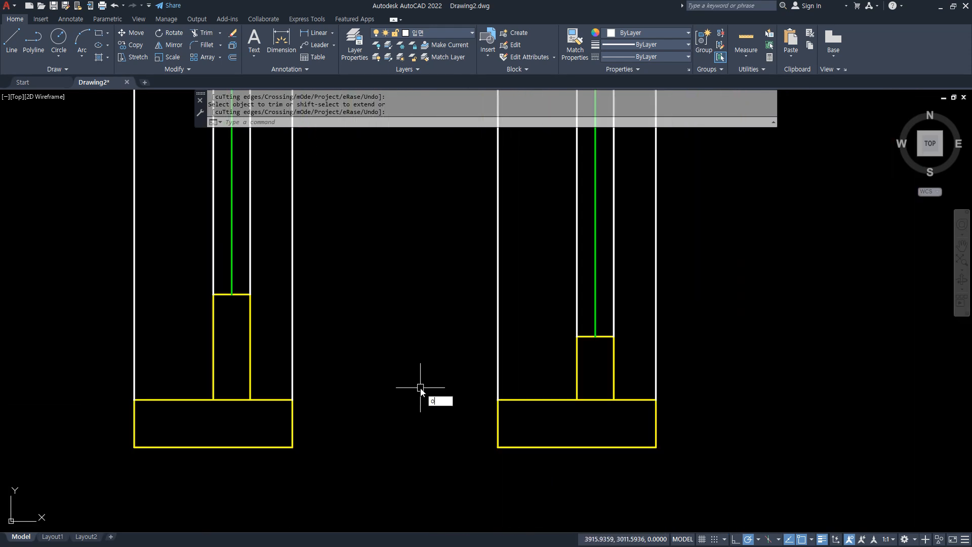
pyautogui.press('space')
pyautogui.write('10')
pyautogui.press('space')
pyautogui.click(264, 400)
pyautogui.click(268, 415)
pyautogui.click(528, 400)
pyautogui.click(583, 416)
pyautogui.press('space')
# Fillet the bottom sash rail sides of both frame sections to the offset lines inside the sills.
pyautogui.write('f')
pyautogui.press('space')
pyautogui.click(615, 387)
pyautogui.click(600, 410)
pyautogui.press('space')
pyautogui.click(592, 411)
pyautogui.click(577, 384)
pyautogui.press('space')
pyautogui.click(250, 391)
pyautogui.click(234, 411)
pyautogui.press('space')
pyautogui.click(229, 411)
pyautogui.click(206, 382)
pyautogui.click(214, 386)
# Trim the sill's upper edge between the bottom sash rail sides in both frame sections.
pyautogui.write('tr')
pyautogui.press('space')
pyautogui.click(234, 401)
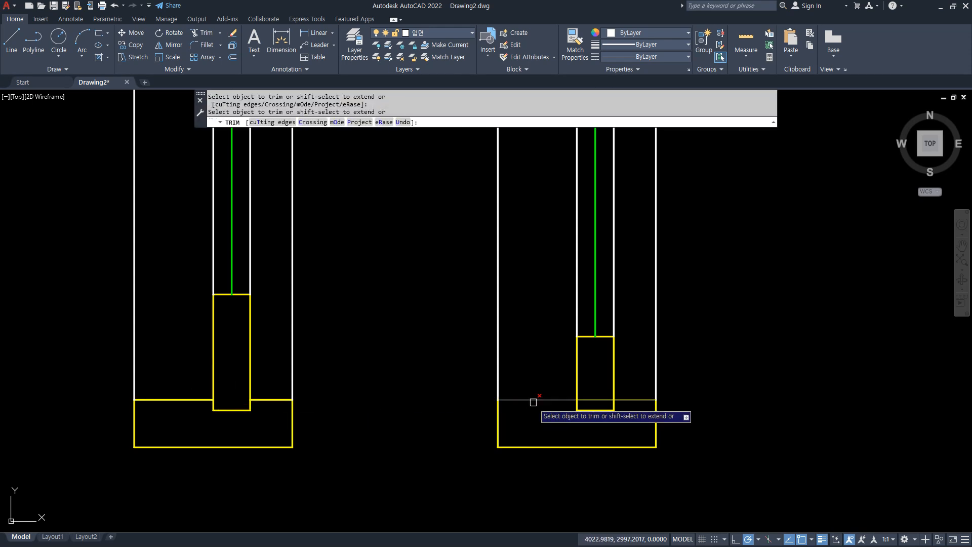
pyautogui.click(586, 399)
pyautogui.press('space')
# Group all objects of the divided frame section.
pyautogui.scroll(-4, 715, 459)
pyautogui.moveTo(726, 289); pyautogui.dragTo(540, 207, button='middle')
pyautogui.scroll(4, 420, 380)
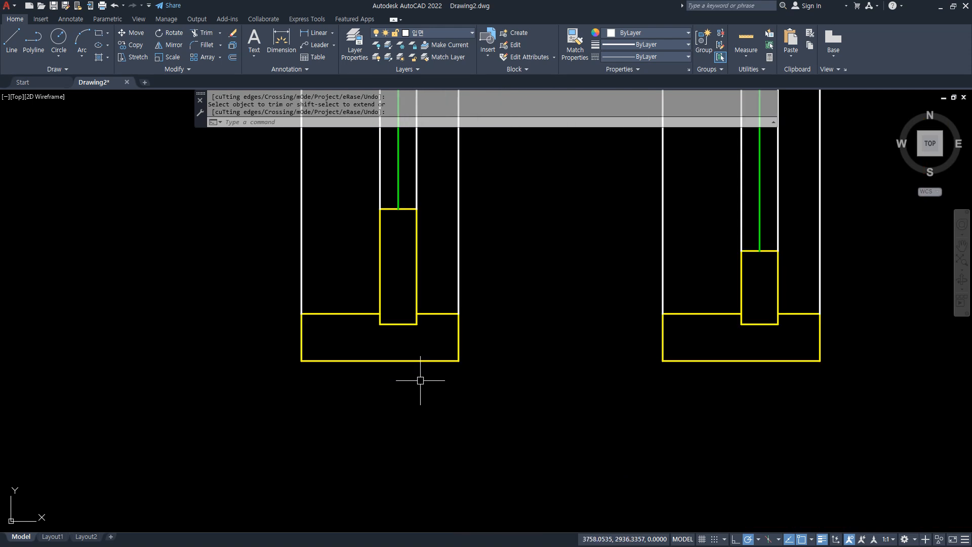
pyautogui.scroll(-6, 420, 380)
pyautogui.moveTo(434, 348); pyautogui.dragTo(373, 265, button='middle')
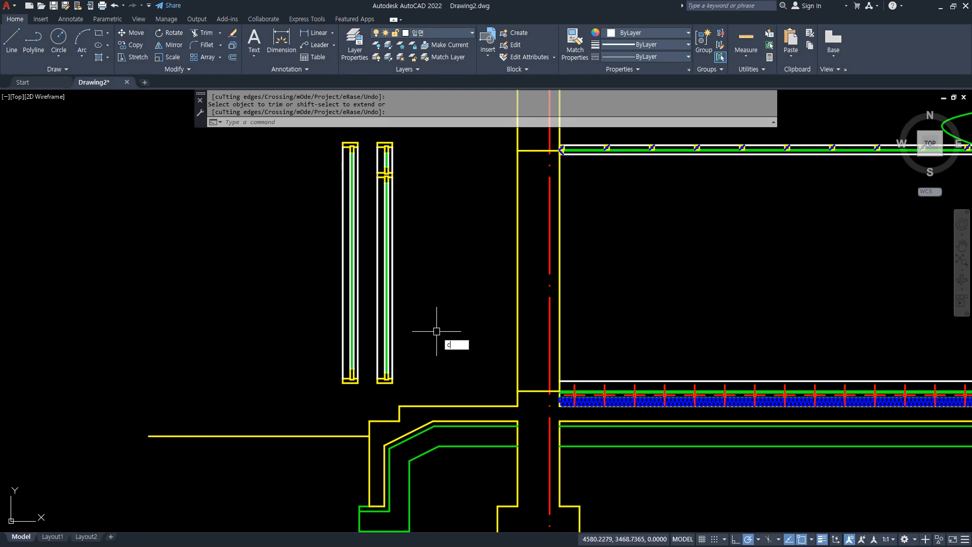
pyautogui.write('g')
pyautogui.press('Return')
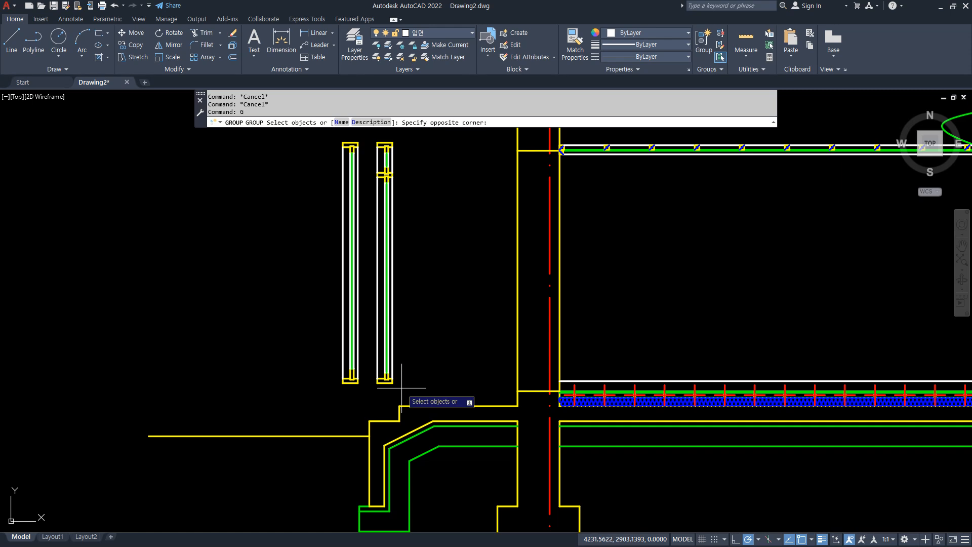
pyautogui.click(368, 136)
pyautogui.press('Return')
pyautogui.press('Return')
# Group all objects of the plain frame section.
pyautogui.click(310, 139)
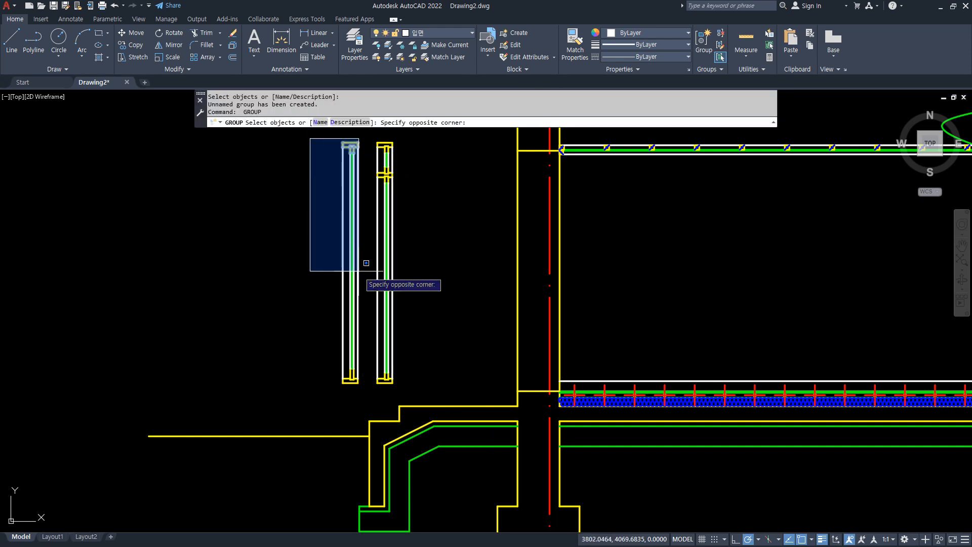
pyautogui.click(363, 388)
pyautogui.press('Return')
# Move the divided frame group by its lower-right corner to the inner end of the wall opening's bottom line.
pyautogui.moveTo(445, 317); pyautogui.dragTo(405, 322, button='middle')
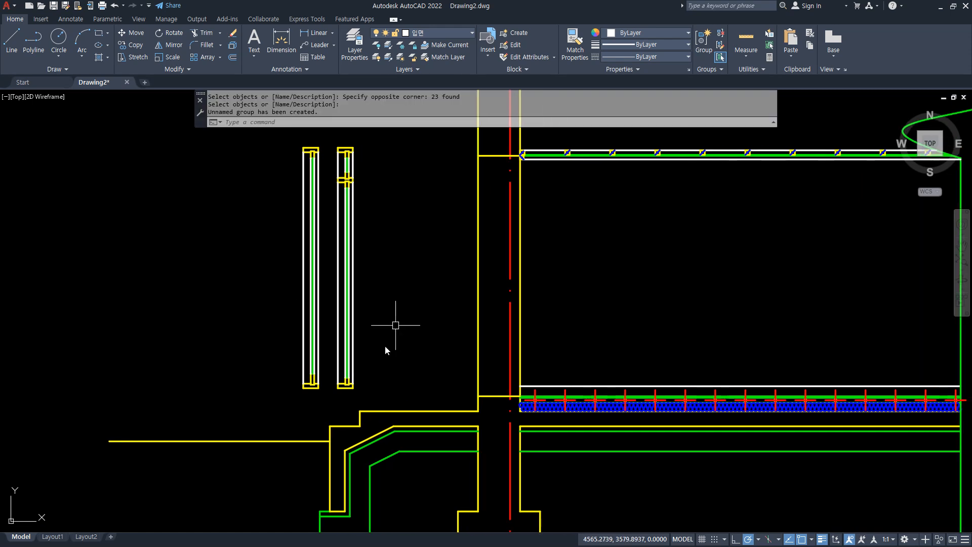
pyautogui.write('m')
pyautogui.press('Return')
pyautogui.click(338, 391)
pyautogui.press('Return')
pyautogui.scroll(4, 338, 393)
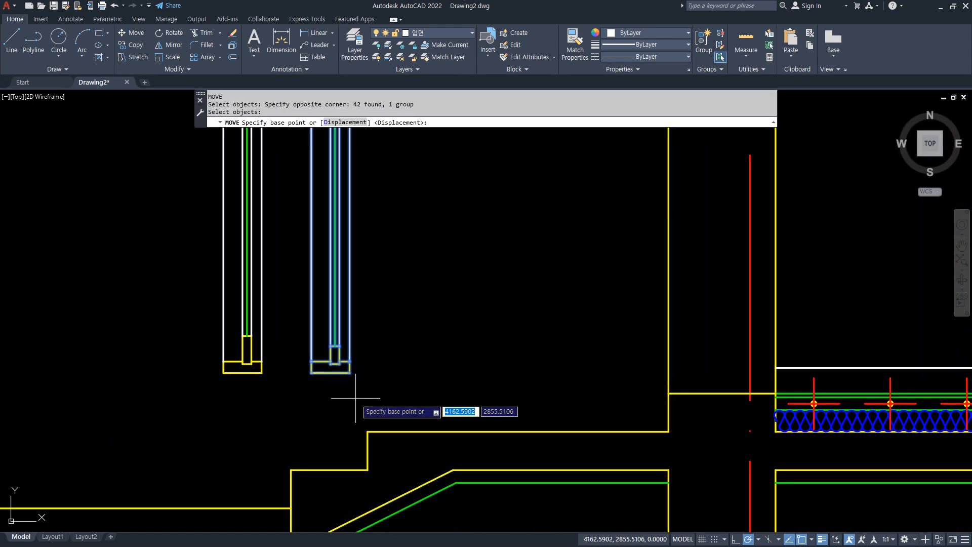
pyautogui.click(339, 373)
pyautogui.scroll(2, 685, 387)
pyautogui.moveTo(684, 386); pyautogui.dragTo(494, 374, button='middle')
pyautogui.scroll(3, 582, 374)
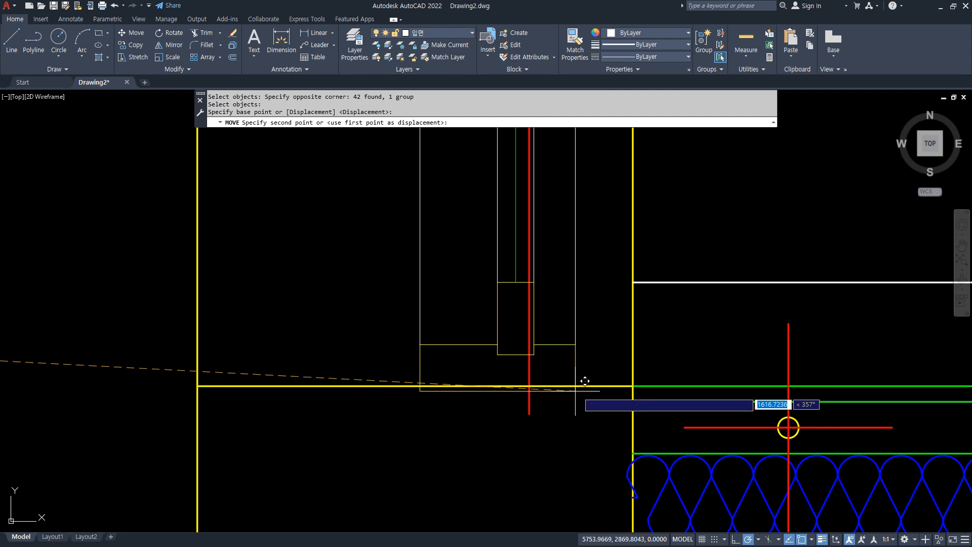
pyautogui.click(638, 381)
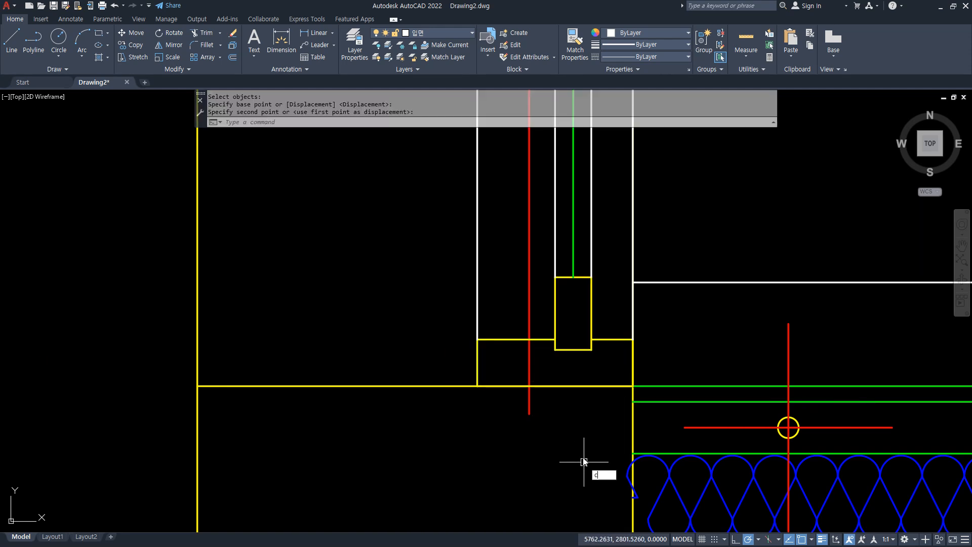
# Copy the divided frame group from its lower-right corner to a free spot about 697 to the left, outside the wall.
pyautogui.write('co')
pyautogui.press('Return')
pyautogui.click(583, 354)
pyautogui.click(542, 334)
pyautogui.press('Return')
pyautogui.click(633, 386)
pyautogui.scroll(-2, 283, 386)
pyautogui.moveTo(218, 389); pyautogui.dragTo(384, 401, button='middle')
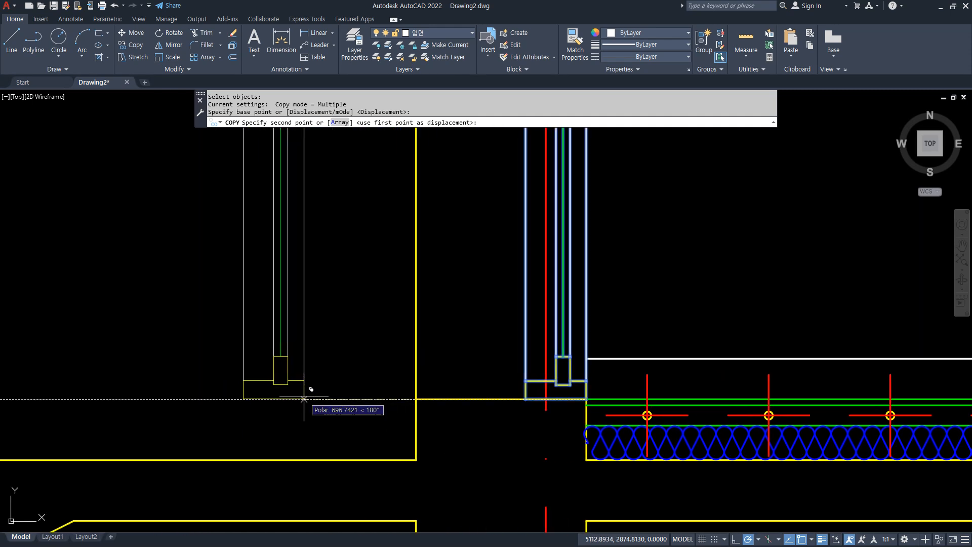
pyautogui.click(304, 399)
pyautogui.scroll(4, 303, 385)
pyautogui.press('Escape')
pyautogui.press('Escape')
pyautogui.press('Escape')
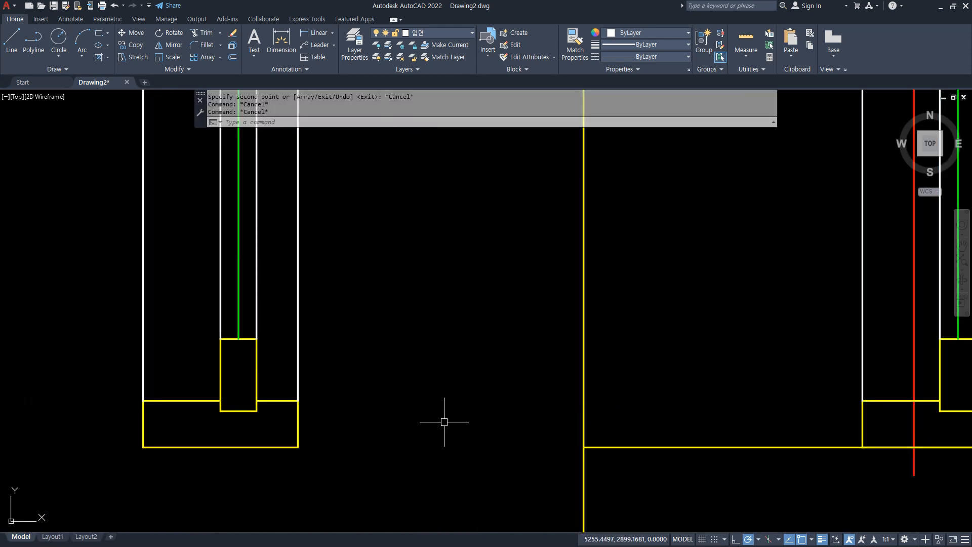
# Stretch the bottom sash rail and sill top edge of the copied frame down by 15.
pyautogui.write('s')
pyautogui.press('Return')
pyautogui.click(337, 427)
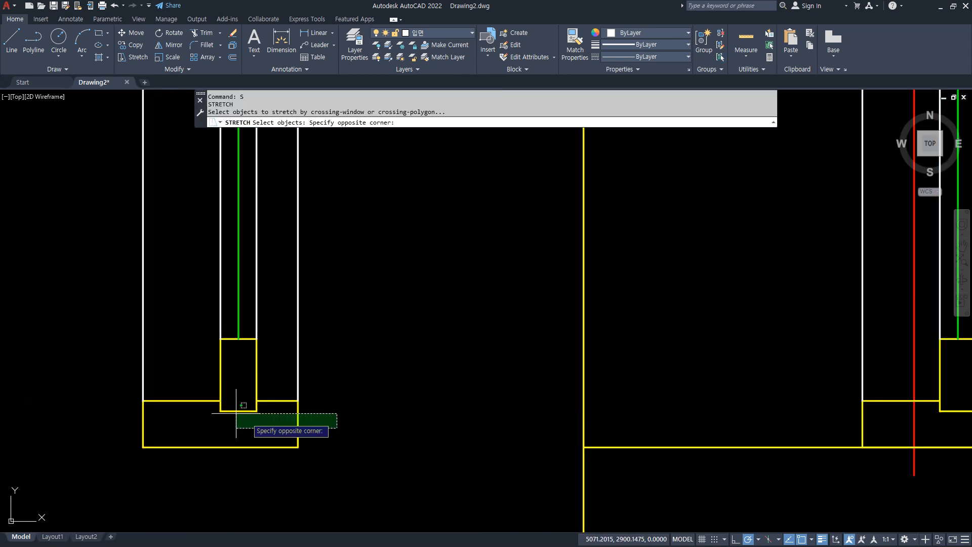
pyautogui.click(113, 304)
pyautogui.press('Return')
pyautogui.click(114, 241)
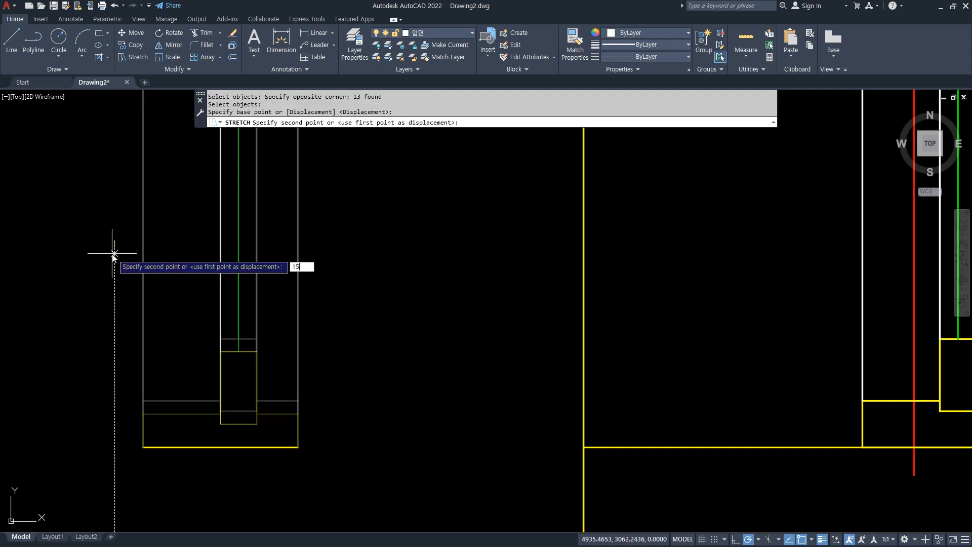
pyautogui.write('15')
pyautogui.press('Return')
# Stretch the top sash rail and head's lower edge of the copied frame up by 15.
pyautogui.scroll(-6, 158, 295)
pyautogui.moveTo(157, 295); pyautogui.dragTo(191, 428, button='middle')
pyautogui.scroll(6, 223, 330)
pyautogui.write('s')
pyautogui.press('Return')
pyautogui.click(347, 308)
pyautogui.click(84, 215)
pyautogui.press('Return')
pyautogui.click(102, 275)
pyautogui.write('15')
pyautogui.press('Return')
# Stretch the transom's lower edge and the sash rail beneath it up by 15 in the copied frame.
pyautogui.moveTo(161, 344); pyautogui.dragTo(196, 143, button='middle')
pyautogui.write('s')
pyautogui.press('Return')
pyautogui.click(375, 191)
pyautogui.click(505, 234)
pyautogui.click(421, 439)
pyautogui.click(128, 325)
pyautogui.press('Return')
pyautogui.click(112, 369)
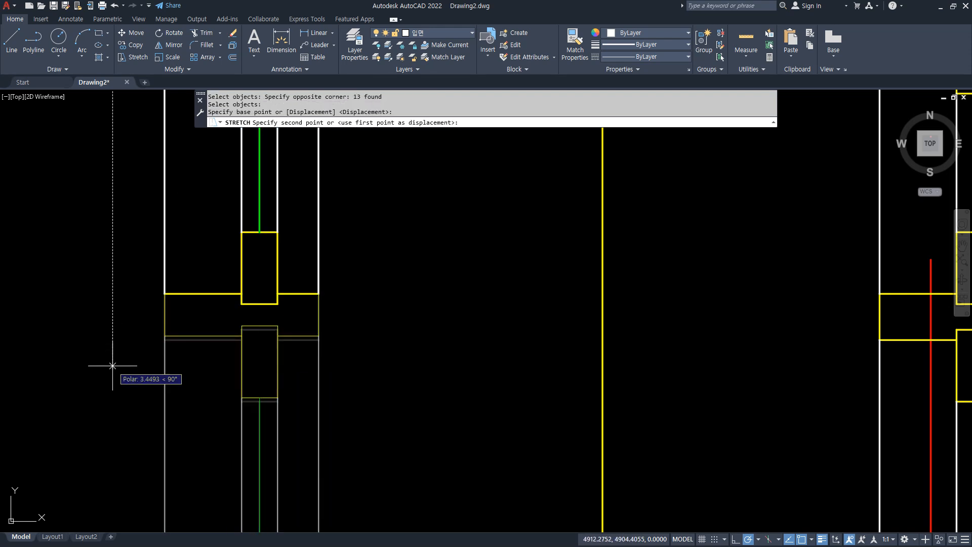
pyautogui.write('15')
pyautogui.press('Return')
pyautogui.scroll(-6, 112, 366)
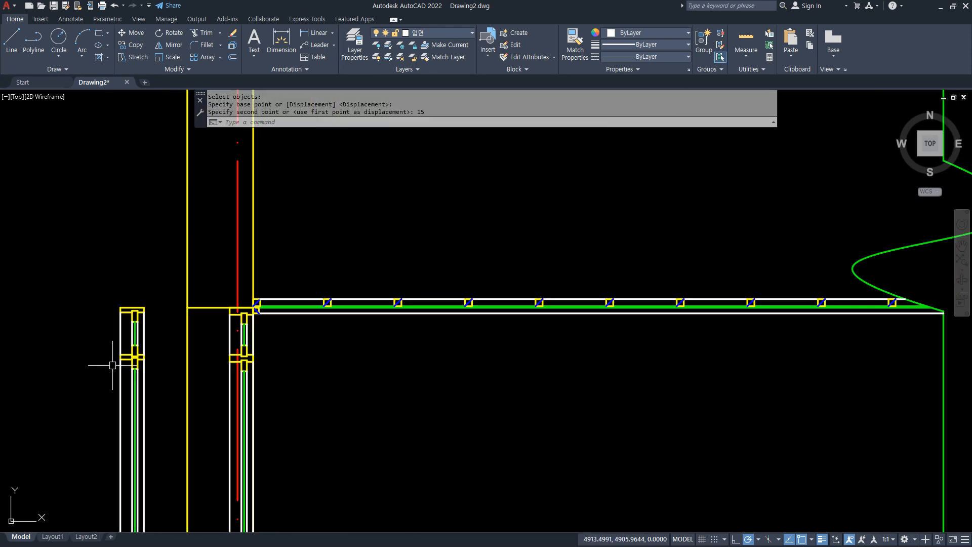
# Move the copied frame group by its lower-right corner to the lower-left corner of the original frame in the wall opening.
pyautogui.moveTo(144, 356); pyautogui.dragTo(173, 93, button='middle')
pyautogui.write('m')
pyautogui.press('Return')
pyautogui.click(173, 317)
pyautogui.press('Return')
pyautogui.scroll(4, 152, 447)
pyautogui.click(210, 382)
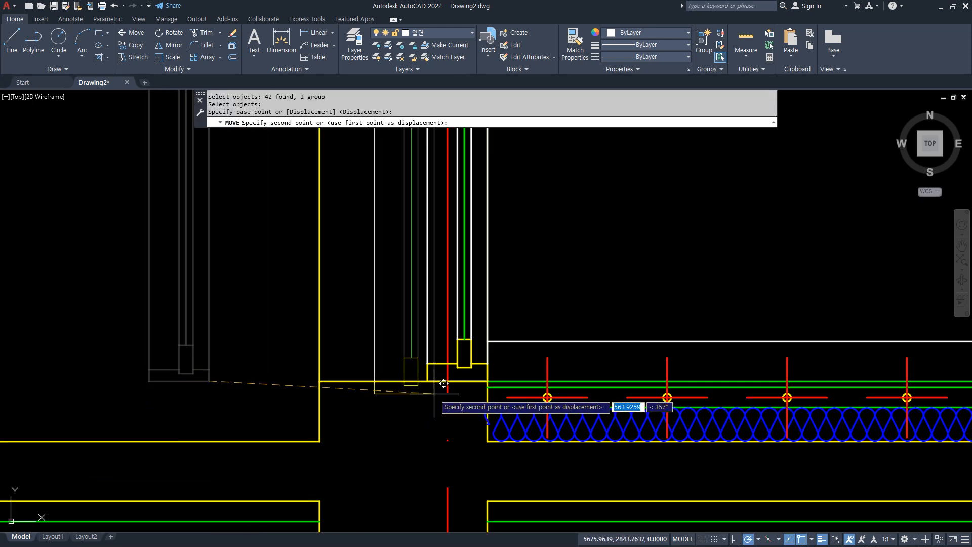
pyautogui.scroll(6, 403, 343)
pyautogui.click(411, 326)
pyautogui.press('Escape')
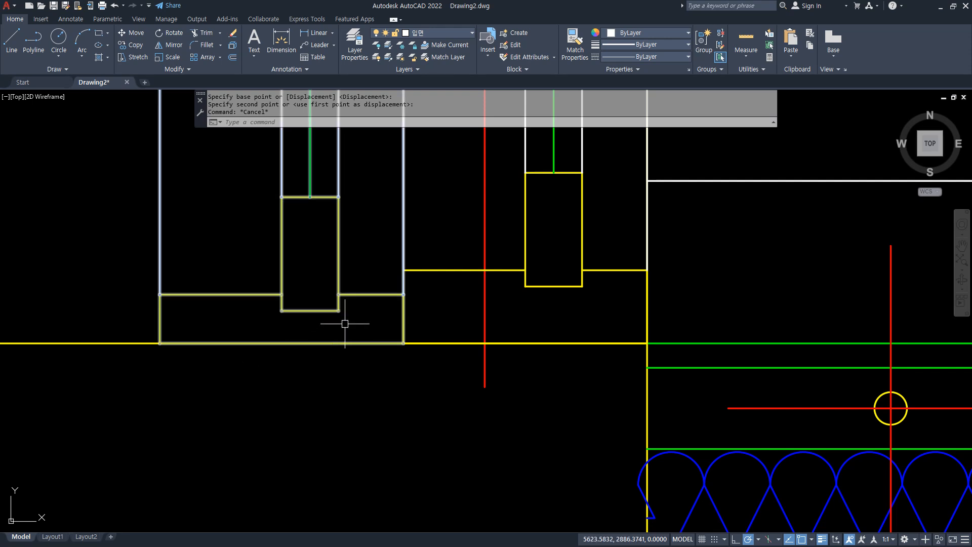
# Switch to the browser to examine the four-panel sliding window reference drawing and its dimensions, and return to AutoCAD.
pyautogui.scroll(-8, 347, 282)
pyautogui.moveTo(344, 287); pyautogui.dragTo(308, 480, button='middle')
pyautogui.scroll(-6, 294, 277)
pyautogui.moveTo(294, 277)
pyautogui.mouseDown(button='middle')
pyautogui.moveTo(282, 382)
pyautogui.moveTo(276, 369)
pyautogui.mouseUp(button='middle')
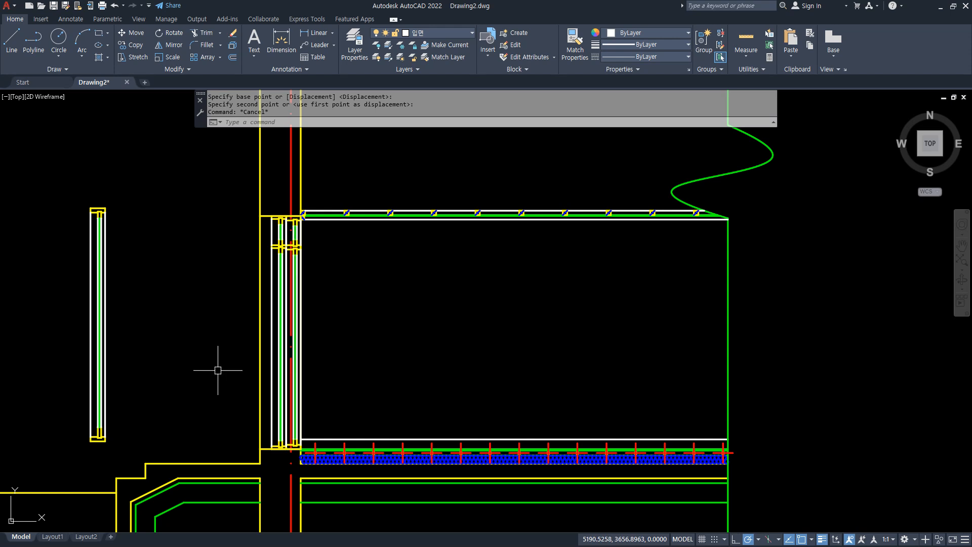
pyautogui.hotkey('alt', 'Tab')
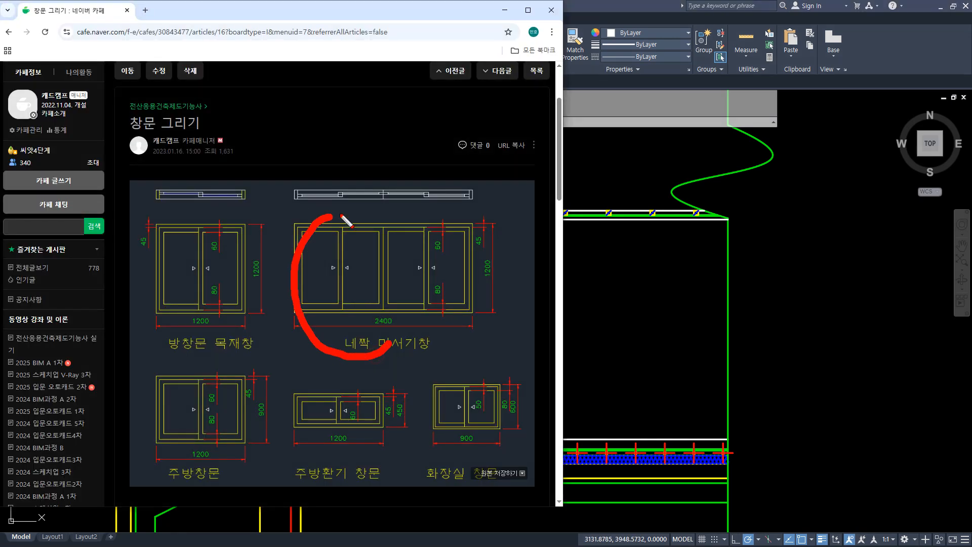
pyautogui.press('Escape')
pyautogui.moveTo(334, 13); pyautogui.dragTo(0, 17)
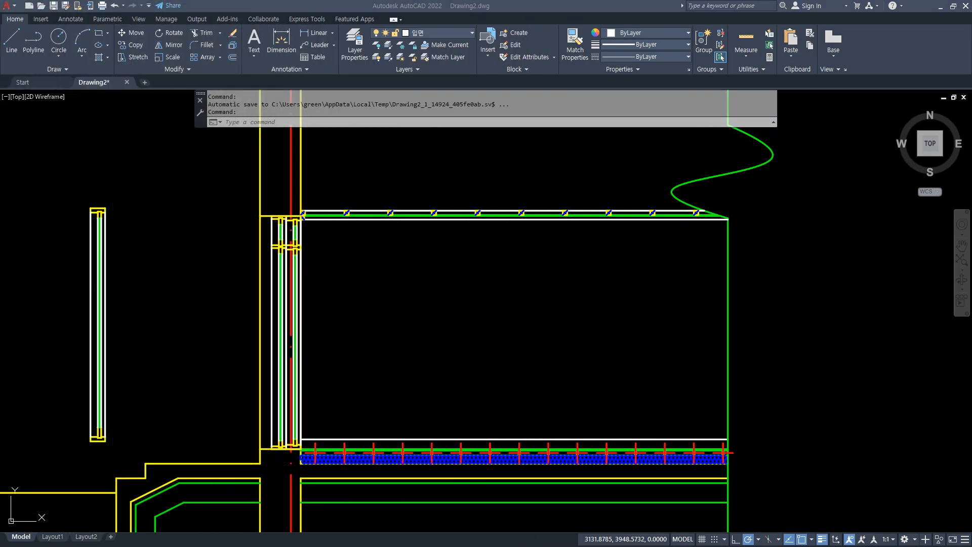
pyautogui.click(232, 4)
# Draw a 2400 by 1200 rectangle in the empty area left of the section as the sliding window's outer frame.
pyautogui.scroll(-3, 307, 263)
pyautogui.moveTo(233, 280); pyautogui.dragTo(582, 311, button='middle')
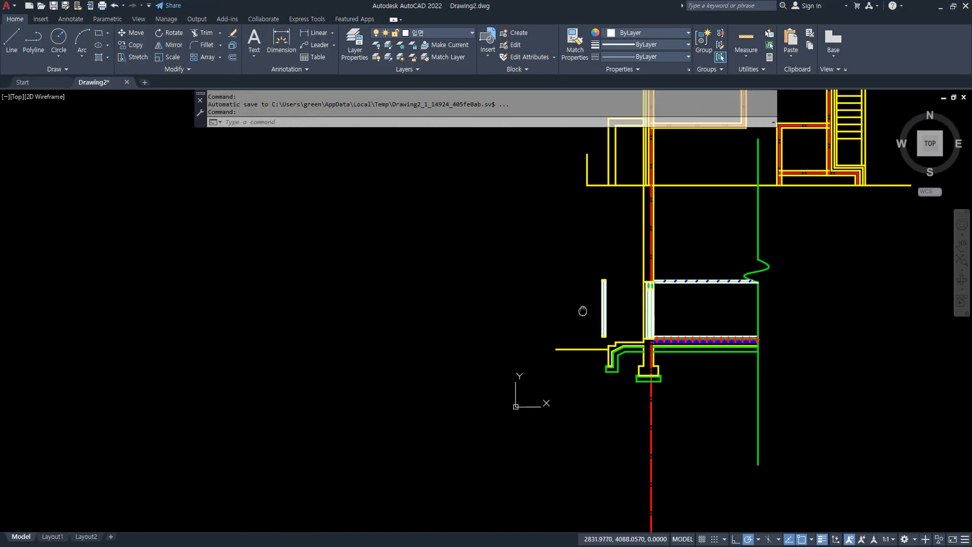
pyautogui.scroll(1, 292, 297)
pyautogui.write('rec')
pyautogui.press('Return')
pyautogui.click(251, 291)
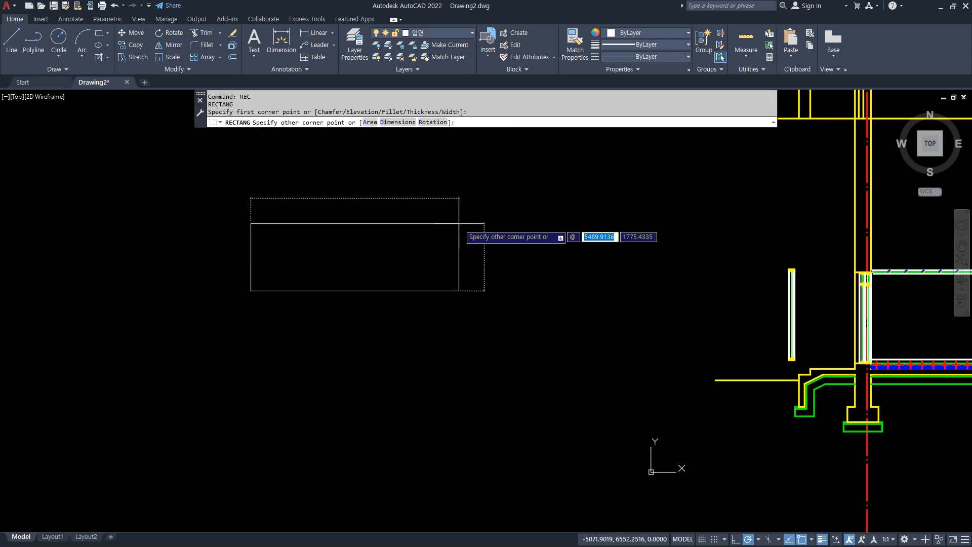
pyautogui.write('2400')
pyautogui.press('Tab')
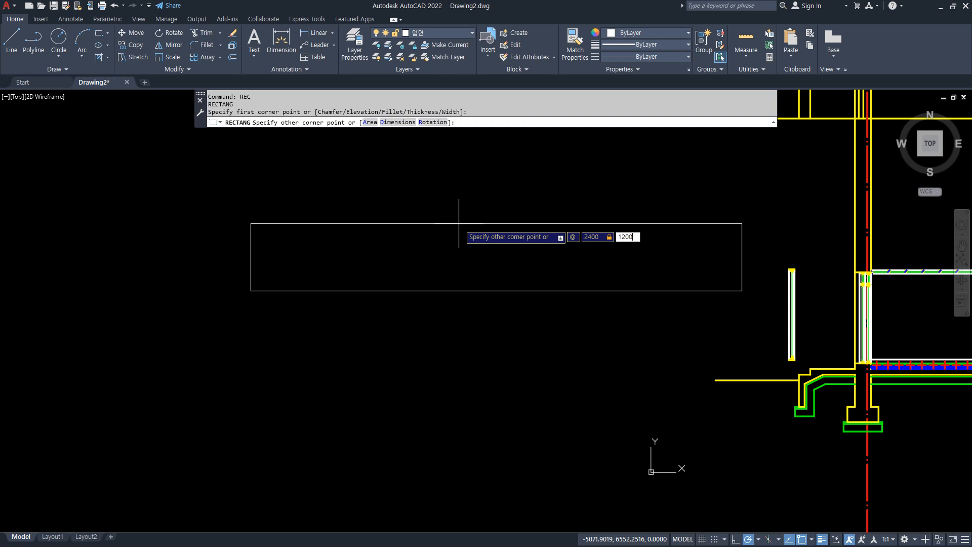
pyautogui.write('1200')
pyautogui.press('Return')
pyautogui.scroll(6, 281, 272)
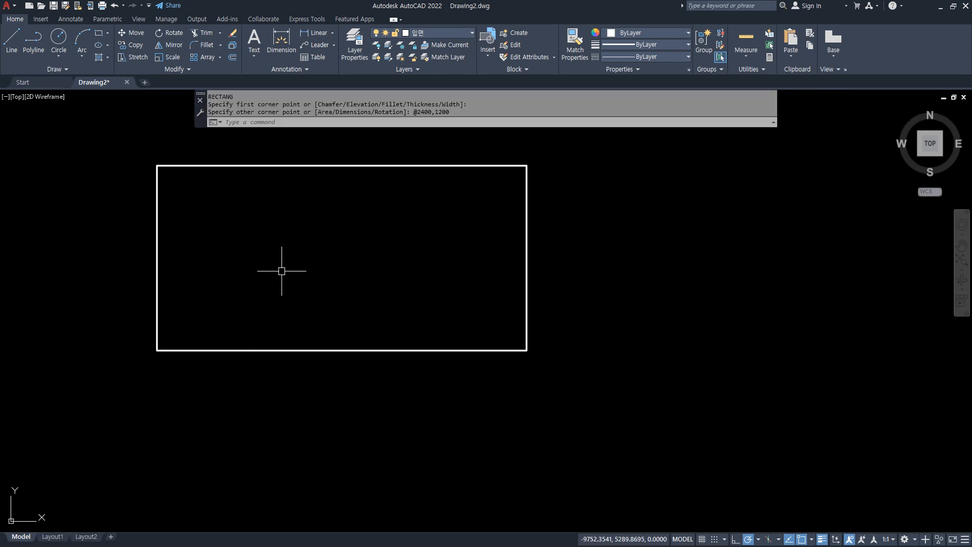
# Offset the window's outer rectangle inward by 45.
pyautogui.press('Return')
pyautogui.write('4')
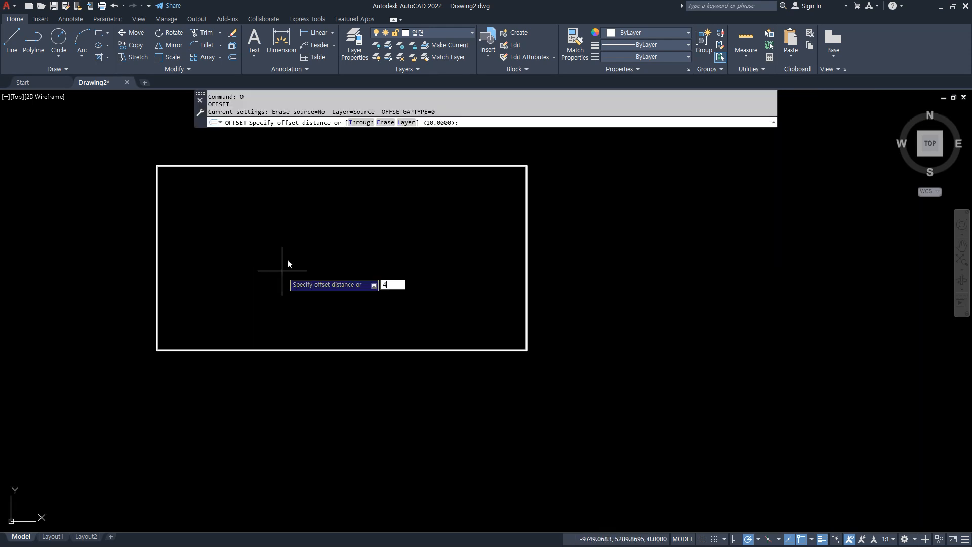
pyautogui.write('5')
pyautogui.press('Return')
pyautogui.click(324, 167)
pyautogui.click(309, 265)
pyautogui.press('Return')
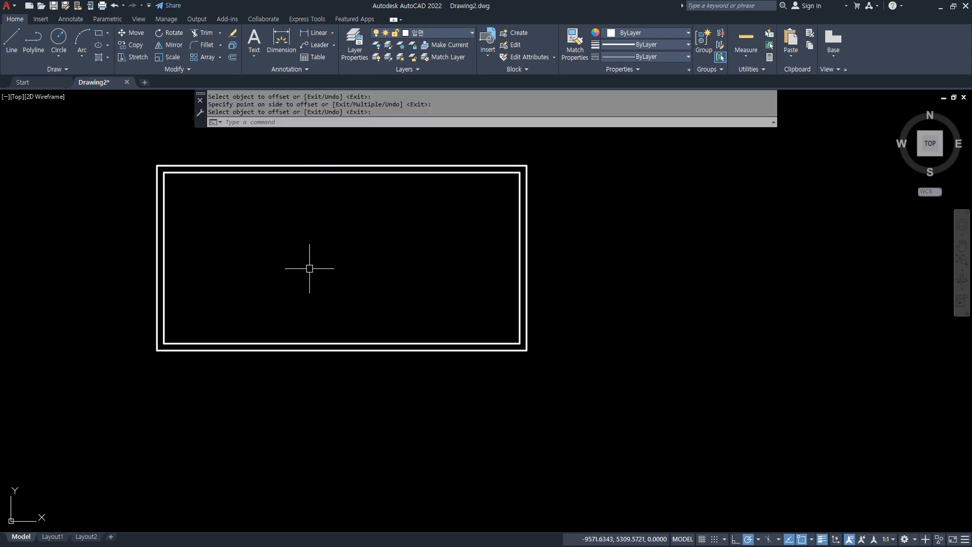
pyautogui.write('l')
pyautogui.press('Return')
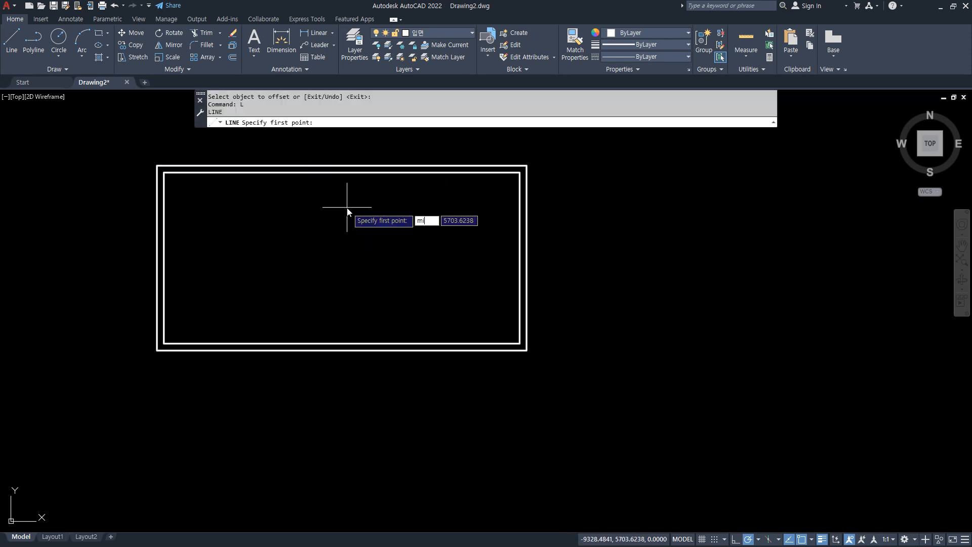
pyautogui.press('Escape')
# Draw a rectangle from the inner frame's upper-right corner to the midpoint of its bottom edge.
pyautogui.write('rec')
pyautogui.press('Return')
pyautogui.click(520, 173)
pyautogui.write('mid')
pyautogui.press('Return')
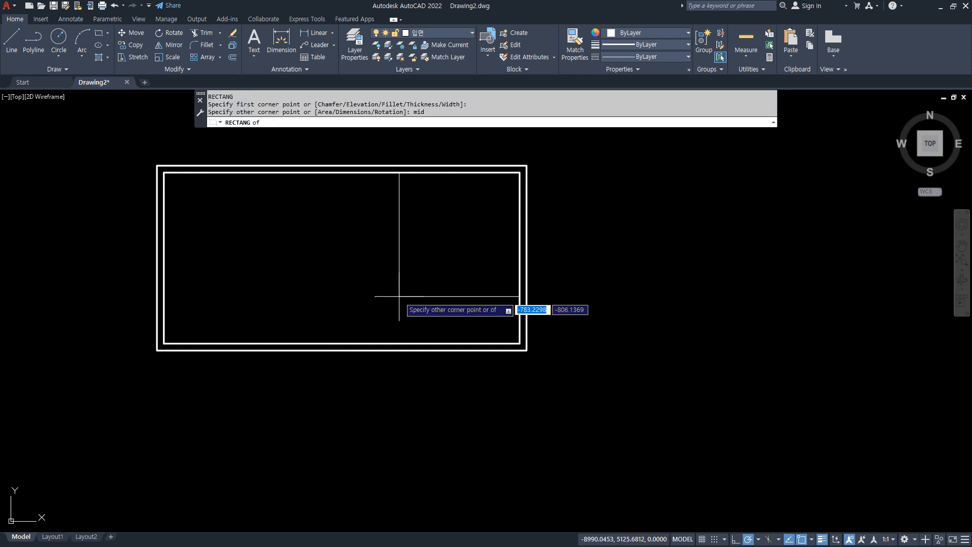
pyautogui.click(342, 343)
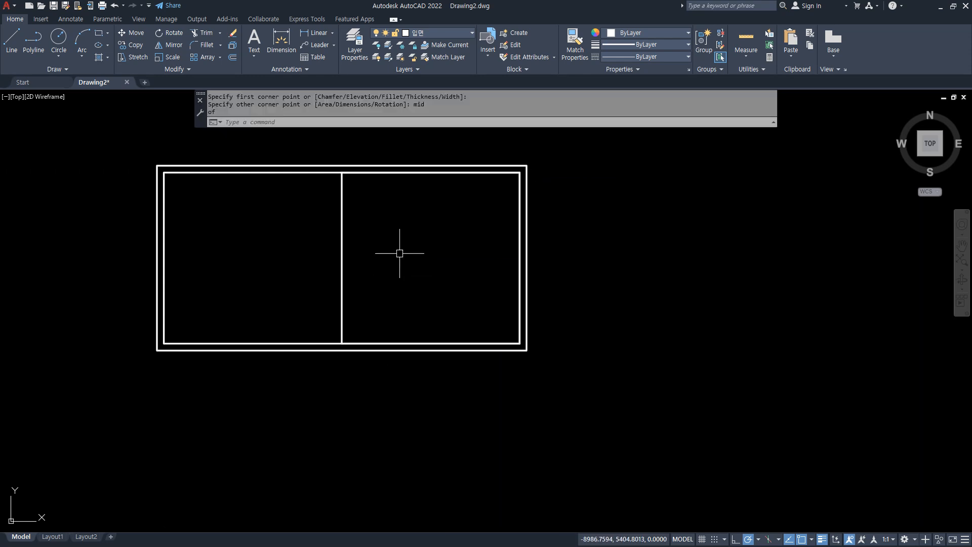
# Offset the right-half rectangle inward by 60 for the sash border.
pyautogui.write('o')
pyautogui.press('Return')
pyautogui.write('60')
pyautogui.press('Return')
pyautogui.click(343, 226)
pyautogui.click(447, 248)
pyautogui.press('Return')
# Draw a vertical line from the midpoint of the right-half rectangle's top edge down to its bottom edge.
pyautogui.write('l')
pyautogui.press('Return')
pyautogui.write('mi')
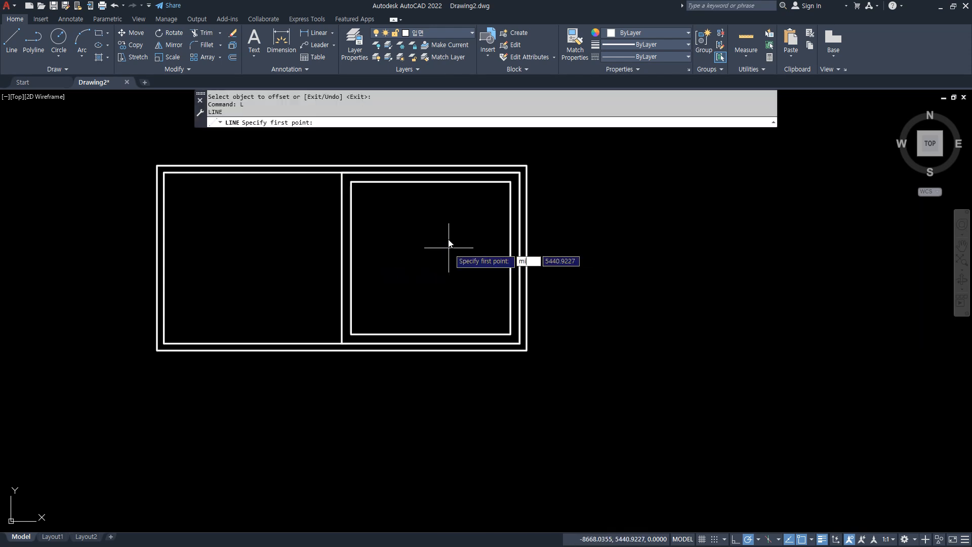
pyautogui.write('d')
pyautogui.press('Return')
pyautogui.click(431, 172)
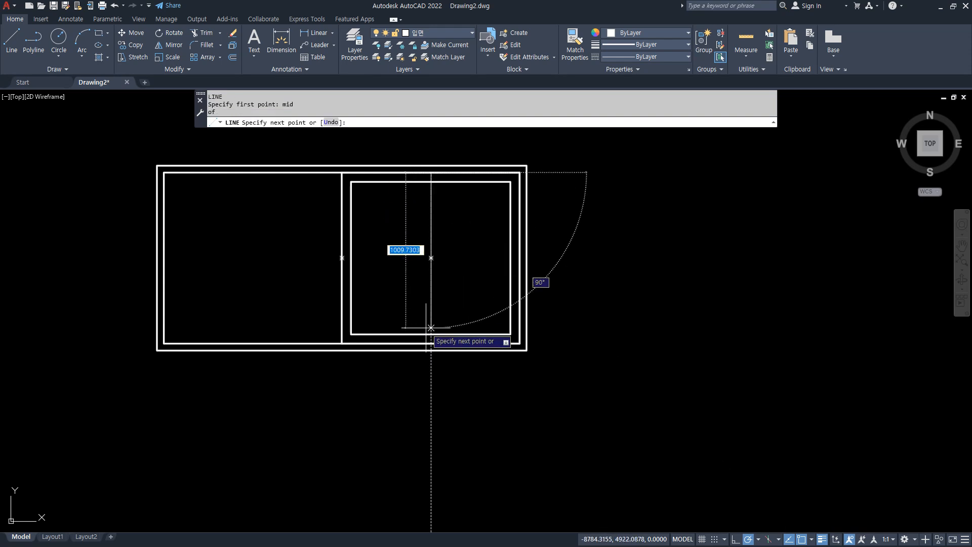
pyautogui.click(424, 342)
pyautogui.press('Return')
# Offset the vertical middle line 30 to both sides and erase the original line.
pyautogui.scroll(5, 428, 335)
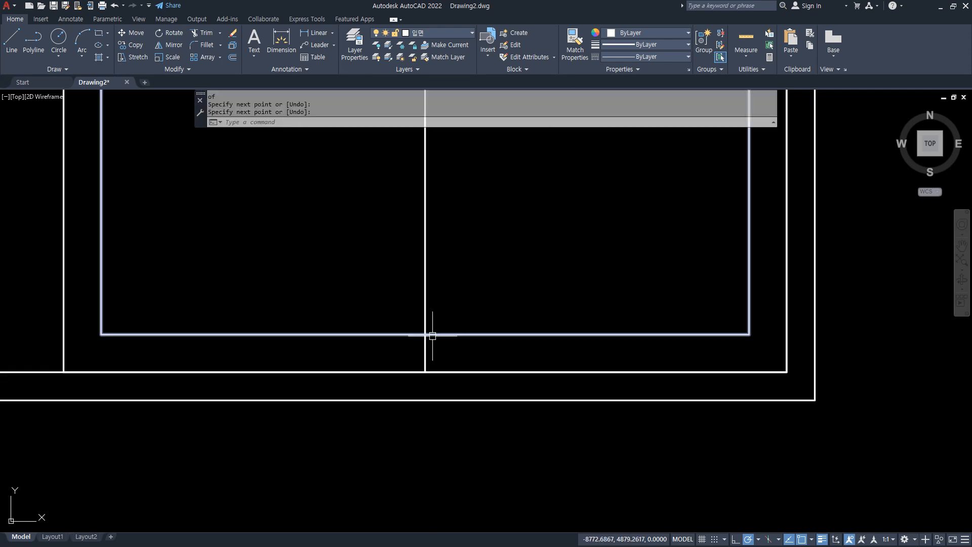
pyautogui.write('o')
pyautogui.press('Return')
pyautogui.write('30')
pyautogui.press('Return')
pyautogui.click(425, 348)
pyautogui.click(445, 348)
pyautogui.click(425, 347)
pyautogui.click(412, 343)
pyautogui.press('Return')
pyautogui.click(432, 349)
pyautogui.click(420, 349)
pyautogui.write('e')
pyautogui.press('Return')
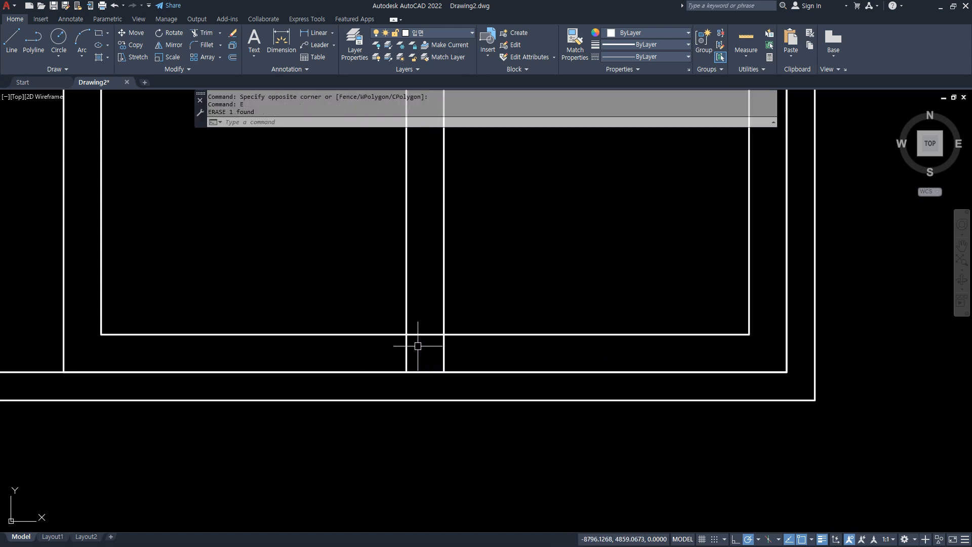
# Trim the sash rectangle between the two vertical lines and the right line's ends beyond that rectangle, at both bottom and top.
pyautogui.write('tr')
pyautogui.press('Return')
pyautogui.moveTo(420, 317); pyautogui.dragTo(452, 357)
pyautogui.scroll(-5, 452, 357)
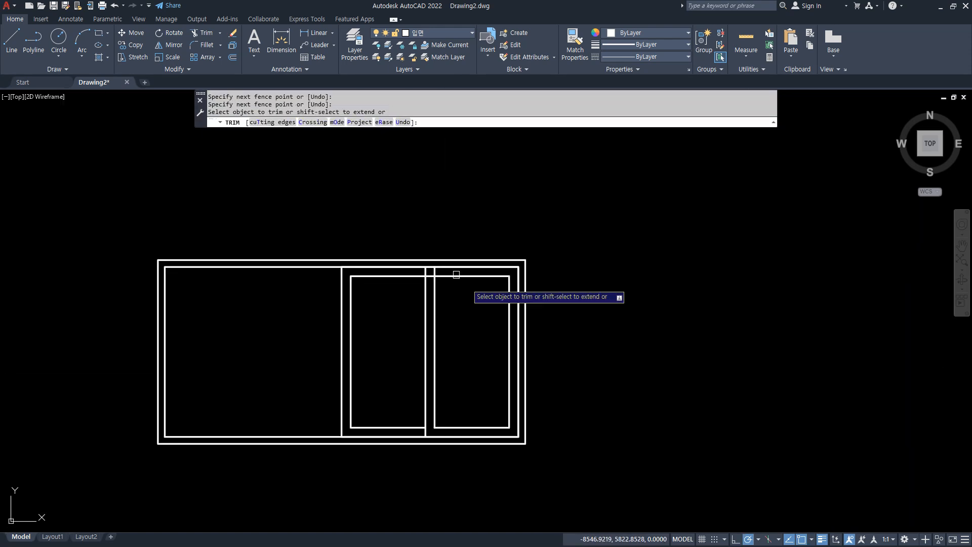
pyautogui.scroll(6, 436, 287)
pyautogui.moveTo(441, 293); pyautogui.dragTo(434, 310)
pyautogui.scroll(-5, 406, 357)
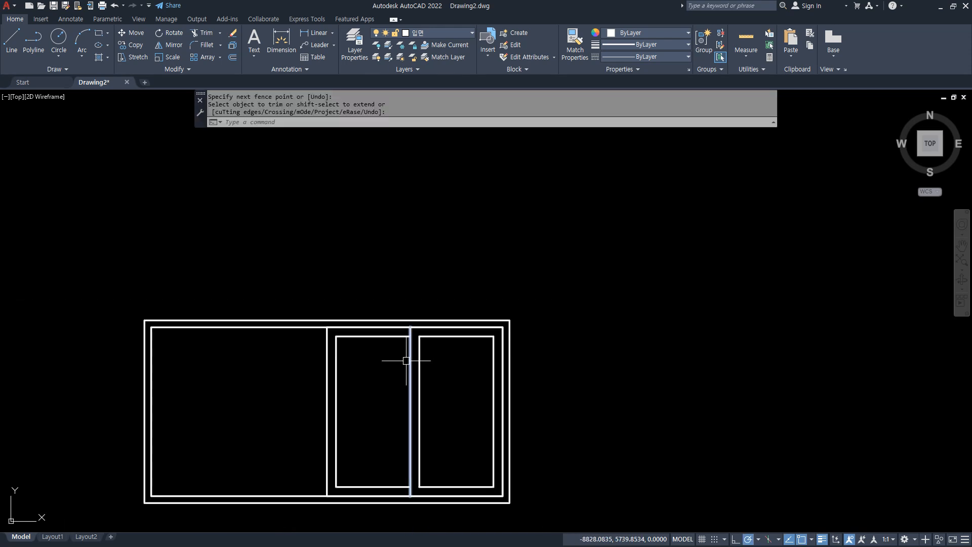
pyautogui.press('Escape')
# Mirror the right-half sashes about the window's vertical centre line, keeping the originals.
pyautogui.write('mi')
pyautogui.press('Return')
pyautogui.click(429, 301)
pyautogui.click(282, 348)
pyautogui.click(484, 274)
pyautogui.click(360, 273)
pyautogui.press('Return')
pyautogui.click(341, 257)
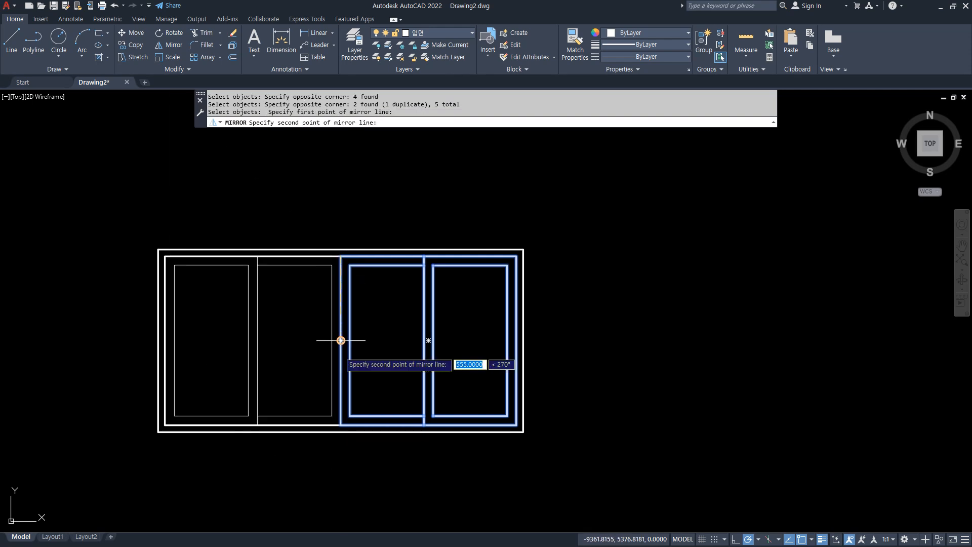
pyautogui.click(342, 423)
pyautogui.press('Return')
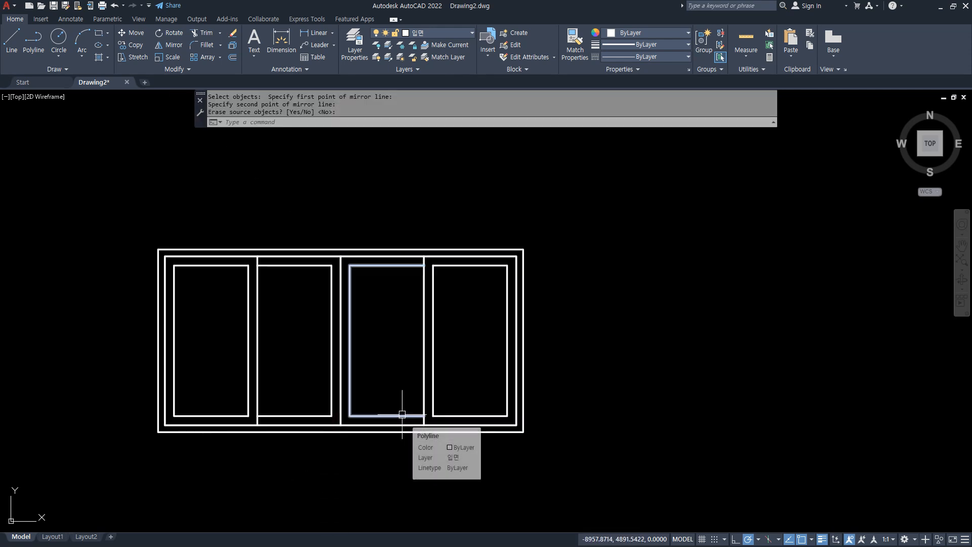
# Stretch the upper part of the four-panel window upward by 1200.
pyautogui.scroll(-2, 401, 408)
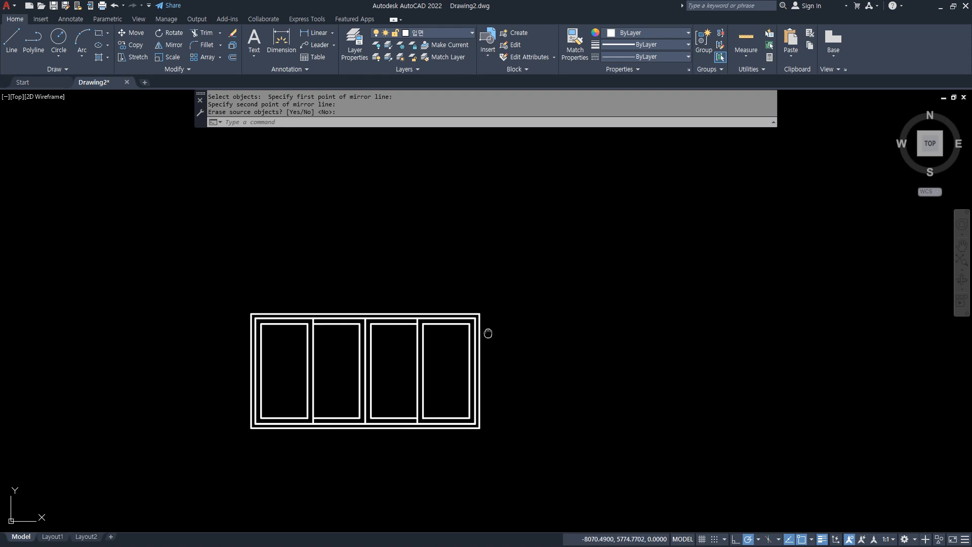
pyautogui.write('s')
pyautogui.press('Return')
pyautogui.click(501, 314)
pyautogui.click(71, 392)
pyautogui.press('Return')
pyautogui.click(183, 385)
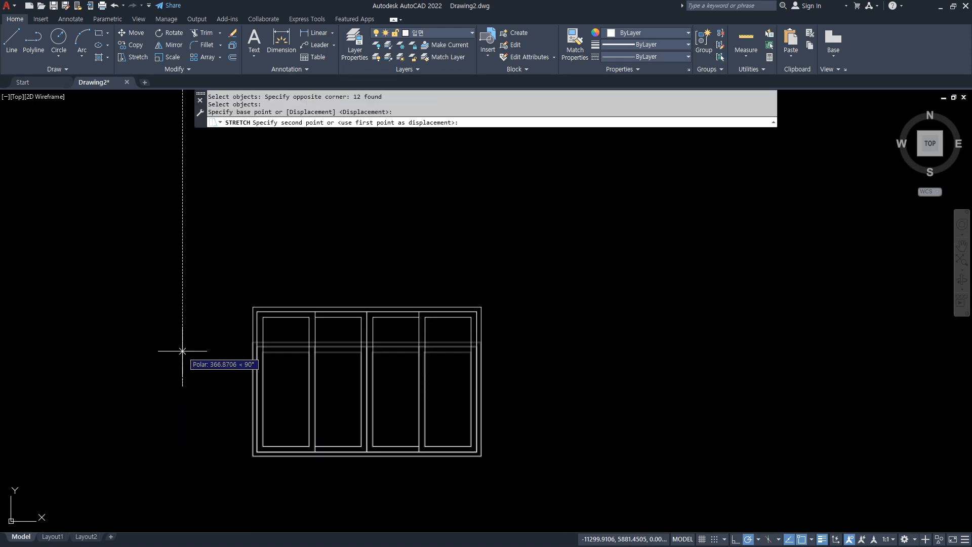
pyautogui.write('1200')
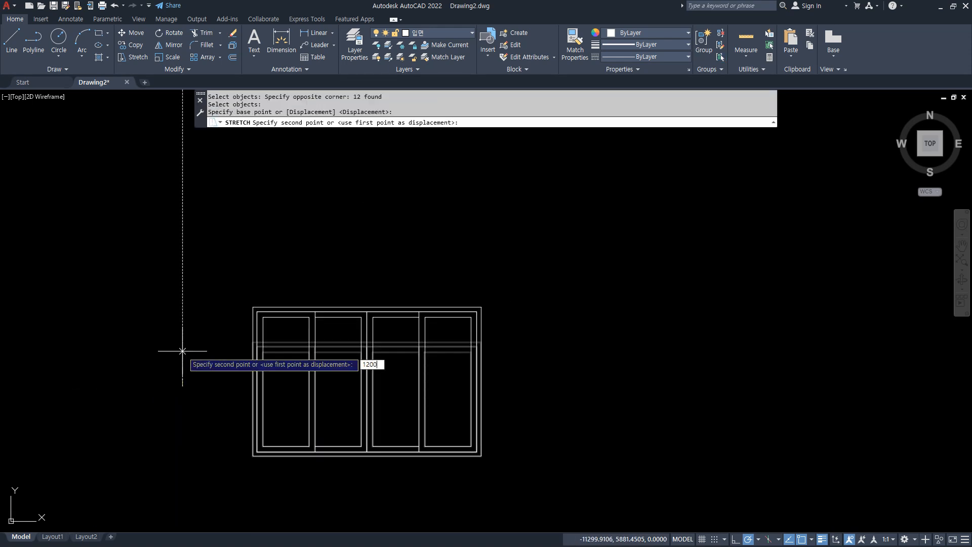
pyautogui.press('Return')
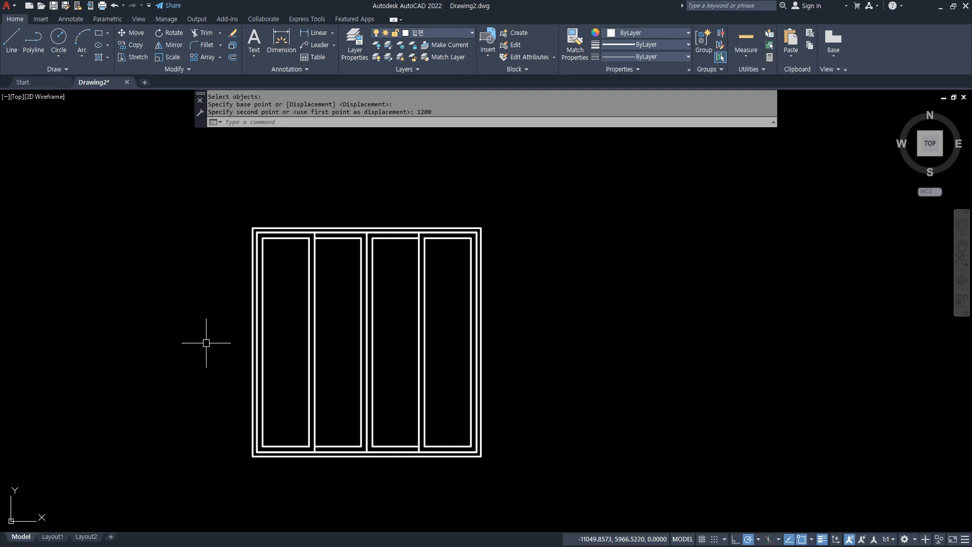
# Draw a 2400 by 2400 rectangle to the right of the four-panel window, aligned with its bottom edge.
pyautogui.moveTo(499, 362); pyautogui.dragTo(451, 387, button='middle')
pyautogui.write('rec')
pyautogui.press('Return')
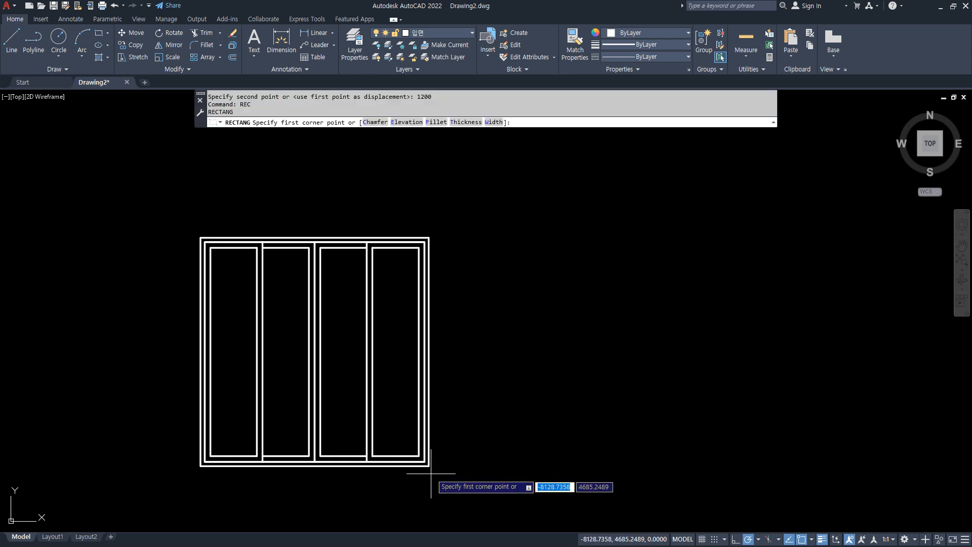
pyautogui.click(471, 466)
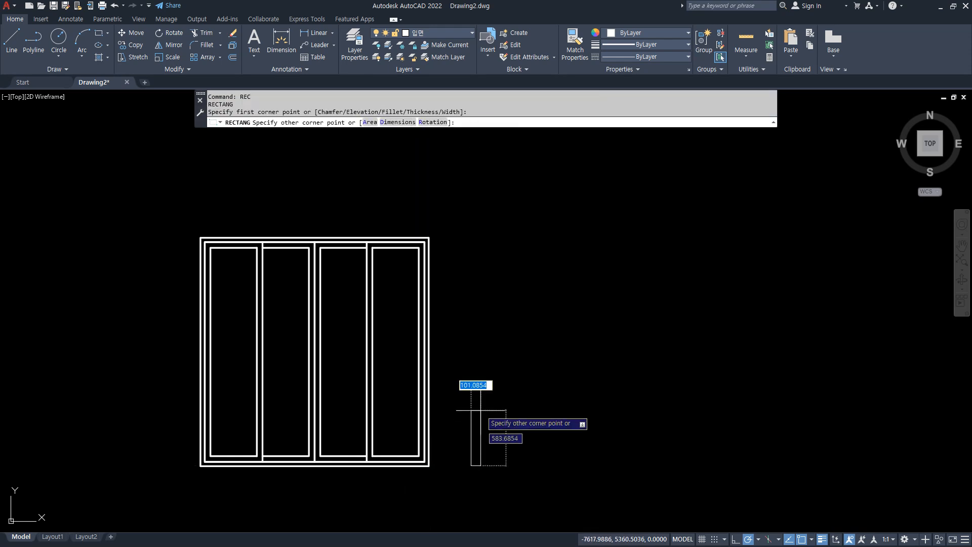
pyautogui.press('Tab')
pyautogui.press('Return')
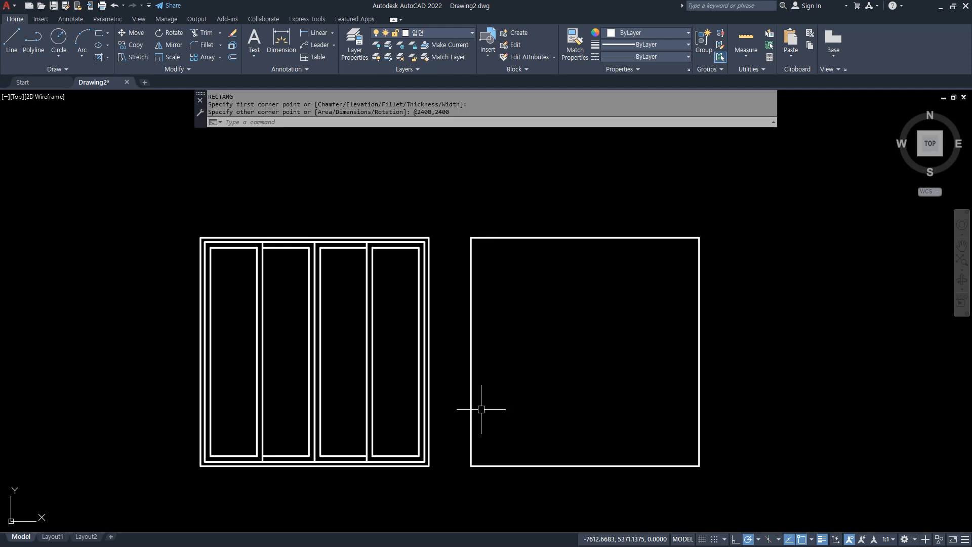
pyautogui.write('x')
pyautogui.press('Return')
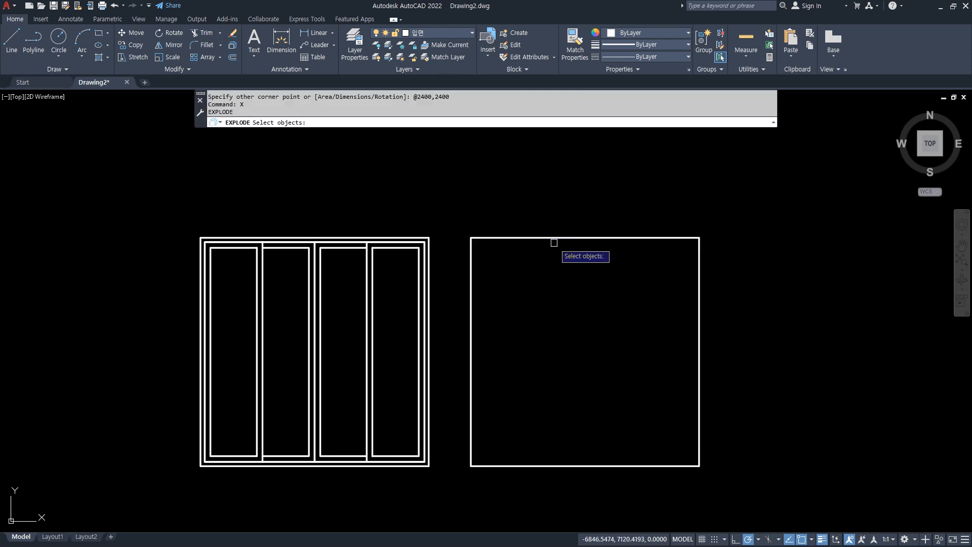
pyautogui.press('Escape')
pyautogui.press('Escape')
# Offset the 2400 by 2400 rectangle inward by 45.
pyautogui.write('o')
pyautogui.press('Return')
pyautogui.write('45')
pyautogui.press('Return')
pyautogui.click(557, 238)
pyautogui.click(564, 338)
pyautogui.press('Return')
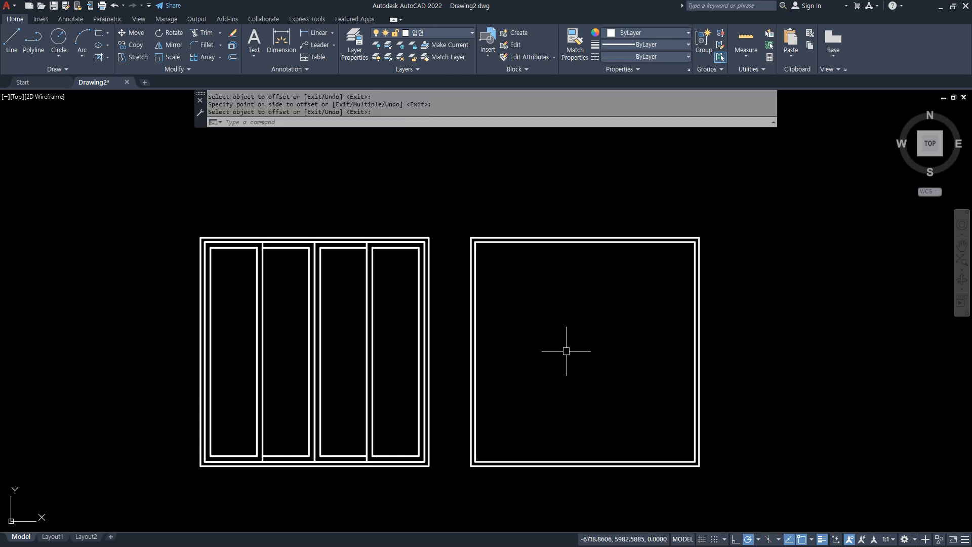
# Explode the outer 2400 by 2400 rectangle and offset its bottom edge upward by 2100.
pyautogui.write('x')
pyautogui.press('Return')
pyautogui.click(565, 467)
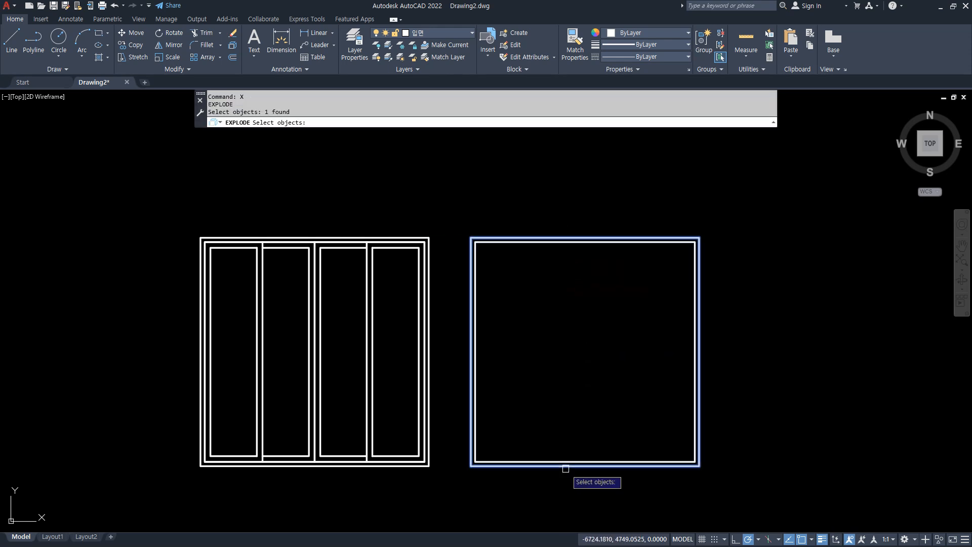
pyautogui.press('Return')
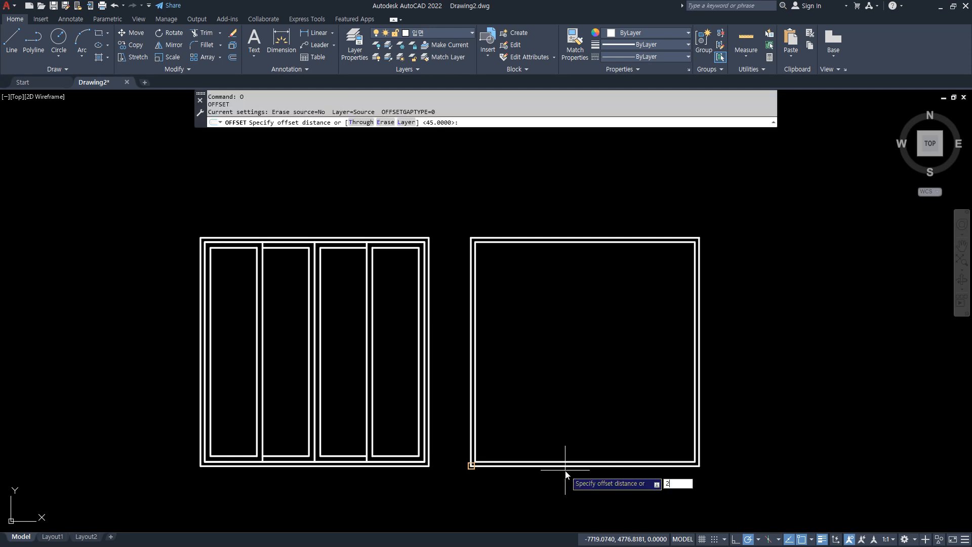
pyautogui.press('Return')
pyautogui.click(565, 467)
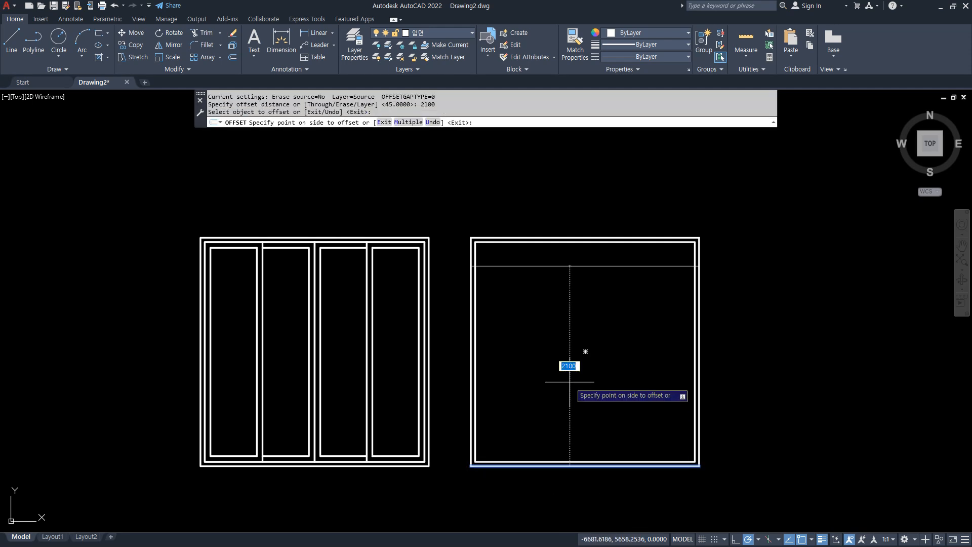
pyautogui.click(570, 382)
# Offset the new horizontal line near the frame's top downward by 45.
pyautogui.press('Return')
pyautogui.write('45')
pyautogui.press('Return')
pyautogui.click(542, 266)
pyautogui.click(510, 308)
pyautogui.press('Return')
# Trim the two horizontal lines beyond the inner frame and the inner frame's vertical edges between them, forming separate upper and lower openings.
pyautogui.scroll(8, 465, 270)
pyautogui.write('tr')
pyautogui.press('Return')
pyautogui.moveTo(477, 244)
pyautogui.mouseDown()
pyautogui.moveTo(479, 297)
pyautogui.moveTo(509, 275)
pyautogui.mouseUp()
pyautogui.scroll(-6, 687, 377)
pyautogui.moveTo(733, 335); pyautogui.dragTo(164, 274, button='middle')
pyautogui.scroll(6, 341, 286)
pyautogui.moveTo(656, 295)
pyautogui.mouseDown()
pyautogui.moveTo(656, 346)
pyautogui.moveTo(630, 318)
pyautogui.mouseUp()
pyautogui.press('Return')
# Draw a rectangle from the lower opening's top-right corner to the midpoint of its bottom edge.
pyautogui.scroll(-6, 480, 343)
pyautogui.scroll(-3, 366, 393)
pyautogui.scroll(3, 323, 300)
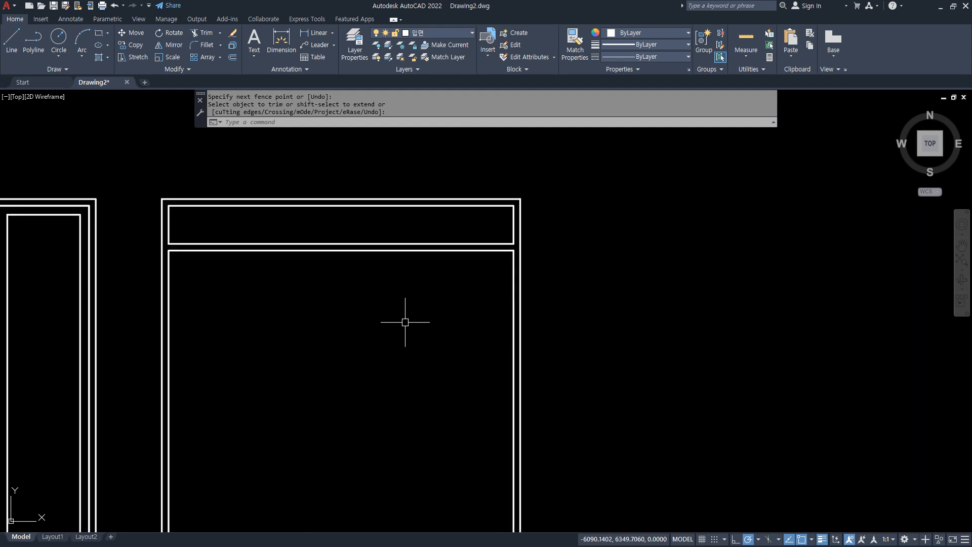
pyautogui.moveTo(440, 312); pyautogui.dragTo(455, 259, button='middle')
pyautogui.write('REC')
pyautogui.press('Return')
pyautogui.click(531, 199)
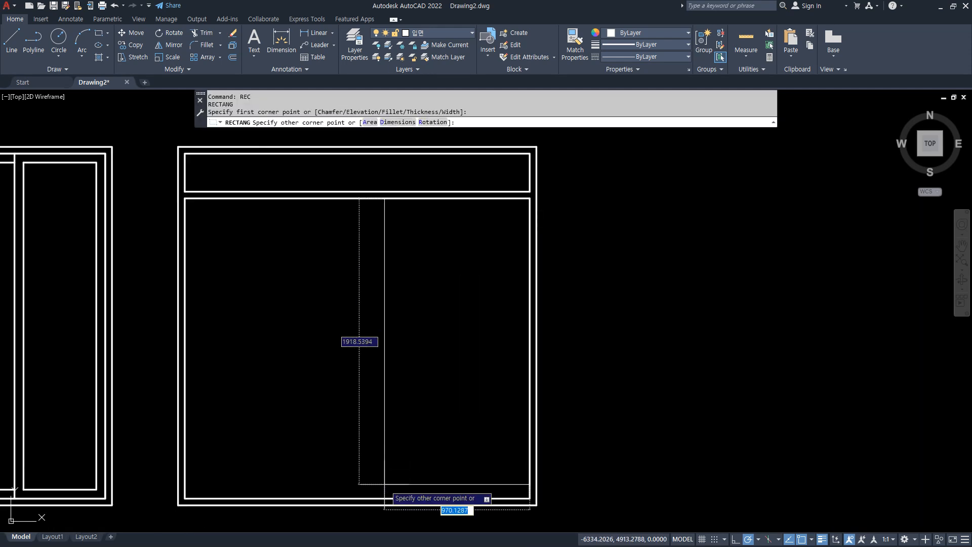
pyautogui.write('mid')
pyautogui.press('Return')
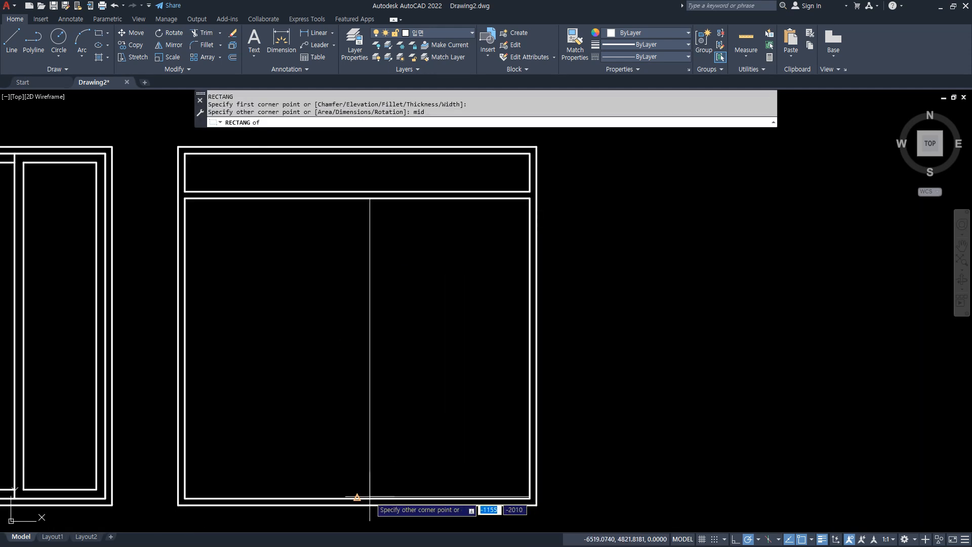
pyautogui.click(357, 497)
# Offset the rectangle in the right half of the lower opening inward by 60.
pyautogui.write('c')
pyautogui.press('Return')
pyautogui.write('60')
pyautogui.press('Return')
pyautogui.click(358, 446)
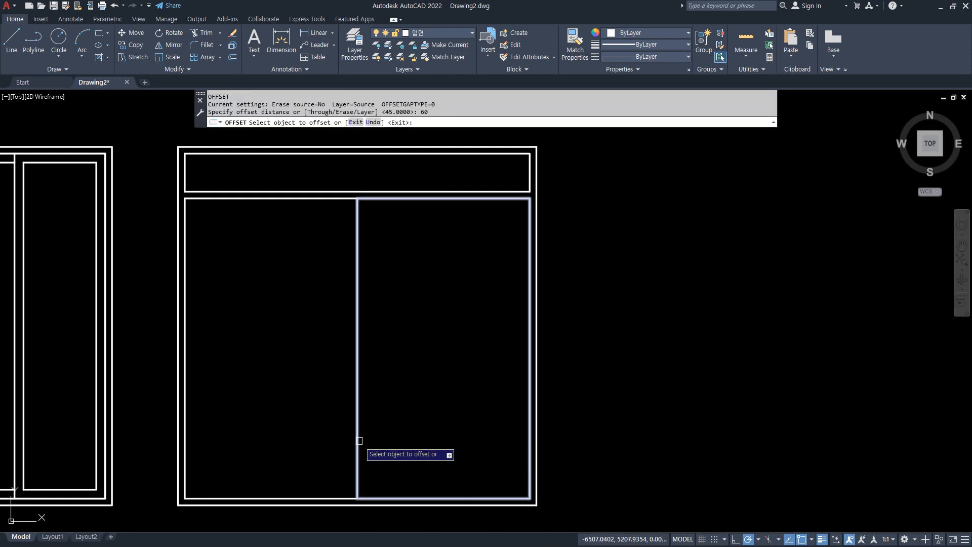
pyautogui.click(404, 433)
pyautogui.press('Return')
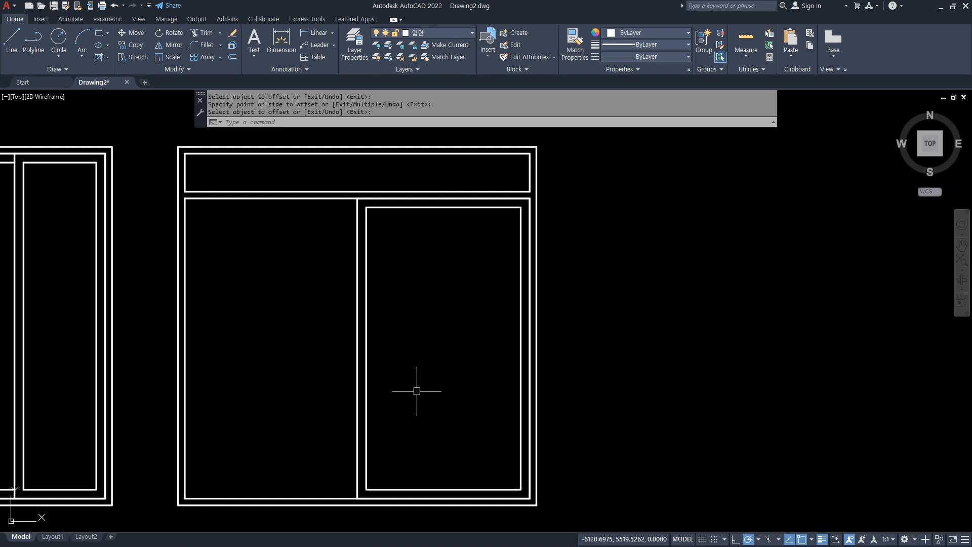
# Draw a vertical line between the top and bottom edge midpoints of the lower opening's right-half rectangle.
pyautogui.write('l')
pyautogui.press('Return')
pyautogui.write('mid')
pyautogui.press('Return')
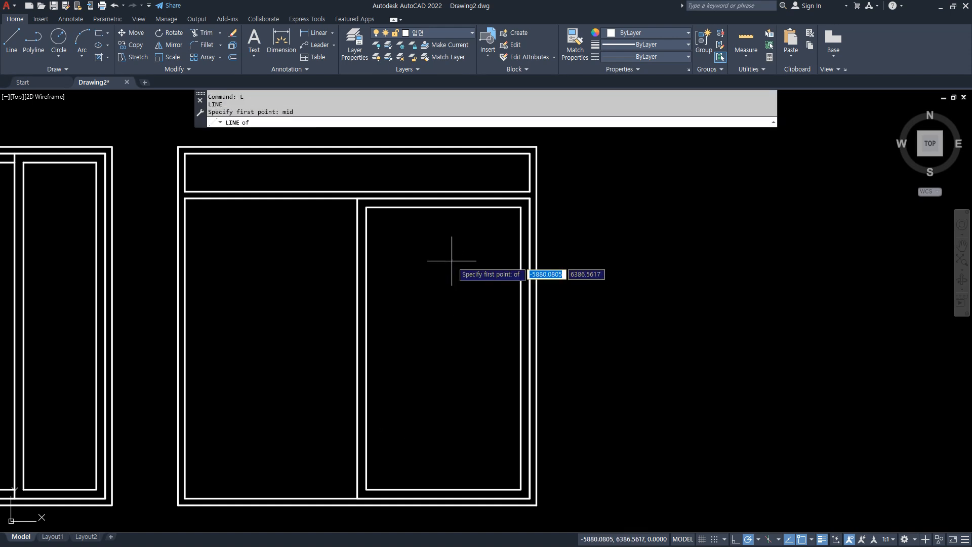
pyautogui.click(444, 199)
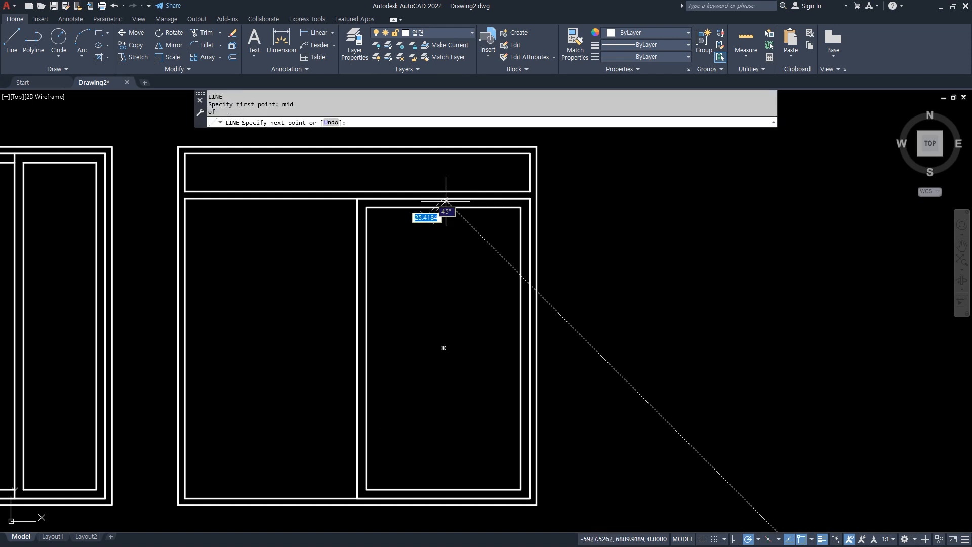
pyautogui.click(444, 498)
pyautogui.press('Return')
# Offset the vertical centre line of the lower right-half rectangle by 30 to both sides.
pyautogui.scroll(7, 442, 497)
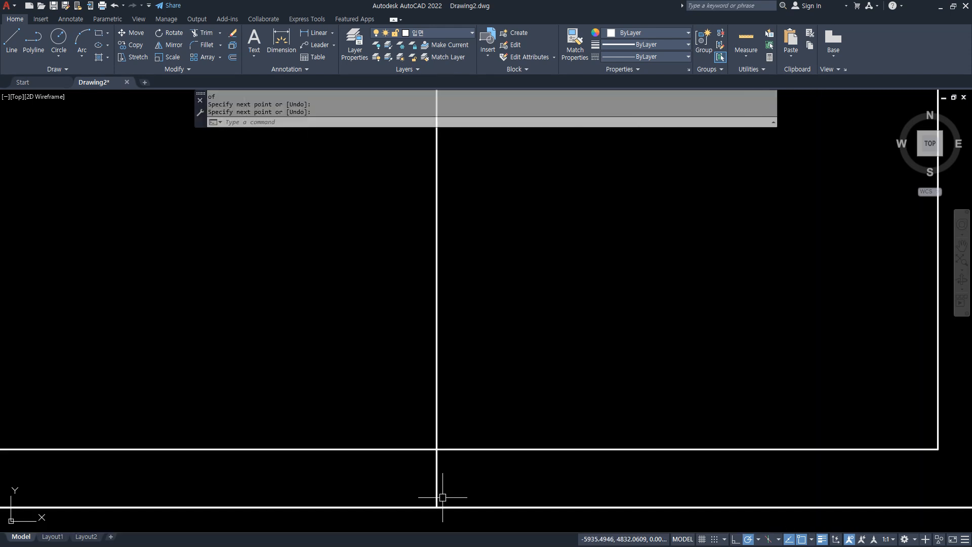
pyautogui.write('o')
pyautogui.press('Return')
pyautogui.write('30')
pyautogui.press('Return')
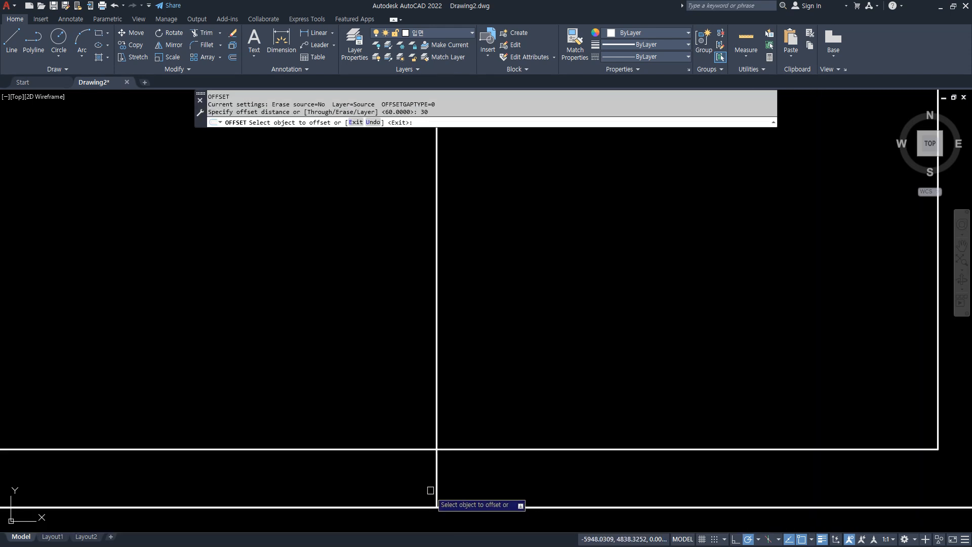
pyautogui.click(436, 473)
pyautogui.click(445, 482)
pyautogui.click(437, 481)
pyautogui.click(414, 481)
pyautogui.press('Return')
# Erase the original centre line between the two offset lines in the lower opening.
pyautogui.click(441, 475)
pyautogui.click(424, 484)
pyautogui.press('e')
pyautogui.press('Return')
# Trim the lower sash rectangle between the two vertical lines and the right line's ends beyond that rectangle, at both bottom and top.
pyautogui.write('tr')
pyautogui.press('Return')
pyautogui.click(437, 428)
pyautogui.moveTo(437, 451); pyautogui.dragTo(482, 481)
pyautogui.scroll(-3, 482, 481)
pyautogui.moveTo(566, 197); pyautogui.dragTo(552, 423, button='middle')
pyautogui.scroll(2, 480, 258)
pyautogui.scroll(2, 481, 259)
pyautogui.moveTo(428, 194); pyautogui.dragTo(369, 236)
pyautogui.press('Return')
# Draw a rectangle from the upper opening's top-right corner to the midpoint of its bottom edge.
pyautogui.scroll(-4, 417, 278)
pyautogui.moveTo(417, 278); pyautogui.dragTo(421, 354, button='middle')
pyautogui.moveTo(255, 304); pyautogui.dragTo(259, 326, button='middle')
pyautogui.write('rec')
pyautogui.press('Return')
pyautogui.click(630, 215)
pyautogui.write('mid')
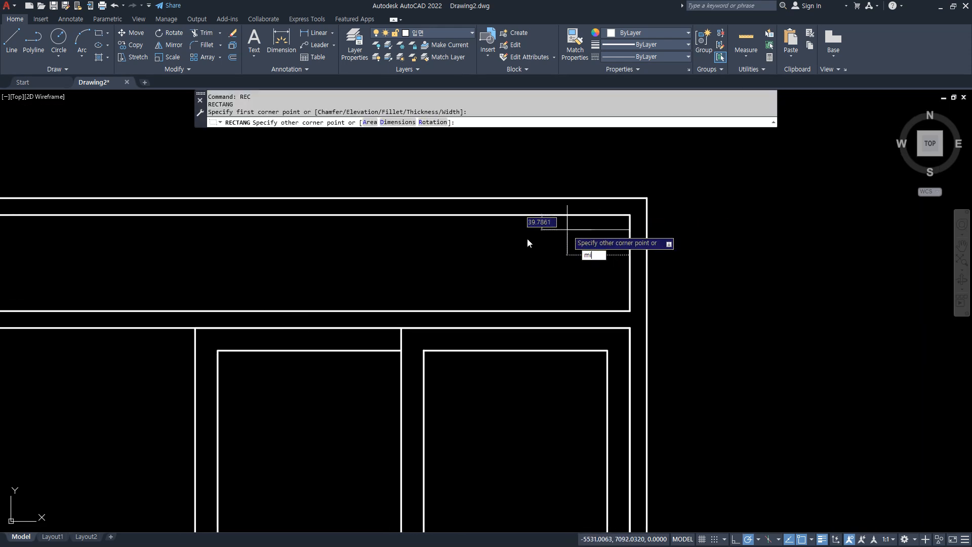
pyautogui.press('Return')
pyautogui.click(200, 312)
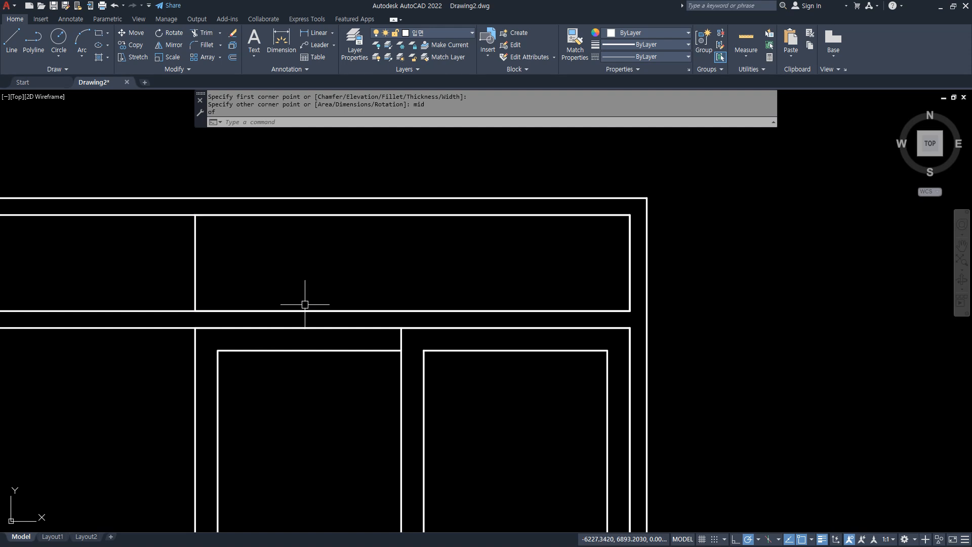
# Offset the rectangle in the right half of the upper opening inward by 60.
pyautogui.write('o')
pyautogui.press('Return')
pyautogui.press('Return')
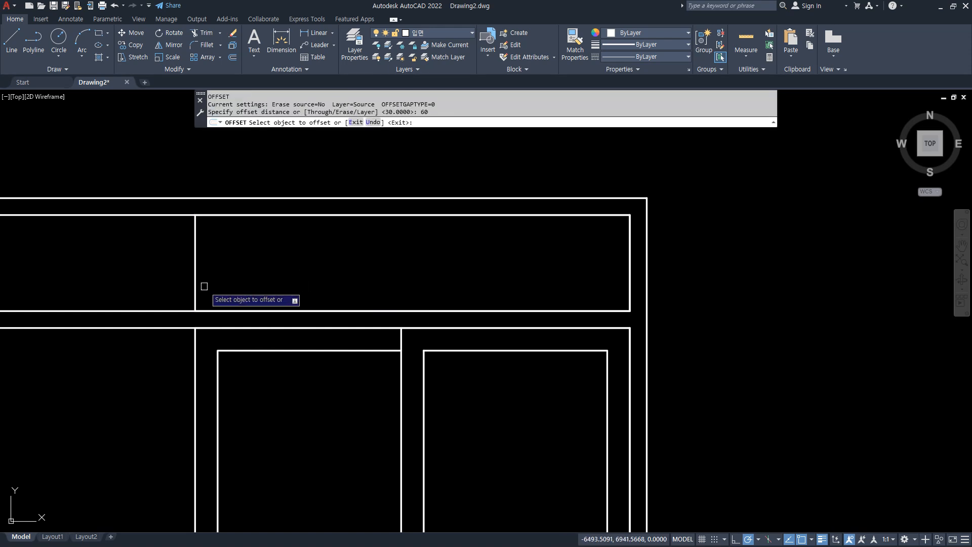
pyautogui.click(195, 272)
pyautogui.click(335, 278)
# Draw a vertical line between the top and bottom edge midpoints of the upper opening's right-half rectangle.
pyautogui.press('Return')
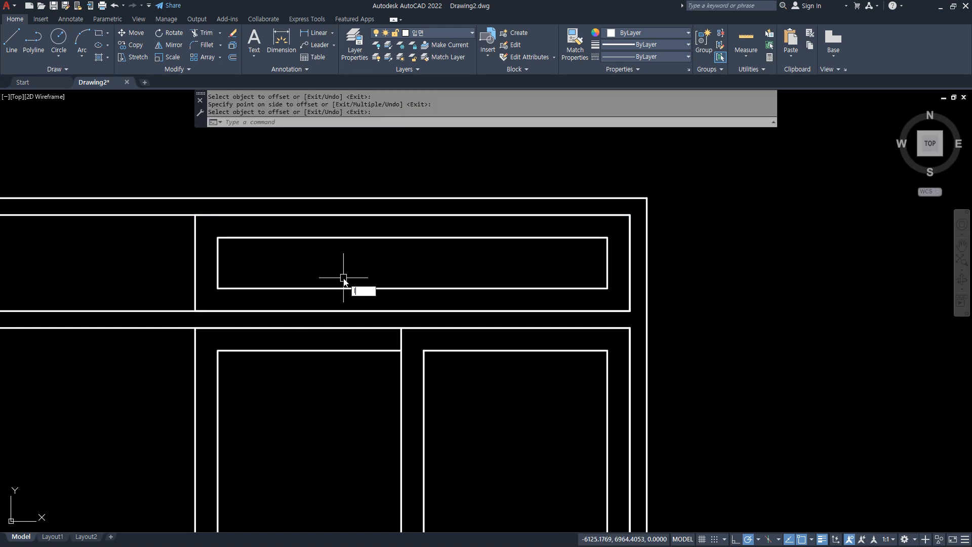
pyautogui.write('l')
pyautogui.press('Return')
pyautogui.write('mid')
pyautogui.press('Return')
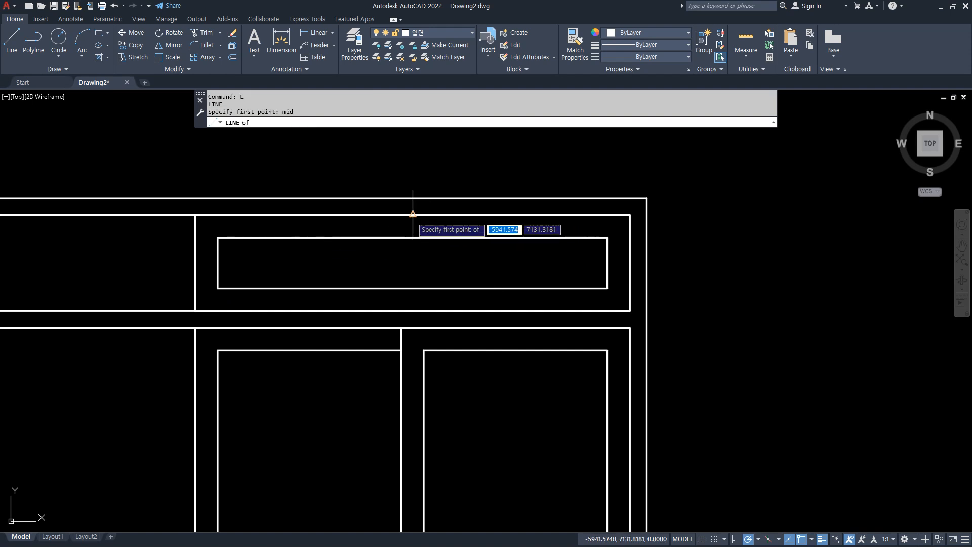
pyautogui.click(413, 216)
pyautogui.click(412, 310)
pyautogui.press('Return')
pyautogui.write('o')
pyautogui.press('Return')
pyautogui.press('Escape')
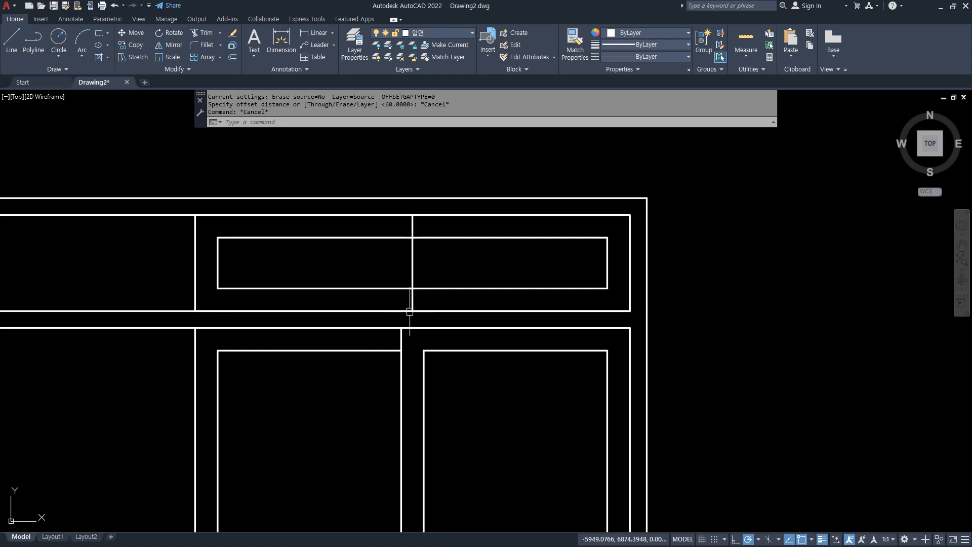
# Offset the upper opening's vertical centre line by 30 to both sides and erase the original line.
pyautogui.write('o')
pyautogui.press('Return')
pyautogui.press('Return')
pyautogui.click(412, 297)
pyautogui.click(433, 298)
pyautogui.click(413, 303)
pyautogui.click(388, 303)
pyautogui.press('Return')
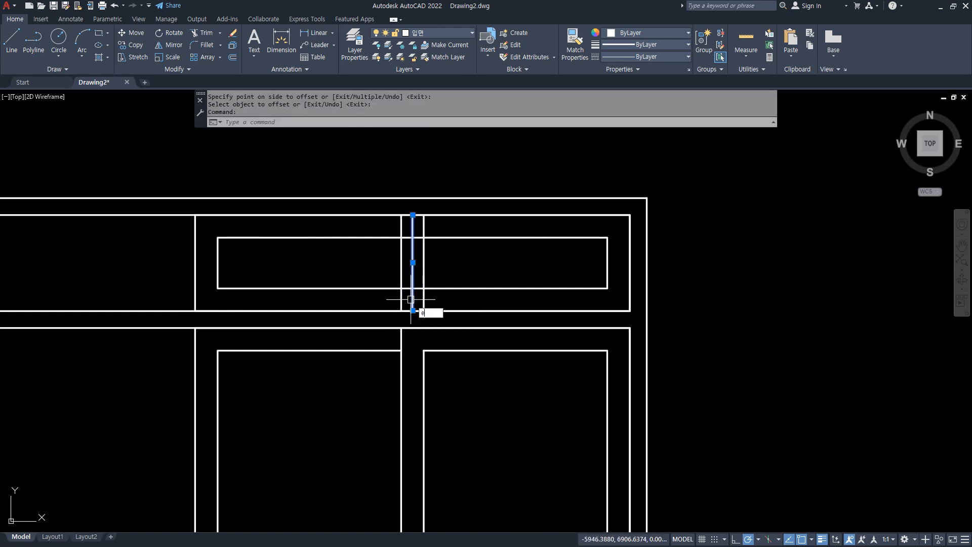
pyautogui.write('e')
# Trim the upper sash rectangle between the two vertical lines and the right line's ends above and below that rectangle.
pyautogui.press('Return')
pyautogui.scroll(4, 420, 251)
pyautogui.write('tr')
pyautogui.press('Return')
pyautogui.moveTo(448, 186)
pyautogui.mouseDown()
pyautogui.moveTo(397, 227)
pyautogui.moveTo(397, 238)
pyautogui.mouseUp()
pyautogui.moveTo(406, 336); pyautogui.dragTo(434, 376)
pyautogui.press('Return')
# Mirror the right-half sashes of the upper and lower openings about the window's vertical centre line, keeping the originals.
pyautogui.scroll(-4, 434, 376)
pyautogui.moveTo(428, 401); pyautogui.dragTo(433, 341, button='middle')
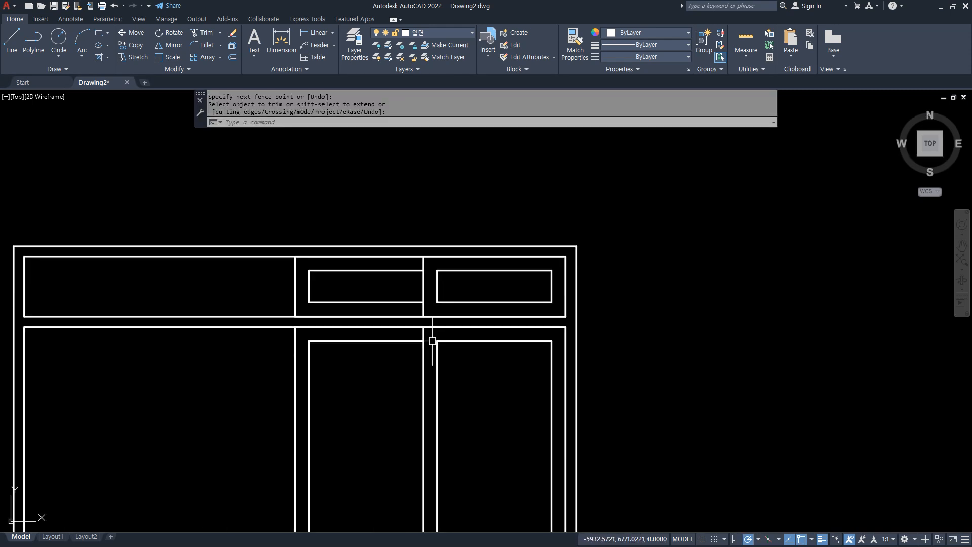
pyautogui.press('Return')
pyautogui.click(461, 282)
pyautogui.click(233, 297)
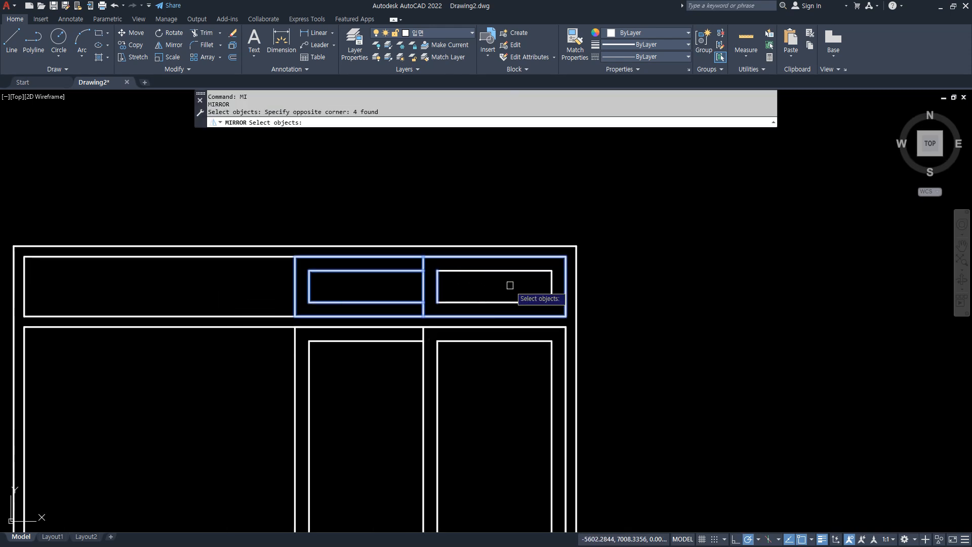
pyautogui.click(548, 285)
pyautogui.moveTo(527, 419); pyautogui.dragTo(506, 293, button='middle')
pyautogui.click(499, 282)
pyautogui.click(261, 400)
pyautogui.click(504, 202)
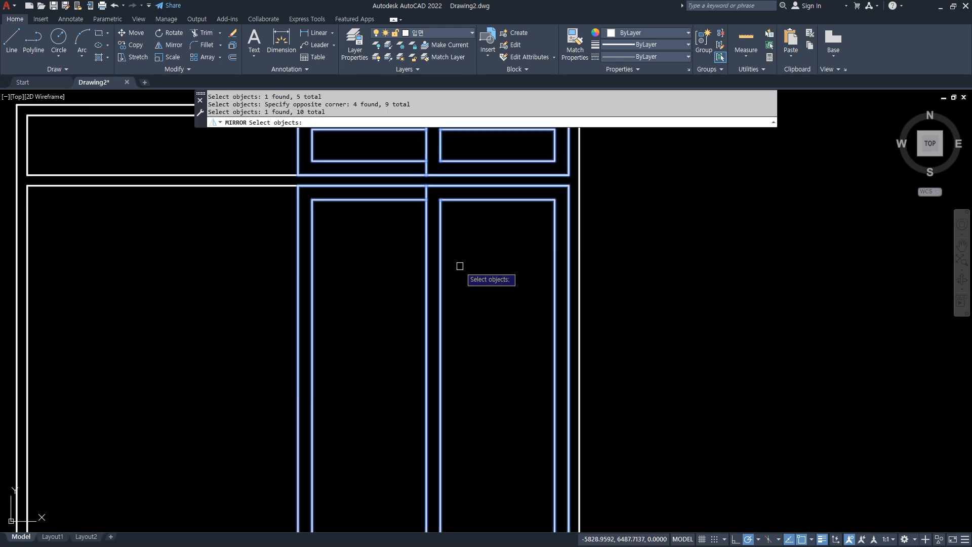
pyautogui.scroll(-2, 465, 305)
pyautogui.press('Return')
pyautogui.click(358, 190)
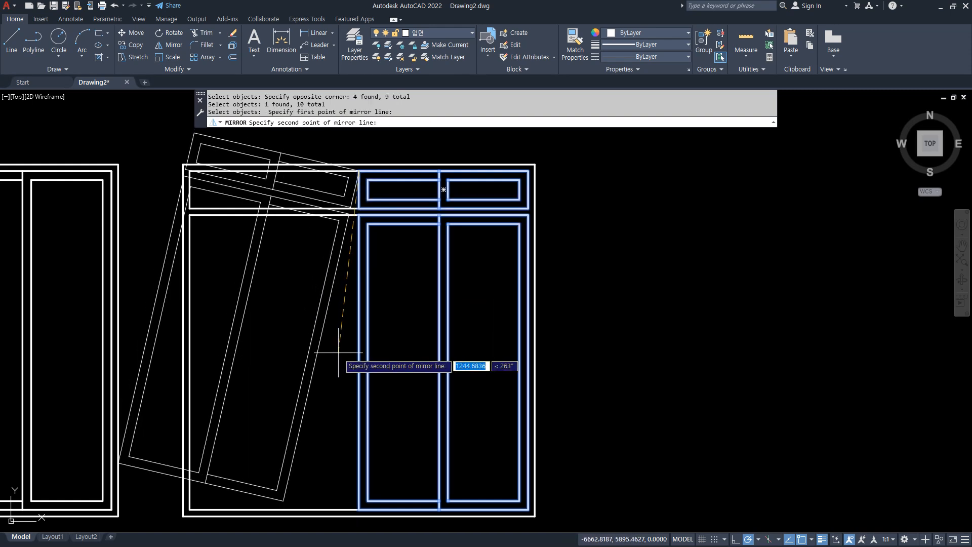
pyautogui.click(357, 365)
pyautogui.press('Return')
# Draw a 2400 by 150 rectangle above the first four-panel window, aligned with its left edge.
pyautogui.moveTo(478, 435)
pyautogui.mouseDown(button='middle')
pyautogui.moveTo(634, 458)
pyautogui.moveTo(750, 459)
pyautogui.moveTo(784, 436)
pyautogui.moveTo(771, 434)
pyautogui.moveTo(778, 542)
pyautogui.mouseUp(button='middle')
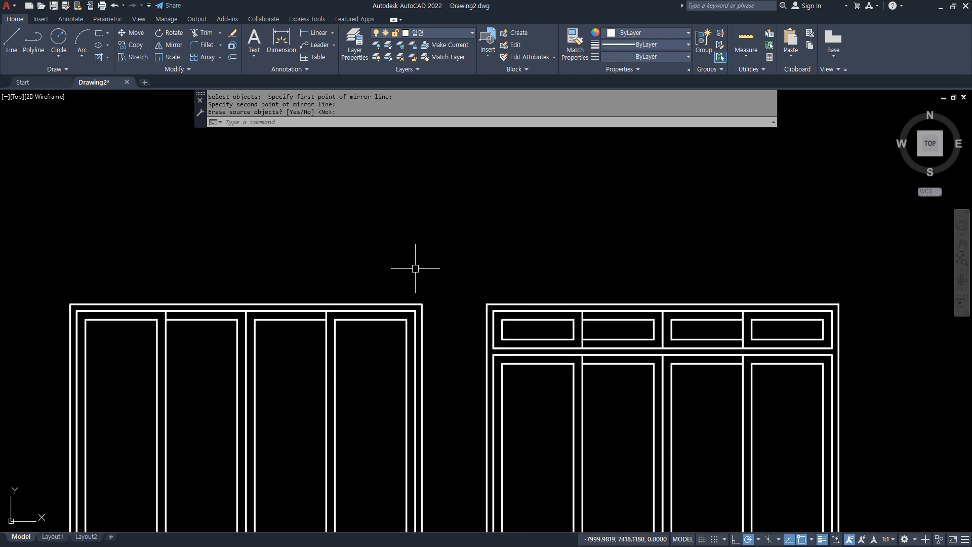
pyautogui.scroll(-1, 122, 268)
pyautogui.write('REC')
pyautogui.press('Return')
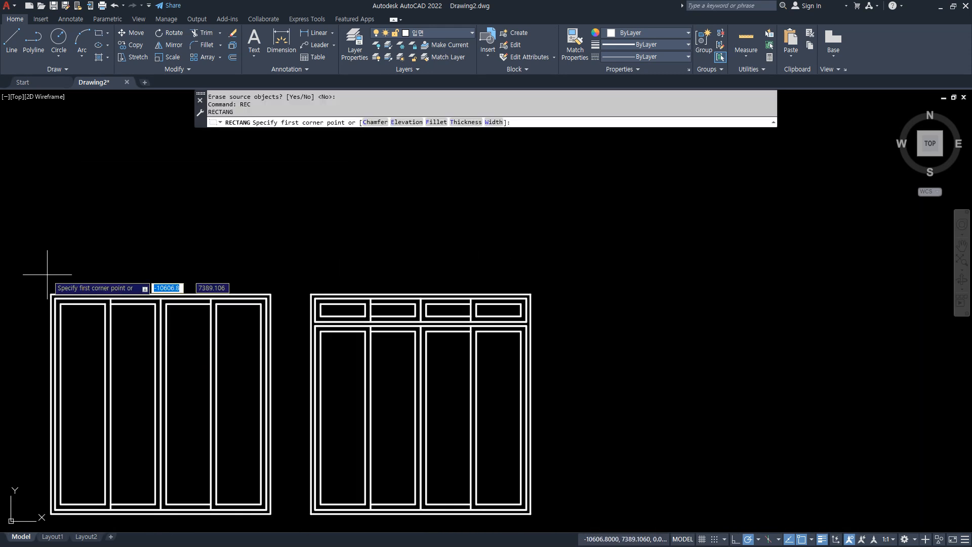
pyautogui.click(50, 248)
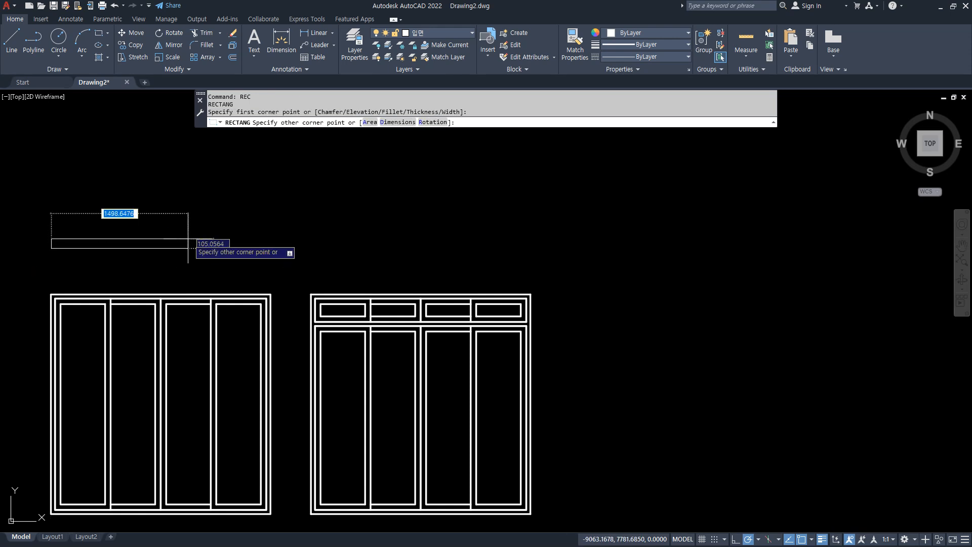
pyautogui.write('2400')
pyautogui.press('Tab')
pyautogui.write('150')
pyautogui.press('Return')
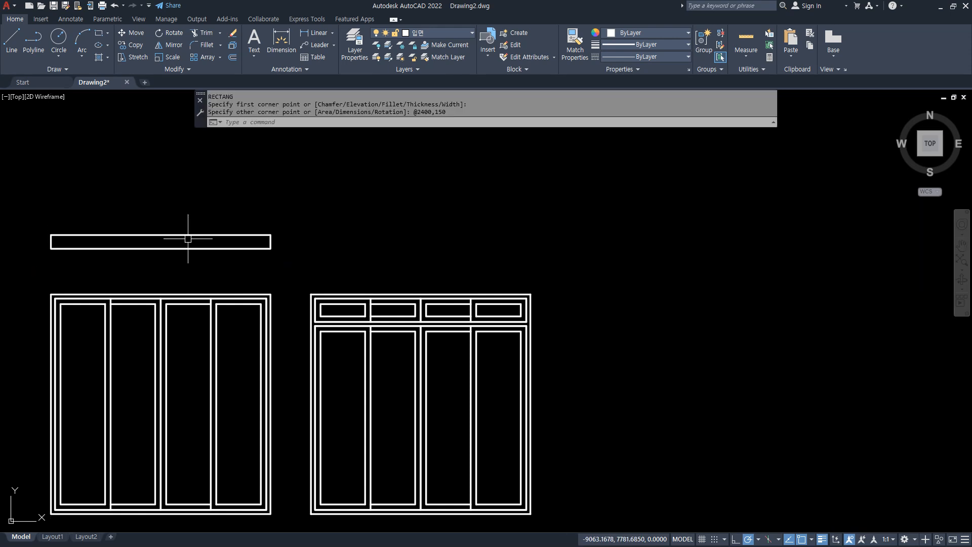
pyautogui.press('Escape')
# Explode the 2400 by 150 rectangle into separate lines.
pyautogui.scroll(4, 84, 243)
pyautogui.moveTo(139, 255); pyautogui.dragTo(271, 257, button='middle')
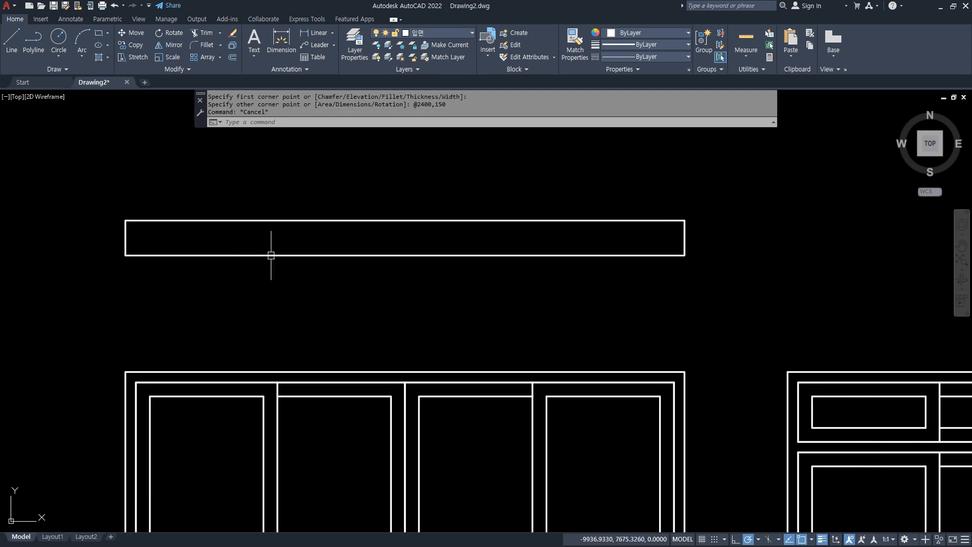
pyautogui.write('x')
pyautogui.press('Return')
pyautogui.click(199, 255)
pyautogui.press('Return')
# Offset the two short end lines of the 2400 by 150 window plan 45 inward.
pyautogui.write('o')
pyautogui.press('Return')
pyautogui.write('4')
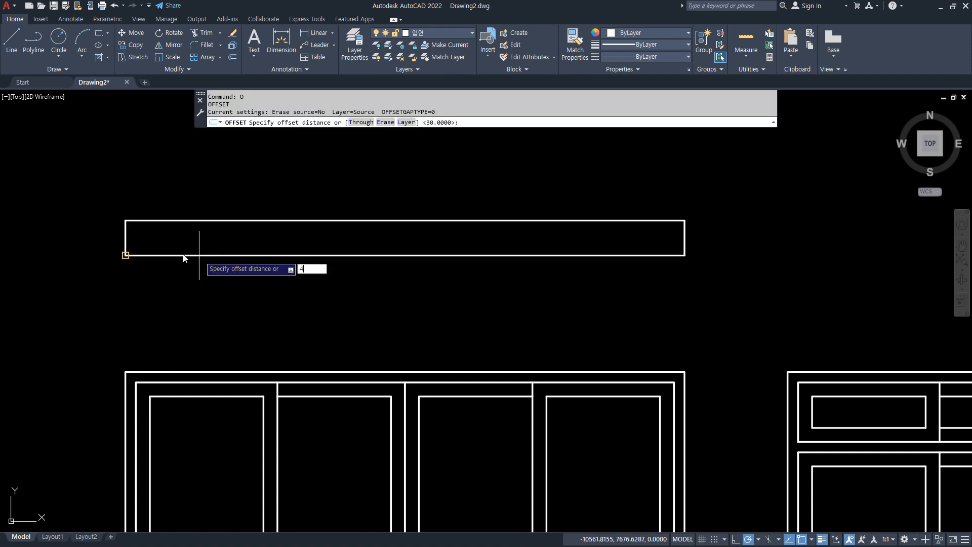
pyautogui.write('5')
pyautogui.press('Return')
pyautogui.click(126, 233)
pyautogui.click(348, 234)
pyautogui.click(682, 238)
pyautogui.click(617, 241)
pyautogui.press('Return')
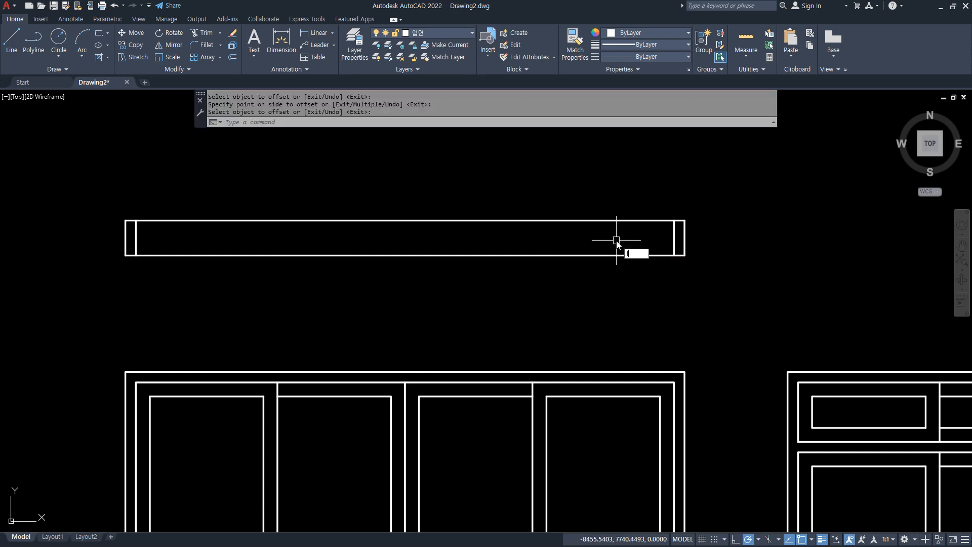
# Draw a vertical line across the window plan between the midpoints of its two long edges.
pyautogui.write('l')
pyautogui.press('Return')
pyautogui.press('Escape')
pyautogui.press('Escape')
pyautogui.press('Return')
pyautogui.write('mid')
pyautogui.press('Return')
pyautogui.click(399, 219)
pyautogui.click(405, 255)
pyautogui.press('Return')
pyautogui.press('Return')
# Draw a horizontal line from the midpoint of the right jamb's inner line to the plan's vertical centre line.
pyautogui.scroll(4, 588, 237)
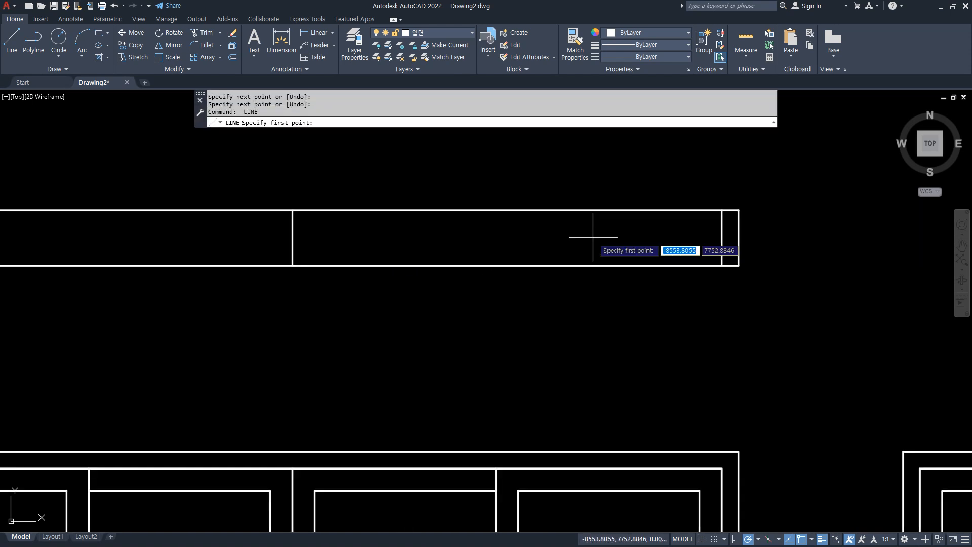
pyautogui.write('mid')
pyautogui.press('Return')
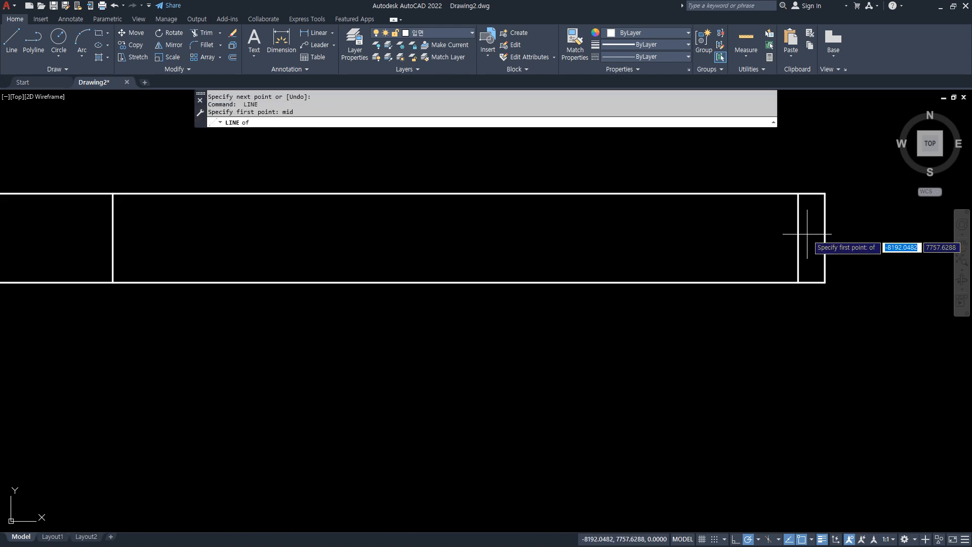
pyautogui.click(805, 238)
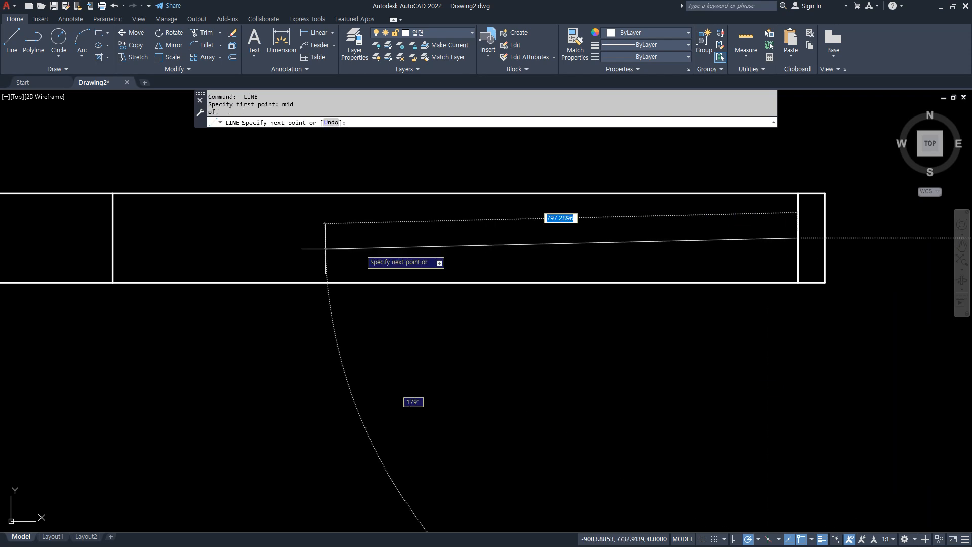
pyautogui.click(112, 237)
pyautogui.press('Return')
# Offset the horizontal centre line of the window plan's right half 35 upward and 35 downward.
pyautogui.write('o')
pyautogui.press('Return')
pyautogui.write('35')
pyautogui.press('Return')
pyautogui.click(404, 238)
pyautogui.click(404, 243)
pyautogui.click(404, 238)
pyautogui.click(403, 219)
pyautogui.press('Return')
# Trim the vertical centre line above and below the two outer sash lines.
pyautogui.write('tr')
pyautogui.press('Return')
pyautogui.moveTo(118, 206); pyautogui.dragTo(94, 213)
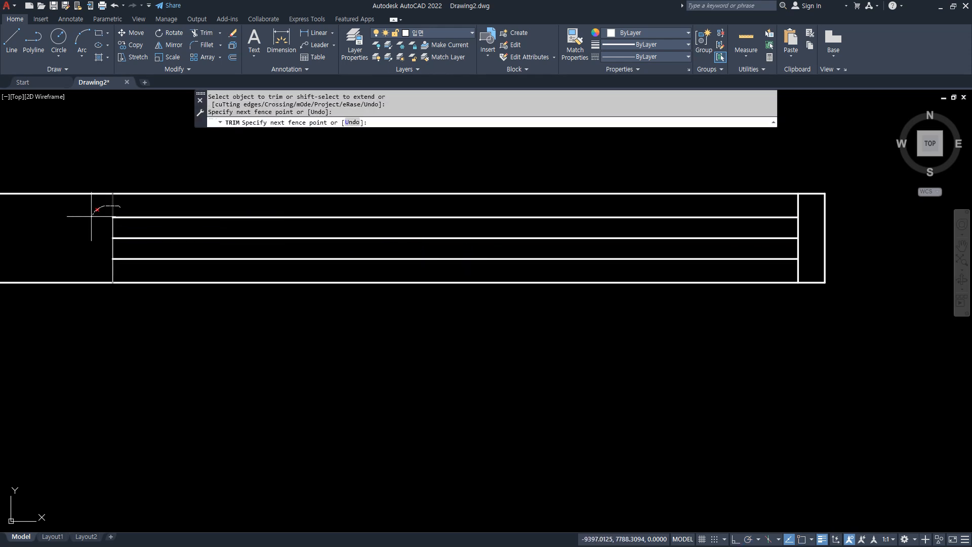
pyautogui.press('Return')
pyautogui.press('Return')
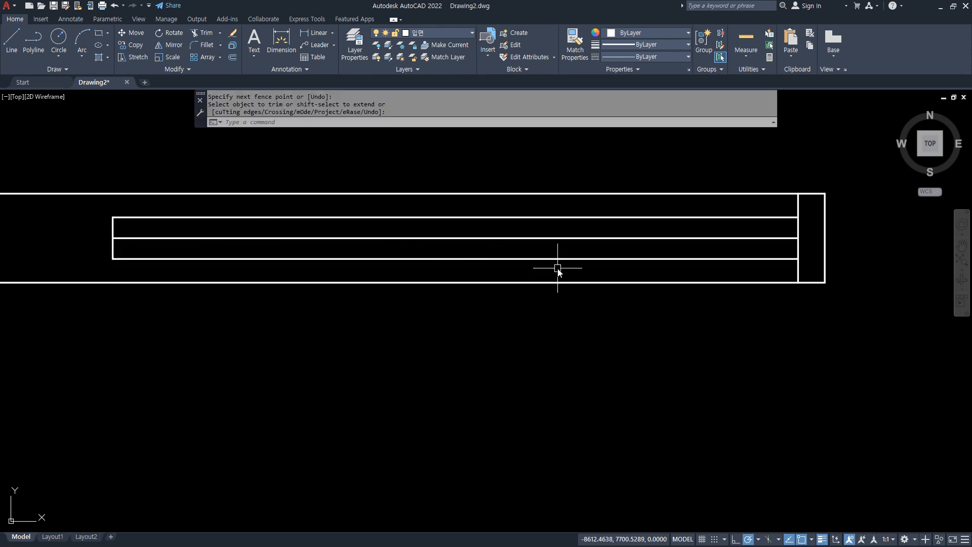
# Draw a vertical line through the midpoint of the upper sash line down to the lower sash line.
pyautogui.write('l')
pyautogui.press('Return')
pyautogui.write('mid')
pyautogui.press('Return')
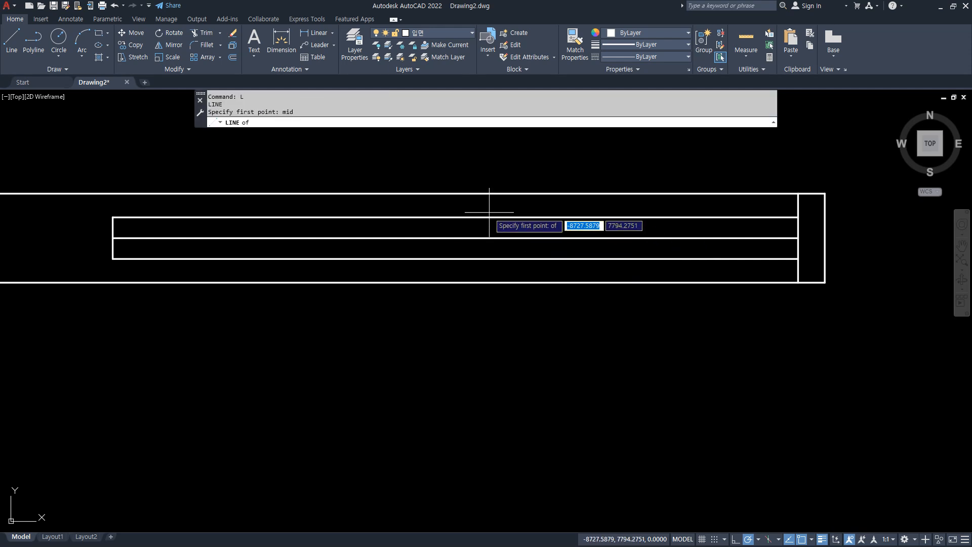
pyautogui.click(486, 216)
pyautogui.click(456, 259)
pyautogui.press('Return')
# Offset the vertical line in the middle of the right-half sashes 30 to each side.
pyautogui.write('o')
pyautogui.press('Return')
pyautogui.write('30')
pyautogui.press('Return')
pyautogui.click(457, 254)
pyautogui.click(473, 249)
pyautogui.click(457, 248)
pyautogui.click(436, 247)
pyautogui.press('Return')
pyautogui.press('Return')
# Offset the vertical centre line at the sashes' left end 60 to the right.
pyautogui.write('6')
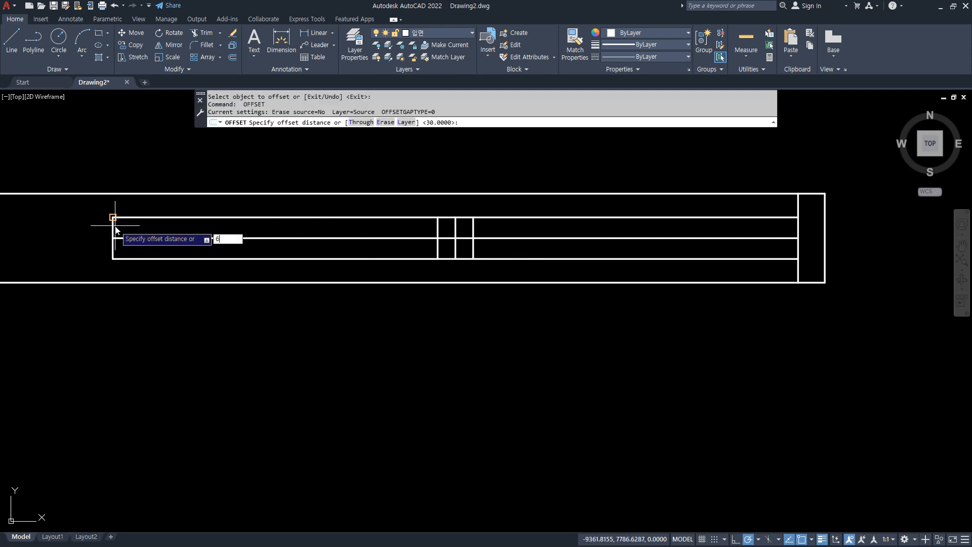
pyautogui.write('0')
pyautogui.press('Return')
pyautogui.click(112, 247)
pyautogui.click(152, 247)
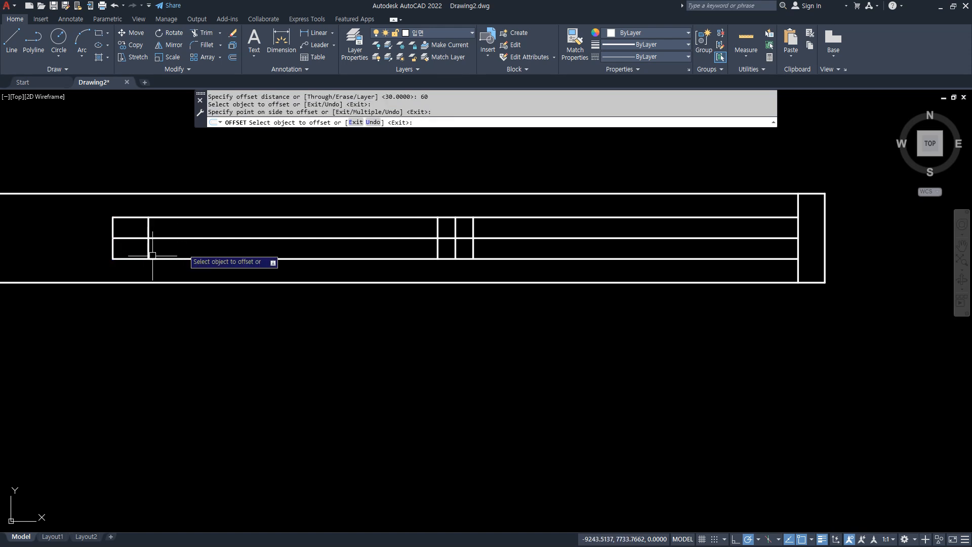
pyautogui.press('Return')
# Trim the sash outlines into a lower-left and an upper-right sash, removing the middle vertical line from their overlap.
pyautogui.write('tr')
pyautogui.press('Return')
pyautogui.moveTo(96, 224)
pyautogui.mouseDown()
pyautogui.moveTo(164, 216)
pyautogui.moveTo(15, 232)
pyautogui.mouseUp()
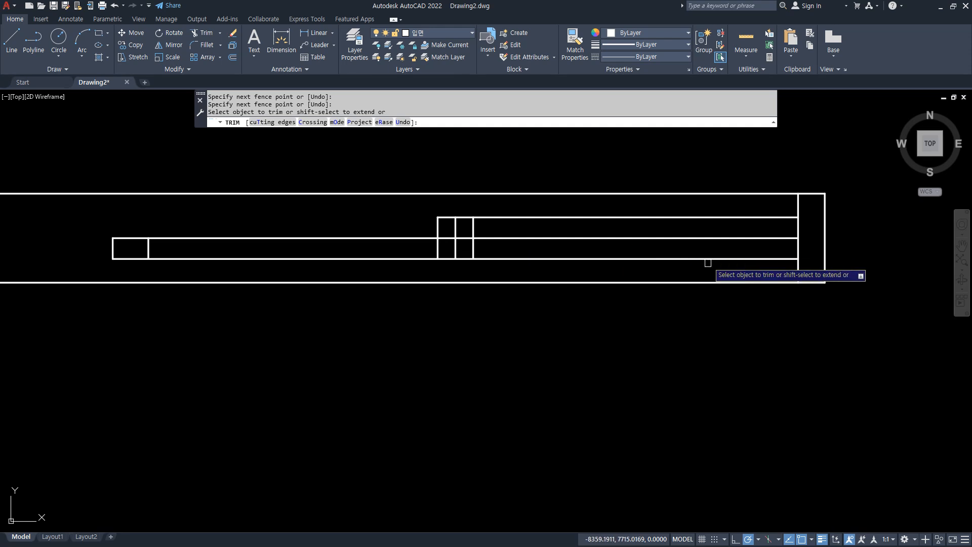
pyautogui.moveTo(673, 266); pyautogui.dragTo(500, 258)
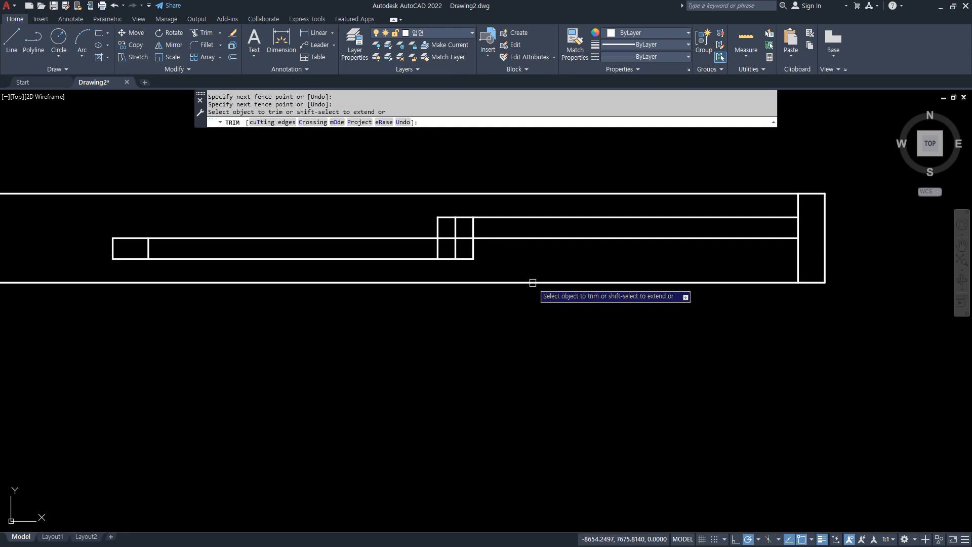
pyautogui.click(457, 253)
pyautogui.click(456, 224)
pyautogui.press('Return')
# Offset the right jamb's inner line 60 to the left and trim it to the upper sash's thickness.
pyautogui.write('o')
pyautogui.press('Return')
pyautogui.write('60')
pyautogui.press('Return')
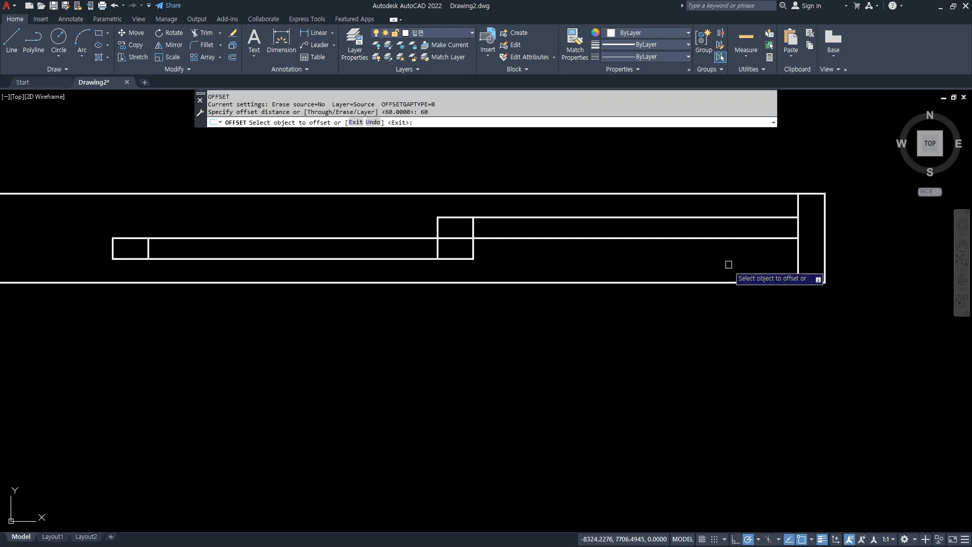
pyautogui.click(794, 260)
pyautogui.click(764, 252)
pyautogui.press('Return')
pyautogui.write('tr')
pyautogui.press('Return')
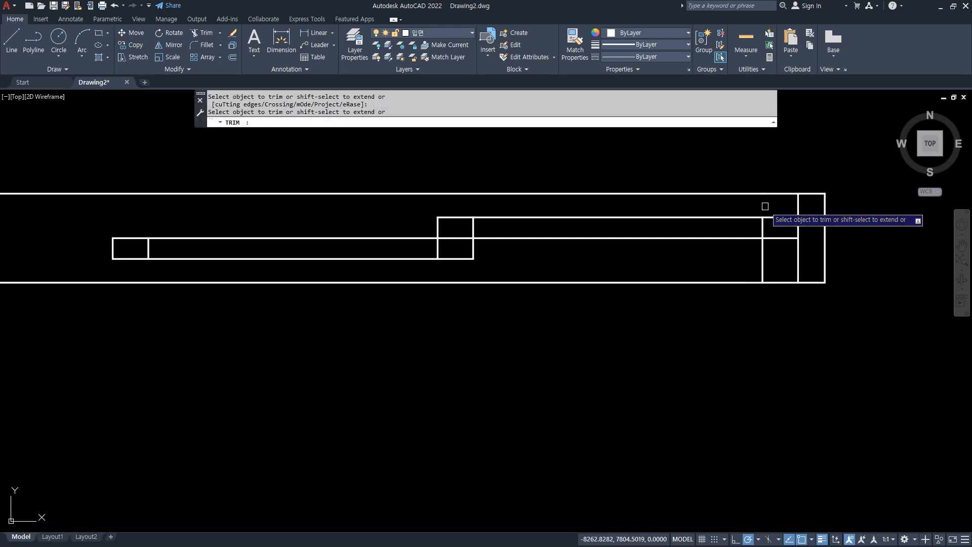
pyautogui.click(762, 251)
pyautogui.press('Return')
pyautogui.press('Return')
pyautogui.write('mid')
pyautogui.press('Return')
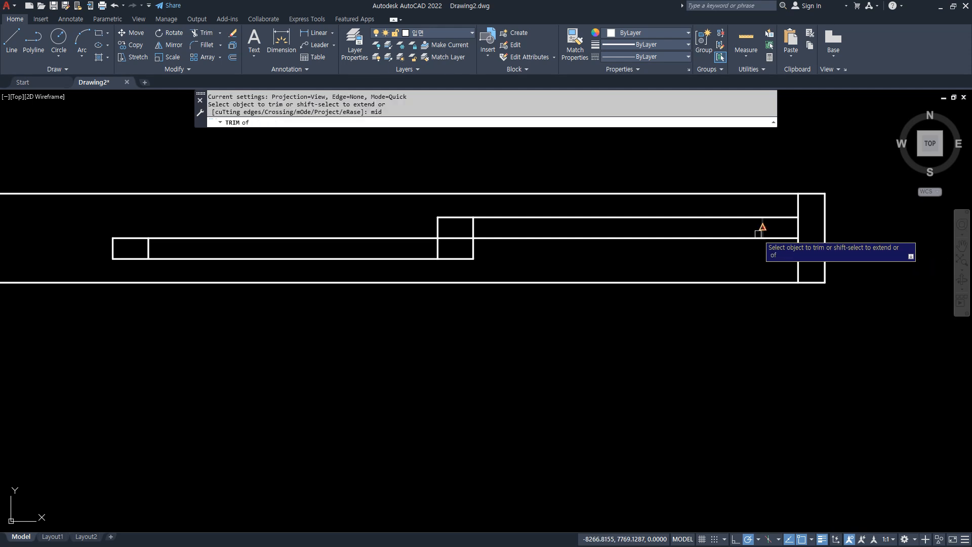
pyautogui.press('Escape')
pyautogui.press('Escape')
pyautogui.press('Escape')
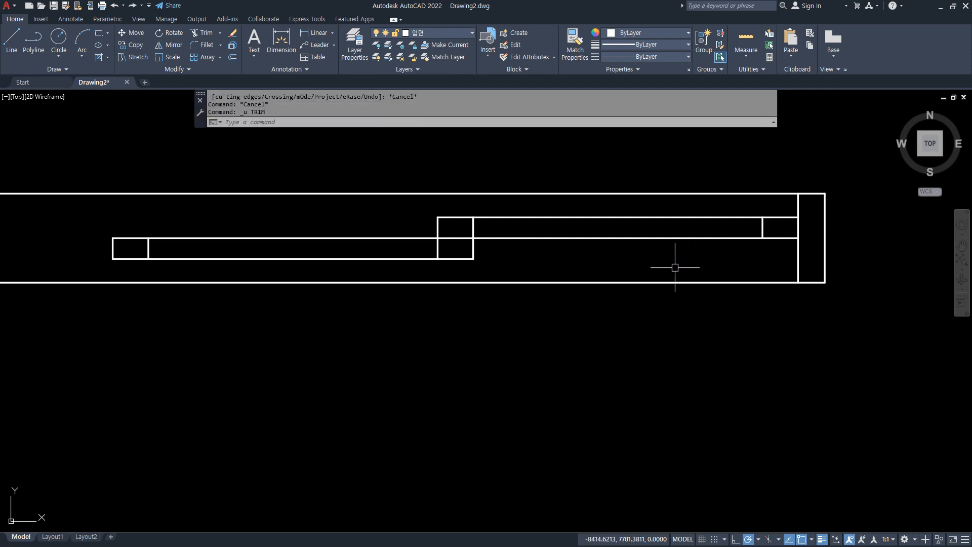
# Draw the upper-right sash's glass line from the midpoint of its right stile line to its left stile line.
pyautogui.write('l')
pyautogui.press('Return')
pyautogui.write('mid')
pyautogui.press('Return')
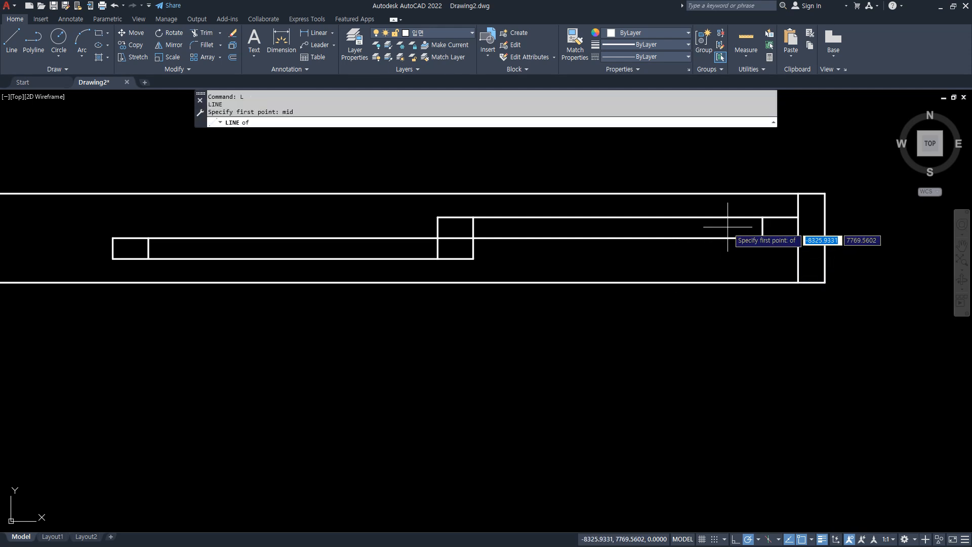
pyautogui.click(762, 227)
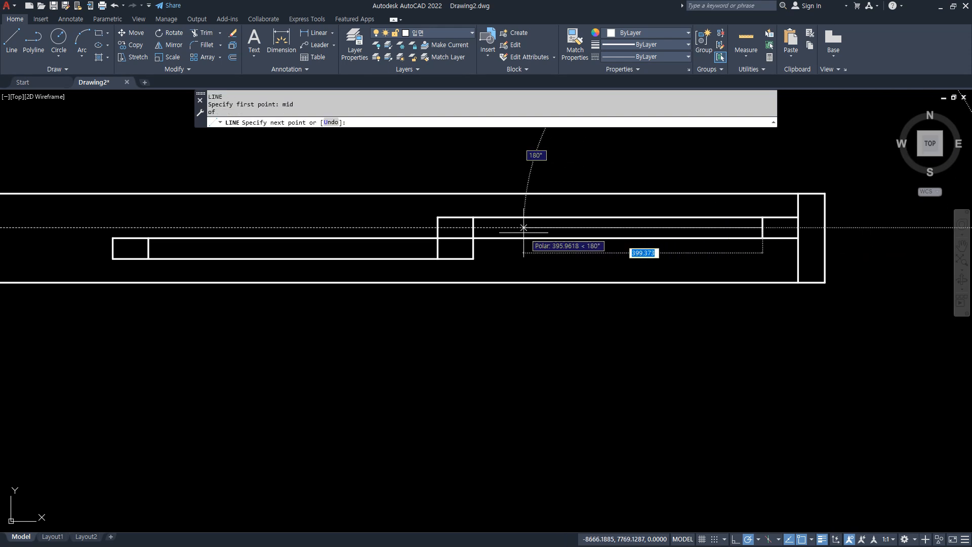
pyautogui.click(474, 227)
pyautogui.press('Return')
pyautogui.press('Return')
# Draw the lower-left sash's glass line from the midpoint of its left stile line to its right stile line.
pyautogui.write('mi')
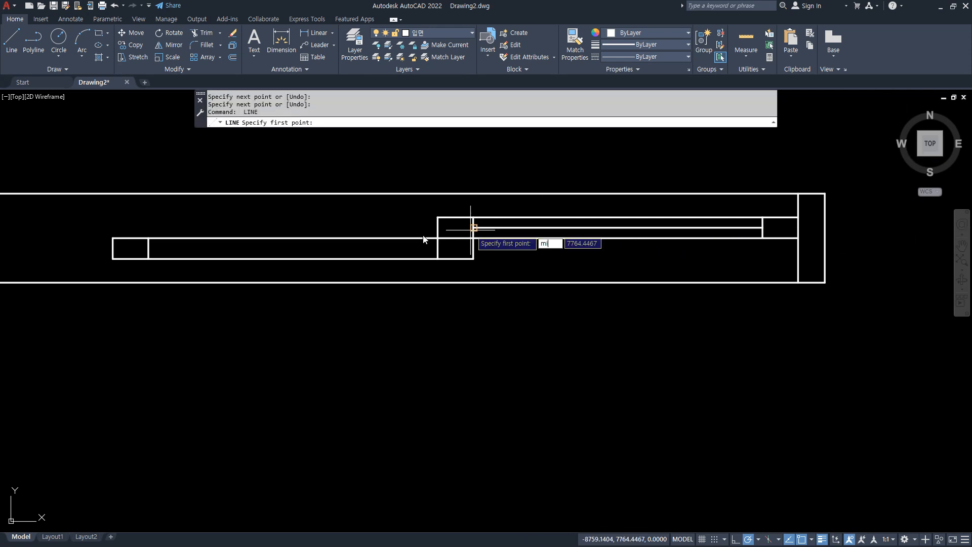
pyautogui.write('d')
pyautogui.press('Return')
pyautogui.click(148, 248)
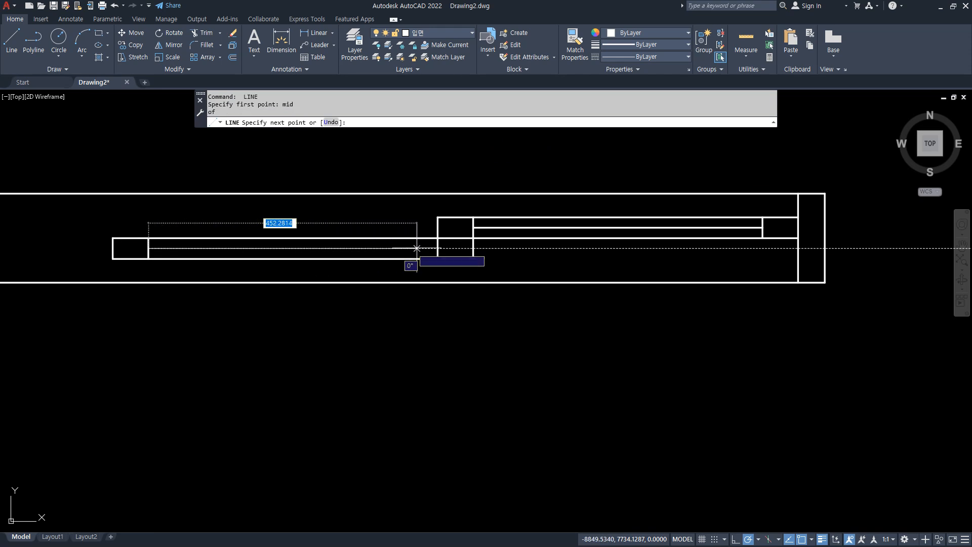
pyautogui.click(437, 248)
pyautogui.press('Return')
# Mirror the right-half sashes of the plan about the window's vertical centre line, keeping the originals.
pyautogui.write('mi')
pyautogui.press('Return')
pyautogui.click(782, 261)
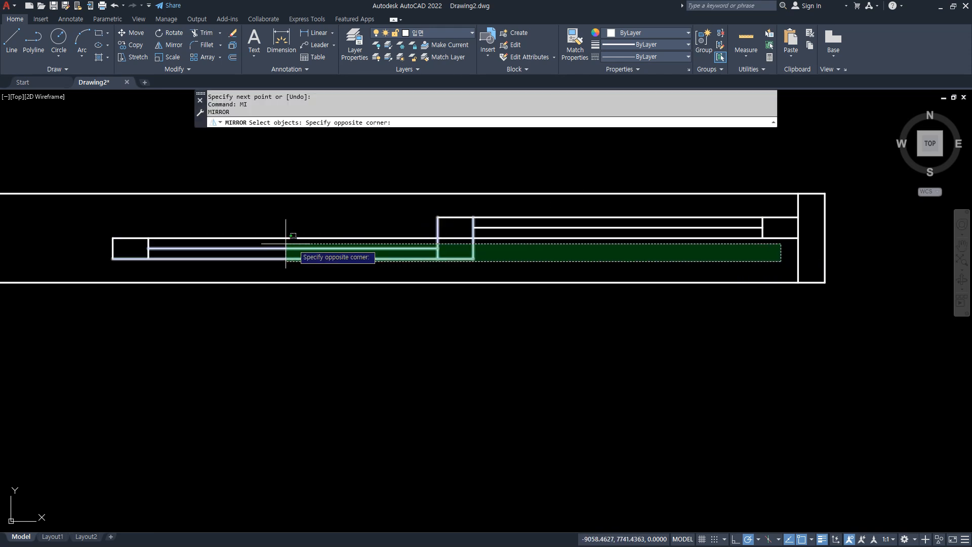
pyautogui.click(108, 212)
pyautogui.press('Return')
pyautogui.click(113, 258)
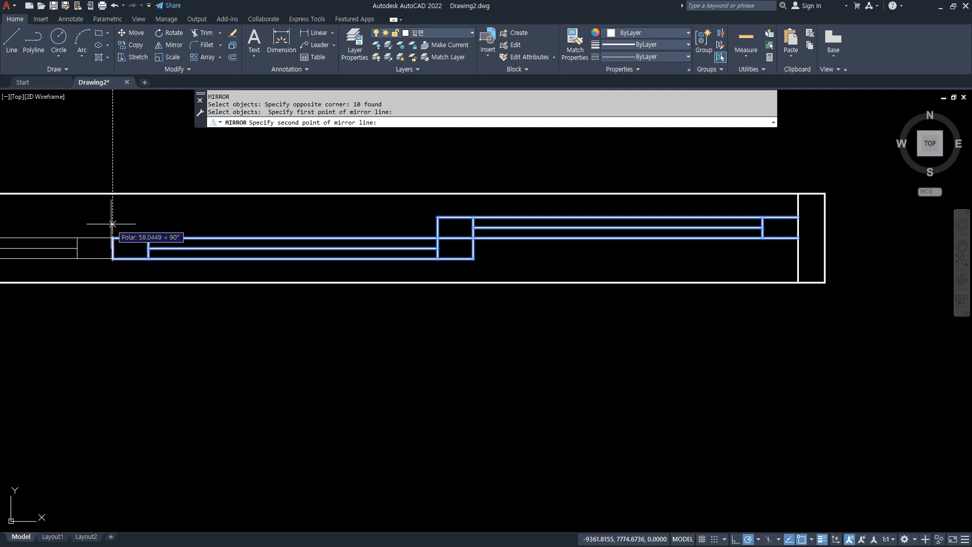
pyautogui.click(112, 223)
pyautogui.press('Return')
# Move the entire four-panel window elevation with transom about 342 horizontally to the right.
pyautogui.scroll(-4, 182, 294)
pyautogui.moveTo(198, 304); pyautogui.dragTo(294, 266, button='middle')
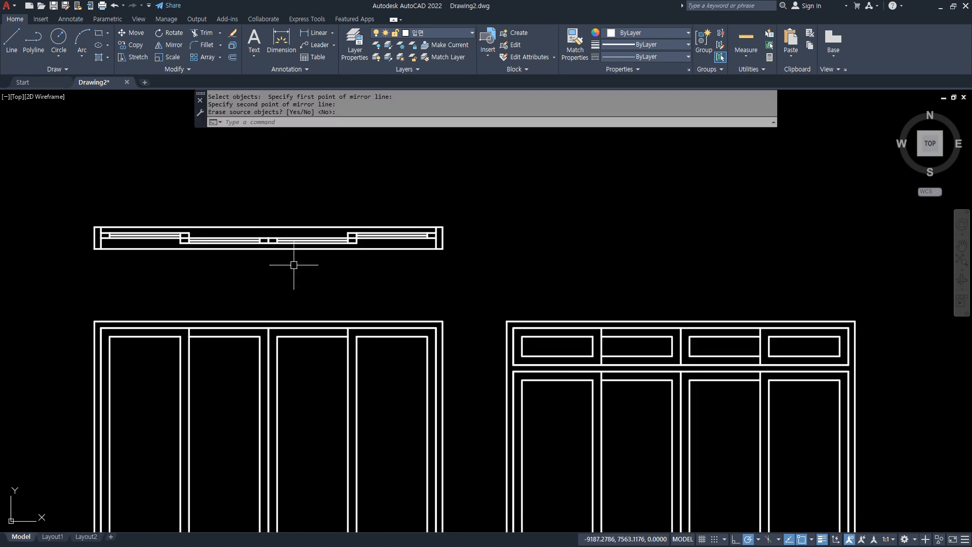
pyautogui.moveTo(420, 300); pyautogui.dragTo(332, 156, button='middle')
pyautogui.moveTo(524, 289); pyautogui.dragTo(471, 269, button='middle')
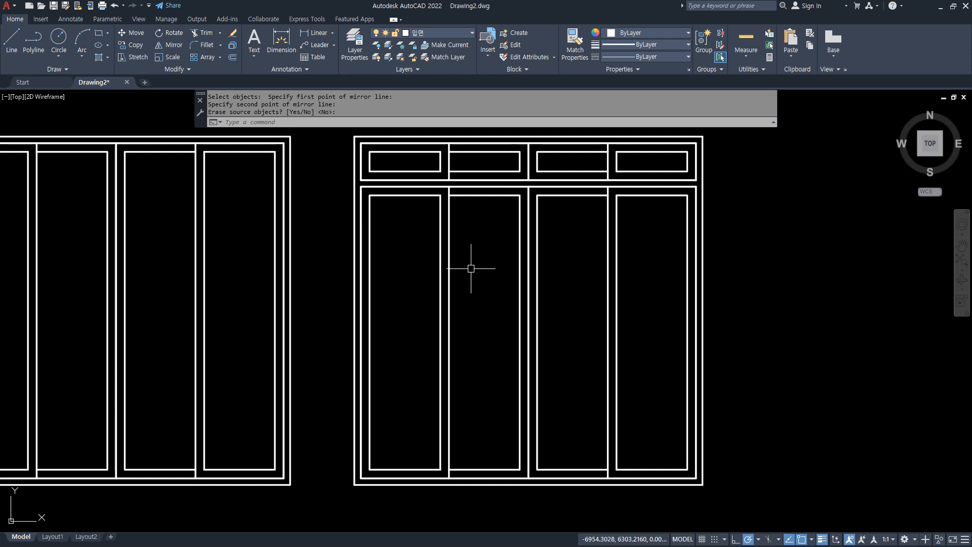
pyautogui.write('m')
pyautogui.press('Return')
pyautogui.click(741, 501)
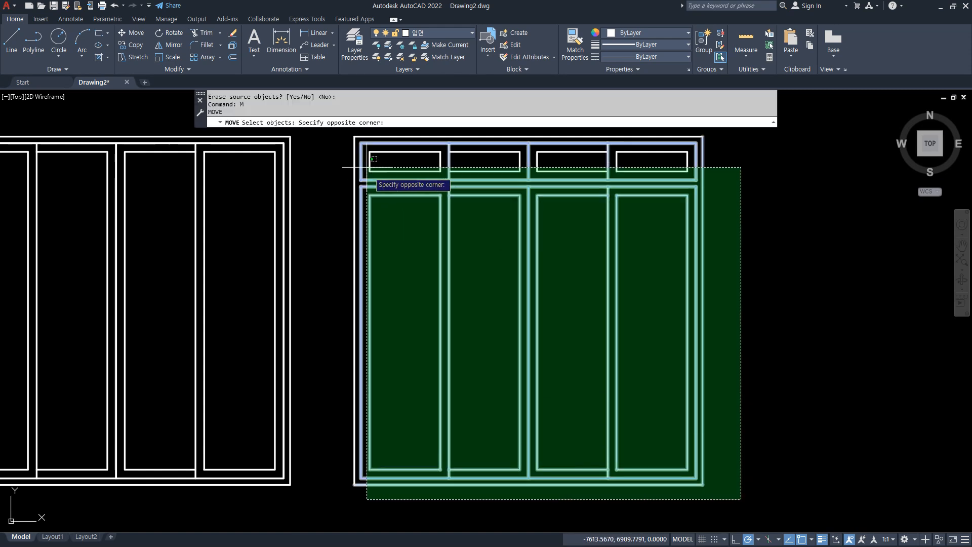
pyautogui.click(340, 134)
pyautogui.press('Return')
pyautogui.click(337, 250)
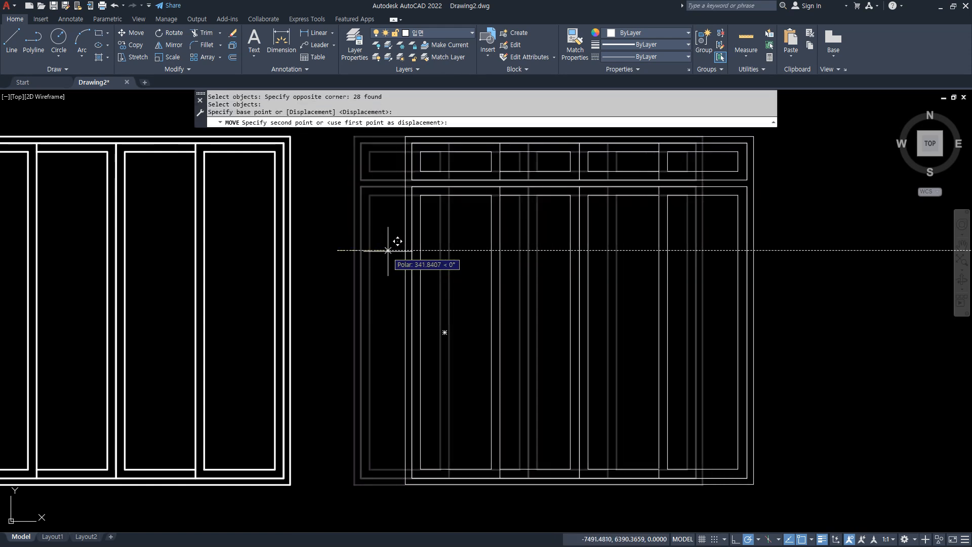
pyautogui.click(387, 250)
# Draw a 150 by 2400 rectangle to the right of the first window, level with its bottom edge.
pyautogui.write('rec')
pyautogui.press('Return')
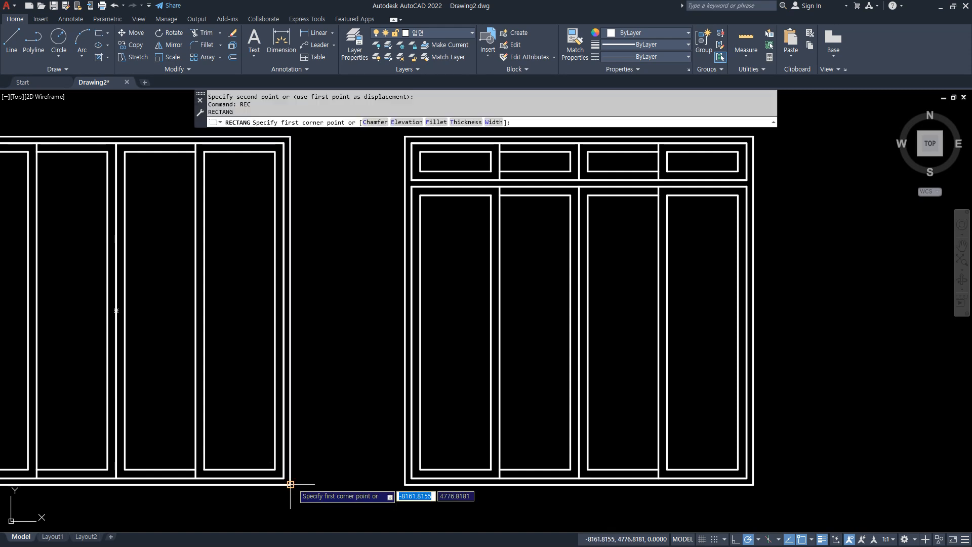
pyautogui.click(310, 484)
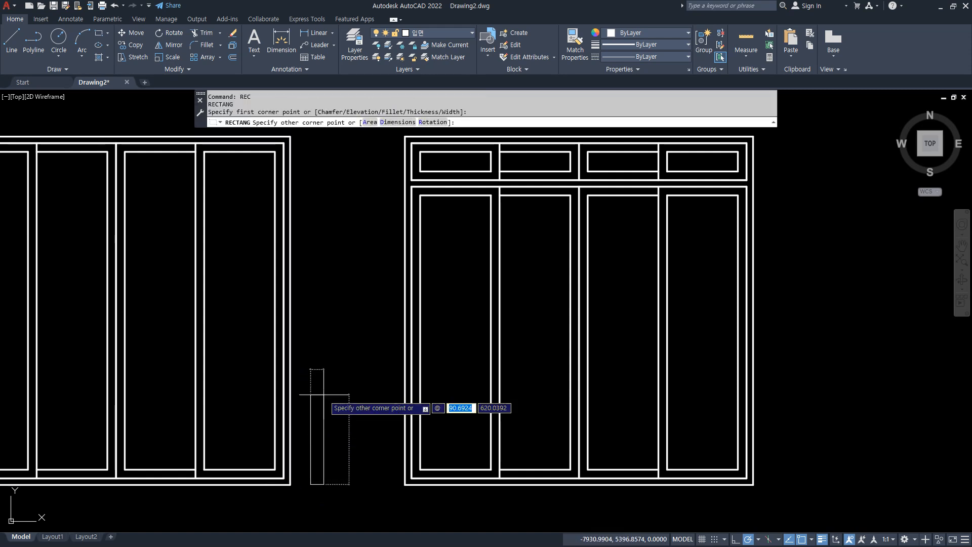
pyautogui.press('Tab')
pyautogui.write('240')
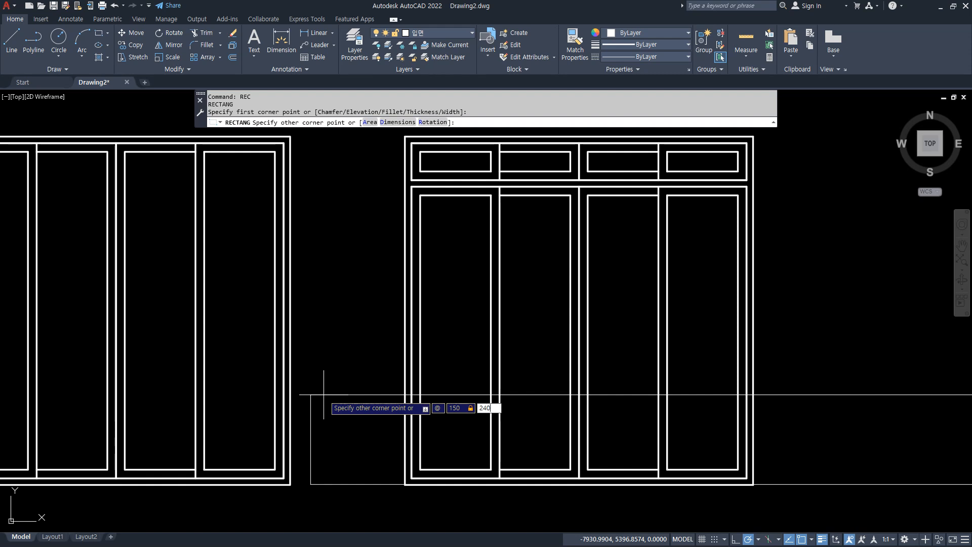
pyautogui.write('0')
pyautogui.press('Return')
# Copy the 150 by 2400 rectangle horizontally to the right, placing it next to the window with transom.
pyautogui.write('co')
pyautogui.press('Return')
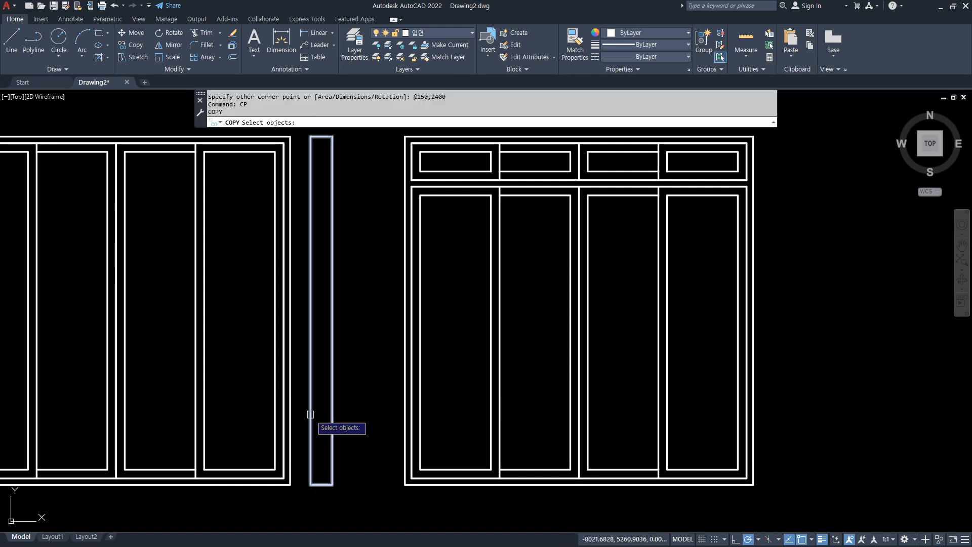
pyautogui.click(333, 419)
pyautogui.press('Return')
pyautogui.click(332, 485)
pyautogui.press('Escape')
pyautogui.press('Escape')
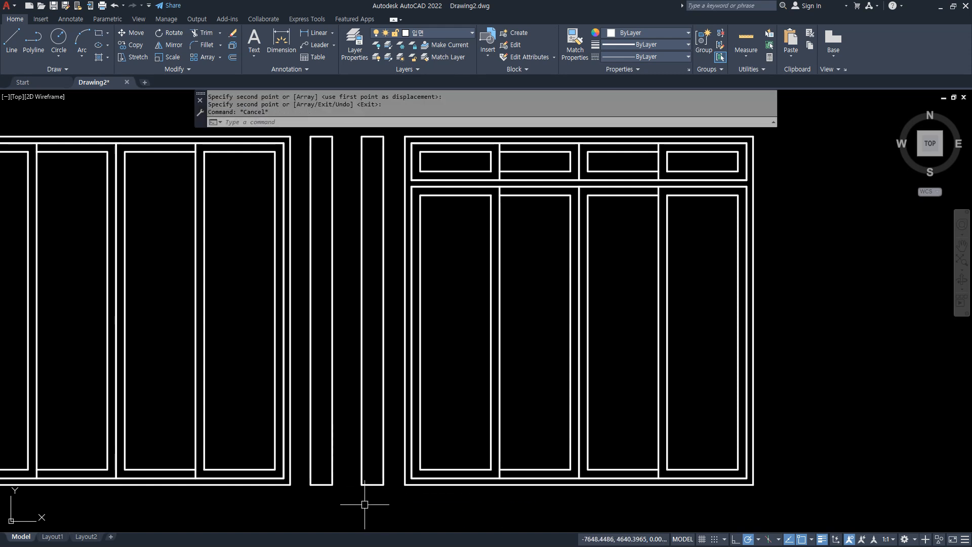
# Draw a horizontal line between the facing lower inner frame corners of the two windows, crossing both narrow rectangles.
pyautogui.scroll(4, 326, 474)
pyautogui.scroll(2, 279, 490)
pyautogui.write('l')
pyautogui.press('Return')
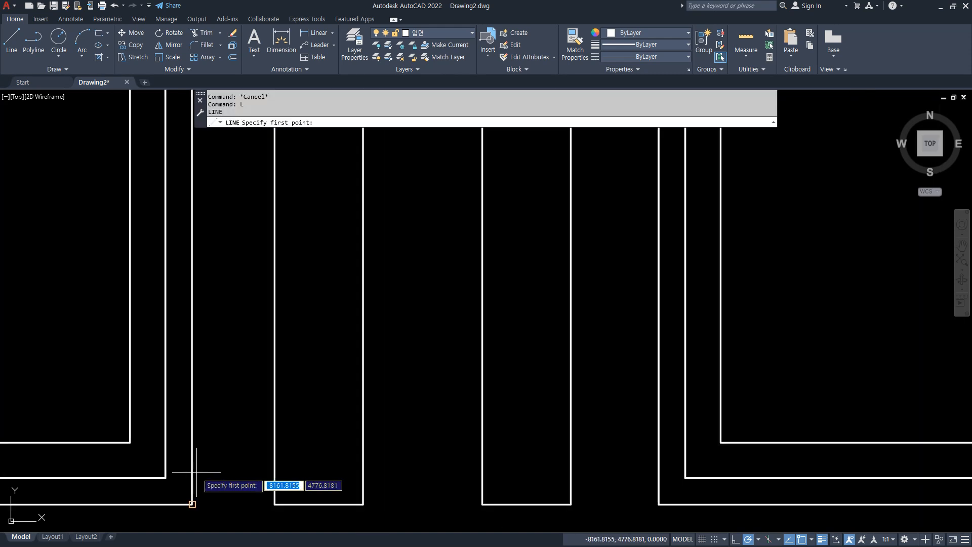
pyautogui.click(166, 477)
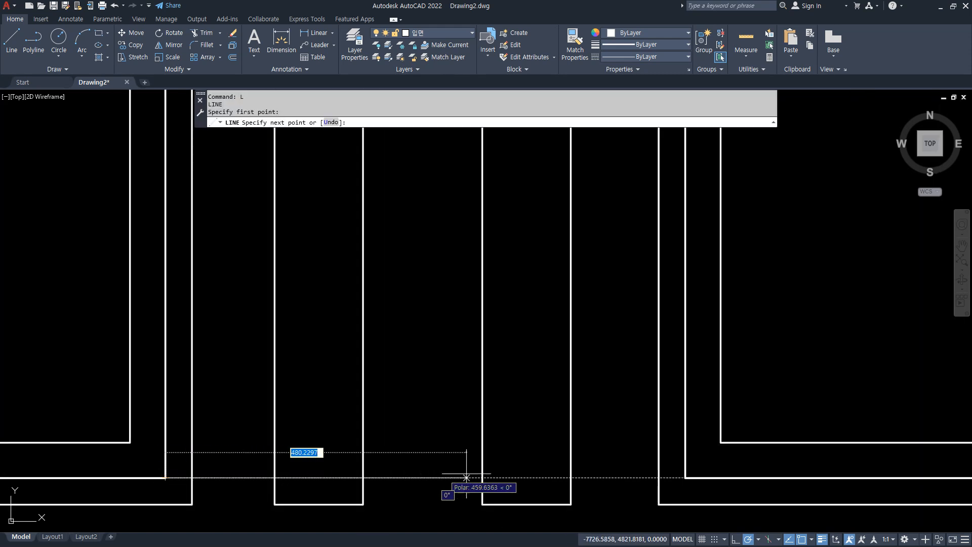
pyautogui.click(685, 477)
pyautogui.press('Return')
# Trim the horizontal line outside the two narrow rectangles, keeping only the segments inside them.
pyautogui.write('tr')
pyautogui.press('Return')
pyautogui.click(667, 478)
pyautogui.click(581, 478)
pyautogui.moveTo(410, 474); pyautogui.dragTo(406, 475)
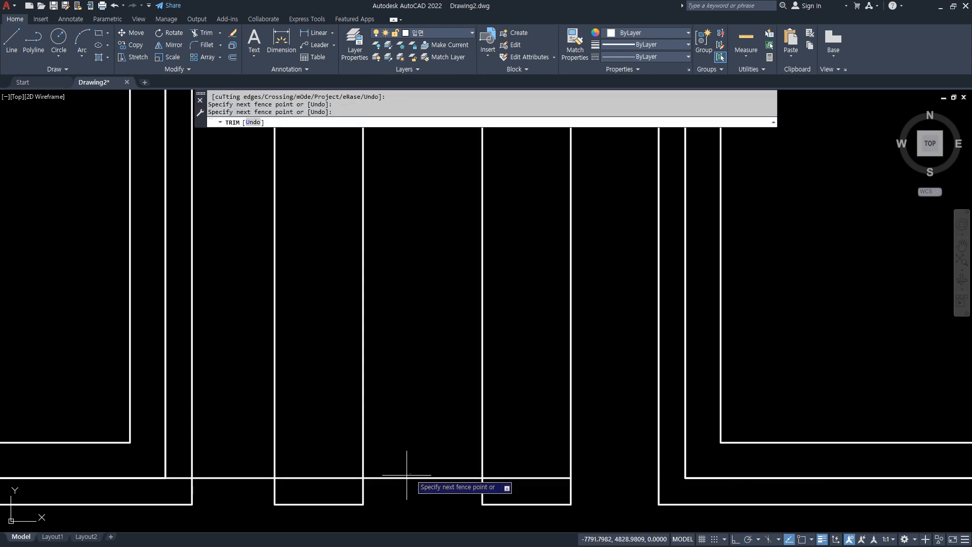
pyautogui.click(387, 505)
pyautogui.click(226, 481)
pyautogui.click(181, 479)
pyautogui.press('Return')
pyautogui.scroll(-5, 265, 481)
pyautogui.scroll(5, 338, 371)
pyautogui.moveTo(463, 335); pyautogui.dragTo(501, 360, button='middle')
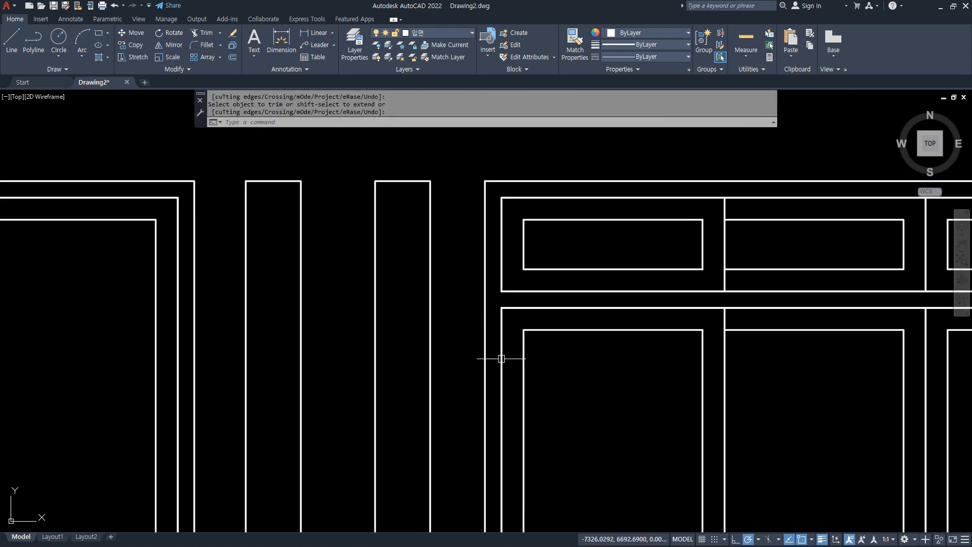
# Draw a horizontal line from the lower inner corner of the window's transom frame across the adjacent narrow rectangle to its far edge.
pyautogui.write('l')
pyautogui.press('Return')
pyautogui.click(490, 285)
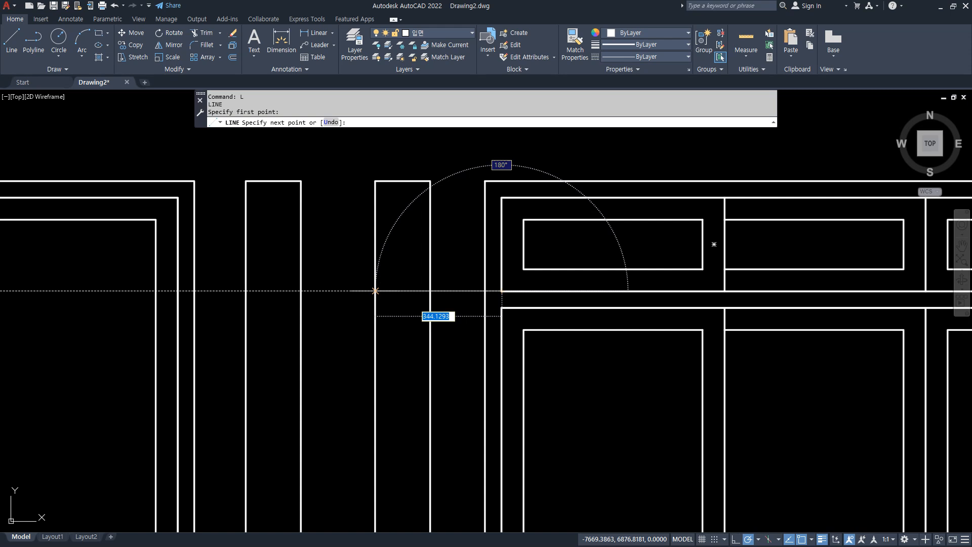
pyautogui.click(376, 291)
pyautogui.press('Return')
# Trim the transom-level line outside the narrow rectangle, keeping only the segment inside it.
pyautogui.write('tr')
pyautogui.press('Return')
pyautogui.click(493, 291)
pyautogui.click(459, 292)
pyautogui.press('Return')
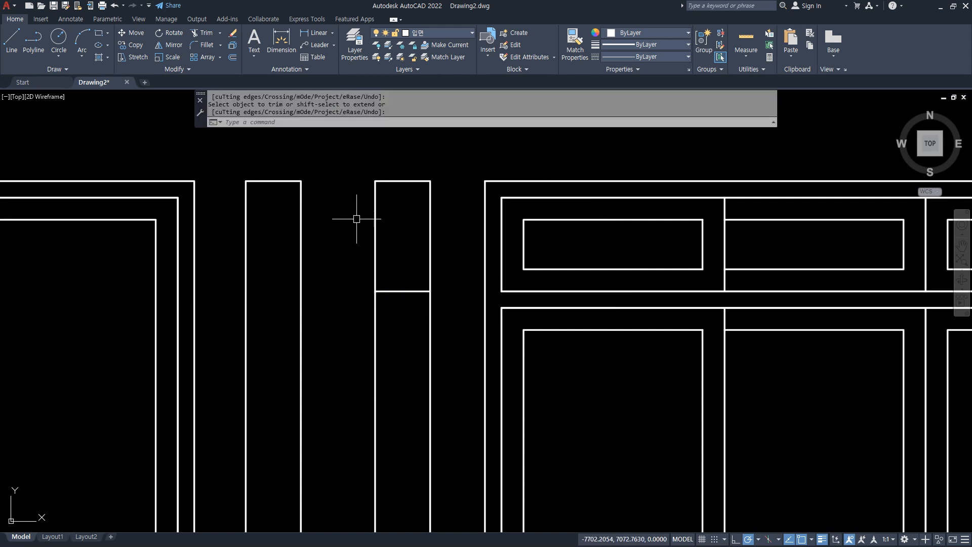
# Draw horizontal lines across both narrow rectangles level with the upper inner frame edge and erase the segment between the rectangles.
pyautogui.write('l')
pyautogui.press('Return')
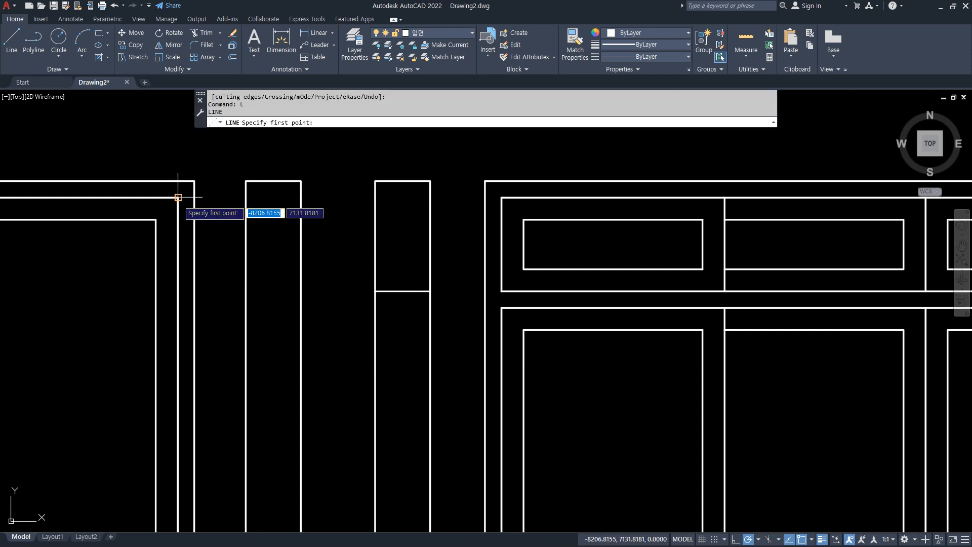
pyautogui.click(246, 198)
pyautogui.click(301, 197)
pyautogui.click(376, 197)
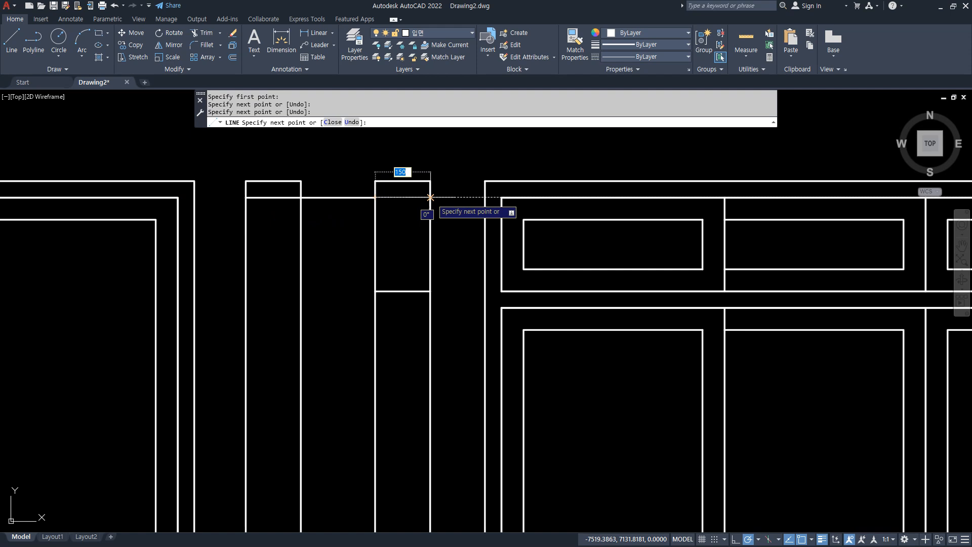
pyautogui.press('Return')
pyautogui.click(359, 197)
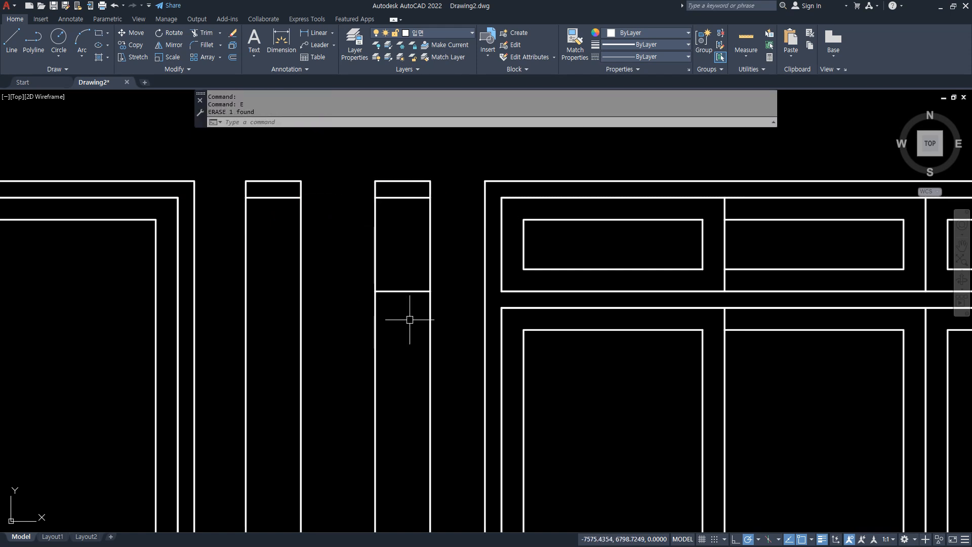
# Offset the transom-level line in the second narrow rectangle 45 downward to form the transom bar.
pyautogui.write('o')
pyautogui.press('Return')
pyautogui.write('45')
pyautogui.press('Return')
pyautogui.click(402, 292)
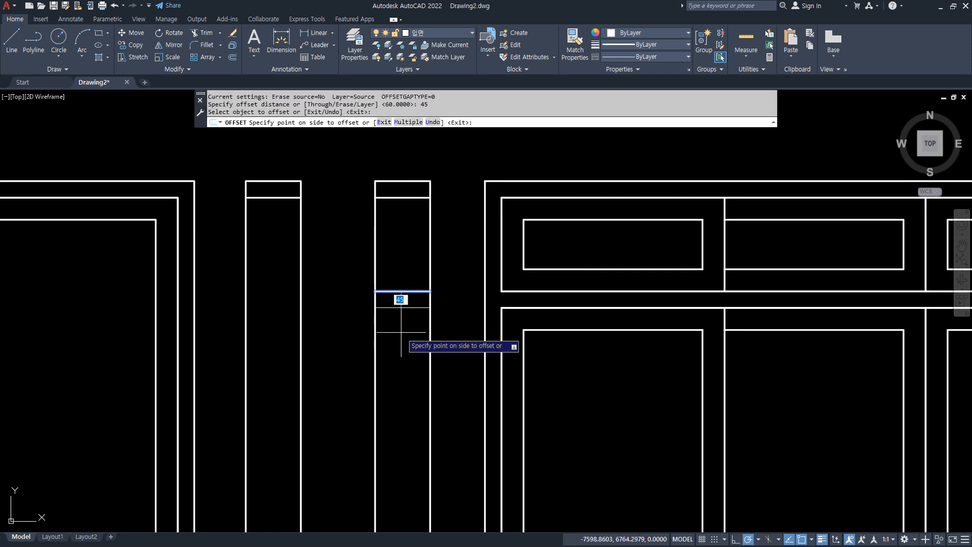
pyautogui.click(383, 389)
pyautogui.press('Return')
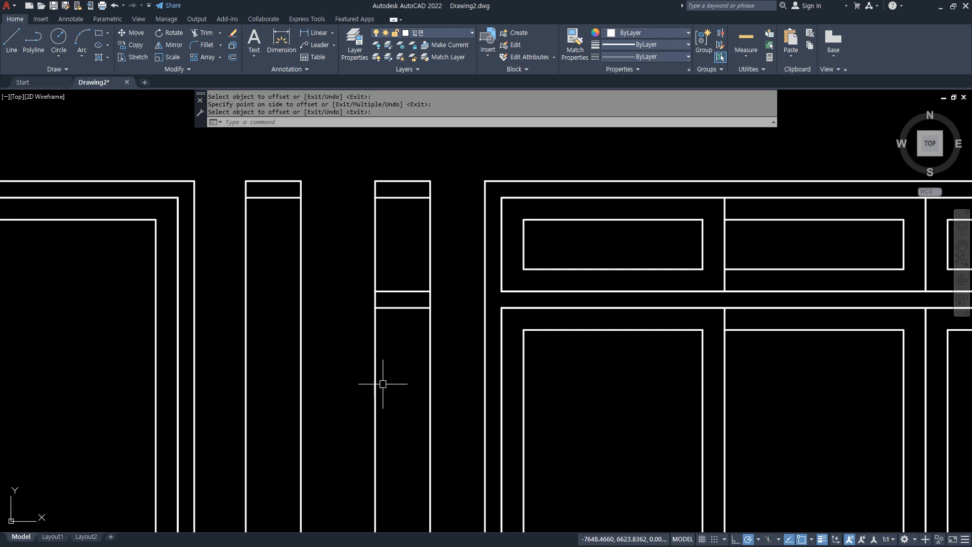
# Draw a vertical centre line in the first narrow rectangle between the midpoints of its upper and lower inner frame lines.
pyautogui.write('l')
pyautogui.press('Return')
pyautogui.write('mid')
pyautogui.press('Return')
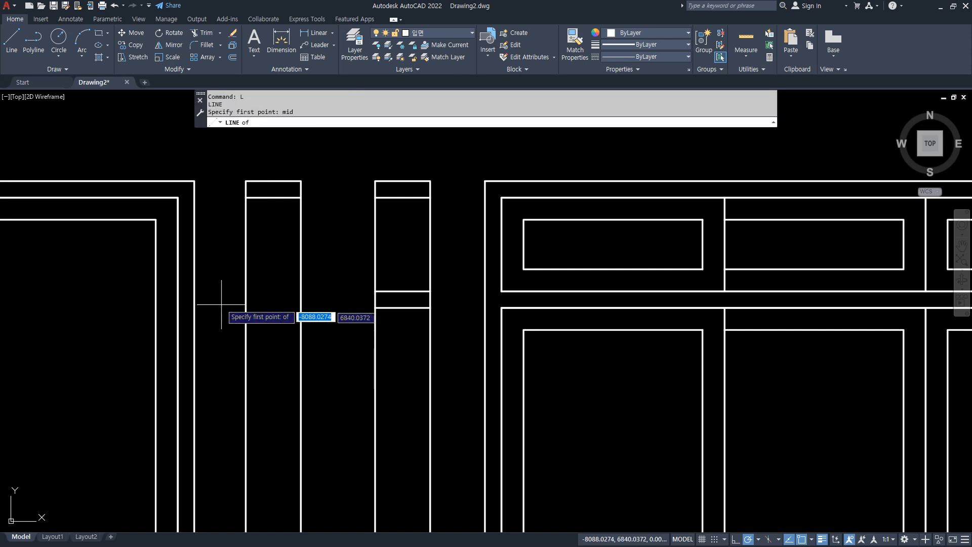
pyautogui.click(274, 198)
pyautogui.scroll(-3, 273, 342)
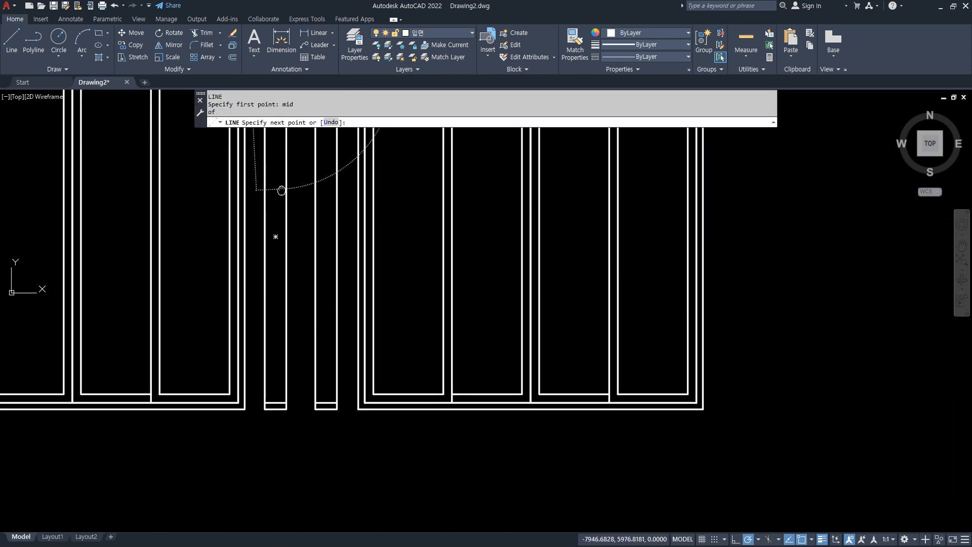
pyautogui.scroll(3, 278, 238)
pyautogui.click(254, 443)
pyautogui.press('Return')
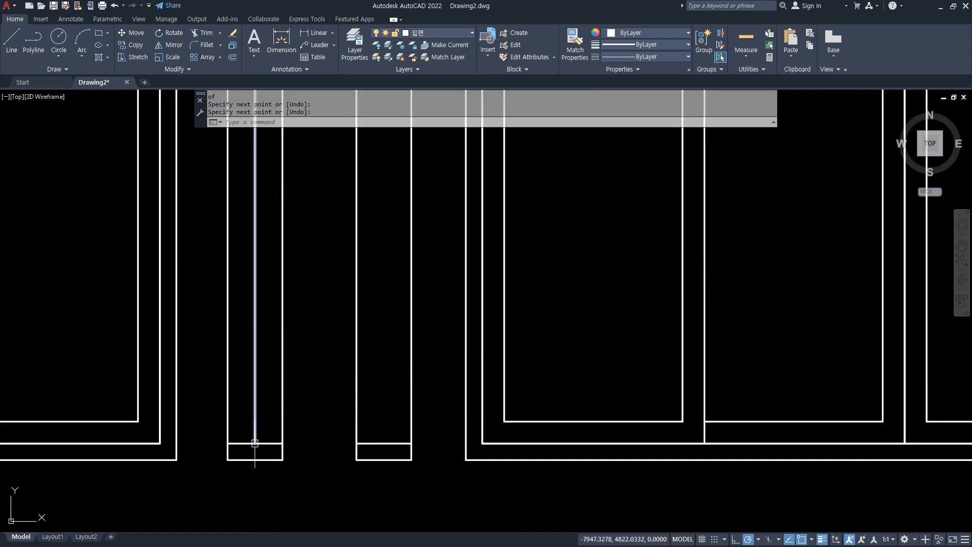
# Offset the first rectangle's vertical centre line 35 to the right to form the sash thickness.
pyautogui.write('o')
pyautogui.press('Return')
pyautogui.write('35')
pyautogui.press('Return')
pyautogui.click(255, 431)
pyautogui.click(270, 433)
pyautogui.press('Return')
# Offset the first rectangle's lower inner frame line 60 upward to form the bottom sash rail.
pyautogui.scroll(4, 266, 455)
pyautogui.write('o')
pyautogui.press('Return')
pyautogui.write('60')
pyautogui.press('Return')
pyautogui.click(261, 425)
pyautogui.click(284, 374)
# Trim the bottom rail line on both sides of the sash, keeping only the segment between the two sash lines.
pyautogui.write('tr')
pyautogui.press('Return')
pyautogui.click(284, 374)
pyautogui.click(188, 373)
pyautogui.scroll(-5, 195, 395)
pyautogui.moveTo(200, 218); pyautogui.dragTo(205, 412, button='middle')
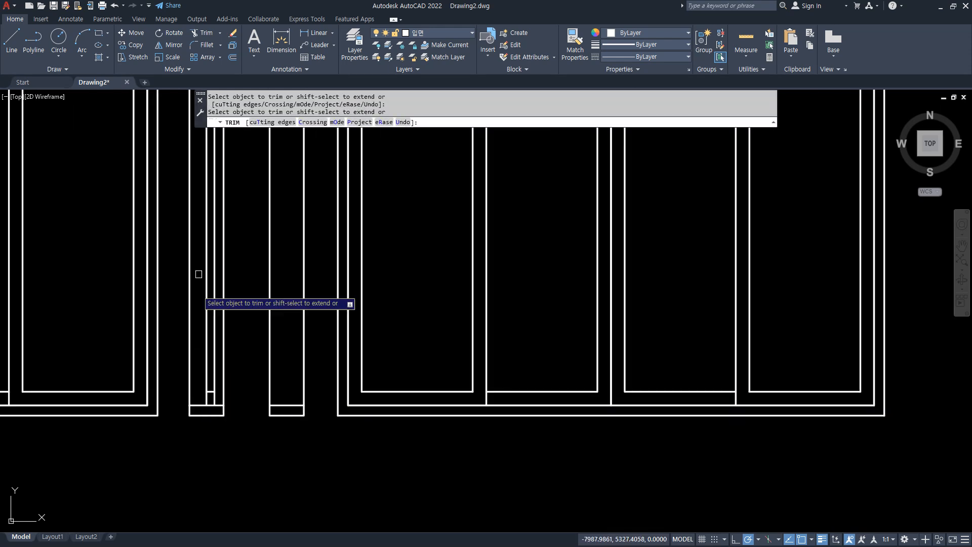
pyautogui.scroll(5, 210, 224)
pyautogui.press('Return')
pyautogui.press('Return')
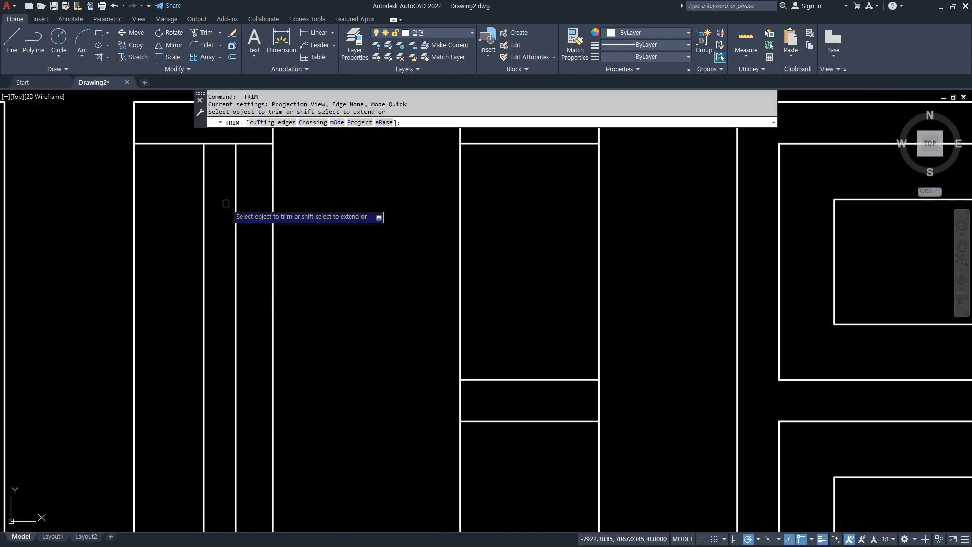
pyautogui.click(227, 208)
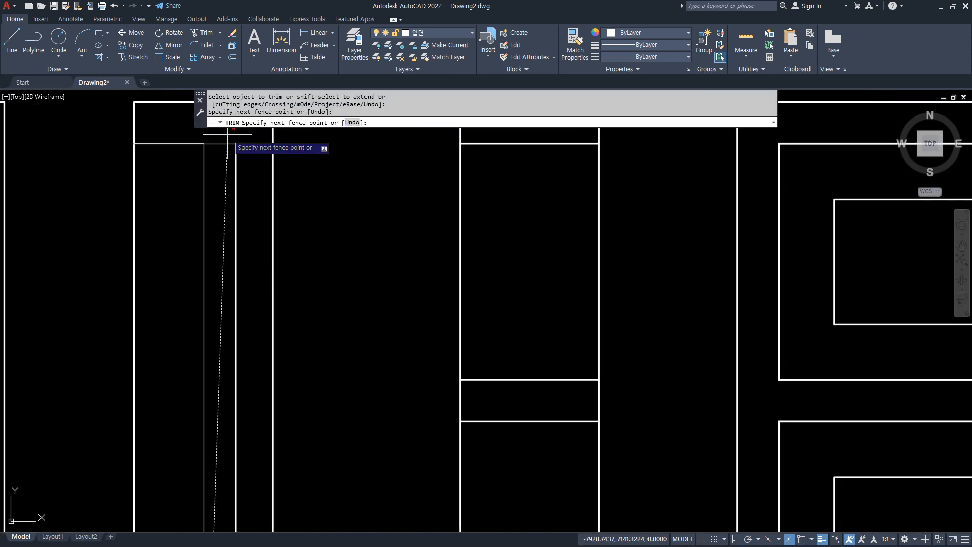
pyautogui.press('Escape')
# Offset the first rectangle's upper inner frame line 60 downward to form the top sash rail.
pyautogui.write('o')
pyautogui.press('Return')
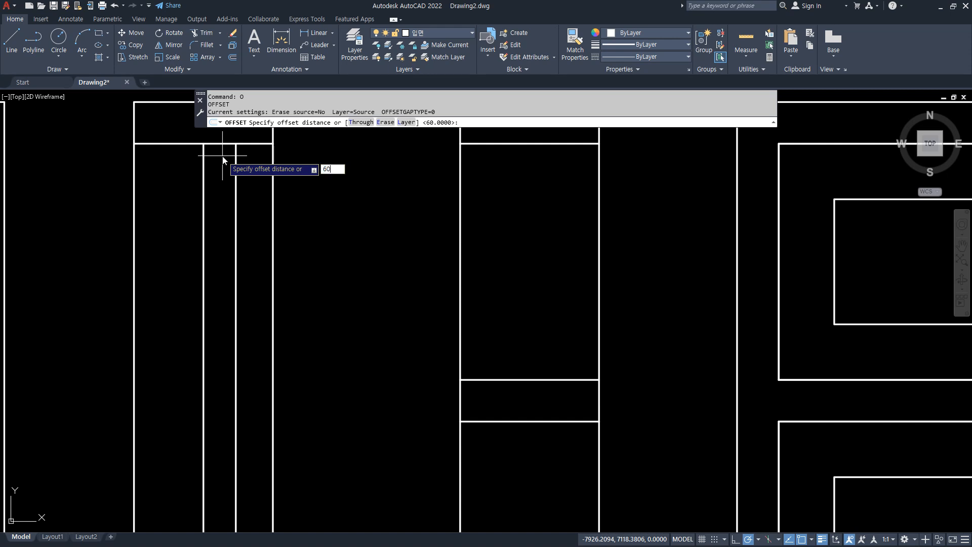
pyautogui.write('60')
pyautogui.press('Return')
pyautogui.click(224, 144)
pyautogui.click(243, 200)
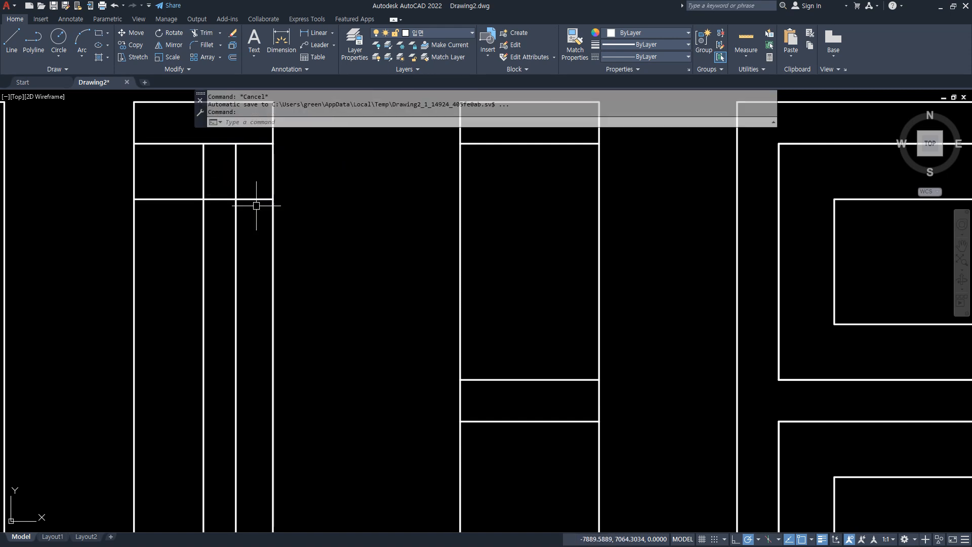
# Trim the top rail line on both sides of the sash in the first rectangle.
pyautogui.write('tr')
pyautogui.press('Return')
pyautogui.click(257, 200)
pyautogui.click(177, 190)
pyautogui.click(164, 214)
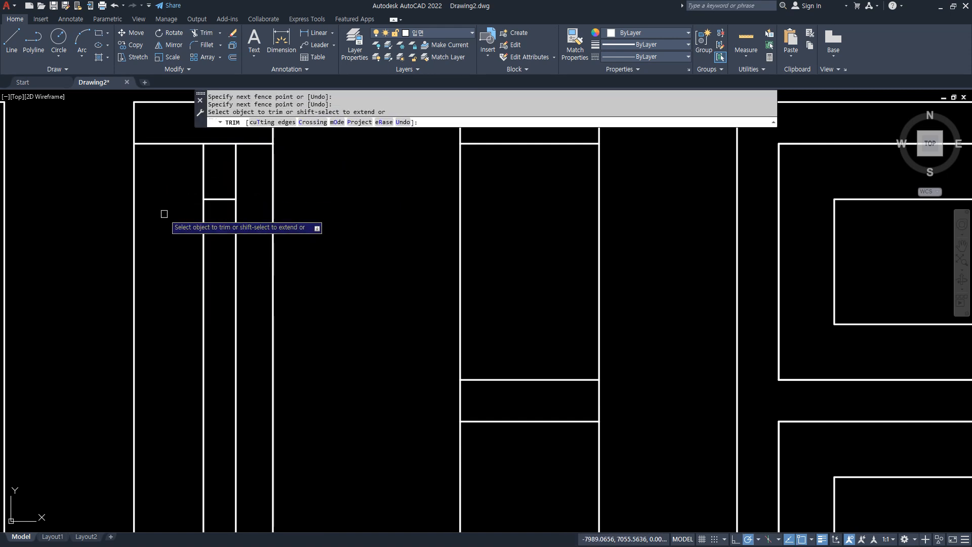
pyautogui.press('Return')
# Draw the vertical glass line in the first side section between the midpoints of the top and bottom sash rails.
pyautogui.write('l')
pyautogui.press('Return')
pyautogui.write('mid')
pyautogui.press('Return')
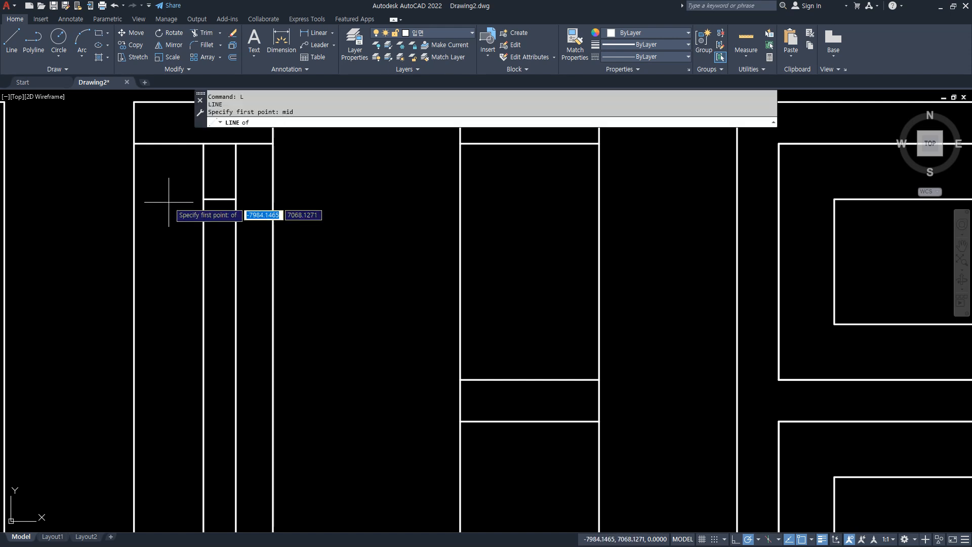
pyautogui.click(222, 200)
pyautogui.scroll(-3, 222, 282)
pyautogui.moveTo(206, 507); pyautogui.dragTo(195, 187, button='middle')
pyautogui.scroll(3, 210, 326)
pyautogui.moveTo(216, 488); pyautogui.dragTo(216, 231, button='middle')
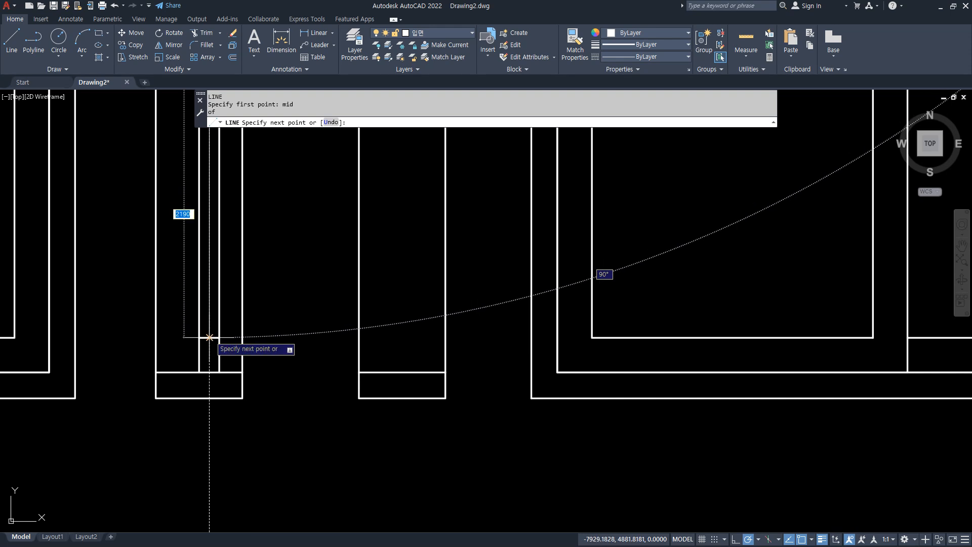
pyautogui.click(210, 337)
pyautogui.press('Return')
# Draw a vertical centre line down the second narrow rectangle, from the upper frame line through the transom bar to the lower frame line.
pyautogui.scroll(-3, 275, 375)
pyautogui.moveTo(285, 285); pyautogui.dragTo(386, 437, button='middle')
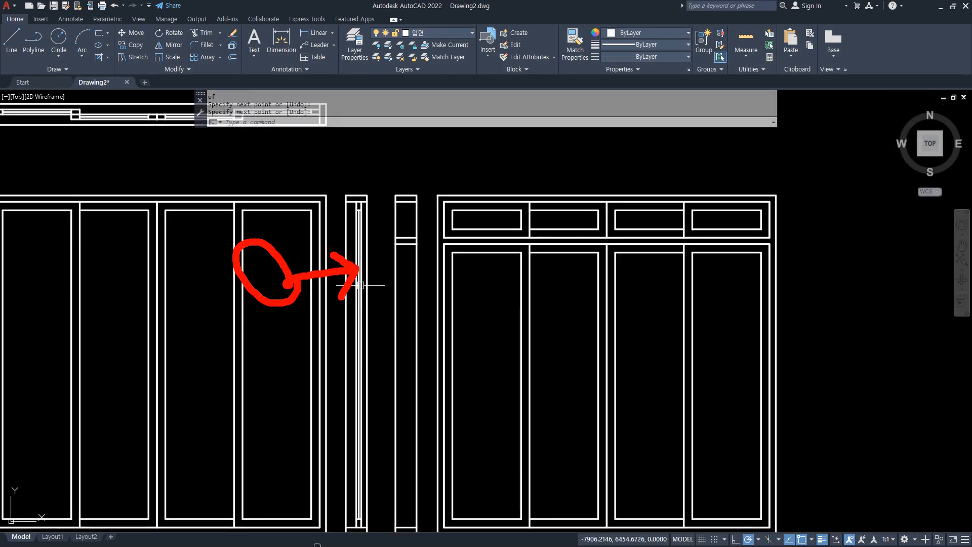
pyautogui.scroll(6, 446, 248)
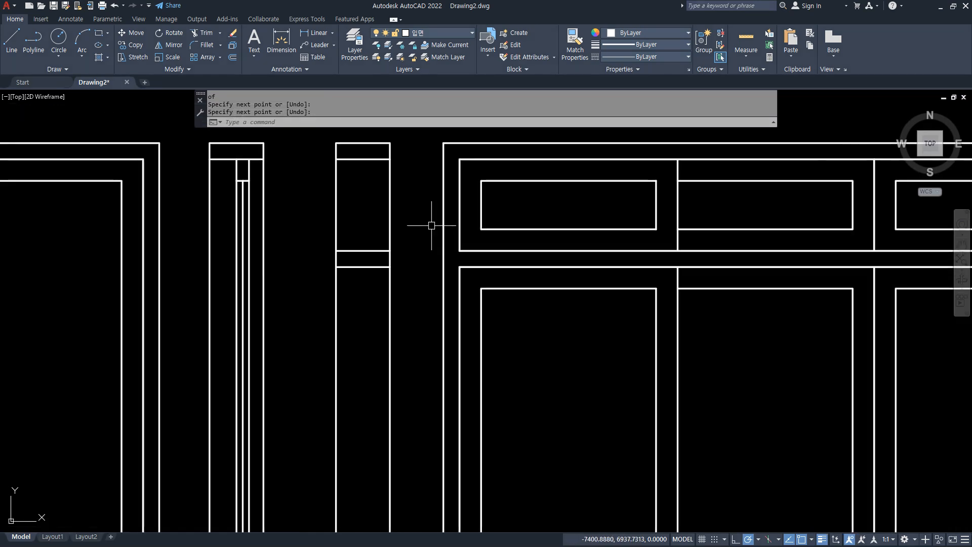
pyautogui.scroll(-2, 345, 260)
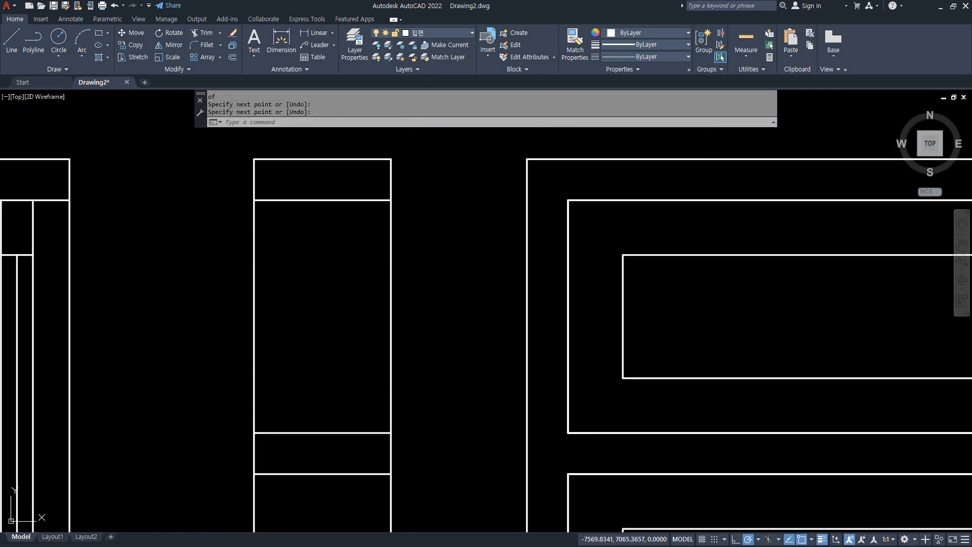
pyautogui.press('Return')
pyautogui.write('mid')
pyautogui.press('Return')
pyautogui.click(322, 200)
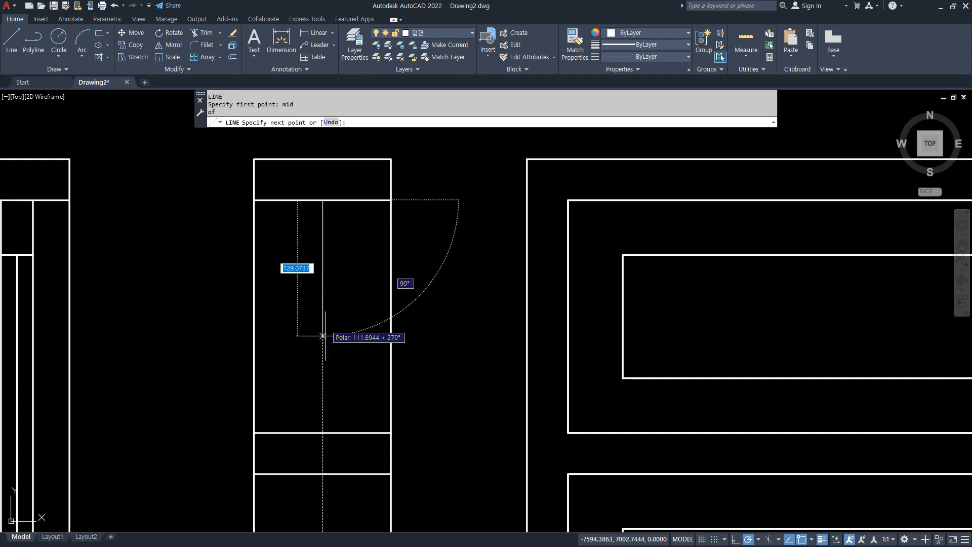
pyautogui.click(322, 433)
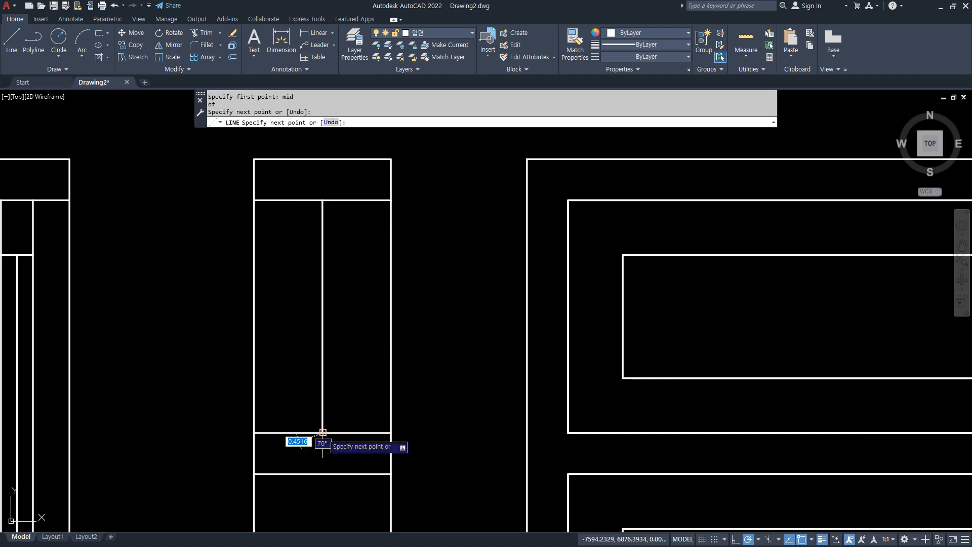
pyautogui.click(323, 474)
pyautogui.scroll(-4, 322, 475)
pyautogui.moveTo(323, 485); pyautogui.dragTo(337, 56, button='middle')
pyautogui.scroll(2, 342, 248)
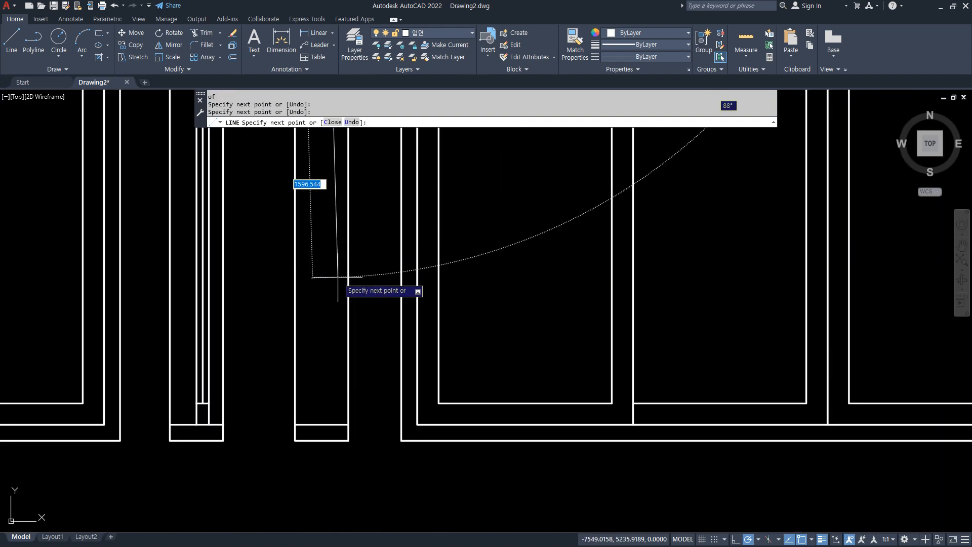
pyautogui.click(322, 424)
pyautogui.press('Return')
# Offset the second rectangle's centre lines above and below the transom bar 35 to the right.
pyautogui.scroll(-2, 324, 203)
pyautogui.scroll(4, 282, 373)
pyautogui.write('o')
pyautogui.press('Return')
pyautogui.write('35')
pyautogui.press('Return')
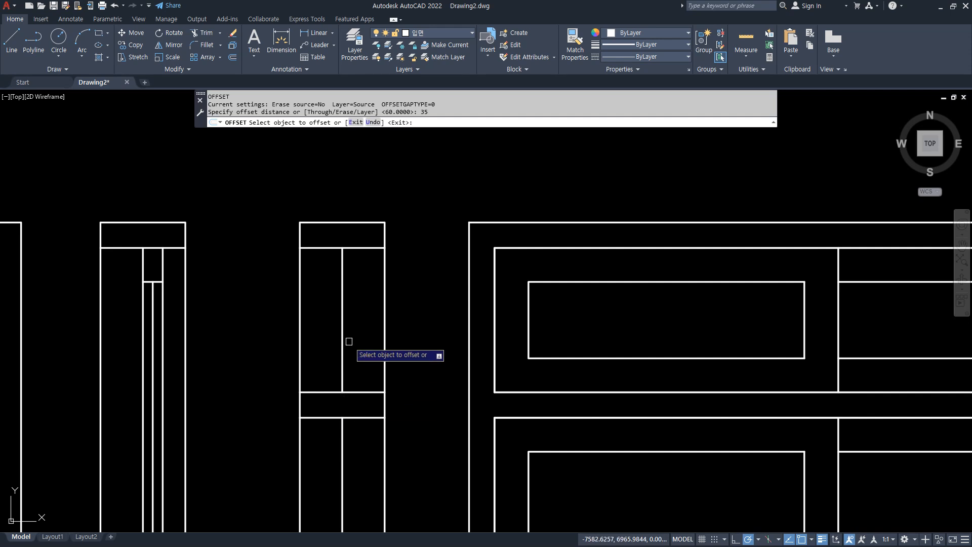
pyautogui.click(343, 349)
pyautogui.click(353, 349)
pyautogui.click(344, 450)
pyautogui.click(357, 453)
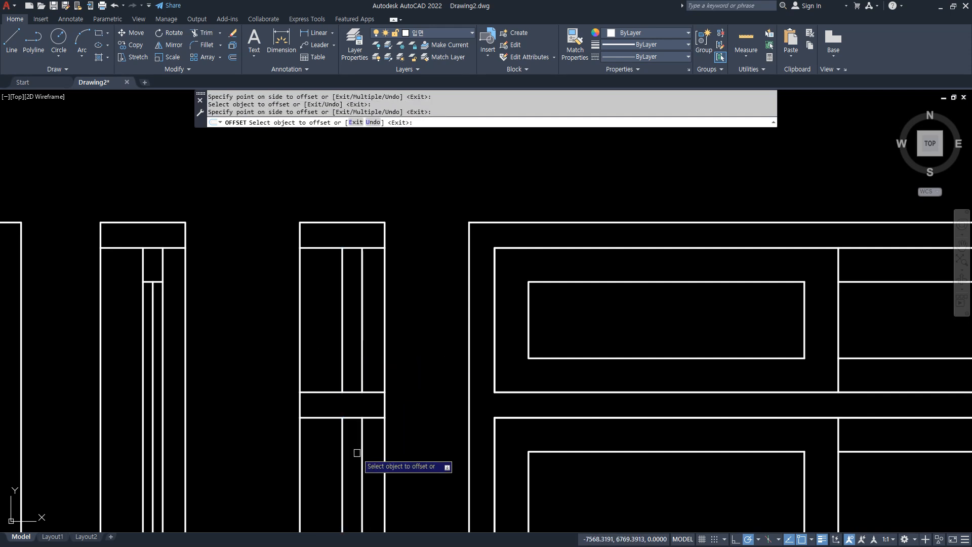
pyautogui.press('Return')
# Offset the second rectangle's upper frame line 60 downward and the transom bar's top line 60 upward for the transom sash rails.
pyautogui.scroll(2, 346, 273)
pyautogui.write('o')
pyautogui.press('Return')
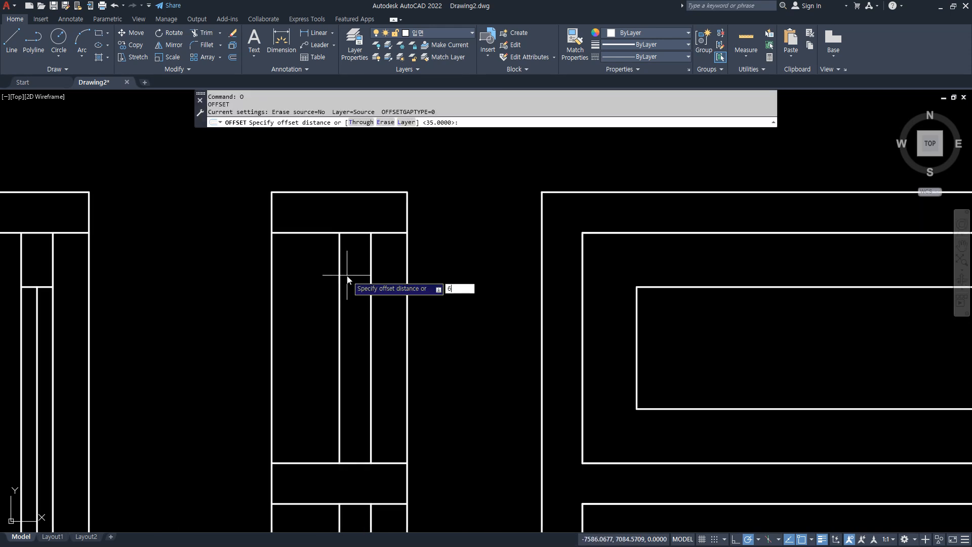
pyautogui.write('60')
pyautogui.press('Return')
pyautogui.click(354, 233)
pyautogui.click(357, 314)
pyautogui.click(361, 453)
pyautogui.click(357, 463)
pyautogui.click(376, 423)
pyautogui.press('Escape')
# Trim both transom sash rail lines outside the sash, keeping only the segments between the two sash lines.
pyautogui.write('tr')
pyautogui.press('Return')
pyautogui.click(393, 430)
pyautogui.click(395, 261)
pyautogui.click(310, 261)
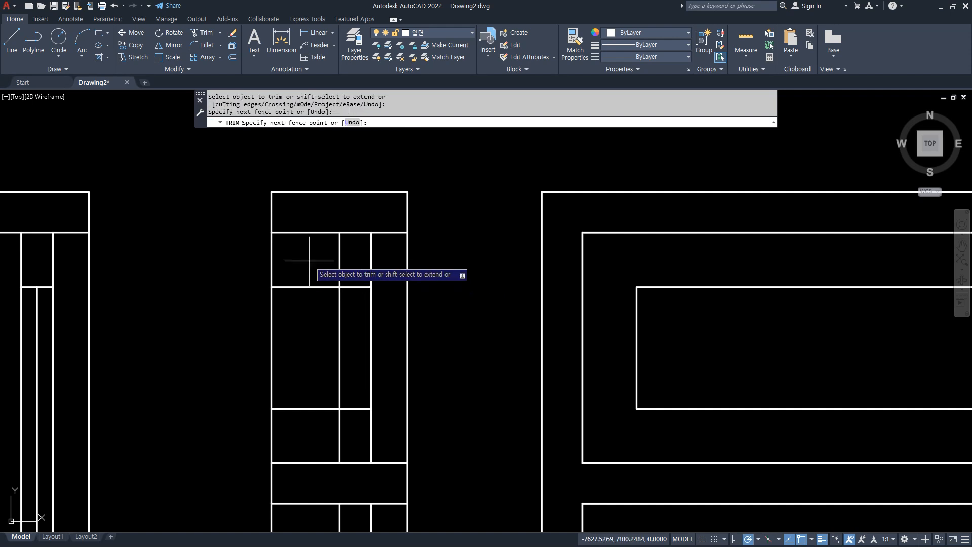
pyautogui.click(319, 445)
pyautogui.press('Return')
pyautogui.press('Return')
pyautogui.press('Return')
pyautogui.write('mid')
pyautogui.press('Return')
pyautogui.press('Escape')
pyautogui.press('Escape')
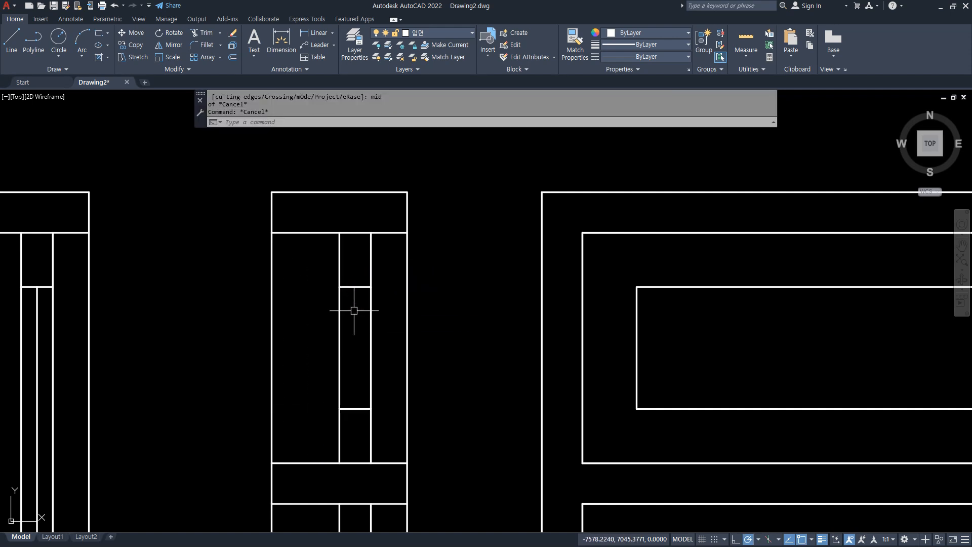
# Draw the transom's vertical glass line between the midpoints of its upper and lower sash rails.
pyautogui.write('l')
pyautogui.press('Return')
pyautogui.write('mid')
pyautogui.press('Return')
pyautogui.click(355, 287)
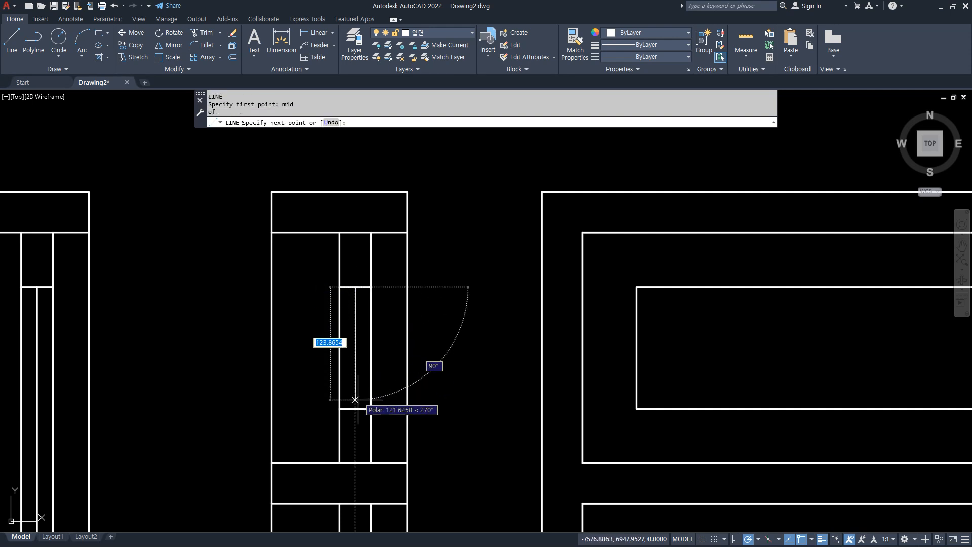
pyautogui.click(355, 408)
pyautogui.press('Return')
# Offset the transom bar's bottom line 60 downward to form the lower sash's top rail.
pyautogui.moveTo(352, 478); pyautogui.dragTo(314, 181, button='middle')
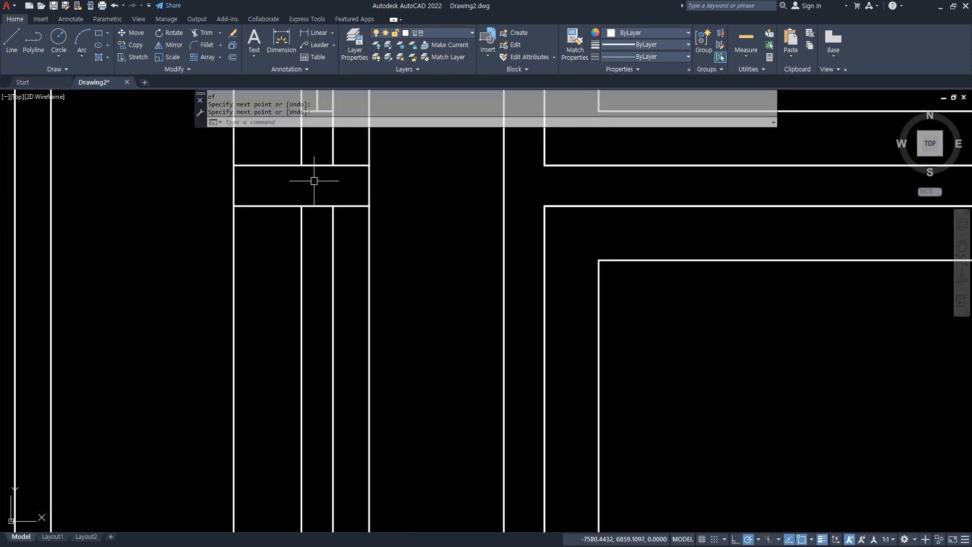
pyautogui.write('o')
pyautogui.press('Return')
pyautogui.write('60')
pyautogui.press('Return')
pyautogui.click(324, 206)
pyautogui.click(321, 271)
pyautogui.press('Return')
# Trim the lower sash's top rail line outside the sash, keeping only the segment between the two vertical sash lines.
pyautogui.write('tr')
pyautogui.press('Return')
pyautogui.click(351, 257)
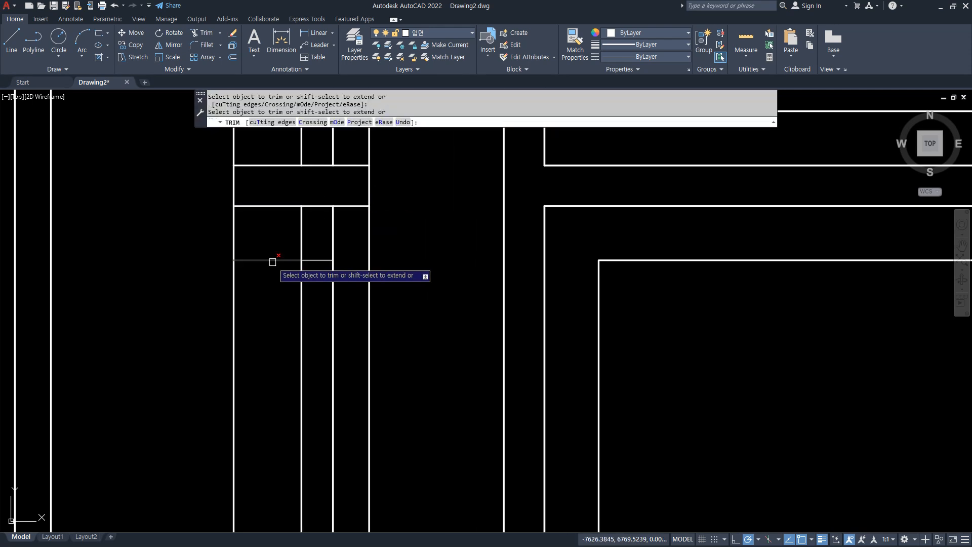
pyautogui.click(273, 262)
pyautogui.press('Return')
# Offset the bottom frame member's upper line 60 upward to form the lower sash's bottom rail in the side section.
pyautogui.scroll(-6, 275, 306)
pyautogui.moveTo(289, 425); pyautogui.dragTo(291, 55, button='middle')
pyautogui.moveTo(237, 330); pyautogui.dragTo(274, 398, button='middle')
pyautogui.write('o')
pyautogui.press('Return')
# Trim the bottom rail line on both sides of the lower sash, keeping the segment between the two sash lines.
pyautogui.press('Return')
pyautogui.click(232, 442)
pyautogui.click(225, 424)
pyautogui.press('Return')
pyautogui.write('tr')
pyautogui.press('Return')
pyautogui.click(304, 386)
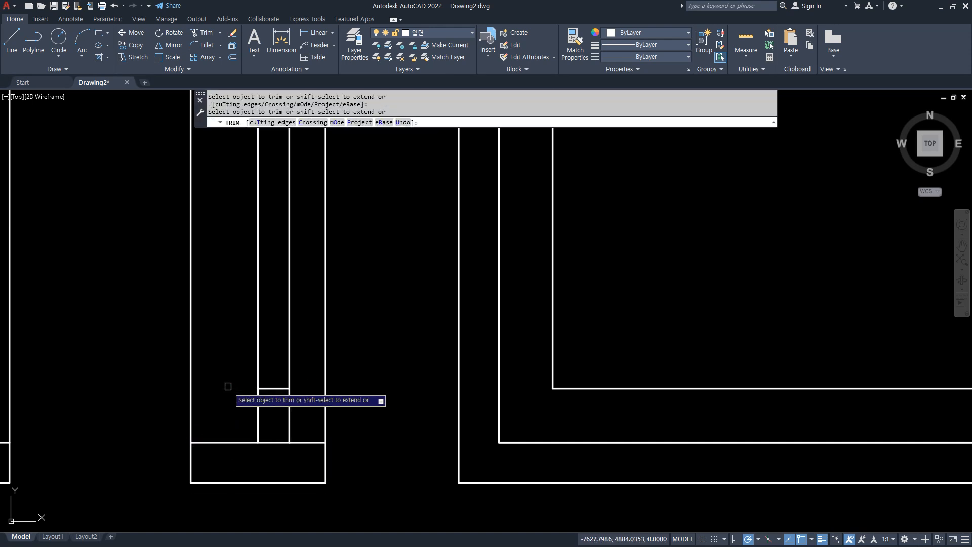
pyautogui.click(228, 389)
# Draw the lower sash's vertical glass line from the midpoint of its bottom rail line to the midpoint of its top rail line.
pyautogui.press('Return')
pyautogui.write('l')
pyautogui.press('Return')
pyautogui.write('mid')
pyautogui.press('Return')
pyautogui.click(275, 390)
pyautogui.scroll(-6, 274, 349)
pyautogui.moveTo(268, 178); pyautogui.dragTo(265, 419, button='middle')
pyautogui.scroll(4, 253, 308)
pyautogui.moveTo(244, 296); pyautogui.dragTo(252, 431, button='middle')
pyautogui.moveTo(298, 208); pyautogui.dragTo(280, 323, button='middle')
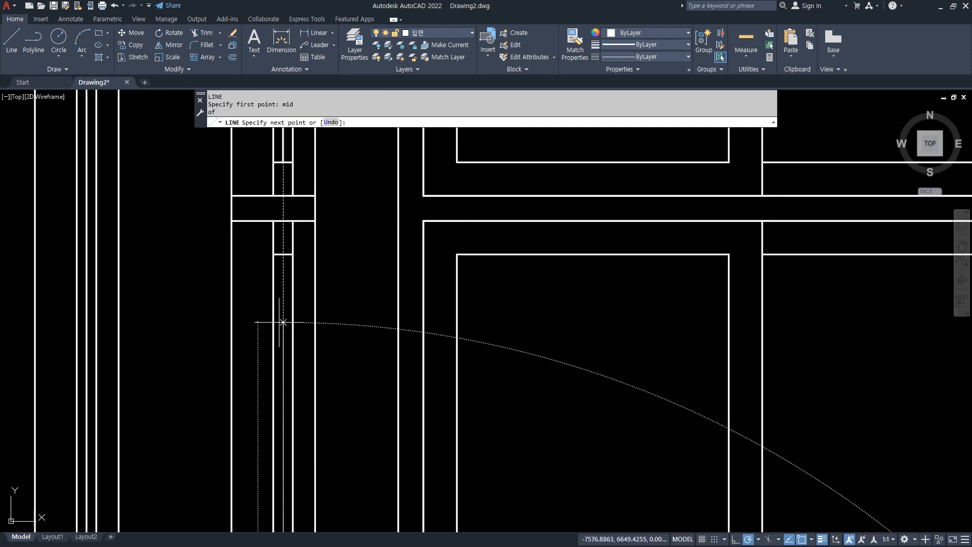
pyautogui.click(281, 254)
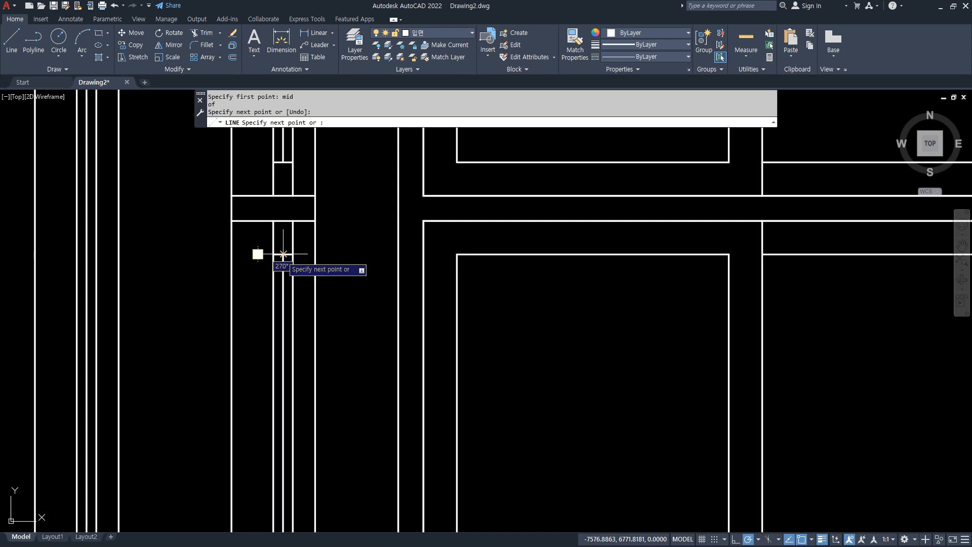
pyautogui.press('Return')
pyautogui.scroll(-5, 329, 314)
pyautogui.moveTo(405, 304); pyautogui.dragTo(429, 339, button='middle')
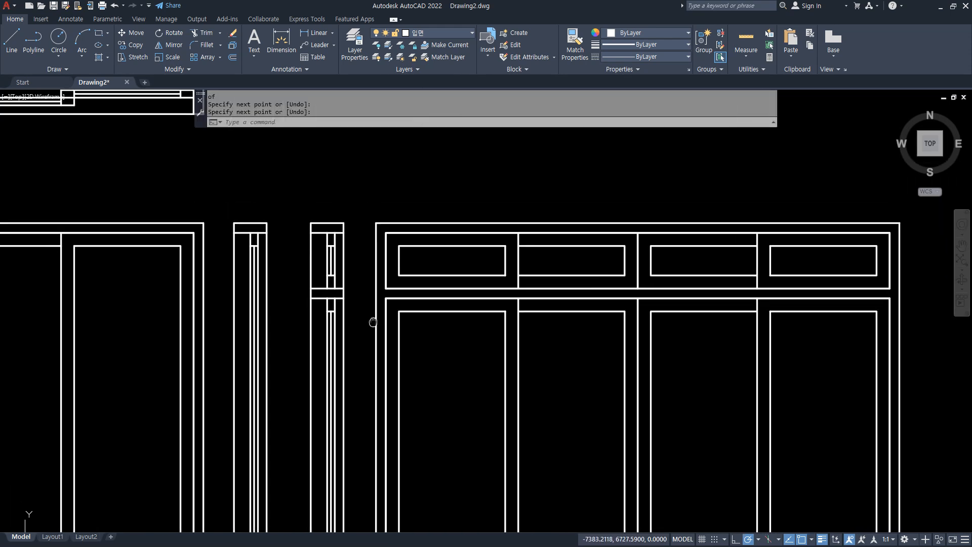
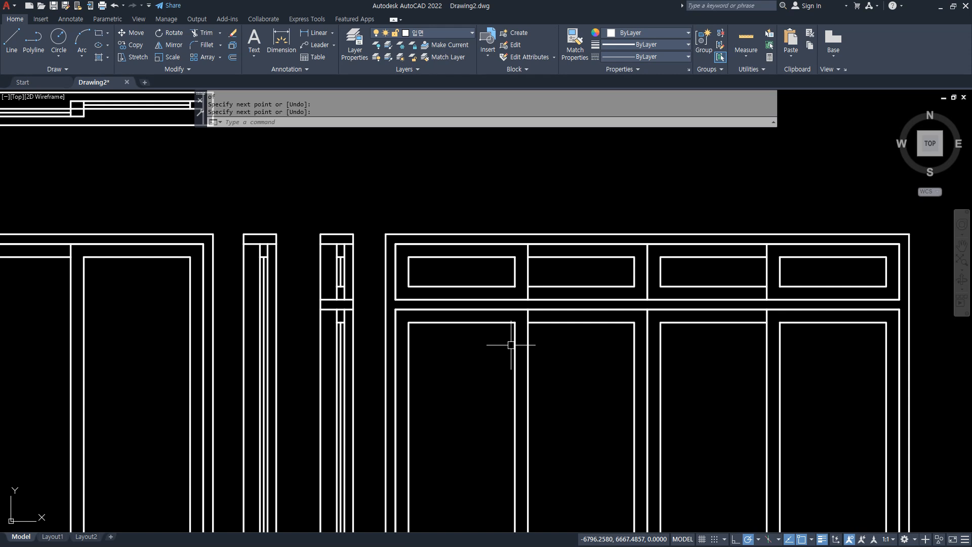
pyautogui.scroll(-3, 511, 345)
pyautogui.scroll(4, 507, 324)
pyautogui.moveTo(401, 299)
pyautogui.mouseDown(button='middle')
pyautogui.moveTo(388, 283)
pyautogui.moveTo(454, 265)
pyautogui.mouseUp(button='middle')
pyautogui.hotkey('ctrl', 'shift', '3')
pyautogui.moveTo(325, 136)
pyautogui.mouseDown()
pyautogui.moveTo(293, 181)
pyautogui.moveTo(312, 182)
pyautogui.mouseUp()
pyautogui.moveTo(395, 144); pyautogui.dragTo(371, 182)
pyautogui.moveTo(367, 159); pyautogui.dragTo(371, 183)
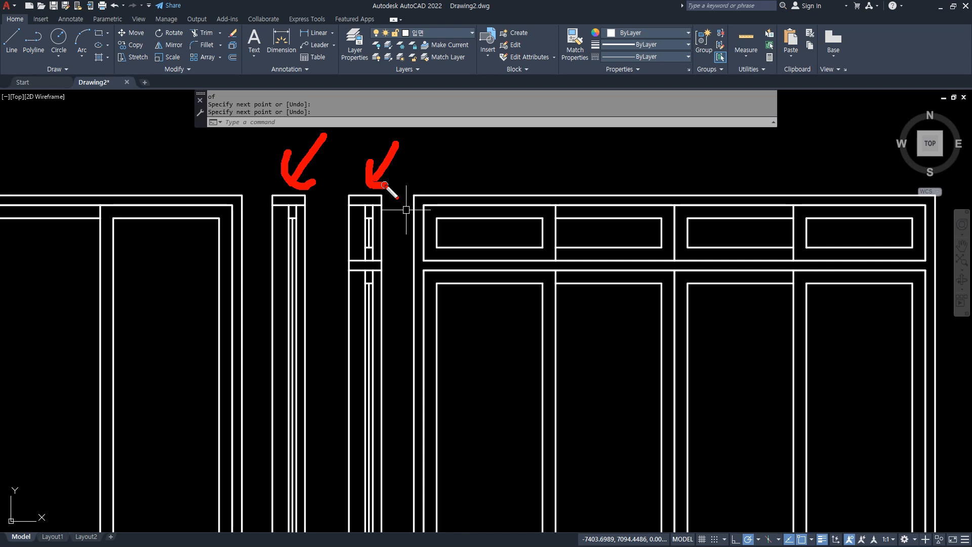
pyautogui.press('Escape')
pyautogui.scroll(-5, 450, 244)
pyautogui.moveTo(747, 352); pyautogui.dragTo(135, 352, button='middle')
pyautogui.scroll(5, 563, 426)
pyautogui.scroll(-2, 449, 276)
pyautogui.moveTo(441, 305); pyautogui.dragTo(497, 348, button='middle')
pyautogui.write('m')
pyautogui.press('space')
pyautogui.click(431, 317)
pyautogui.click(473, 321)
pyautogui.click(486, 338)
pyautogui.press('Escape')
pyautogui.press('Escape')
# Move the two adjoining window side sections about 780 horizontally out of the wall opening to the exterior side.
pyautogui.write('m')
pyautogui.press('space')
pyautogui.click(478, 328)
pyautogui.click(456, 326)
pyautogui.press('space')
pyautogui.click(732, 326)
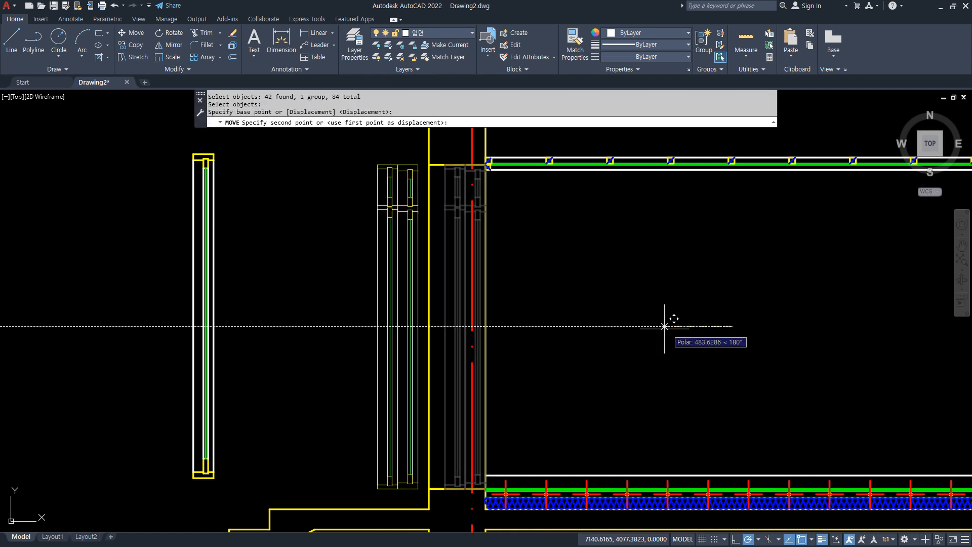
pyautogui.click(628, 327)
# Move the head line of the wall opening about 220 straight up above the ceiling.
pyautogui.moveTo(558, 235); pyautogui.dragTo(544, 272, button='middle')
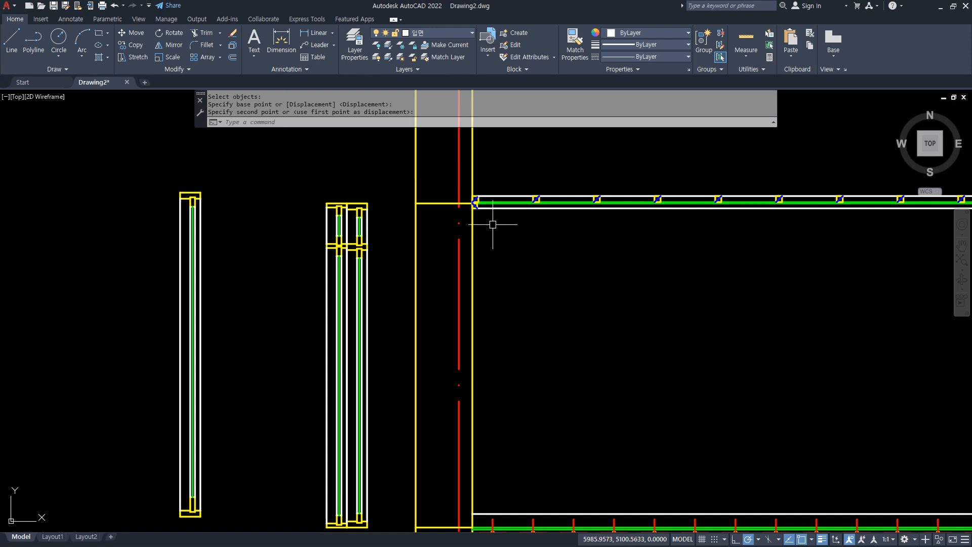
pyautogui.scroll(2, 437, 210)
pyautogui.moveTo(441, 223); pyautogui.dragTo(440, 282, button='middle')
pyautogui.write('m')
pyautogui.press('space')
pyautogui.click(431, 275)
pyautogui.press('space')
pyautogui.click(404, 275)
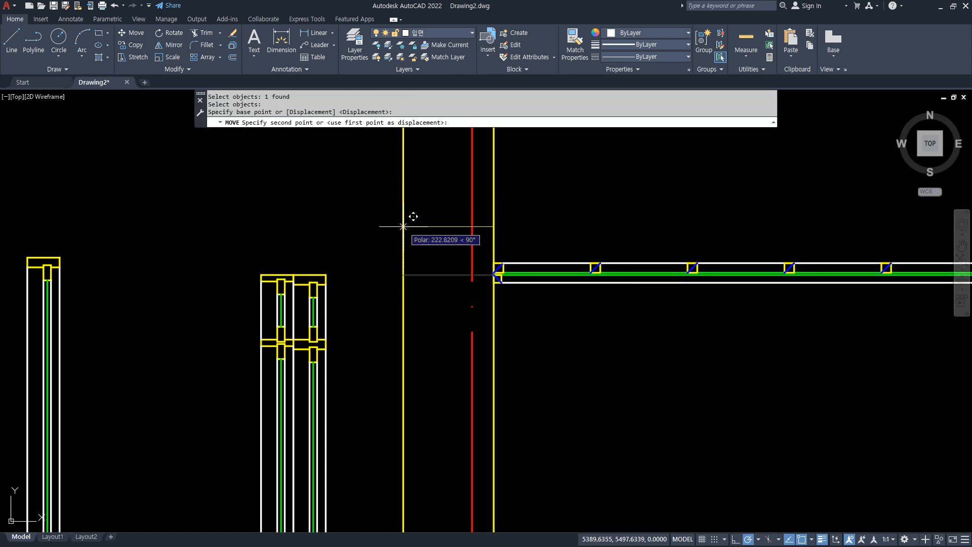
pyautogui.click(404, 224)
# Move the sill line at the bottom of the wall opening up 300.
pyautogui.scroll(-4, 413, 375)
pyautogui.moveTo(416, 457); pyautogui.dragTo(410, 380, button='middle')
pyautogui.scroll(4, 410, 380)
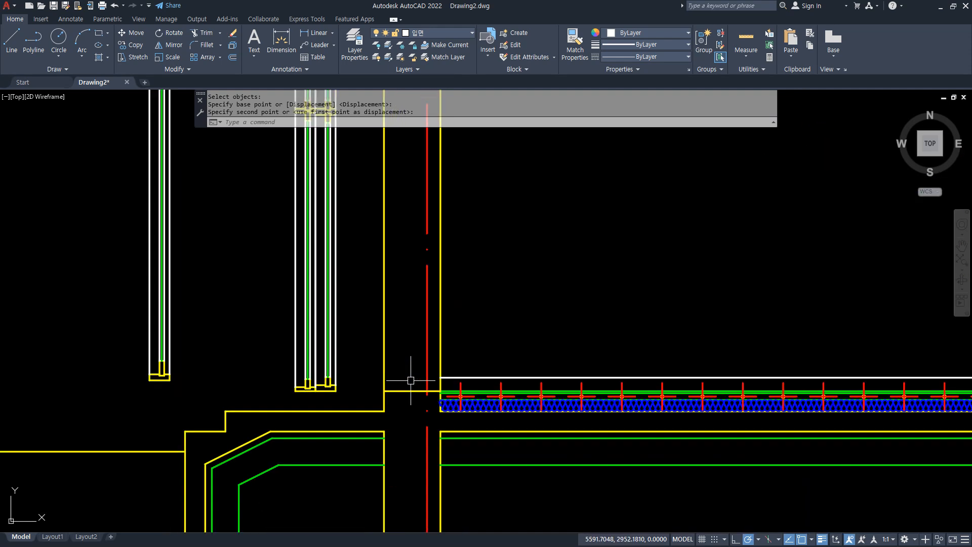
pyautogui.scroll(-2, 417, 404)
pyautogui.scroll(2, 398, 410)
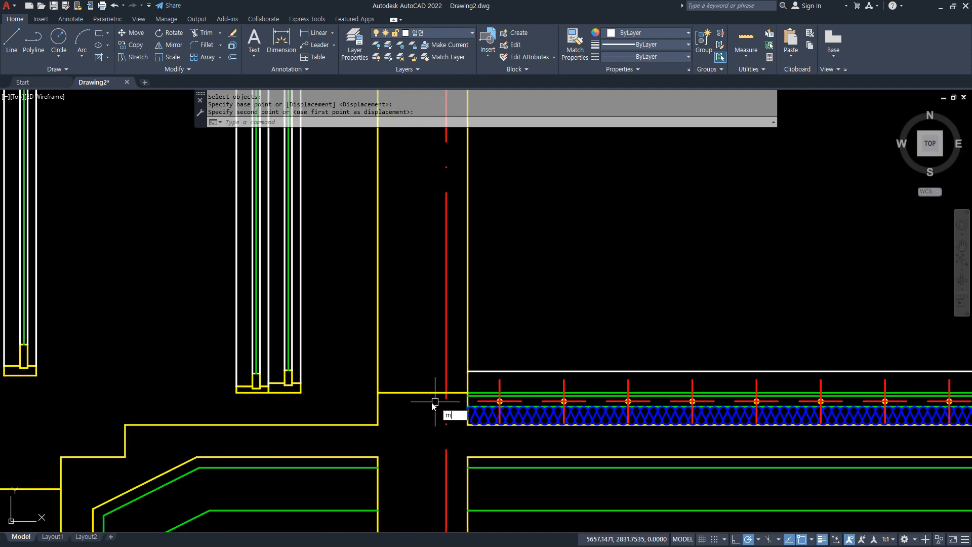
pyautogui.write('m')
pyautogui.press('Return')
pyautogui.click(421, 392)
pyautogui.press('Return')
pyautogui.click(573, 308)
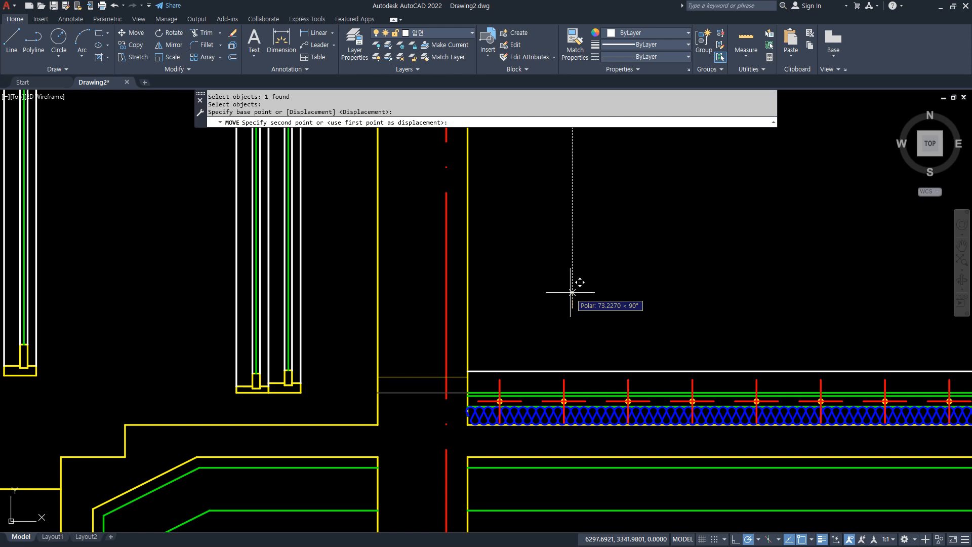
pyautogui.write('300')
pyautogui.press('Return')
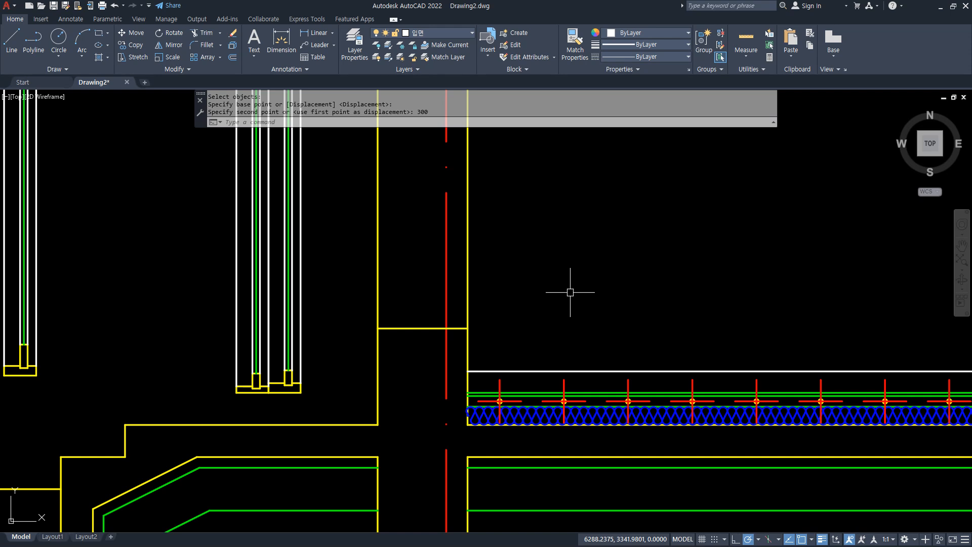
# Offset the raised sill line 2400 upward to form a new head line for the opening.
pyautogui.write('o')
pyautogui.press('Return')
pyautogui.write('240')
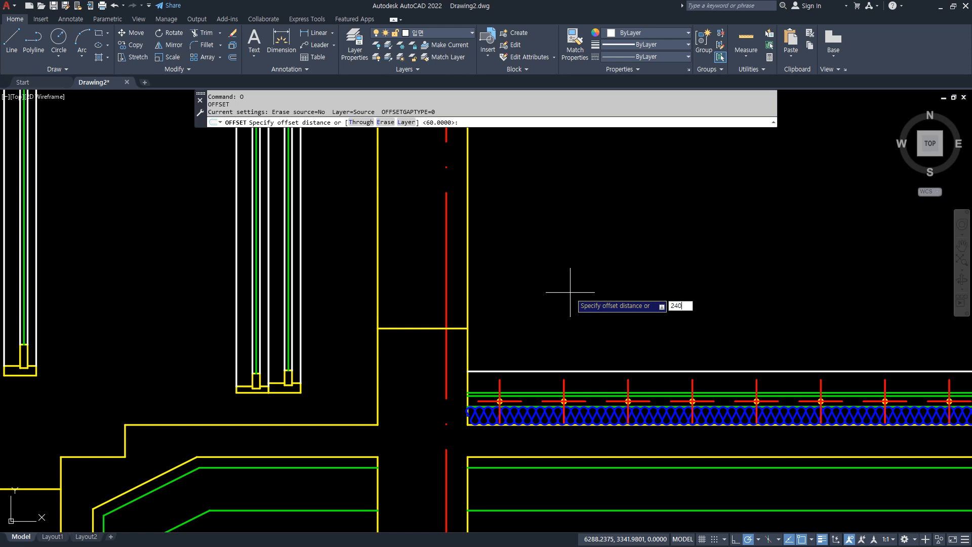
pyautogui.write('0')
pyautogui.press('Return')
pyautogui.click(456, 328)
pyautogui.scroll(-5, 459, 343)
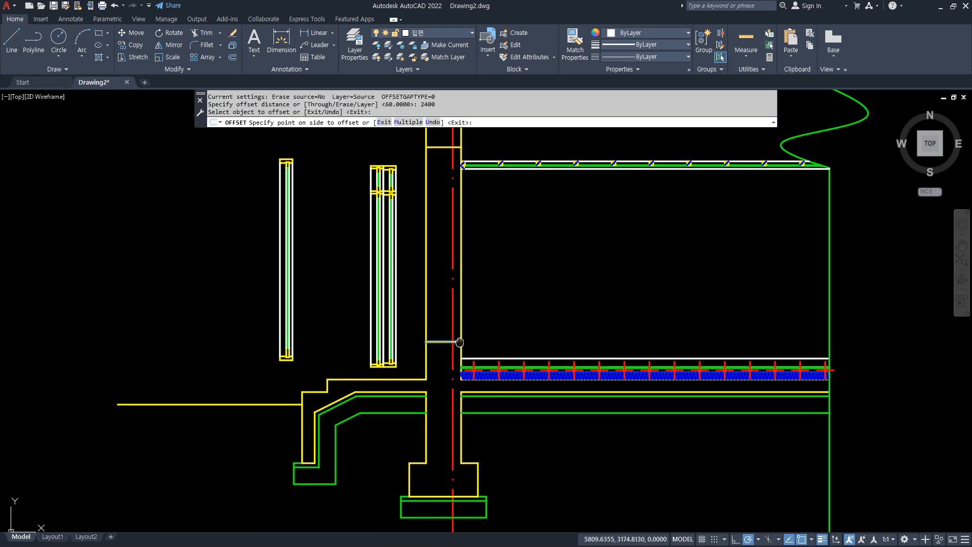
pyautogui.moveTo(460, 342); pyautogui.dragTo(448, 521, button='middle')
pyautogui.click(488, 436)
pyautogui.scroll(5, 438, 348)
pyautogui.press('Return')
# Erase the earlier head line just below the new offset line in the wall.
pyautogui.click(423, 296)
pyautogui.write('e')
pyautogui.press('Return')
# Offset the raised sill line 2100 upward to mark the opening's head at ceiling level.
pyautogui.moveTo(538, 485); pyautogui.dragTo(506, 400, button='middle')
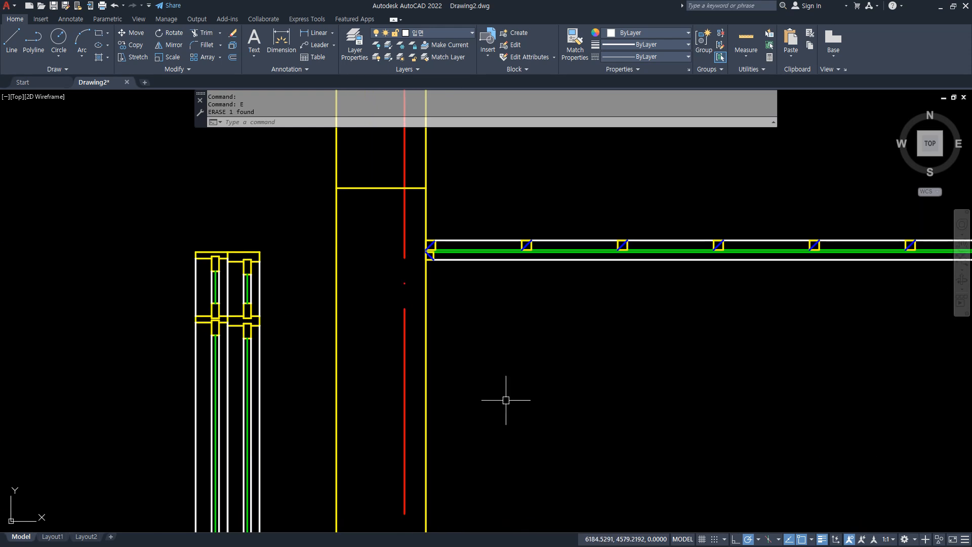
pyautogui.scroll(-4, 506, 401)
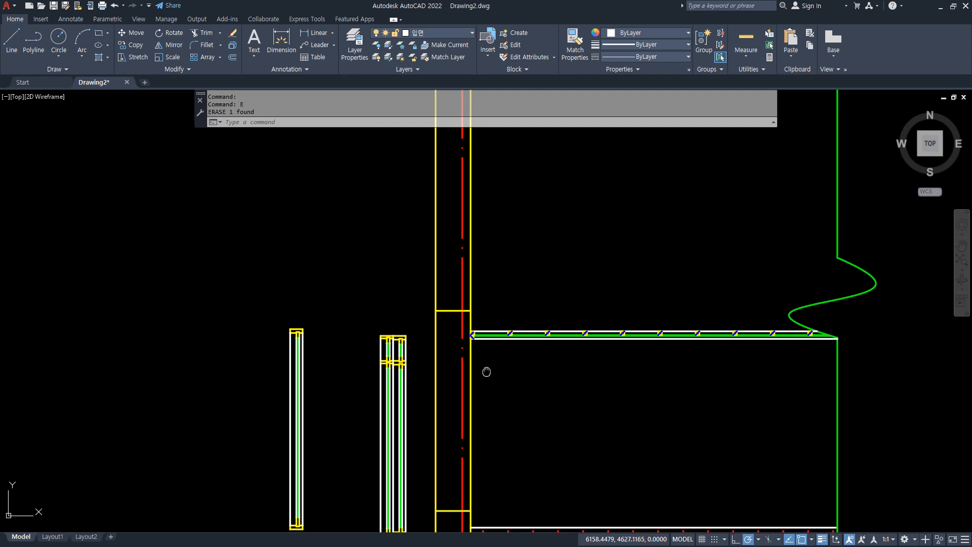
pyautogui.moveTo(486, 371); pyautogui.dragTo(423, 233, button='middle')
pyautogui.write('o')
pyautogui.press('Return')
pyautogui.write('210')
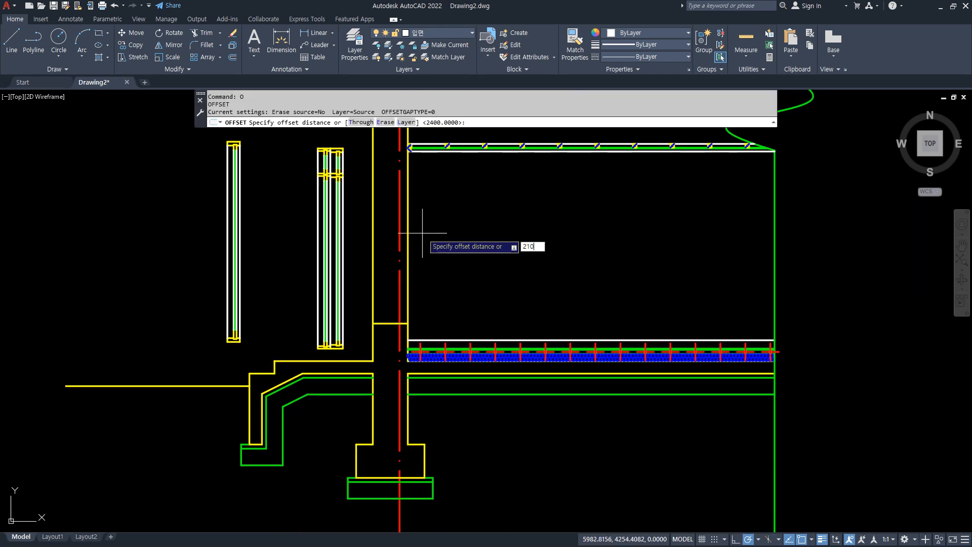
pyautogui.write('0')
pyautogui.press('Return')
pyautogui.click(397, 323)
pyautogui.click(416, 223)
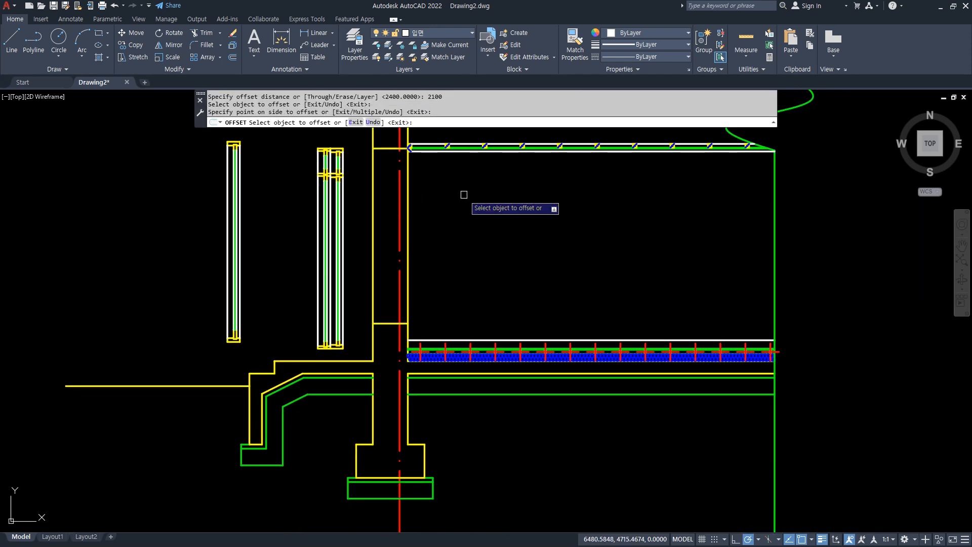
# Erase the higher head line that was offset 2400 from the sill.
pyautogui.scroll(2, 441, 163)
pyautogui.moveTo(441, 163); pyautogui.dragTo(462, 369, button='middle')
pyautogui.scroll(2, 400, 303)
pyautogui.click(286, 307)
pyautogui.click(465, 333)
pyautogui.write('e')
pyautogui.press('Return')
pyautogui.moveTo(474, 465)
pyautogui.mouseDown(button='middle')
pyautogui.moveTo(467, 223)
pyautogui.moveTo(475, 266)
pyautogui.mouseUp(button='middle')
# Stretch the lower end of the single window side section 300 upward to shorten it.
pyautogui.scroll(-2, 476, 265)
pyautogui.moveTo(515, 302)
pyautogui.mouseDown(button='middle')
pyautogui.moveTo(505, 207)
pyautogui.moveTo(505, 223)
pyautogui.mouseUp(button='middle')
pyautogui.write('s')
pyautogui.press('Return')
pyautogui.click(176, 460)
pyautogui.click(94, 419)
pyautogui.press('Return')
pyautogui.click(85, 430)
pyautogui.write('300')
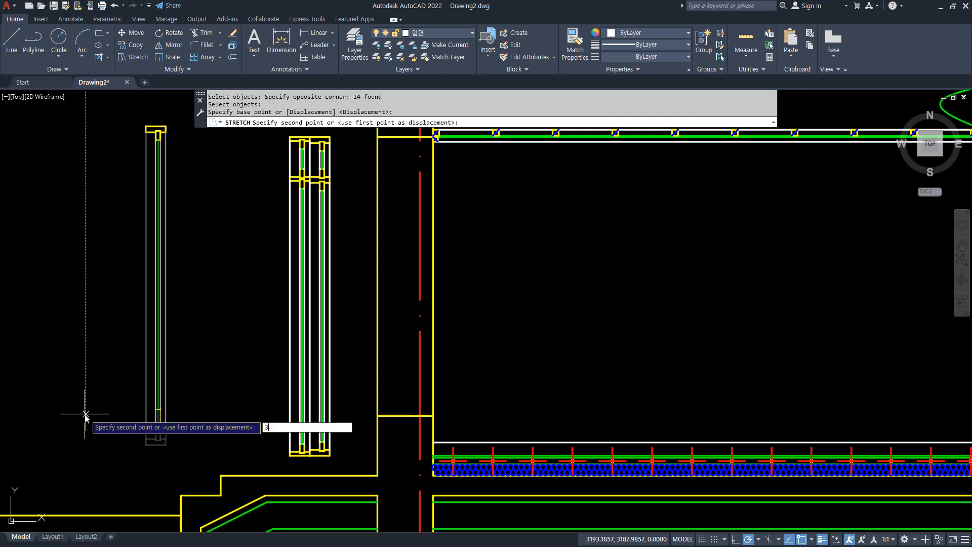
pyautogui.press('Return')
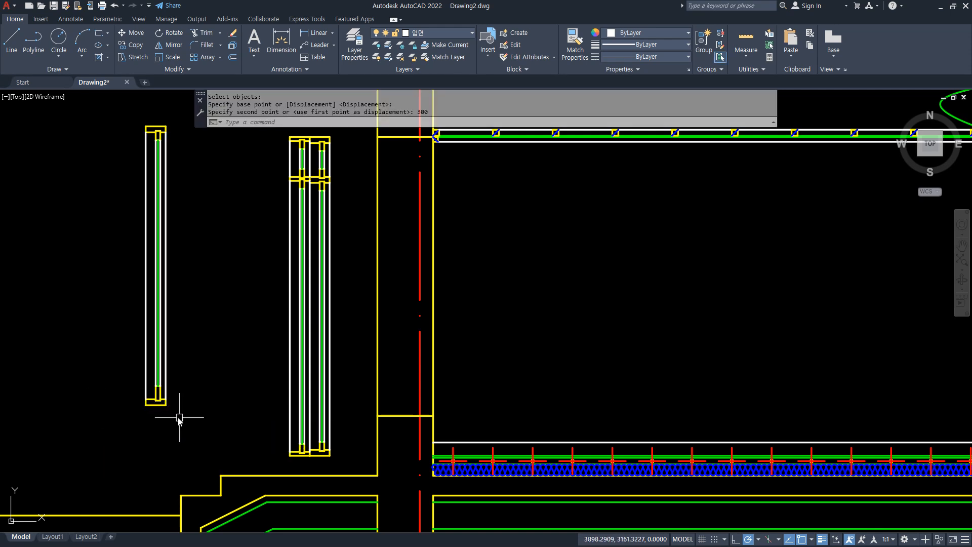
# Move the shortened single window section into the wall opening, placing its lower interior corner on the sill line's interior end.
pyautogui.write('m')
pyautogui.press('Return')
pyautogui.click(162, 403)
pyautogui.press('Return')
pyautogui.click(165, 405)
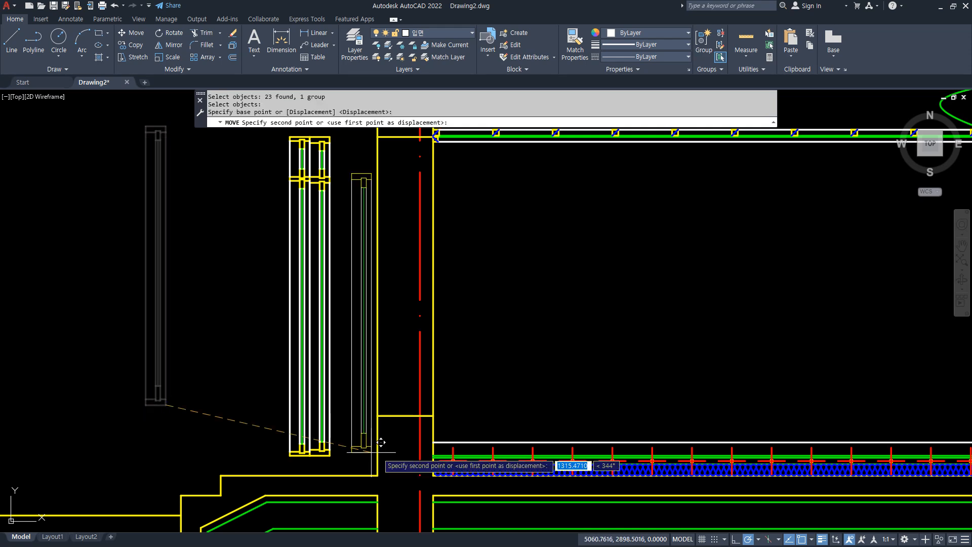
pyautogui.scroll(4, 381, 442)
pyautogui.click(506, 359)
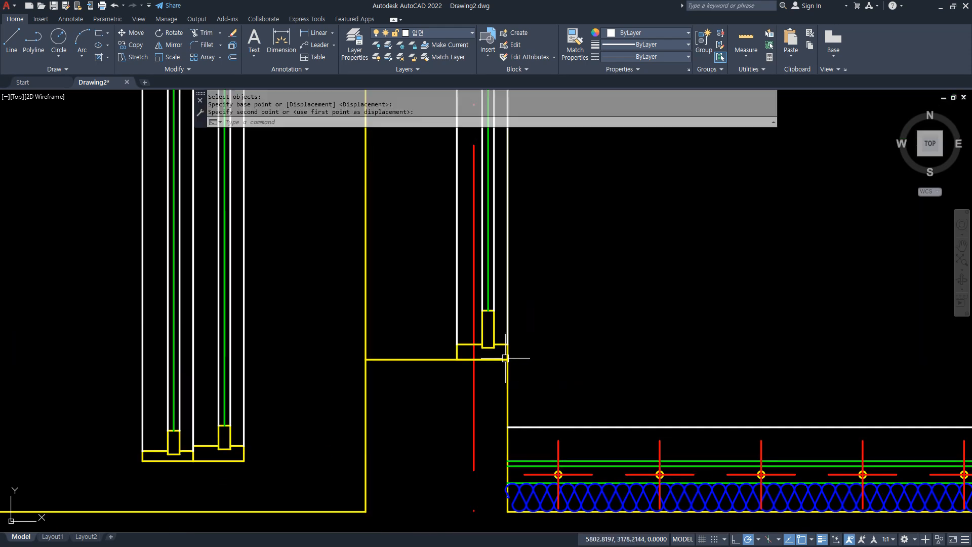
pyautogui.scroll(-3, 533, 395)
pyautogui.moveTo(576, 180); pyautogui.dragTo(425, 289, button='middle')
pyautogui.scroll(1, 399, 363)
pyautogui.moveTo(419, 397)
pyautogui.mouseDown(button='middle')
pyautogui.moveTo(404, 248)
pyautogui.moveTo(408, 295)
pyautogui.mouseUp(button='middle')
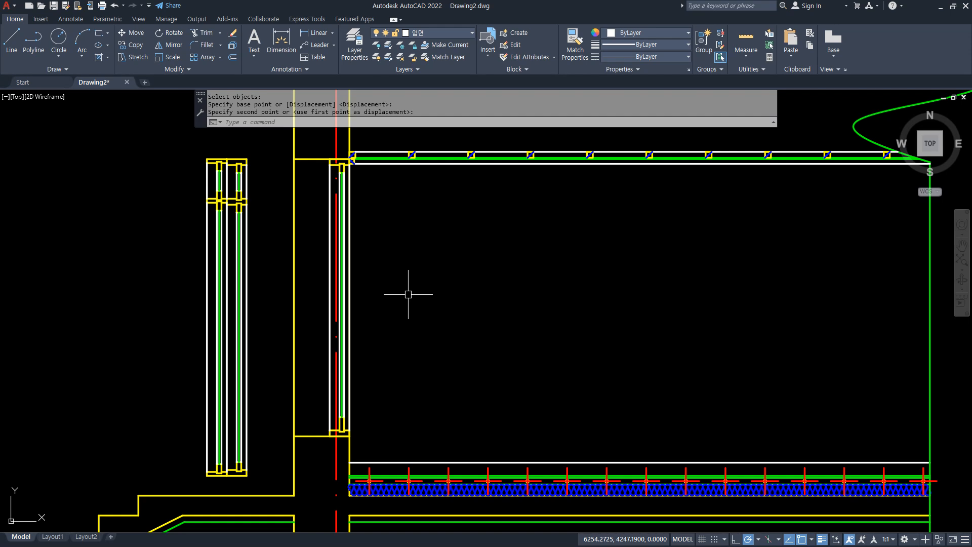
# Undo the single-window placement, the stretch, and all sill and head line edits, restoring the full-height wall opening.
pyautogui.hotkey('ctrl', 'z')
pyautogui.hotkey('ctrl', 'z')
pyautogui.hotkey('ctrl', 'z')
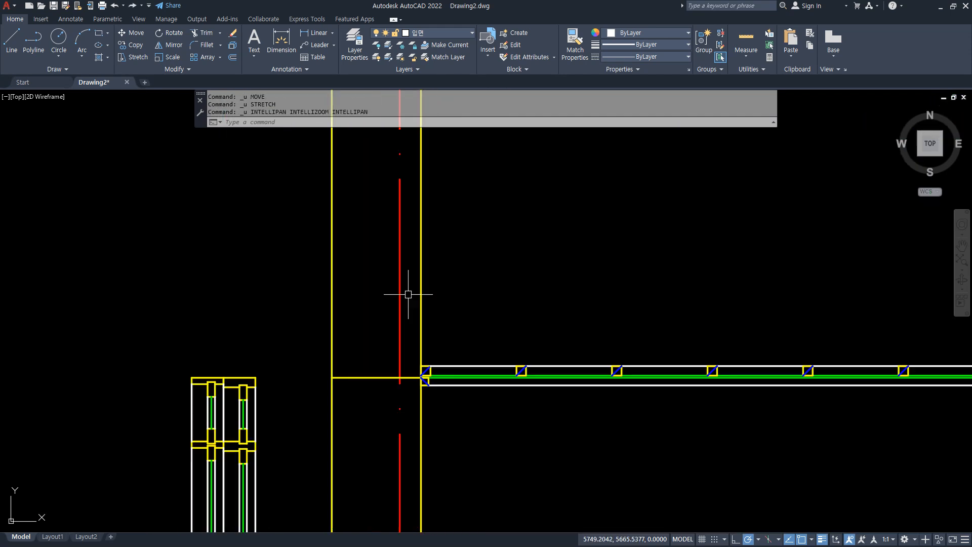
pyautogui.hotkey('ctrl', 'z')
pyautogui.hotkey('ctrl', 'z')
pyautogui.hotkey('ctrl', 'z')
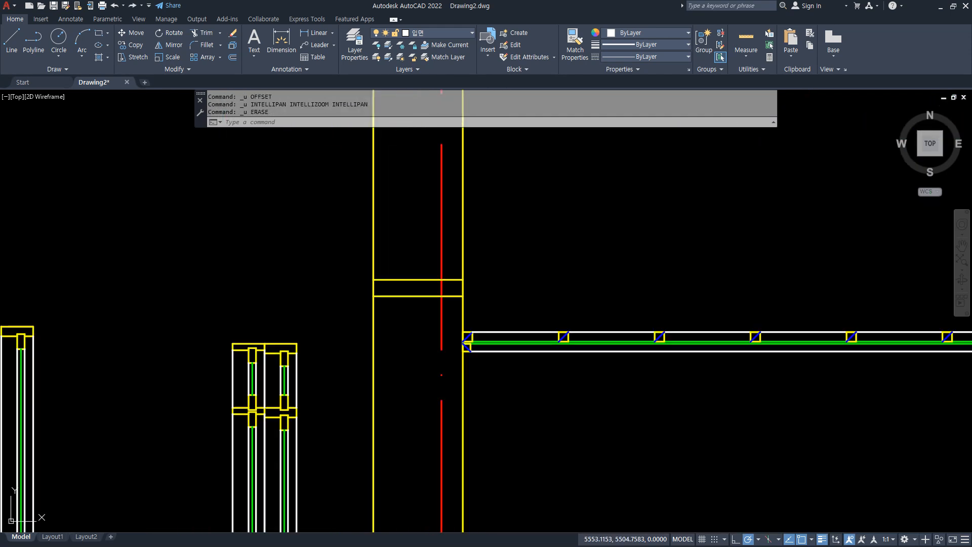
pyautogui.hotkey('ctrl', 'z')
pyautogui.hotkey('ctrl', 'z')
pyautogui.hotkey('ctrl', 'z')
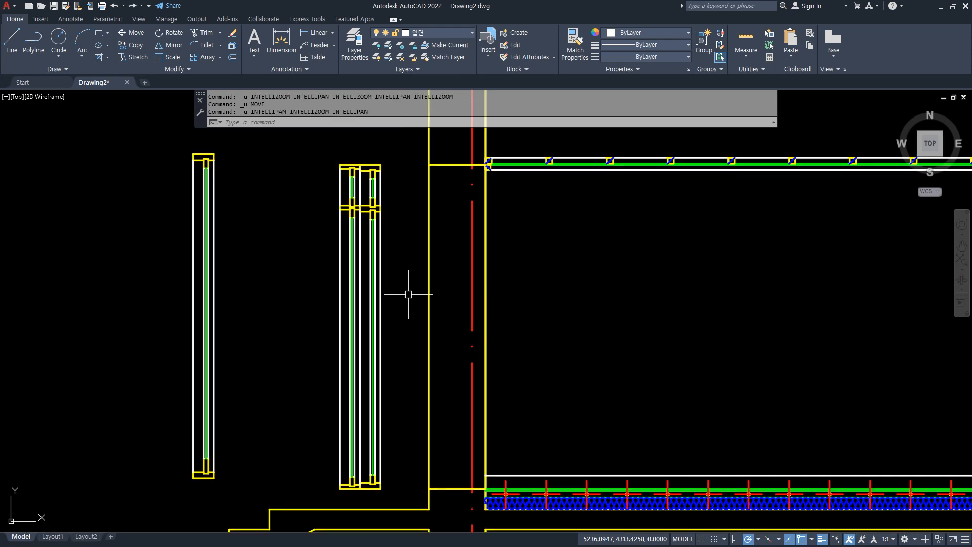
pyautogui.write('m')
pyautogui.press('Return')
pyautogui.press('Escape')
# Try moving both adjoining window sections by their lower interior corner to the sill line's interior end, and undo the move.
pyautogui.scroll(8, 374, 504)
pyautogui.moveTo(389, 412)
pyautogui.mouseDown()
pyautogui.moveTo(403, 469)
pyautogui.moveTo(389, 484)
pyautogui.mouseUp()
pyautogui.moveTo(215, 406); pyautogui.dragTo(192, 478)
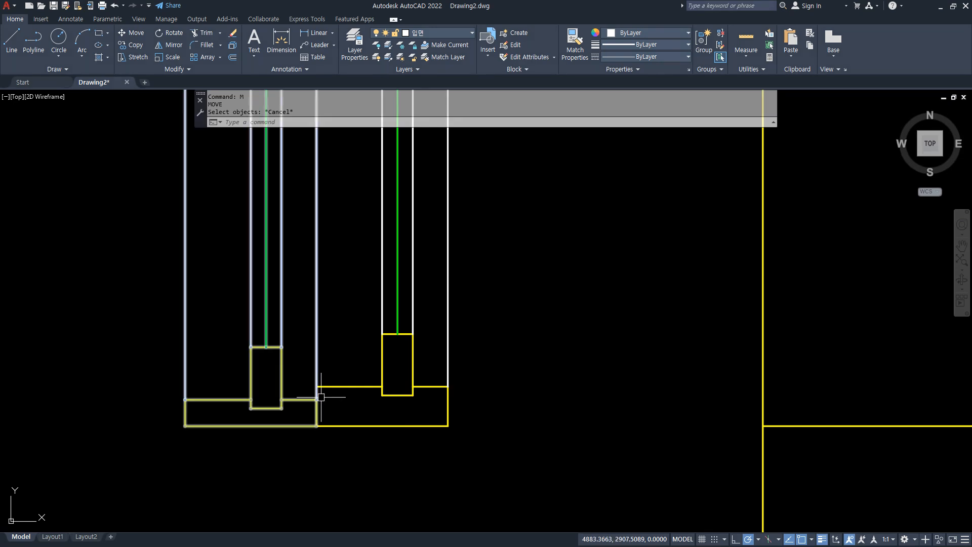
pyautogui.write('m')
pyautogui.press('Return')
pyautogui.click(405, 433)
pyautogui.click(276, 385)
pyautogui.press('Return')
pyautogui.click(448, 427)
pyautogui.scroll(-2, 497, 424)
pyautogui.moveTo(597, 414); pyautogui.dragTo(3, 355, button='middle')
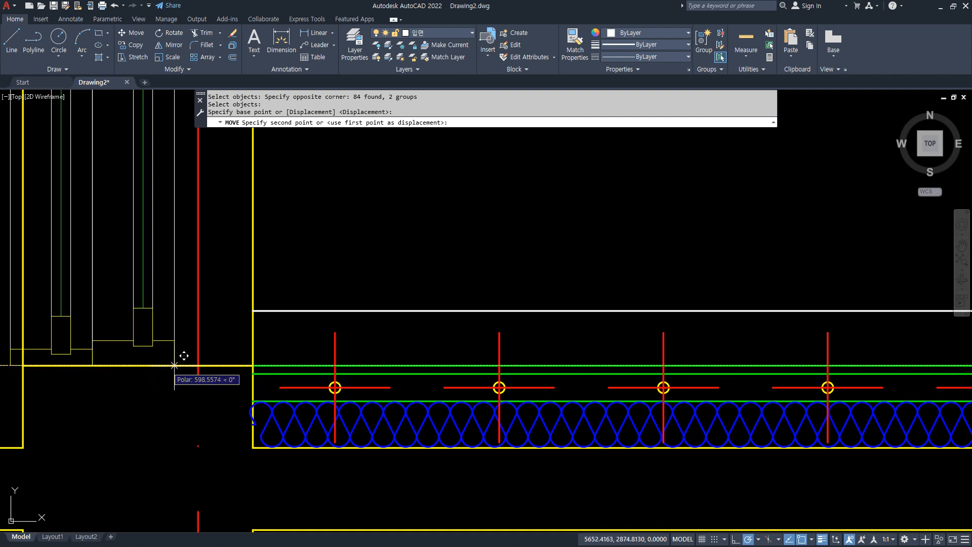
pyautogui.click(253, 354)
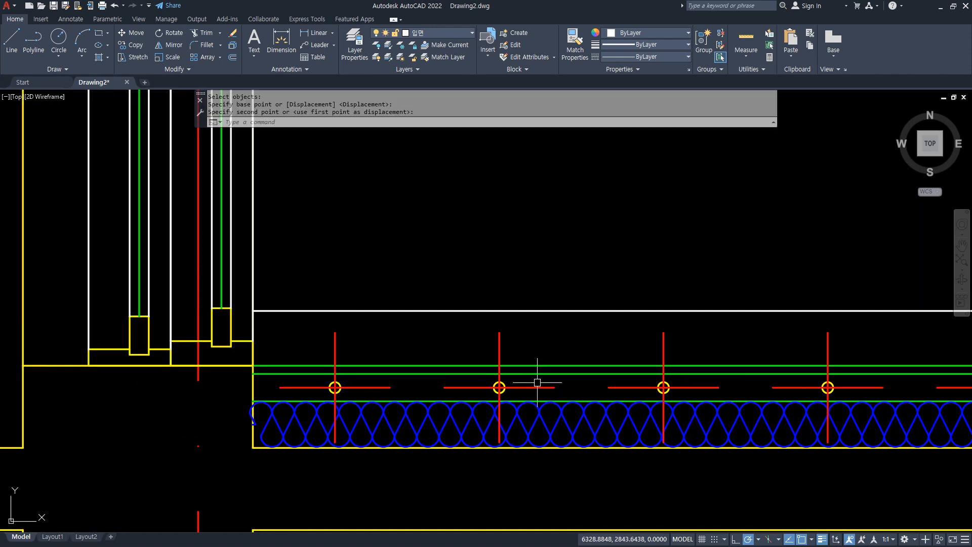
pyautogui.hotkey('ctrl', 'z')
# Trim the wall's interior face line between the opening's sill line and the ceiling.
pyautogui.scroll(-2, 601, 347)
pyautogui.moveTo(648, 350); pyautogui.dragTo(330, 442, button='middle')
pyautogui.write('tr')
pyautogui.press('space')
pyautogui.click(493, 452)
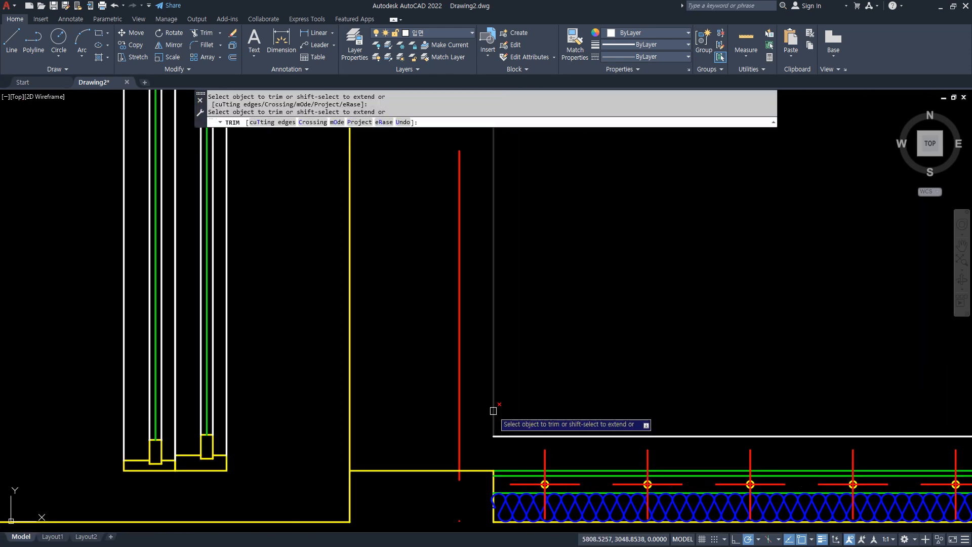
pyautogui.scroll(-4, 543, 280)
pyautogui.moveTo(538, 178); pyautogui.dragTo(450, 306, button='middle')
pyautogui.scroll(2, 451, 306)
pyautogui.click(435, 279)
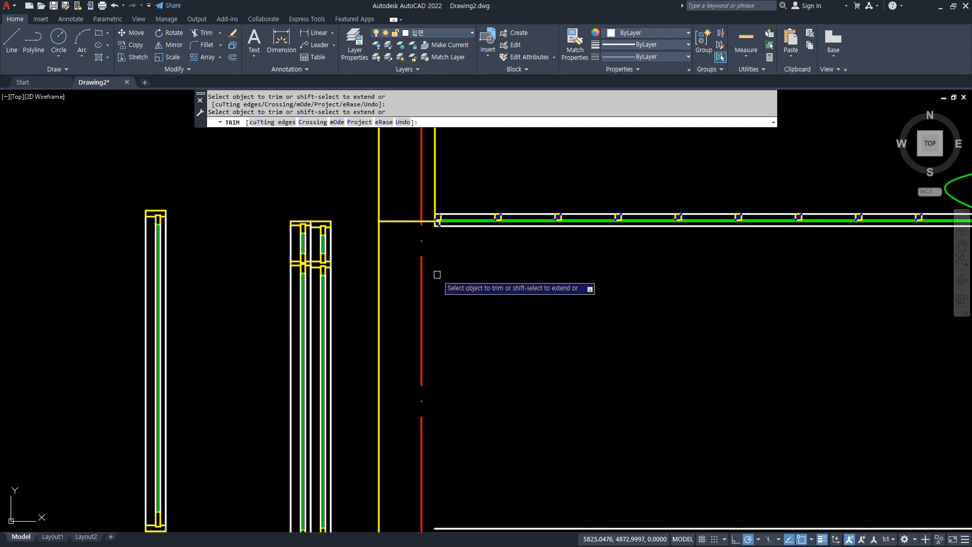
# Erase the small furring piece with its diagonal below the ceiling line at the opening's interior edge.
pyautogui.scroll(6, 438, 233)
pyautogui.moveTo(437, 230); pyautogui.dragTo(380, 295, button='middle')
pyautogui.press('space')
pyautogui.click(354, 241)
pyautogui.click(366, 269)
pyautogui.click(362, 254)
pyautogui.click(503, 316)
pyautogui.write('e')
pyautogui.press('space')
pyautogui.scroll(-5, 433, 303)
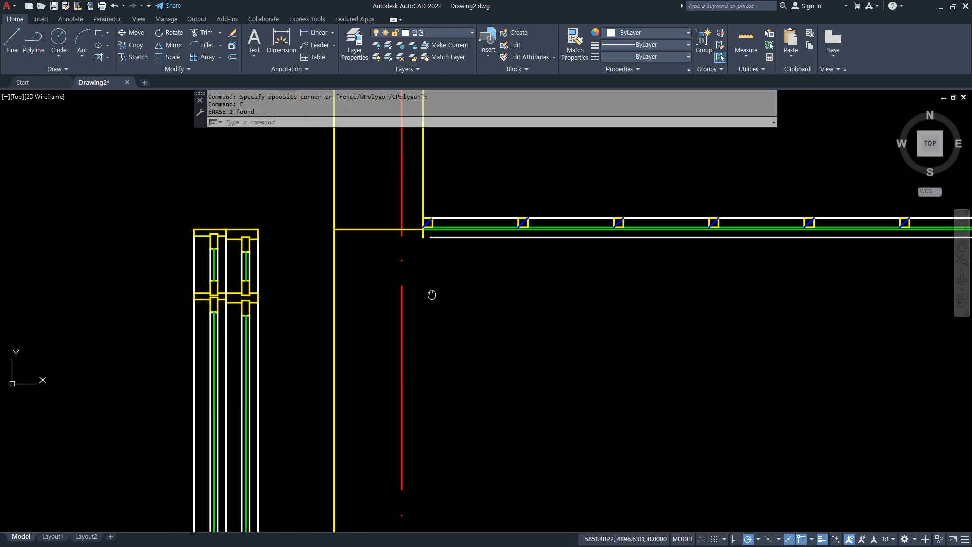
# Move both adjoining window sections into the wall opening, placing their upper interior corner on the head line's interior end.
pyautogui.moveTo(432, 293); pyautogui.dragTo(423, 212, button='middle')
pyautogui.write('m')
pyautogui.press('space')
pyautogui.click(274, 138)
pyautogui.click(118, 198)
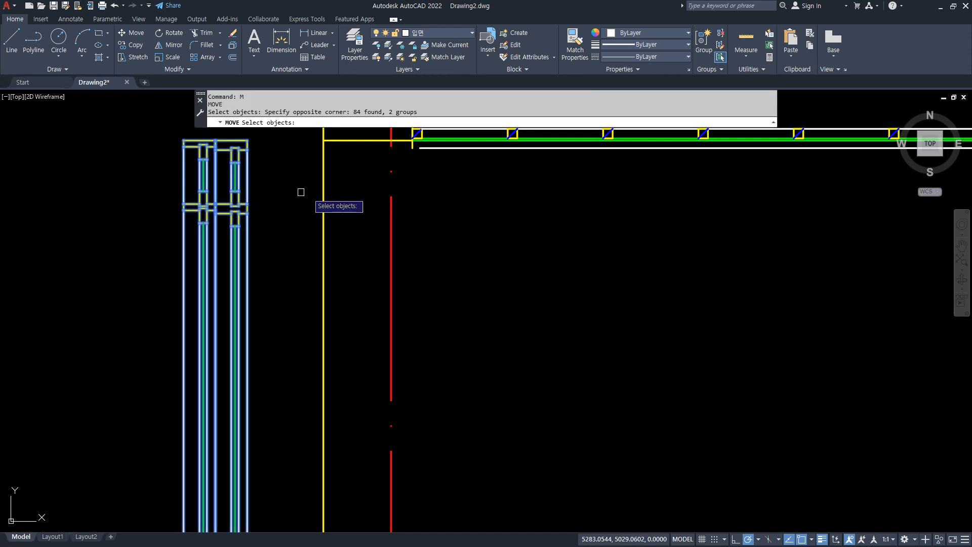
pyautogui.moveTo(279, 186); pyautogui.dragTo(259, 308, button='middle')
pyautogui.scroll(2, 247, 271)
pyautogui.press('space')
pyautogui.click(218, 258)
pyautogui.scroll(6, 475, 256)
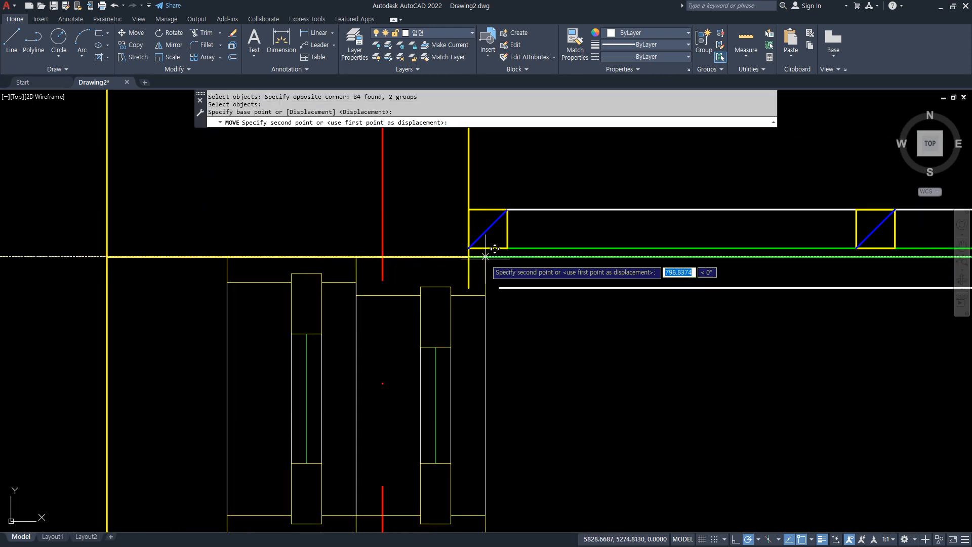
pyautogui.click(463, 253)
pyautogui.press('Escape')
# Shorten the wall's interior face line above the opening so its lower end sits on the head line.
pyautogui.click(463, 164)
pyautogui.click(463, 303)
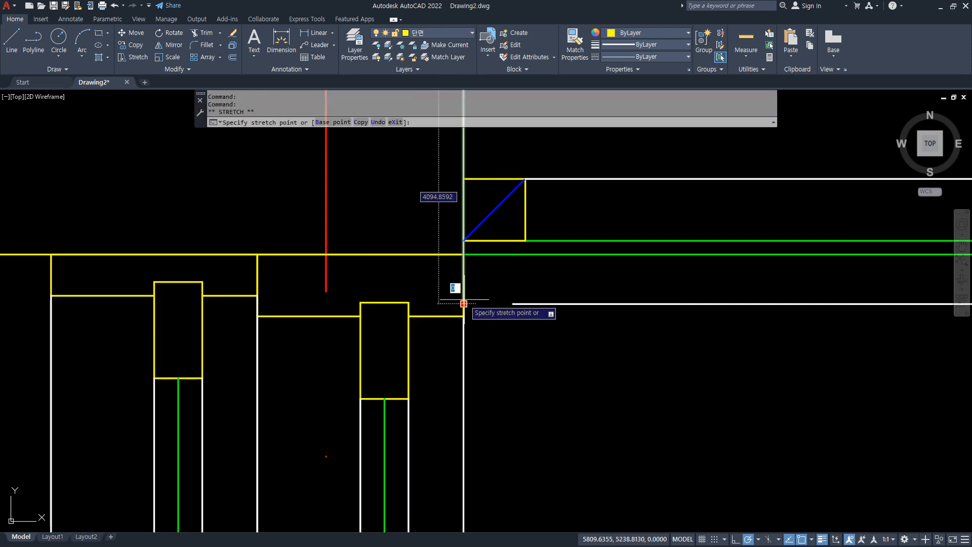
pyautogui.click(464, 254)
pyautogui.moveTo(524, 419); pyautogui.dragTo(512, 414, button='middle')
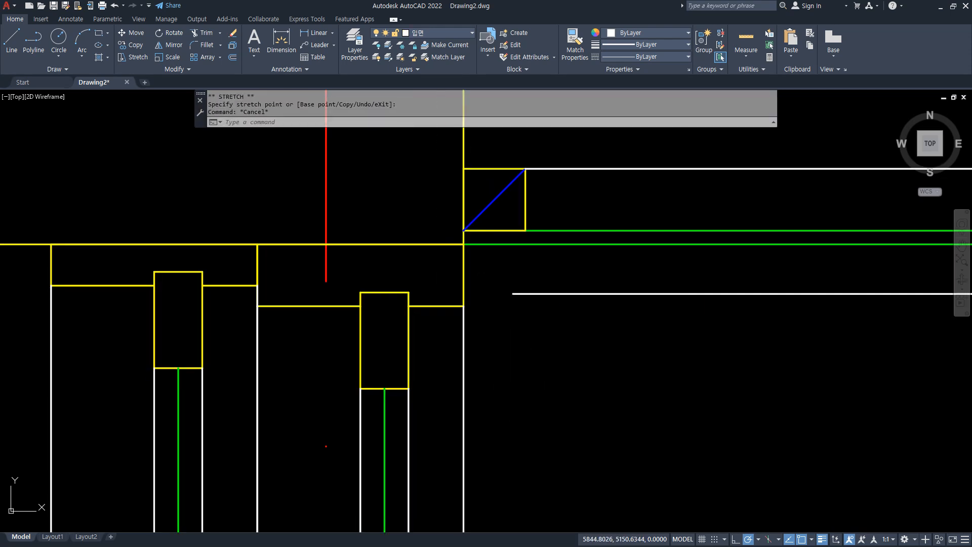
# Move both adjoining window sections 30 horizontally toward the interior.
pyautogui.write('m')
pyautogui.press('Return')
pyautogui.click(464, 404)
pyautogui.click(191, 363)
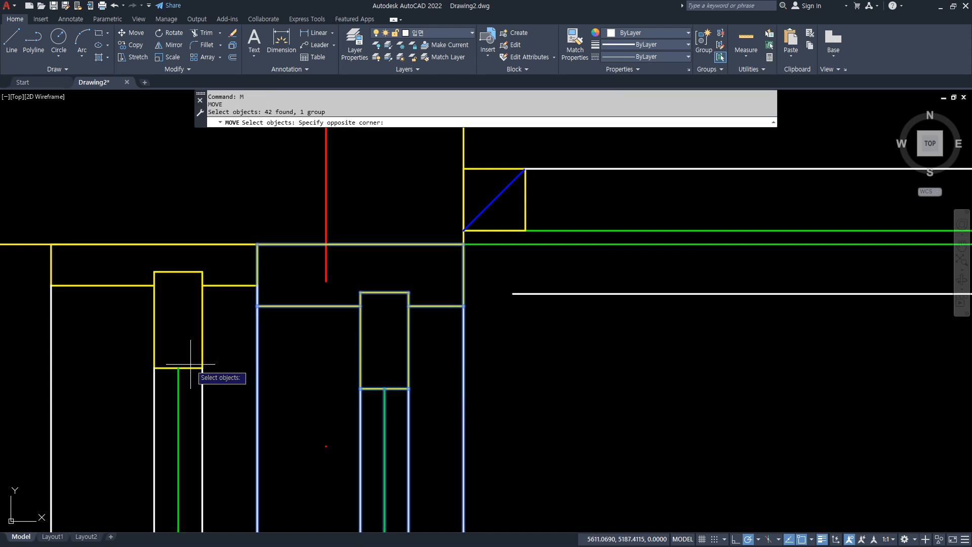
pyautogui.click(191, 363)
pyautogui.click(537, 411)
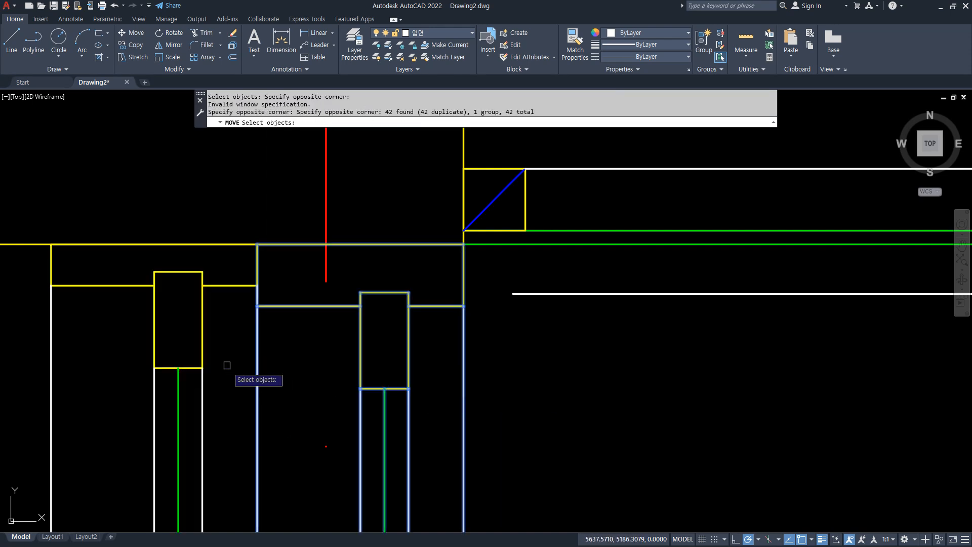
pyautogui.click(202, 335)
pyautogui.press('Return')
pyautogui.click(587, 370)
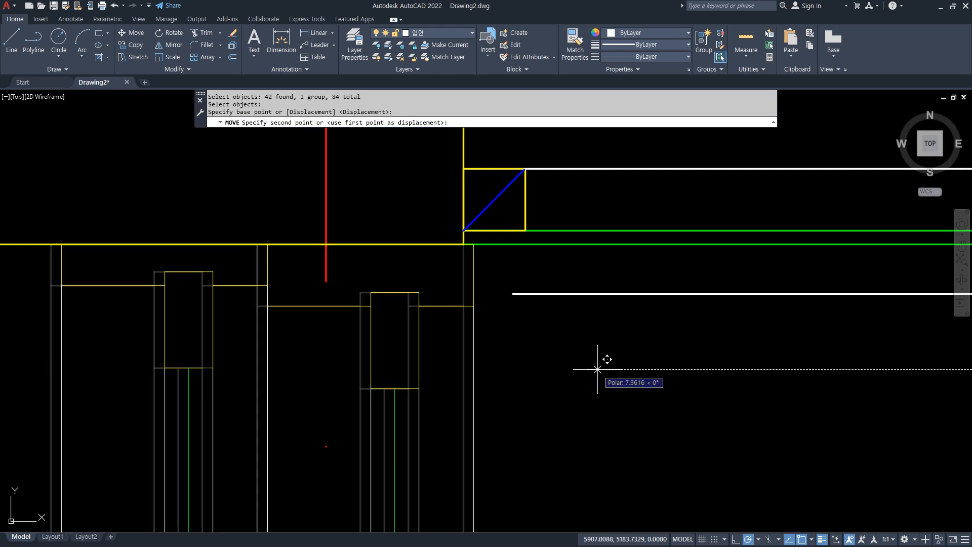
pyautogui.write('30')
pyautogui.press('Return')
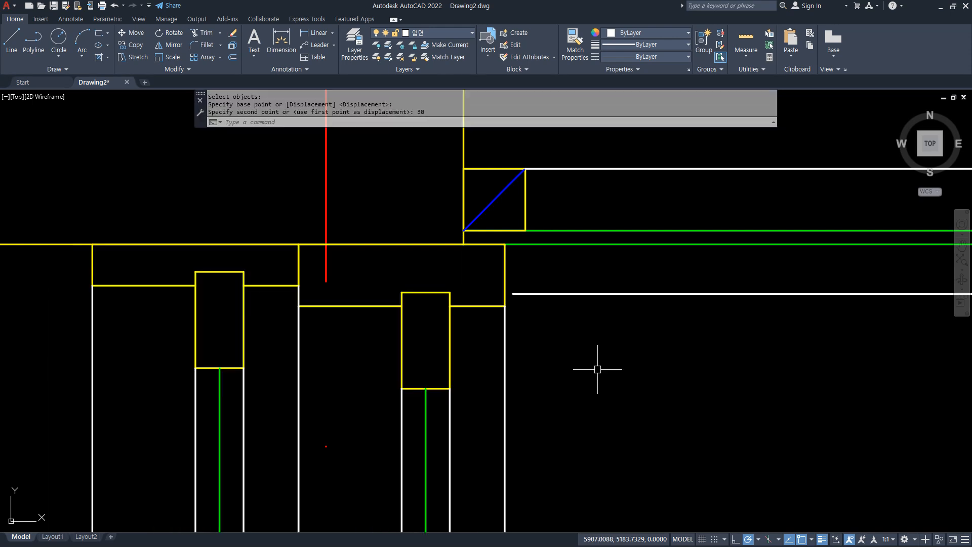
# Extend the ceiling line to the interior side of the window section.
pyautogui.write('ex')
pyautogui.press('Return')
pyautogui.click(522, 294)
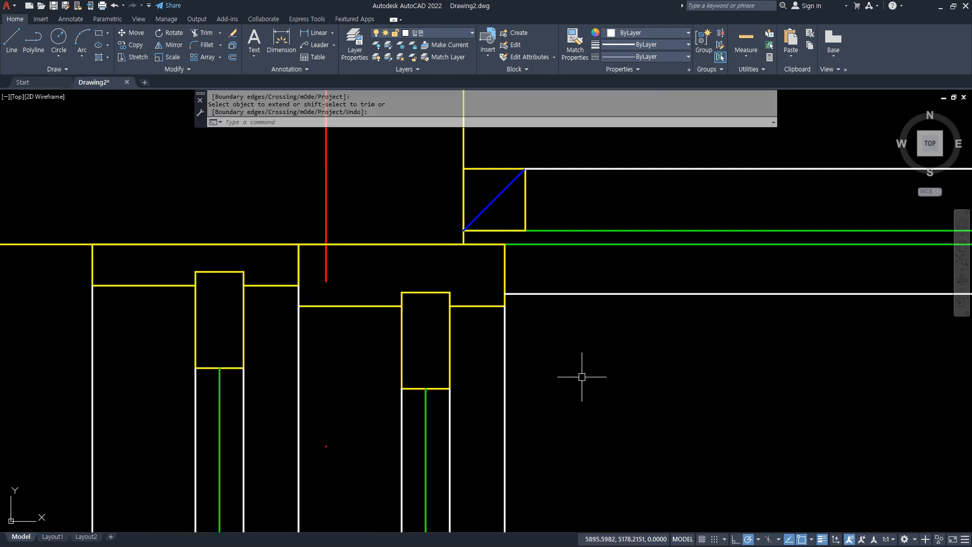
# Trim the baseboard line above the floor where it runs into the window section.
pyautogui.scroll(-3, 582, 375)
pyautogui.moveTo(593, 416); pyautogui.dragTo(407, 113, button='middle')
pyautogui.scroll(2, 359, 486)
pyautogui.moveTo(359, 487); pyautogui.dragTo(331, 371, button='middle')
pyautogui.scroll(1, 332, 372)
pyautogui.write('tr')
pyautogui.press('Return')
pyautogui.click(358, 468)
pyautogui.press('Return')
pyautogui.scroll(-1, 400, 453)
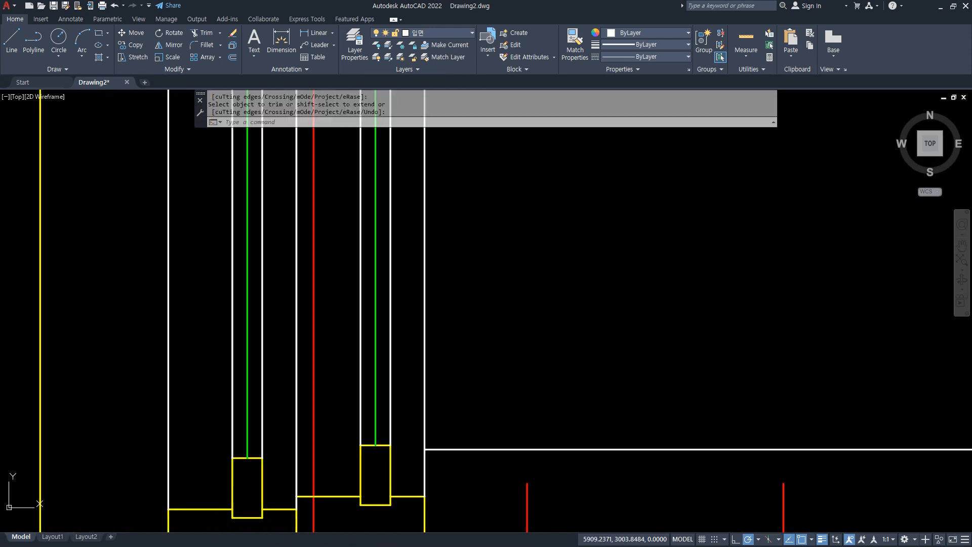
pyautogui.scroll(-1, 406, 451)
pyautogui.moveTo(405, 451); pyautogui.dragTo(410, 317, button='middle')
pyautogui.scroll(2, 405, 412)
pyautogui.moveTo(411, 345); pyautogui.dragTo(416, 377)
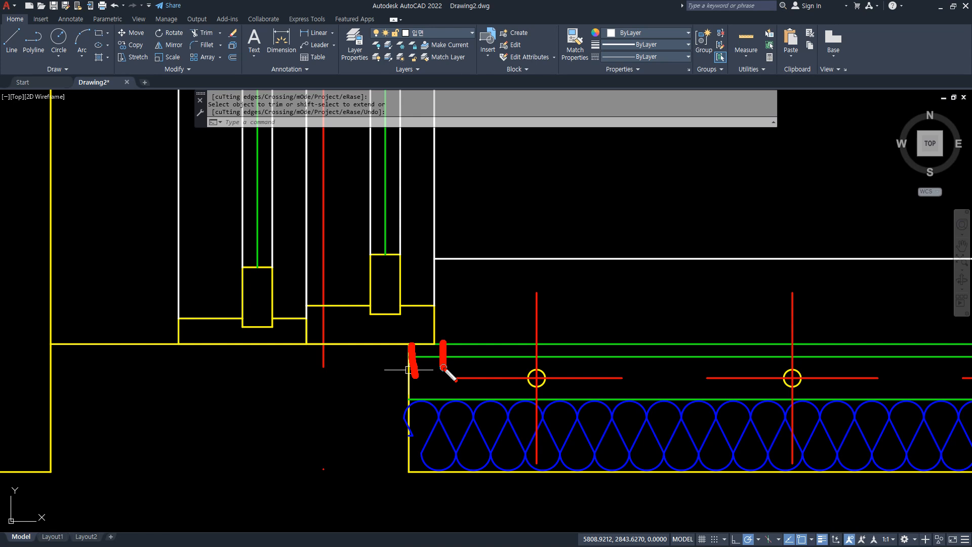
pyautogui.press('Escape')
# Draw a horizontal line across the plan's exterior wall below the partition, ending on the interior face.
pyautogui.scroll(-8, 443, 368)
pyautogui.moveTo(393, 139); pyautogui.dragTo(298, 329, button='middle')
pyautogui.scroll(-4, 298, 328)
pyautogui.moveTo(303, 170)
pyautogui.mouseDown(button='middle')
pyautogui.moveTo(303, 457)
pyautogui.moveTo(306, 253)
pyautogui.moveTo(302, 318)
pyautogui.mouseUp(button='middle')
pyautogui.moveTo(299, 471)
pyautogui.mouseDown(button='middle')
pyautogui.moveTo(282, 334)
pyautogui.moveTo(284, 414)
pyautogui.mouseUp(button='middle')
pyautogui.scroll(2, 282, 409)
pyautogui.scroll(2, 280, 411)
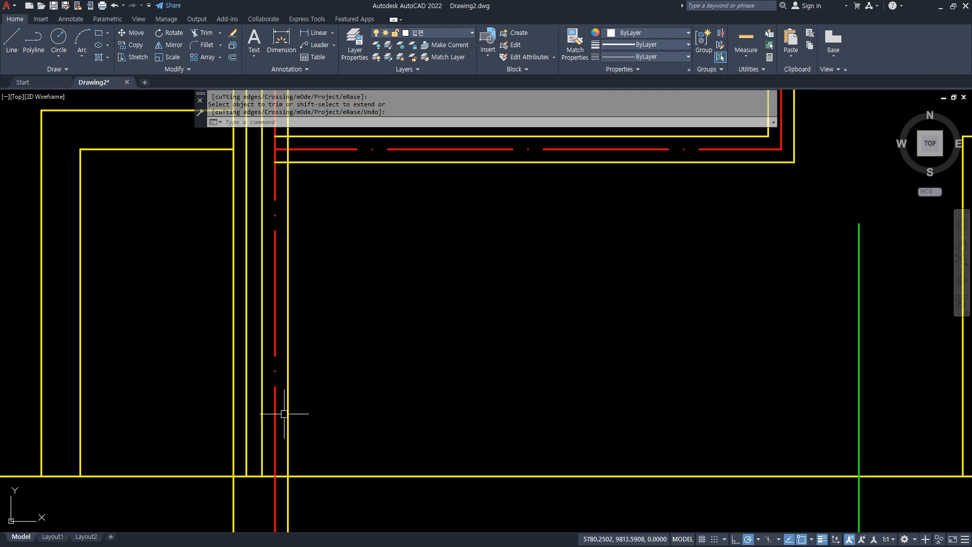
pyautogui.scroll(2, 245, 234)
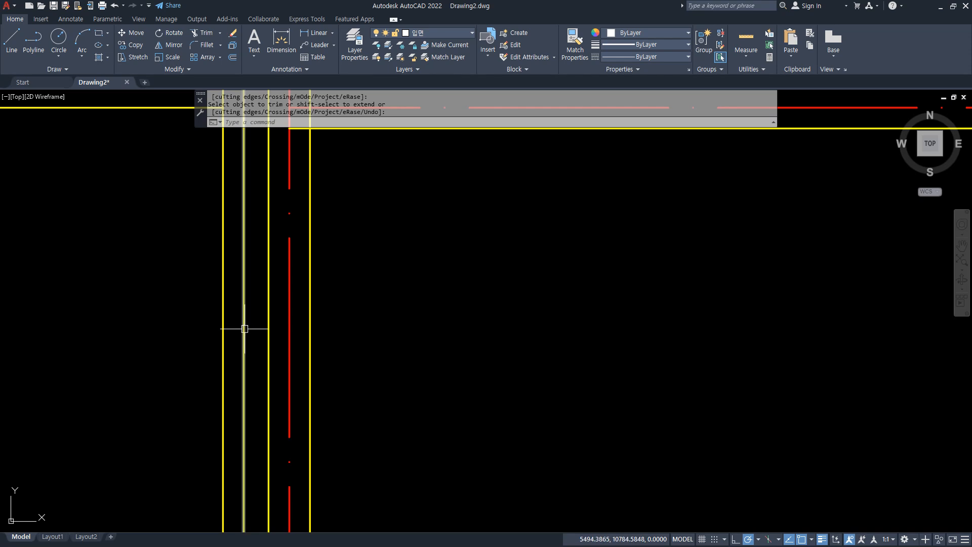
pyautogui.press('Escape')
pyautogui.write('l')
pyautogui.press('Return')
pyautogui.click(199, 298)
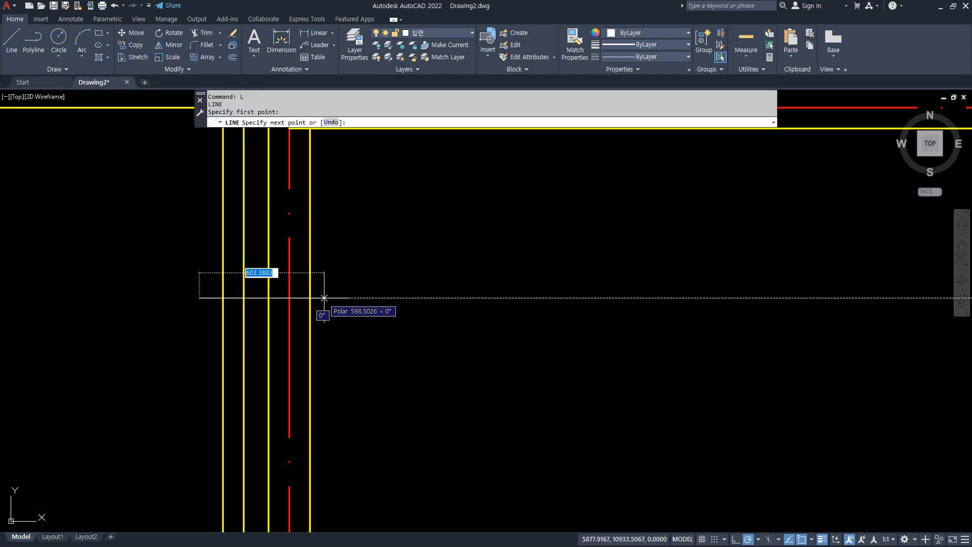
pyautogui.click(310, 298)
pyautogui.press('Return')
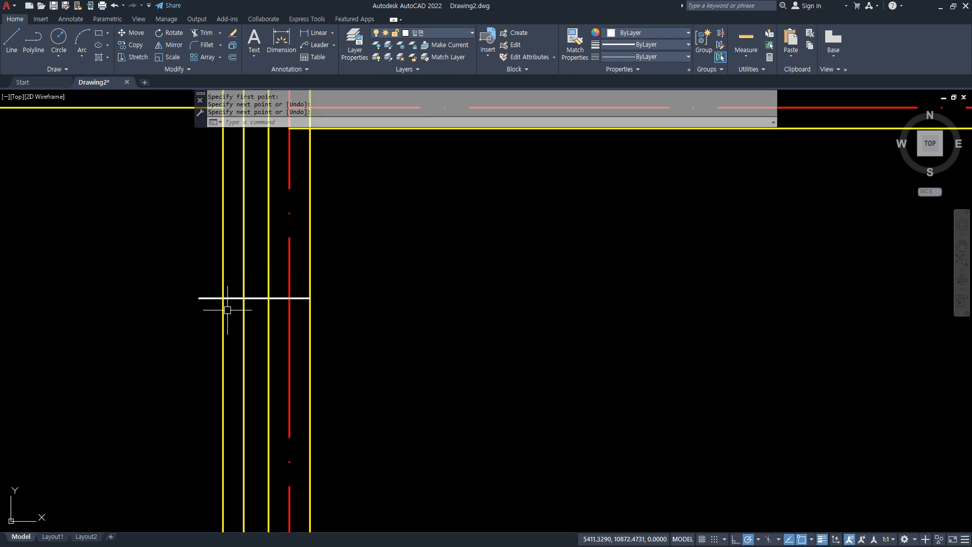
# Trim the line's overhang beyond the outer wall face and the two middle wall lines below it.
pyautogui.write('tr')
pyautogui.press('Return')
pyautogui.click(212, 299)
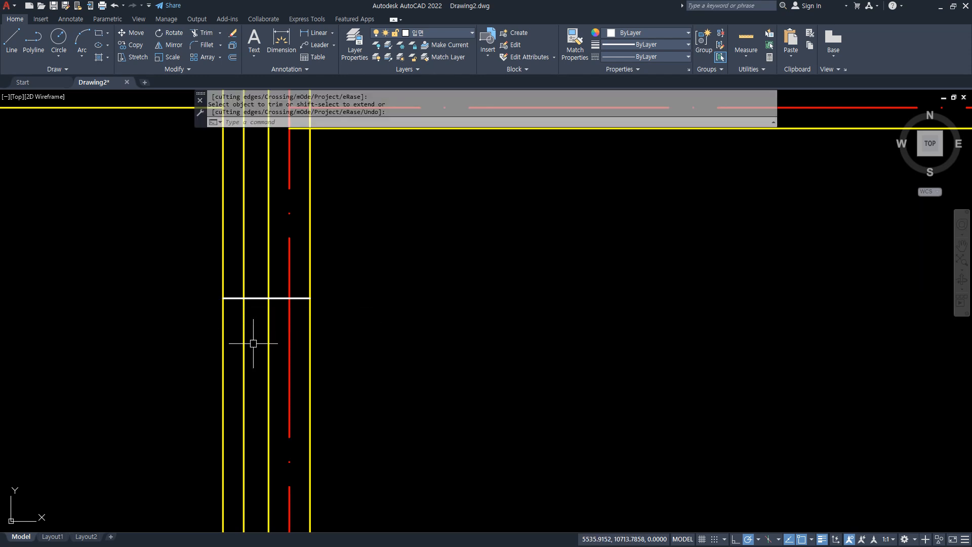
pyautogui.click(268, 341)
pyautogui.click(243, 341)
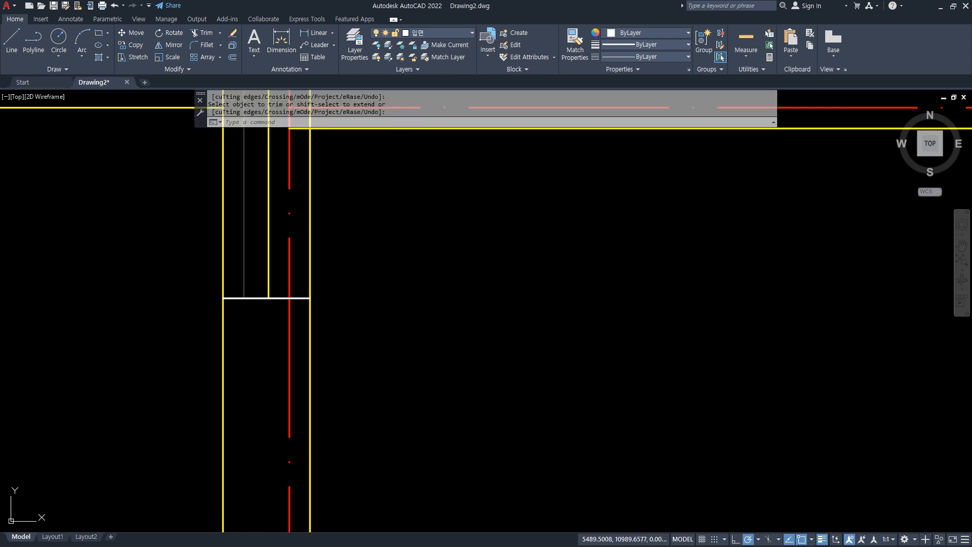
pyautogui.press('Return')
# Offset the opening line upward into the exterior wall.
pyautogui.write('o')
pyautogui.press('Return')
pyautogui.write('1')
pyautogui.press('Return')
pyautogui.click(256, 298)
pyautogui.click(265, 258)
# Trim the offset line to the gap between the two middle wall lines and cut the outer middle line below it.
pyautogui.press('Return')
pyautogui.scroll(2, 314, 272)
pyautogui.write('tr')
pyautogui.press('Return')
pyautogui.click(293, 280)
pyautogui.click(258, 280)
pyautogui.click(190, 280)
pyautogui.click(201, 296)
pyautogui.press('Return')
# Trim the wall's interior face line below the opening line.
pyautogui.moveTo(293, 328); pyautogui.dragTo(317, 420, button='middle')
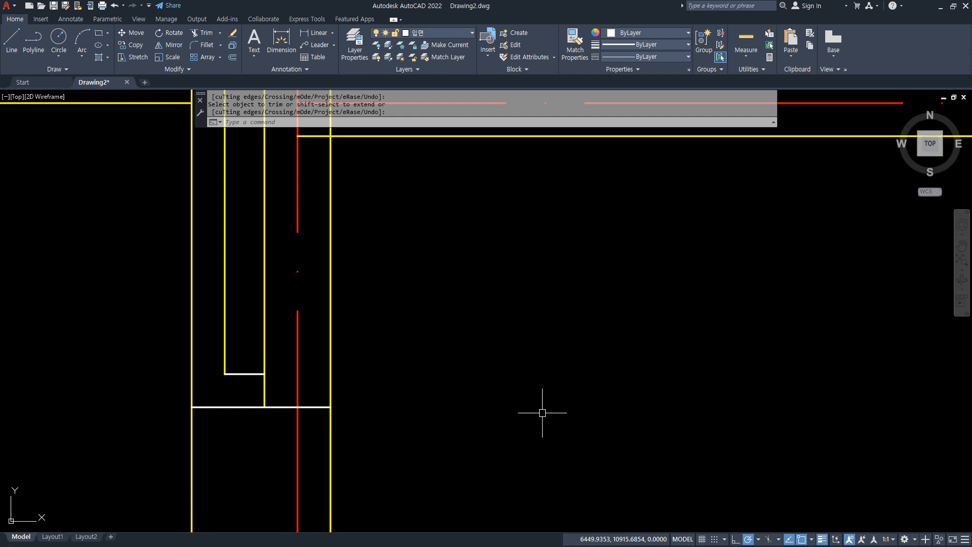
pyautogui.moveTo(464, 365); pyautogui.dragTo(411, 258, button='middle')
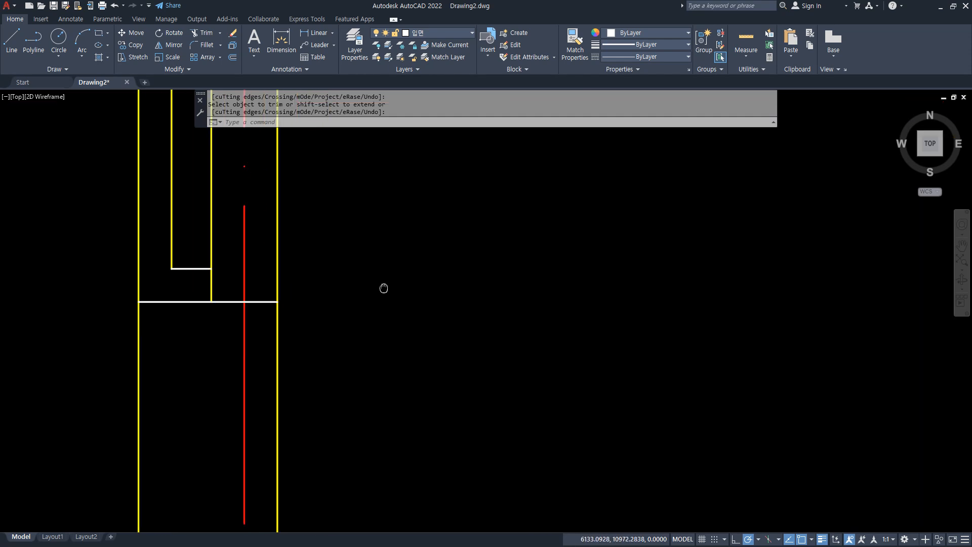
pyautogui.press('space')
pyautogui.click(279, 350)
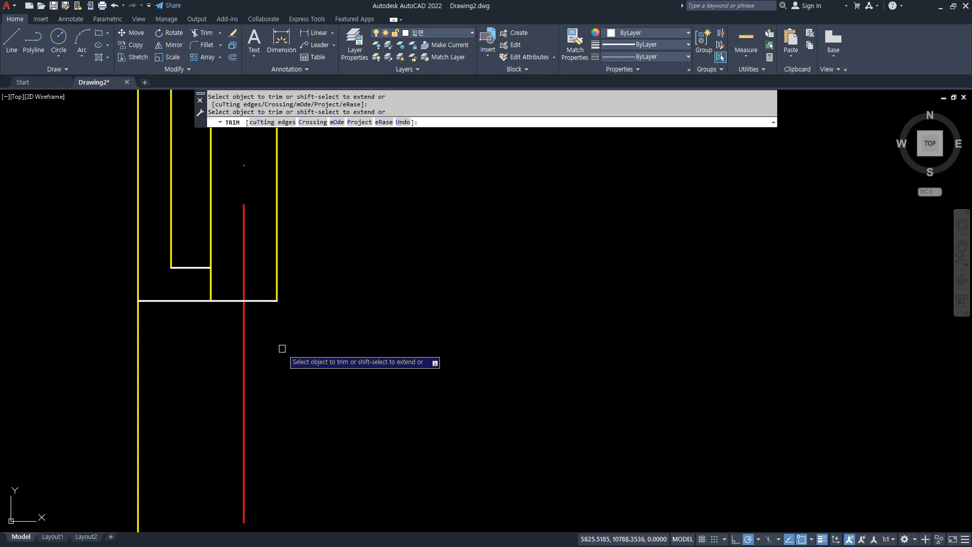
pyautogui.press('space')
pyautogui.moveTo(315, 342); pyautogui.dragTo(290, 248, button='middle')
pyautogui.write('l')
pyautogui.press('space')
pyautogui.press('Escape')
# Copy the four-panel window plan from the window drawings into the empty space beside the house plan.
pyautogui.scroll(-8, 211, 311)
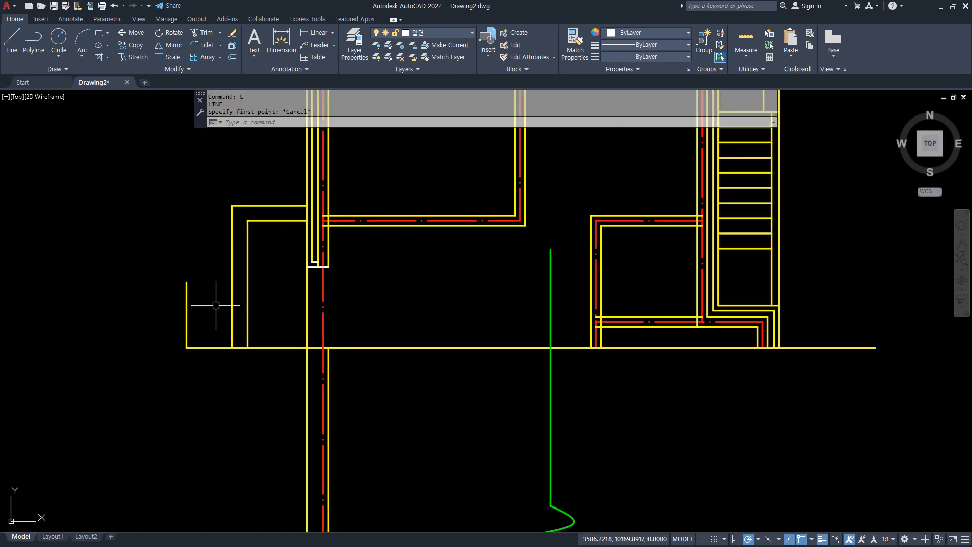
pyautogui.scroll(8, 199, 354)
pyautogui.moveTo(163, 282); pyautogui.dragTo(326, 310, button='middle')
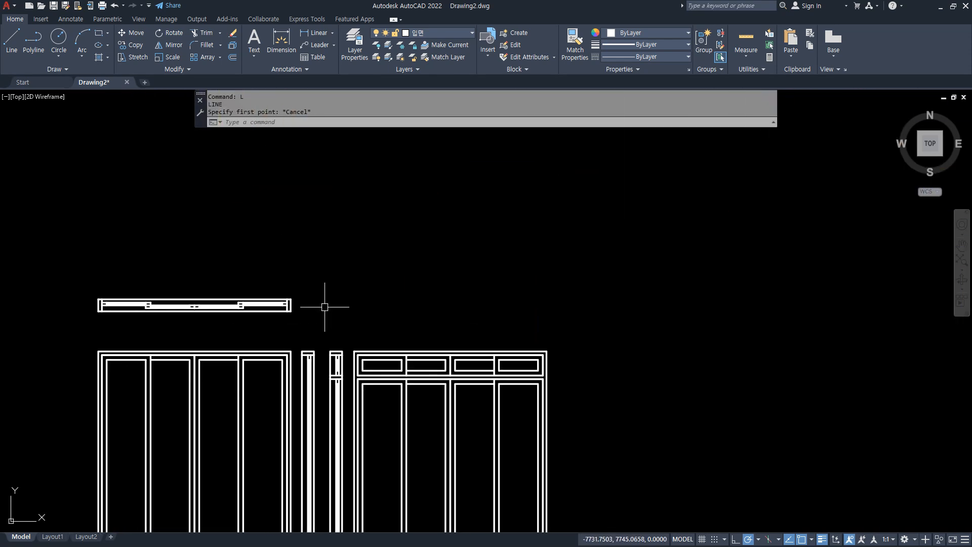
pyautogui.scroll(2, 314, 316)
pyautogui.write('cp')
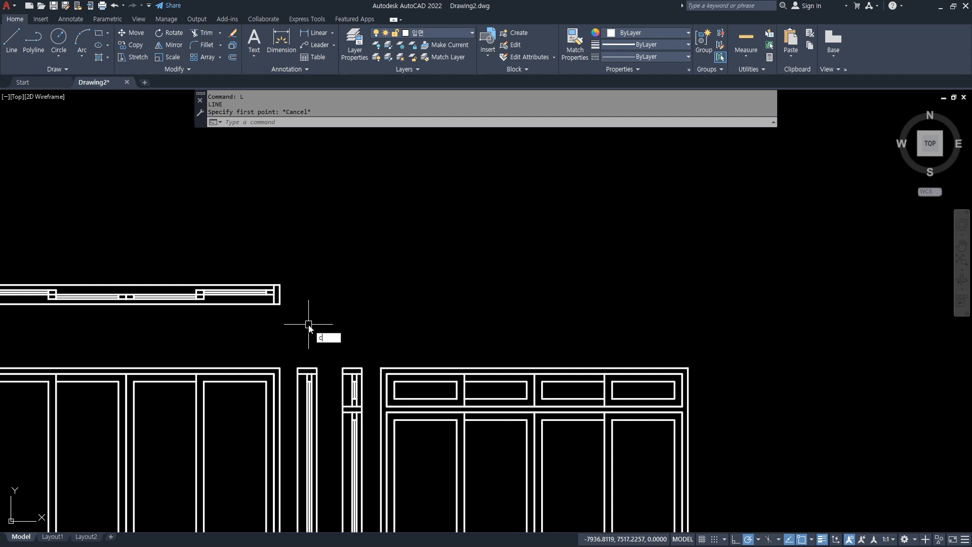
pyautogui.press('space')
pyautogui.click(323, 319)
pyautogui.scroll(-2, 229, 249)
pyautogui.click(191, 239)
pyautogui.scroll(-2, 108, 242)
pyautogui.press('space')
pyautogui.click(206, 268)
pyautogui.click(601, 244)
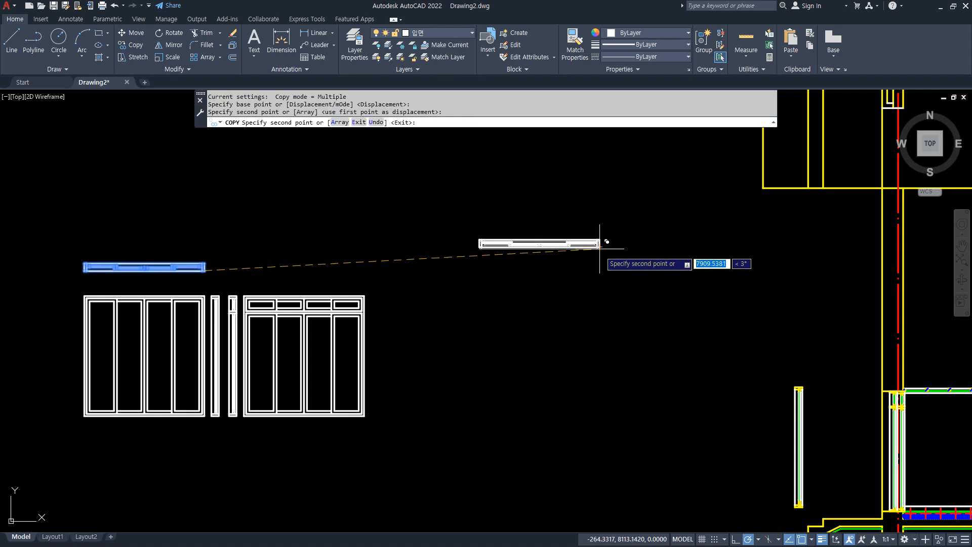
pyautogui.press('space')
# Group all objects of the copied window plan.
pyautogui.write('g')
pyautogui.press('space')
pyautogui.click(628, 265)
pyautogui.click(460, 193)
pyautogui.press('space')
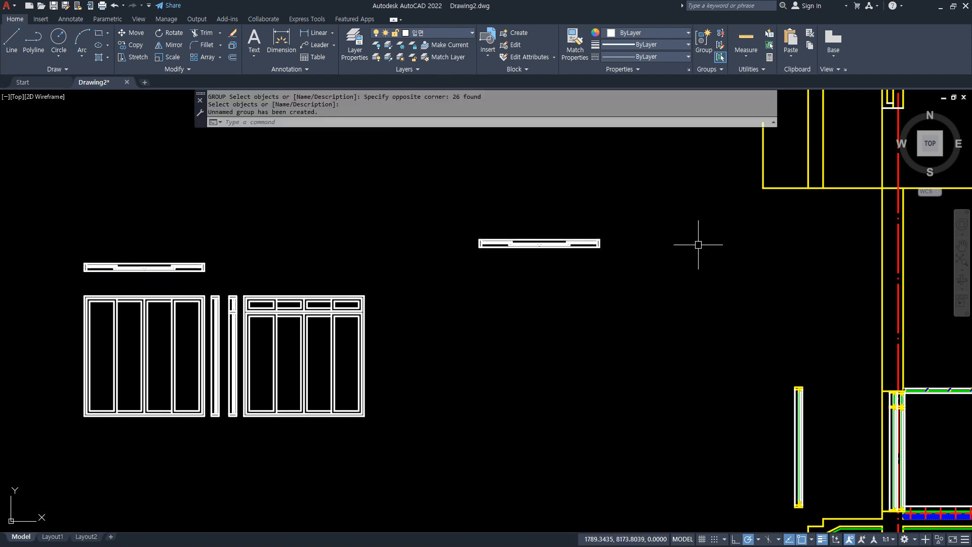
# Rotate the grouped window plan 270° upright about its lower corner at the end nearest the house plan.
pyautogui.scroll(2, 699, 241)
pyautogui.write('r')
pyautogui.press('space')
pyautogui.click(582, 269)
pyautogui.click(335, 183)
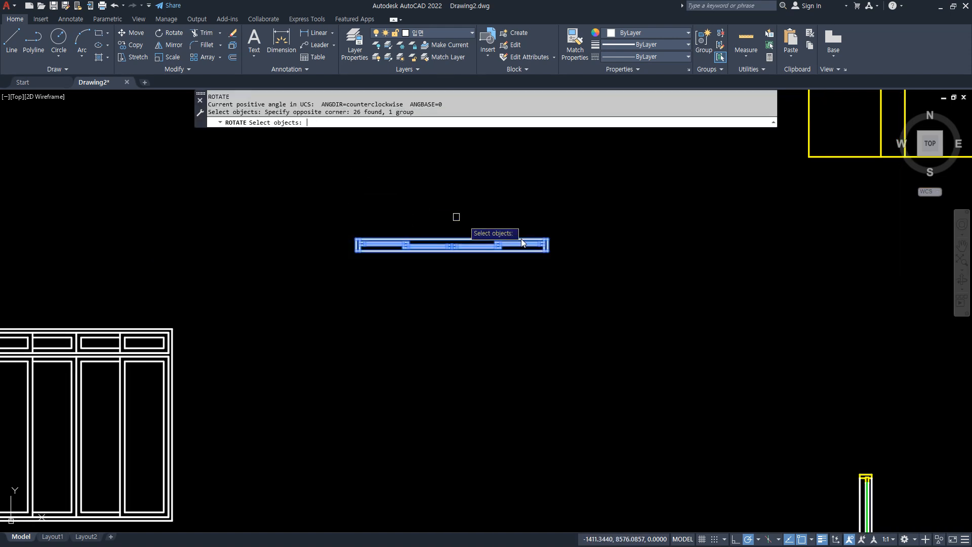
pyautogui.press('space')
pyautogui.click(547, 250)
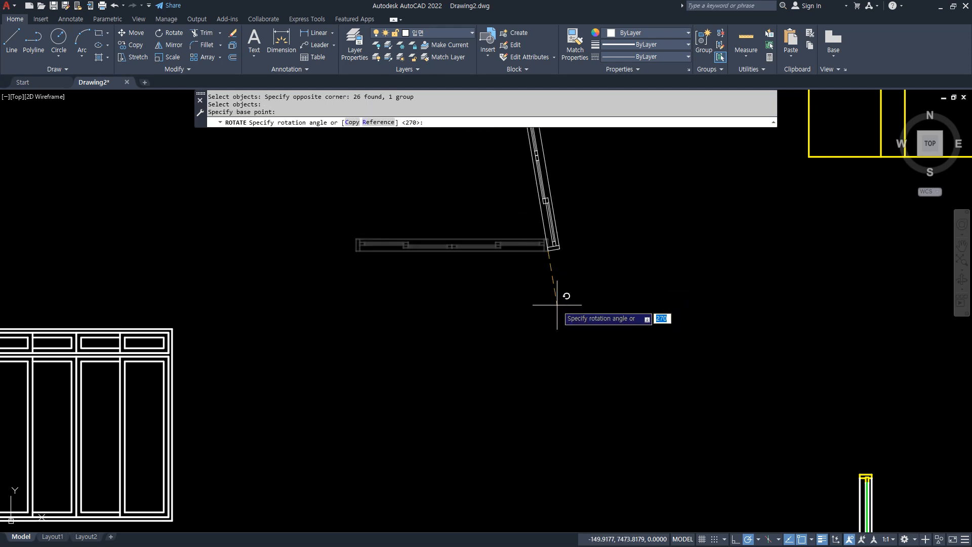
pyautogui.click(551, 305)
# Move the upright window plan into the wall opening, placing its upper interior corner on the opening line's interior end.
pyautogui.moveTo(605, 204); pyautogui.dragTo(508, 404, button='middle')
pyautogui.write('m')
pyautogui.press('space')
pyautogui.click(500, 289)
pyautogui.click(448, 249)
pyautogui.press('space')
pyautogui.scroll(4, 449, 249)
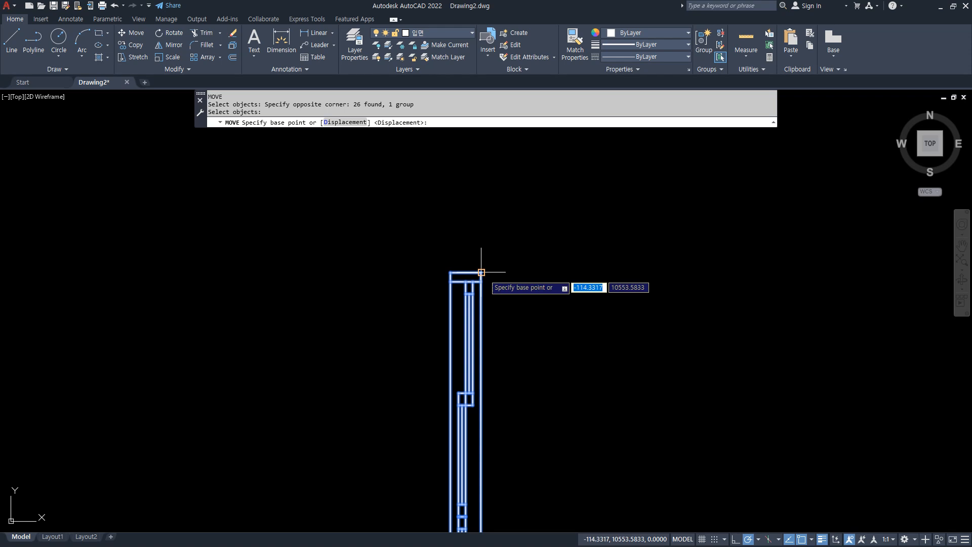
pyautogui.click(481, 272)
pyautogui.scroll(-4, 490, 286)
pyautogui.moveTo(648, 294); pyautogui.dragTo(240, 217, button='middle')
pyautogui.scroll(5, 434, 321)
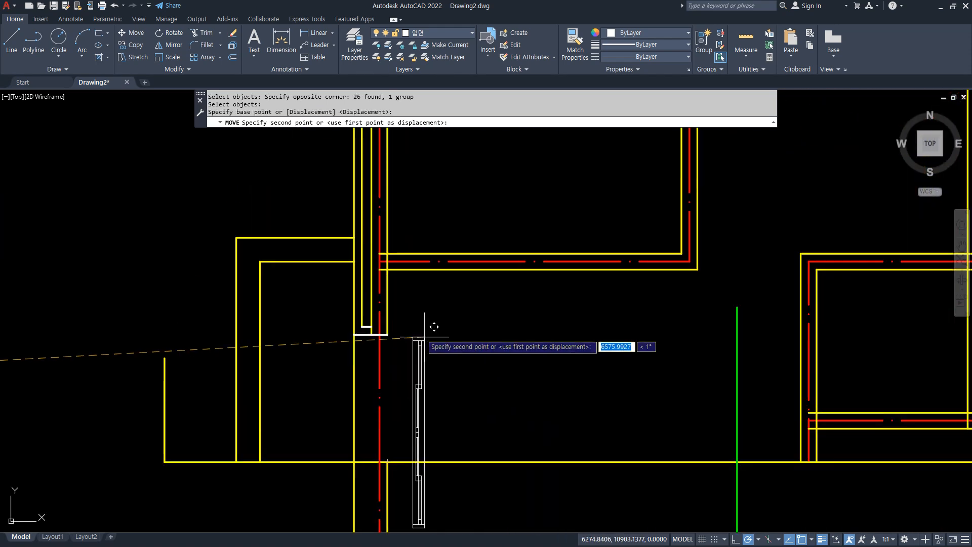
pyautogui.click(361, 324)
pyautogui.scroll(4, 380, 335)
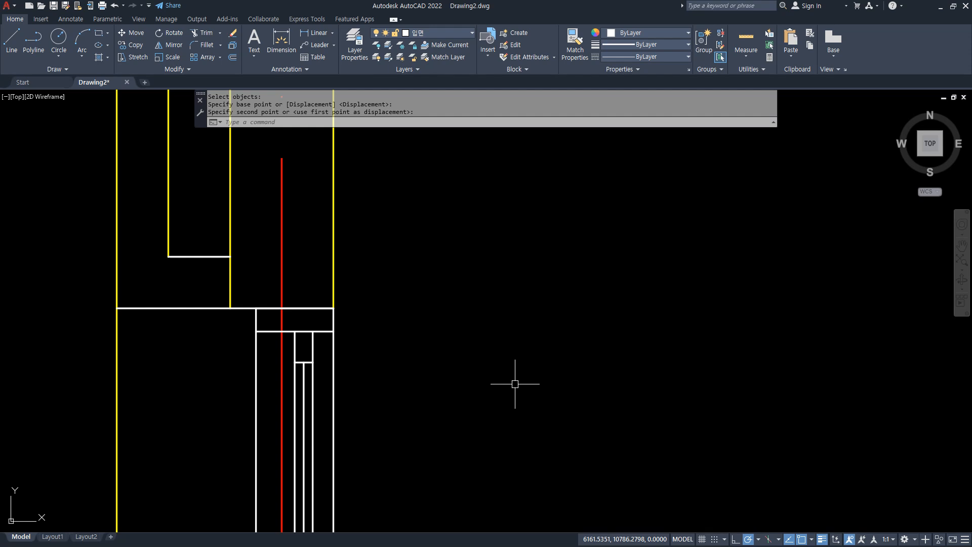
# Move the window plan 30 horizontally toward the interior.
pyautogui.write('m')
pyautogui.press('space')
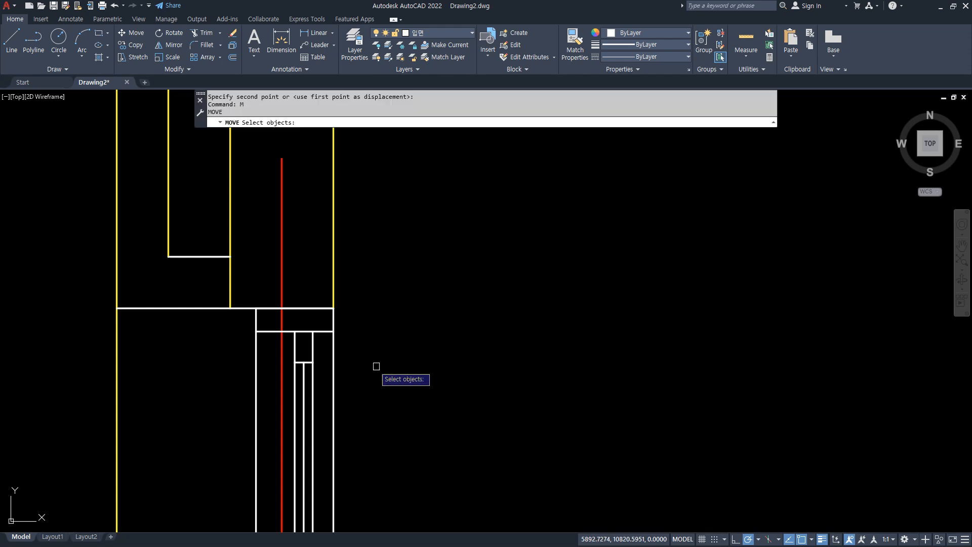
pyautogui.click(333, 369)
pyautogui.press('space')
pyautogui.click(422, 375)
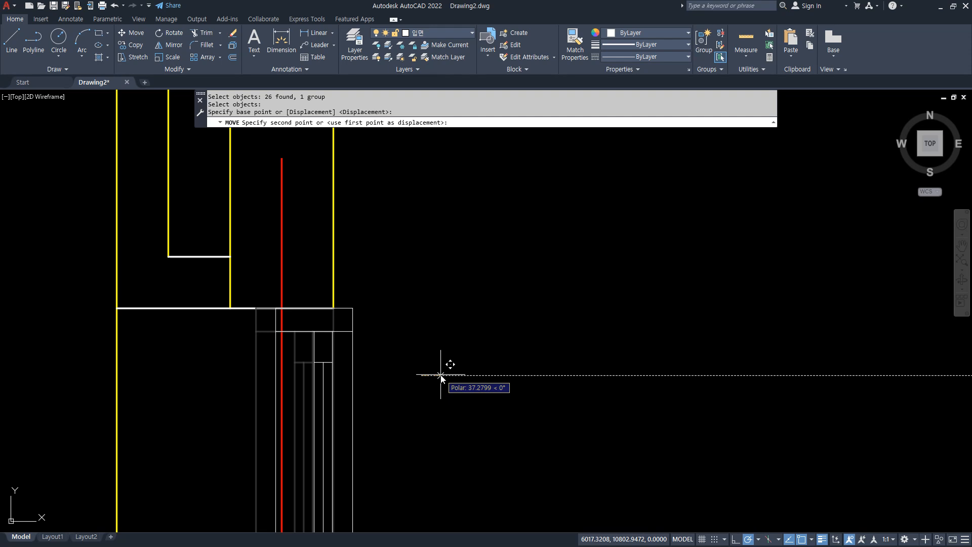
pyautogui.write('30')
pyautogui.press('Return')
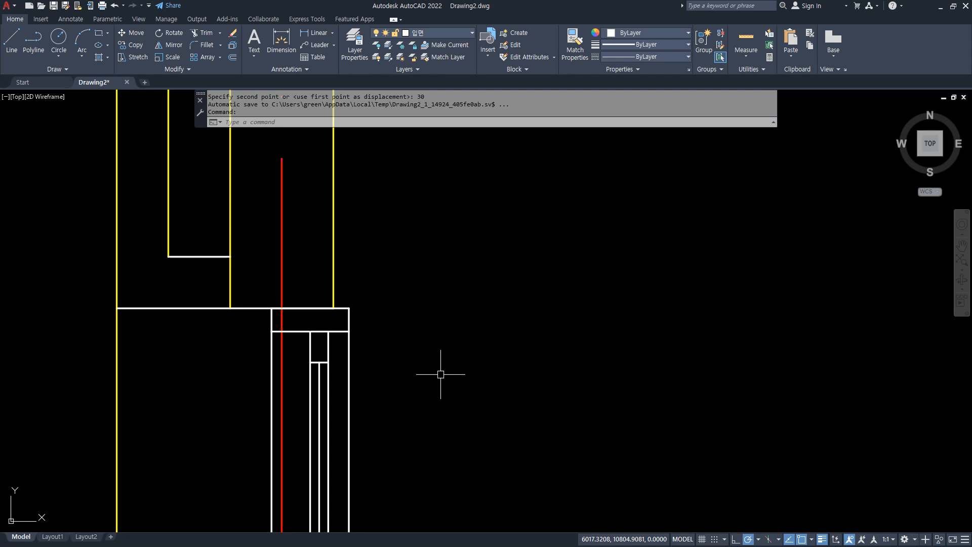
# Trim the exterior wall's interior face across the partition and fillet both junction corners with radius 0.
pyautogui.scroll(-3, 446, 365)
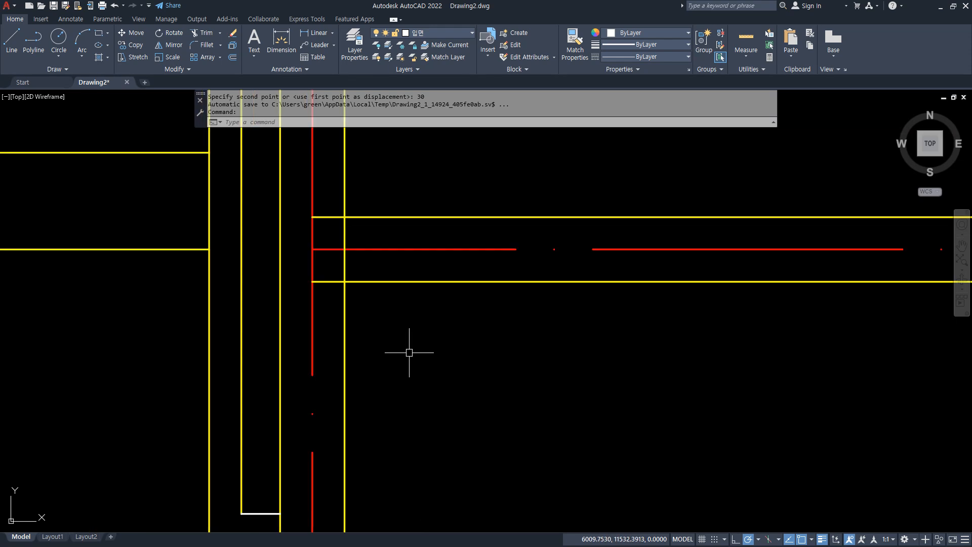
pyautogui.moveTo(408, 347); pyautogui.dragTo(390, 303, button='middle')
pyautogui.write('f')
pyautogui.press('Return')
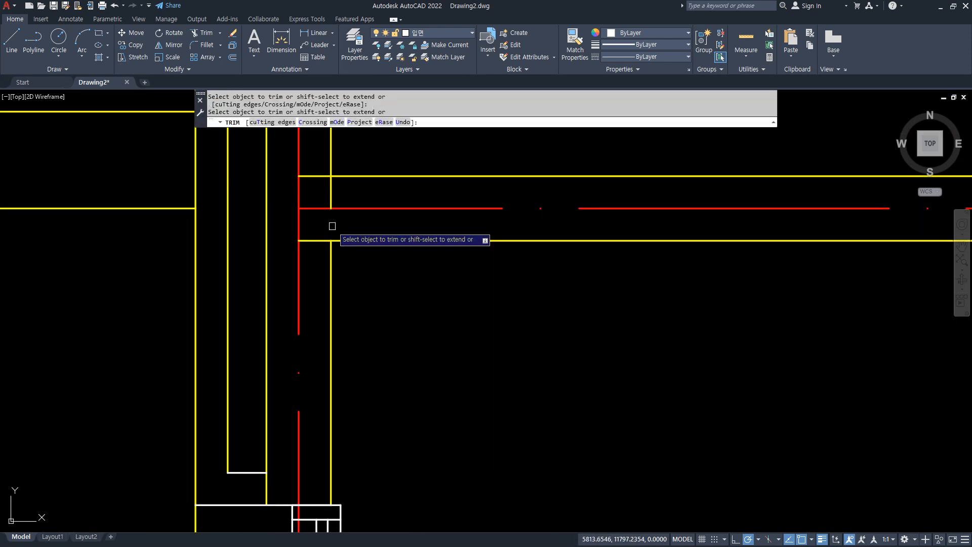
pyautogui.click(354, 240)
pyautogui.click(335, 264)
pyautogui.press('Return')
pyautogui.click(348, 176)
pyautogui.click(331, 163)
pyautogui.moveTo(426, 217)
pyautogui.mouseDown()
pyautogui.moveTo(337, 207)
pyautogui.moveTo(286, 264)
pyautogui.moveTo(282, 348)
pyautogui.moveTo(309, 431)
pyautogui.mouseUp()
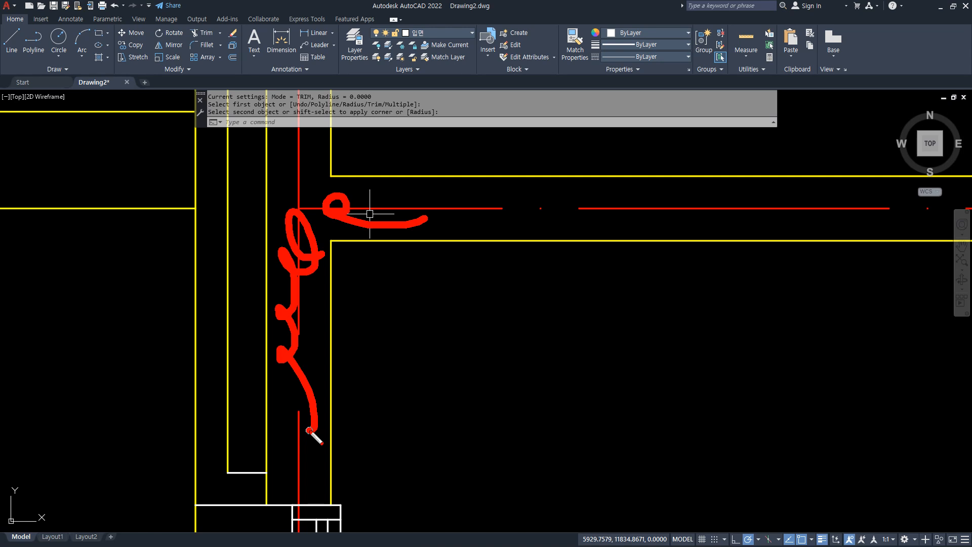
pyautogui.click(371, 214)
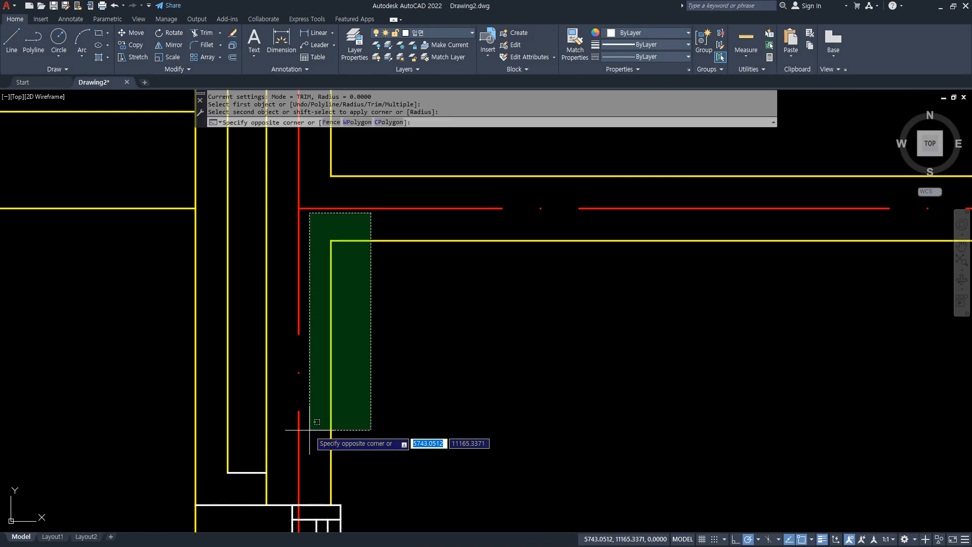
# Offset the partition's lower face and the exterior wall's interior face 20 into the room.
pyautogui.press('Escape')
pyautogui.write('o')
pyautogui.press('space')
pyautogui.write('20')
pyautogui.press('Return')
pyautogui.click(385, 241)
pyautogui.click(404, 297)
pyautogui.click(331, 298)
pyautogui.click(350, 298)
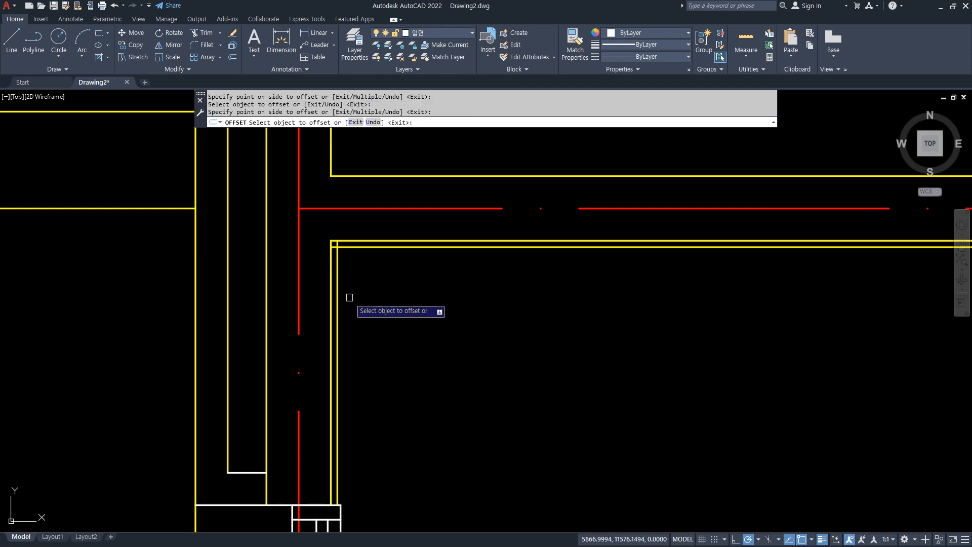
# Join the two offset finish lines at the room corner with a radius 0 fillet.
pyautogui.press('Escape')
pyautogui.scroll(3, 348, 253)
pyautogui.write('f')
pyautogui.press('space')
pyautogui.click(334, 238)
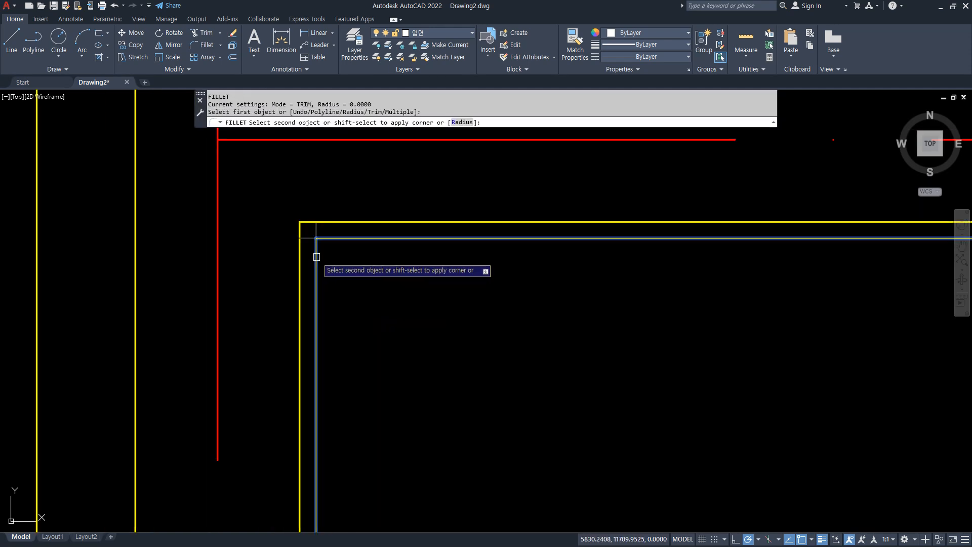
pyautogui.click(317, 257)
pyautogui.press('space')
pyautogui.click(327, 244)
pyautogui.click(307, 231)
pyautogui.press('Escape')
pyautogui.press('Escape')
# Assign both filleted offset lines to the green 마감 layer.
pyautogui.click(330, 251)
pyautogui.click(310, 234)
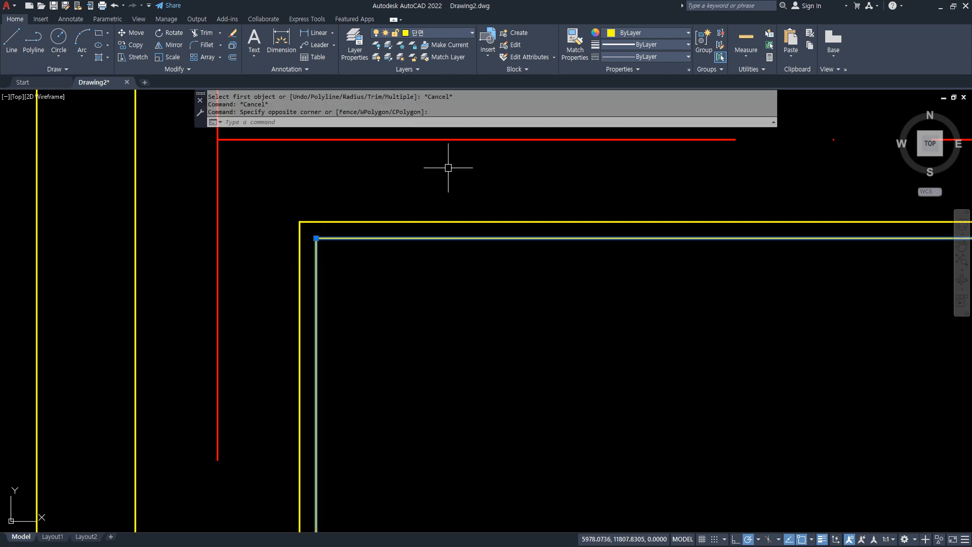
pyautogui.click(442, 32)
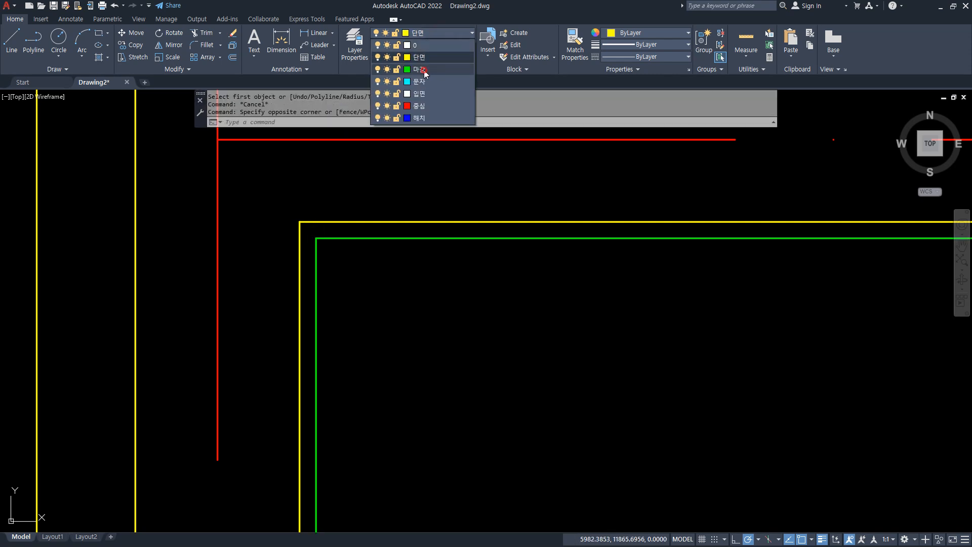
pyautogui.click(424, 70)
pyautogui.press('Escape')
pyautogui.press('Escape')
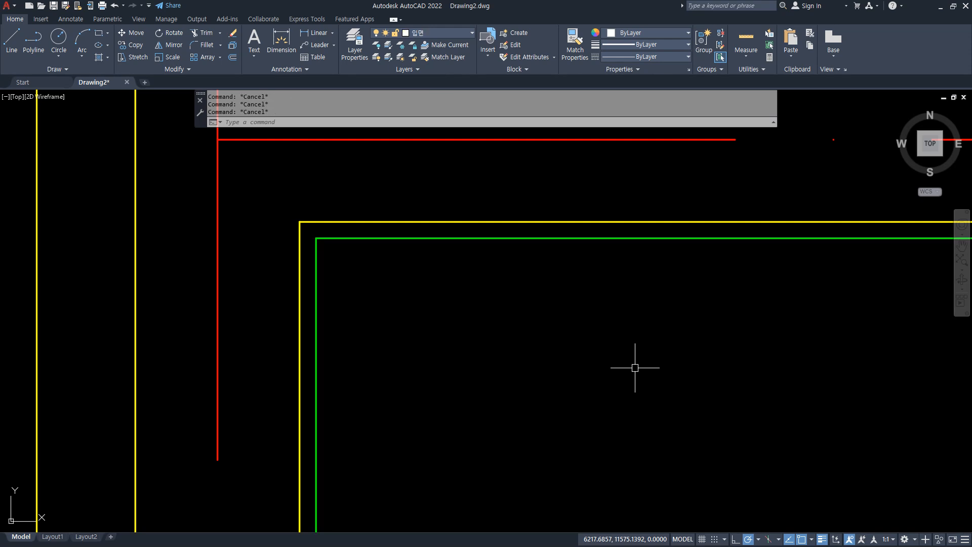
# Move the window plan so its upper interior corner meets the end of the green finish line.
pyautogui.scroll(-4, 635, 368)
pyautogui.moveTo(585, 422); pyautogui.dragTo(365, 141, button='middle')
pyautogui.scroll(3, 364, 141)
pyautogui.scroll(2, 405, 248)
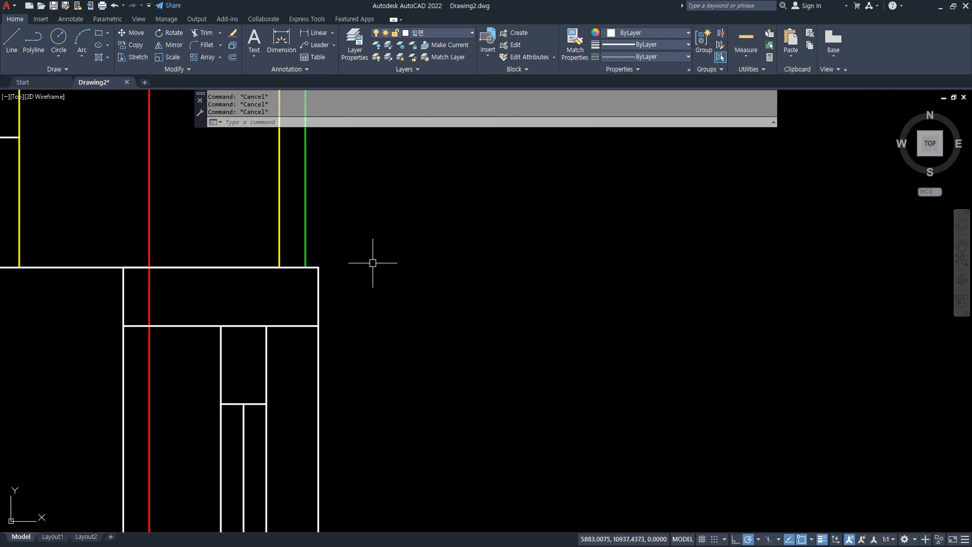
pyautogui.moveTo(373, 263); pyautogui.dragTo(397, 282, button='middle')
pyautogui.write('m')
pyautogui.press('Return')
pyautogui.click(346, 314)
pyautogui.press('Return')
pyautogui.click(346, 288)
pyautogui.click(333, 288)
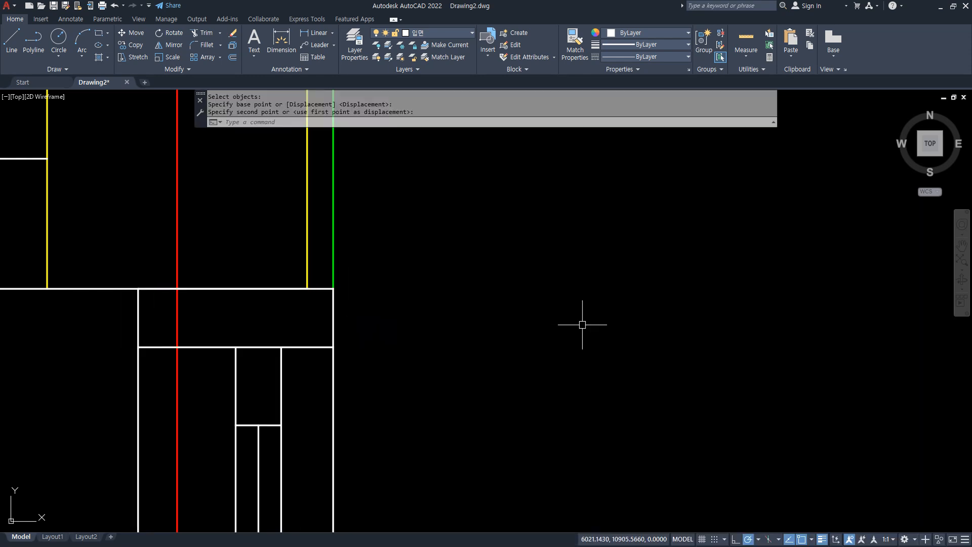
# Move the window plan 10 horizontally past the finish line toward the interior.
pyautogui.write('m')
pyautogui.press('Return')
pyautogui.click(333, 310)
pyautogui.press('Return')
pyautogui.click(333, 288)
pyautogui.write('10')
pyautogui.press('Return')
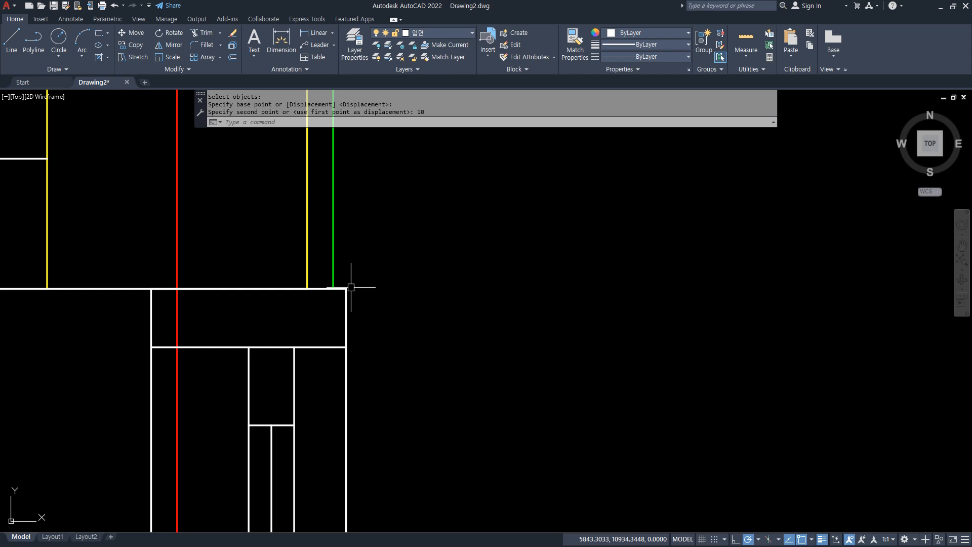
# Examine how far the window frame projects past the wall face and finish line in plan.
pyautogui.scroll(8, 351, 287)
pyautogui.moveTo(278, 258); pyautogui.dragTo(294, 282, button='middle')
pyautogui.moveTo(267, 265)
pyautogui.mouseDown()
pyautogui.moveTo(304, 308)
pyautogui.moveTo(256, 310)
pyautogui.moveTo(257, 263)
pyautogui.mouseUp()
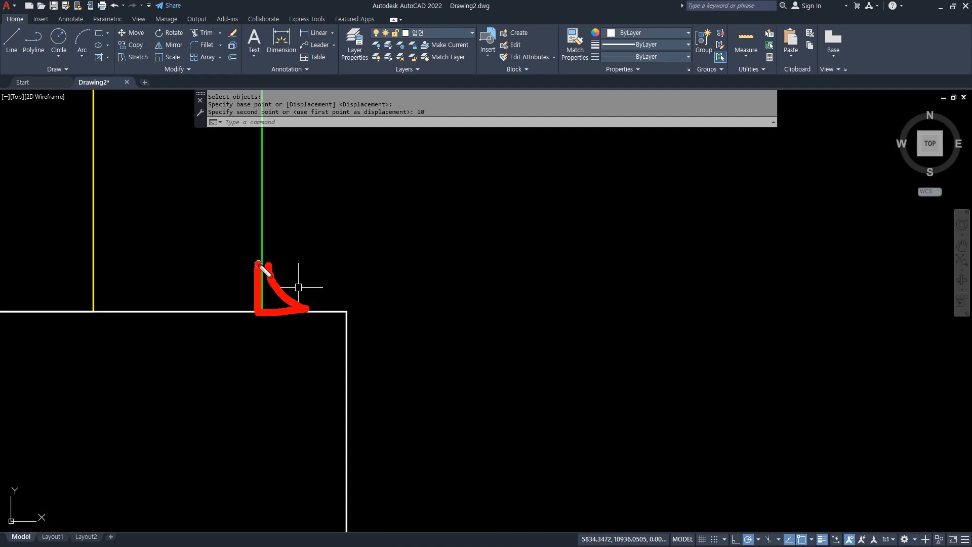
pyautogui.moveTo(260, 241)
pyautogui.mouseDown()
pyautogui.moveTo(261, 320)
pyautogui.moveTo(342, 311)
pyautogui.moveTo(351, 338)
pyautogui.mouseUp()
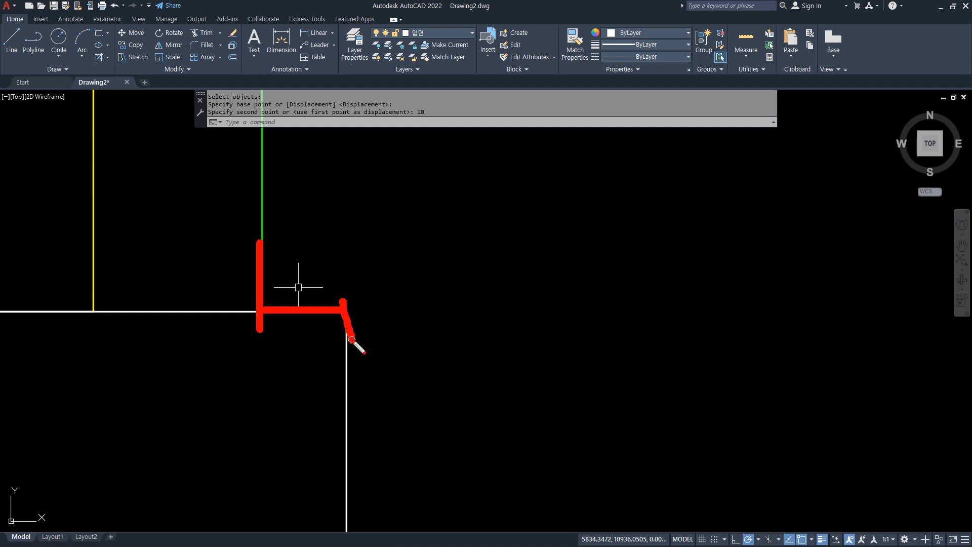
pyautogui.scroll(-8, 357, 335)
pyautogui.scroll(4, 348, 333)
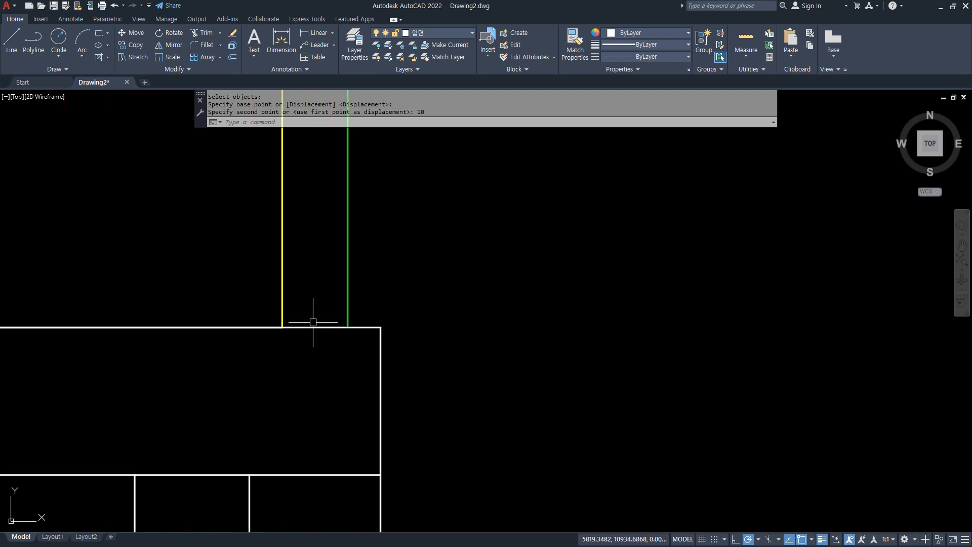
pyautogui.moveTo(283, 317)
pyautogui.mouseDown()
pyautogui.moveTo(284, 347)
pyautogui.moveTo(386, 347)
pyautogui.moveTo(391, 378)
pyautogui.mouseUp()
pyautogui.moveTo(495, 337); pyautogui.dragTo(515, 386)
pyautogui.moveTo(533, 355); pyautogui.dragTo(541, 347)
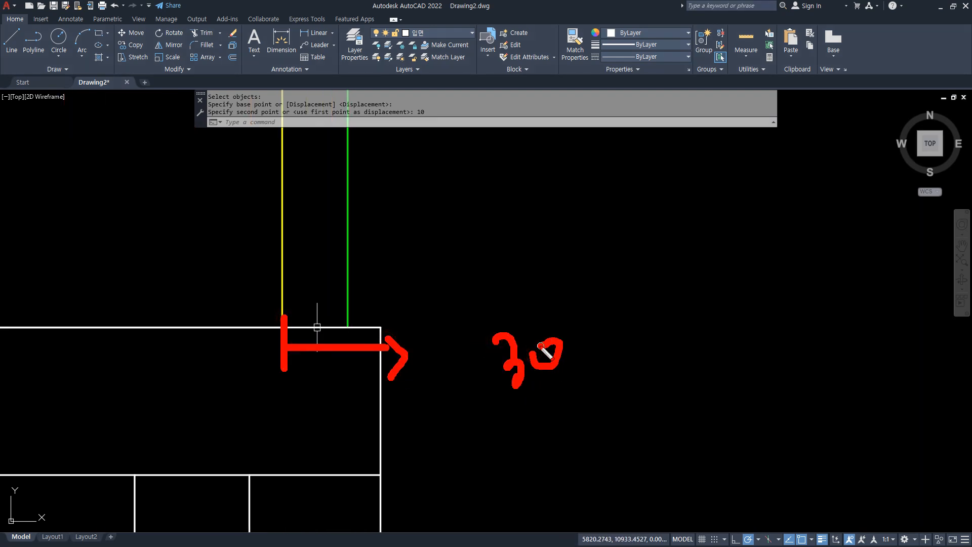
pyautogui.moveTo(274, 238)
pyautogui.mouseDown()
pyautogui.moveTo(284, 236)
pyautogui.moveTo(292, 266)
pyautogui.moveTo(320, 239)
pyautogui.mouseUp()
pyautogui.moveTo(349, 287)
pyautogui.mouseDown()
pyautogui.moveTo(374, 285)
pyautogui.moveTo(378, 299)
pyautogui.mouseUp()
pyautogui.moveTo(390, 256); pyautogui.dragTo(395, 281)
pyautogui.moveTo(424, 264); pyautogui.dragTo(425, 264)
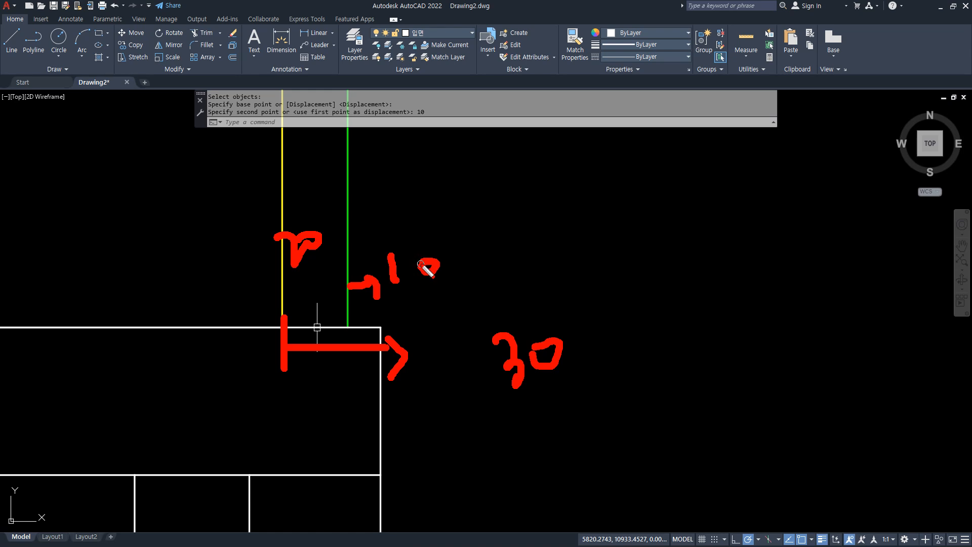
pyautogui.press('Escape')
# Examine the window frame's projection at the floor and ceiling junctions in the section.
pyautogui.scroll(-10, 421, 264)
pyautogui.moveTo(428, 476); pyautogui.dragTo(345, 113, button='middle')
pyautogui.moveTo(354, 395); pyautogui.dragTo(338, 104, button='middle')
pyautogui.scroll(10, 331, 310)
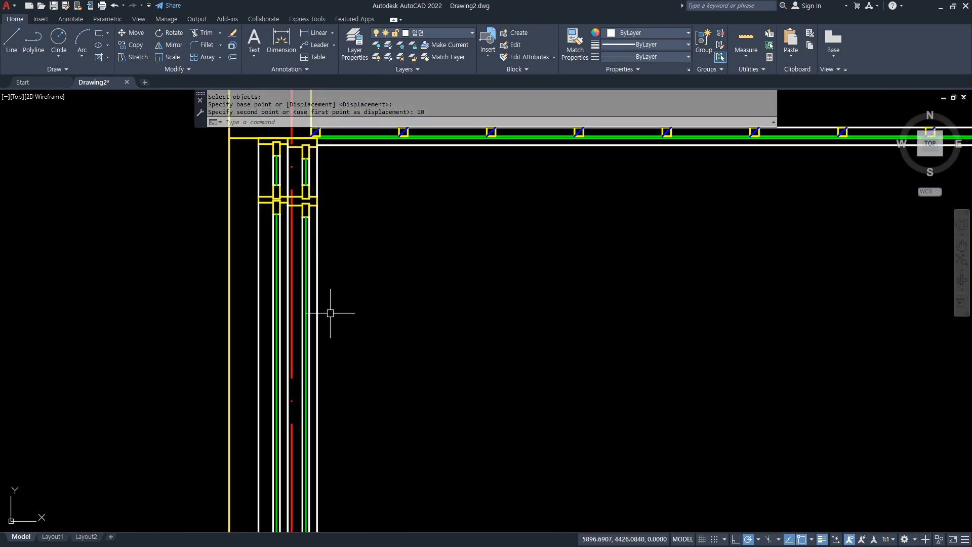
pyautogui.moveTo(259, 375)
pyautogui.mouseDown()
pyautogui.moveTo(316, 356)
pyautogui.moveTo(312, 400)
pyautogui.mouseUp()
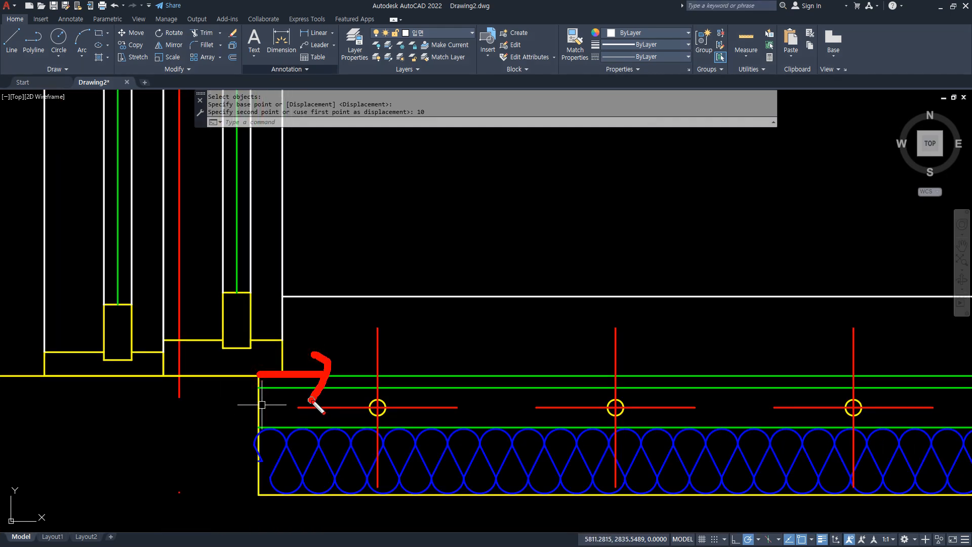
pyautogui.press('Escape')
pyautogui.scroll(-5, 313, 373)
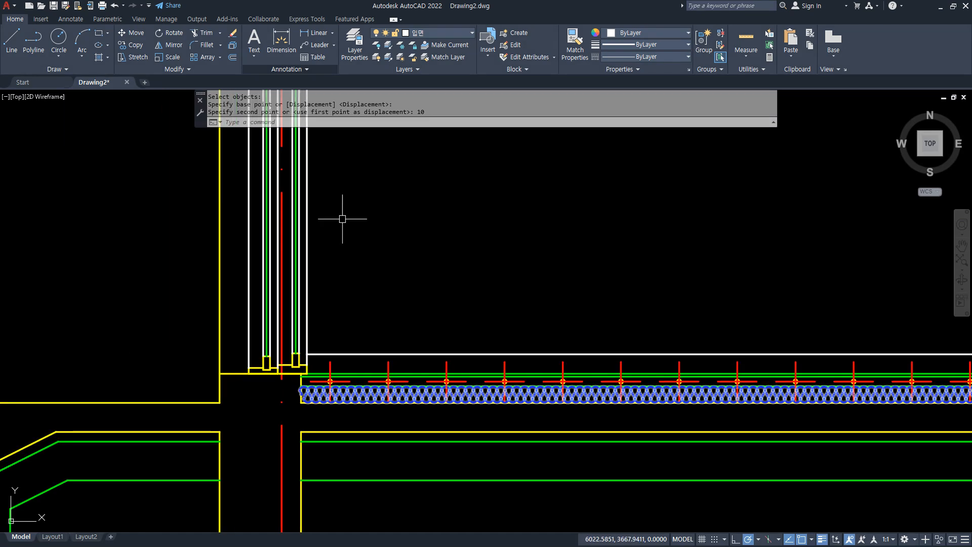
pyautogui.moveTo(341, 217); pyautogui.dragTo(325, 496, button='middle')
pyautogui.moveTo(318, 101); pyautogui.dragTo(289, 292, button='middle')
pyautogui.scroll(5, 243, 379)
pyautogui.scroll(2, 355, 387)
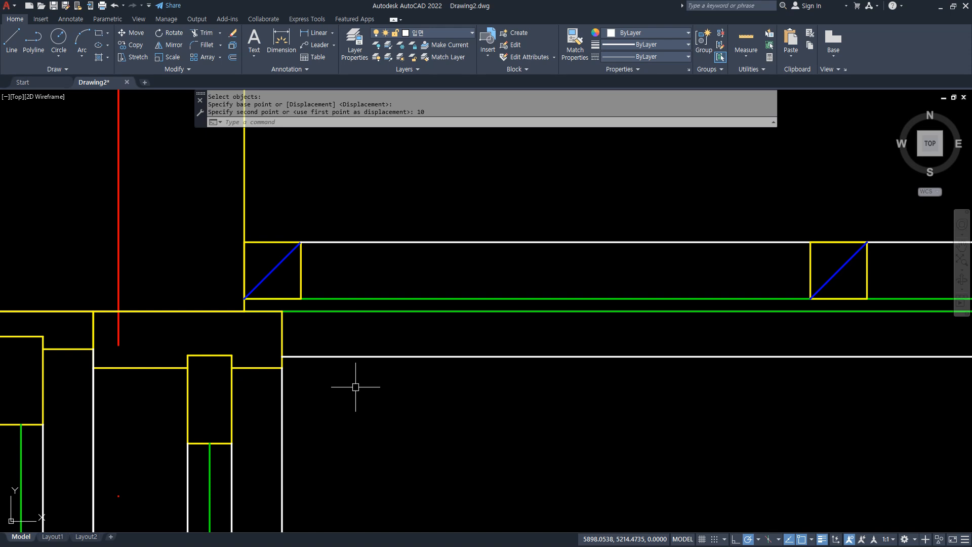
pyautogui.scroll(-8, 356, 387)
pyautogui.moveTo(376, 461); pyautogui.dragTo(334, 290, button='middle')
pyautogui.scroll(-4, 334, 291)
pyautogui.moveTo(365, 391); pyautogui.dragTo(314, 397, button='middle')
pyautogui.scroll(2, 304, 395)
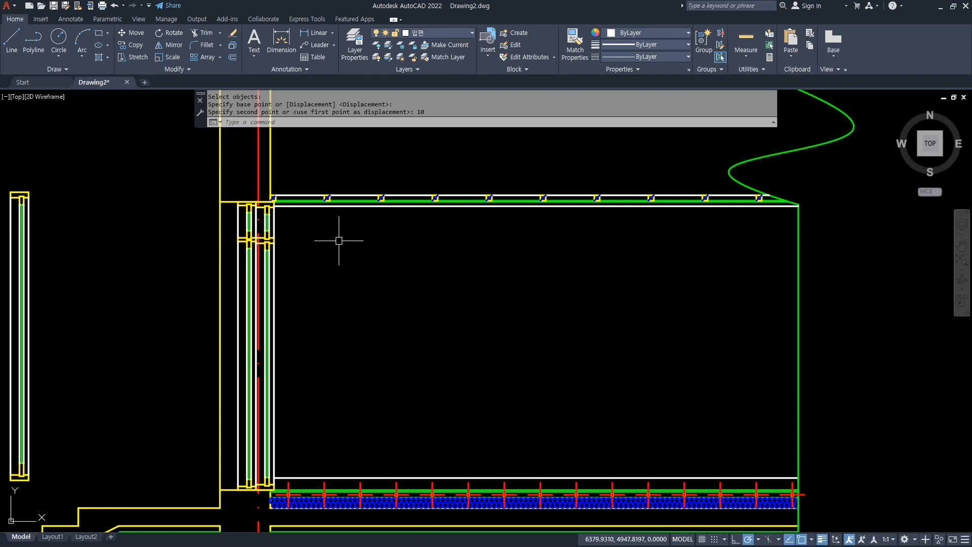
# Offset the top line of the section's window opening 800 upward.
pyautogui.scroll(-2, 227, 231)
pyautogui.moveTo(226, 230); pyautogui.dragTo(265, 306, button='middle')
pyautogui.scroll(2, 264, 306)
pyautogui.write('o')
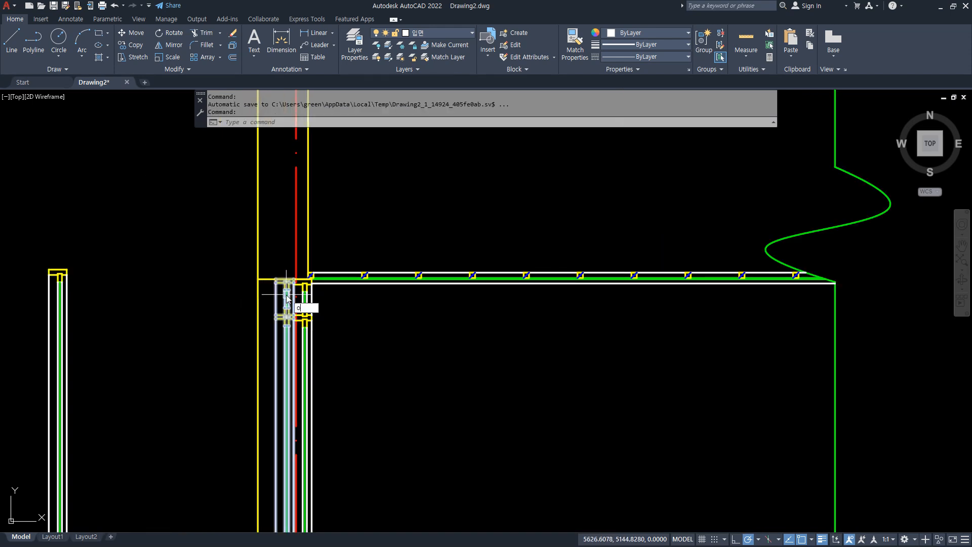
pyautogui.press('Return')
pyautogui.write('800')
pyautogui.press('Return')
pyautogui.scroll(2, 287, 294)
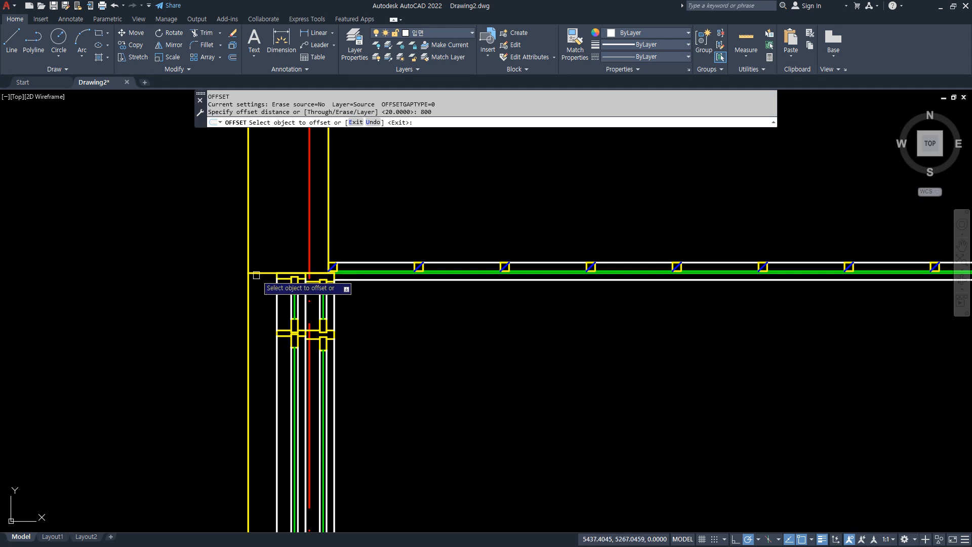
pyautogui.click(255, 273)
pyautogui.click(261, 242)
pyautogui.scroll(-2, 261, 244)
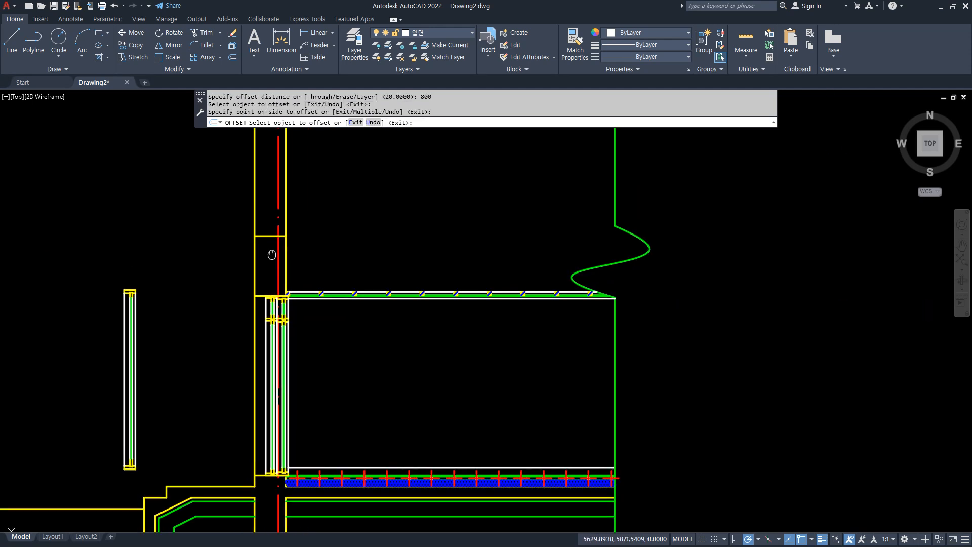
pyautogui.press('Escape')
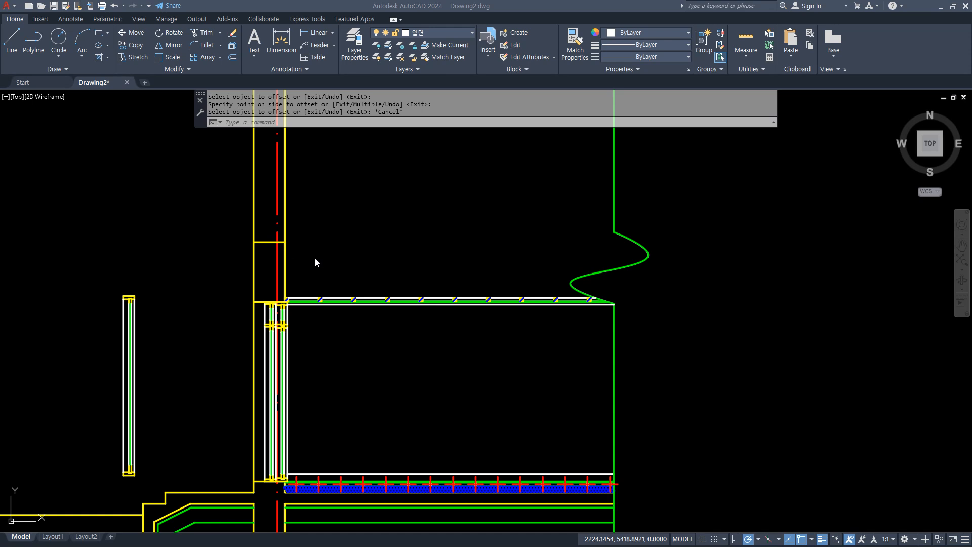
# Draw a 1000 by 350 rectangle up and inward from the wall centerline's intersection with the offset line.
pyautogui.scroll(4, 283, 243)
pyautogui.write('REC')
pyautogui.press('Return')
pyautogui.click(268, 242)
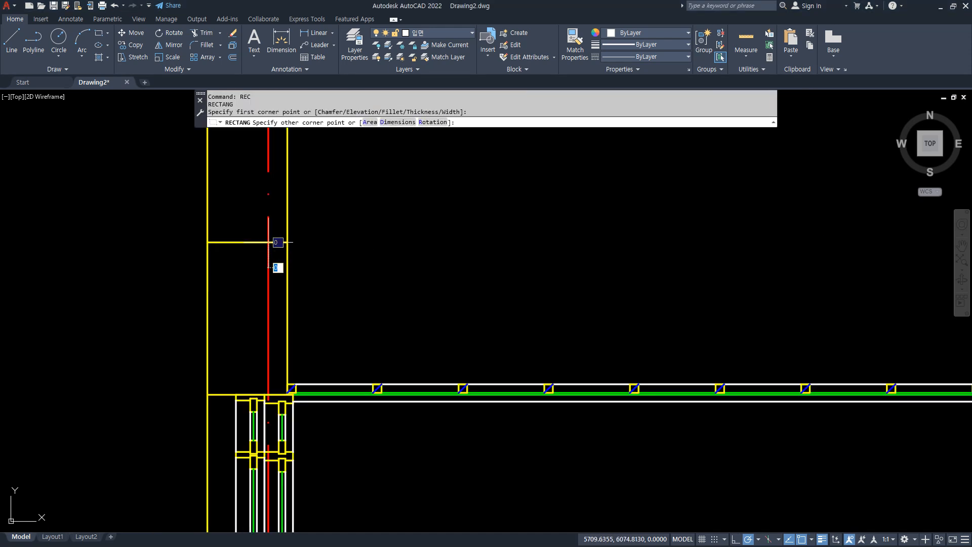
pyautogui.write('100')
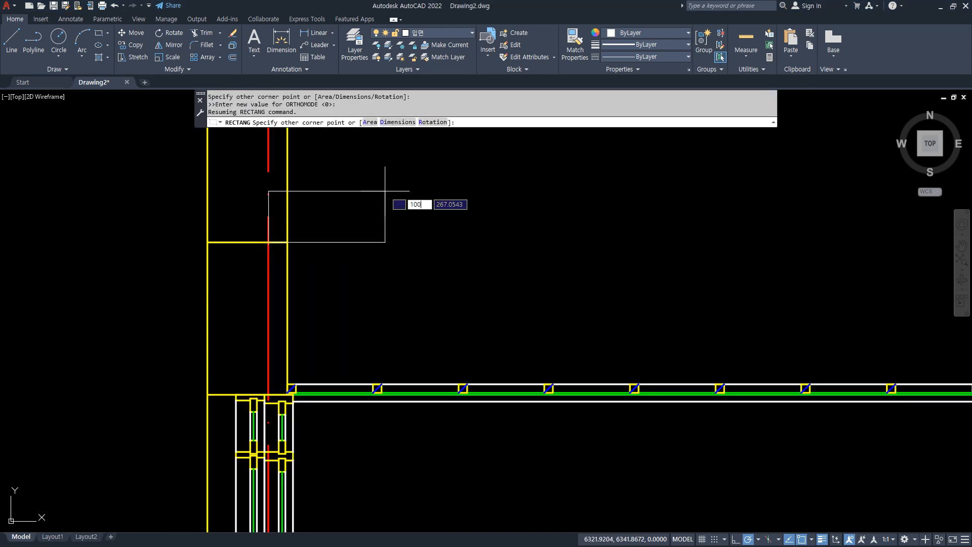
pyautogui.press('Tab')
pyautogui.write('350')
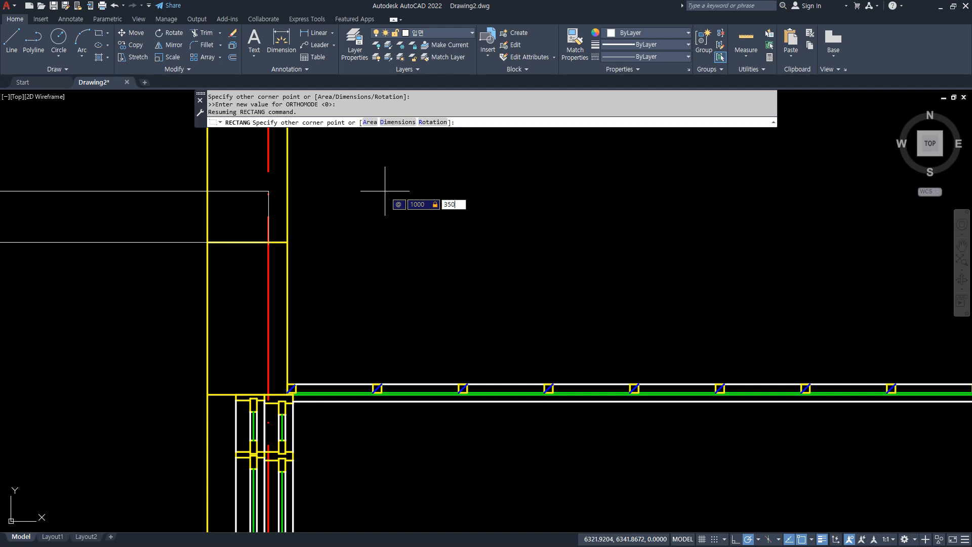
pyautogui.press('Return')
# Draw a construction line through the rectangle's lower wall-side corner and its opposite upper corner for the roof slope.
pyautogui.write('xl')
pyautogui.press('Return')
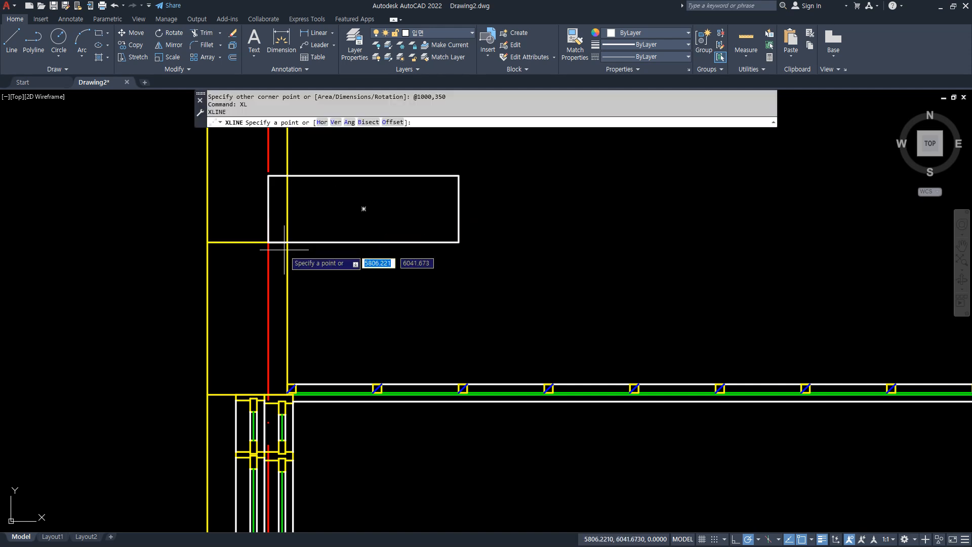
pyautogui.click(268, 243)
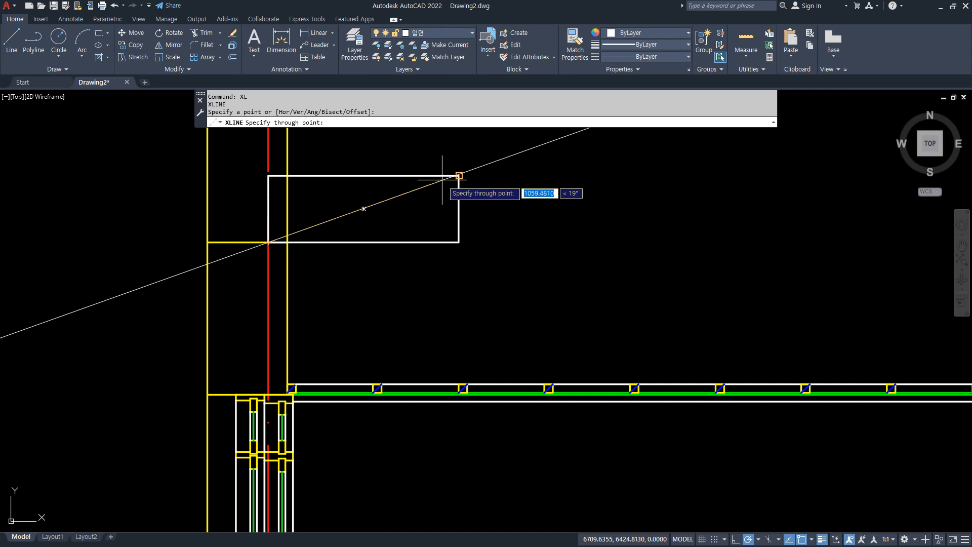
pyautogui.click(458, 175)
pyautogui.scroll(-4, 524, 231)
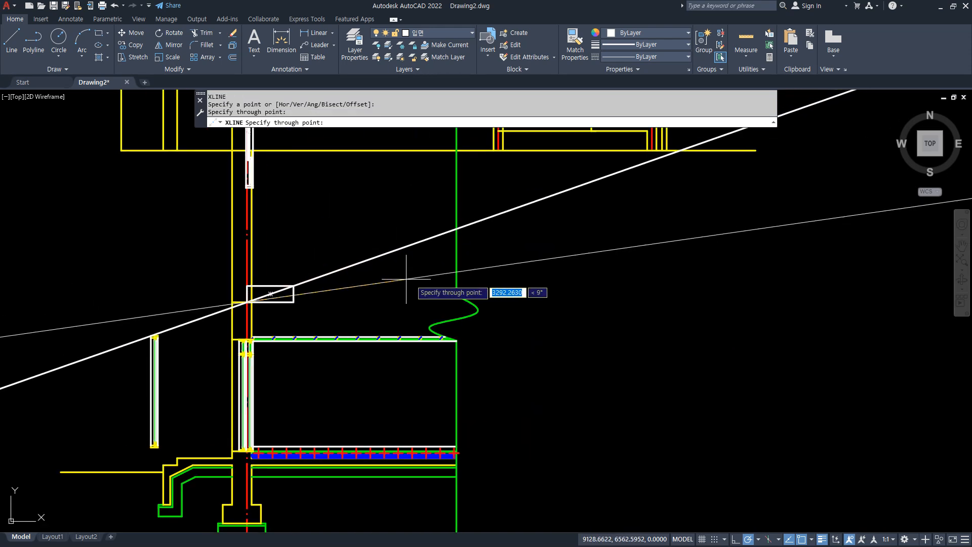
pyautogui.press('Return')
# Draw a vertical line from the partition centerline corner in the plan down to the roof slope line.
pyautogui.scroll(3, 463, 271)
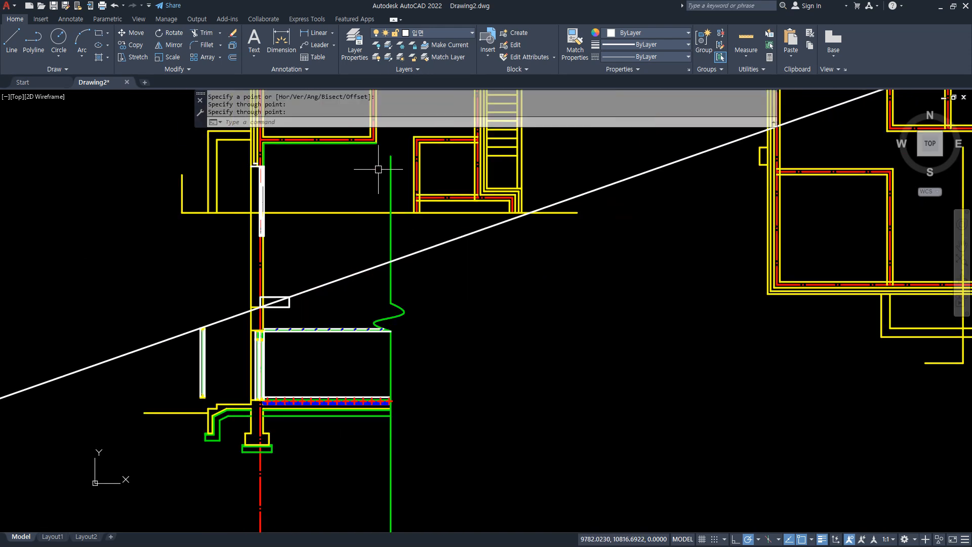
pyautogui.scroll(2, 378, 169)
pyautogui.moveTo(380, 163); pyautogui.dragTo(384, 250, button='middle')
pyautogui.scroll(4, 380, 217)
pyautogui.write('L')
pyautogui.press('Return')
pyautogui.click(362, 195)
pyautogui.scroll(-5, 344, 324)
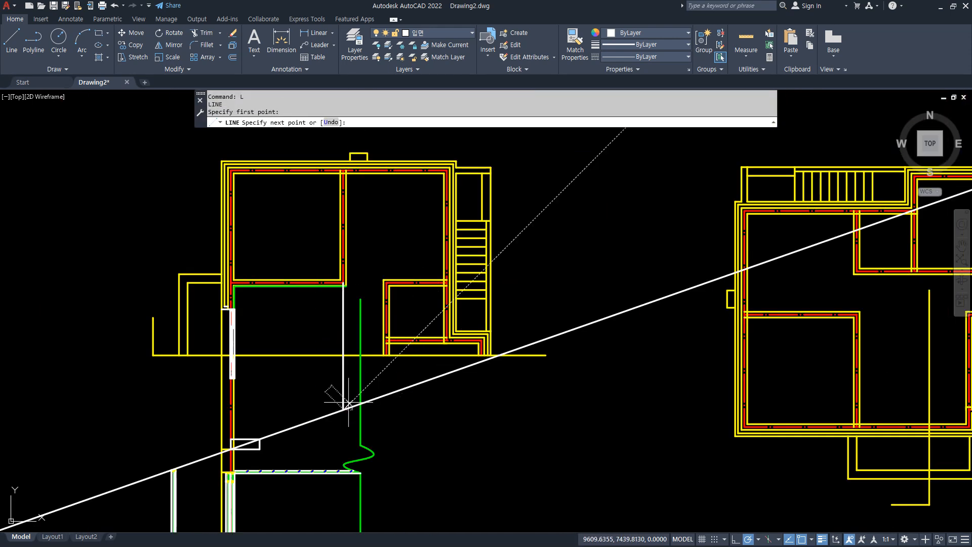
pyautogui.click(348, 403)
pyautogui.press('Return')
# Fillet the vertical line with the wall side of the roof slope line at radius 0 to form the ridge.
pyautogui.scroll(3, 417, 449)
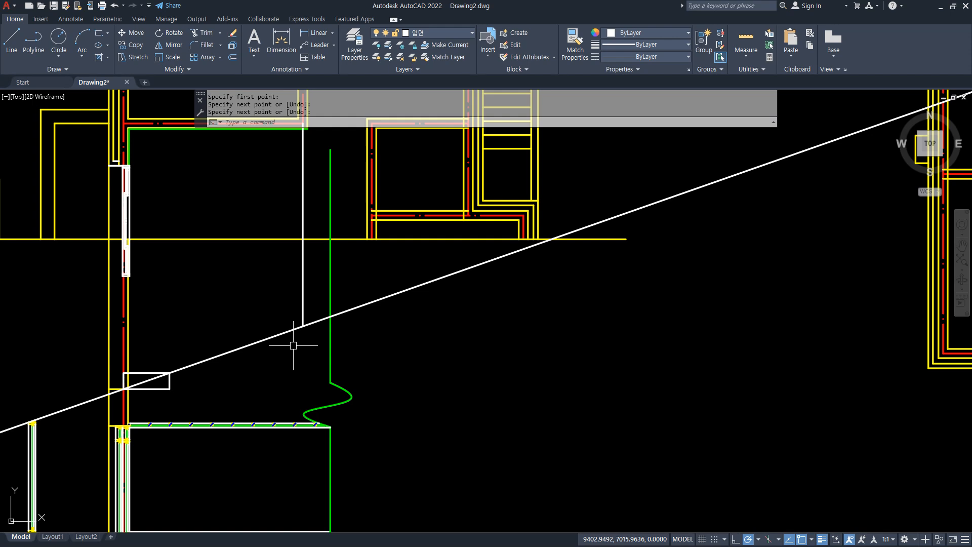
pyautogui.write('f')
pyautogui.press('Return')
pyautogui.click(302, 310)
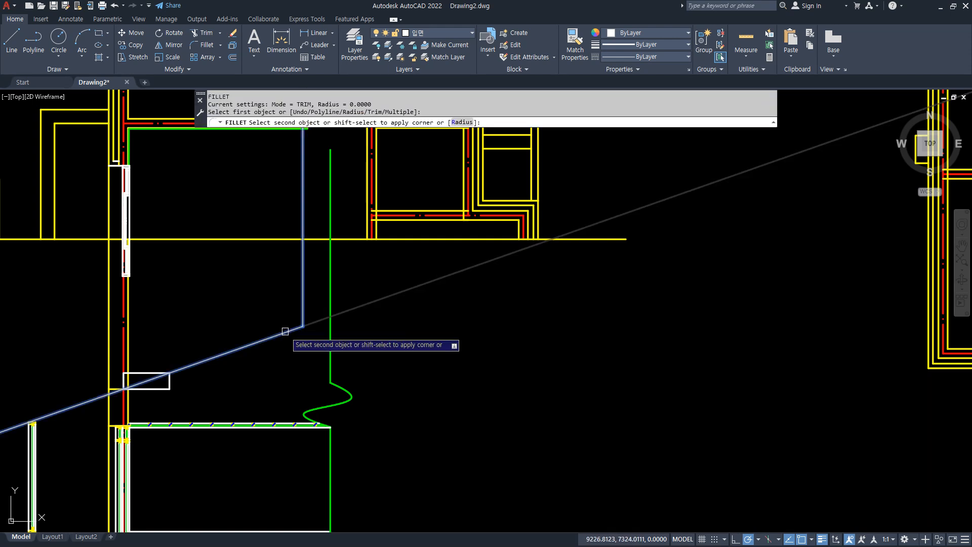
pyautogui.click(284, 332)
# Mirror the roof slope line about a vertical axis through the ridge point, keeping the original.
pyautogui.write('mi')
pyautogui.press('Return')
pyautogui.click(294, 330)
pyautogui.press('Return')
pyautogui.click(302, 326)
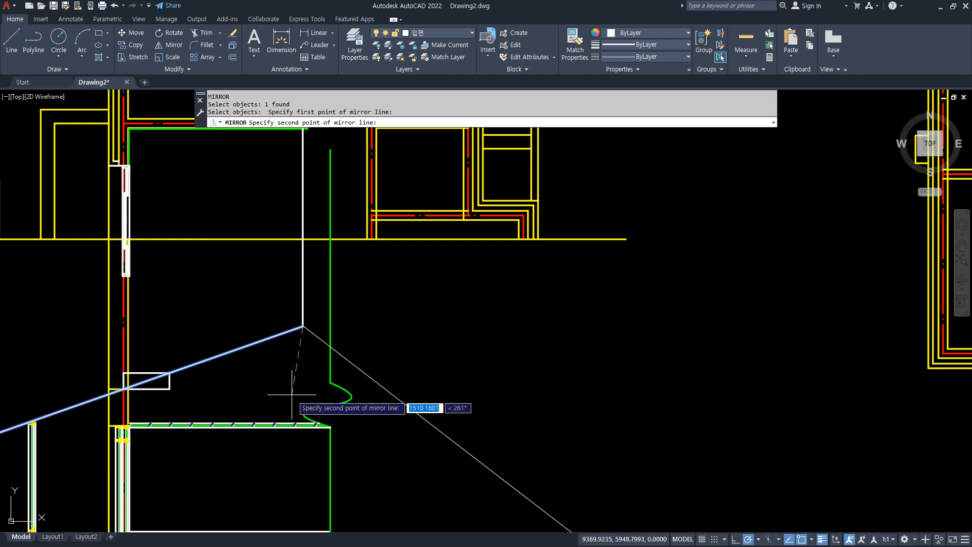
pyautogui.click(301, 398)
pyautogui.press('Return')
pyautogui.press('Escape')
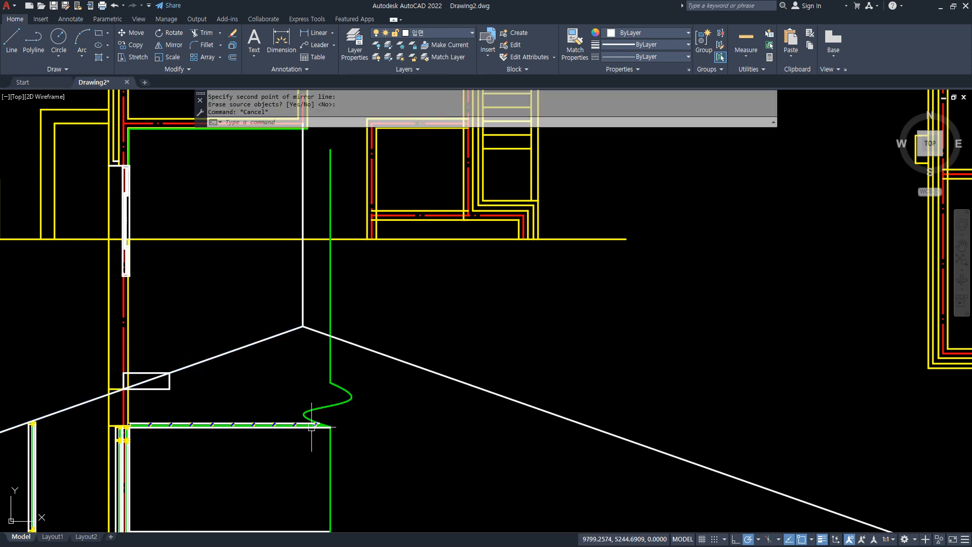
# Draw a vertical line from the plan's stair-side outer wall line, where it meets the section cut line, down past the roof slope.
pyautogui.write('l')
pyautogui.press('Return')
pyautogui.click(538, 239)
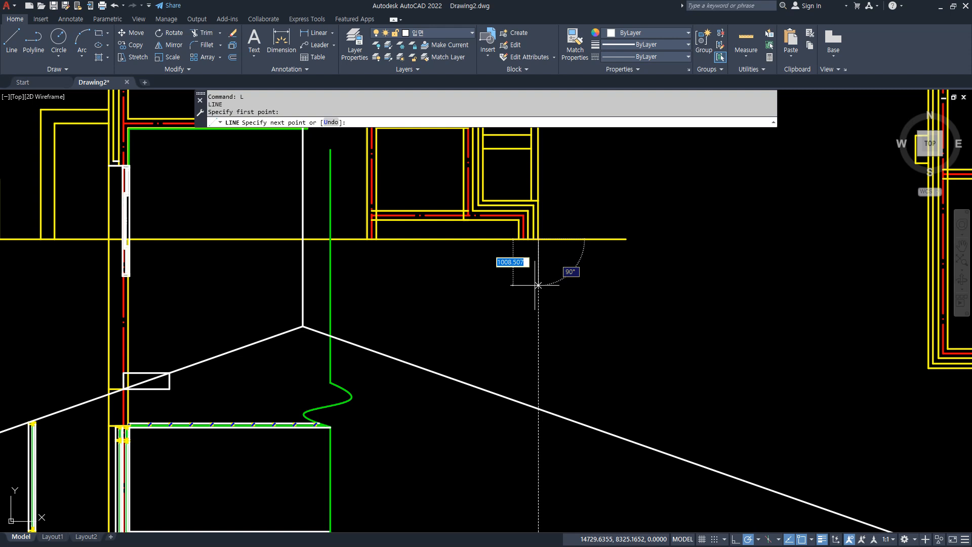
pyautogui.click(538, 501)
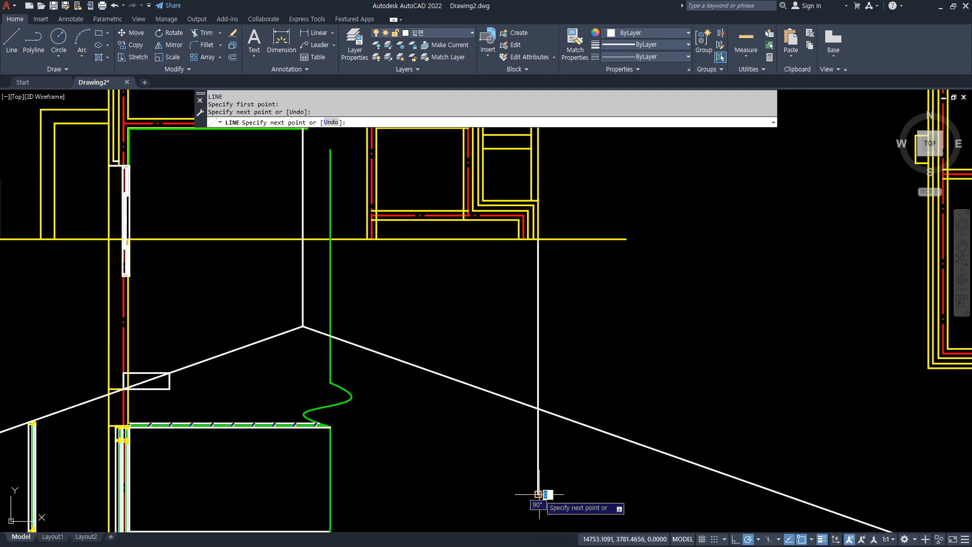
pyautogui.press('Return')
pyautogui.scroll(4, 348, 443)
pyautogui.scroll(10, 253, 370)
# Draw a horizontal line from the end of the section's ceiling outward past the mirrored roof slope.
pyautogui.press('Return')
pyautogui.click(254, 371)
pyautogui.scroll(8, 573, 386)
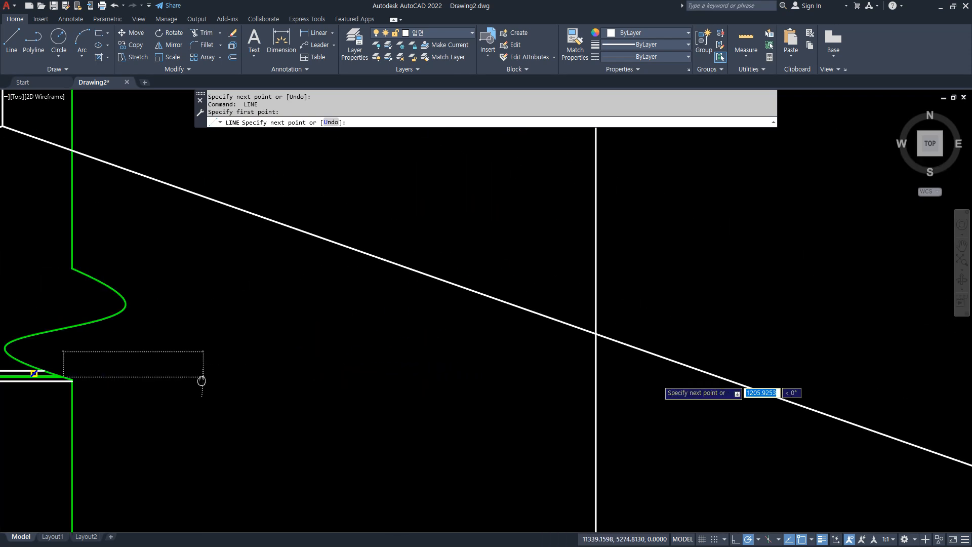
pyautogui.click(764, 389)
pyautogui.press('Return')
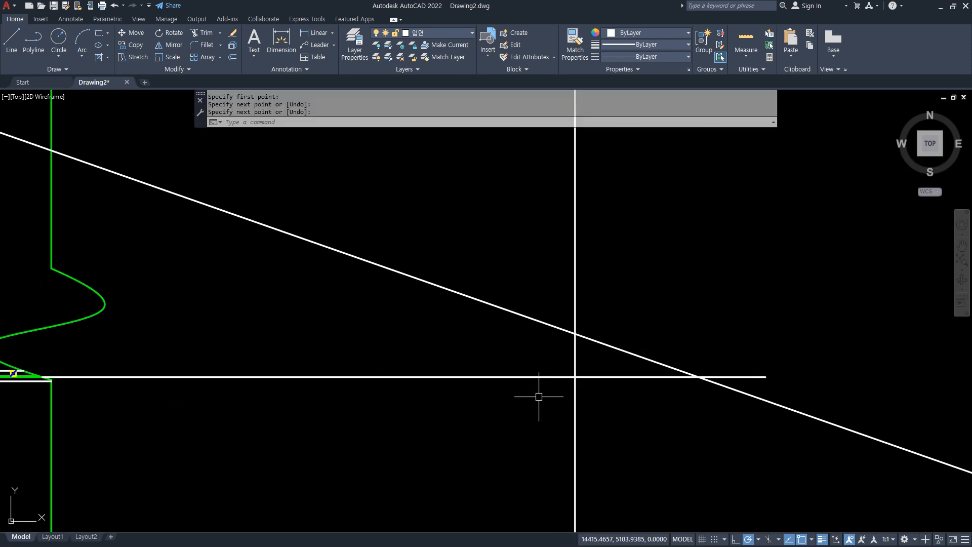
# Offset the vertical outer wall line 600 outward to mark the eave end.
pyautogui.write('o')
pyautogui.press('Return')
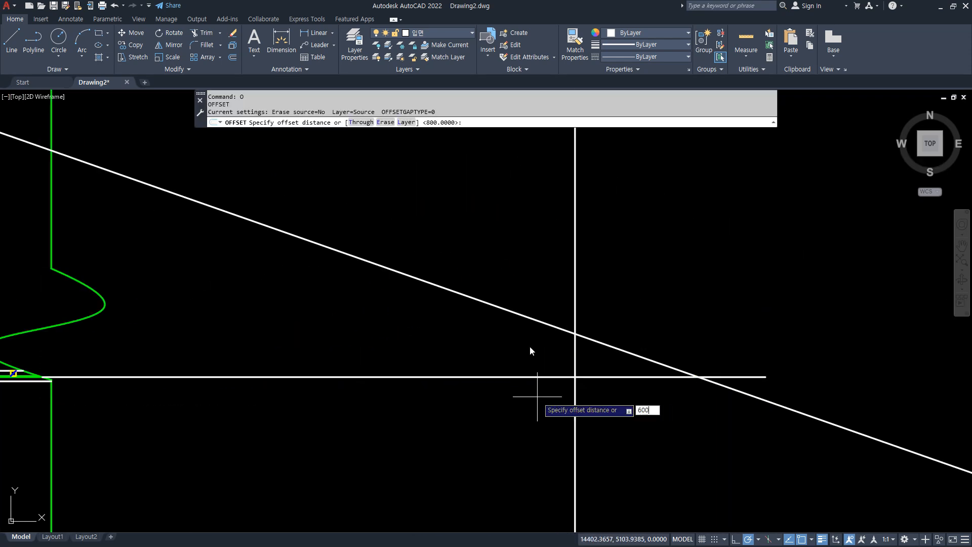
pyautogui.write('600')
pyautogui.press('Return')
pyautogui.scroll(2, 560, 395)
pyautogui.click(588, 374)
pyautogui.click(636, 347)
pyautogui.scroll(2, 643, 354)
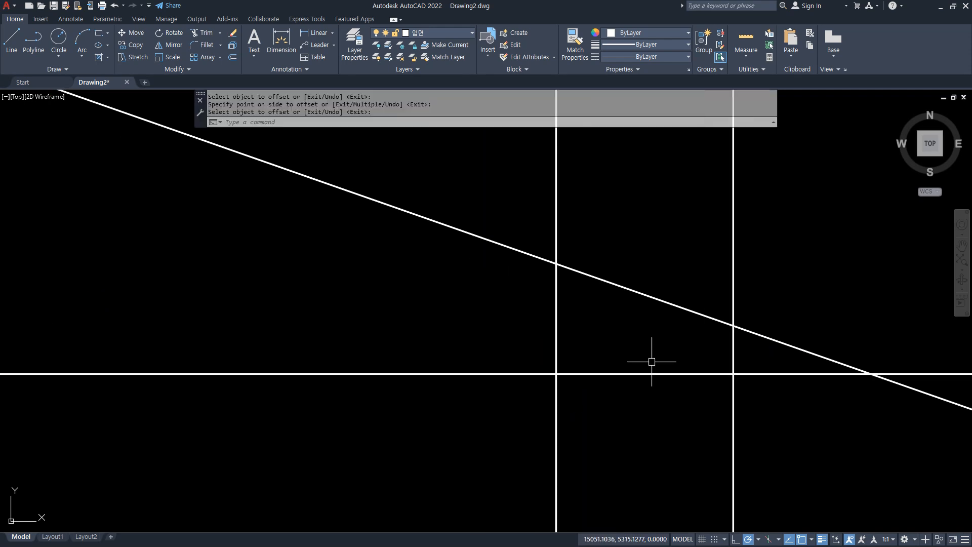
pyautogui.press('Return')
# Draw the eave drop from the offset line's slope intersection: 250 down, 150 inward, then up to the roof slope line.
pyautogui.write('L')
pyautogui.press('Return')
pyautogui.click(733, 325)
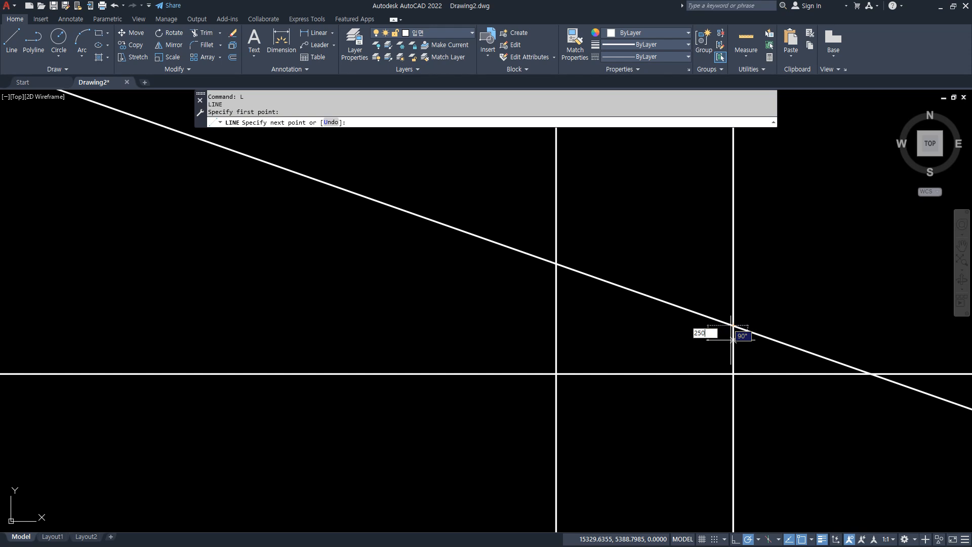
pyautogui.write('250')
pyautogui.press('Return')
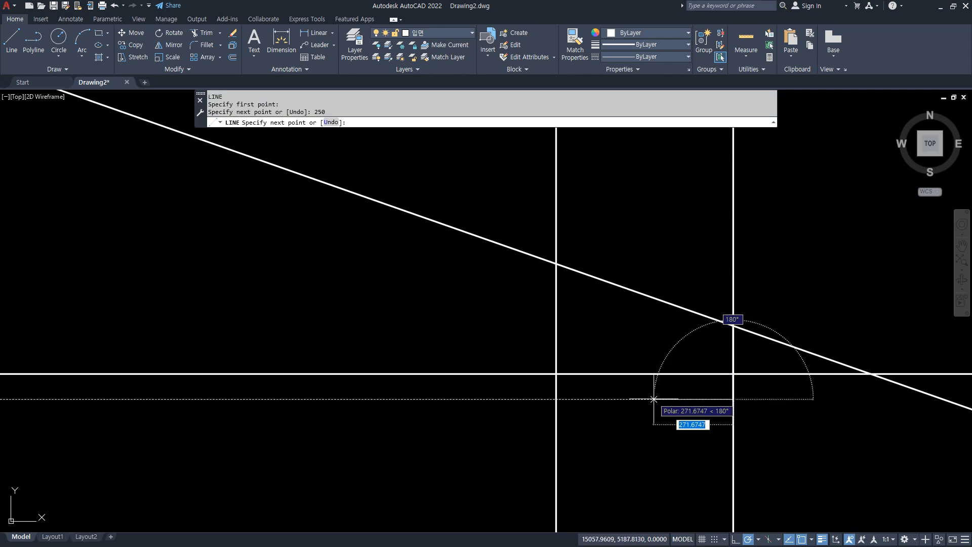
pyautogui.write('150')
pyautogui.press('Return')
# Offset the mirrored roof slope line 150 downward for the slab thickness.
pyautogui.press('Return')
pyautogui.write('o')
pyautogui.press('Return')
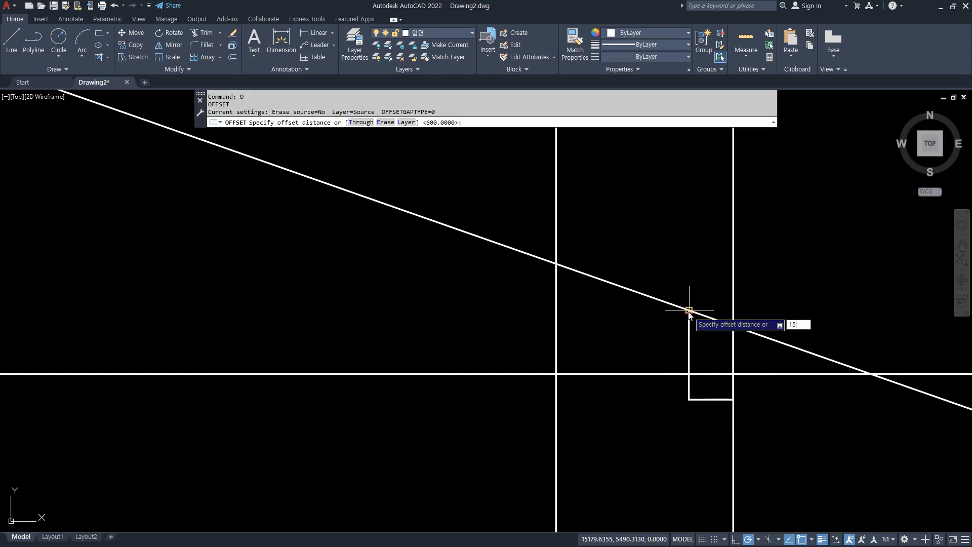
pyautogui.press('Return')
pyautogui.click(679, 306)
pyautogui.click(660, 335)
# Fillet the roof slope lines with the eave drop's inner and outer lines, and erase the leftover vertical line.
pyautogui.press('Return')
pyautogui.write('f')
pyautogui.press('Return')
pyautogui.click(689, 363)
pyautogui.click(673, 348)
pyautogui.press('Return')
pyautogui.click(734, 340)
pyautogui.click(705, 316)
pyautogui.click(734, 291)
pyautogui.write('e')
pyautogui.press('Return')
pyautogui.scroll(-9, 565, 319)
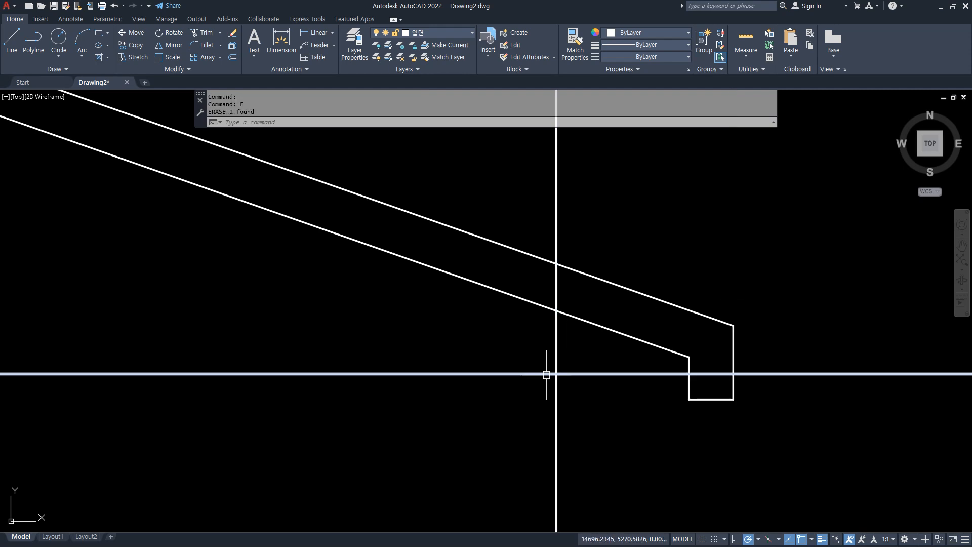
pyautogui.scroll(2, 284, 340)
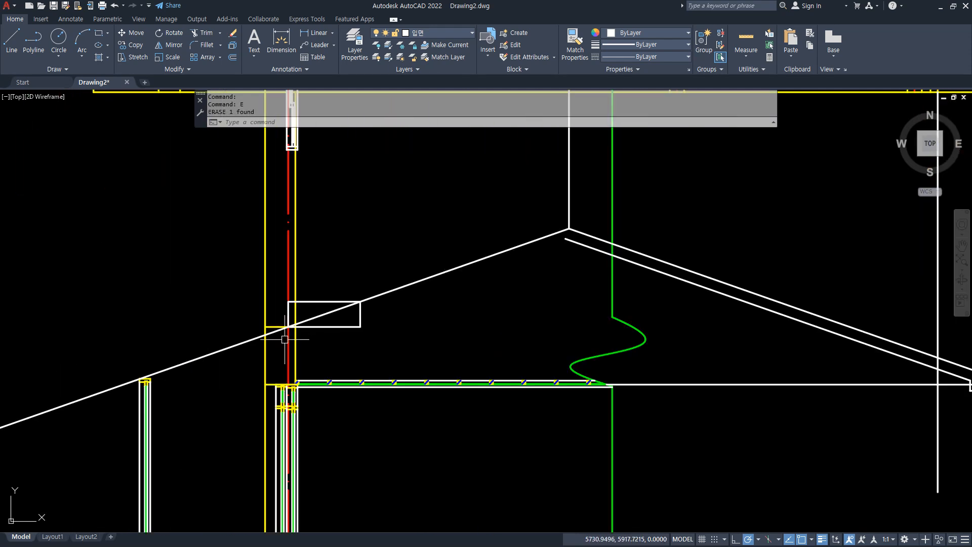
pyautogui.moveTo(276, 371); pyautogui.dragTo(297, 251)
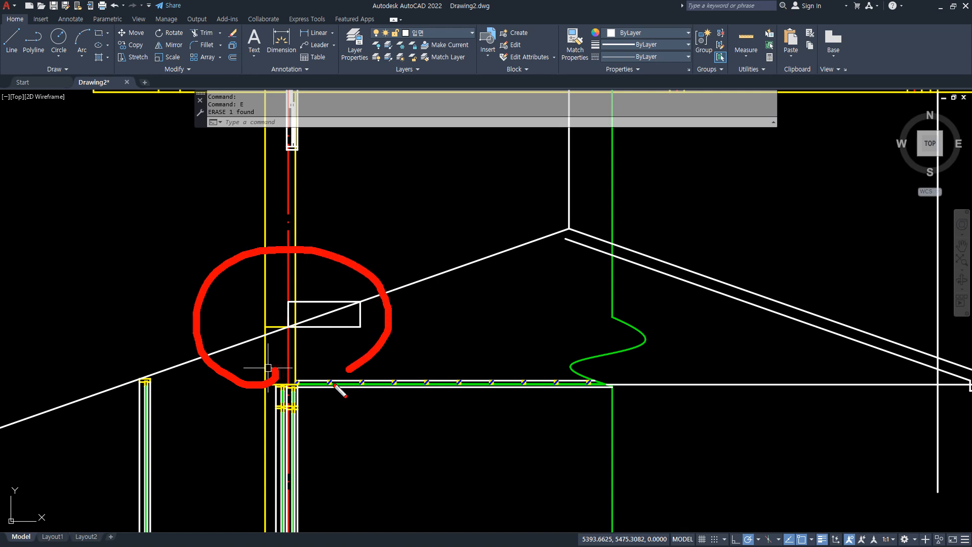
pyautogui.moveTo(324, 382); pyautogui.dragTo(173, 382)
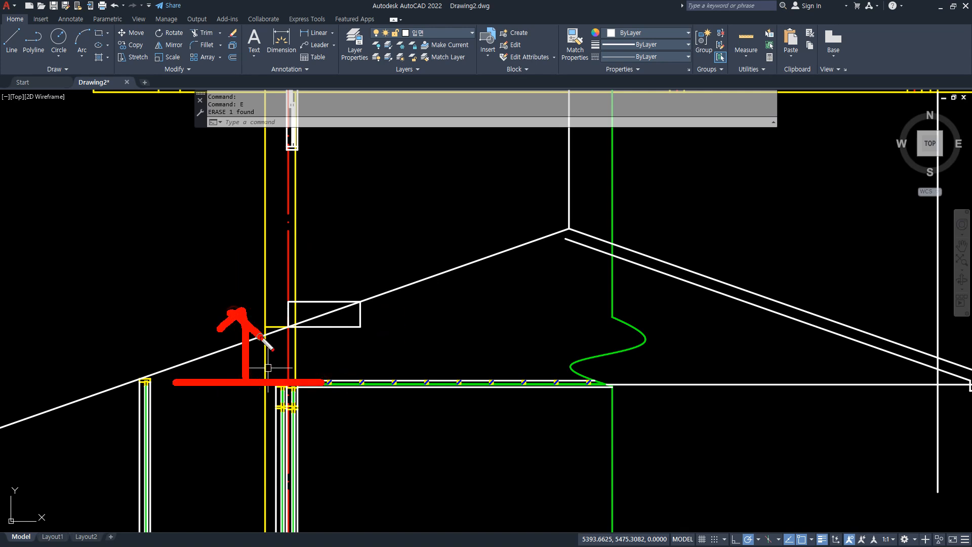
# Offset the section's wall centerline 600 outward to mark the wall-side eave end.
pyautogui.scroll(6, 272, 336)
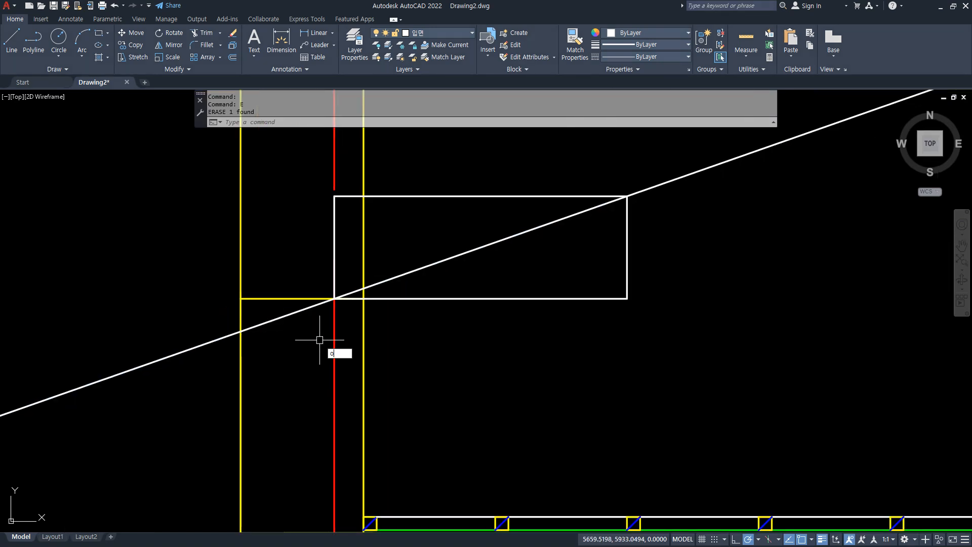
pyautogui.press('Return')
pyautogui.press('Return')
pyautogui.click(334, 336)
pyautogui.click(223, 378)
# Draw the wall-side eave drop from the offset centerline's slope intersection: 250 down, 150 toward the wall, then up to the slope line.
pyautogui.press('Return')
pyautogui.write('l')
pyautogui.press('Return')
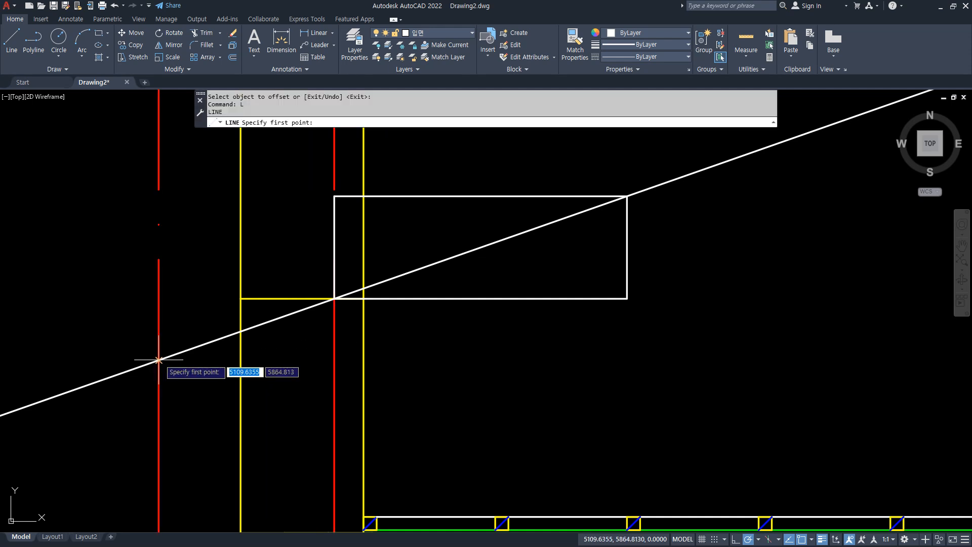
pyautogui.click(159, 360)
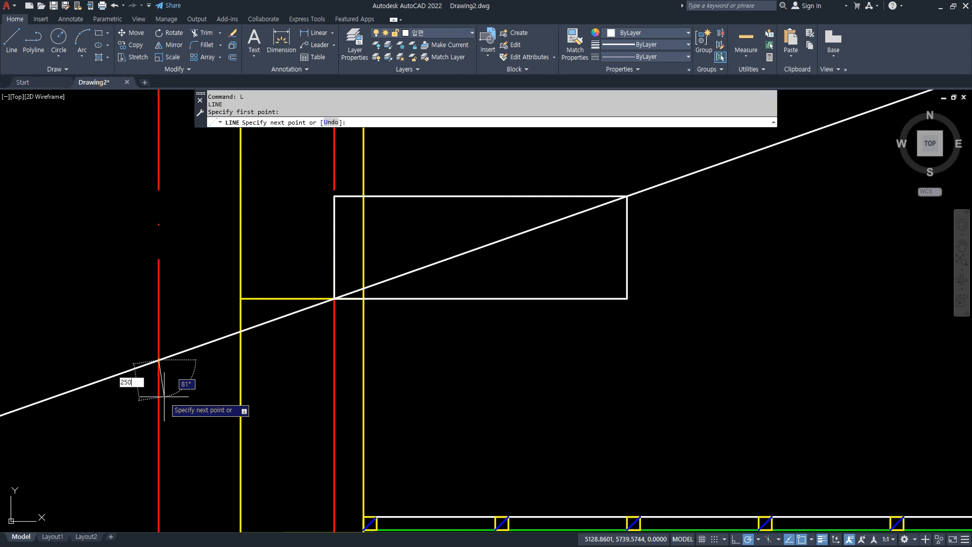
pyautogui.press('Return')
pyautogui.hotkey('ctrl', 'z')
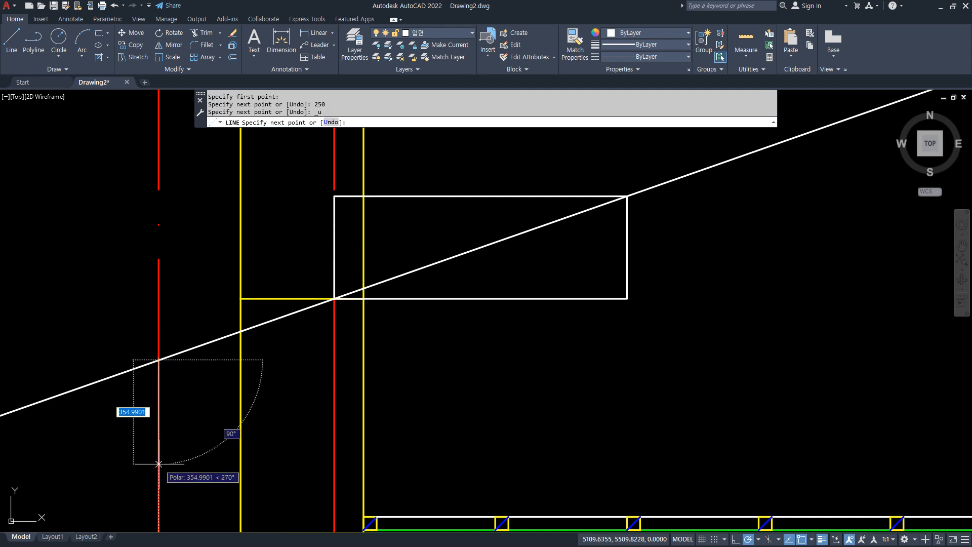
pyautogui.write('250')
pyautogui.press('Return')
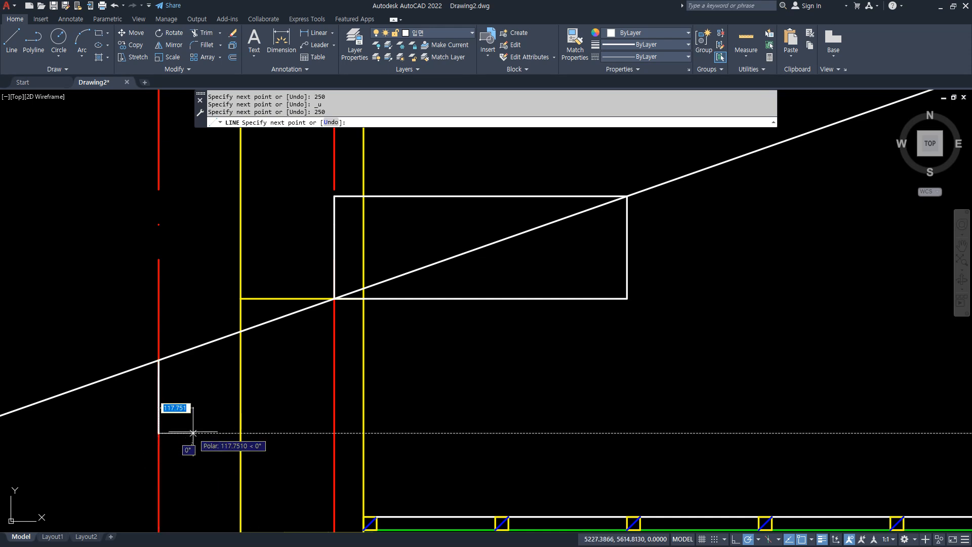
pyautogui.write('150')
pyautogui.press('Return')
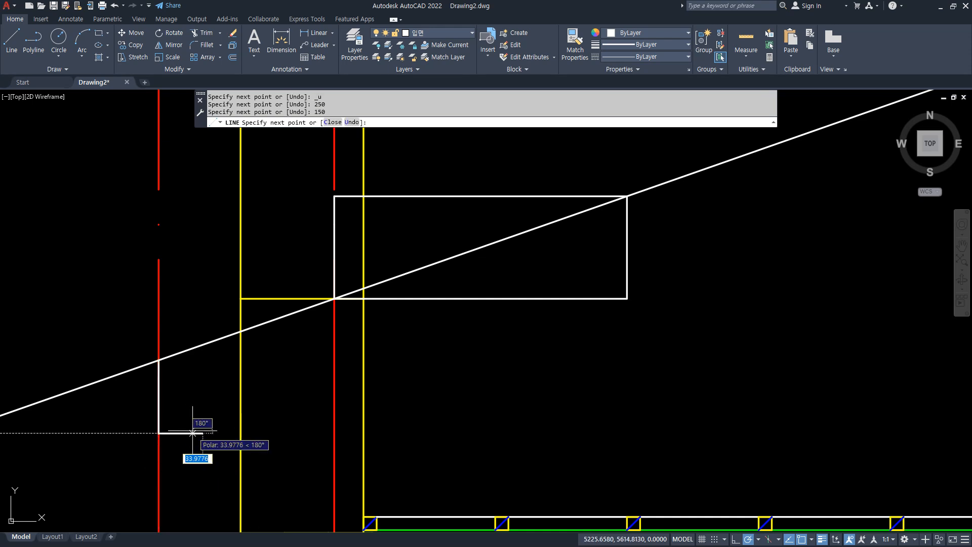
pyautogui.click(201, 348)
pyautogui.press('Return')
# Offset the wall-side roof slope line 150 downward for the slab thickness.
pyautogui.write('o')
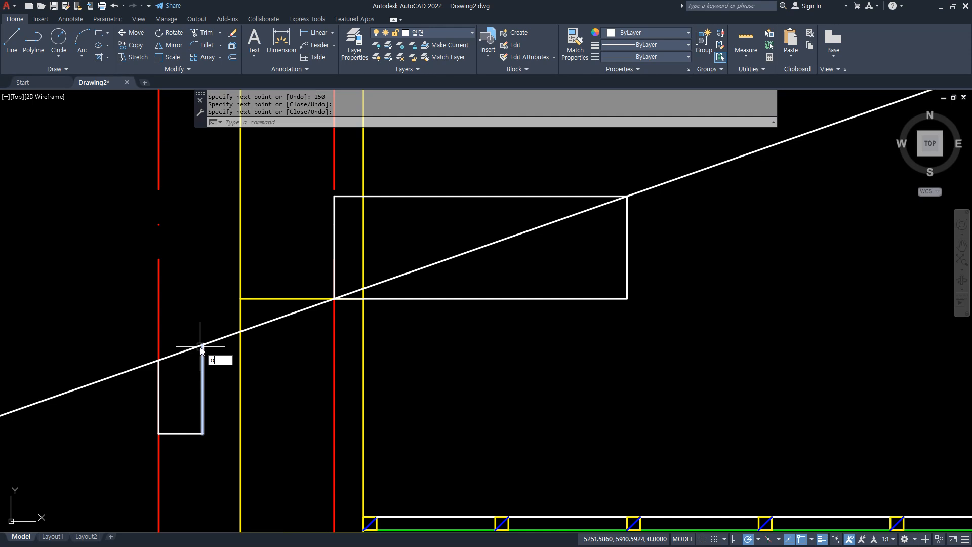
pyautogui.press('Return')
pyautogui.write('150')
pyautogui.press('Return')
pyautogui.click(202, 344)
pyautogui.click(191, 380)
pyautogui.press('Return')
pyautogui.write('f')
pyautogui.press('Return')
pyautogui.click(232, 381)
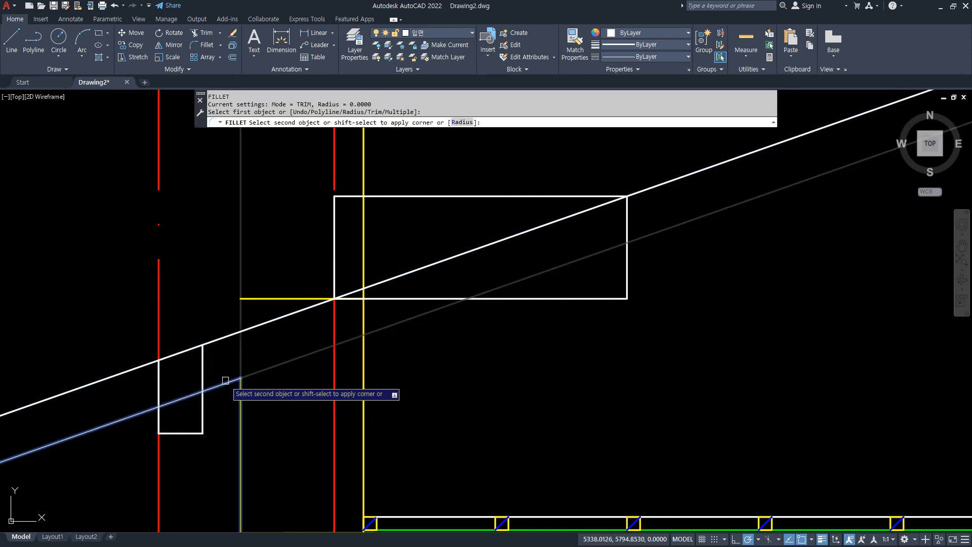
pyautogui.press('Escape')
# Trim the lower roof slope line where it passes through the wall.
pyautogui.write('tr')
pyautogui.press('Return')
pyautogui.click(274, 366)
pyautogui.press('Return')
# Fillet the lower slope segment with the outer wall line and the eave's inner line, and the upper slope line with the eave's outer line.
pyautogui.write('f')
pyautogui.press('Return')
pyautogui.click(240, 398)
pyautogui.click(217, 385)
pyautogui.press('Return')
pyautogui.click(211, 388)
pyautogui.click(203, 401)
pyautogui.press('Return')
pyautogui.click(173, 358)
pyautogui.click(163, 354)
# Erase the offset centerline at the wall-side eave end.
pyautogui.click(170, 326)
pyautogui.click(127, 336)
pyautogui.write('e')
pyautogui.press('Return')
# Match the wall-side eave and roof slope lines to the properties of the yellow outer wall line.
pyautogui.write('ma')
pyautogui.press('Return')
pyautogui.click(240, 403)
pyautogui.click(211, 445)
pyautogui.click(93, 306)
pyautogui.click(401, 323)
pyautogui.press('Return')
# Fillet the inner wall line with the lower roof slope line at radius 0.
pyautogui.write('f')
pyautogui.press('Return')
pyautogui.click(382, 328)
pyautogui.click(366, 356)
pyautogui.scroll(-4, 366, 355)
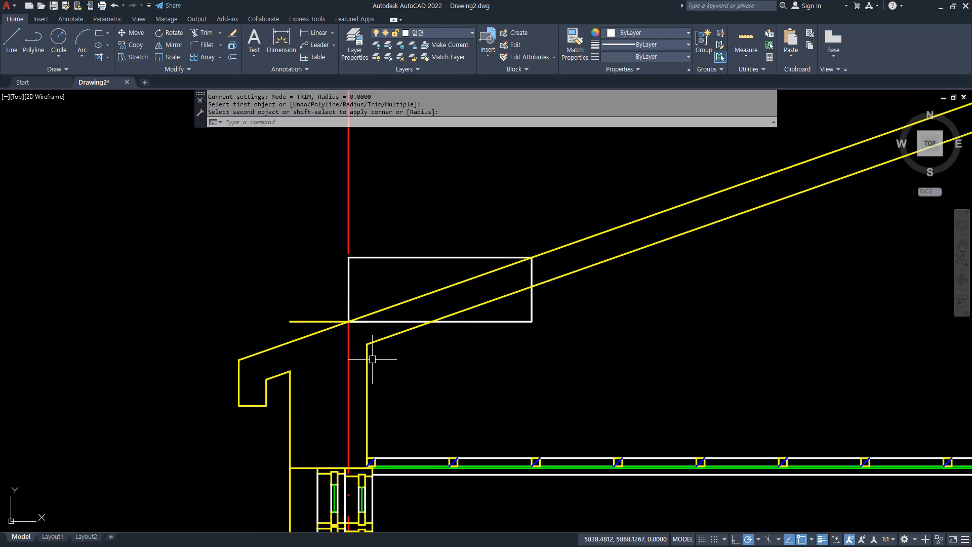
pyautogui.scroll(2, 336, 368)
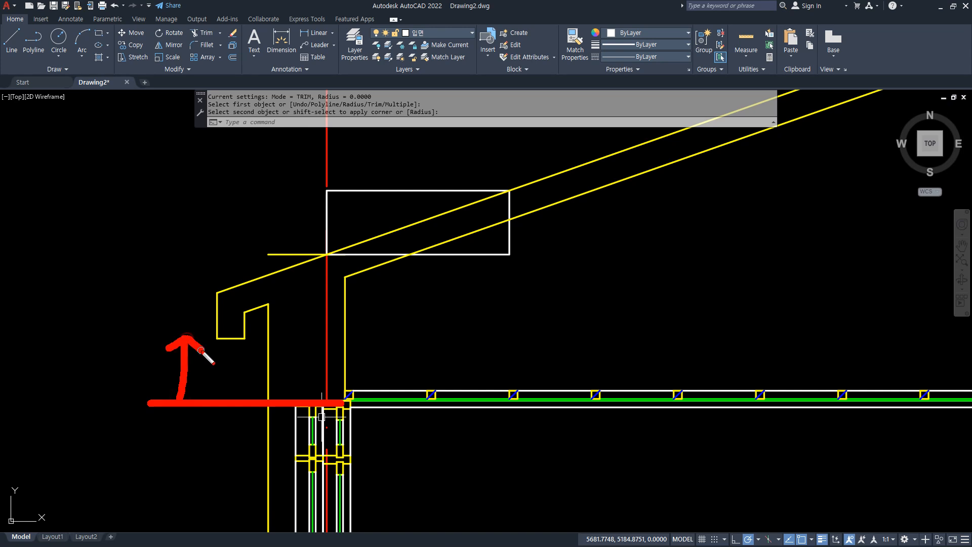
pyautogui.press('Escape')
pyautogui.scroll(-4, 602, 341)
pyautogui.moveTo(765, 325); pyautogui.dragTo(265, 325, button='middle')
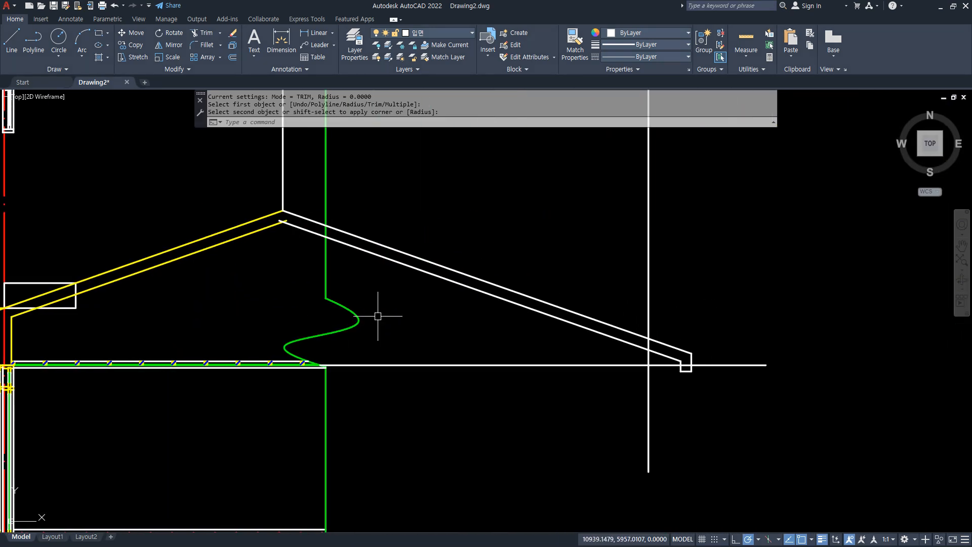
pyautogui.press('Escape')
pyautogui.scroll(-5, 405, 274)
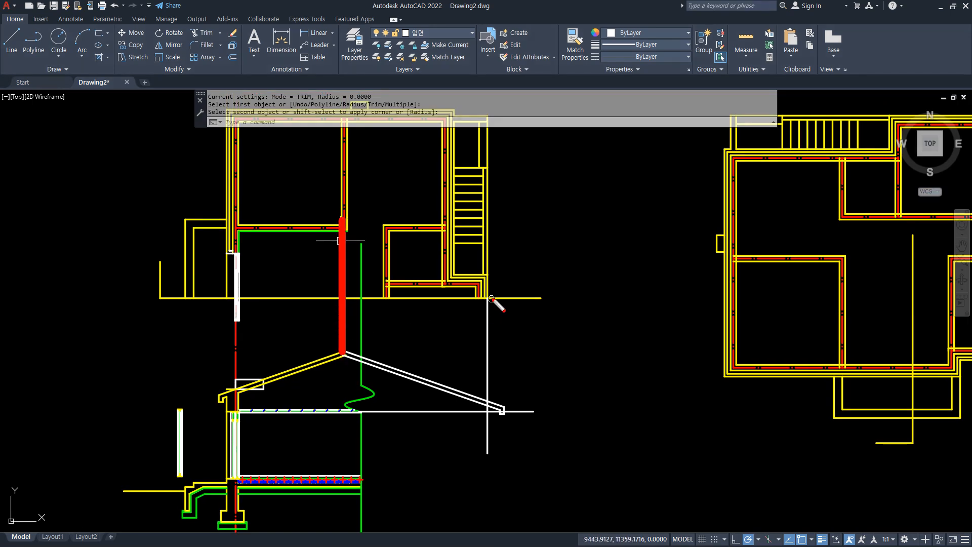
pyautogui.press('Escape')
pyautogui.scroll(3, 498, 436)
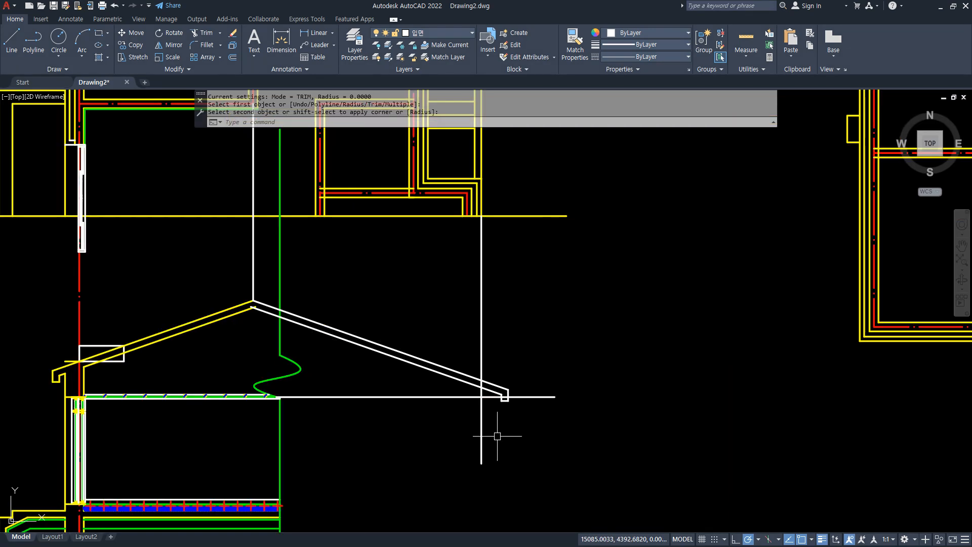
# Draw a vertical line from the end of the plan's stair-side wall centerline down through the mirrored roof slope.
pyautogui.scroll(-2, 447, 334)
pyautogui.moveTo(441, 352); pyautogui.dragTo(429, 435, button='middle')
pyautogui.scroll(1, 426, 208)
pyautogui.scroll(2, 426, 208)
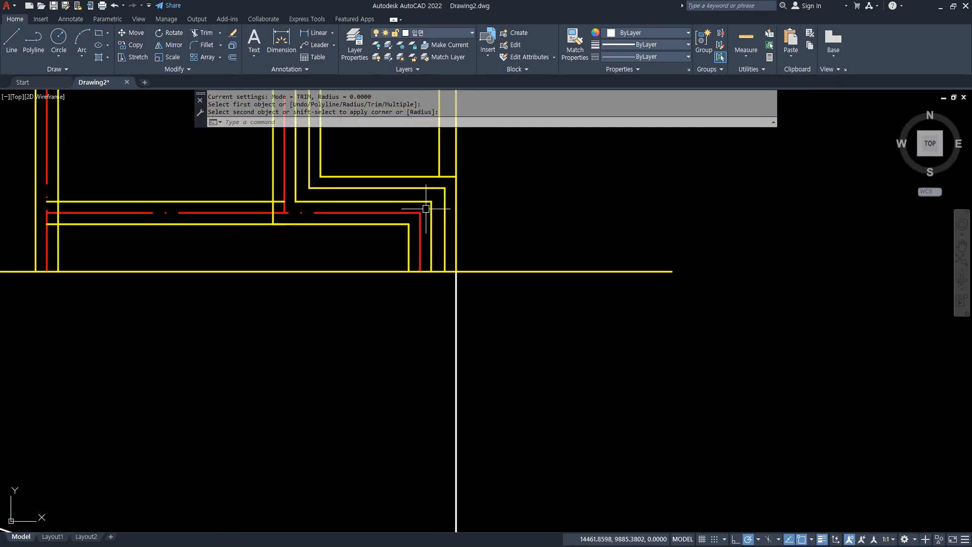
pyautogui.write('l')
pyautogui.press('space')
pyautogui.click(420, 271)
pyautogui.scroll(-4, 426, 339)
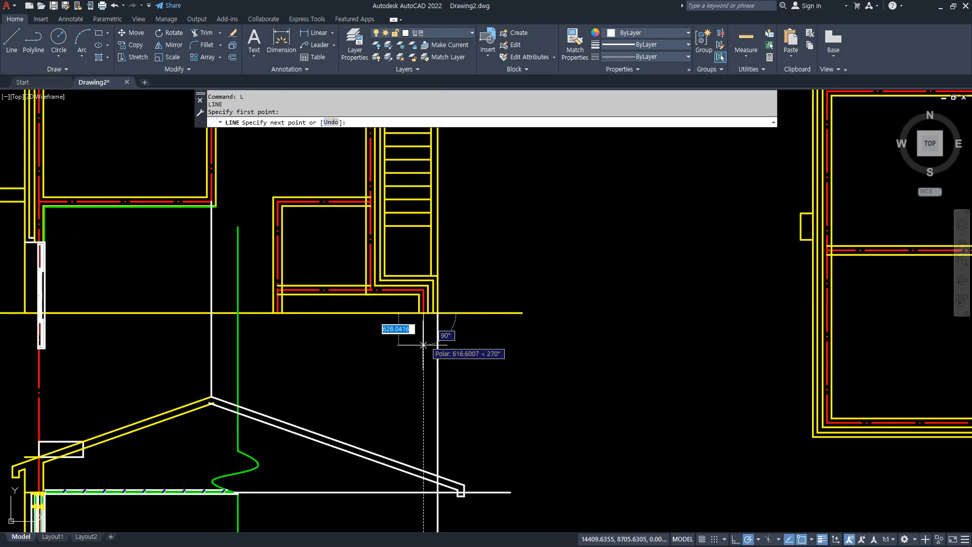
pyautogui.moveTo(414, 395); pyautogui.dragTo(417, 329, button='middle')
pyautogui.click(434, 471)
pyautogui.press('space')
# Offset the new vertical centerline 600 outward to mark the corrected eave end.
pyautogui.scroll(6, 456, 430)
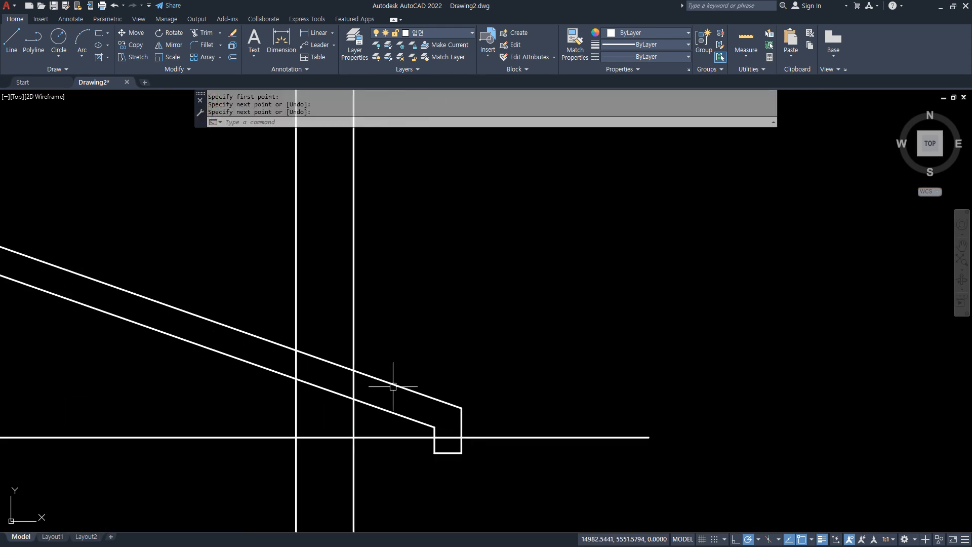
pyautogui.write('o')
pyautogui.press('space')
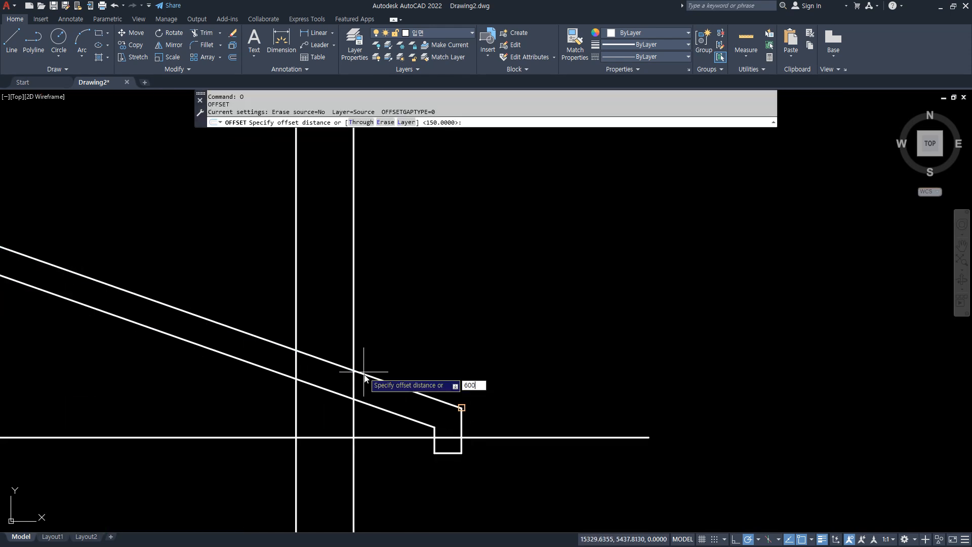
pyautogui.press('space')
pyautogui.click(297, 356)
pyautogui.click(462, 316)
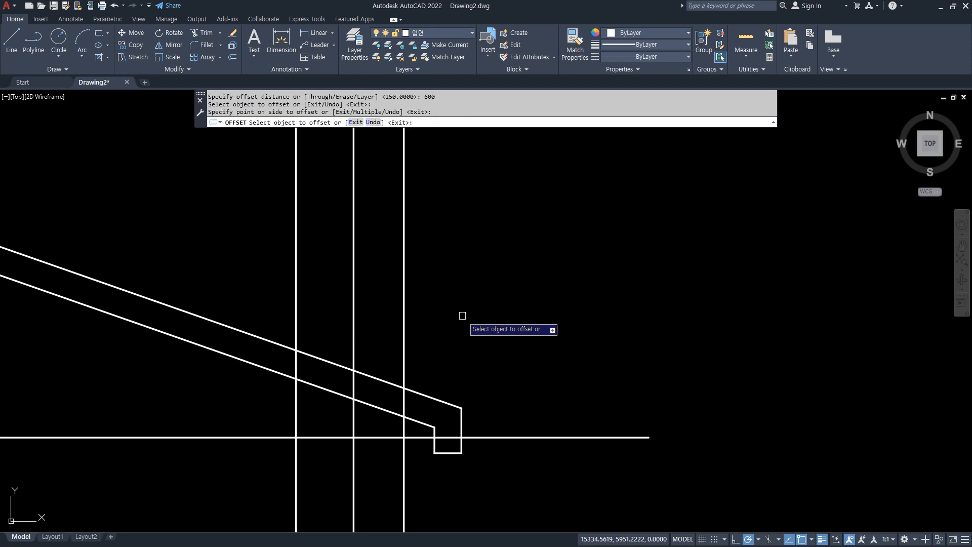
pyautogui.press('space')
# Move the three eave drop lines from their outer upper corner to where the offset line crosses the upper roof slope line.
pyautogui.click(424, 363)
pyautogui.click(509, 489)
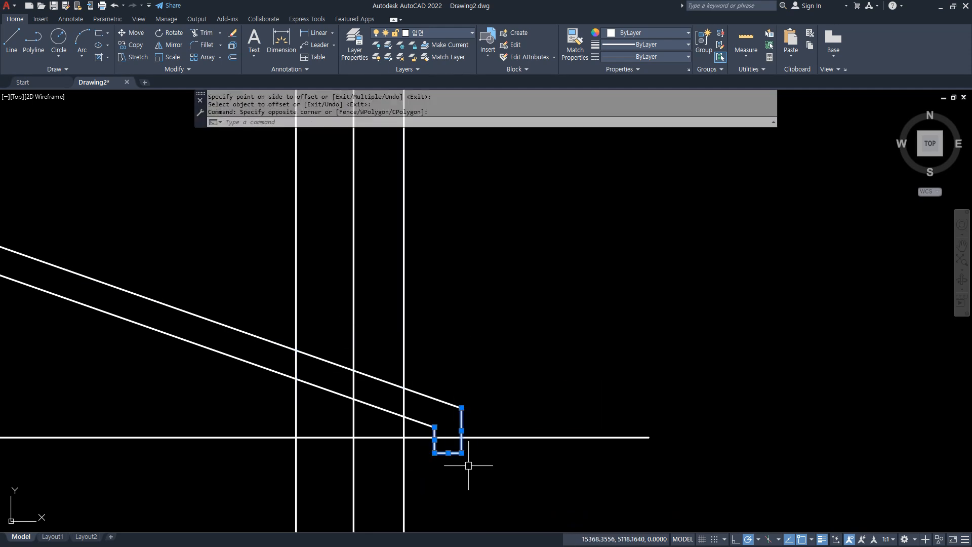
pyautogui.write('m')
pyautogui.press('space')
pyautogui.scroll(2, 453, 409)
pyautogui.click(461, 407)
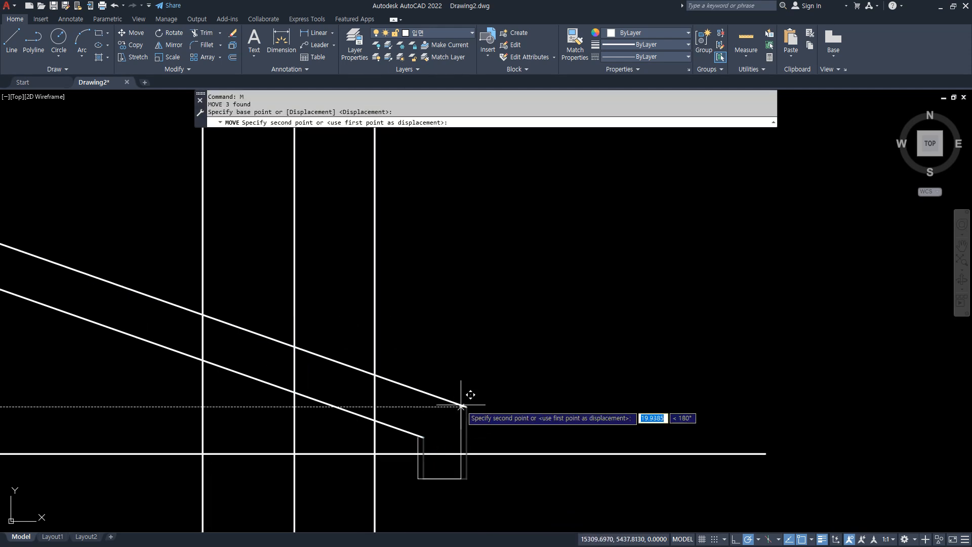
pyautogui.click(375, 375)
pyautogui.press('space')
pyautogui.write('f')
pyautogui.press('space')
pyautogui.click(335, 415)
pyautogui.press('Escape')
# Fillet the lower slope line with the moved eave's inner line, and the upper slope line with the offset vertical line.
pyautogui.write('f')
pyautogui.press('space')
pyautogui.click(332, 420)
pyautogui.click(317, 400)
pyautogui.press('space')
pyautogui.click(374, 387)
pyautogui.click(357, 369)
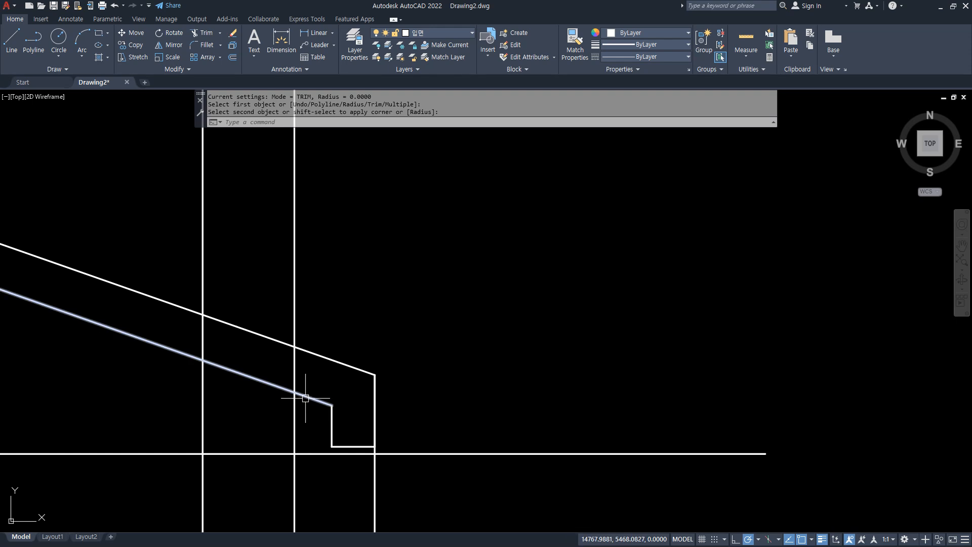
# Trim the lower roof slope line between the wall centerline and the outer wall line.
pyautogui.write('tr')
pyautogui.press('space')
pyautogui.click(280, 391)
pyautogui.press('space')
# Fillet the short lower slope segment at the right eave with the outer wall line to form a sharp corner.
pyautogui.write('f')
pyautogui.press('space')
pyautogui.click(313, 399)
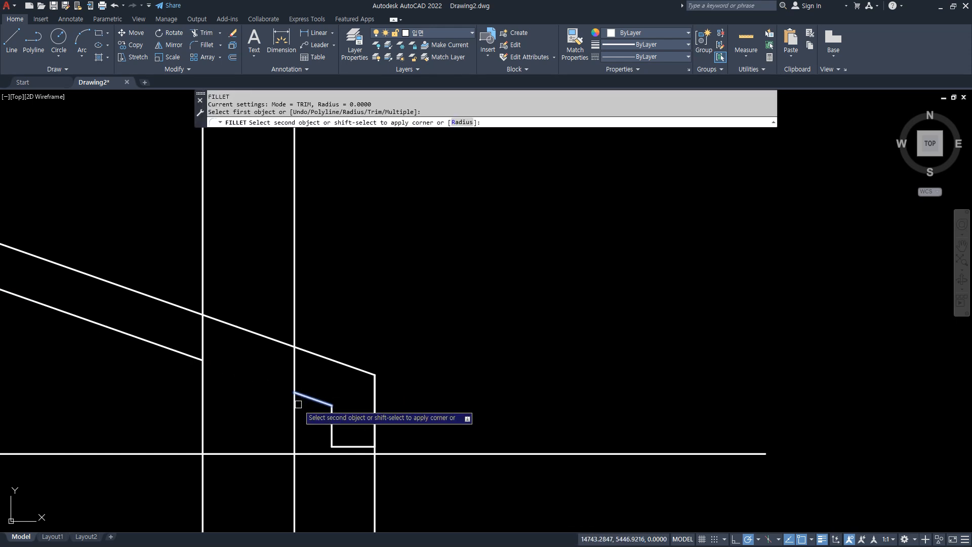
pyautogui.click(297, 405)
pyautogui.scroll(-3, 249, 424)
pyautogui.scroll(2, 253, 312)
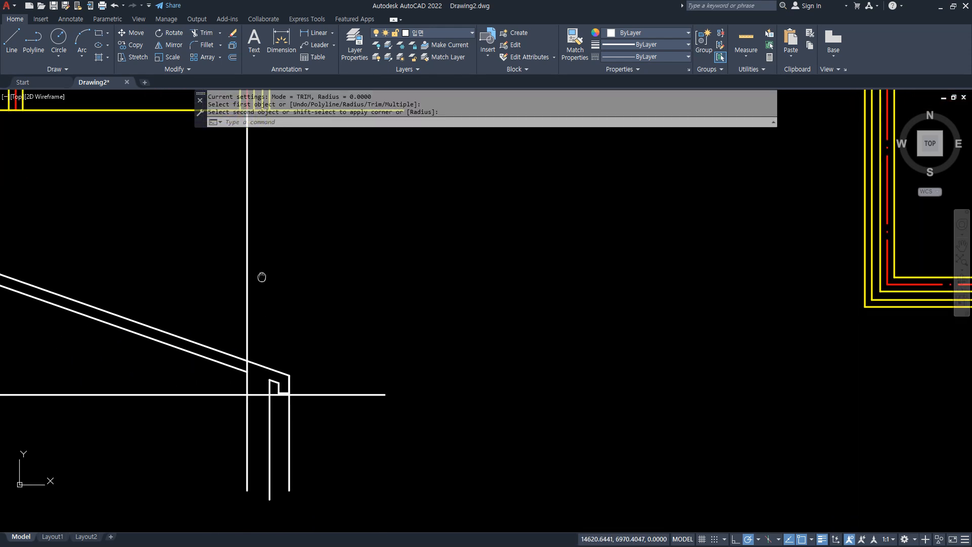
# Offset the right wall centerline 100 inward and fillet the offset line with the lower roof slope line.
pyautogui.write('o')
pyautogui.press('space')
pyautogui.write('100')
pyautogui.press('space')
pyautogui.click(242, 405)
pyautogui.click(227, 380)
pyautogui.press('space')
pyautogui.write('f')
# Erase the leftover vertical line below the right eave's drop.
pyautogui.press('space')
pyautogui.click(233, 368)
pyautogui.click(226, 356)
pyautogui.scroll(4, 313, 415)
pyautogui.click(316, 421)
pyautogui.click(298, 426)
pyautogui.press('space')
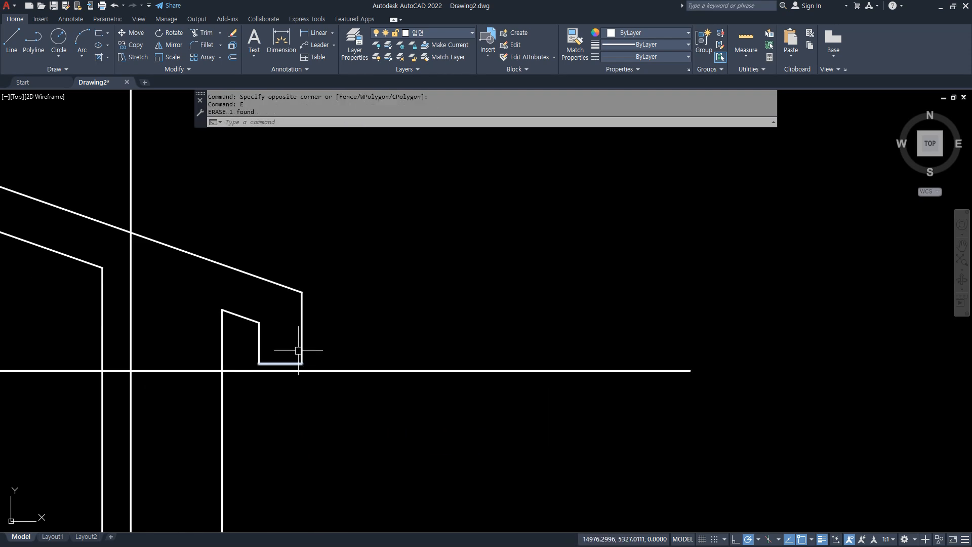
pyautogui.moveTo(304, 409); pyautogui.dragTo(504, 427, button='middle')
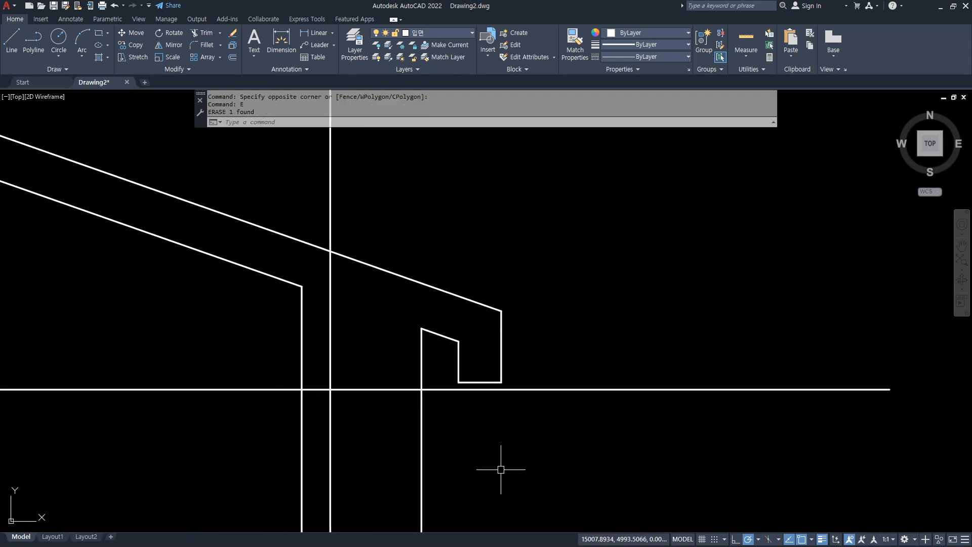
pyautogui.scroll(-5, 501, 470)
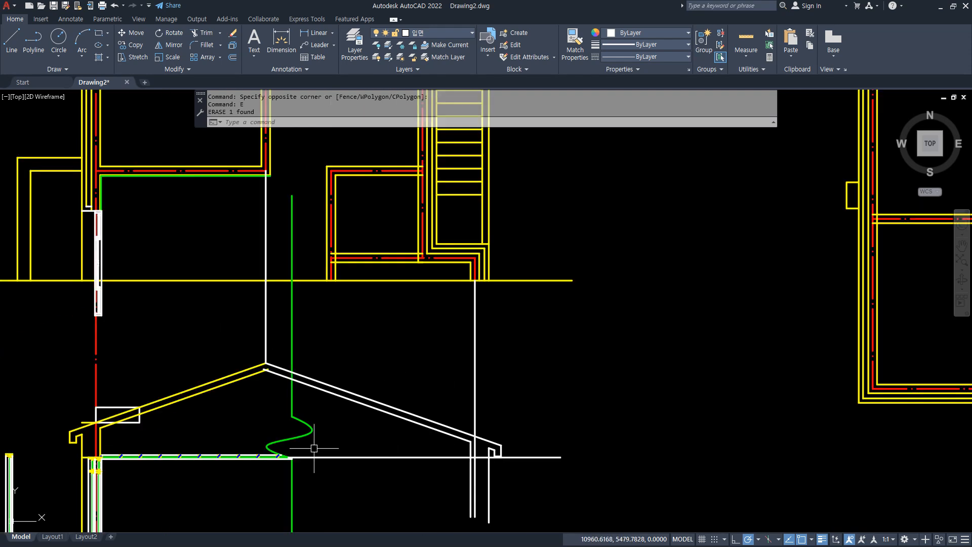
pyautogui.moveTo(314, 448); pyautogui.dragTo(422, 396, button='middle')
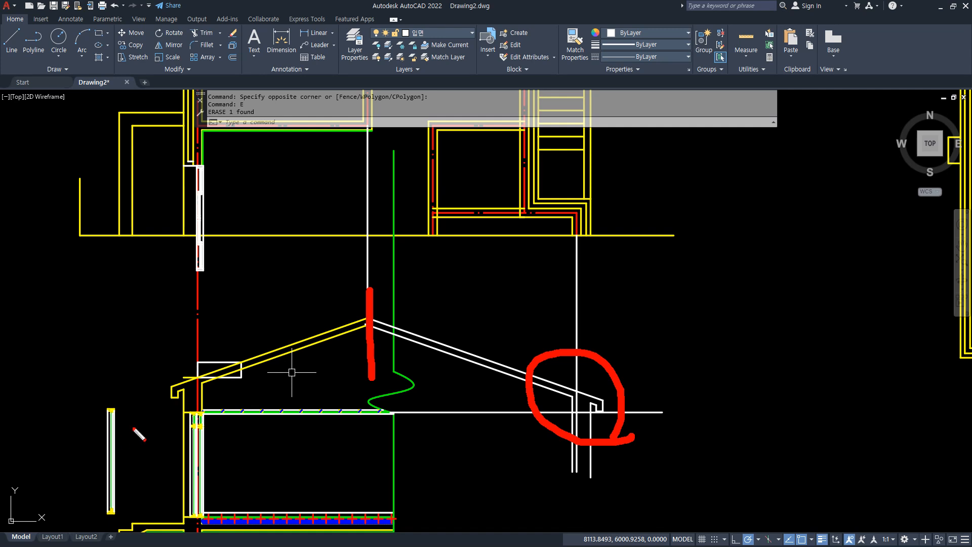
pyautogui.moveTo(521, 402)
pyautogui.mouseDown()
pyautogui.moveTo(582, 340)
pyautogui.moveTo(636, 412)
pyautogui.mouseUp()
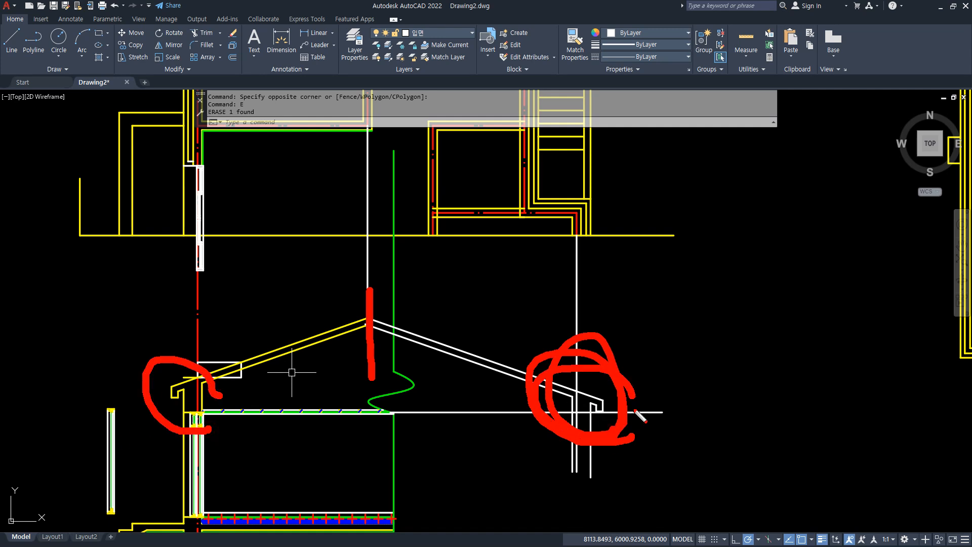
pyautogui.press('Escape')
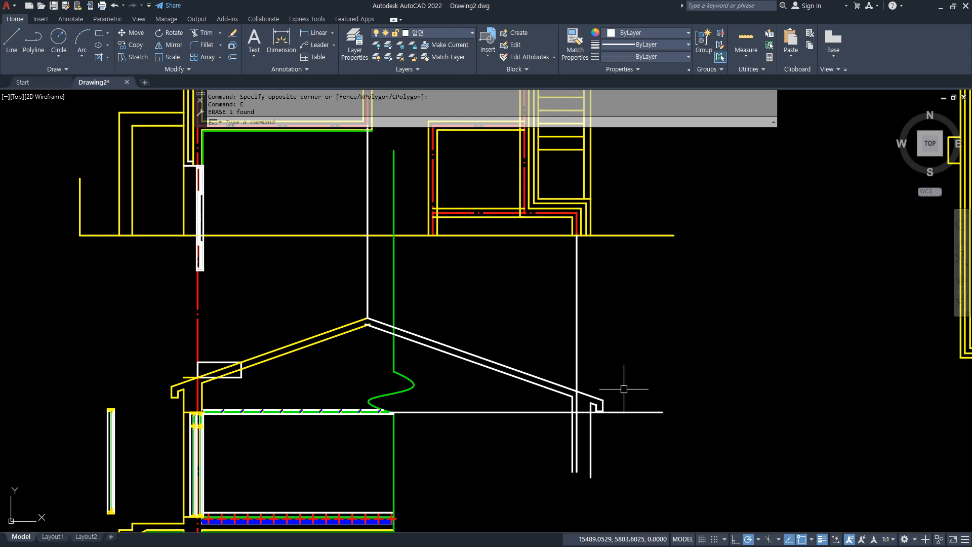
pyautogui.scroll(-3, 624, 389)
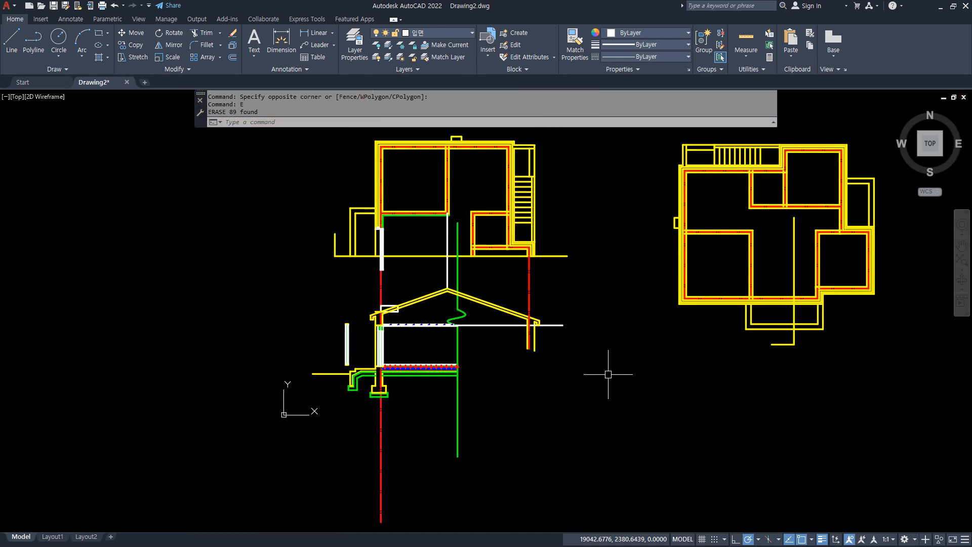
# Copy the complete floor plan and section drawing horizontally about 16992 to the left of the original.
pyautogui.moveTo(424, 357); pyautogui.dragTo(449, 368, button='middle')
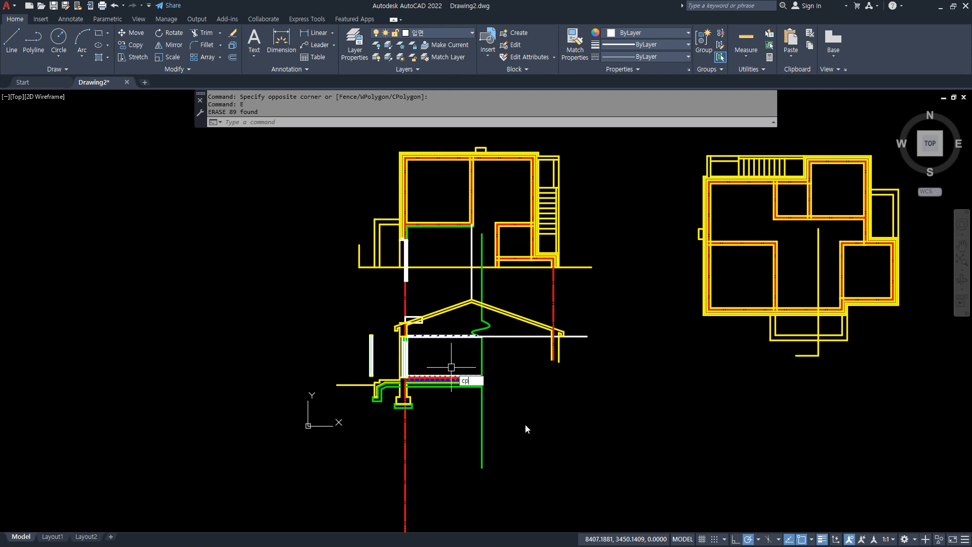
pyautogui.write('cp')
pyautogui.press('Return')
pyautogui.click(622, 447)
pyautogui.click(299, 138)
pyautogui.press('Return')
pyautogui.click(597, 341)
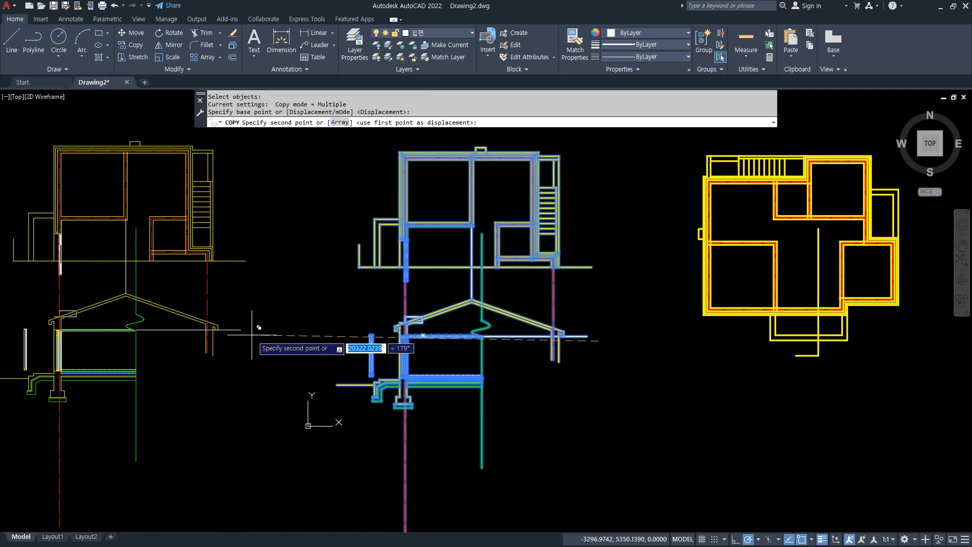
pyautogui.click(309, 341)
pyautogui.press('Return')
pyautogui.scroll(2, 355, 317)
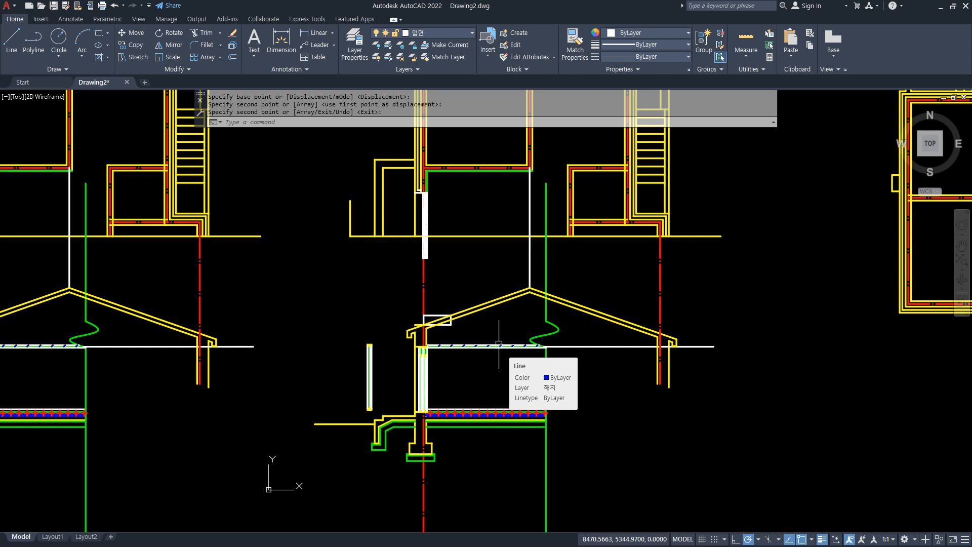
# In the copied section, draw a horizontal line about 12030 long from the outer end of the left eave's short level line past the right eave.
pyautogui.scroll(-2, 276, 347)
pyautogui.moveTo(276, 347); pyautogui.dragTo(418, 354, button='middle')
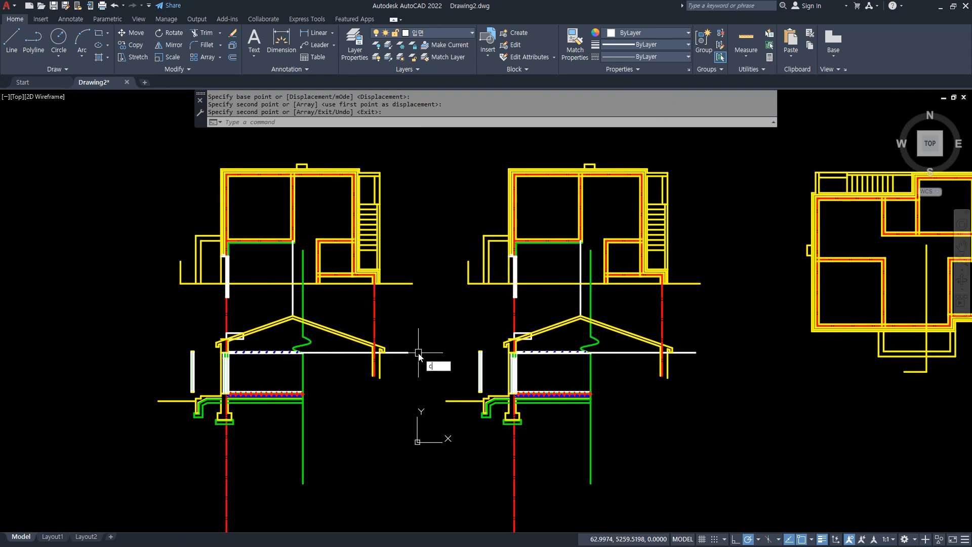
pyautogui.press('Escape')
pyautogui.scroll(6, 245, 343)
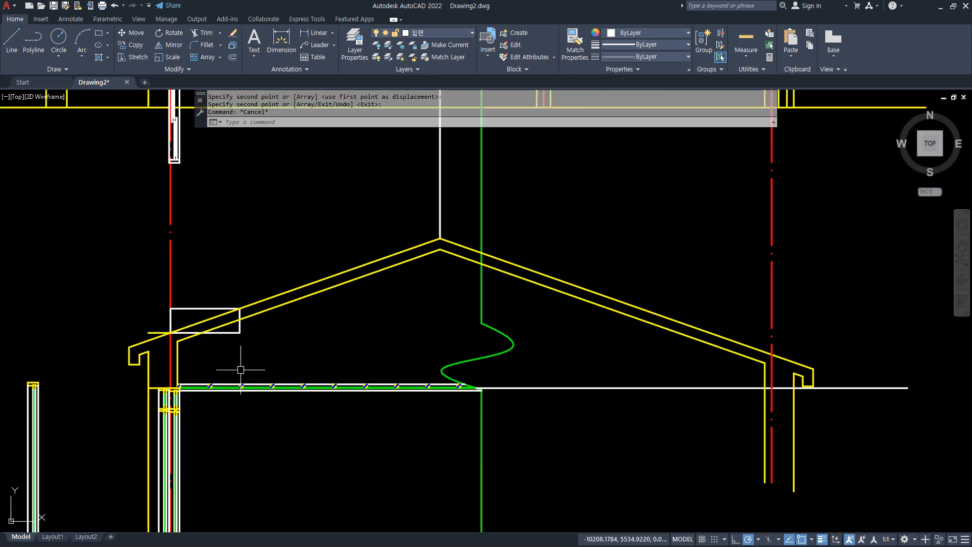
pyautogui.scroll(2, 164, 325)
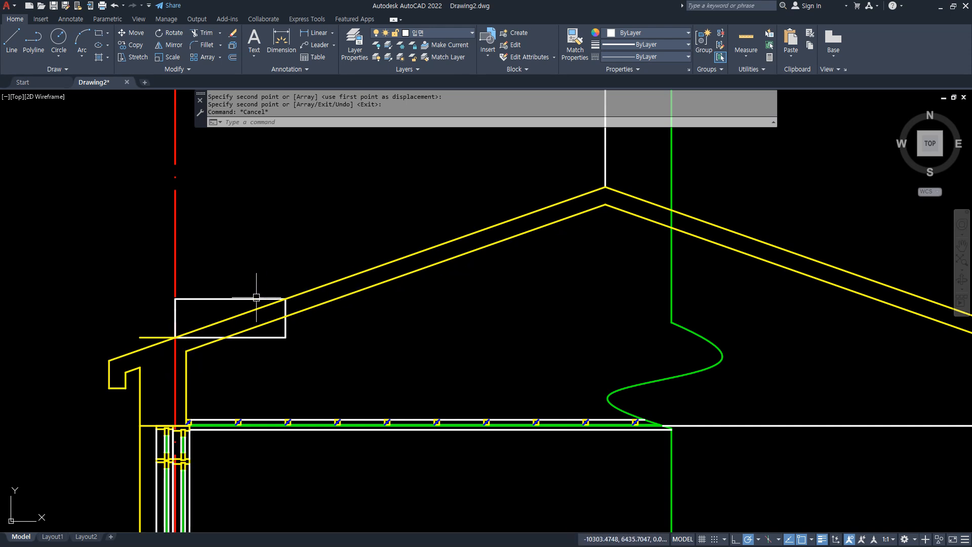
pyautogui.moveTo(253, 354); pyautogui.dragTo(162, 312, button='middle')
pyautogui.write('l')
pyautogui.press('Return')
pyautogui.click(140, 337)
pyautogui.scroll(-2, 735, 299)
pyautogui.moveTo(734, 299); pyautogui.dragTo(365, 291, button='middle')
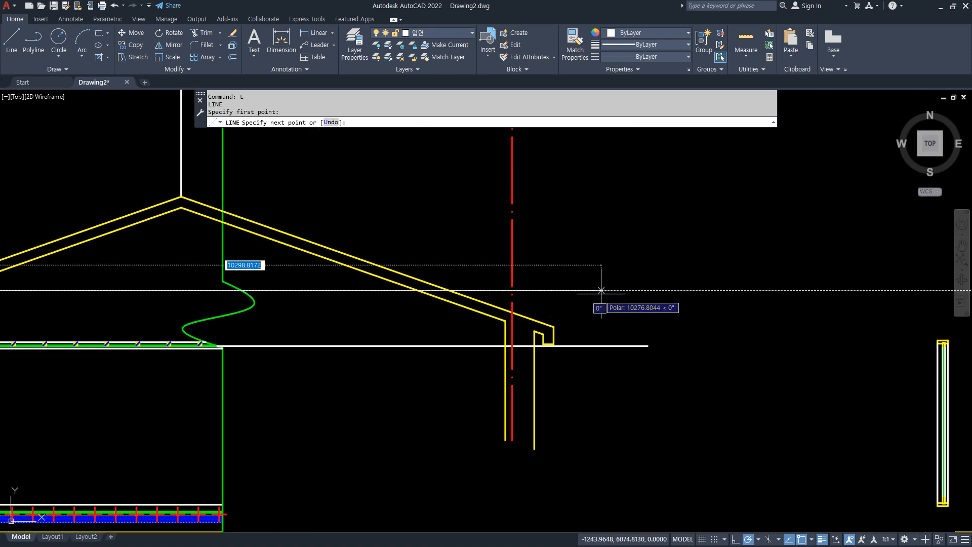
pyautogui.click(721, 290)
pyautogui.press('Escape')
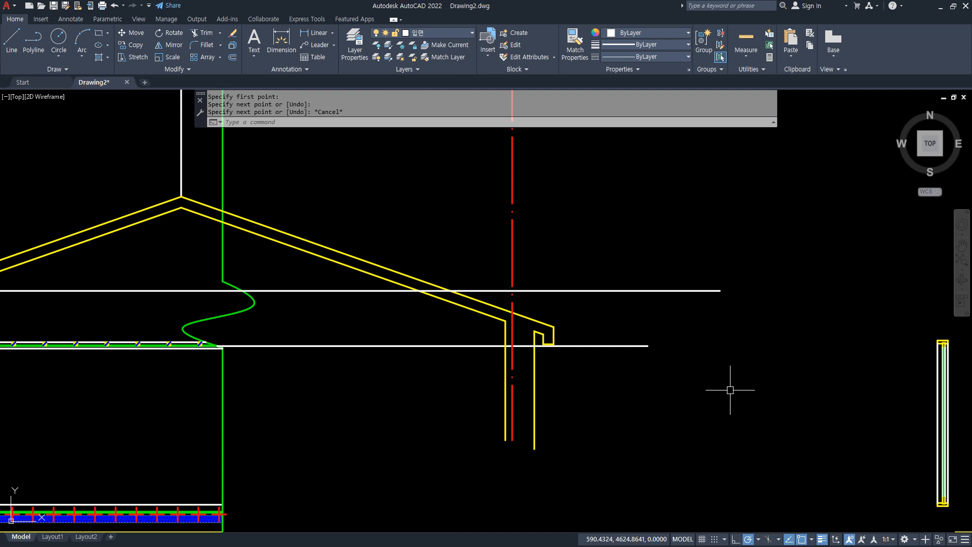
# Draw a new roof slope line from where the horizontal line crosses the right wall centerline up to the roof ridge.
pyautogui.scroll(-2, 730, 390)
pyautogui.scroll(2, 704, 379)
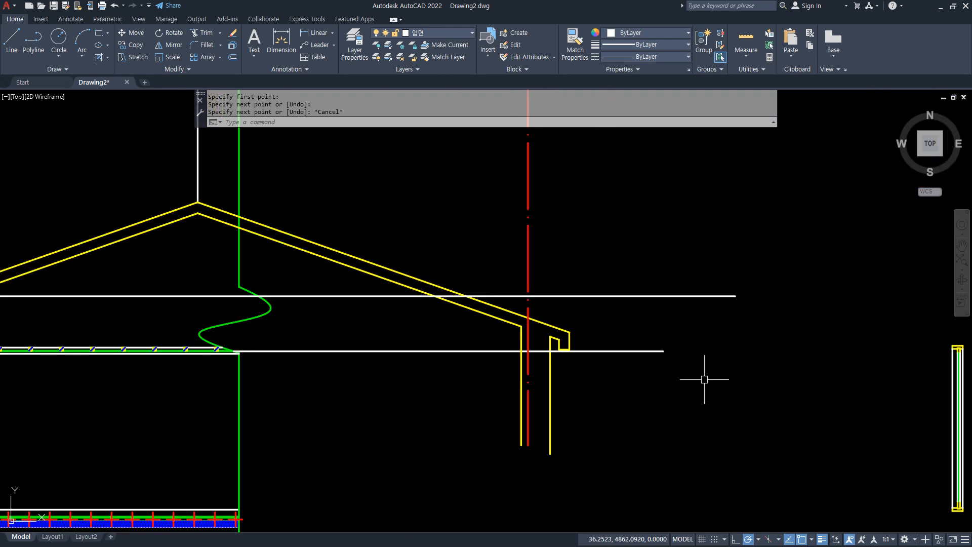
pyautogui.scroll(-2, 704, 380)
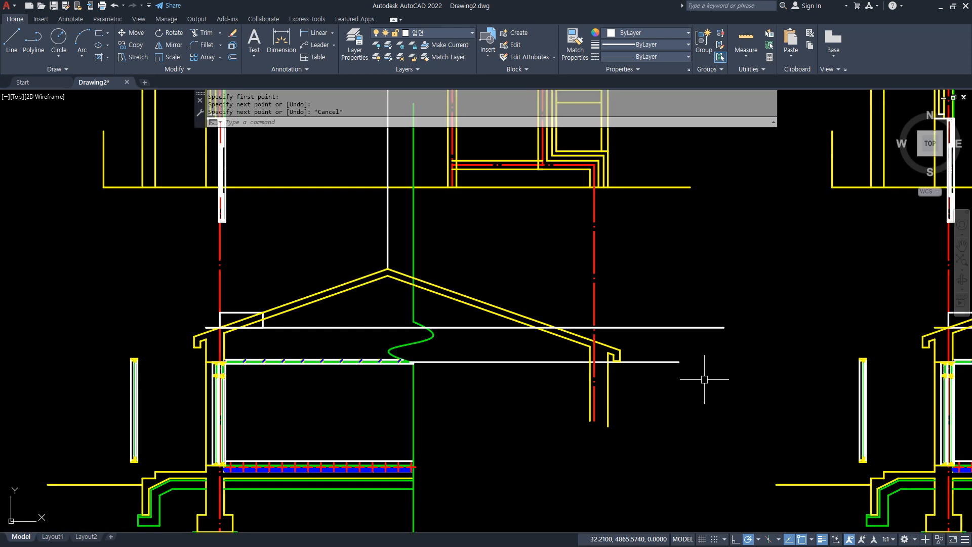
pyautogui.write('l')
pyautogui.press('Return')
pyautogui.click(594, 328)
pyautogui.click(388, 268)
pyautogui.press('Return')
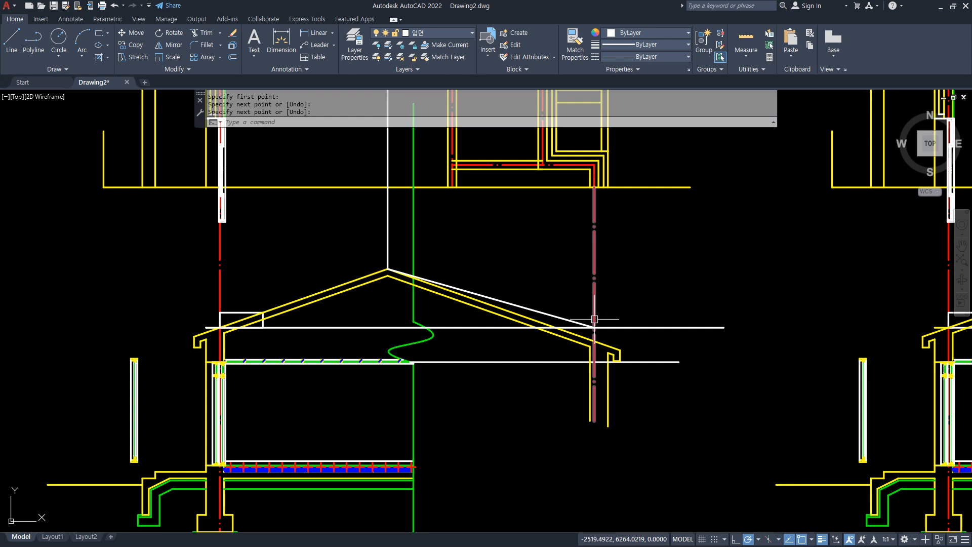
# Erase the old right-hand upper and lower roof slope lines and the old eave lines in the copied section.
pyautogui.scroll(2, 586, 321)
pyautogui.moveTo(434, 351); pyautogui.dragTo(493, 347, button='middle')
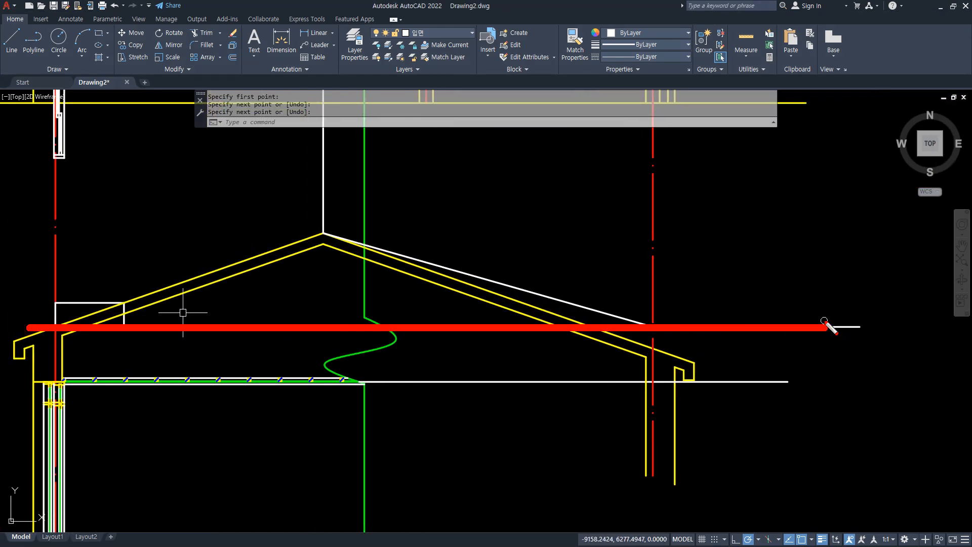
pyautogui.click(710, 375)
pyautogui.click(677, 338)
pyautogui.write('E')
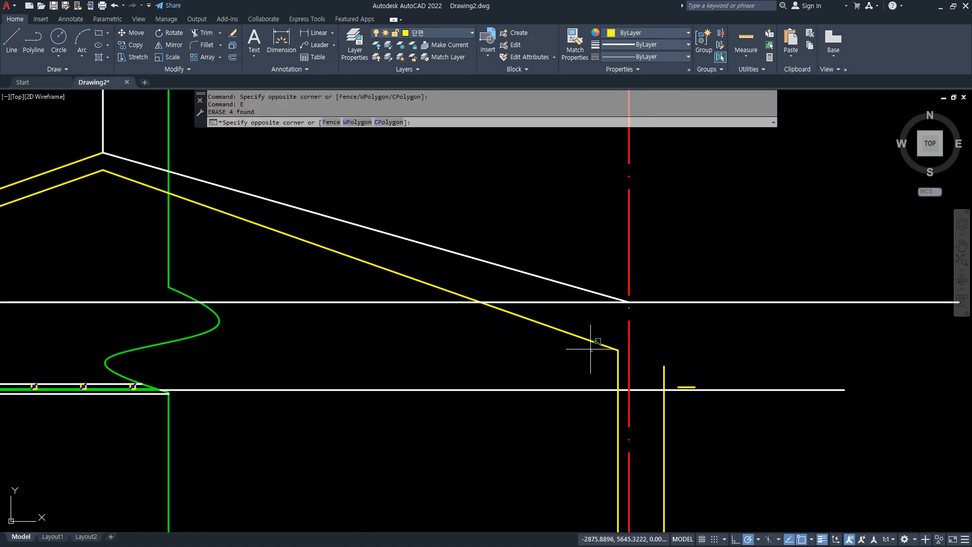
pyautogui.press('Return')
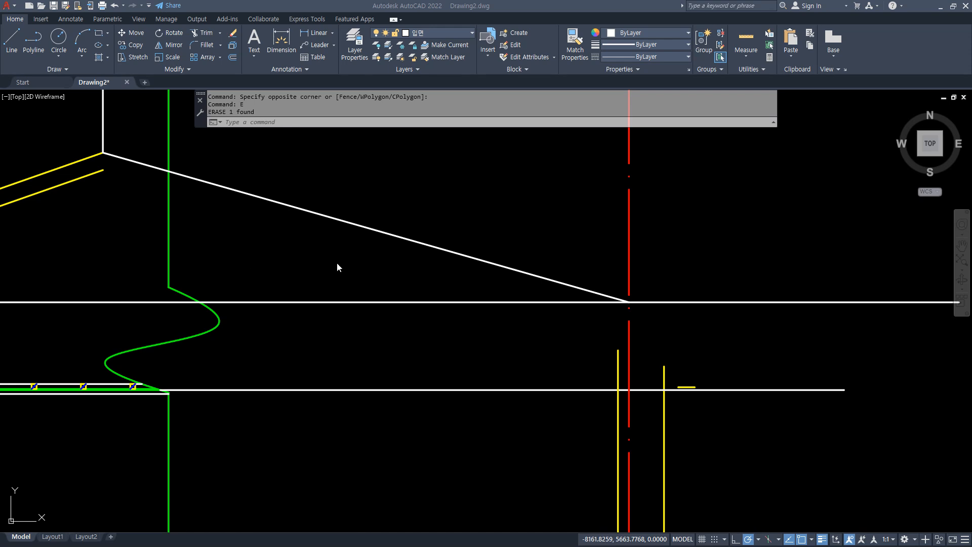
# Offset the new right slope line 150 downward and fillet it with the left lower slope line at the ridge.
pyautogui.write('O')
pyautogui.press('Return')
pyautogui.write('150')
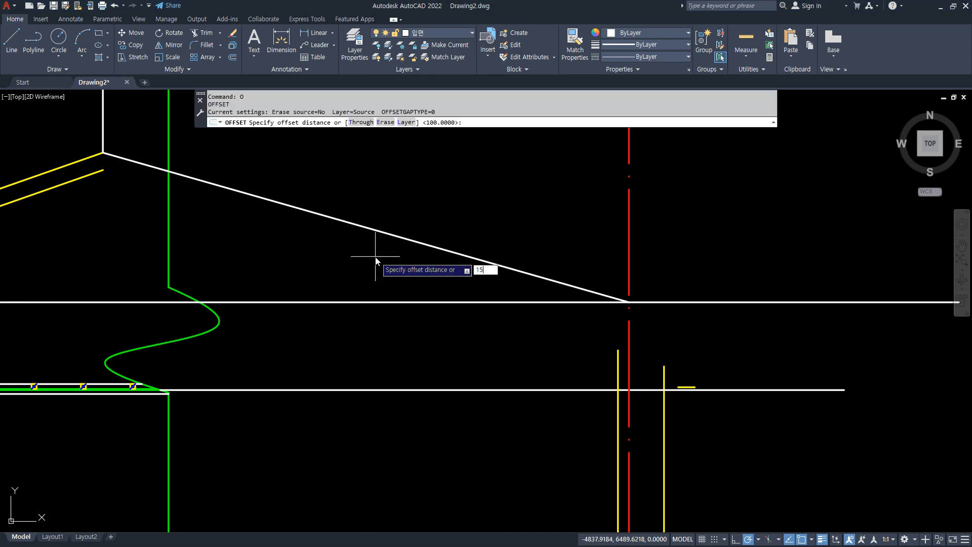
pyautogui.press('Return')
pyautogui.click(369, 228)
pyautogui.click(284, 244)
pyautogui.press('Escape')
pyautogui.write('F')
pyautogui.press('Return')
pyautogui.click(113, 174)
pyautogui.click(68, 175)
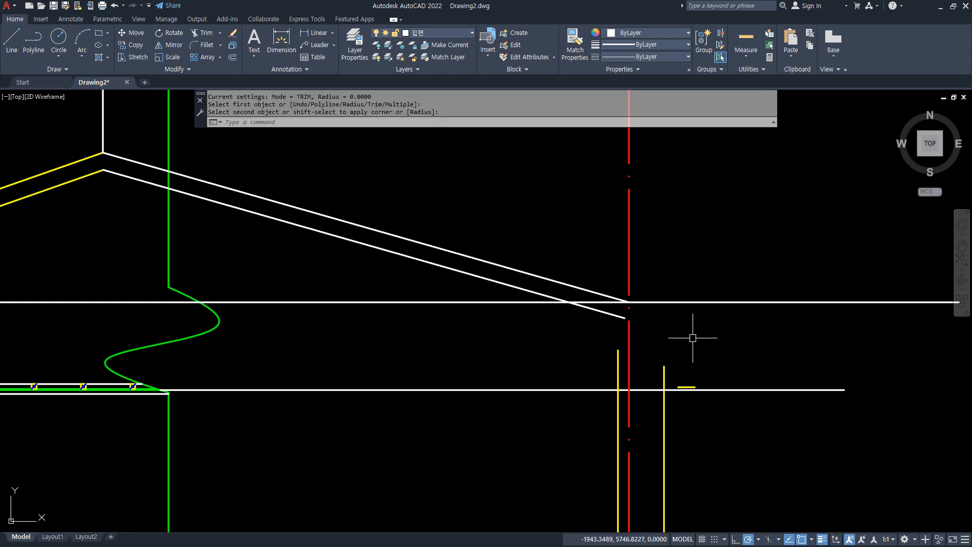
# Offset the right wall centerline 600 outward to mark the eave end of the new slope.
pyautogui.scroll(2, 733, 341)
pyautogui.write('o')
pyautogui.press('Return')
pyautogui.write('6')
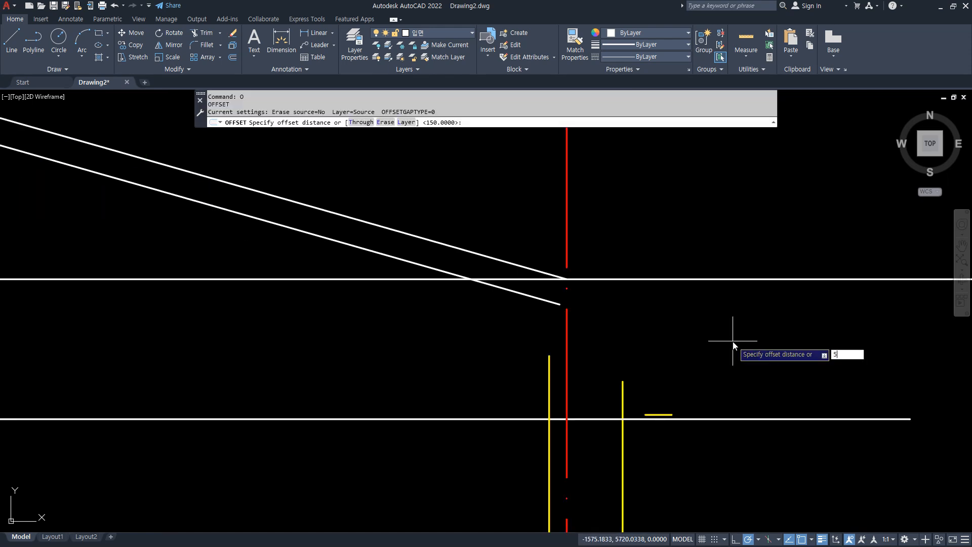
pyautogui.write('00')
pyautogui.press('Return')
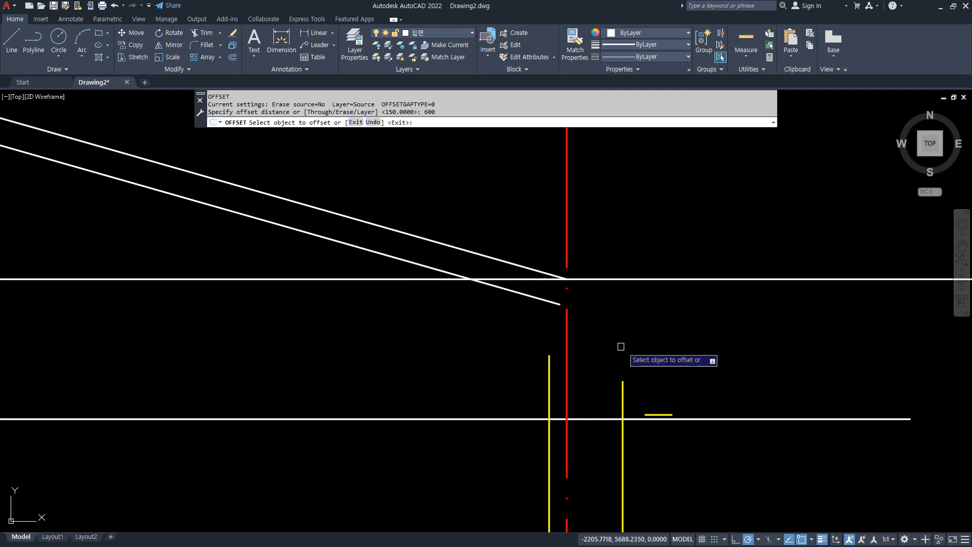
pyautogui.click(567, 346)
pyautogui.click(655, 345)
pyautogui.press('Return')
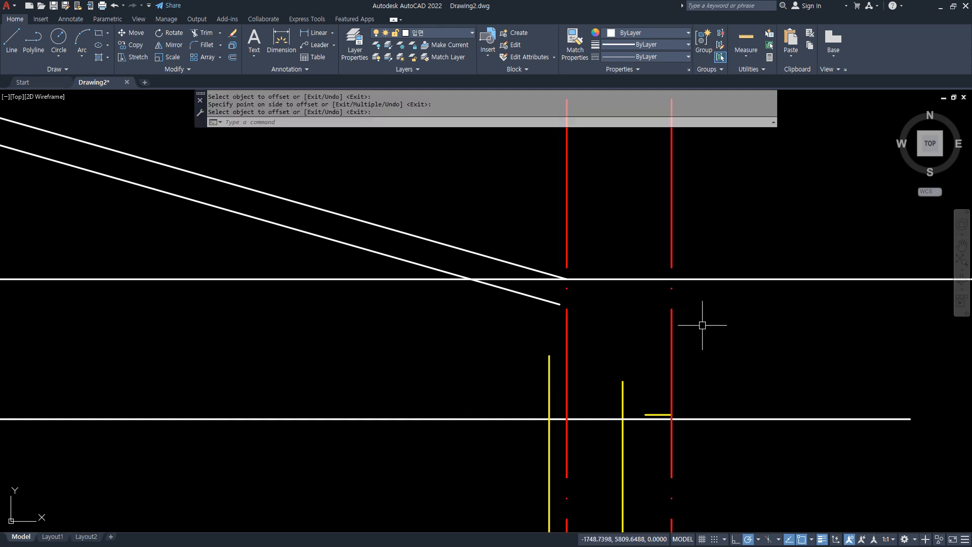
# Fillet the upper slope line with the offset eave line, and the lower slope line with the inner wall line.
pyautogui.write('f')
pyautogui.press('Return')
pyautogui.click(671, 354)
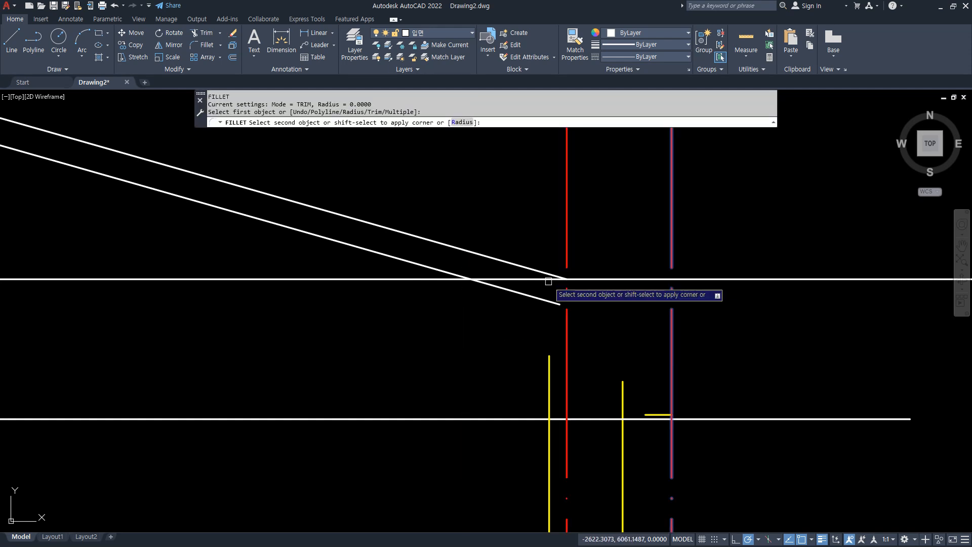
pyautogui.click(528, 267)
pyautogui.press('Return')
pyautogui.click(551, 364)
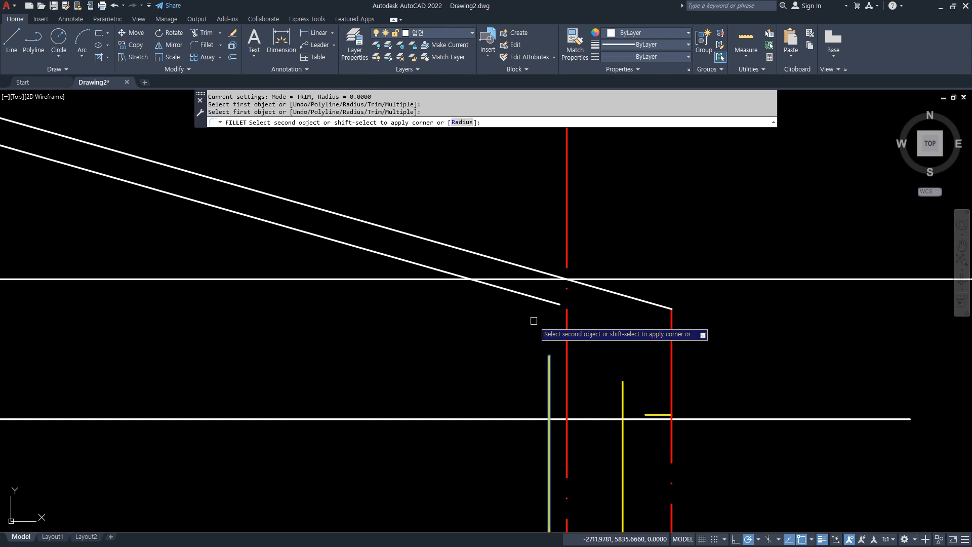
pyautogui.click(530, 297)
# Draw the eave drop from the upper slope's outer end: 250 down, 150 inward, then vertically up to the slope line.
pyautogui.write('l')
pyautogui.press('Return')
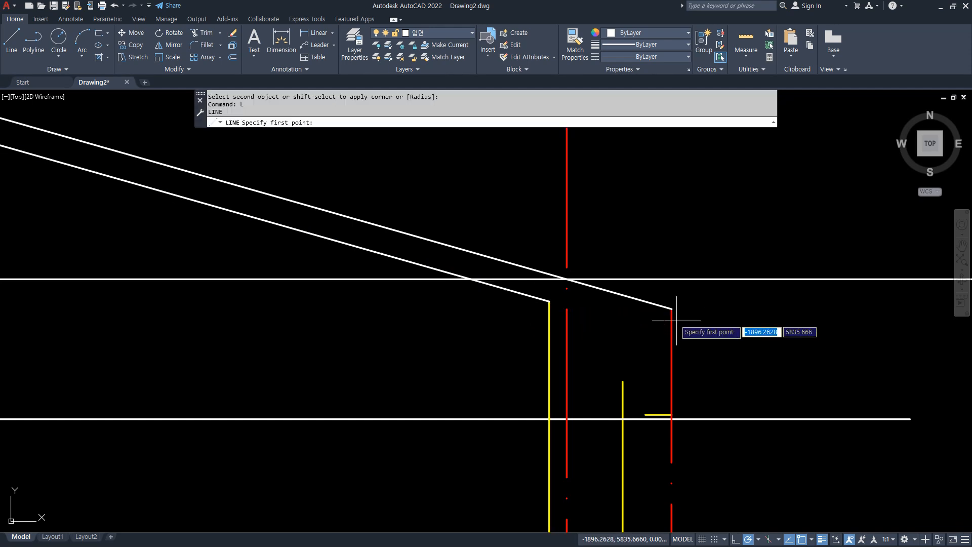
pyautogui.click(672, 309)
pyautogui.write('250')
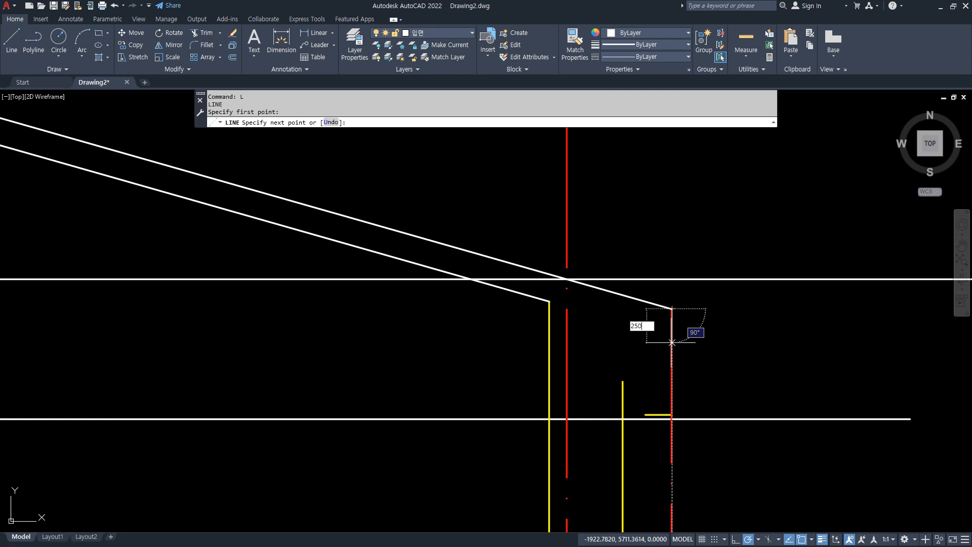
pyautogui.press('Return')
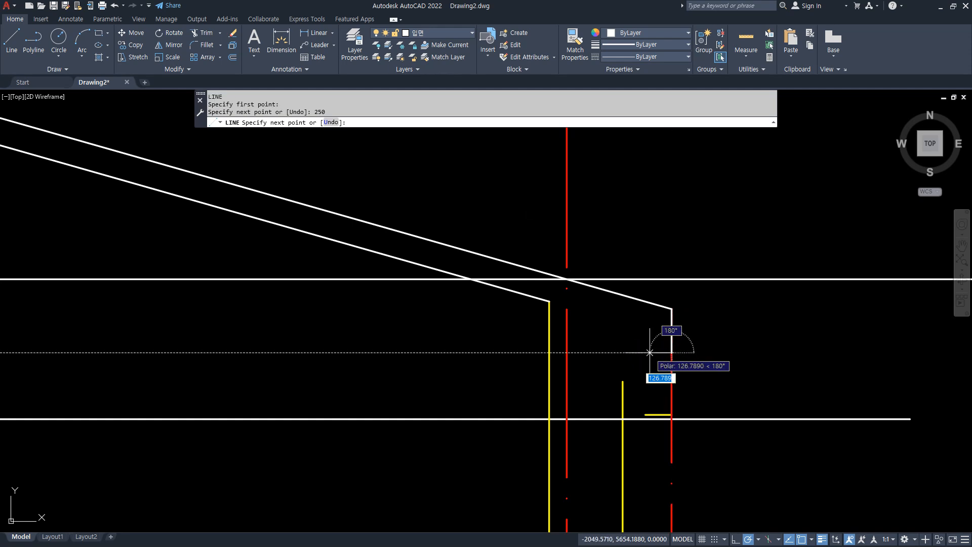
pyautogui.write('150')
pyautogui.press('Return')
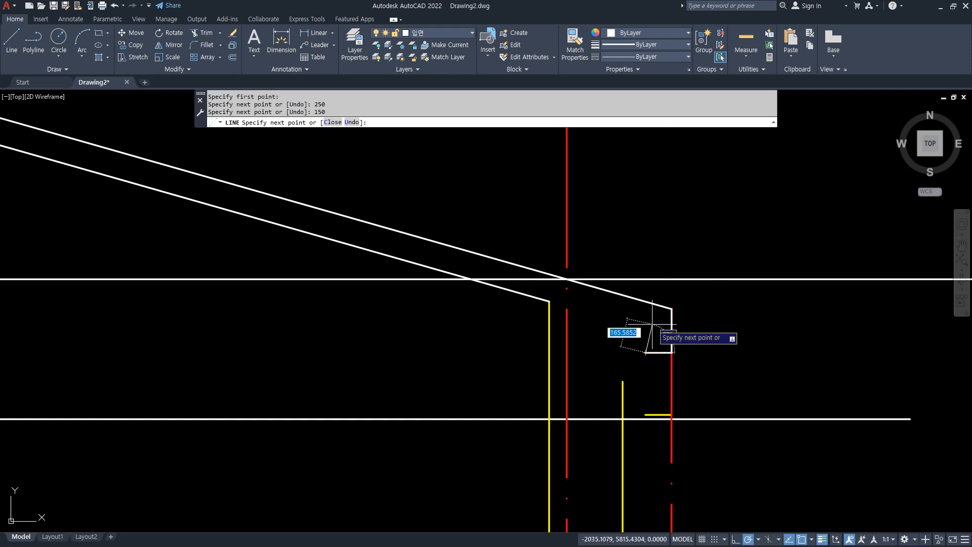
pyautogui.click(645, 303)
pyautogui.press('Return')
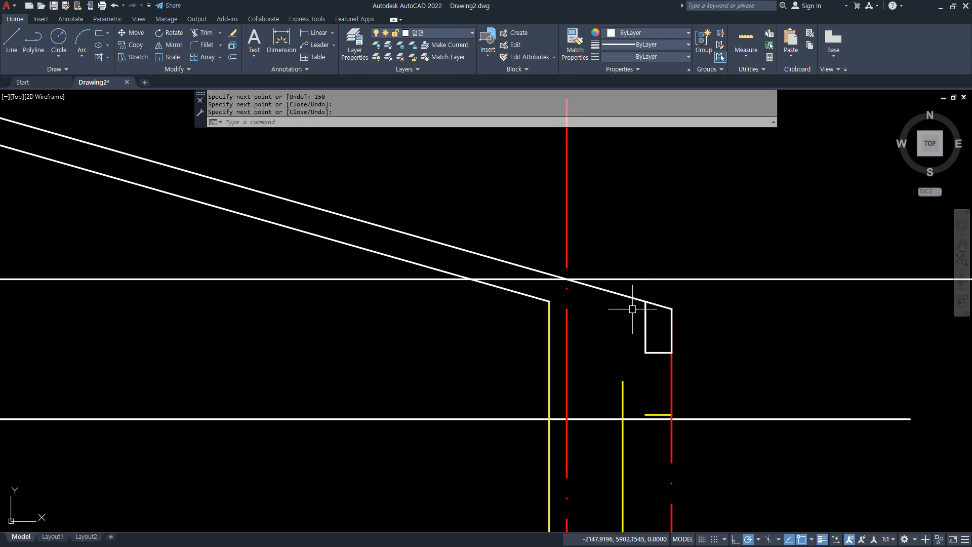
# Offset the upper roof slope line 150 downward at the right eave.
pyautogui.write('o')
pyautogui.press('Return')
pyautogui.write('150')
pyautogui.press('Return')
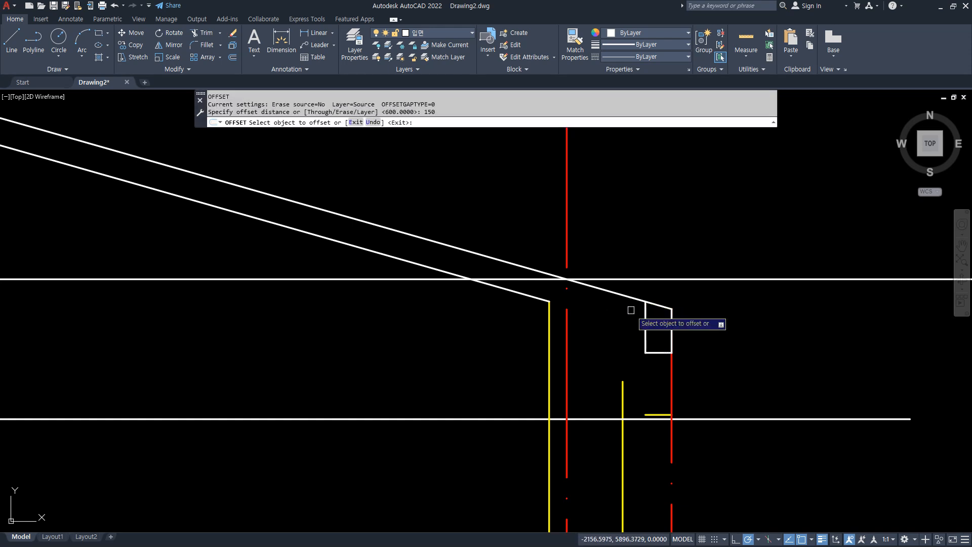
pyautogui.press('Escape')
pyautogui.write('o')
pyautogui.press('Return')
pyautogui.write('150.000')
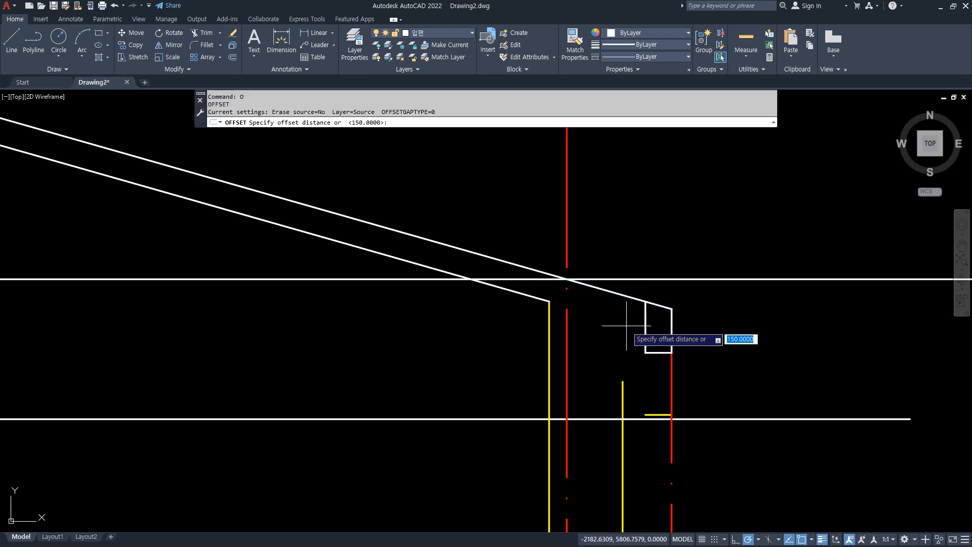
pyautogui.write('0')
pyautogui.press('Return')
pyautogui.click(631, 298)
pyautogui.click(635, 342)
pyautogui.press('Escape')
# Fillet the offset slope line with the eave drop's inner vertical line and with the outer wall line.
pyautogui.write('f')
pyautogui.press('space')
pyautogui.click(647, 338)
pyautogui.click(631, 326)
pyautogui.press('space')
pyautogui.click(633, 324)
pyautogui.click(623, 392)
pyautogui.scroll(-6, 434, 408)
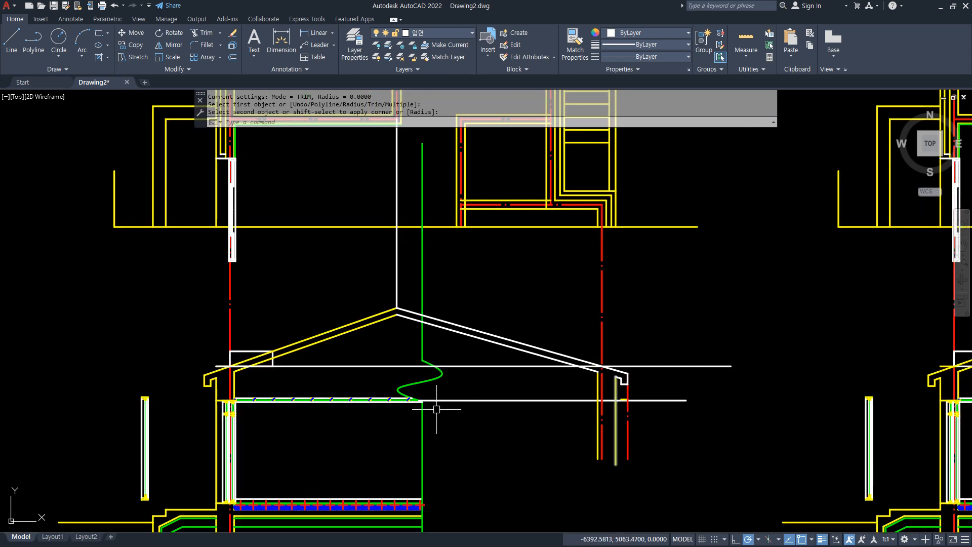
# Compare the left and right roof slopes above the common horizontal reference line.
pyautogui.scroll(2, 439, 372)
pyautogui.moveTo(35, 368); pyautogui.dragTo(843, 356)
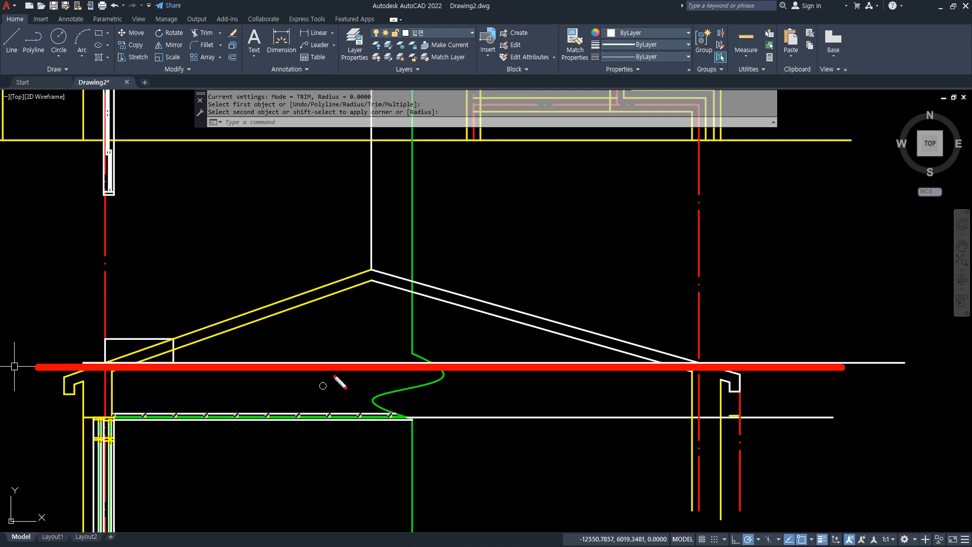
pyautogui.moveTo(371, 266); pyautogui.dragTo(231, 318)
pyautogui.moveTo(239, 275)
pyautogui.mouseDown()
pyautogui.moveTo(238, 290)
pyautogui.moveTo(223, 278)
pyautogui.mouseUp()
pyautogui.moveTo(622, 302); pyautogui.dragTo(598, 306)
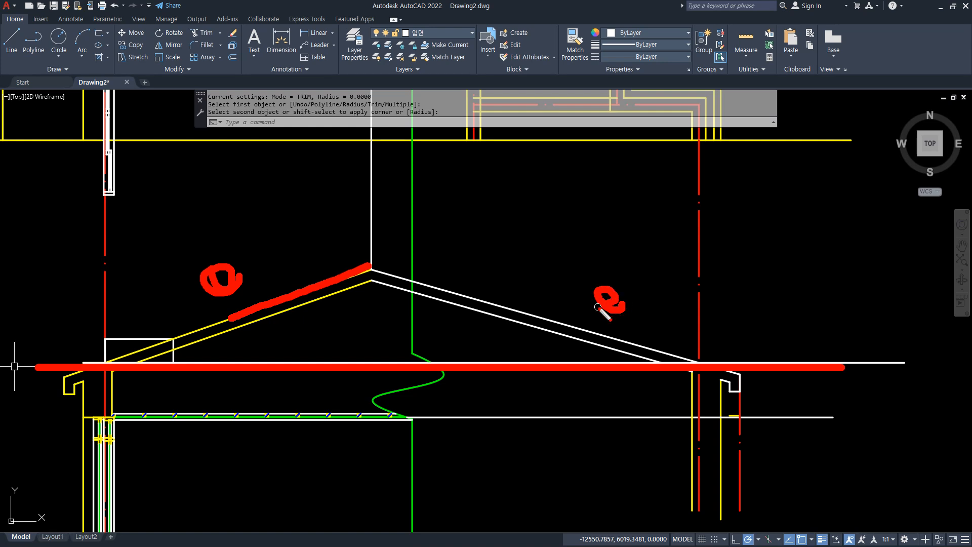
pyautogui.press('Escape')
pyautogui.scroll(-2, 446, 374)
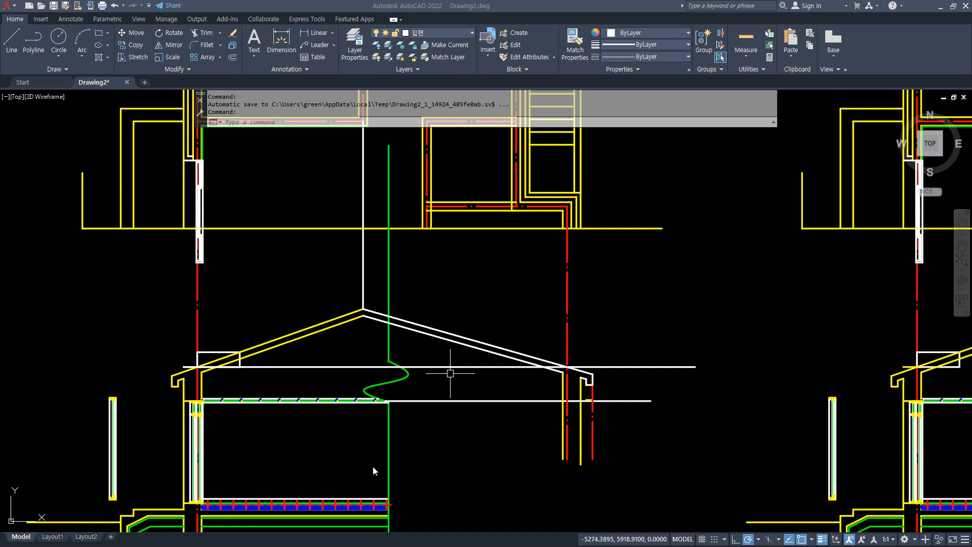
# Erase the spare window detail standing to the left of the section.
pyautogui.scroll(-2, 130, 444)
pyautogui.click(123, 482)
pyautogui.click(96, 405)
pyautogui.write('e')
pyautogui.press('Return')
pyautogui.scroll(-2, 310, 428)
pyautogui.moveTo(309, 428); pyautogui.dragTo(328, 416, button='middle')
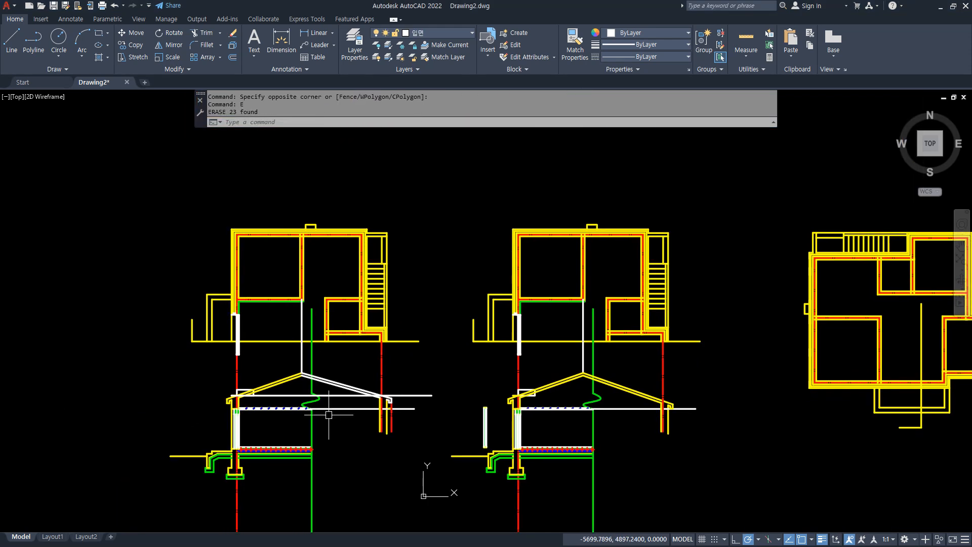
# Copy the leftmost plan and section, including the new roof, into the empty space to its left.
pyautogui.write('cp')
pyautogui.press('Return')
pyautogui.click(144, 185)
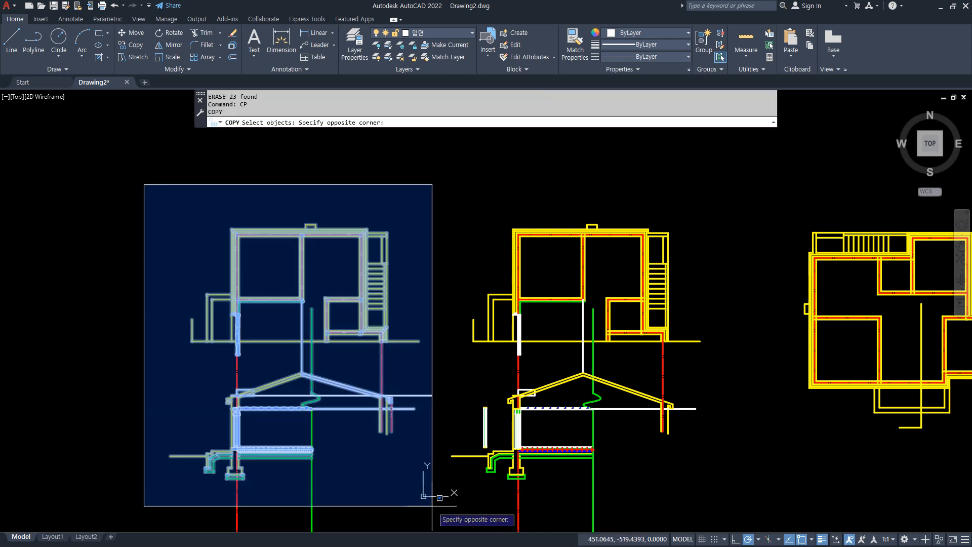
pyautogui.click(434, 508)
pyautogui.click(437, 529)
pyautogui.click(154, 186)
pyautogui.press('Return')
pyautogui.click(350, 200)
pyautogui.moveTo(89, 197); pyautogui.dragTo(294, 198, button='middle')
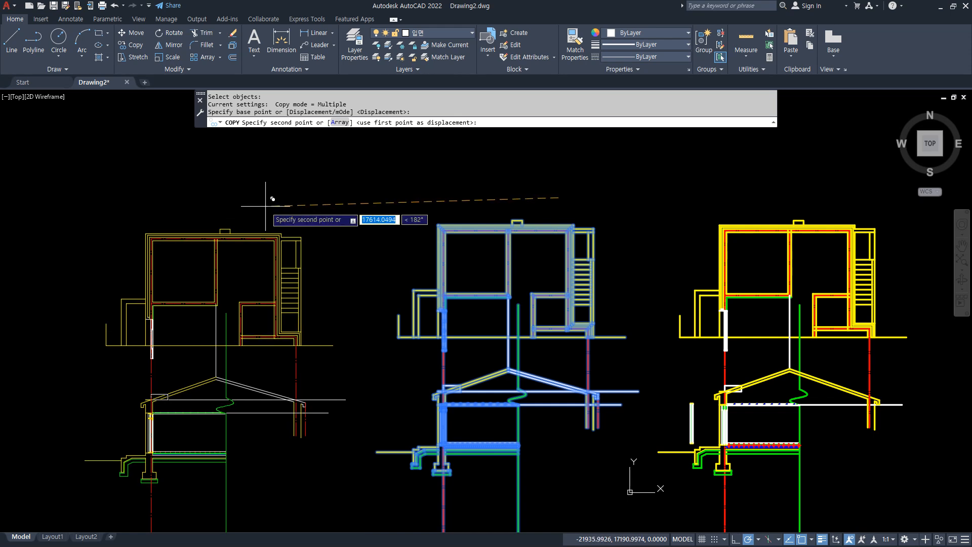
pyautogui.click(274, 197)
pyautogui.press('Return')
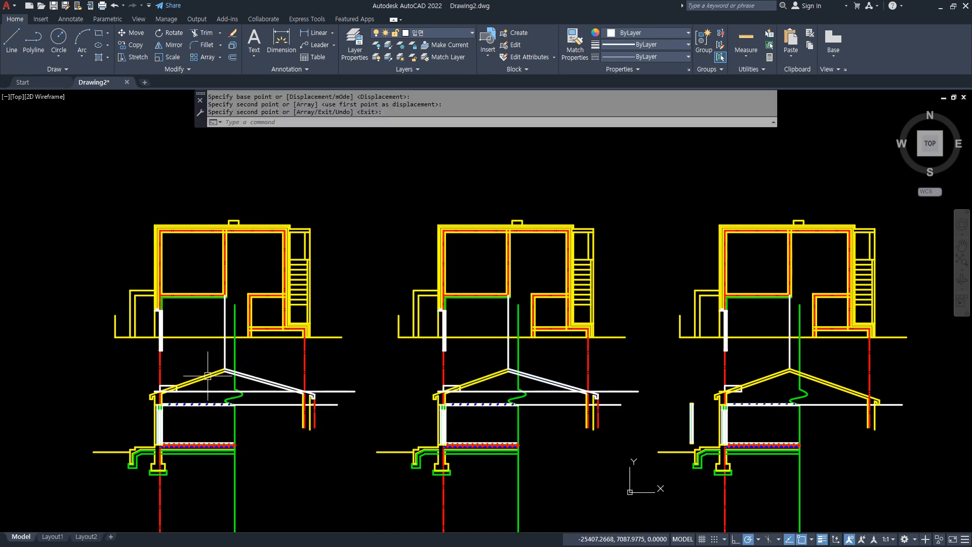
# Erase the roof slopes, eaves and slope-ratio rectangle from the new left-hand copy, keeping the wall and reference lines.
pyautogui.scroll(4, 205, 382)
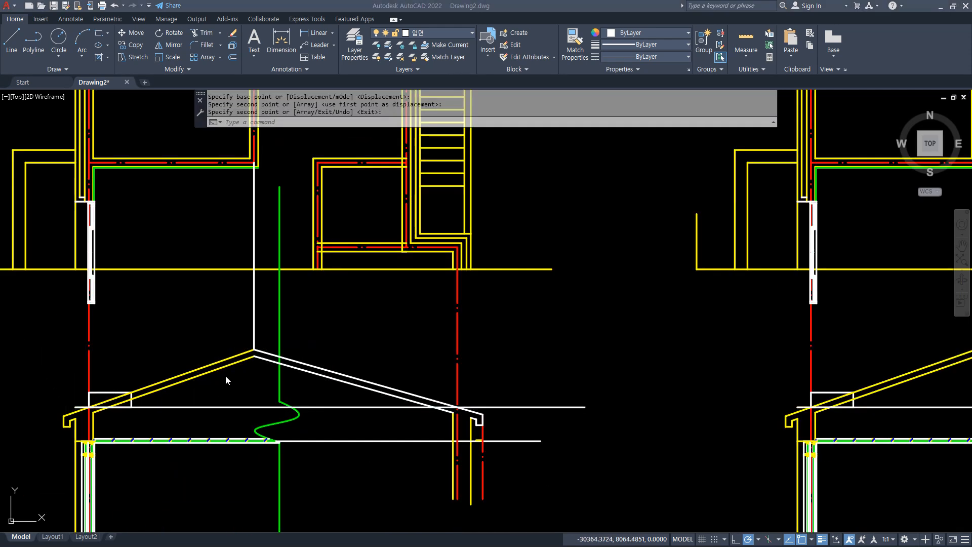
pyautogui.click(18, 311)
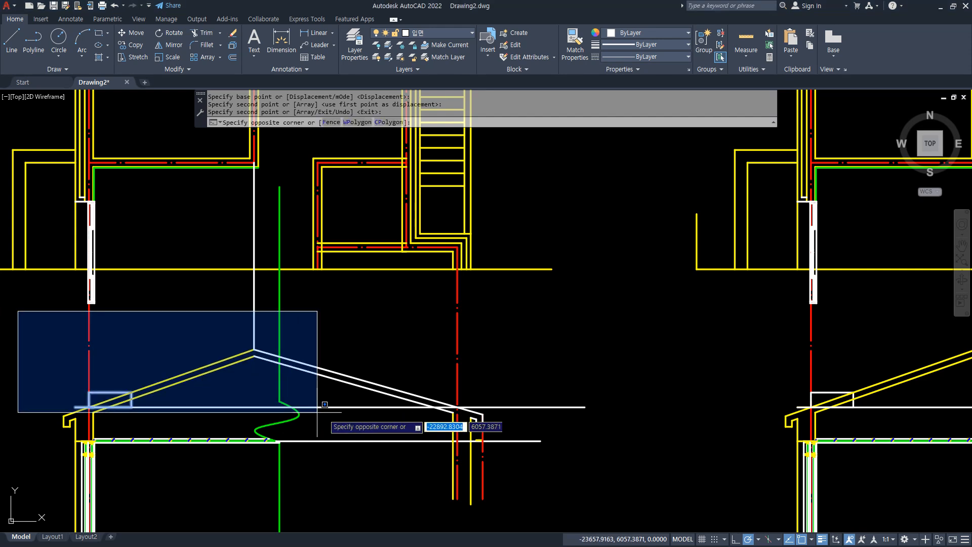
pyautogui.click(531, 427)
pyautogui.write('e')
pyautogui.press('Return')
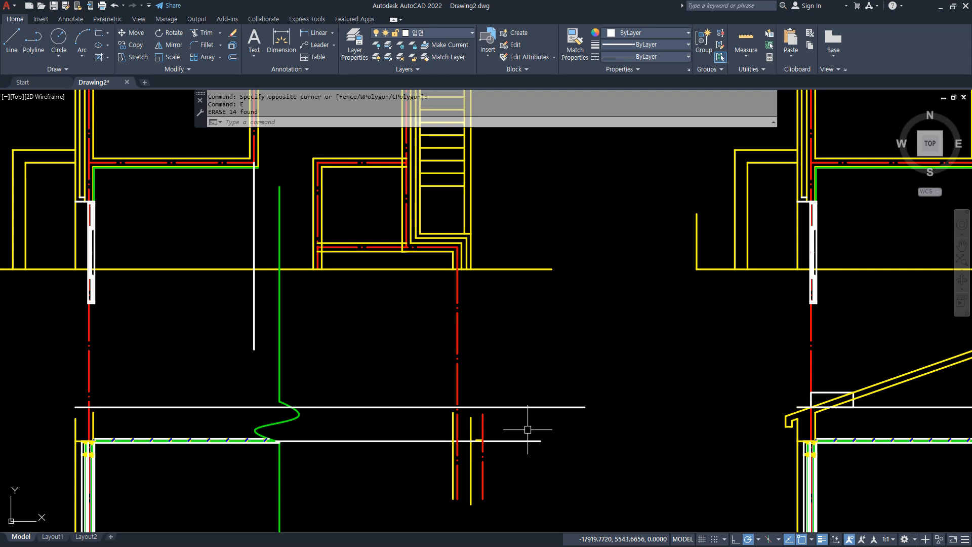
# Bring up the A평면도 floor plan image and examine the 지붕 마룻대 ridge line across the house.
pyautogui.moveTo(252, 154); pyautogui.dragTo(253, 361)
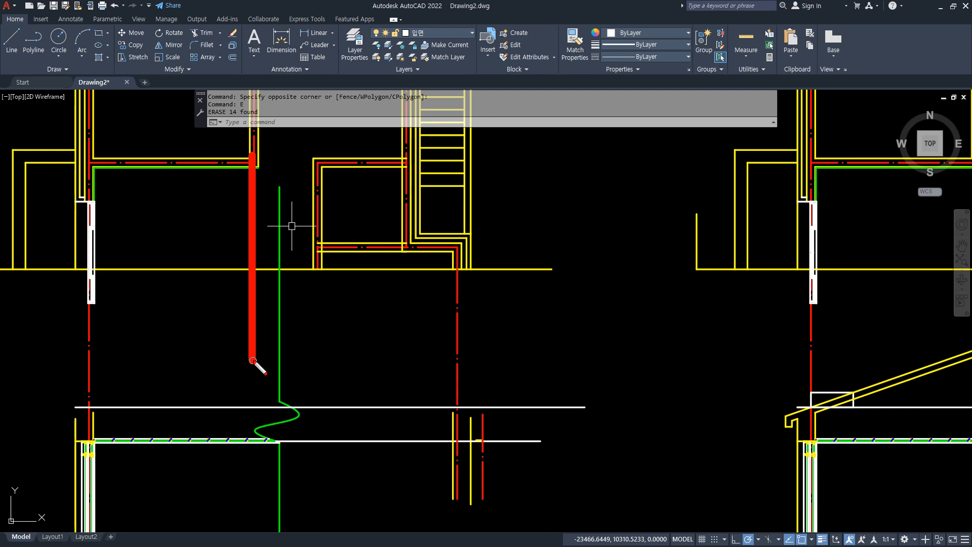
pyautogui.press('Escape')
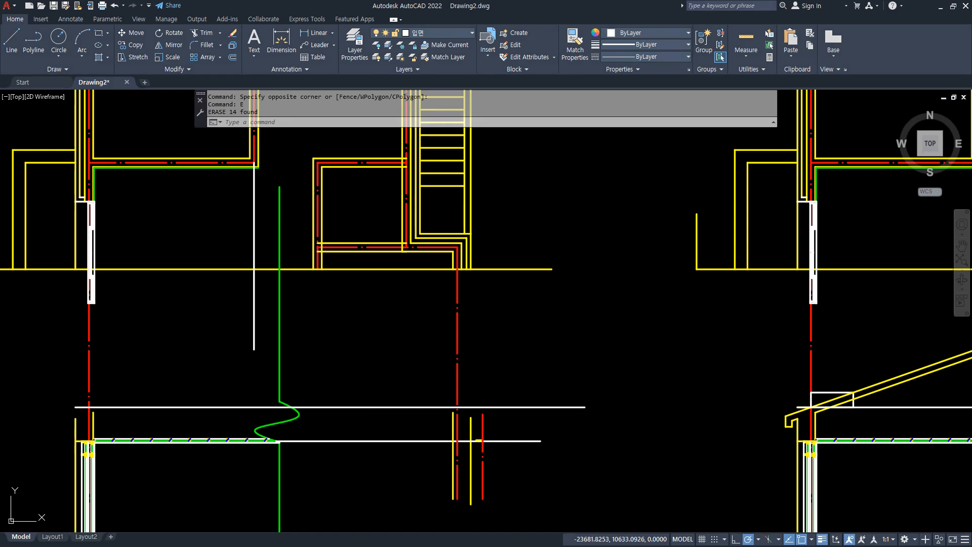
pyautogui.press('super+d')
pyautogui.press('super+d')
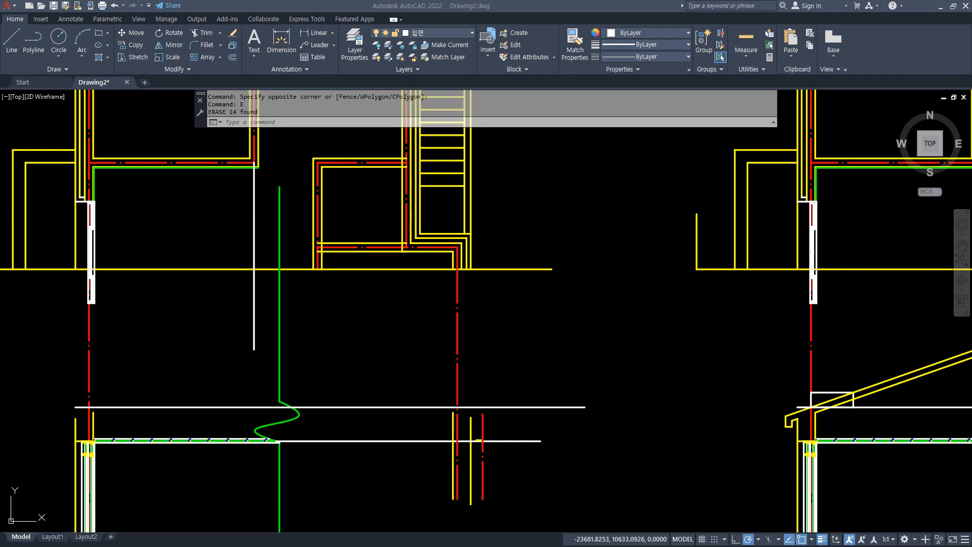
pyautogui.moveTo(0, 28); pyautogui.dragTo(481, 14)
pyautogui.hotkey('ctrl', '2')
pyautogui.moveTo(197, 311)
pyautogui.mouseDown()
pyautogui.moveTo(373, 335)
pyautogui.moveTo(599, 335)
pyautogui.mouseUp()
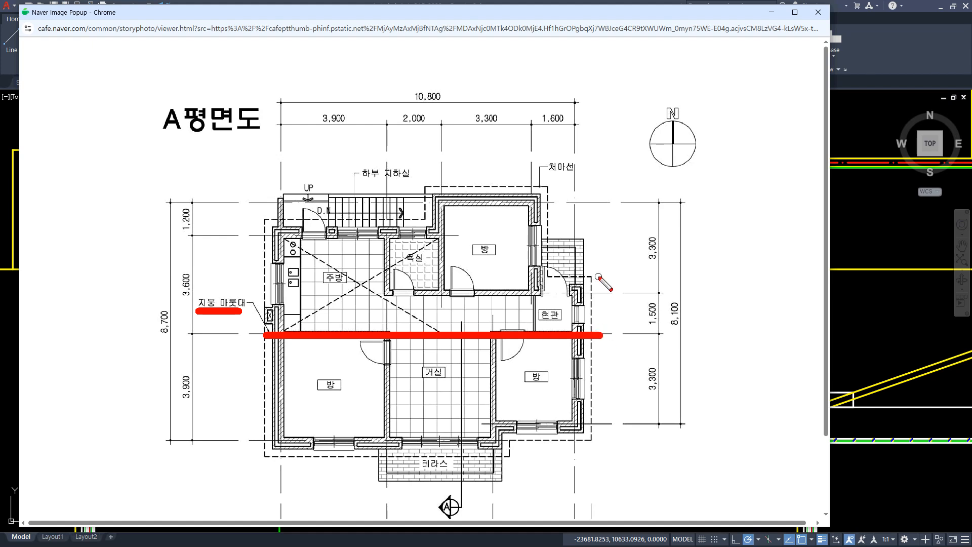
pyautogui.moveTo(305, 285)
pyautogui.mouseDown()
pyautogui.moveTo(400, 128)
pyautogui.moveTo(573, 271)
pyautogui.mouseUp()
pyautogui.moveTo(401, 131)
pyautogui.mouseDown()
pyautogui.moveTo(413, 135)
pyautogui.moveTo(391, 121)
pyautogui.mouseUp()
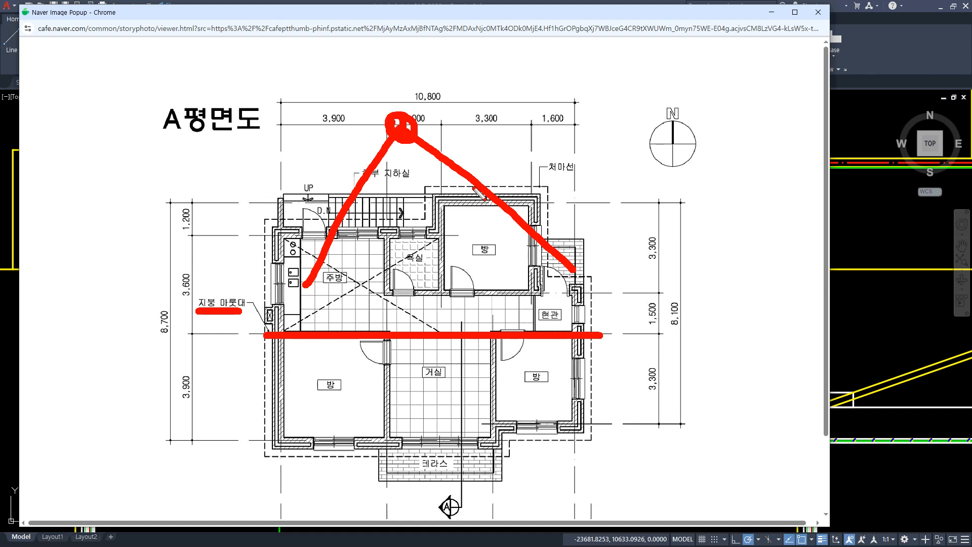
pyautogui.press('e')
pyautogui.moveTo(252, 332); pyautogui.dragTo(619, 333)
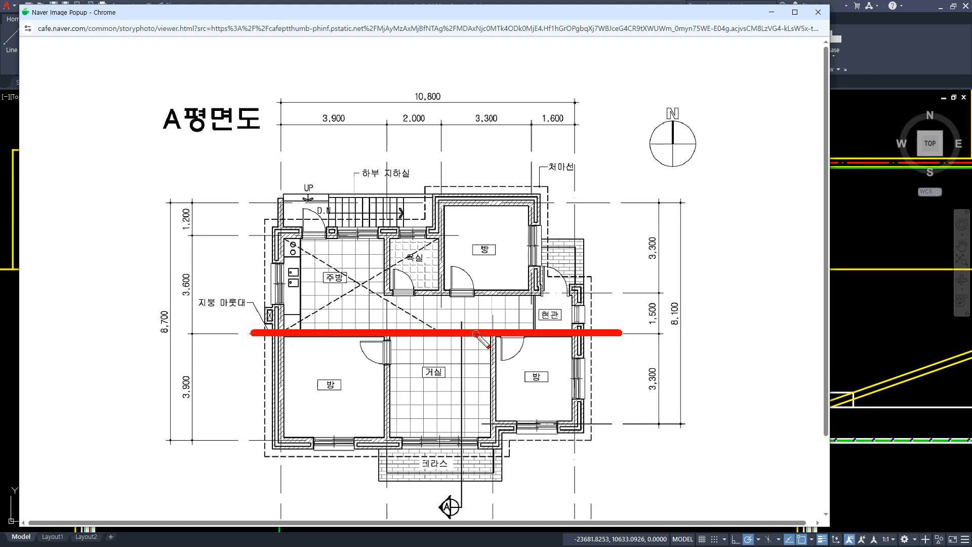
# Compare the distances from the ridge line to each exterior wall on the floor plan, and move the image away.
pyautogui.moveTo(476, 333)
pyautogui.mouseDown()
pyautogui.moveTo(485, 205)
pyautogui.moveTo(471, 214)
pyautogui.moveTo(513, 216)
pyautogui.mouseUp()
pyautogui.press('e')
pyautogui.moveTo(423, 334)
pyautogui.mouseDown()
pyautogui.moveTo(504, 211)
pyautogui.moveTo(503, 234)
pyautogui.mouseUp()
pyautogui.moveTo(416, 340)
pyautogui.mouseDown()
pyautogui.moveTo(476, 445)
pyautogui.moveTo(467, 449)
pyautogui.mouseUp()
pyautogui.moveTo(292, 335)
pyautogui.mouseDown()
pyautogui.moveTo(330, 290)
pyautogui.moveTo(351, 239)
pyautogui.mouseUp()
pyautogui.moveTo(516, 338)
pyautogui.mouseDown()
pyautogui.moveTo(575, 421)
pyautogui.moveTo(561, 422)
pyautogui.mouseUp()
pyautogui.moveTo(555, 332)
pyautogui.mouseDown()
pyautogui.moveTo(571, 274)
pyautogui.moveTo(593, 291)
pyautogui.mouseUp()
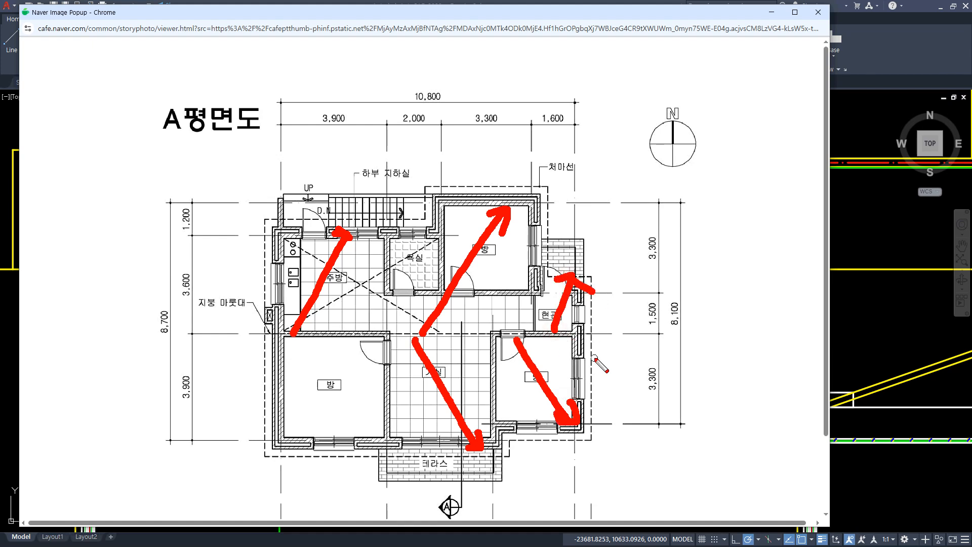
pyautogui.moveTo(559, 277); pyautogui.dragTo(582, 275)
pyautogui.press('Escape')
pyautogui.moveTo(564, 298); pyautogui.dragTo(550, 289)
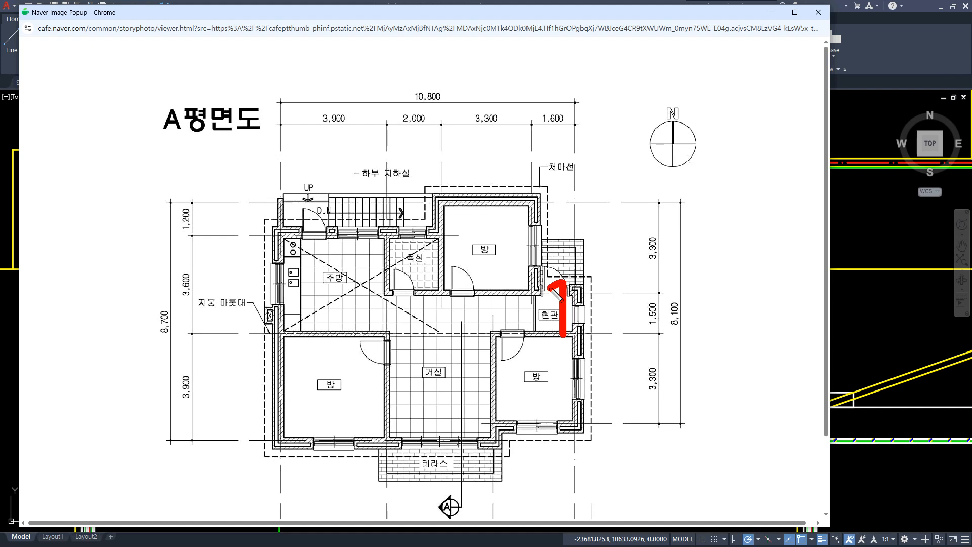
pyautogui.moveTo(543, 337)
pyautogui.mouseDown()
pyautogui.moveTo(543, 411)
pyautogui.moveTo(556, 410)
pyautogui.mouseUp()
pyautogui.moveTo(336, 333); pyautogui.dragTo(335, 234)
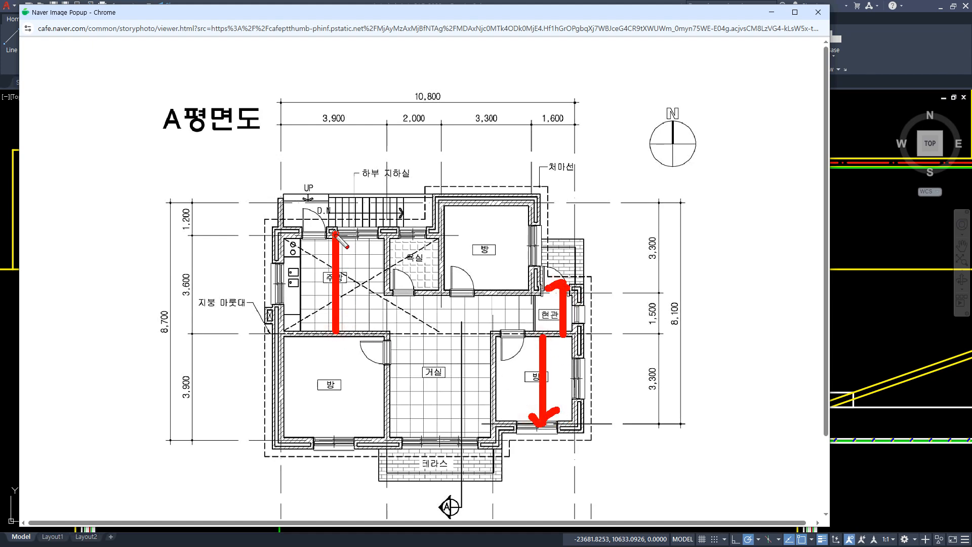
pyautogui.moveTo(394, 334); pyautogui.dragTo(395, 446)
pyautogui.moveTo(373, 429)
pyautogui.mouseDown()
pyautogui.moveTo(383, 440)
pyautogui.moveTo(416, 419)
pyautogui.mouseUp()
pyautogui.moveTo(485, 333); pyautogui.dragTo(489, 207)
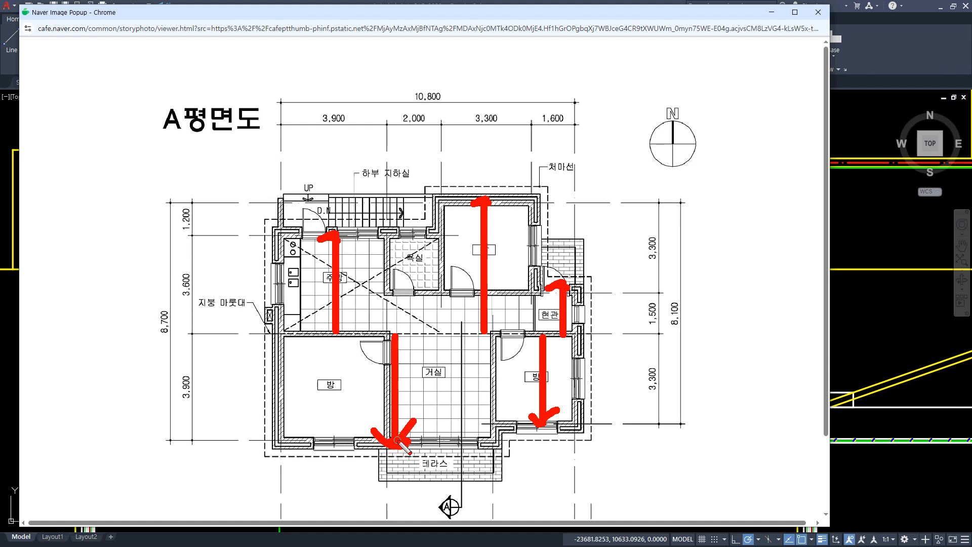
pyautogui.moveTo(479, 221)
pyautogui.mouseDown()
pyautogui.moveTo(464, 195)
pyautogui.moveTo(500, 232)
pyautogui.mouseUp()
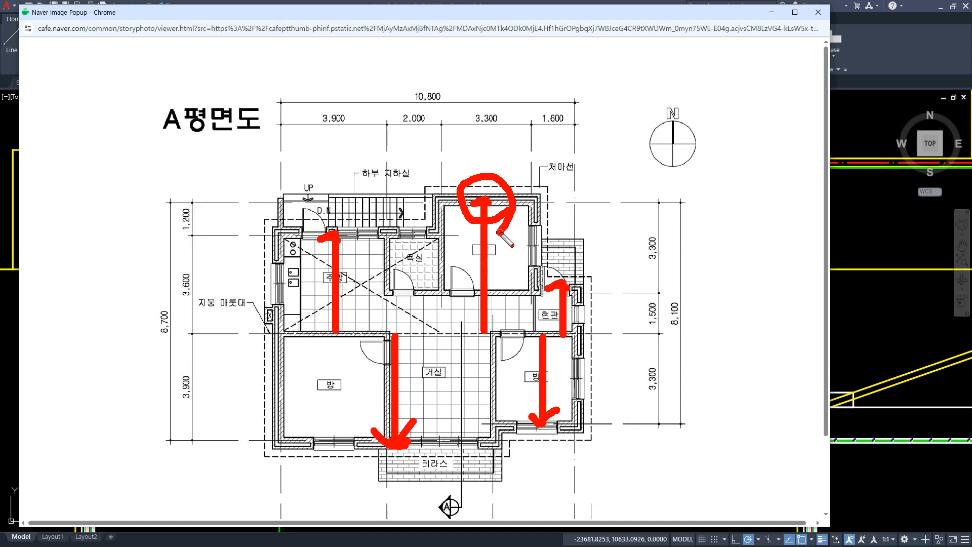
pyautogui.press('Escape')
pyautogui.moveTo(524, 8); pyautogui.dragTo(0, 50)
# Draw a horizontal construction line at the section's ground level and a vertical one crossing it in the empty area left of the copy.
pyautogui.scroll(-4, 223, 258)
pyautogui.scroll(-2, 239, 263)
pyautogui.moveTo(146, 235); pyautogui.dragTo(479, 239, button='middle')
pyautogui.scroll(2, 286, 232)
pyautogui.write('XL')
pyautogui.press('Return')
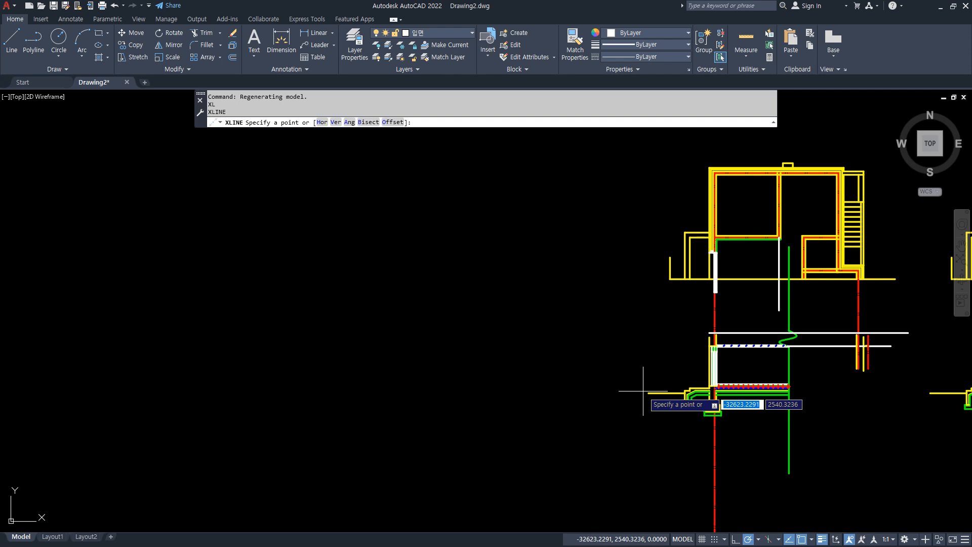
pyautogui.click(336, 392)
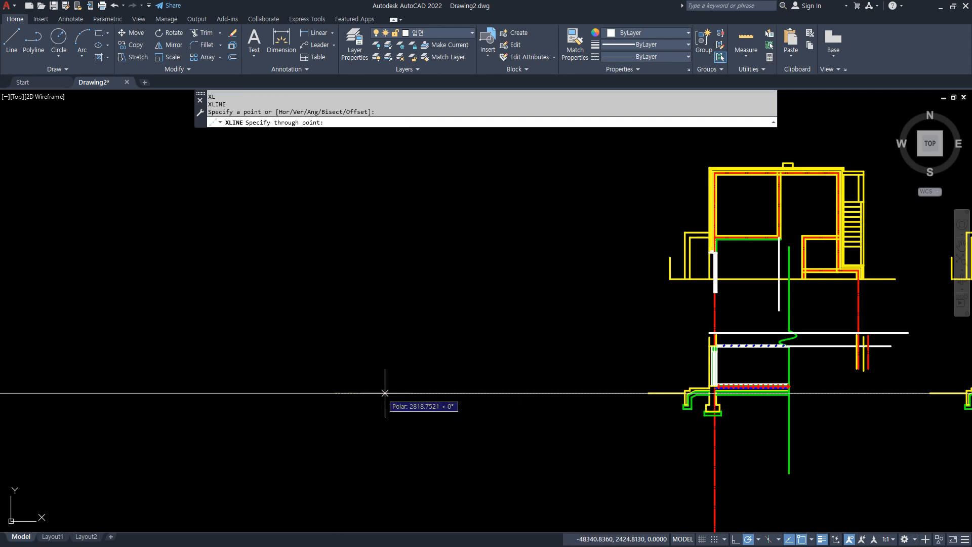
pyautogui.click(336, 320)
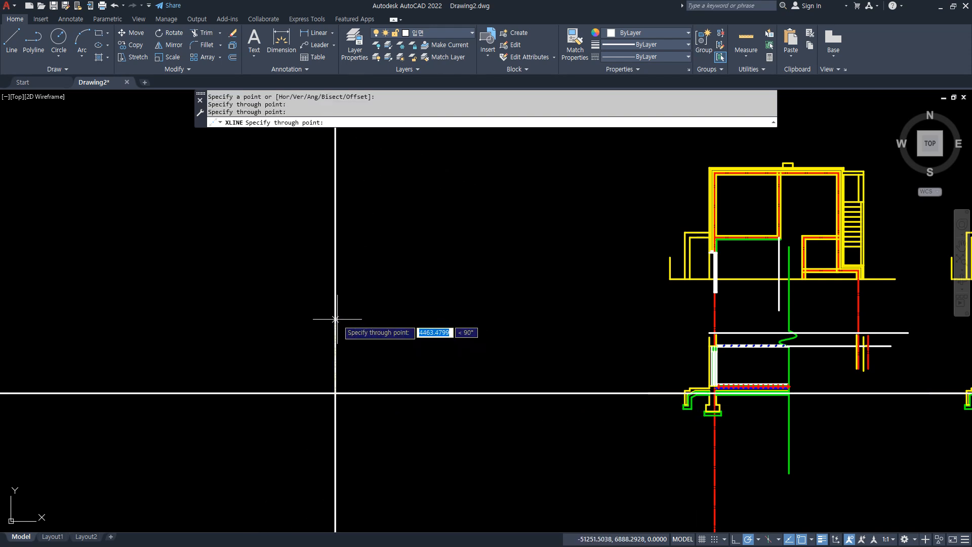
pyautogui.press('Return')
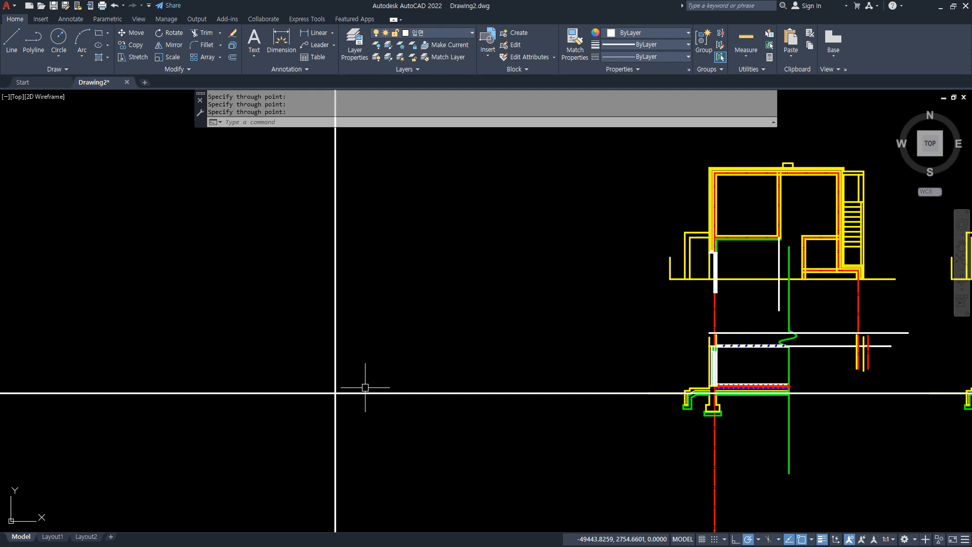
# Draw a horizontal line from the left end of the roof reference line leftward past the vertical construction line.
pyautogui.scroll(3, 641, 382)
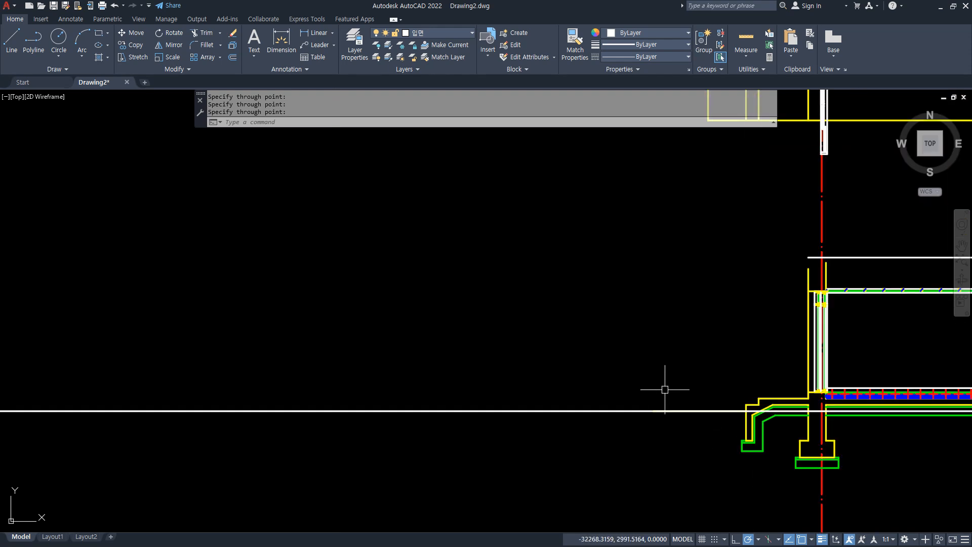
pyautogui.scroll(-2, 803, 254)
pyautogui.write('L')
pyautogui.press('Return')
pyautogui.click(806, 256)
pyautogui.moveTo(49, 259); pyautogui.dragTo(116, 260, button='middle')
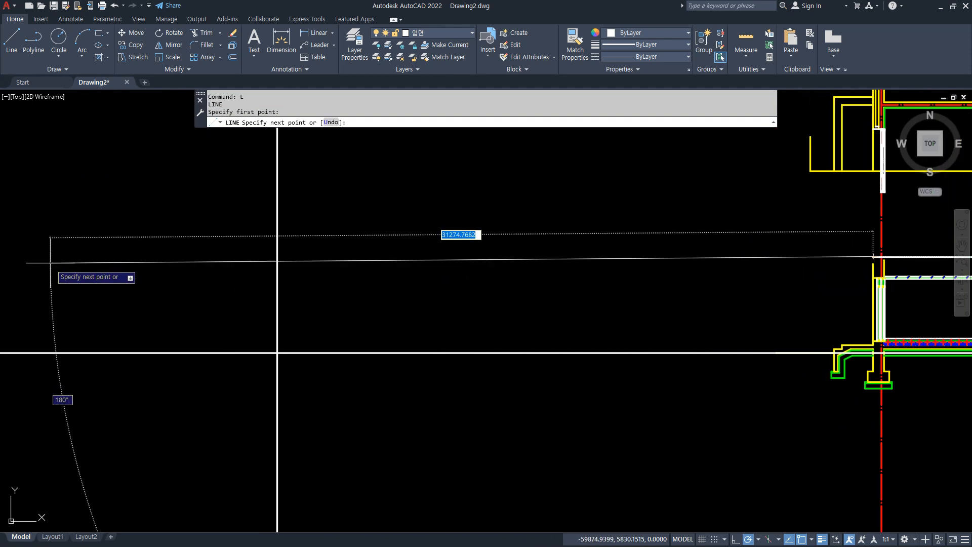
pyautogui.click(16, 256)
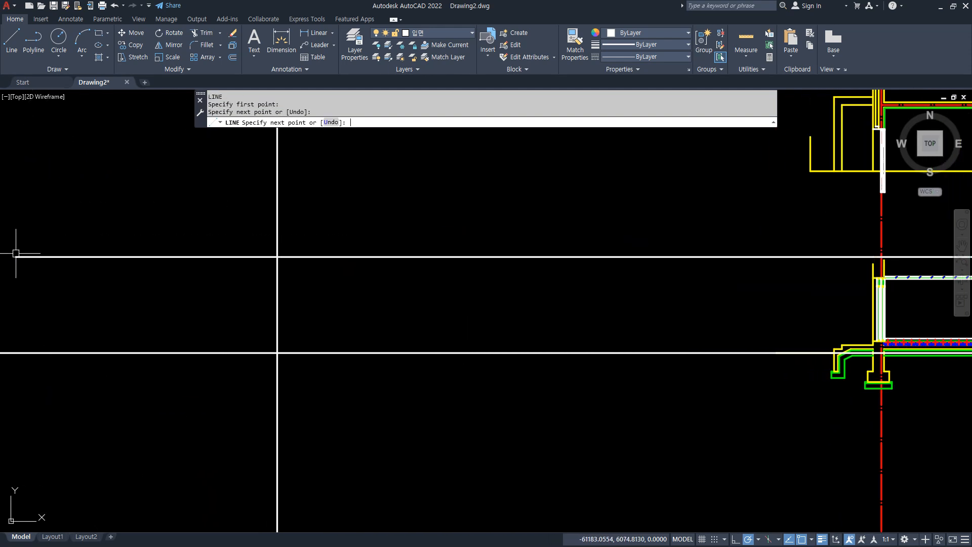
pyautogui.press('Return')
pyautogui.moveTo(321, 352); pyautogui.dragTo(353, 361, button='middle')
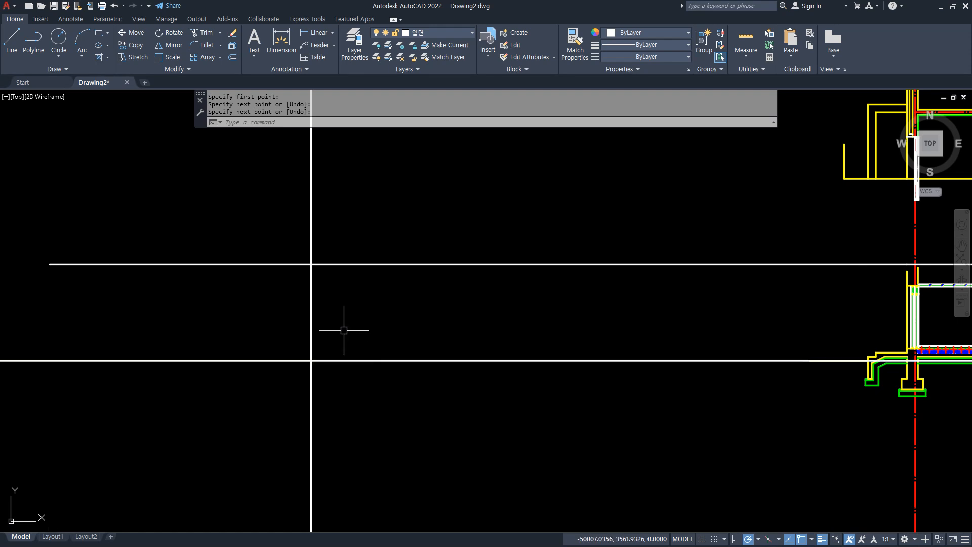
# Offset the vertical construction line 1500 to the right.
pyautogui.write('o')
pyautogui.press('Return')
pyautogui.write('1500')
pyautogui.press('Return')
pyautogui.click(317, 310)
pyautogui.click(312, 313)
pyautogui.click(382, 307)
pyautogui.press('Return')
pyautogui.press('Return')
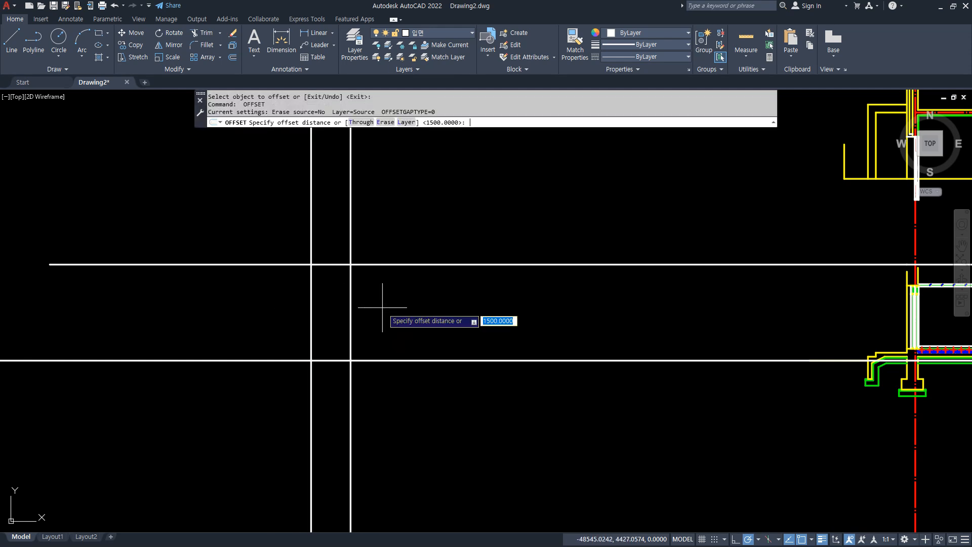
# Offset the second vertical construction line 3300 to the right.
pyautogui.write('3300')
pyautogui.press('Return')
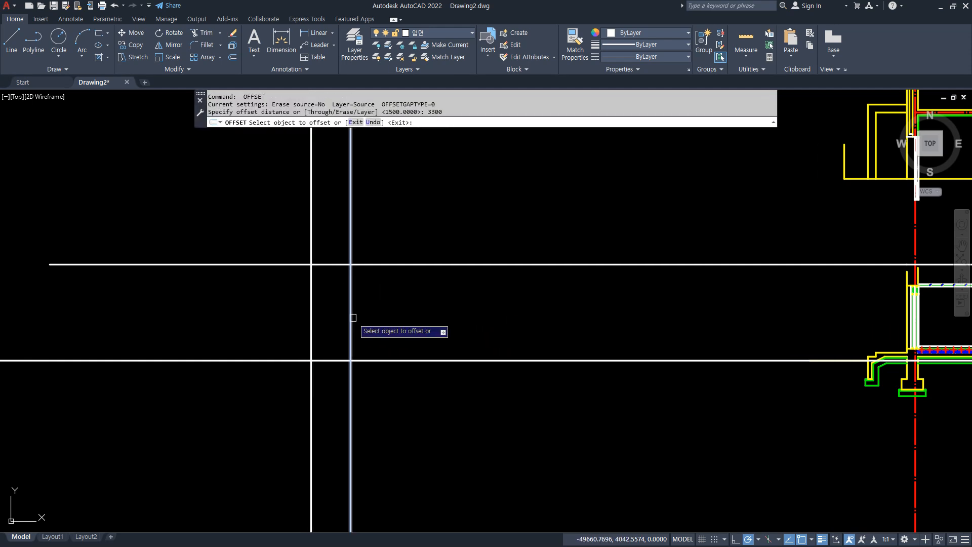
pyautogui.click(351, 319)
pyautogui.click(392, 334)
pyautogui.press('Return')
# Offset the original vertical construction line 3300 to the left.
pyautogui.press('Return')
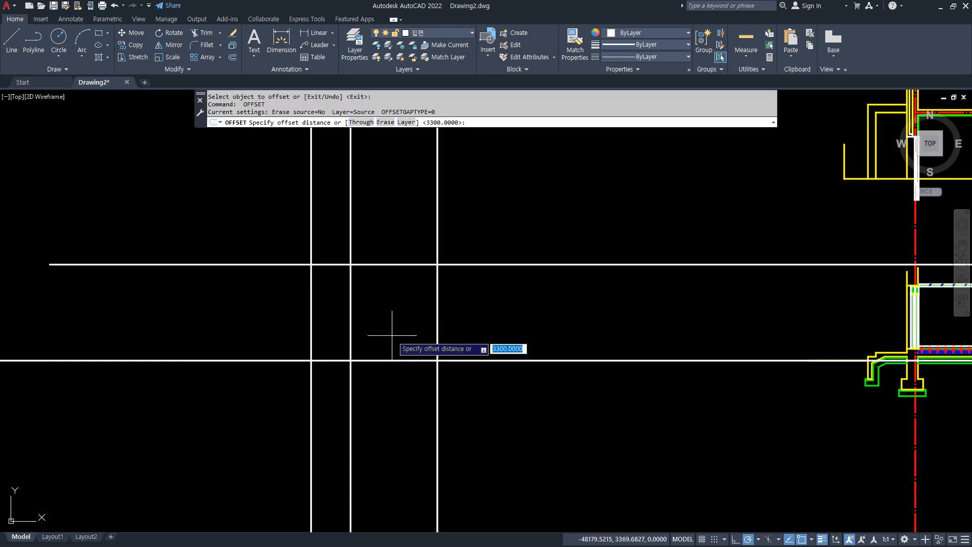
pyautogui.write('33')
pyautogui.press('Return')
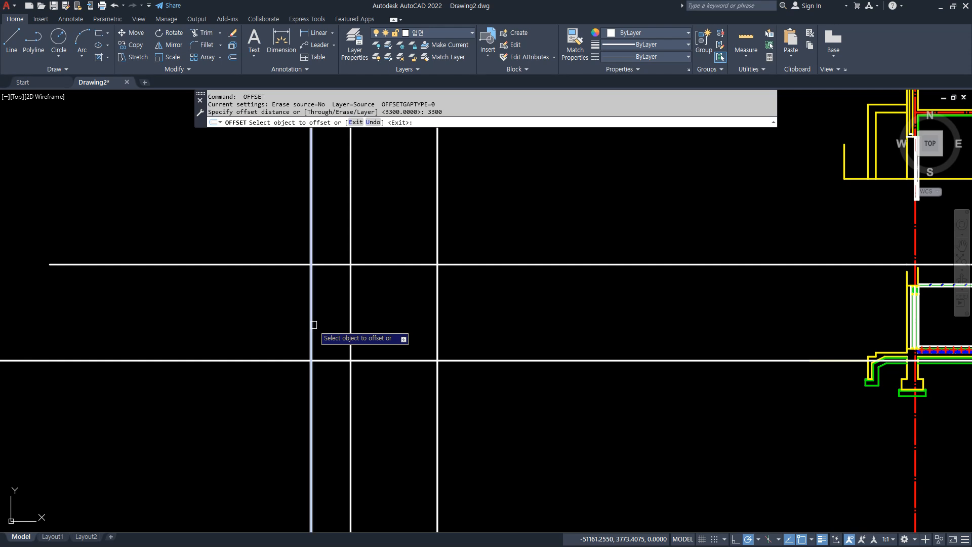
pyautogui.click(314, 324)
pyautogui.click(283, 325)
# Offset the original vertical construction line 3900 to the left.
pyautogui.press('Return')
pyautogui.press('Return')
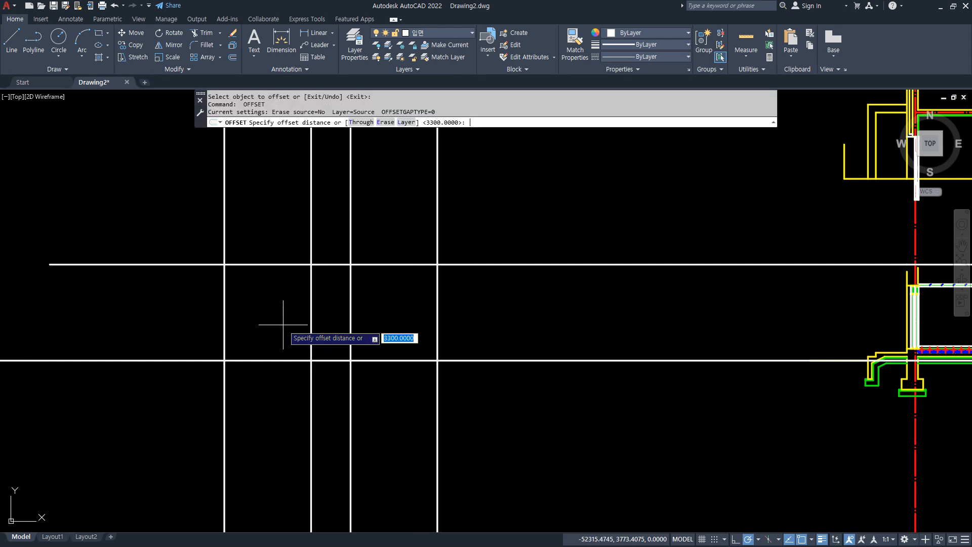
pyautogui.write('3900')
pyautogui.press('Return')
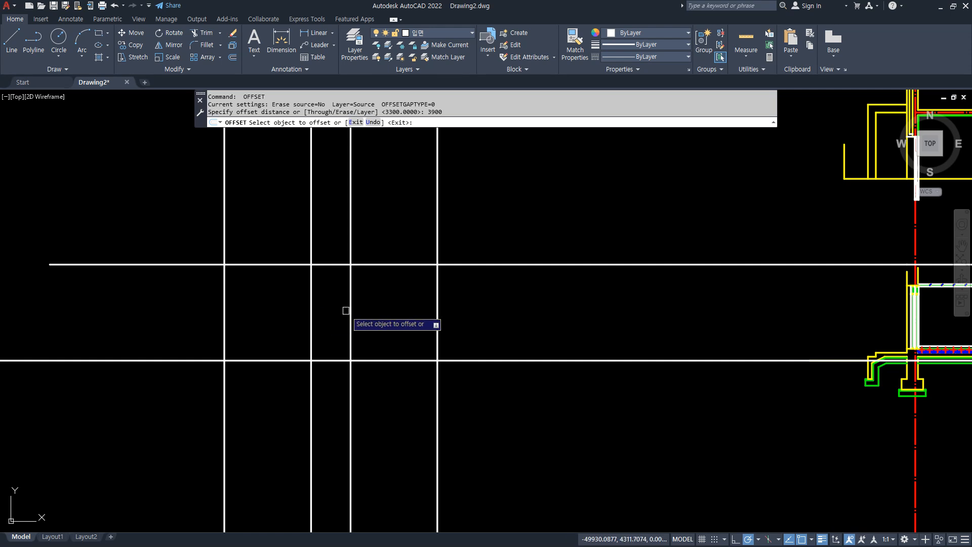
pyautogui.click(311, 311)
pyautogui.click(262, 310)
pyautogui.press('Return')
# Match the original vertical construction line's properties to the section's red dash-dot wall centreline.
pyautogui.moveTo(309, 316); pyautogui.dragTo(293, 334, button='middle')
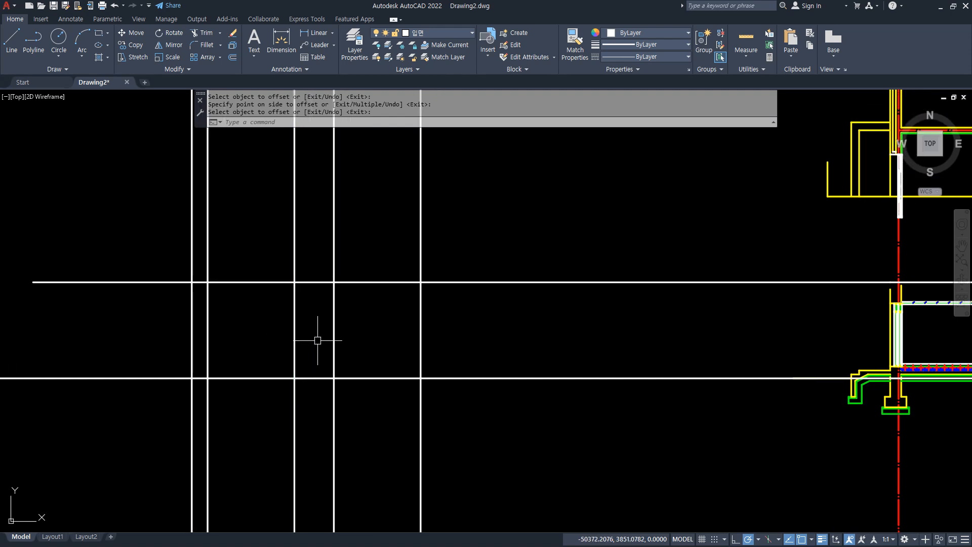
pyautogui.click(293, 322)
pyautogui.press('Escape')
pyautogui.write('ma')
pyautogui.press('Return')
pyautogui.click(900, 250)
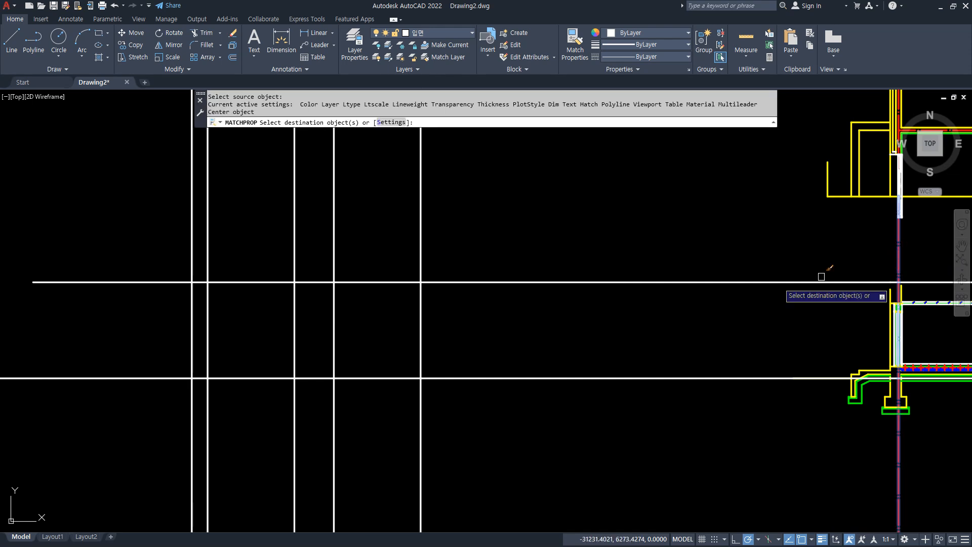
pyautogui.click(294, 313)
pyautogui.press('Return')
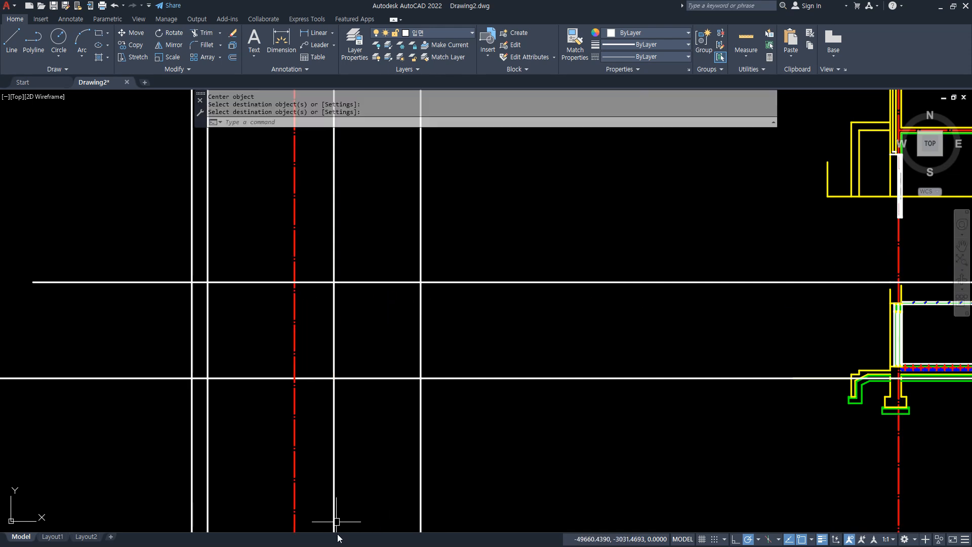
# Draw a 1000 by 350 rectangle up and to the left from where the rightmost vertical line crosses the upper horizontal line.
pyautogui.moveTo(768, 325)
pyautogui.mouseDown(button='middle')
pyautogui.moveTo(728, 325)
pyautogui.moveTo(756, 328)
pyautogui.mouseUp(button='middle')
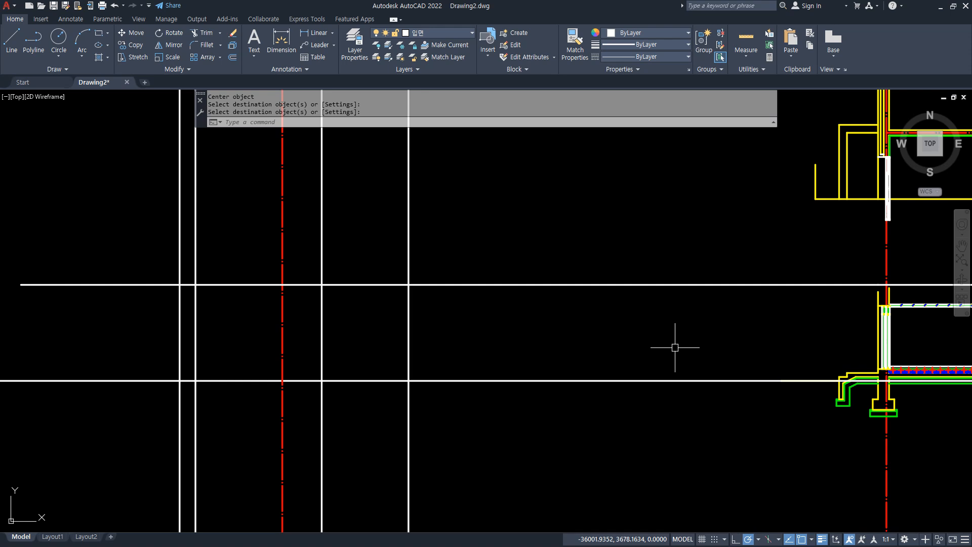
pyautogui.moveTo(449, 276); pyautogui.dragTo(504, 282)
pyautogui.press('Escape')
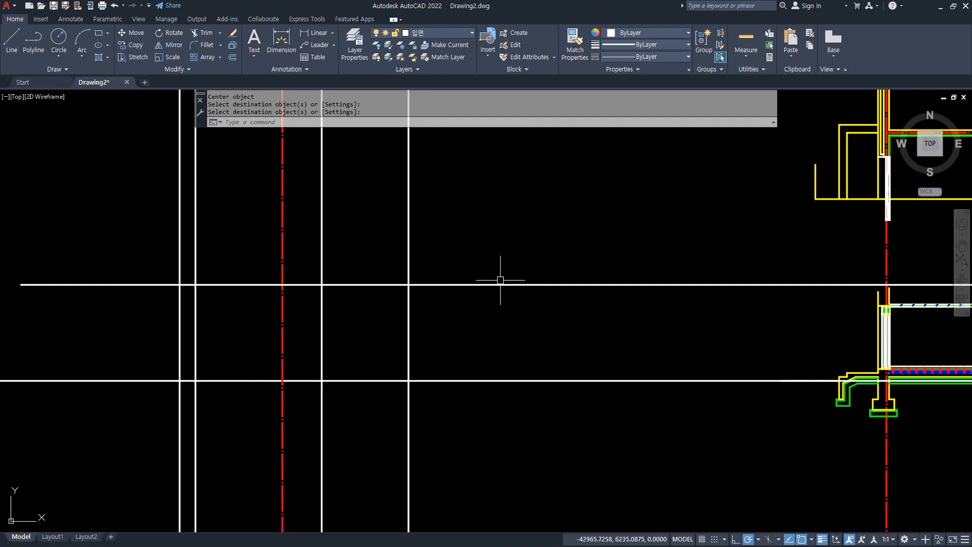
pyautogui.write('REC')
pyautogui.press('Return')
pyautogui.click(408, 285)
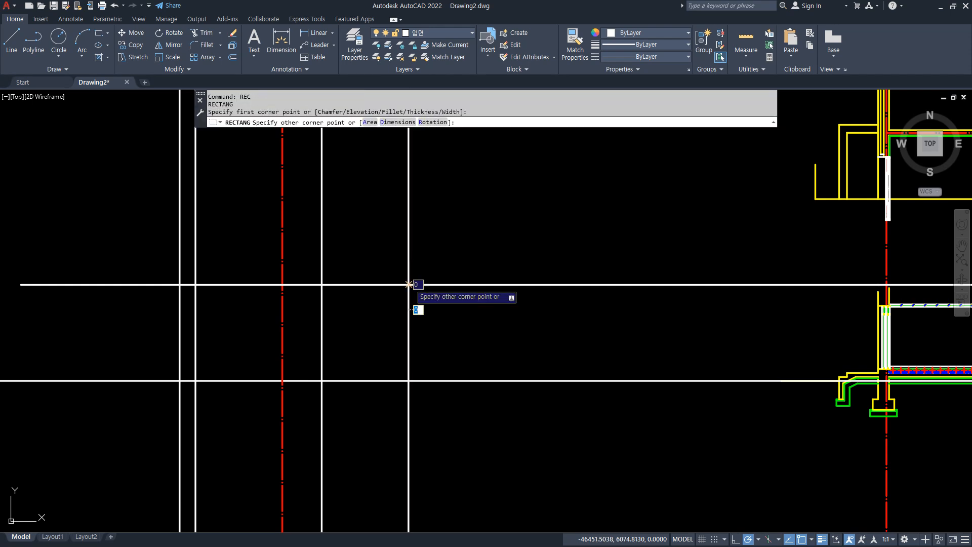
pyautogui.write('@-10')
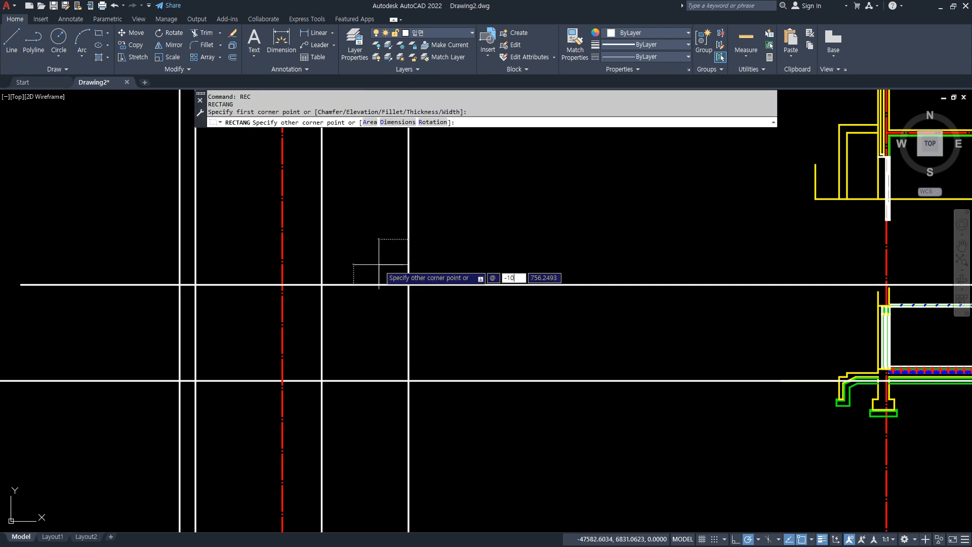
pyautogui.write('00,350')
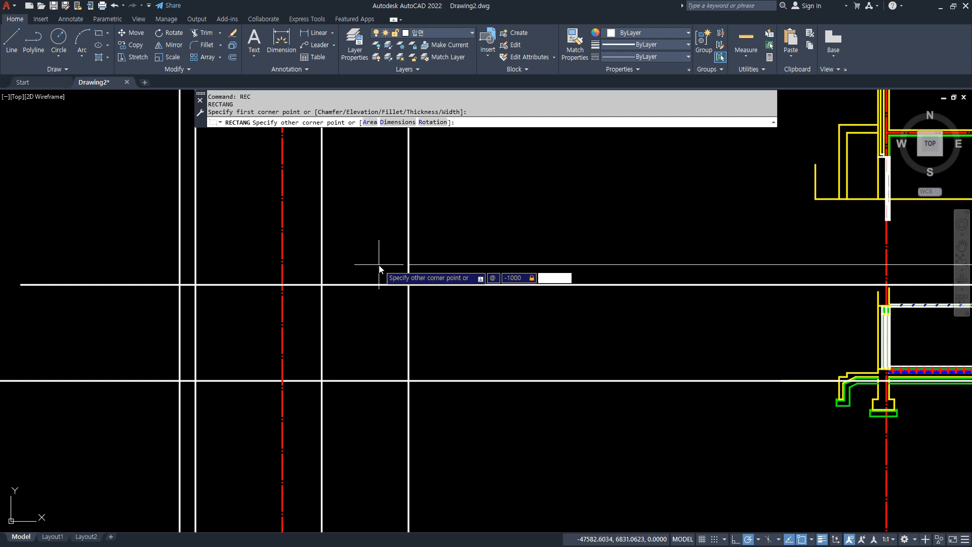
pyautogui.press('Return')
# Draw a construction line through the rectangle's lower-right and upper-left corners as the roof slope.
pyautogui.write('x')
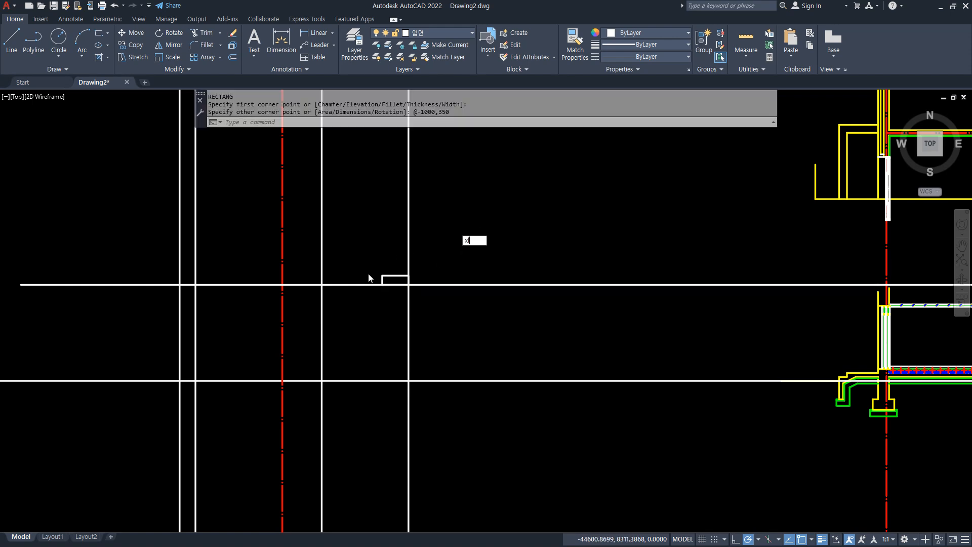
pyautogui.write('l')
pyautogui.press('Return')
pyautogui.scroll(2, 369, 273)
pyautogui.click(432, 292)
pyautogui.click(389, 278)
pyautogui.press('Return')
# Mirror the sloped construction line about the red centreline, keeping the source line.
pyautogui.write('mi')
pyautogui.press('Return')
pyautogui.click(232, 222)
pyautogui.press('Return')
pyautogui.click(230, 222)
pyautogui.click(230, 245)
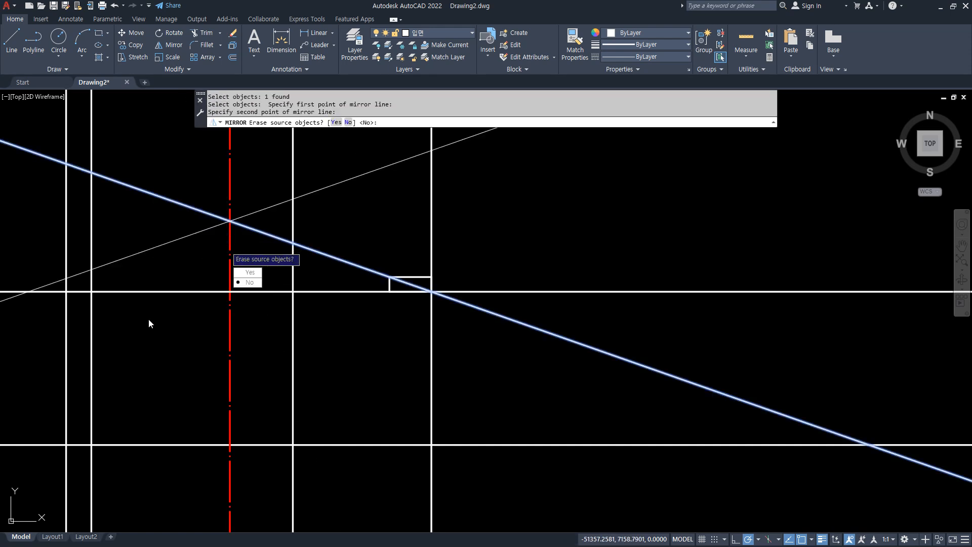
pyautogui.press('Return')
pyautogui.scroll(2, 284, 200)
pyautogui.moveTo(127, 349)
pyautogui.mouseDown()
pyautogui.moveTo(107, 304)
pyautogui.moveTo(126, 350)
pyautogui.mouseUp()
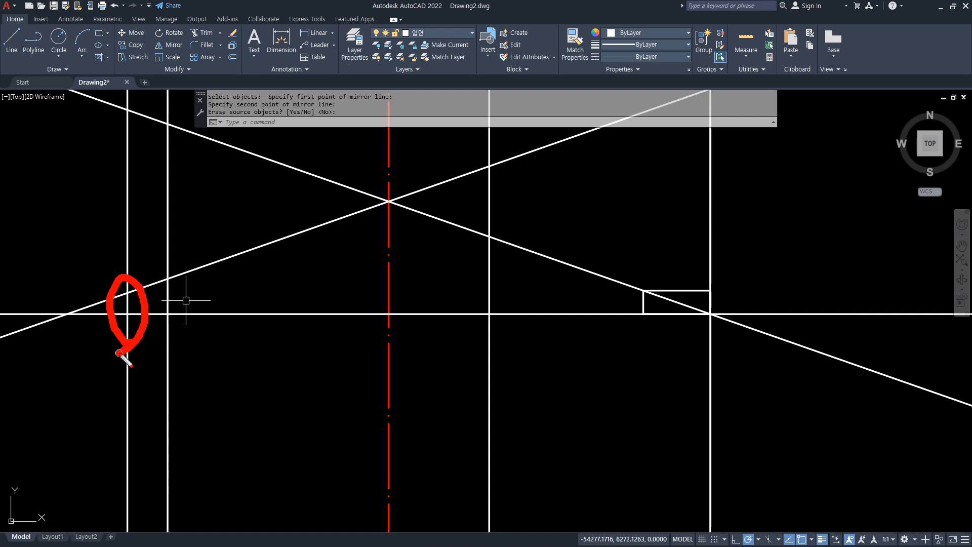
pyautogui.moveTo(716, 332)
pyautogui.mouseDown()
pyautogui.moveTo(709, 263)
pyautogui.moveTo(725, 354)
pyautogui.mouseUp()
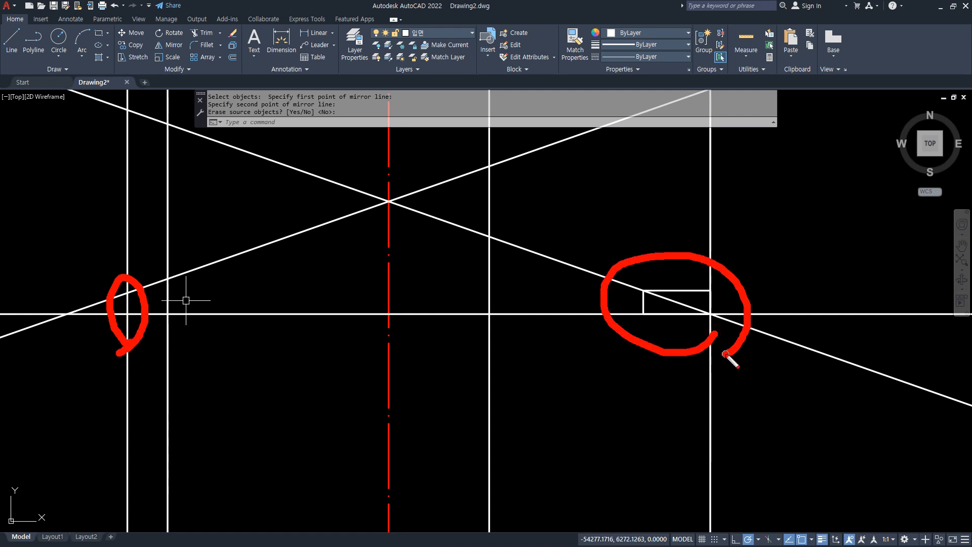
pyautogui.moveTo(130, 348)
pyautogui.mouseDown()
pyautogui.moveTo(126, 268)
pyautogui.moveTo(133, 354)
pyautogui.mouseUp()
pyautogui.moveTo(669, 358)
pyautogui.mouseDown()
pyautogui.moveTo(699, 288)
pyautogui.moveTo(672, 324)
pyautogui.mouseUp()
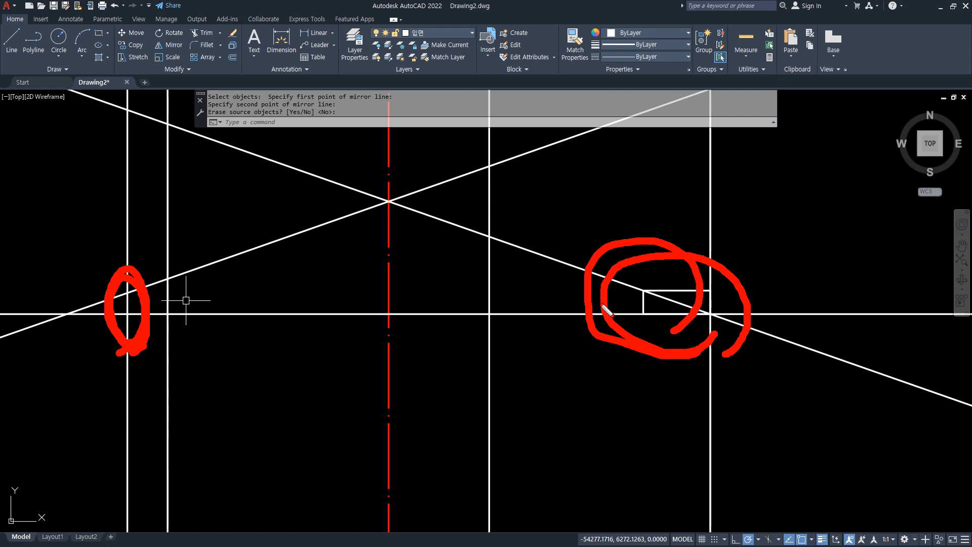
pyautogui.press('Escape')
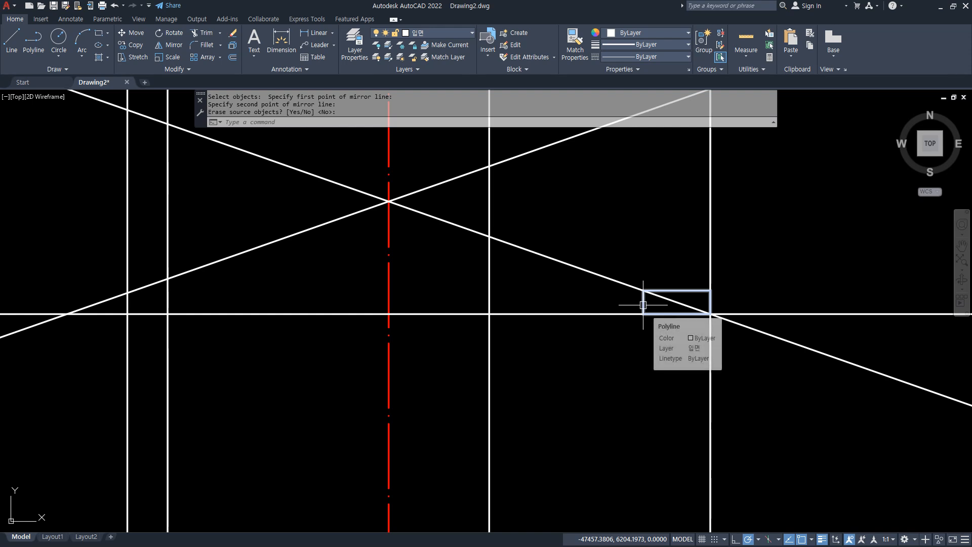
# Move the slope rectangle so its lower-right corner sits where the line 1500 from the centreline crosses the horizontal line.
pyautogui.write('m')
pyautogui.press('Return')
pyautogui.click(643, 305)
pyautogui.press('Return')
pyautogui.click(711, 314)
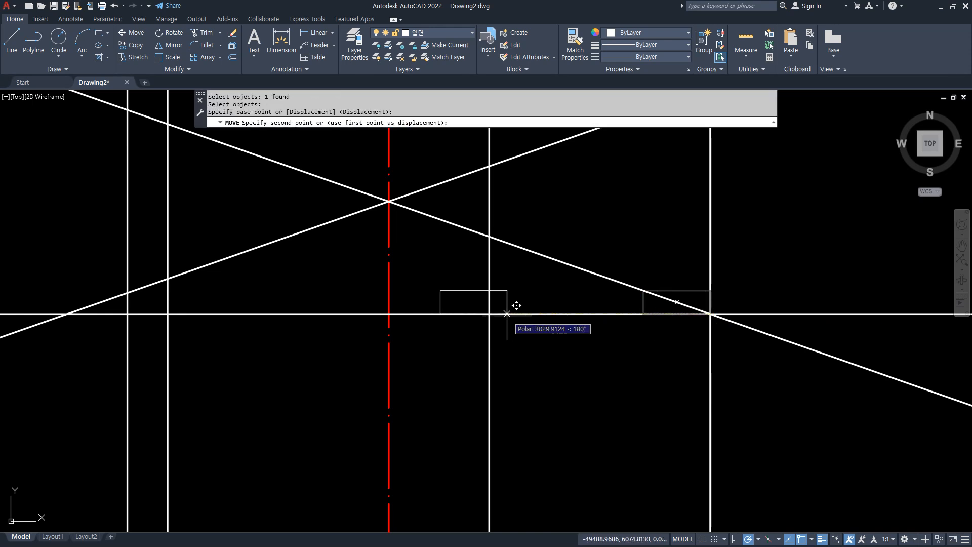
pyautogui.click(489, 314)
pyautogui.press('Escape')
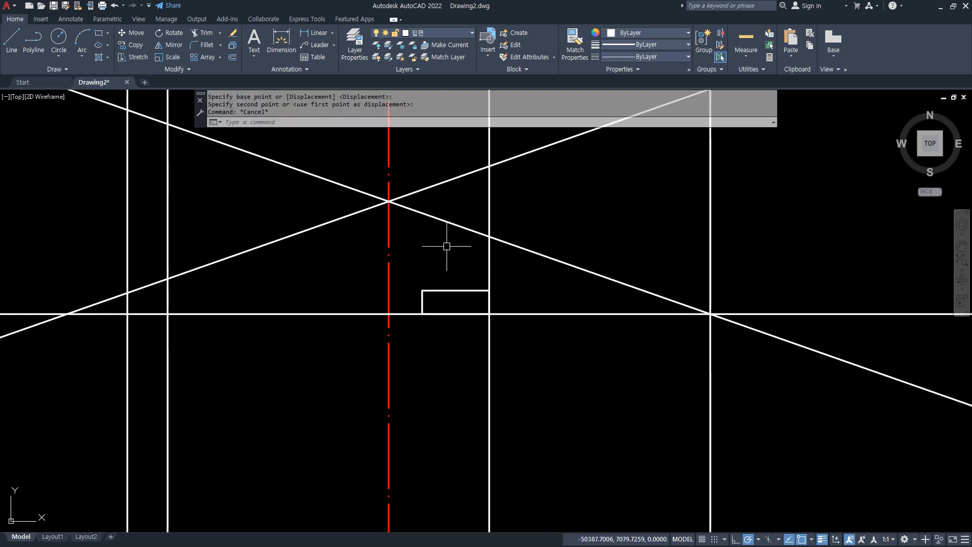
# Move both sloped lines straight down so the right-hand slope passes through the rectangle's lower-right corner.
pyautogui.write('m')
pyautogui.press('Return')
pyautogui.click(435, 242)
pyautogui.click(406, 163)
pyautogui.press('Return')
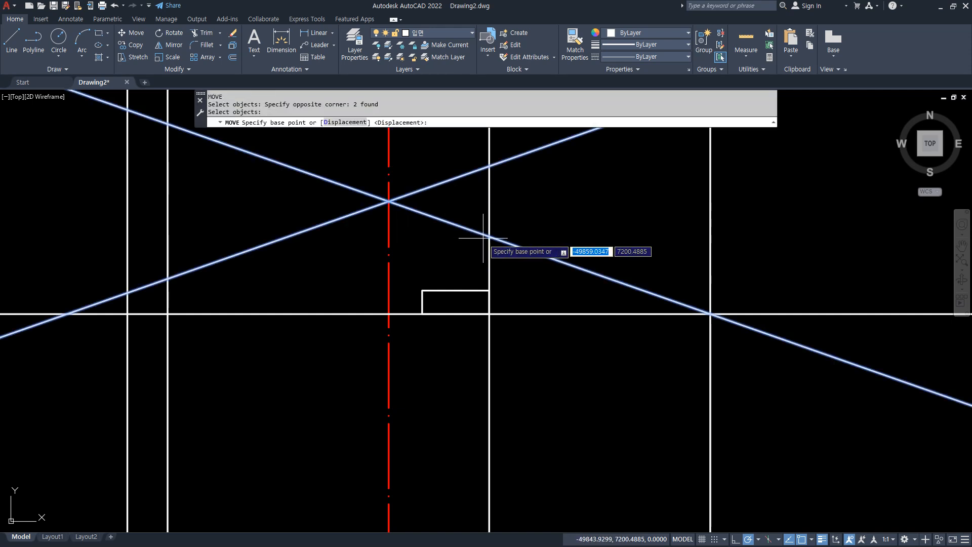
pyautogui.click(489, 238)
pyautogui.click(489, 314)
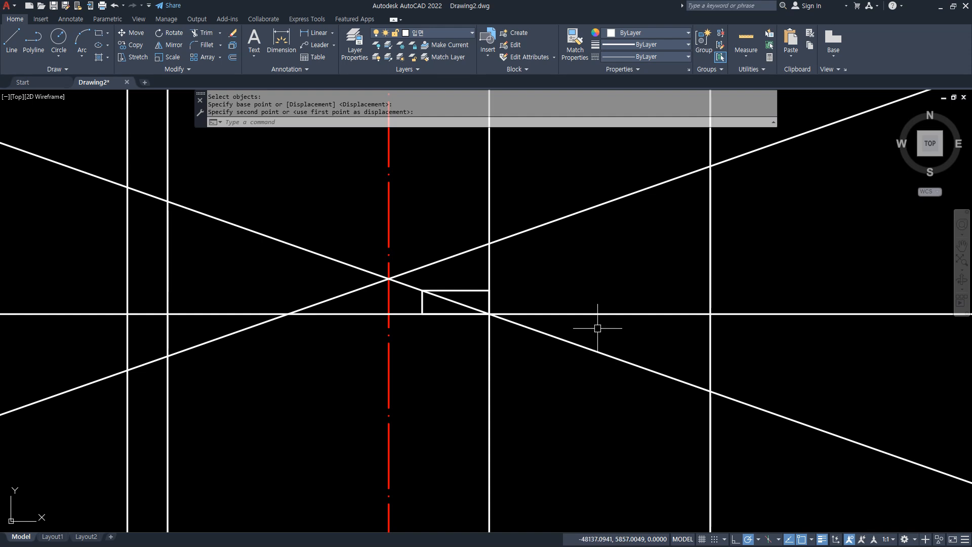
# Move the slope rectangle so its lower-left corner sits where the line 3300 left of the centreline crosses the horizontal line.
pyautogui.write('m')
pyautogui.press('Return')
pyautogui.click(382, 245)
pyautogui.click(527, 363)
pyautogui.press('Return')
pyautogui.click(422, 314)
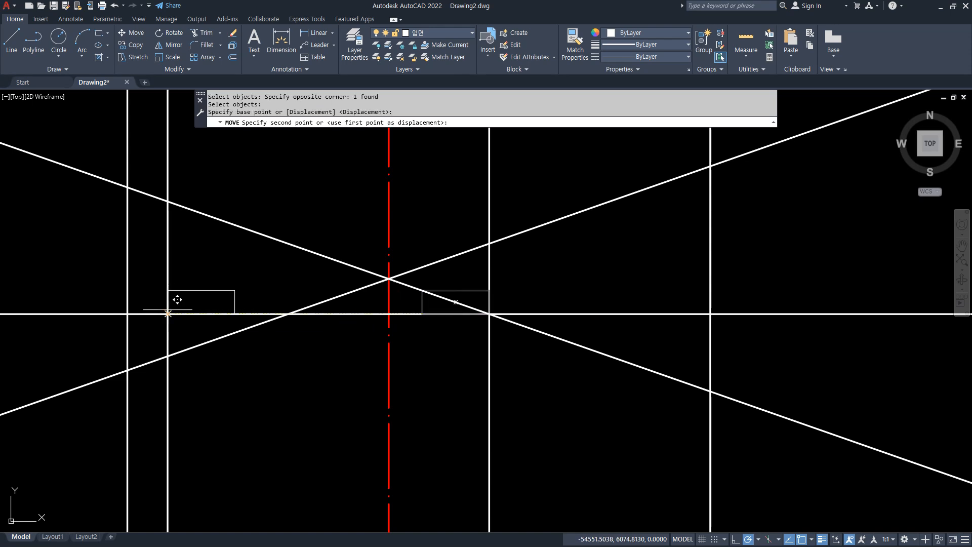
pyautogui.click(167, 314)
pyautogui.write('m')
pyautogui.press('Return')
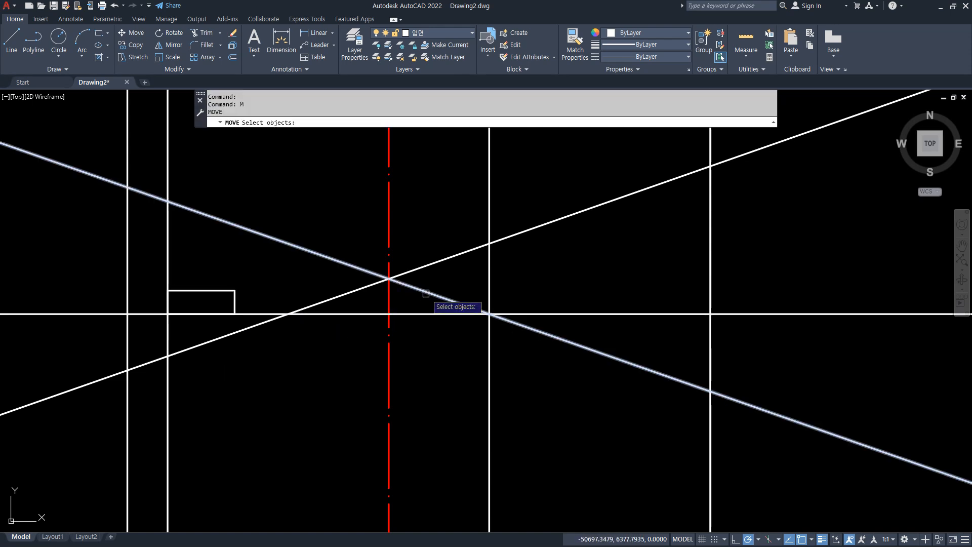
pyautogui.press('Escape')
# Fillet the two sloped lines into a single peak at the centreline.
pyautogui.write('f')
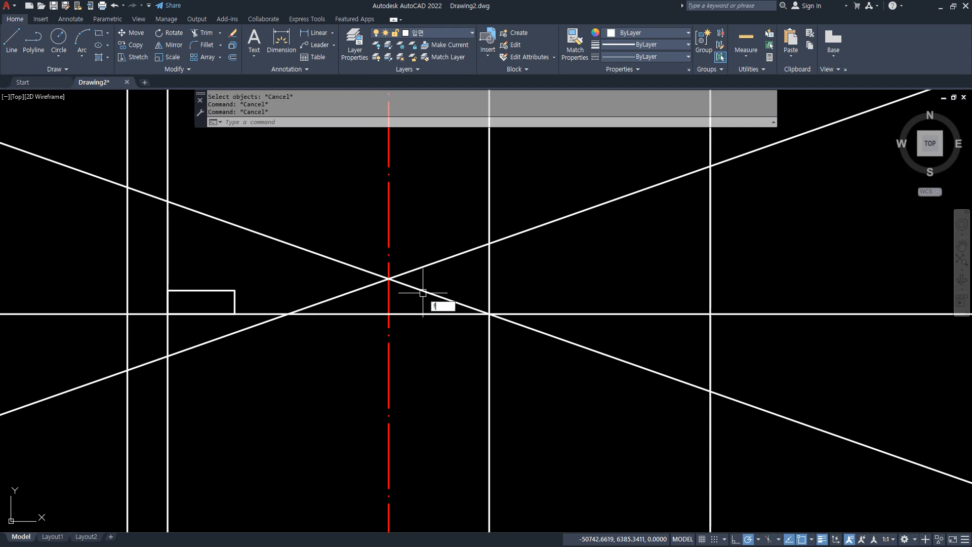
pyautogui.press('Return')
pyautogui.click(420, 291)
pyautogui.click(384, 289)
# Move the peaked slope lines straight up so the left slope passes through the rectangle's lower-left corner.
pyautogui.write('m')
pyautogui.press('Return')
pyautogui.click(365, 287)
pyautogui.click(365, 287)
pyautogui.press('Return')
pyautogui.click(168, 356)
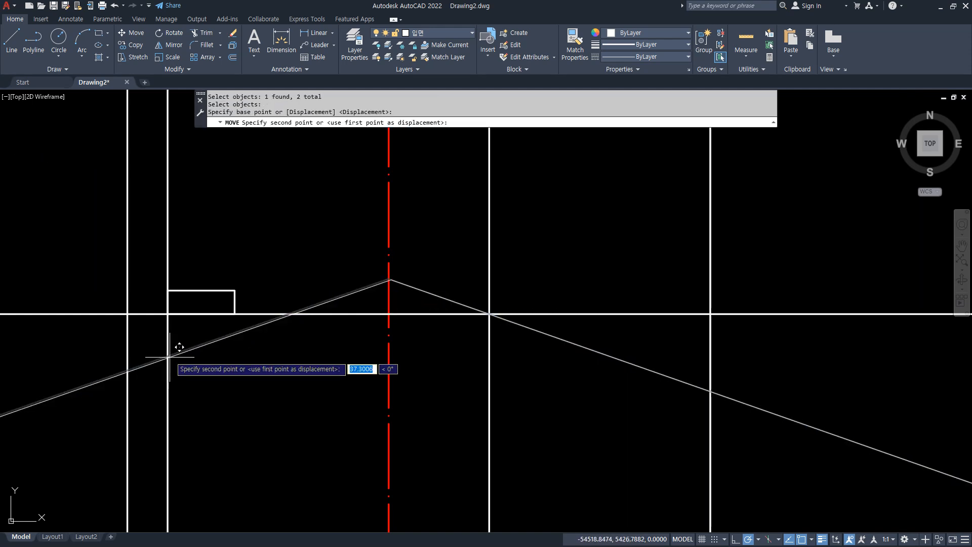
pyautogui.click(168, 314)
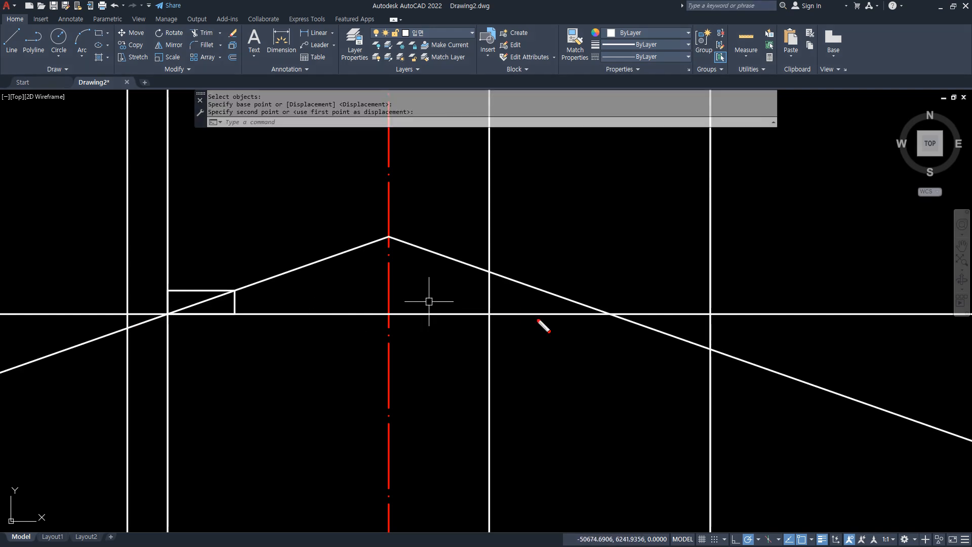
pyautogui.moveTo(152, 365)
pyautogui.mouseDown()
pyautogui.moveTo(99, 320)
pyautogui.moveTo(161, 371)
pyautogui.mouseUp()
pyautogui.moveTo(709, 360)
pyautogui.mouseDown()
pyautogui.moveTo(700, 377)
pyautogui.moveTo(717, 378)
pyautogui.mouseUp()
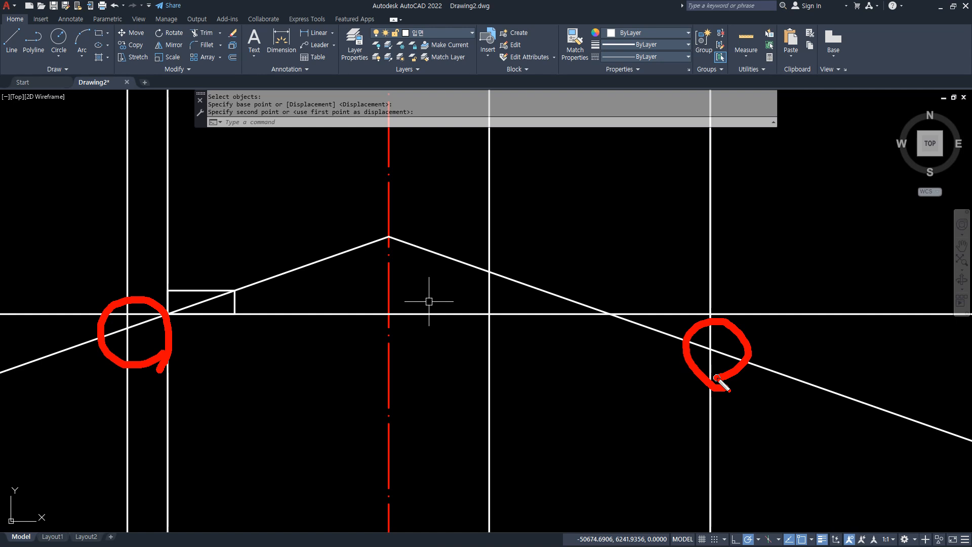
pyautogui.write('m')
pyautogui.press('Return')
pyautogui.click(438, 253)
pyautogui.click(357, 247)
pyautogui.press('Escape')
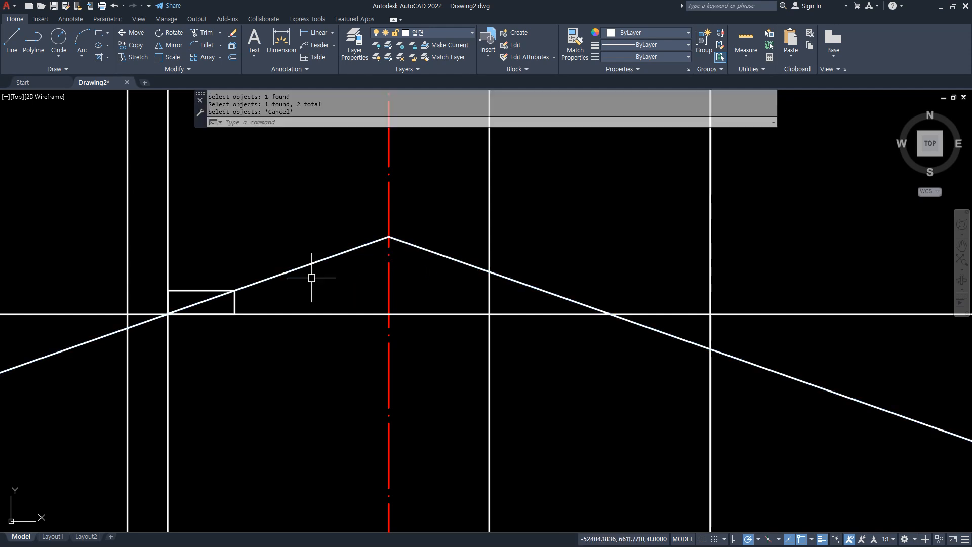
# Move the slope rectangle left so its lower-left corner sits on the line 3900 left of the centreline.
pyautogui.write('m')
pyautogui.press('Return')
pyautogui.click(145, 257)
pyautogui.click(245, 373)
pyautogui.press('Return')
pyautogui.click(168, 314)
pyautogui.click(127, 314)
# Raise the peaked slope lines so the left slope meets the horizontal line at the outermost left vertical line.
pyautogui.write('m')
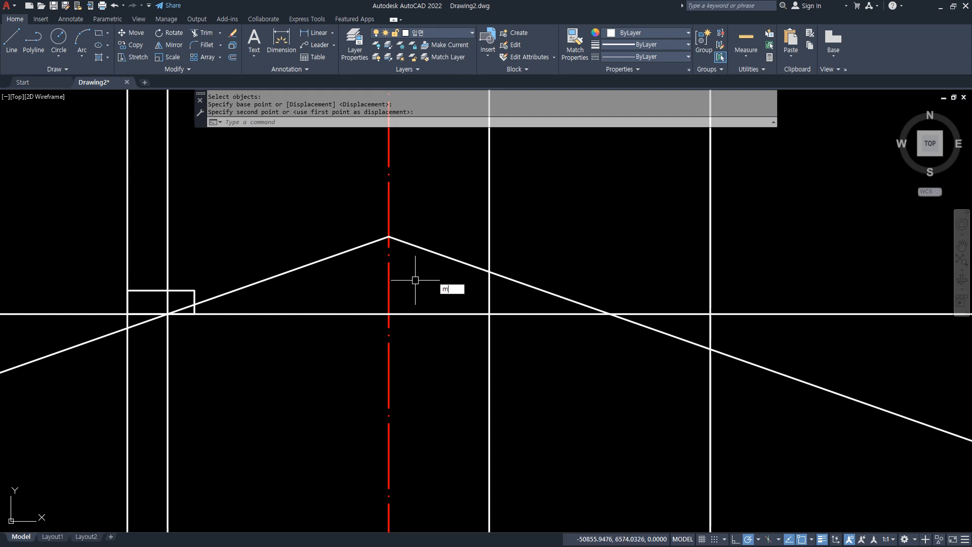
pyautogui.press('Return')
pyautogui.click(461, 260)
pyautogui.click(356, 249)
pyautogui.press('Return')
pyautogui.click(127, 328)
pyautogui.click(127, 314)
# Erase all the slope-study lines and the rectangle from the empty area left of the section.
pyautogui.moveTo(733, 370)
pyautogui.mouseDown()
pyautogui.moveTo(714, 304)
pyautogui.moveTo(707, 395)
pyautogui.mouseUp()
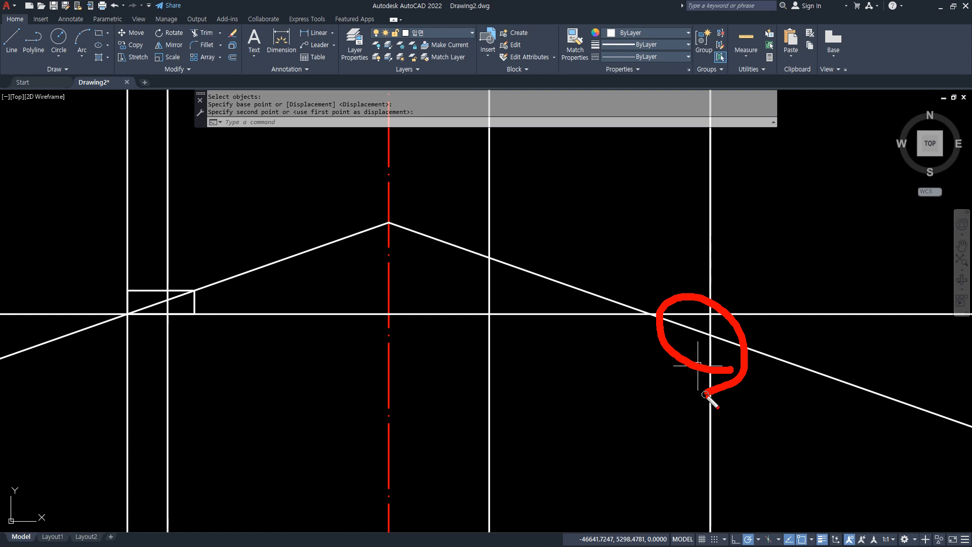
pyautogui.scroll(-6, 704, 374)
pyautogui.moveTo(706, 373); pyautogui.dragTo(326, 360, button='middle')
pyautogui.click(368, 446)
pyautogui.click(136, 297)
pyautogui.write('e')
pyautogui.press('Return')
# Draw a 1000 by 350 rectangle up and to the left from where the section's right wall centreline crosses the roof reference line.
pyautogui.scroll(5, 619, 406)
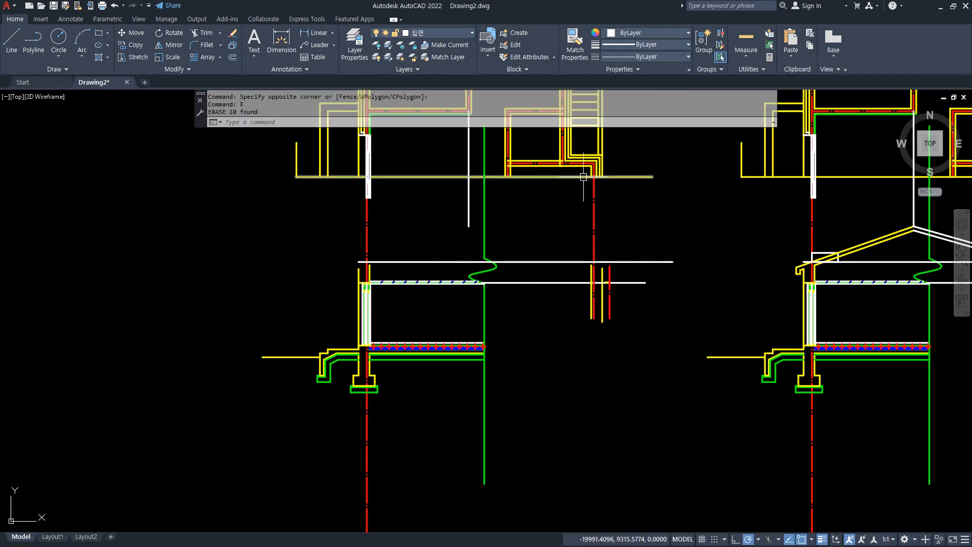
pyautogui.scroll(2, 604, 261)
pyautogui.moveTo(582, 248); pyautogui.dragTo(611, 303, button='middle')
pyautogui.write('rec')
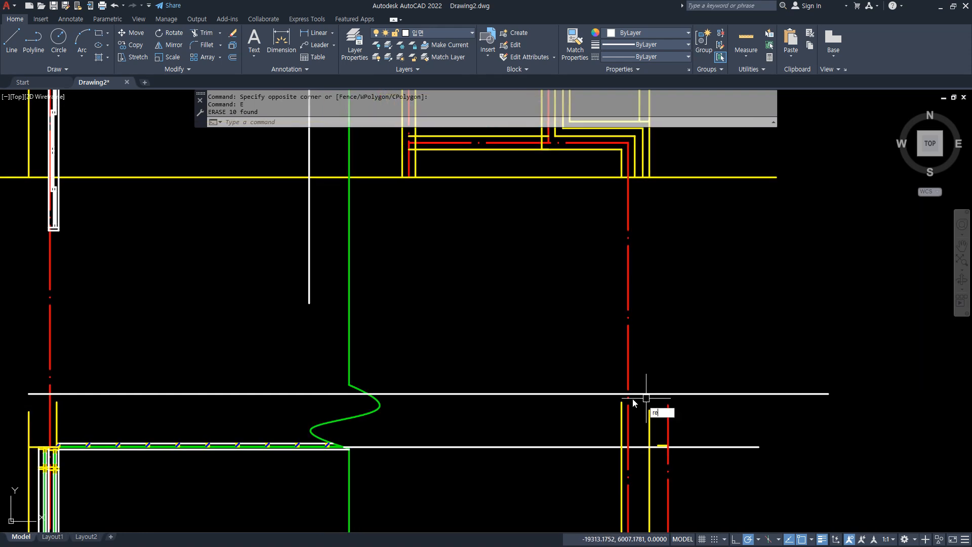
pyautogui.press('Return')
pyautogui.click(628, 394)
pyautogui.write('-1000')
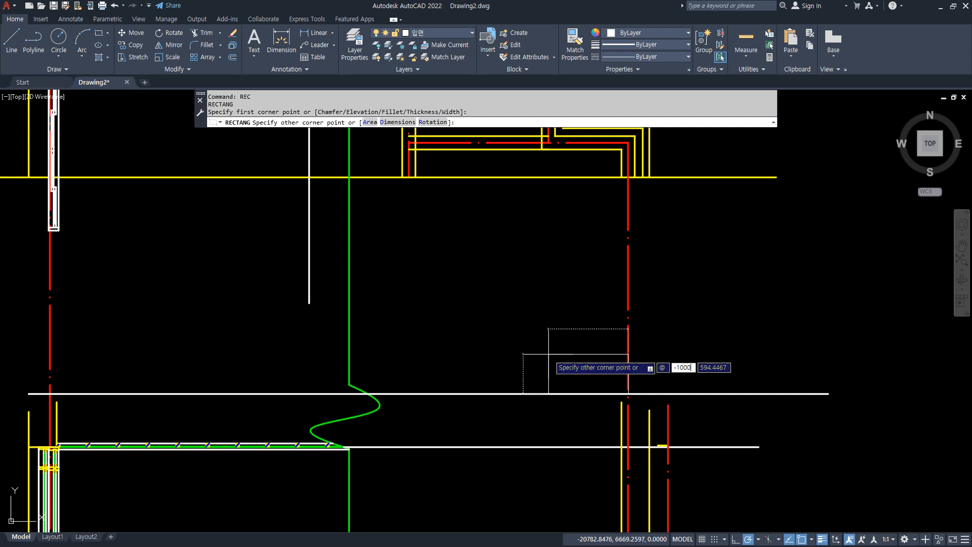
pyautogui.press('Tab')
pyautogui.write('350')
pyautogui.press('Return')
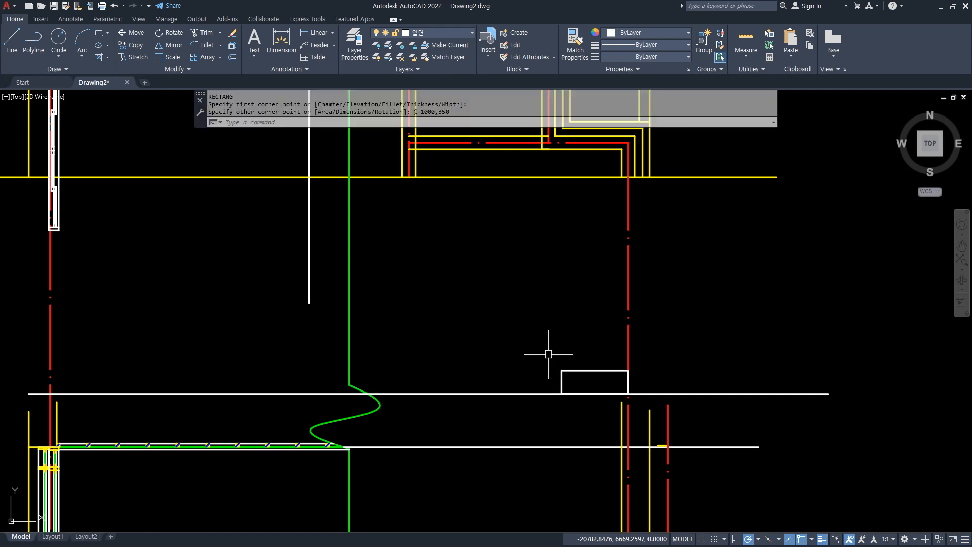
# Draw a construction line through the rectangle's diagonal, from its lower-right corner on the wall centreline to its upper-left corner.
pyautogui.write('x')
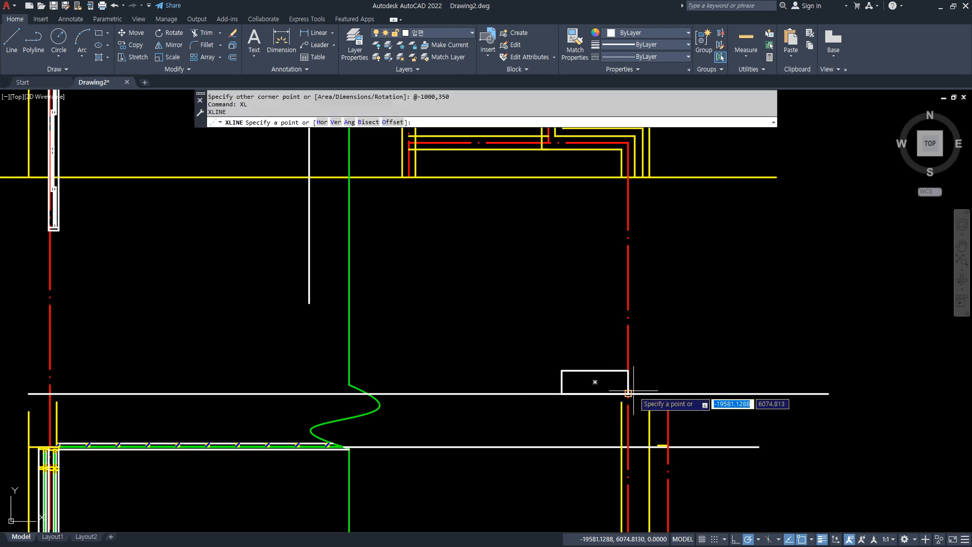
pyautogui.click(629, 393)
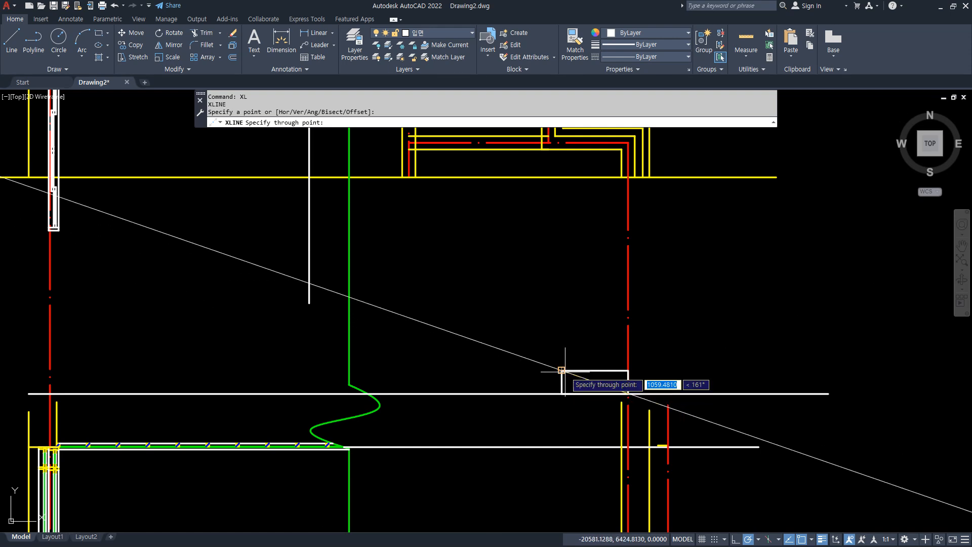
pyautogui.click(568, 373)
pyautogui.press('Return')
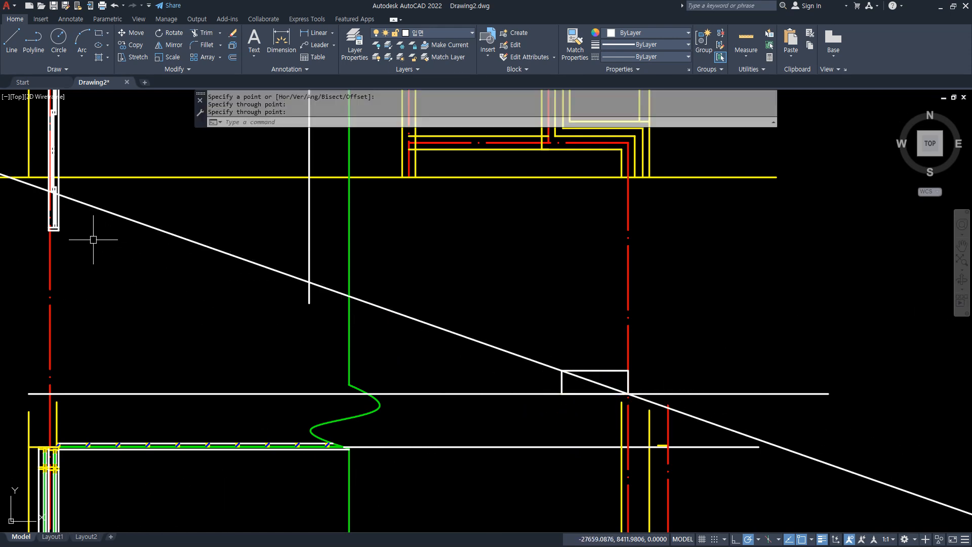
# Trim the vertical ridge line below the slope and the slope line beyond the ridge.
pyautogui.write('tr')
pyautogui.press('Return')
pyautogui.click(310, 296)
pyautogui.press('Return')
pyautogui.write('m')
pyautogui.press('Return')
pyautogui.click(315, 283)
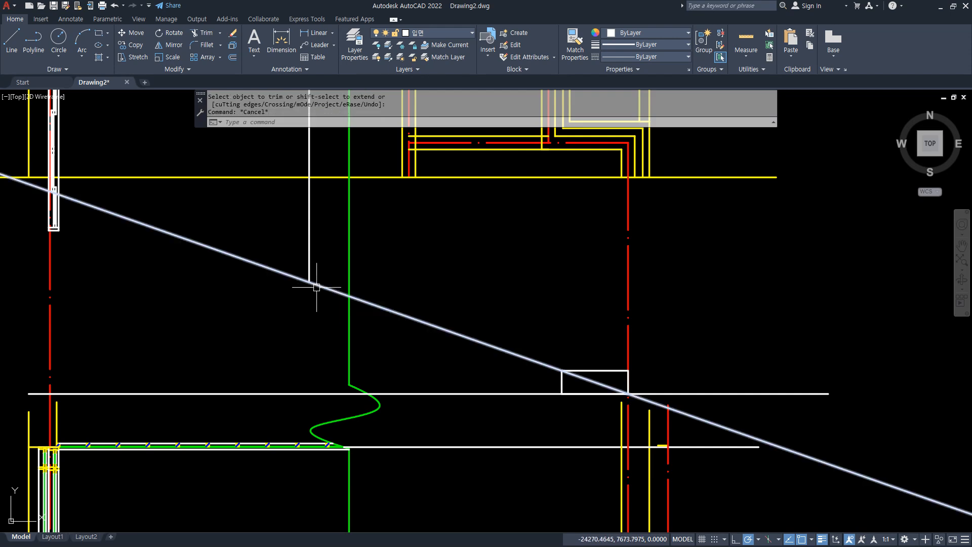
pyautogui.click(308, 271)
# Mirror the right roof slope about the vertical ridge line, keeping the original.
pyautogui.write('mi')
pyautogui.press('Return')
pyautogui.click(317, 284)
pyautogui.press('Return')
pyautogui.click(309, 282)
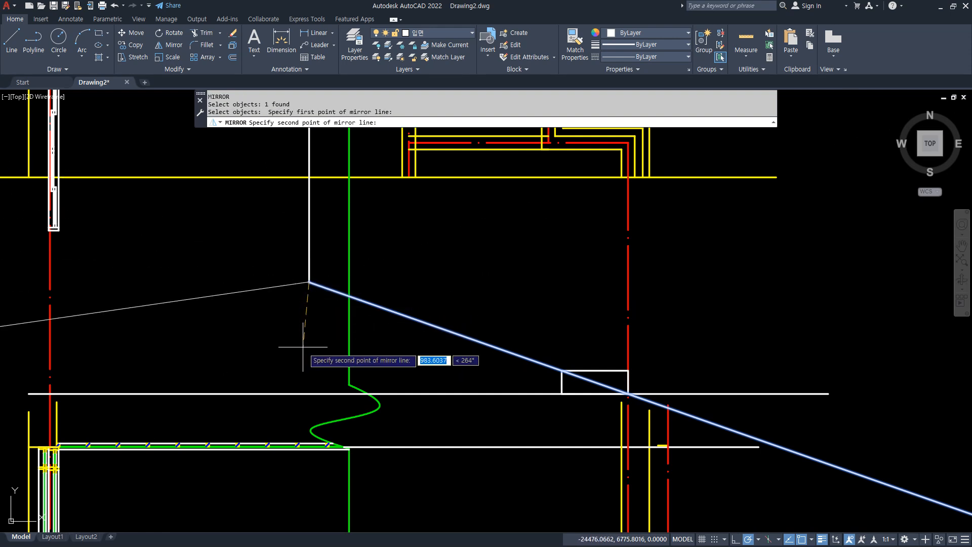
pyautogui.click(309, 356)
pyautogui.press('Return')
pyautogui.moveTo(218, 390)
pyautogui.mouseDown(button='middle')
pyautogui.moveTo(308, 321)
pyautogui.moveTo(304, 349)
pyautogui.moveTo(324, 346)
pyautogui.mouseUp(button='middle')
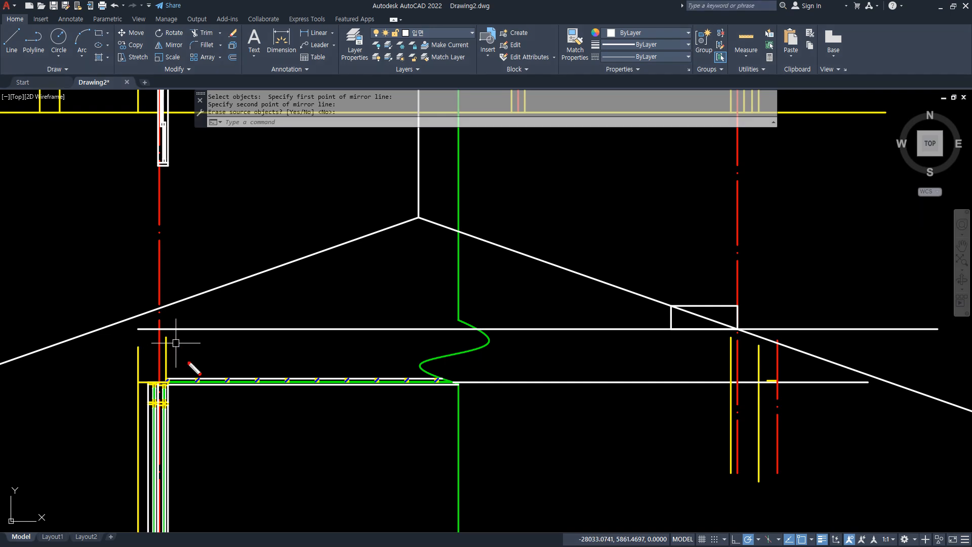
pyautogui.moveTo(747, 344)
pyautogui.mouseDown()
pyautogui.moveTo(689, 362)
pyautogui.moveTo(788, 299)
pyautogui.moveTo(732, 380)
pyautogui.mouseUp()
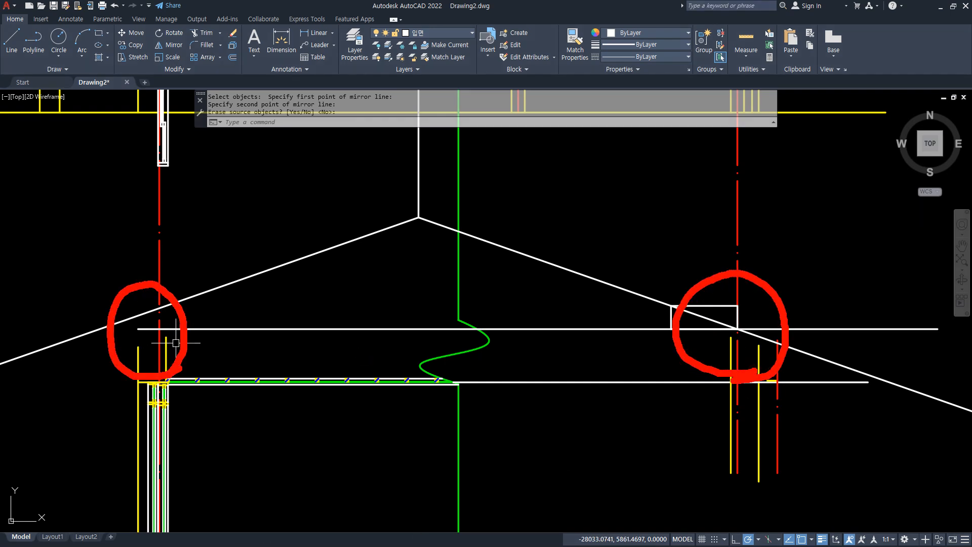
# Match the horizontal roof reference line's properties to the left wall centreline.
pyautogui.write('ma')
pyautogui.press('Return')
pyautogui.click(158, 274)
pyautogui.click(223, 329)
pyautogui.press('Return')
# Offset the left wall centreline 600 outward to locate the eave end.
pyautogui.scroll(2, 108, 360)
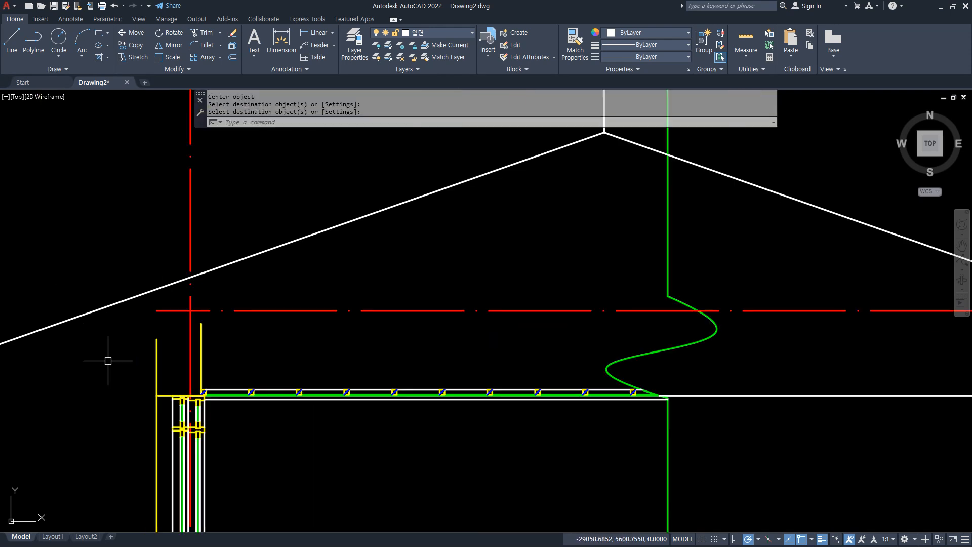
pyautogui.write('o')
pyautogui.press('Return')
pyautogui.write('600')
pyautogui.press('Return')
pyautogui.click(190, 251)
pyautogui.click(118, 248)
pyautogui.press('Escape')
# Draw the eave fascia from where the offset line meets the slope: 250 down, 150 toward the wall, and back up to the slope.
pyautogui.write('l')
pyautogui.press('Return')
pyautogui.click(127, 299)
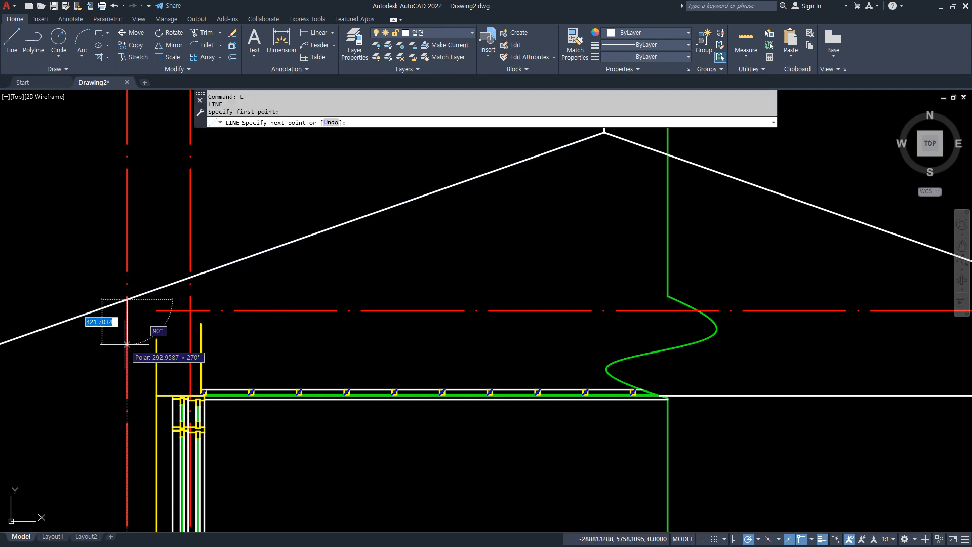
pyautogui.write('250')
pyautogui.press('Return')
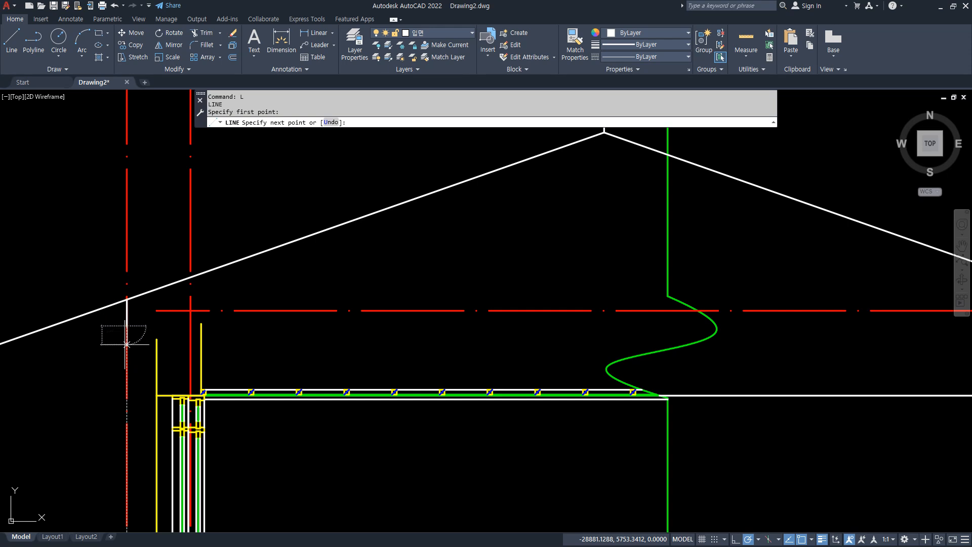
pyautogui.write('150')
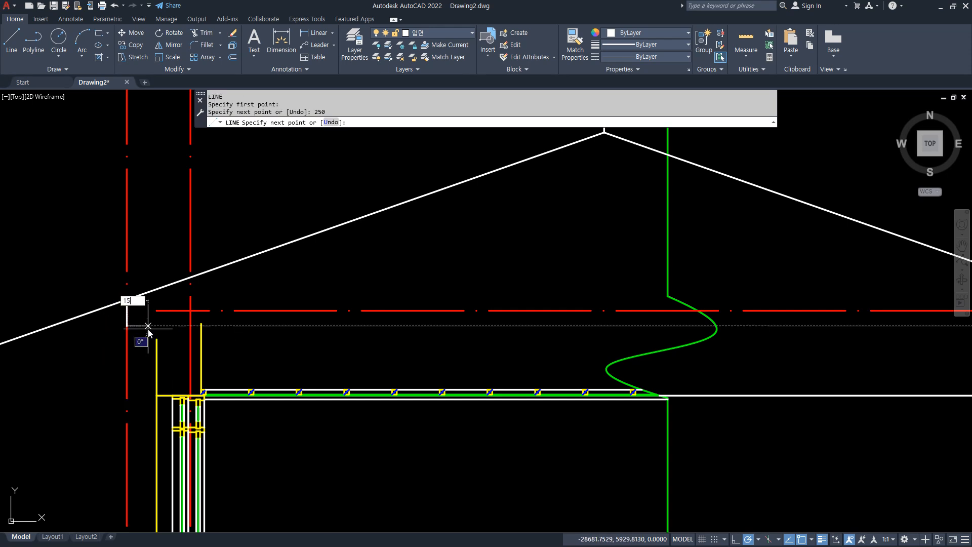
pyautogui.press('Return')
pyautogui.click(144, 296)
pyautogui.press('Return')
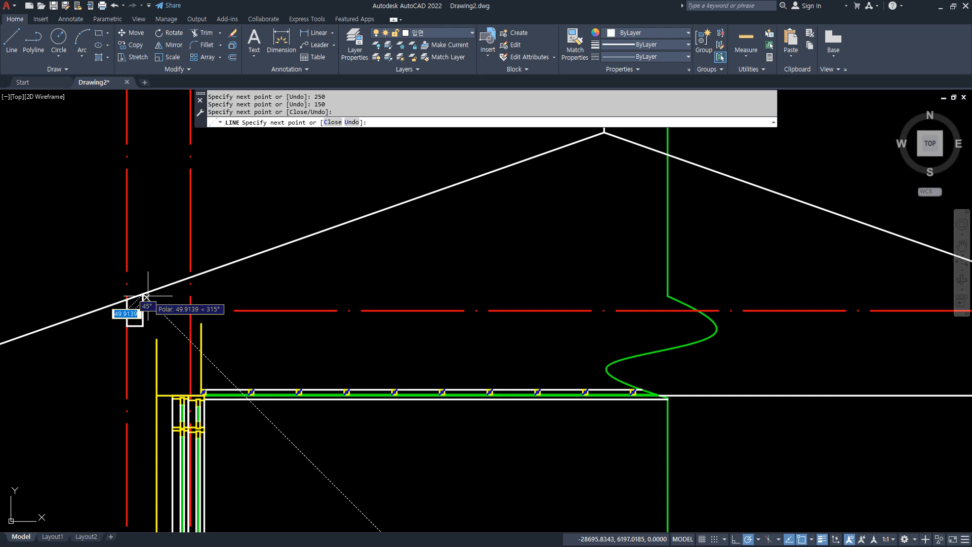
# Offset the left roof slope 150 downward to form the roof underside.
pyautogui.scroll(4, 144, 304)
pyautogui.write('o')
pyautogui.press('Return')
pyautogui.write('150')
pyautogui.press('Return')
pyautogui.click(243, 273)
pyautogui.click(239, 283)
pyautogui.press('Return')
# Close the fascia with sharp corners at the roof's upper and lower slope lines, and erase the offset centreline.
pyautogui.write('f')
pyautogui.press('Return')
pyautogui.click(199, 331)
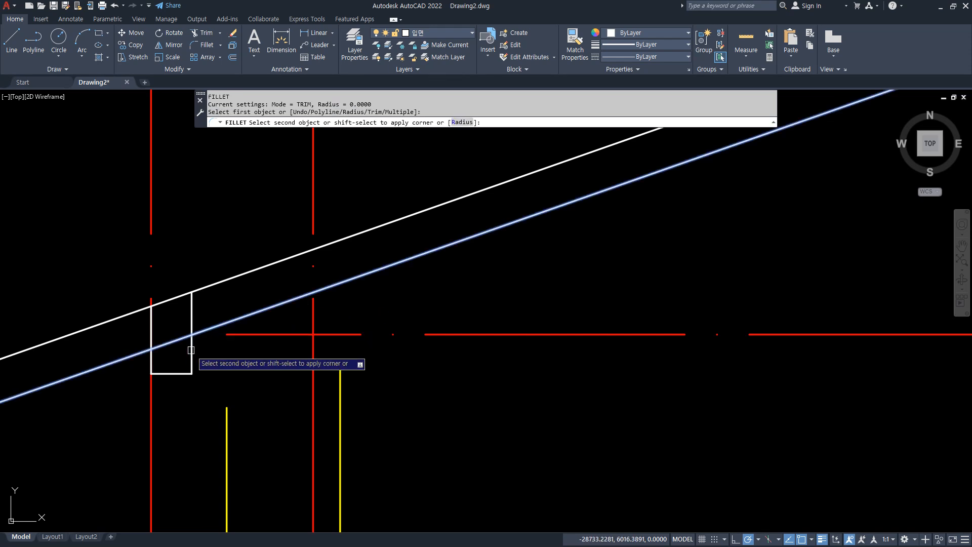
pyautogui.click(146, 328)
pyautogui.click(162, 247)
pyautogui.click(139, 218)
pyautogui.write('e')
pyautogui.press('Return')
# Extend the outer and inner yellow wall lines up to the roof underside.
pyautogui.write('ex')
pyautogui.press('Return')
pyautogui.click(226, 411)
pyautogui.click(221, 385)
pyautogui.click(229, 377)
pyautogui.click(331, 390)
pyautogui.click(344, 391)
pyautogui.click(341, 388)
pyautogui.press('Return')
# Fillet the short eave underside to the outer wall line with a radius of 0.
pyautogui.write('tr')
pyautogui.press('Return')
pyautogui.click(323, 291)
pyautogui.press('Return')
pyautogui.write('f')
pyautogui.press('Return')
pyautogui.click(348, 282)
pyautogui.click(259, 333)
pyautogui.click(211, 348)
pyautogui.click(218, 327)
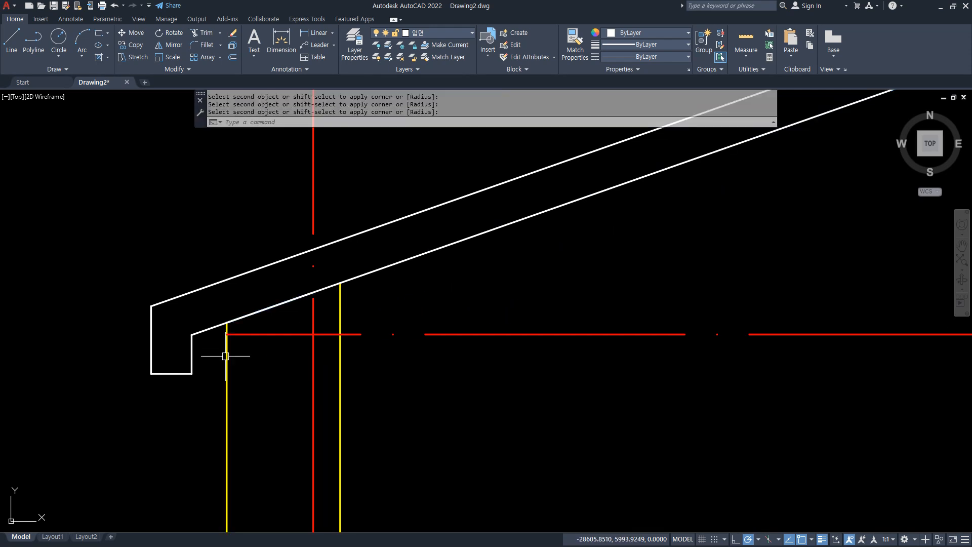
pyautogui.press('Return')
pyautogui.click(216, 328)
pyautogui.click(225, 337)
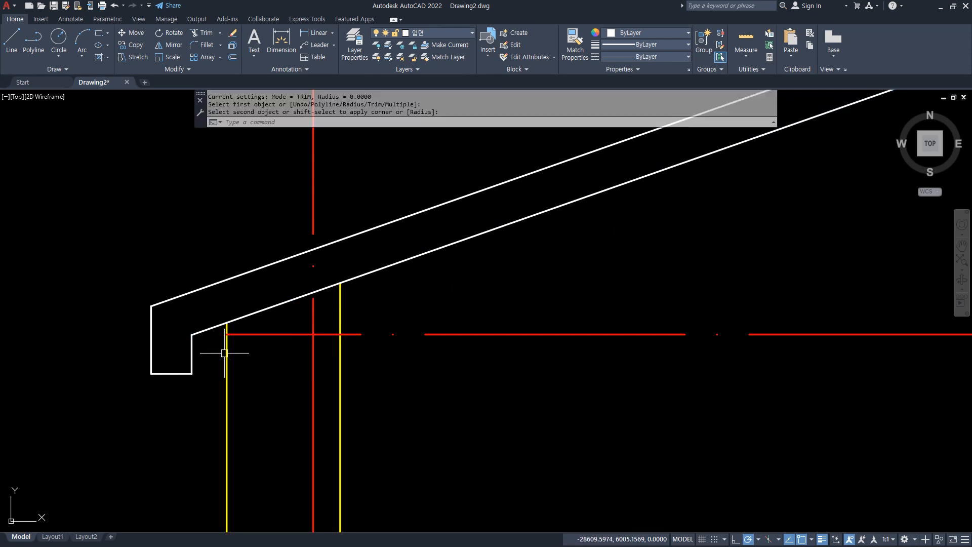
# Fillet the inner wall line to the roof underside with a radius of 0, opening the underside above the wall.
pyautogui.click(260, 310)
pyautogui.press('Escape')
pyautogui.press('Return')
pyautogui.click(340, 294)
pyautogui.click(360, 278)
# Mirror the left roof underside line about the vertical line through the ridge, keeping the original.
pyautogui.scroll(-5, 380, 397)
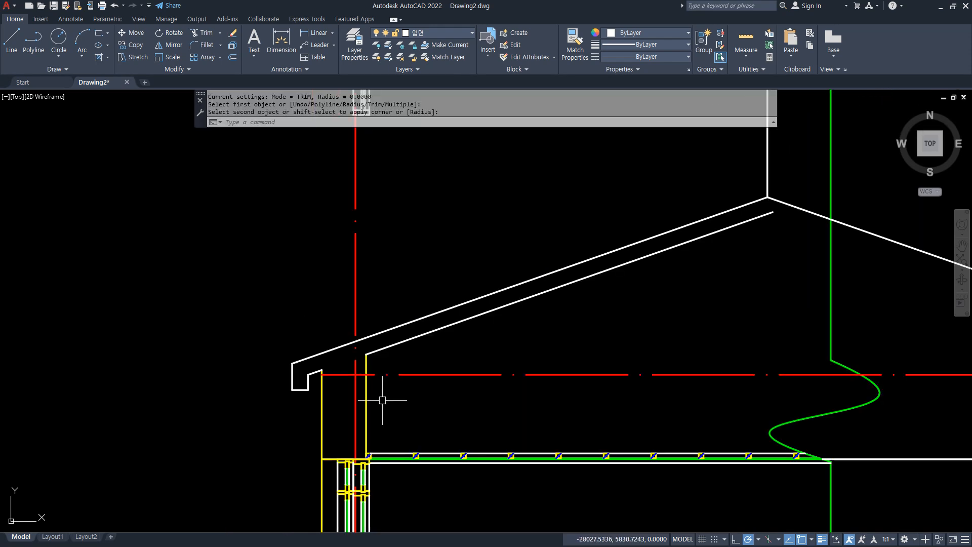
pyautogui.moveTo(555, 364); pyautogui.dragTo(382, 282, button='middle')
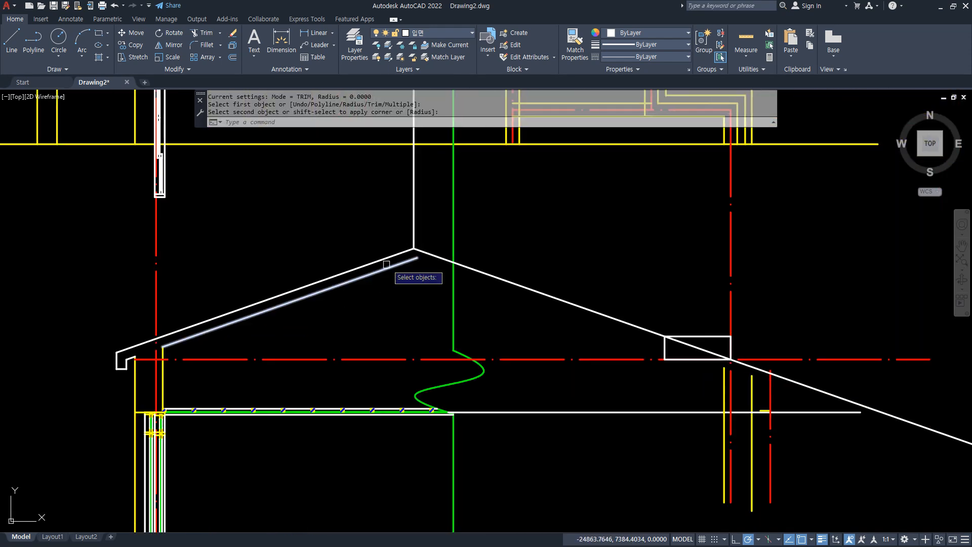
pyautogui.press('Escape')
pyautogui.write('mi')
pyautogui.press('Return')
pyautogui.click(413, 259)
pyautogui.press('Return')
pyautogui.click(414, 248)
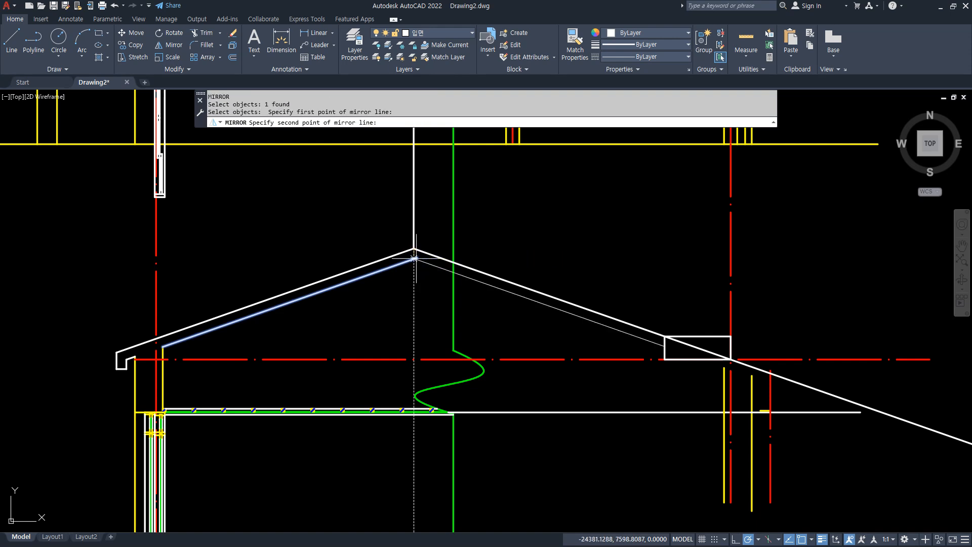
pyautogui.click(414, 316)
pyautogui.press('Return')
# Fillet the two roof underside lines into a sharp corner below the ridge with a radius of 0.
pyautogui.write('f')
pyautogui.press('Return')
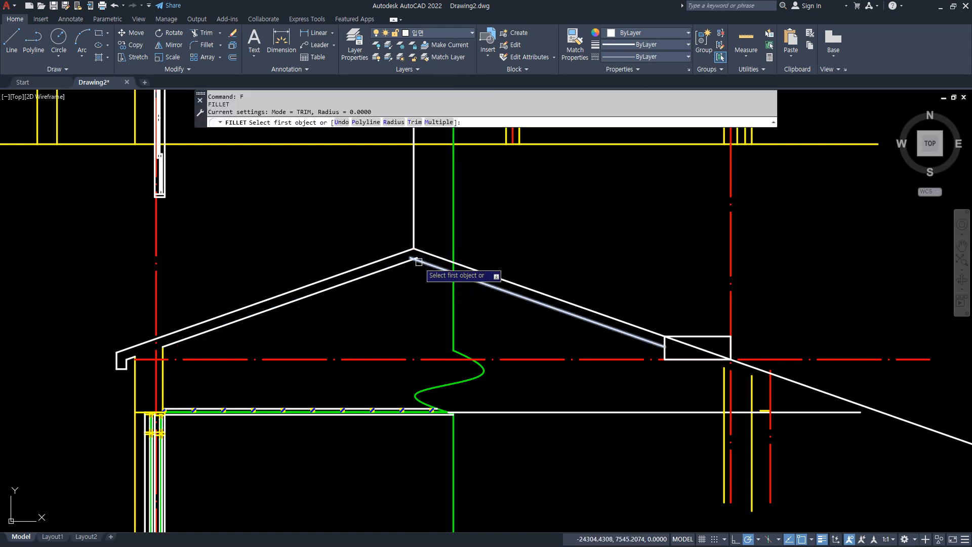
pyautogui.click(419, 262)
pyautogui.click(394, 266)
pyautogui.moveTo(454, 224); pyautogui.dragTo(449, 545)
pyautogui.press('Escape')
# Trim the roof, reference and ceiling lines that extend past the green break line.
pyautogui.scroll(-2, 553, 411)
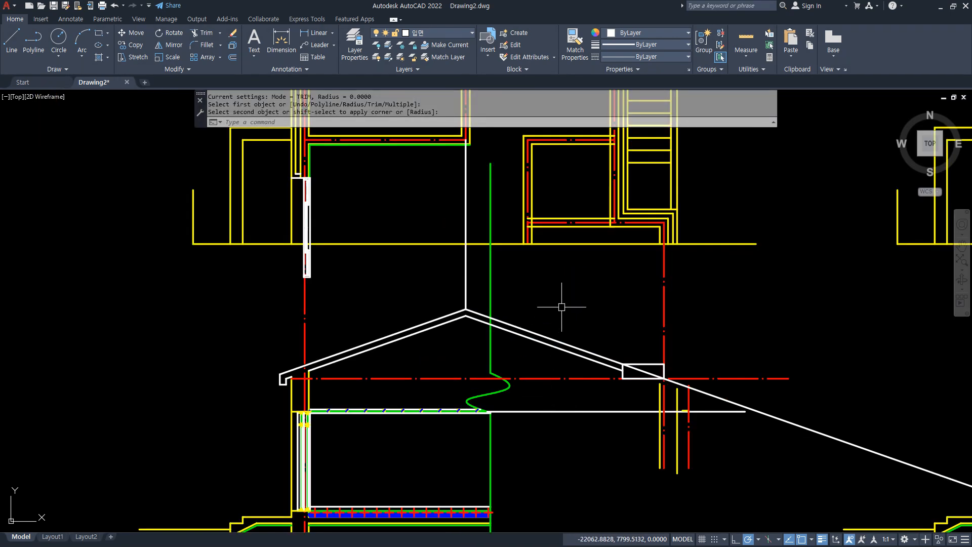
pyautogui.write('tr')
pyautogui.press('Return')
pyautogui.moveTo(554, 306); pyautogui.dragTo(553, 328)
pyautogui.click(554, 477)
pyautogui.press('Return')
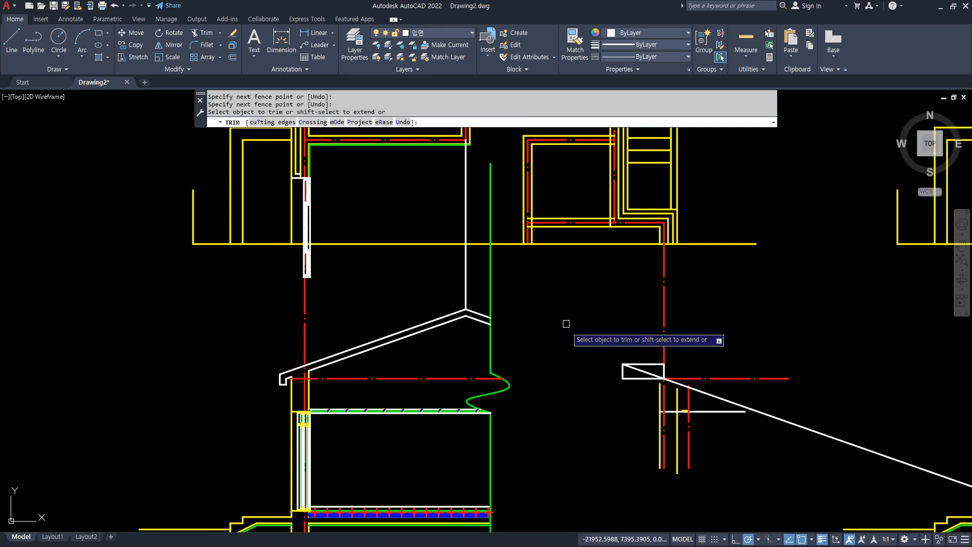
pyautogui.press('Return')
# Erase the slope rectangle and the leftover wall lines in the area right of the break line.
pyautogui.click(564, 320)
pyautogui.click(755, 492)
pyautogui.write('e')
pyautogui.press('Return')
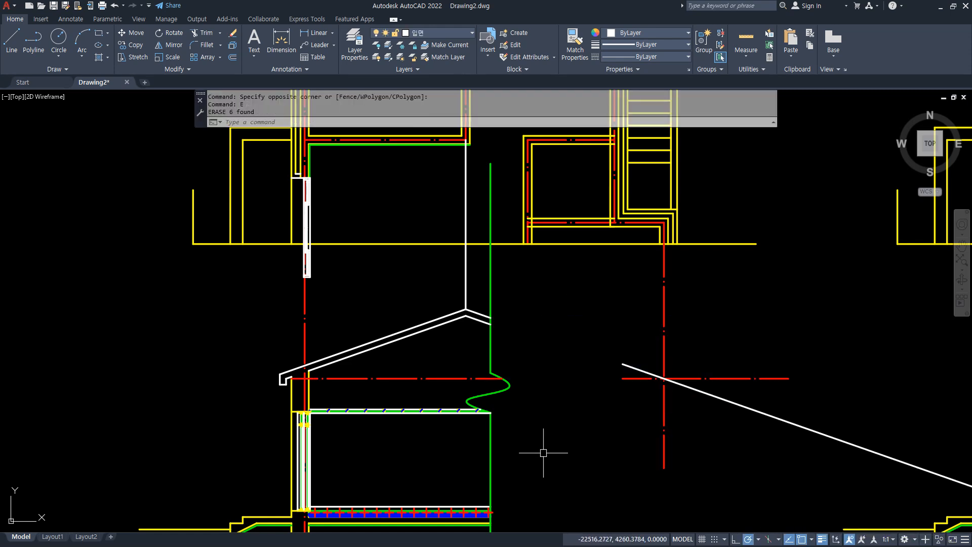
# Examine the slope's starting point on the far wall centreline and compare it with both slopes of the neighbouring roof variant.
pyautogui.scroll(2, 508, 417)
pyautogui.scroll(2, 487, 410)
pyautogui.scroll(-2, 304, 400)
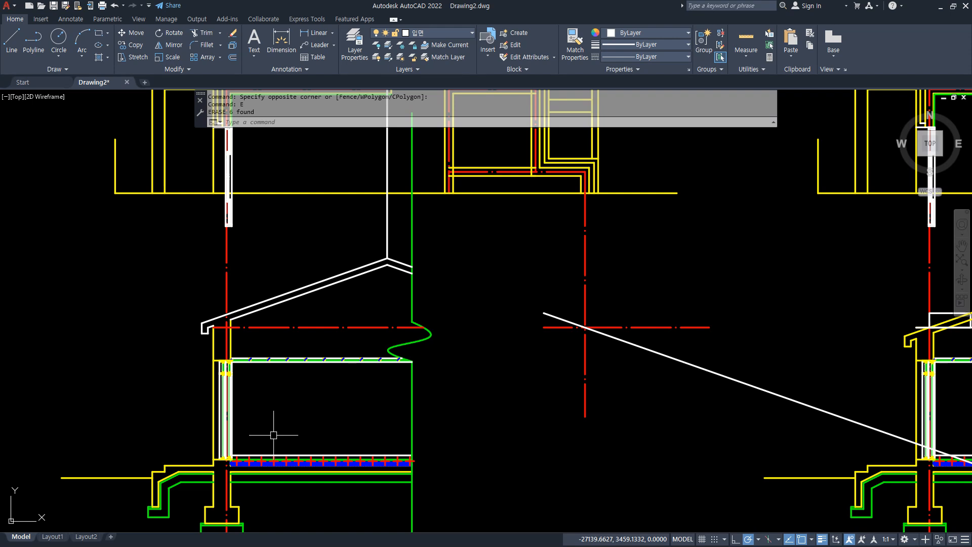
pyautogui.moveTo(612, 350)
pyautogui.mouseDown()
pyautogui.moveTo(585, 307)
pyautogui.moveTo(578, 346)
pyautogui.moveTo(599, 316)
pyautogui.moveTo(577, 341)
pyautogui.mouseUp()
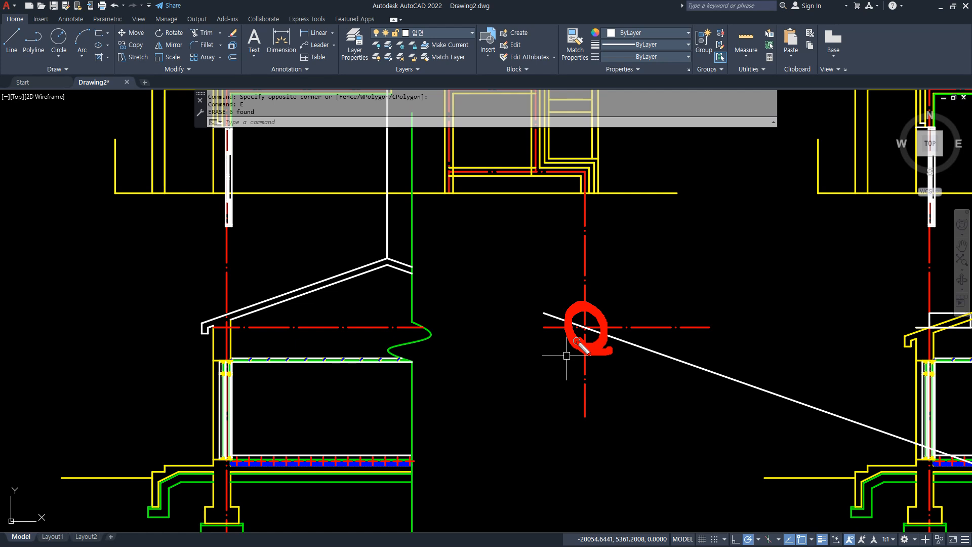
pyautogui.moveTo(590, 337)
pyautogui.mouseDown()
pyautogui.moveTo(600, 331)
pyautogui.moveTo(590, 305)
pyautogui.moveTo(562, 326)
pyautogui.mouseUp()
pyautogui.press('Escape')
pyautogui.scroll(-2, 567, 334)
pyautogui.moveTo(713, 306); pyautogui.dragTo(363, 307, button='middle')
pyautogui.scroll(4, 556, 344)
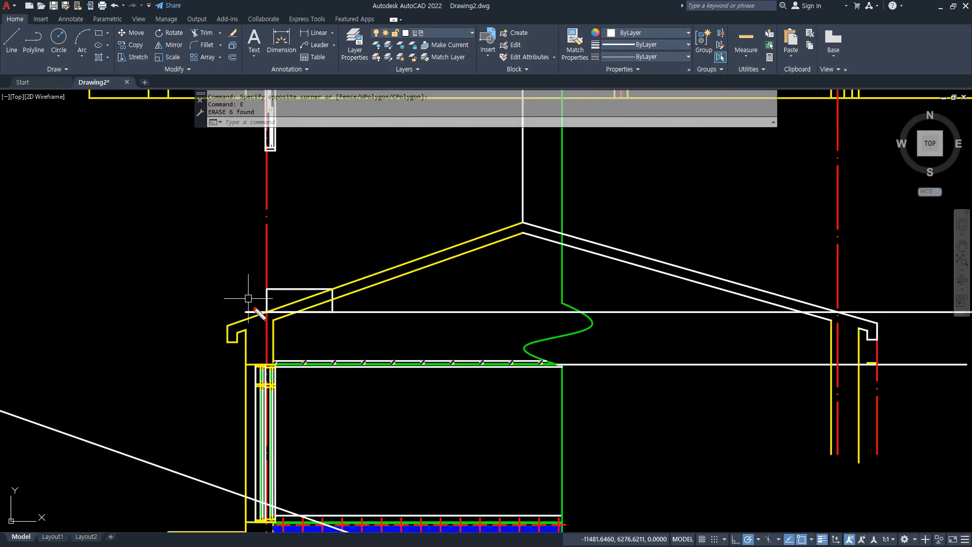
pyautogui.moveTo(248, 313)
pyautogui.mouseDown()
pyautogui.moveTo(139, 312)
pyautogui.moveTo(933, 310)
pyautogui.mouseUp()
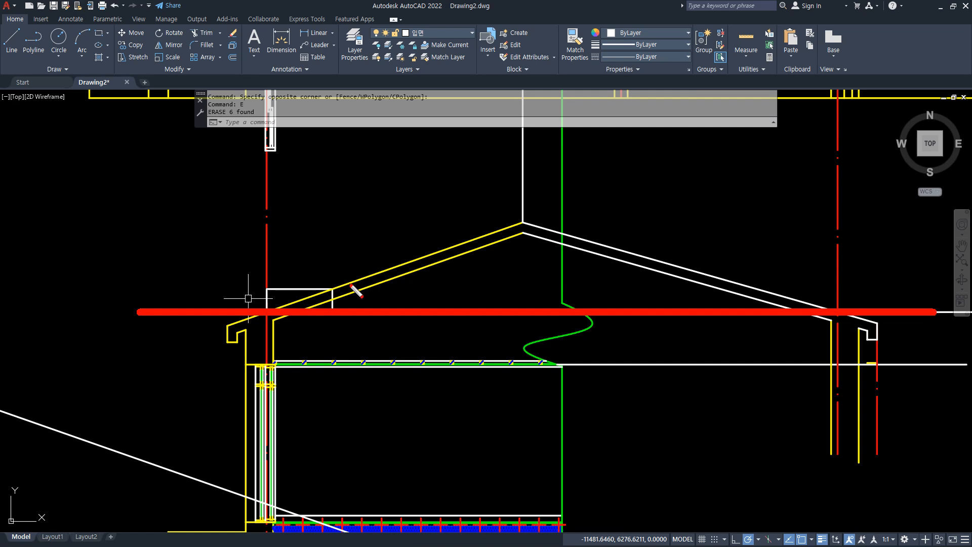
pyautogui.moveTo(333, 199)
pyautogui.mouseDown()
pyautogui.moveTo(378, 248)
pyautogui.moveTo(354, 255)
pyautogui.mouseUp()
pyautogui.moveTo(753, 204)
pyautogui.mouseDown()
pyautogui.moveTo(728, 223)
pyautogui.moveTo(741, 240)
pyautogui.mouseUp()
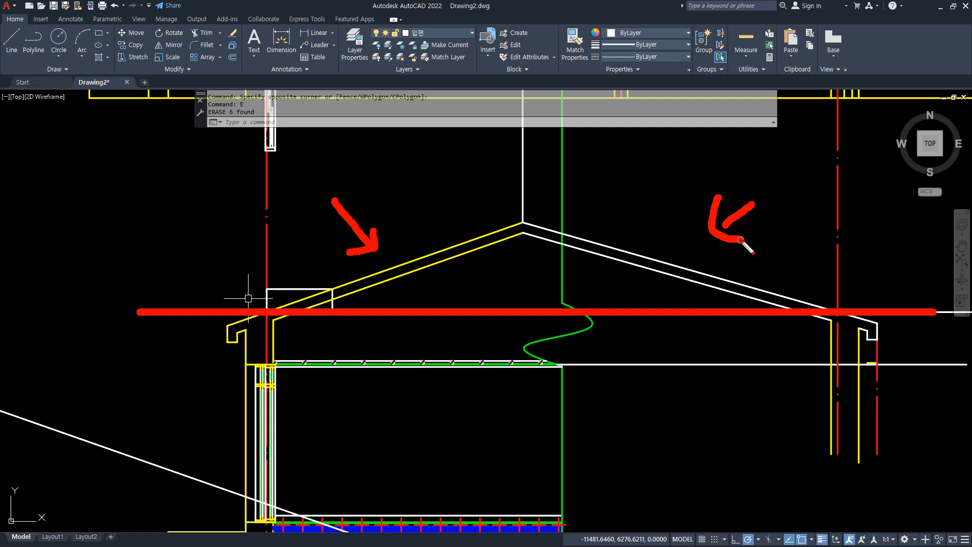
# Compare the section variants' roof slopes and the extent of the section each one covers.
pyautogui.press('Escape')
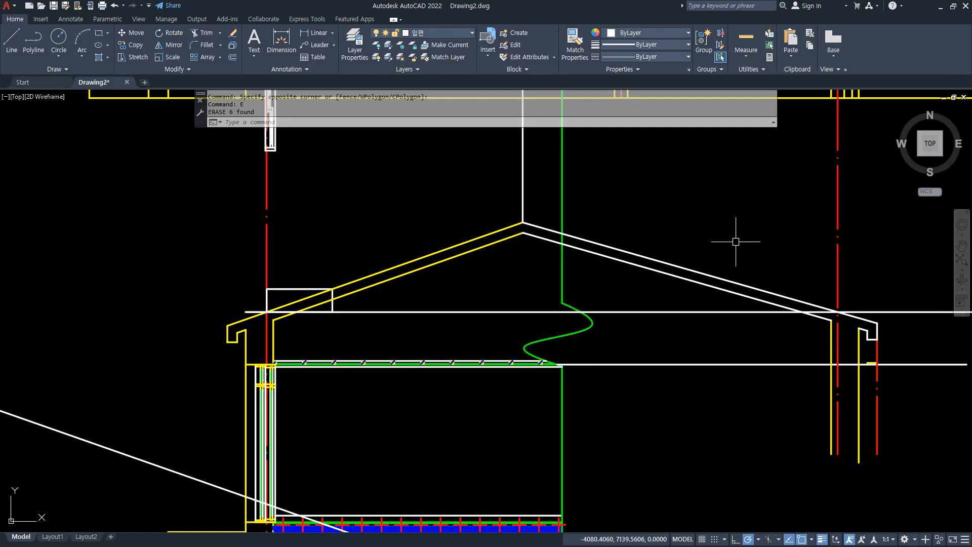
pyautogui.scroll(-5, 737, 242)
pyautogui.hotkey('ctrl', '2')
pyautogui.moveTo(196, 378)
pyautogui.mouseDown()
pyautogui.moveTo(142, 390)
pyautogui.moveTo(246, 223)
pyautogui.moveTo(184, 378)
pyautogui.mouseUp()
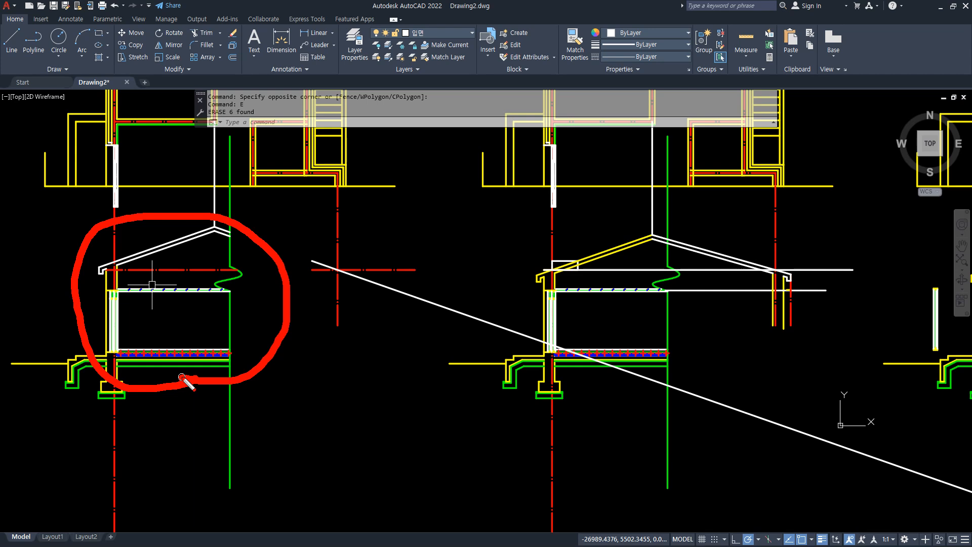
pyautogui.moveTo(628, 393)
pyautogui.mouseDown()
pyautogui.moveTo(628, 239)
pyautogui.moveTo(631, 378)
pyautogui.mouseUp()
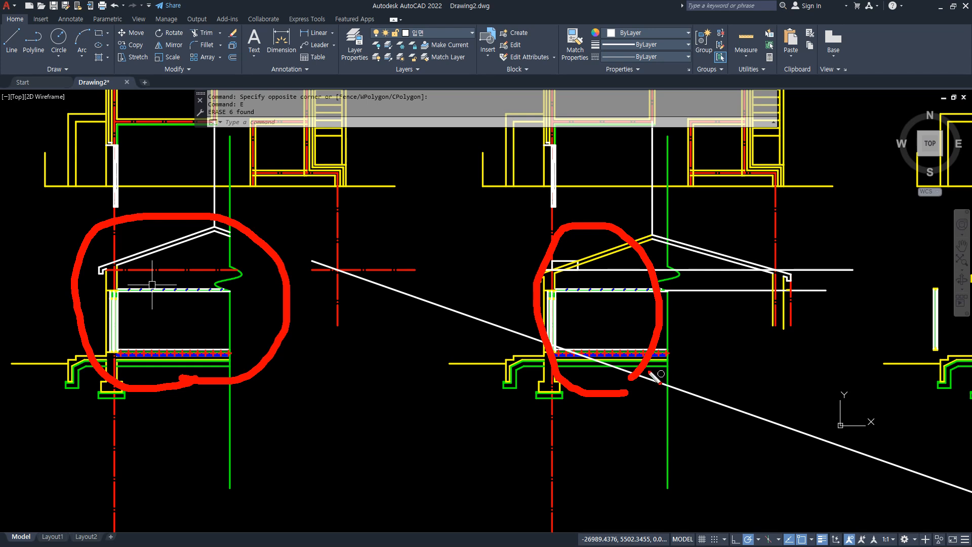
pyautogui.moveTo(46, 419); pyautogui.dragTo(301, 419)
pyautogui.moveTo(47, 425); pyautogui.dragTo(291, 423)
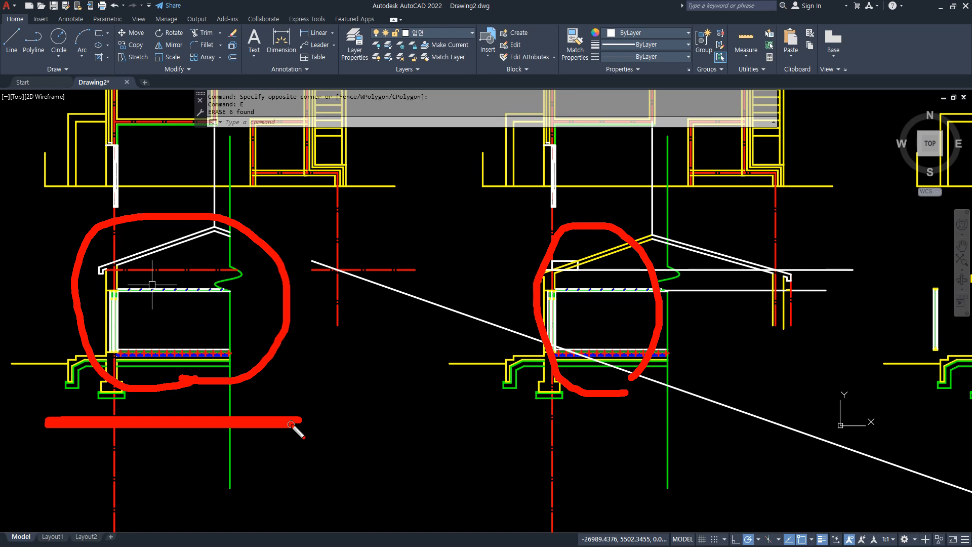
pyautogui.moveTo(90, 459)
pyautogui.mouseDown()
pyautogui.moveTo(67, 430)
pyautogui.moveTo(240, 219)
pyautogui.moveTo(218, 445)
pyautogui.moveTo(209, 443)
pyautogui.mouseUp()
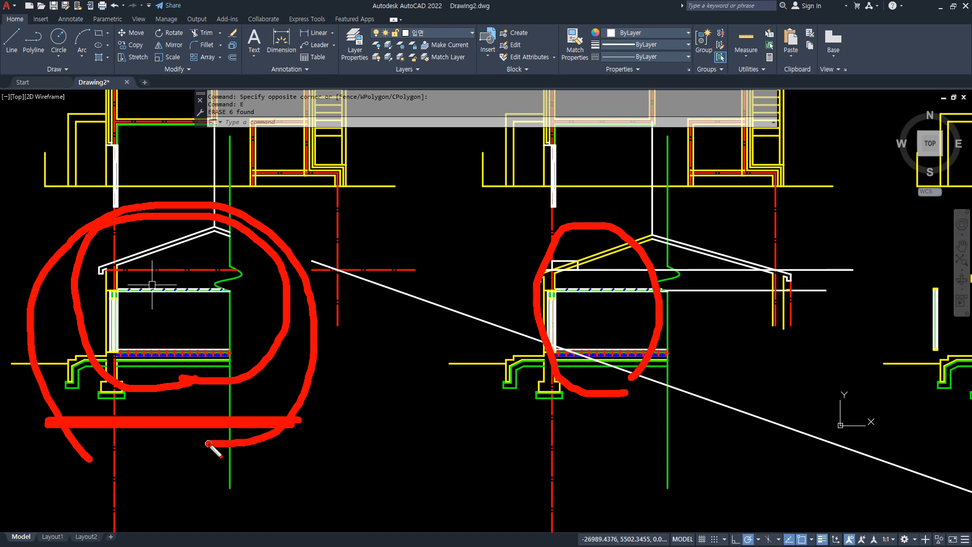
pyautogui.moveTo(158, 144); pyautogui.dragTo(185, 132)
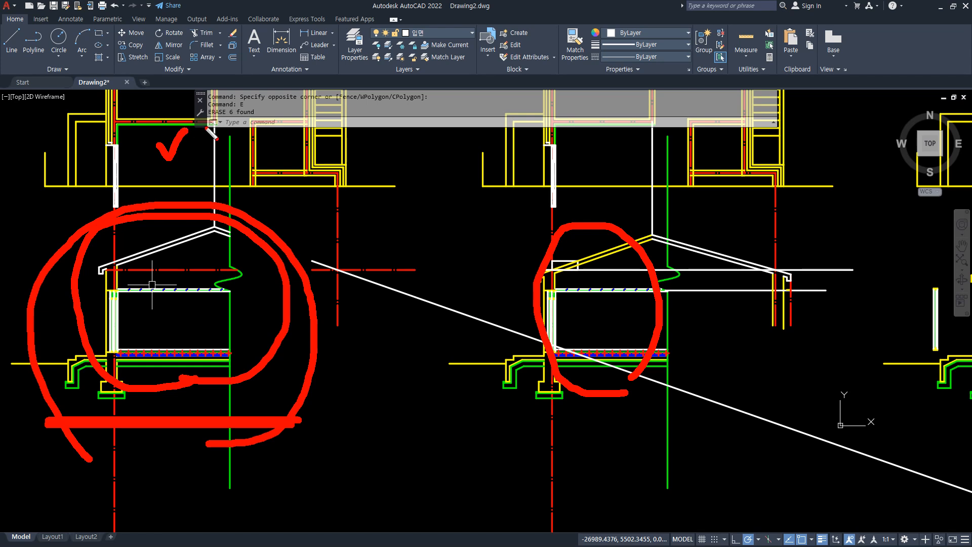
pyautogui.press('e')
pyautogui.moveTo(652, 442)
pyautogui.mouseDown()
pyautogui.moveTo(591, 192)
pyautogui.moveTo(770, 408)
pyautogui.moveTo(664, 446)
pyautogui.mouseUp()
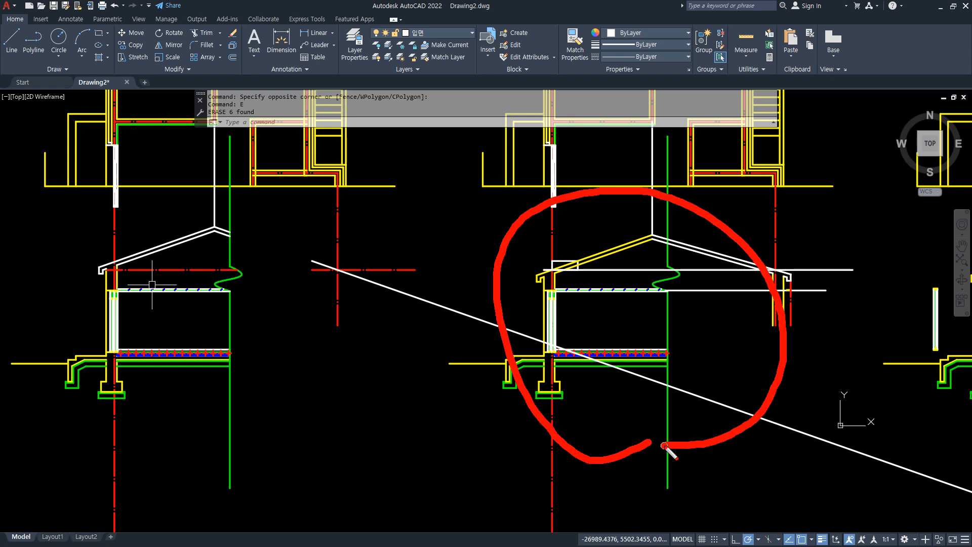
pyautogui.press('Escape')
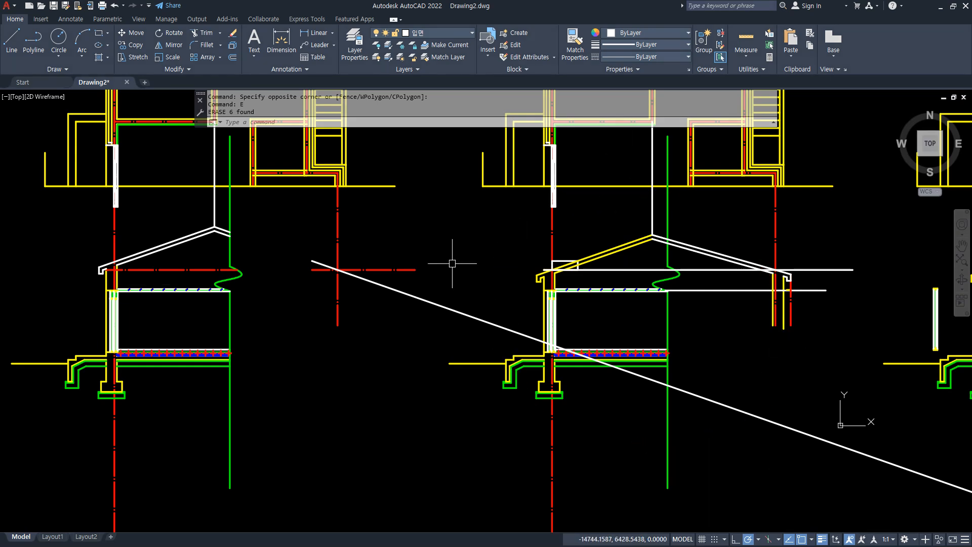
# Erase the loose sloped line and red horizontal centreline between the first two section variants.
pyautogui.click(404, 346)
pyautogui.click(376, 248)
pyautogui.press('Return')
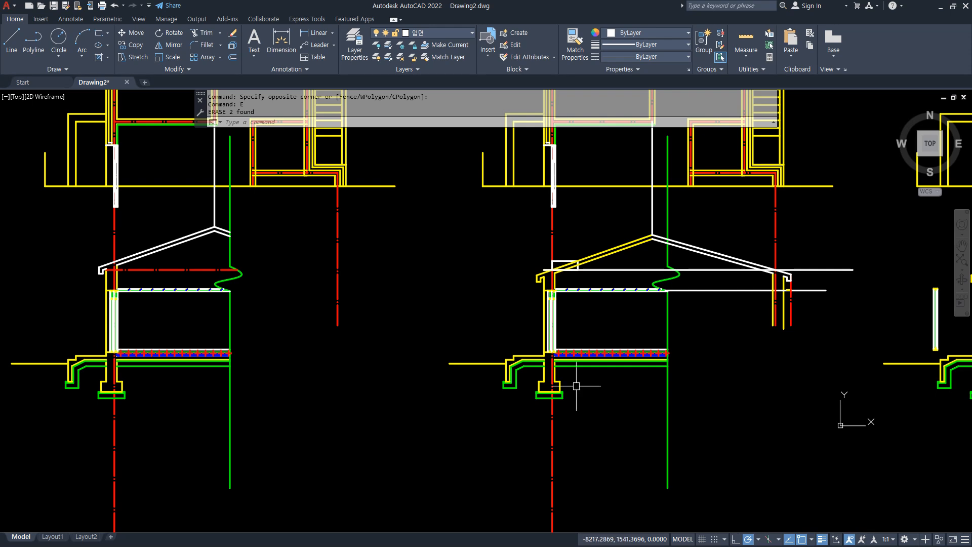
# Examine the slope rectangle at the wall centreline and compare the roof's starting point with the neighbouring section variant.
pyautogui.moveTo(244, 445)
pyautogui.mouseDown()
pyautogui.moveTo(141, 178)
pyautogui.moveTo(198, 466)
pyautogui.mouseUp()
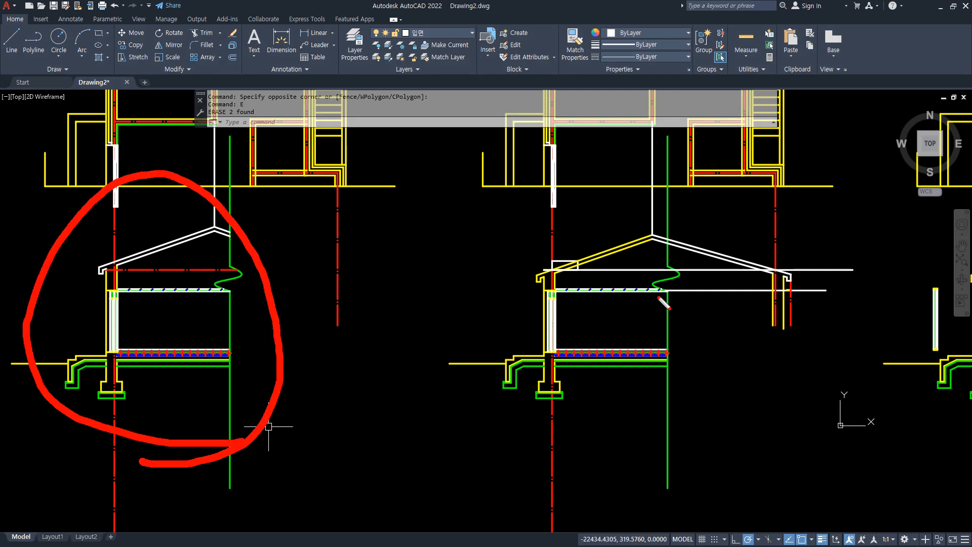
pyautogui.scroll(7, 605, 271)
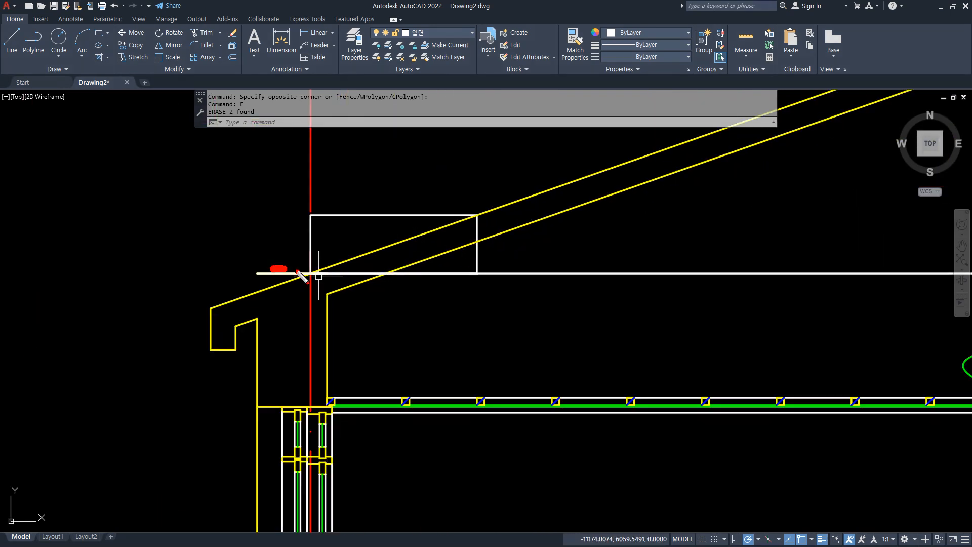
pyautogui.moveTo(299, 273); pyautogui.dragTo(427, 270)
pyautogui.moveTo(336, 220)
pyautogui.mouseDown()
pyautogui.moveTo(408, 261)
pyautogui.moveTo(344, 250)
pyautogui.mouseUp()
pyautogui.moveTo(470, 207); pyautogui.dragTo(512, 179)
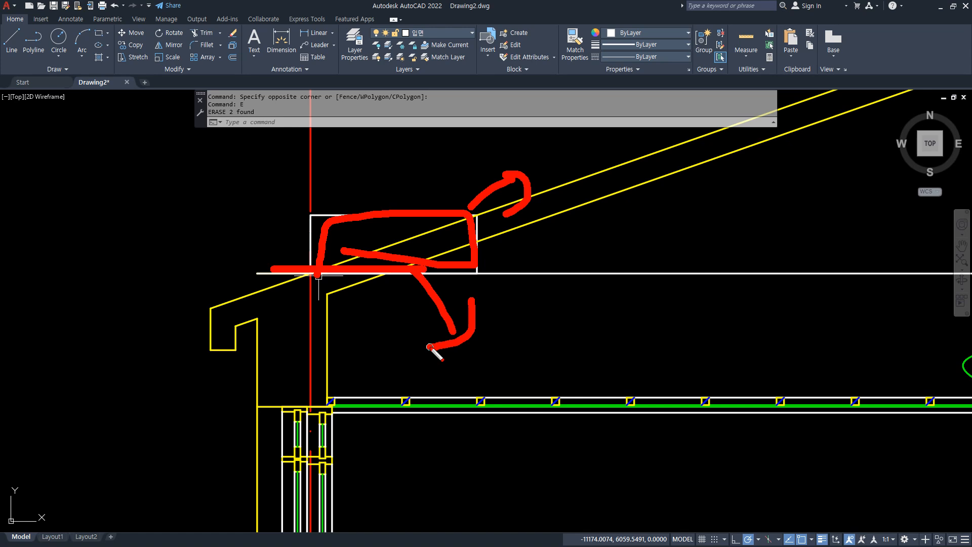
pyautogui.press('Escape')
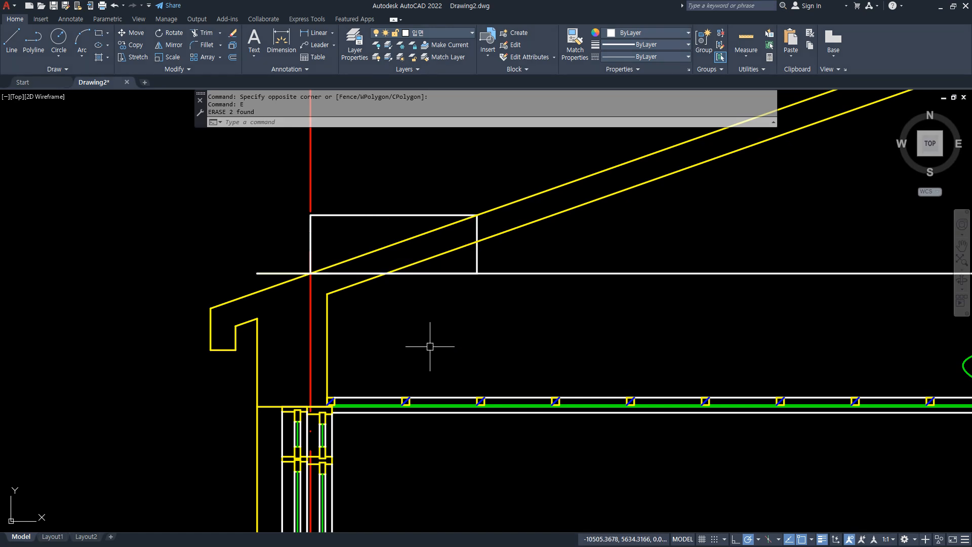
pyautogui.scroll(-8, 464, 320)
pyautogui.scroll(3, 478, 287)
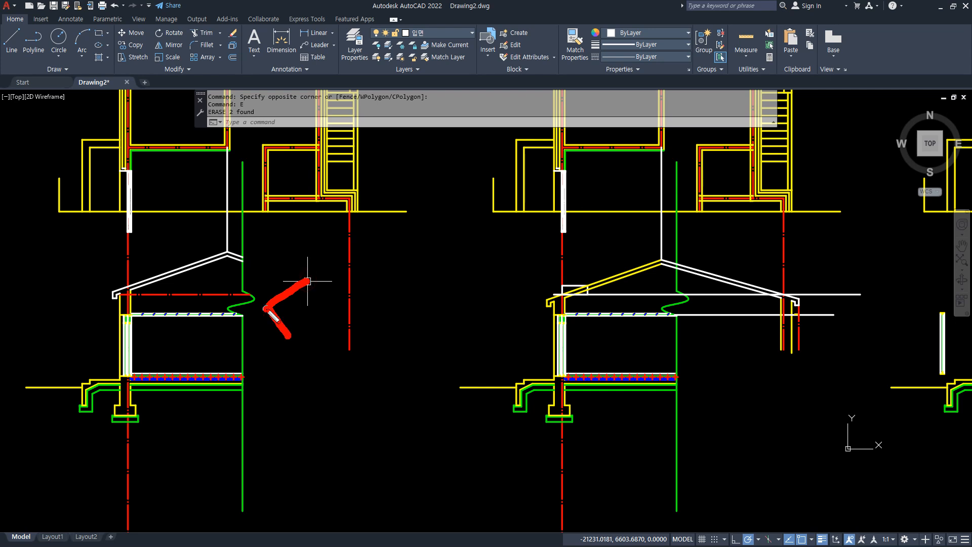
pyautogui.moveTo(266, 309); pyautogui.dragTo(497, 307)
pyautogui.press('Escape')
pyautogui.press('Escape')
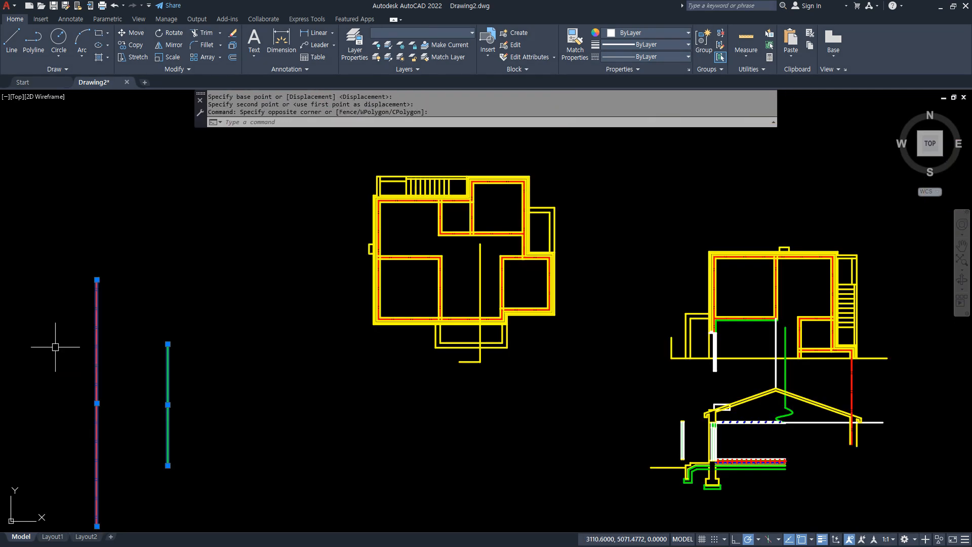
# Erase the two leftover objects in the empty area beside and below the floor plan.
pyautogui.click(226, 365)
pyautogui.click(29, 440)
pyautogui.press('Delete')
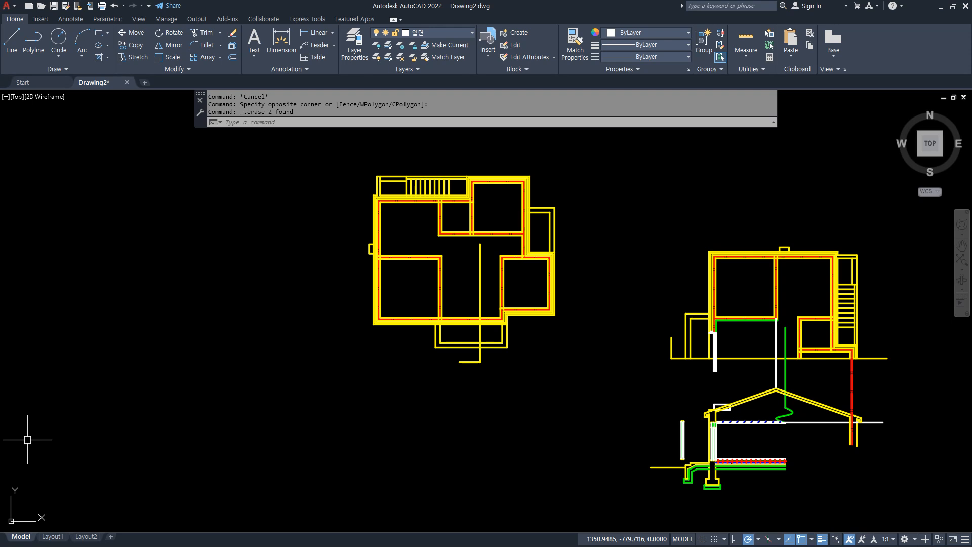
# Draw a horizontal line from the end of the section's ground line across the area below the floor plan.
pyautogui.scroll(5, 594, 373)
pyautogui.write('L')
pyautogui.press('Return')
pyautogui.click(663, 394)
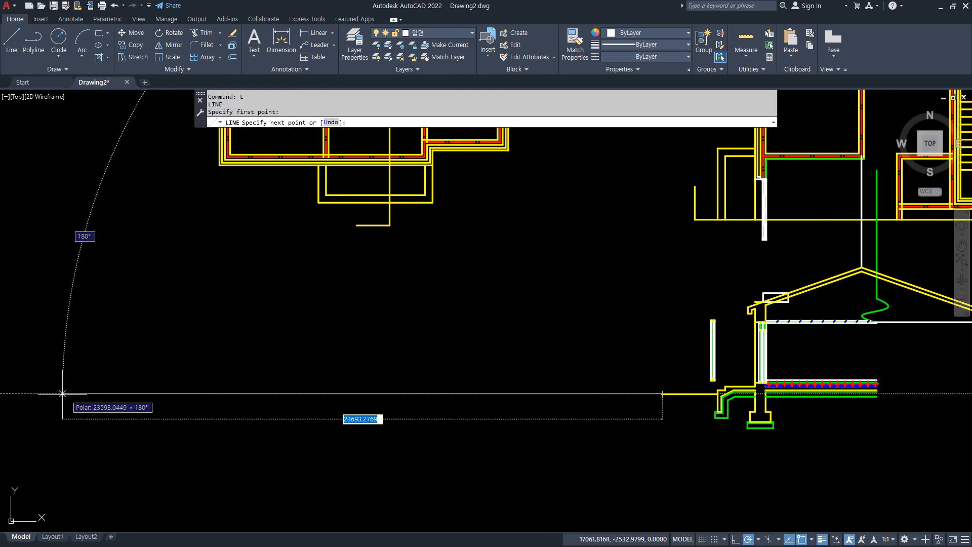
pyautogui.click(25, 393)
pyautogui.press('Return')
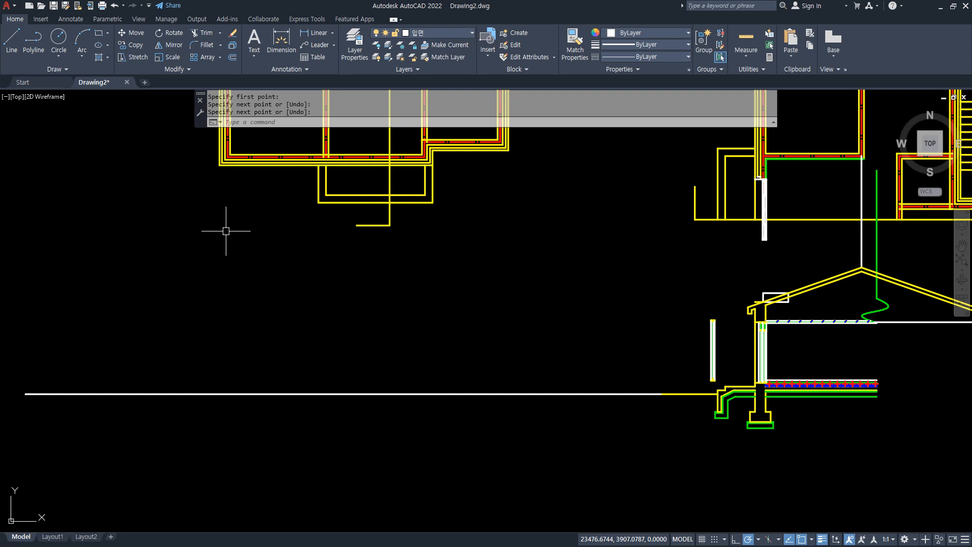
# Project the floor plan's left outer corner, the porch's right corner and the right outer corner vertically down to the ground line.
pyautogui.write('l')
pyautogui.press('Return')
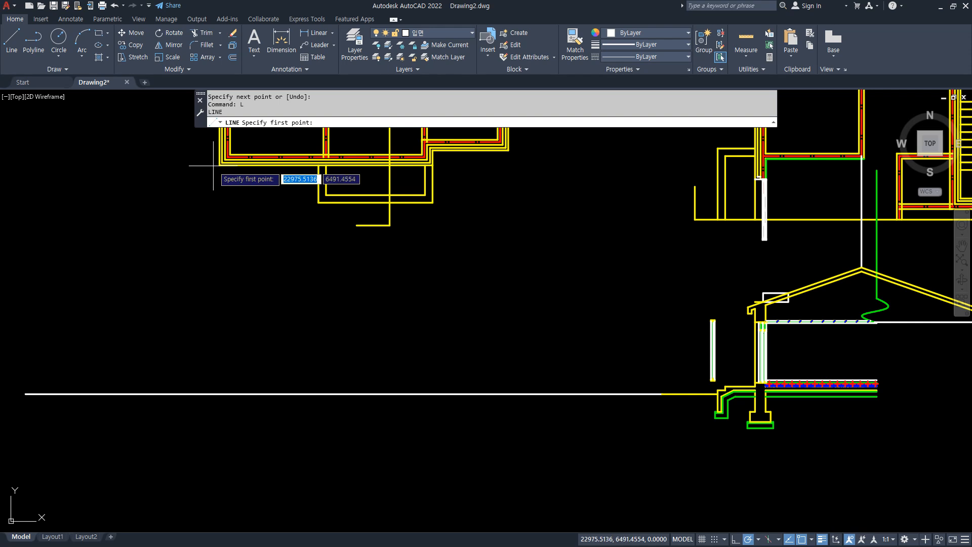
pyautogui.click(219, 165)
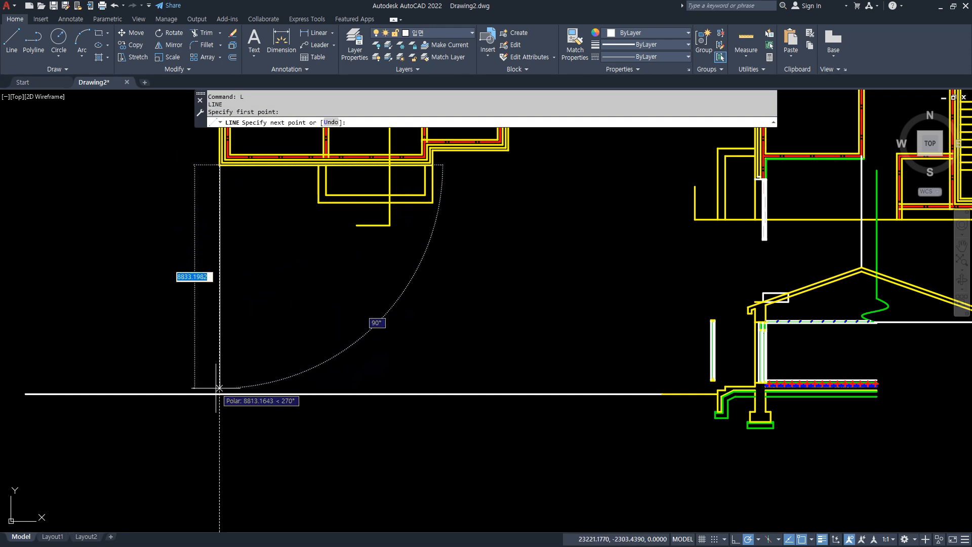
pyautogui.click(219, 394)
pyautogui.press('Return')
pyautogui.press('Return')
pyautogui.click(433, 202)
pyautogui.click(433, 394)
pyautogui.press('Return')
pyautogui.press('Return')
pyautogui.click(508, 150)
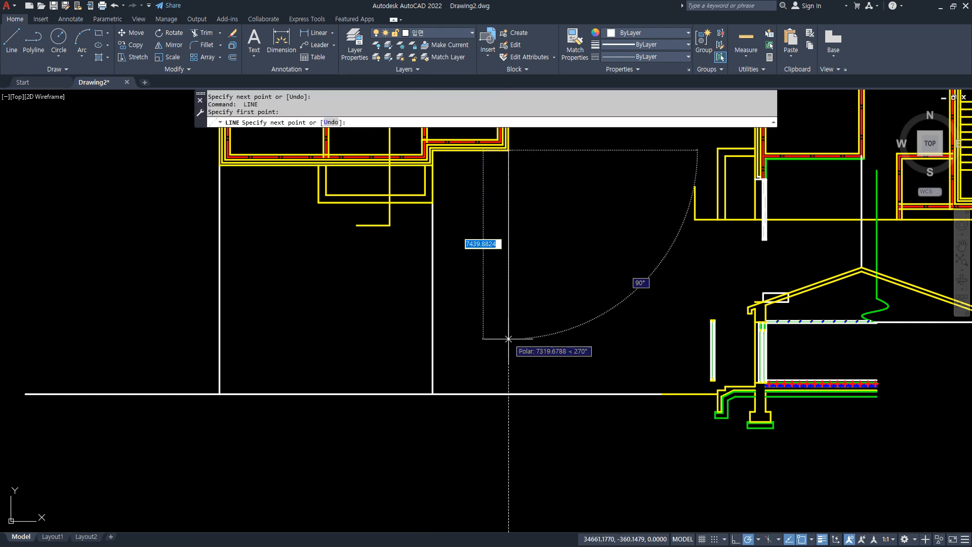
pyautogui.click(508, 394)
pyautogui.press('Return')
# Project the section's roof ridge horizontally across the vertical projection lines below the floor plan.
pyautogui.scroll(-2, 509, 395)
pyautogui.moveTo(502, 345); pyautogui.dragTo(409, 365, button='middle')
pyautogui.scroll(2, 393, 429)
pyautogui.moveTo(288, 288); pyautogui.dragTo(334, 422, button='middle')
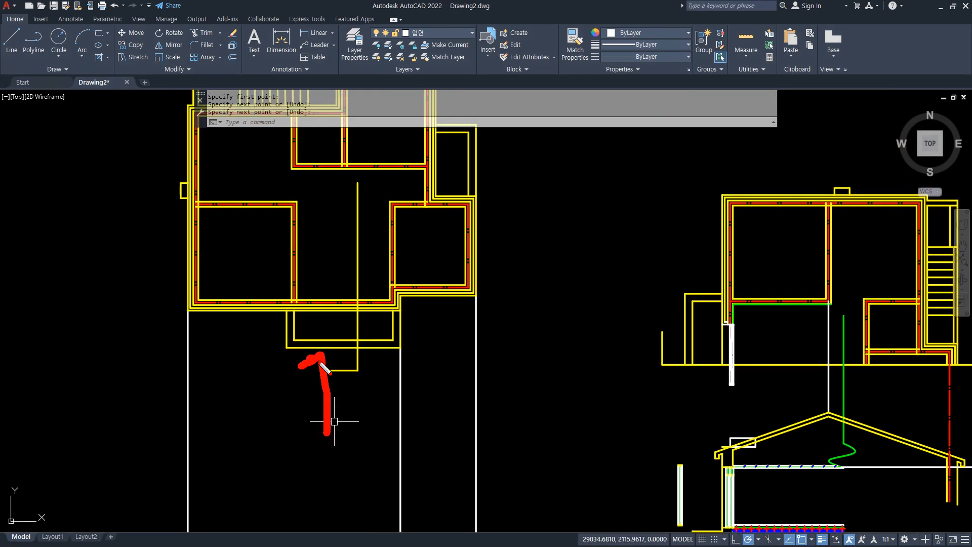
pyautogui.moveTo(224, 329); pyautogui.dragTo(500, 332)
pyautogui.press('Escape')
pyautogui.moveTo(352, 407)
pyautogui.mouseDown(button='middle')
pyautogui.moveTo(358, 294)
pyautogui.moveTo(361, 333)
pyautogui.mouseUp(button='middle')
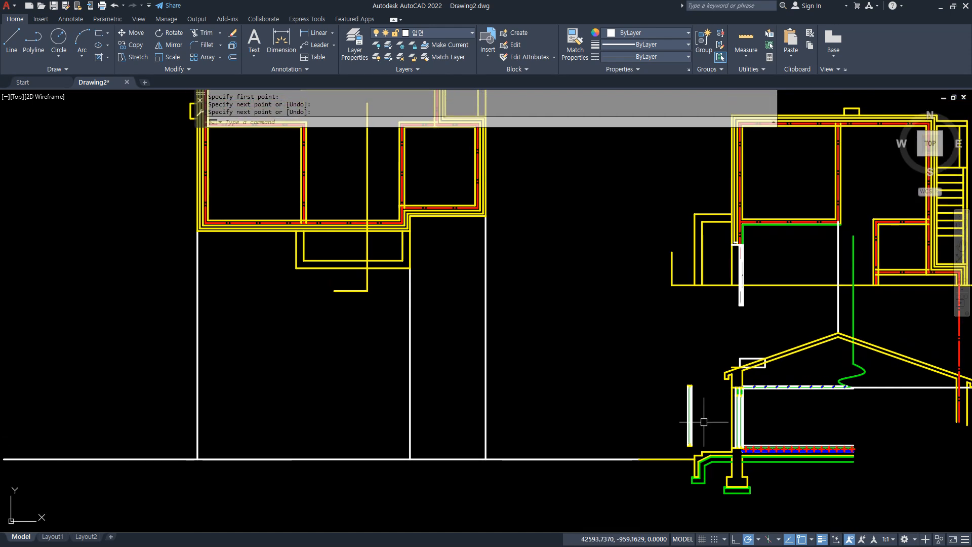
pyautogui.scroll(4, 704, 422)
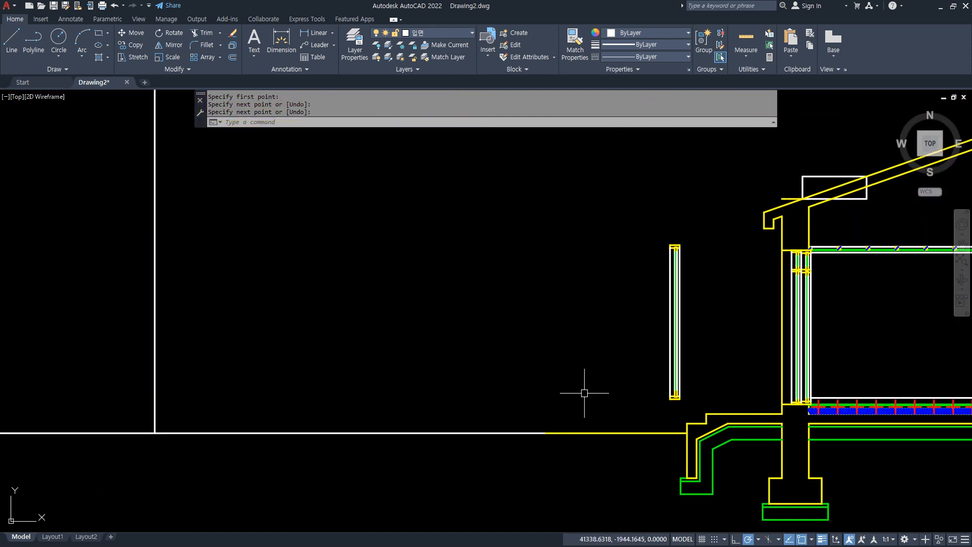
pyautogui.moveTo(743, 231)
pyautogui.mouseDown(button='middle')
pyautogui.moveTo(635, 265)
pyautogui.moveTo(486, 348)
pyautogui.mouseUp(button='middle')
pyautogui.write('L')
pyautogui.press('Return')
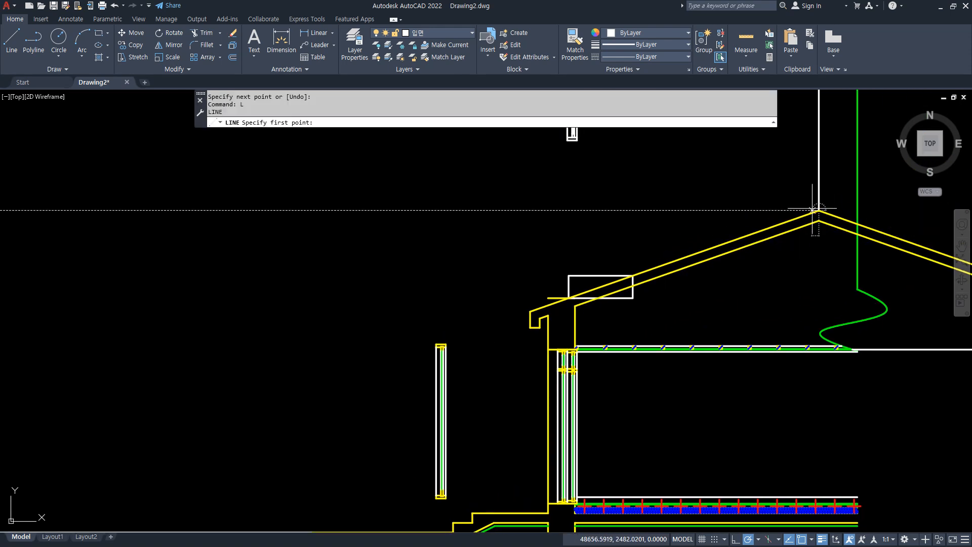
pyautogui.click(819, 211)
pyautogui.scroll(-4, 367, 203)
pyautogui.moveTo(201, 205); pyautogui.dragTo(452, 206, button='middle')
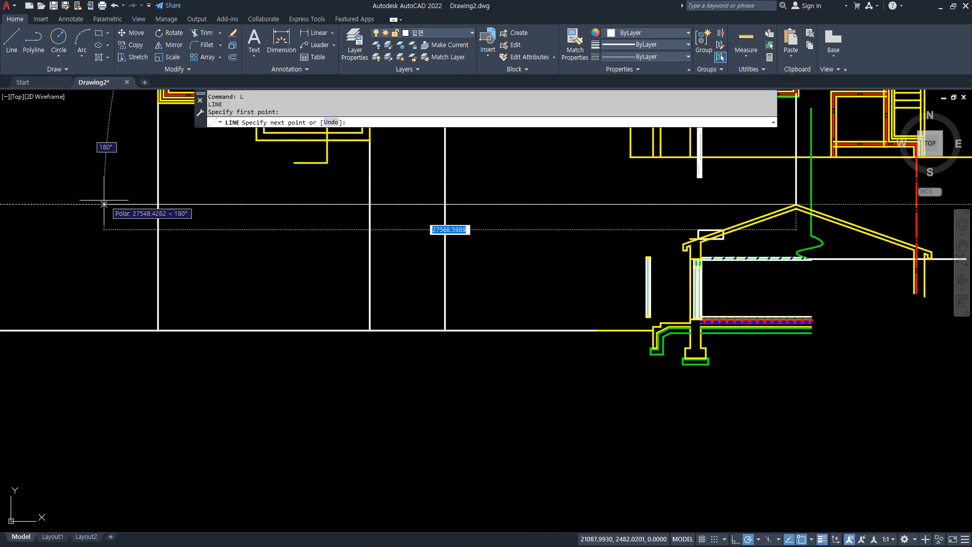
pyautogui.click(77, 205)
pyautogui.press('Return')
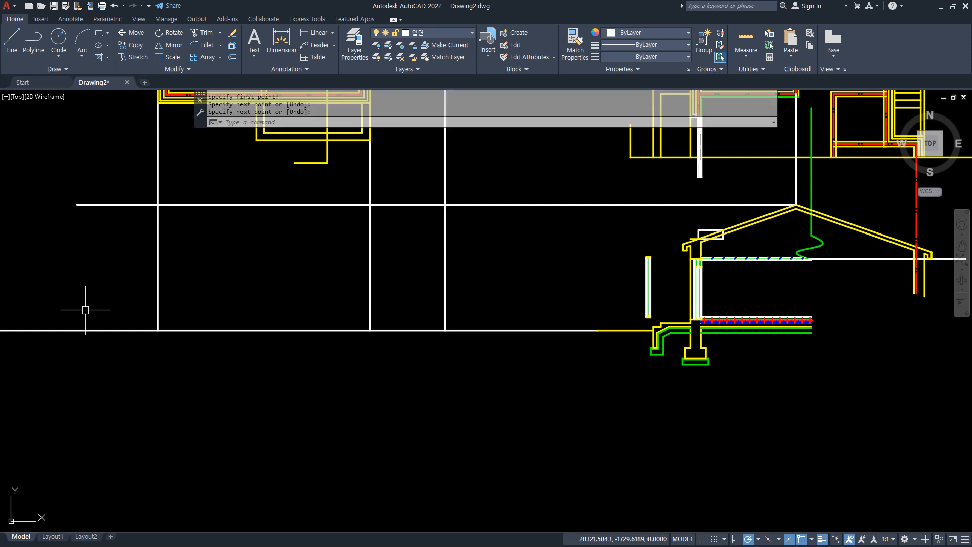
# Project the lower outer corner of the section's eave horizontally across the vertical projection lines below the plan.
pyautogui.moveTo(259, 329); pyautogui.dragTo(298, 427, button='middle')
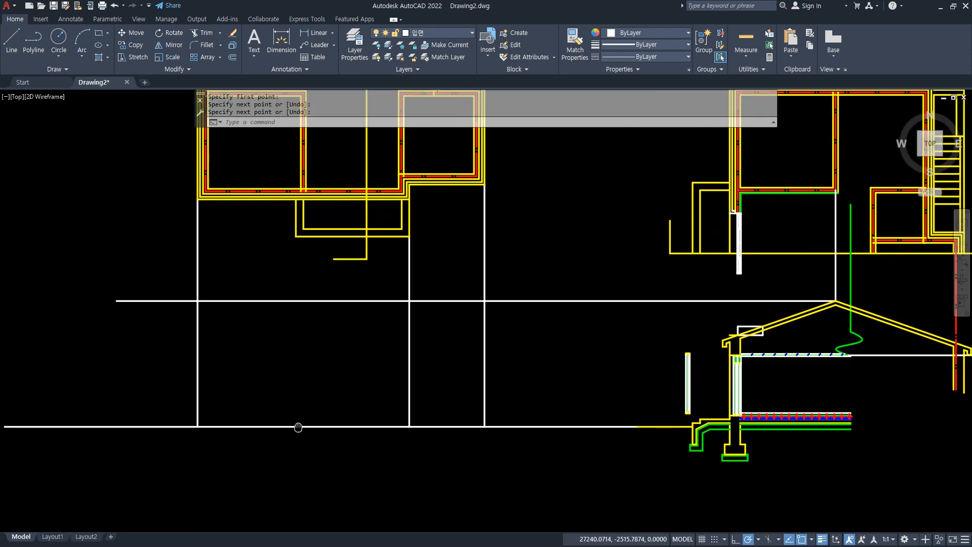
pyautogui.scroll(6, 738, 371)
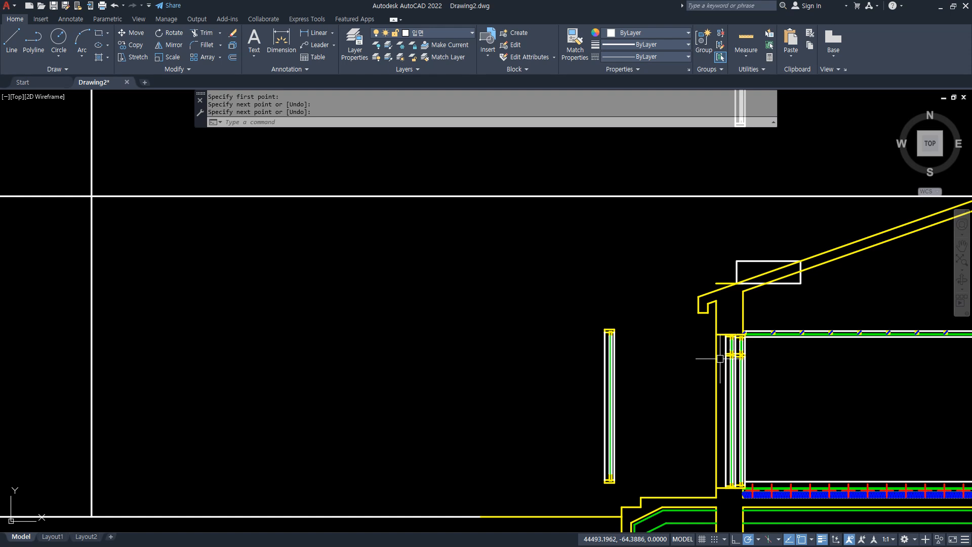
pyautogui.moveTo(725, 319)
pyautogui.mouseDown()
pyautogui.moveTo(707, 328)
pyautogui.moveTo(737, 241)
pyautogui.mouseUp()
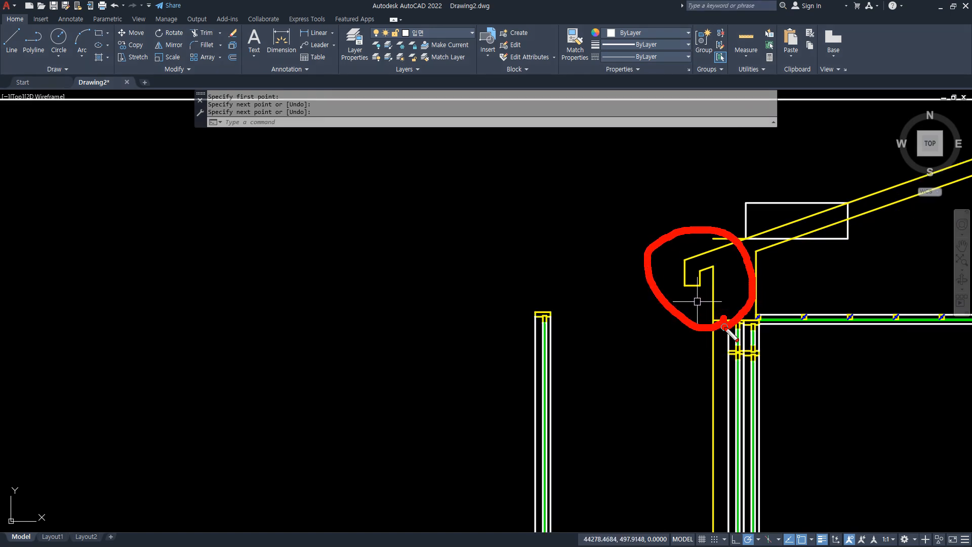
pyautogui.press('Escape')
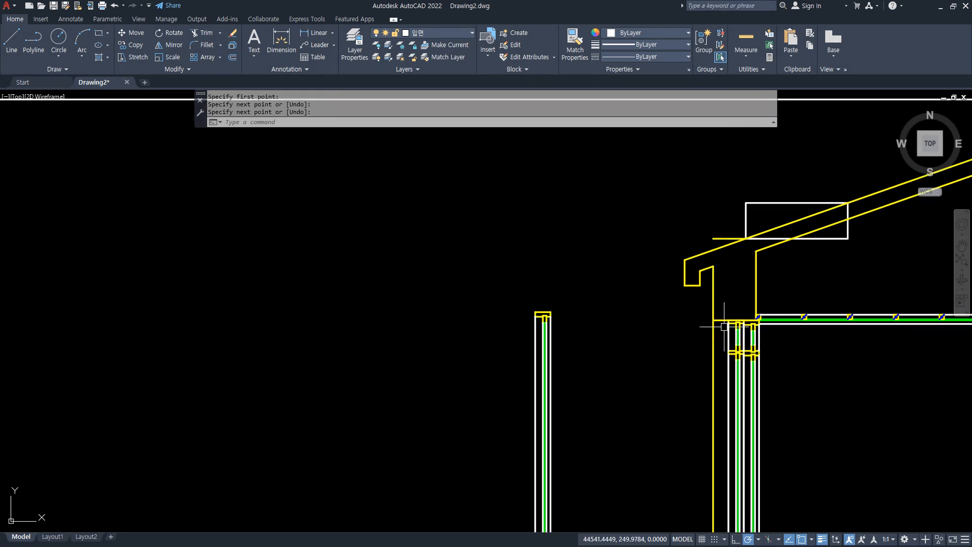
pyautogui.write('l')
pyautogui.press('Return')
pyautogui.click(685, 285)
pyautogui.scroll(-5, 446, 276)
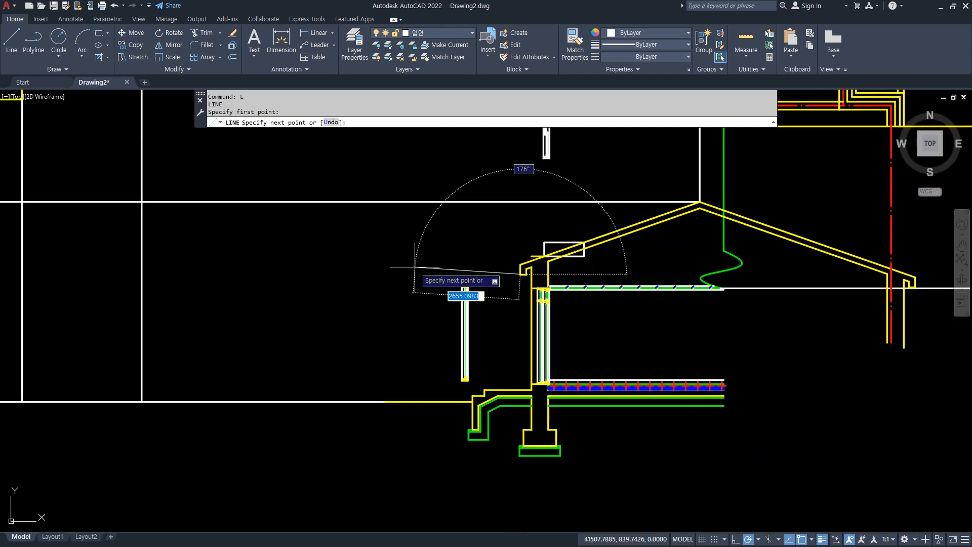
pyautogui.moveTo(314, 281); pyautogui.dragTo(451, 290, button='middle')
pyautogui.click(79, 286)
pyautogui.press('Return')
# Draw a vertical line from the plan's lower-left wall centreline corner down to between the ridge and eave lines.
pyautogui.scroll(5, 120, 137)
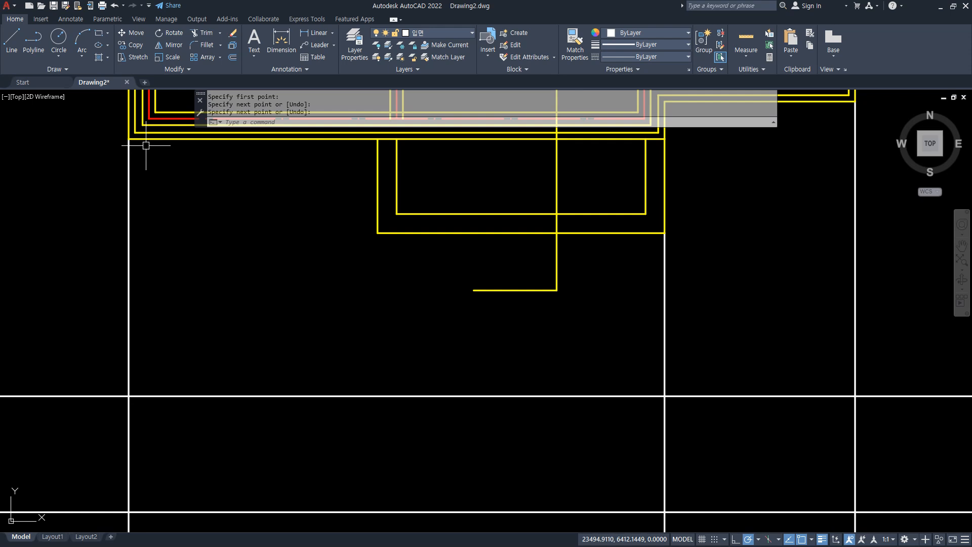
pyautogui.write('l')
pyautogui.press('Return')
pyautogui.click(154, 208)
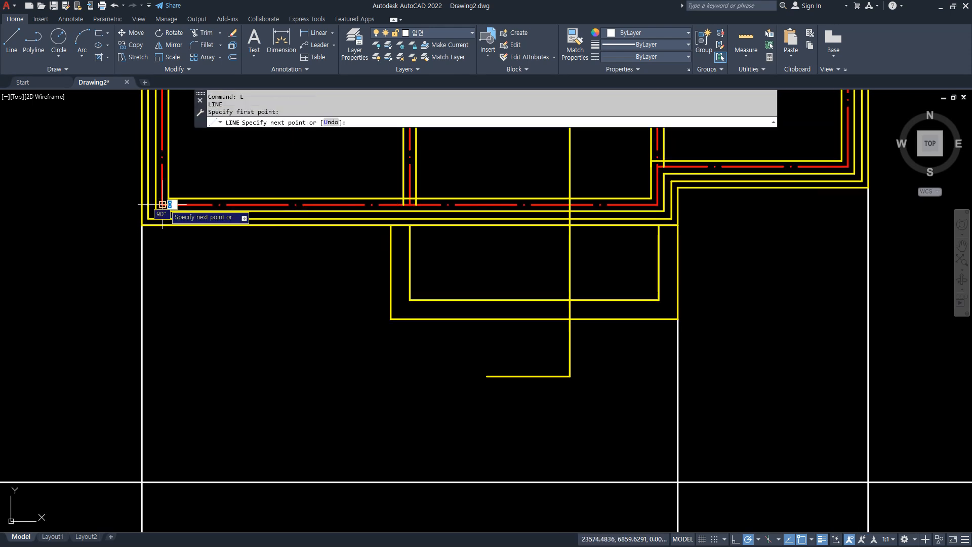
pyautogui.scroll(-2, 163, 402)
pyautogui.moveTo(175, 348); pyautogui.dragTo(205, 186, button='middle')
pyautogui.click(195, 314)
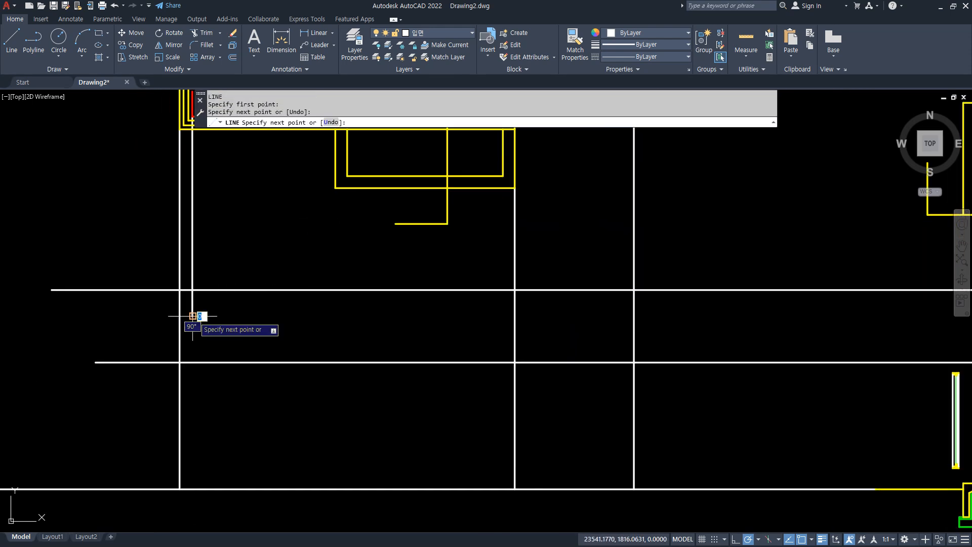
pyautogui.press('Return')
# Offset the vertical wall centreline projection 600 outward to mark the left roof edge.
pyautogui.scroll(2, 191, 307)
pyautogui.write('o')
pyautogui.press('Return')
pyautogui.write('600')
pyautogui.press('Return')
pyautogui.click(193, 306)
pyautogui.click(111, 304)
pyautogui.press('Return')
# Fillet the offset roof edge line with the ridge and eave lines into sharp corners with radius 0.
pyautogui.write('f')
pyautogui.press('Return')
pyautogui.click(207, 281)
pyautogui.click(154, 293)
pyautogui.press('Return')
pyautogui.click(154, 299)
pyautogui.click(202, 394)
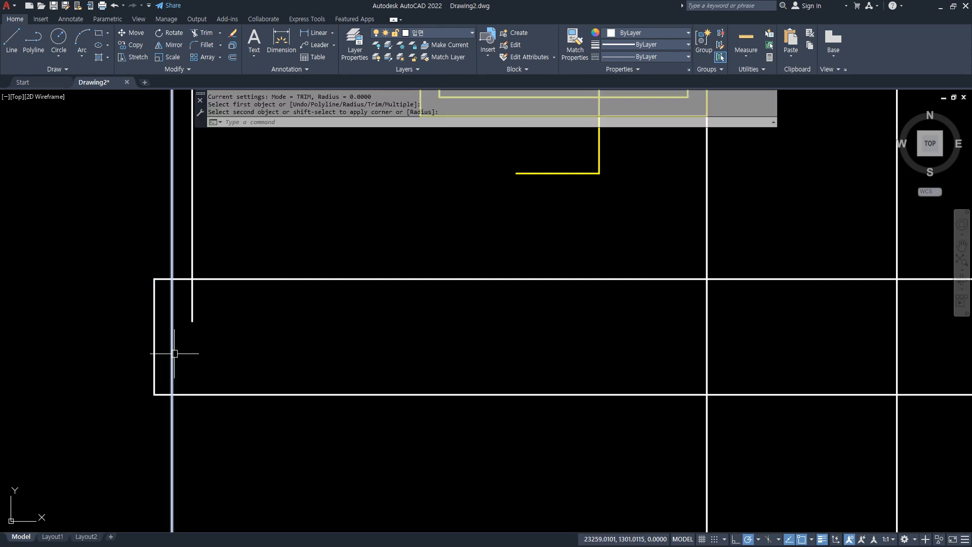
# Trim the left outer wall line above the eave and erase the leftover wall centreline projection.
pyautogui.write('tr')
pyautogui.press('Return')
pyautogui.click(172, 228)
pyautogui.click(172, 303)
pyautogui.click(191, 307)
pyautogui.write('e')
pyautogui.press('Return')
# Draw a vertical line from the wall centreline corner at the plan's front setback down to the elevation's eave line.
pyautogui.scroll(-2, 230, 339)
pyautogui.moveTo(442, 303); pyautogui.dragTo(249, 323, button='middle')
pyautogui.scroll(4, 356, 161)
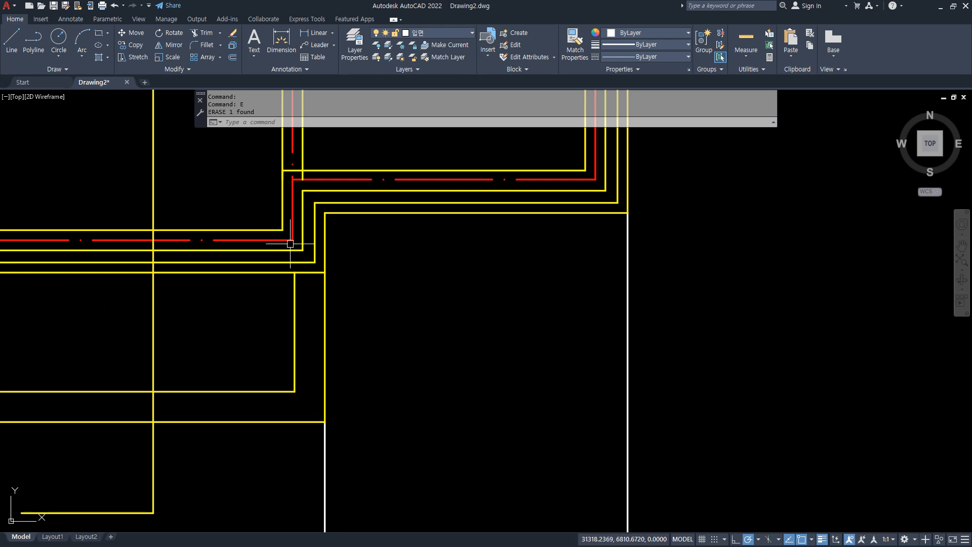
pyautogui.write('l')
pyautogui.press('Return')
pyautogui.click(292, 242)
pyautogui.scroll(-3, 284, 271)
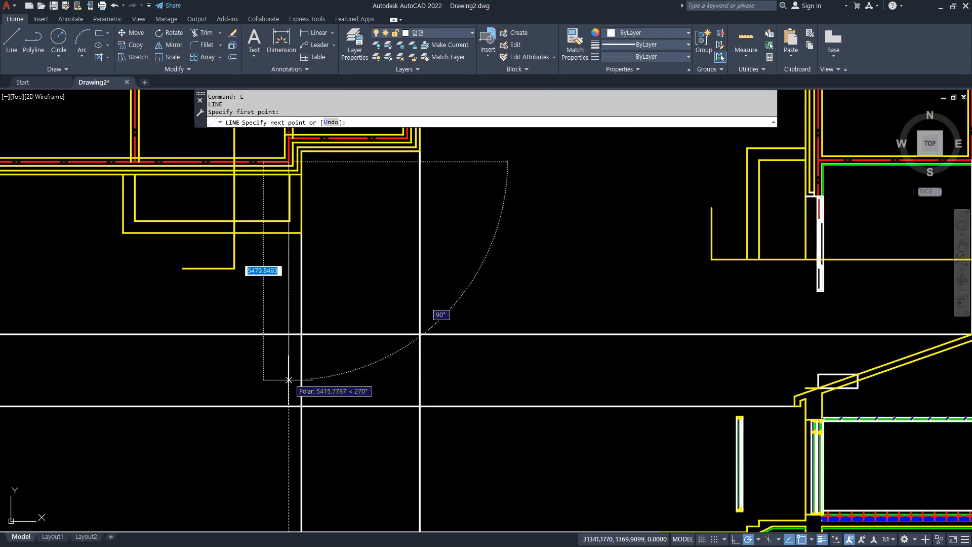
pyautogui.click(289, 406)
pyautogui.press('Escape')
# Offset the setback's centreline projection 600 to the right to mark the roof edge of the projecting part.
pyautogui.write('o')
pyautogui.press('Return')
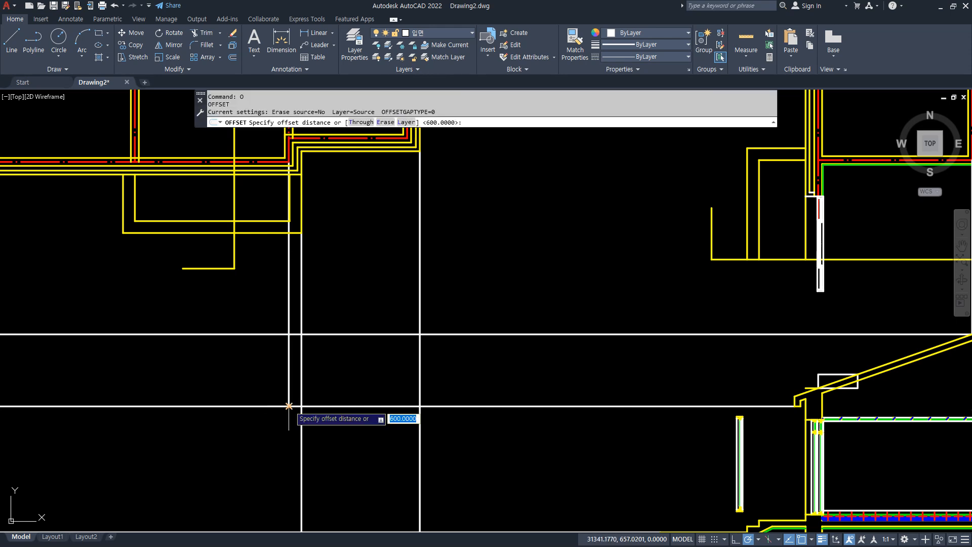
pyautogui.press('Return')
pyautogui.click(289, 385)
pyautogui.click(332, 377)
pyautogui.press('Return')
# Erase the setback's centreline projection, then trim the adjacent wall line above the eave and the offset line above the ridge.
pyautogui.write('e')
pyautogui.press('Return')
pyautogui.click(289, 376)
pyautogui.press('Return')
pyautogui.write('tr')
pyautogui.press('Return')
pyautogui.click(302, 370)
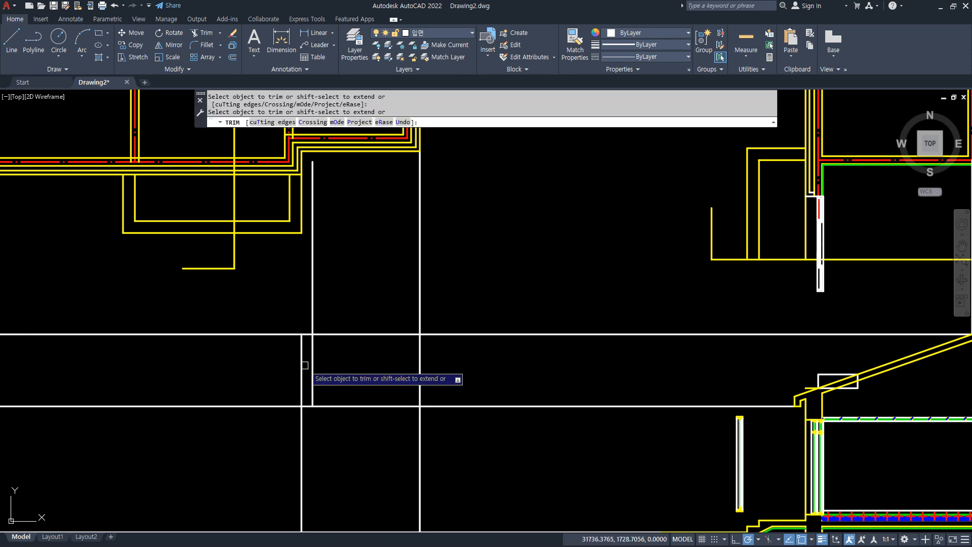
pyautogui.click(313, 291)
pyautogui.press('Return')
# Draw a vertical line from the plan's lower-right wall centreline corner down to the elevation's eave line.
pyautogui.scroll(5, 395, 314)
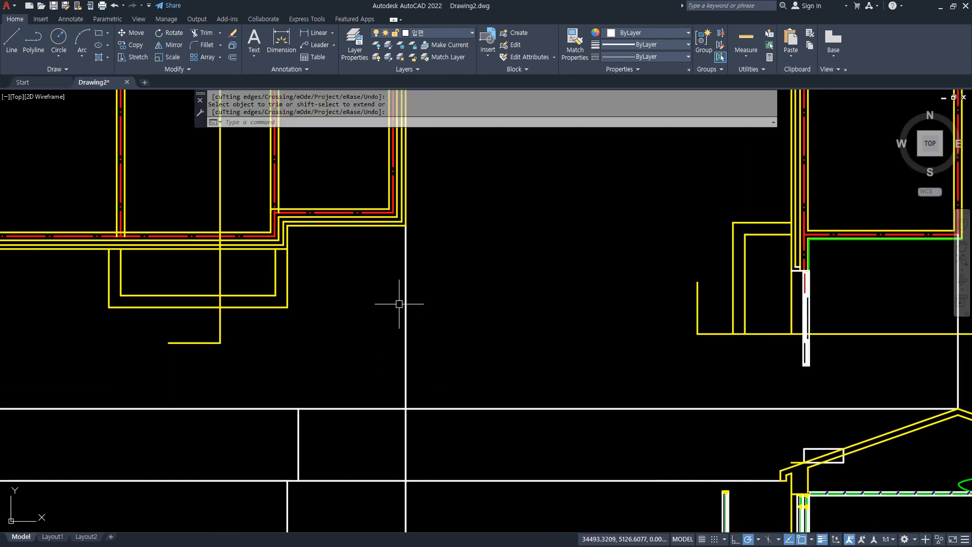
pyautogui.write('l')
pyautogui.press('Return')
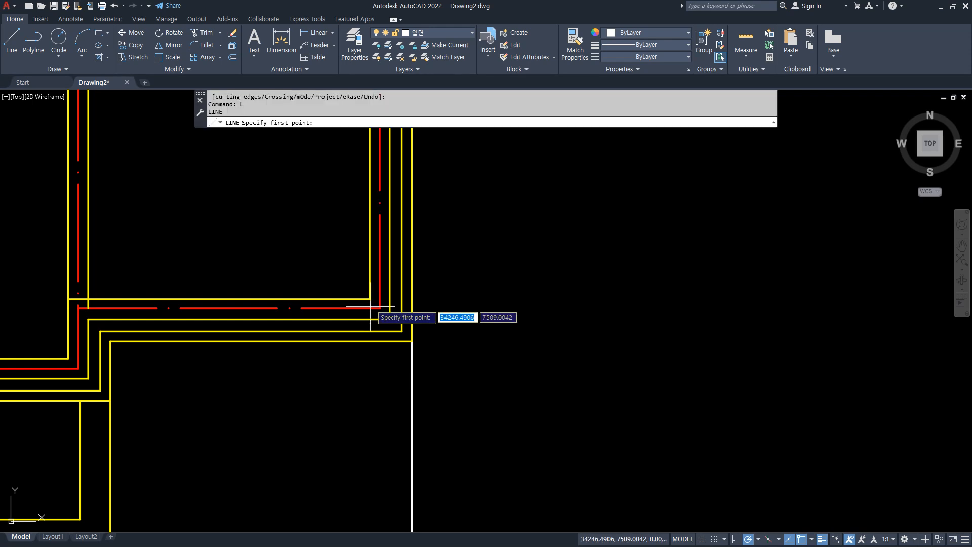
pyautogui.click(380, 307)
pyautogui.scroll(-4, 371, 350)
pyautogui.moveTo(373, 358); pyautogui.dragTo(353, 213, button='middle')
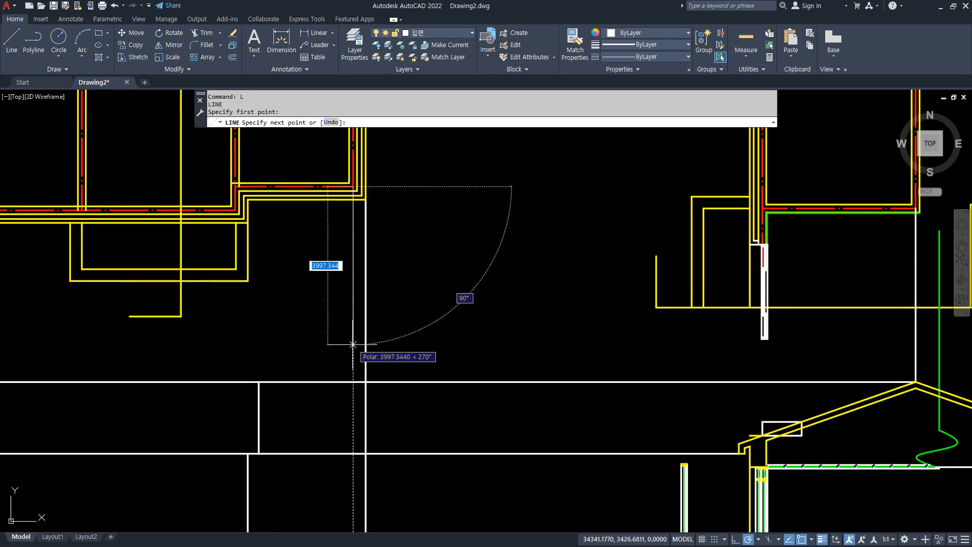
pyautogui.click(354, 452)
pyautogui.press('Return')
# Offset the right centreline projection 600 outward to mark the right roof edge.
pyautogui.write('o')
pyautogui.press('Return')
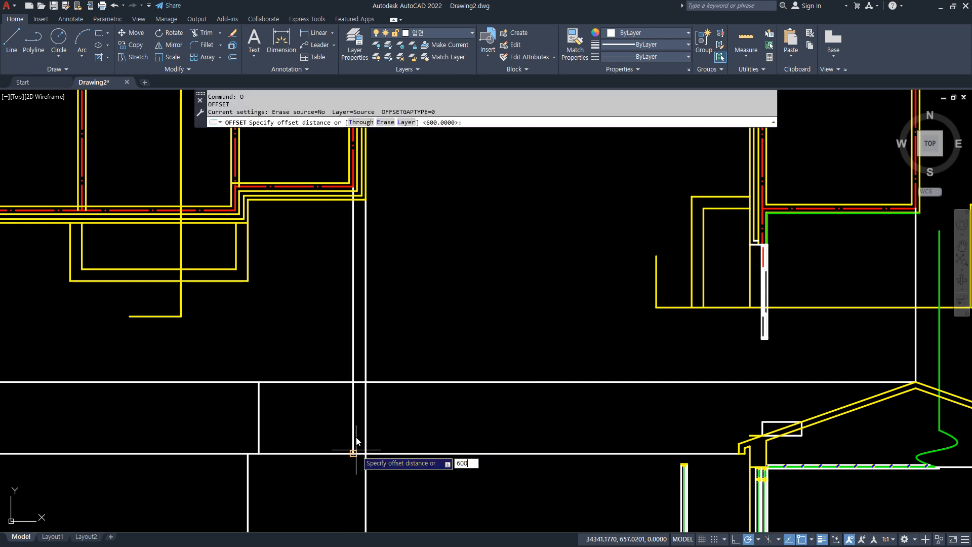
pyautogui.write('600')
pyautogui.press('Return')
pyautogui.click(354, 441)
pyautogui.click(419, 418)
pyautogui.press('Return')
# Erase the right centreline projection, fillet the roof edge with the ridge and eave lines, and trim the right wall line above the eave.
pyautogui.click(353, 401)
pyautogui.write('e')
pyautogui.press('Return')
pyautogui.write('f')
pyautogui.press('Return')
pyautogui.click(353, 383)
pyautogui.click(376, 399)
pyautogui.press('Return')
pyautogui.click(376, 426)
pyautogui.click(348, 453)
pyautogui.write('tr')
pyautogui.press('Return')
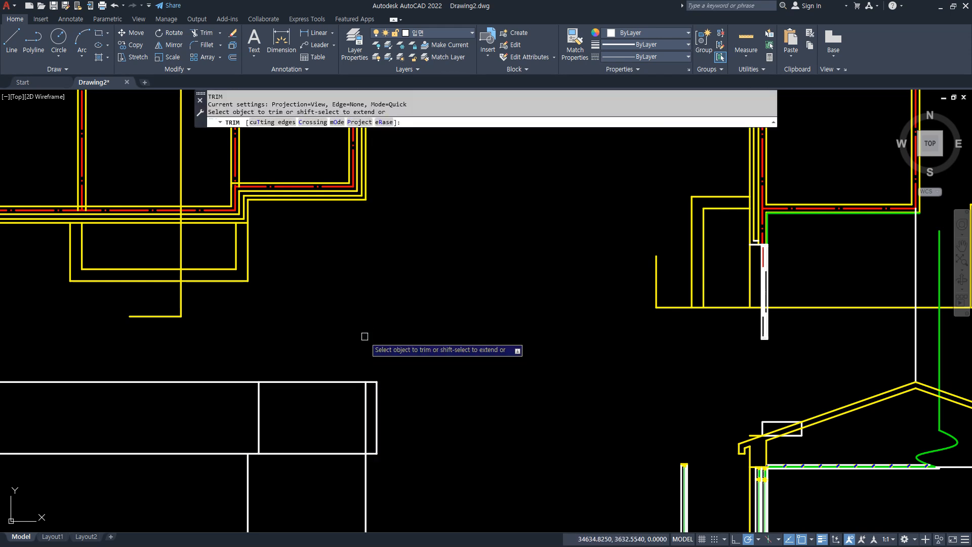
pyautogui.click(365, 401)
pyautogui.press('Return')
# Examine the front elevation outline and compare the depths of the two front rooms in the plan.
pyautogui.scroll(-5, 358, 406)
pyautogui.scroll(3, 379, 359)
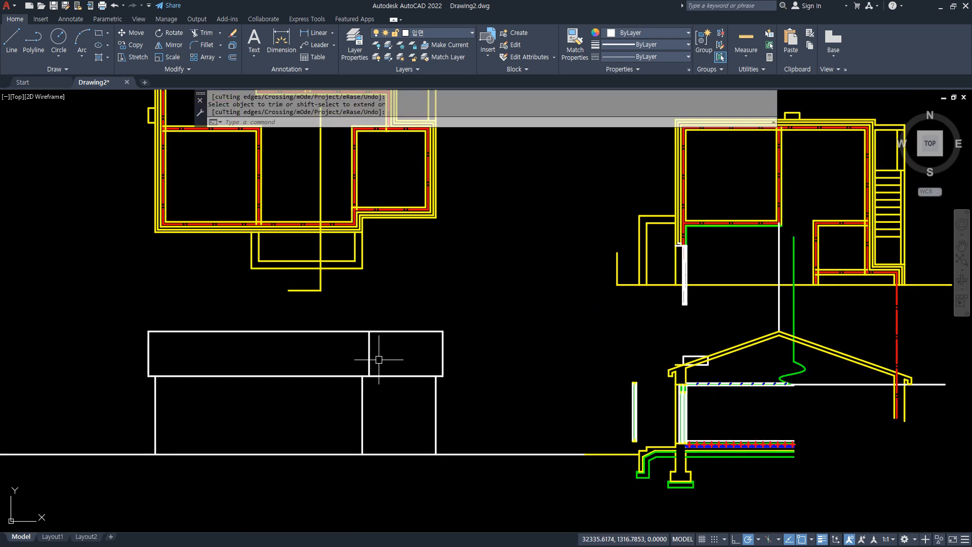
pyautogui.scroll(2, 379, 360)
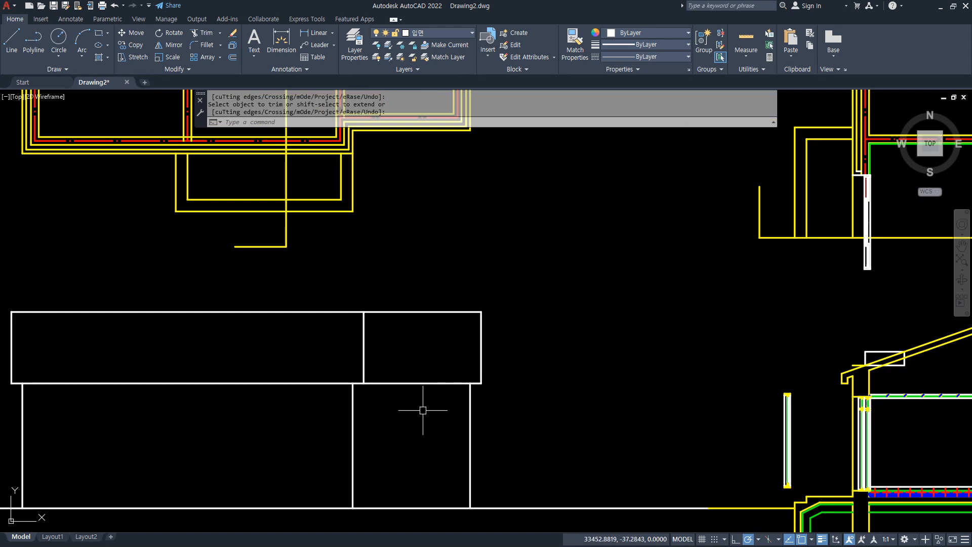
pyautogui.moveTo(423, 410); pyautogui.dragTo(504, 382, button='middle')
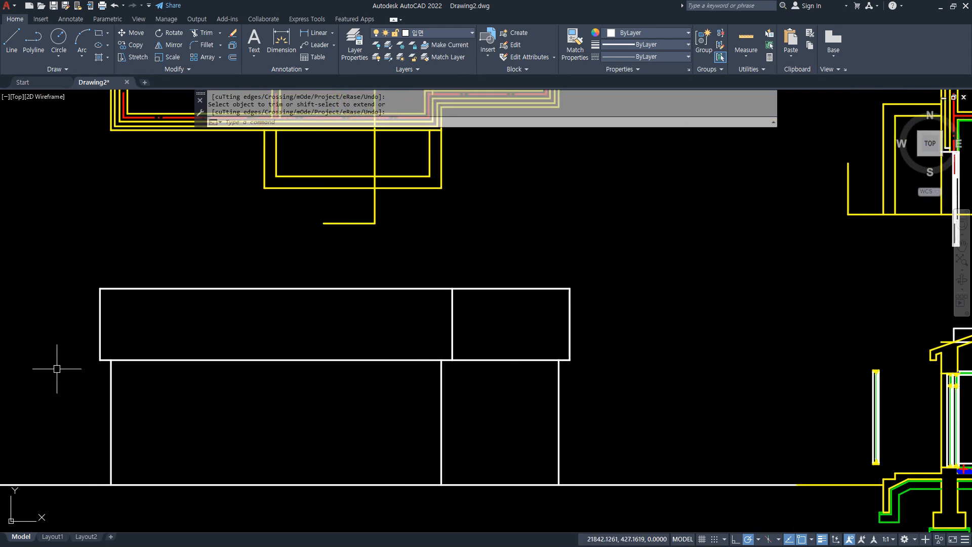
pyautogui.moveTo(480, 210); pyautogui.dragTo(397, 349, button='middle')
pyautogui.moveTo(436, 357)
pyautogui.mouseDown()
pyautogui.moveTo(430, 177)
pyautogui.moveTo(406, 362)
pyautogui.moveTo(530, 268)
pyautogui.moveTo(456, 154)
pyautogui.mouseUp()
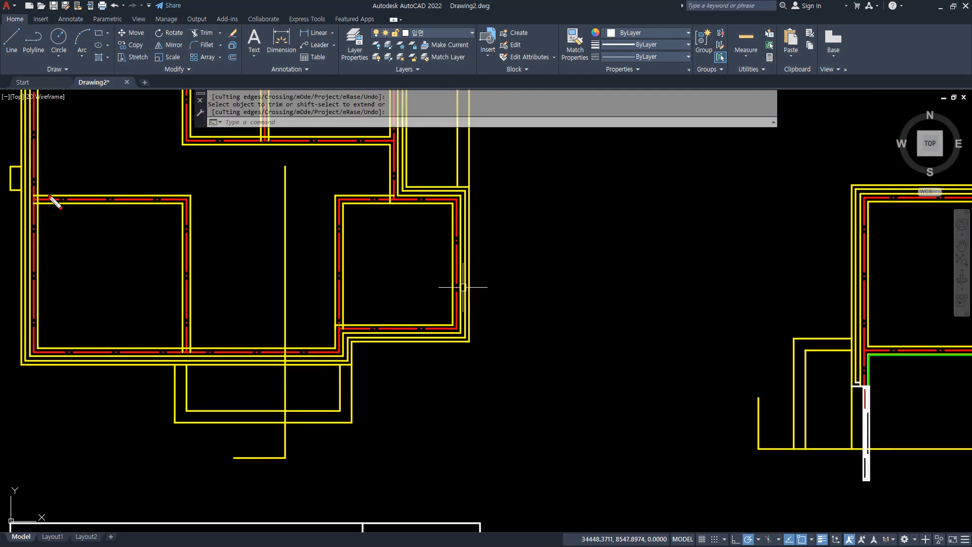
pyautogui.hotkey('ctrl', '2')
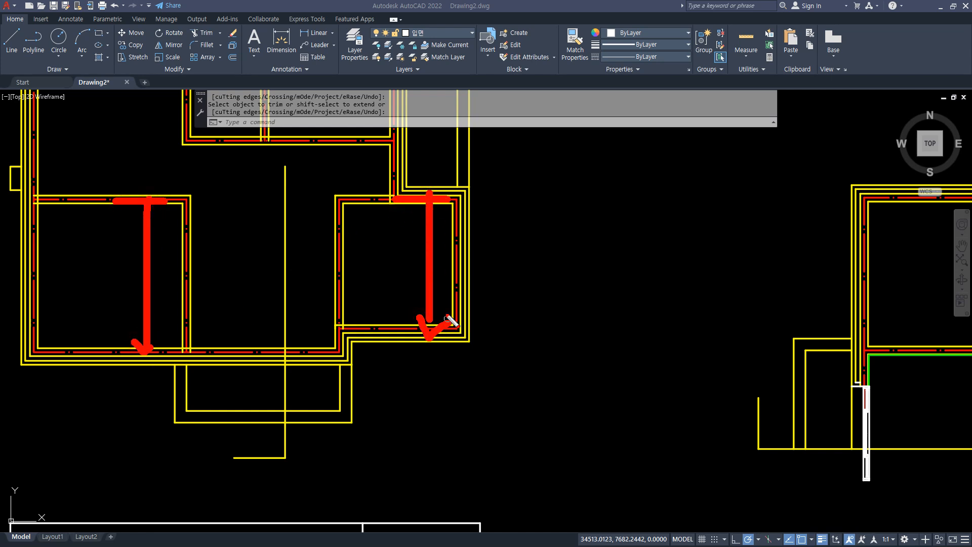
pyautogui.press('Escape')
# Offset the vertical ridge line above the section 3300 toward the left eave.
pyautogui.scroll(-2, 490, 324)
pyautogui.scroll(1, 716, 484)
pyautogui.scroll(1, 651, 366)
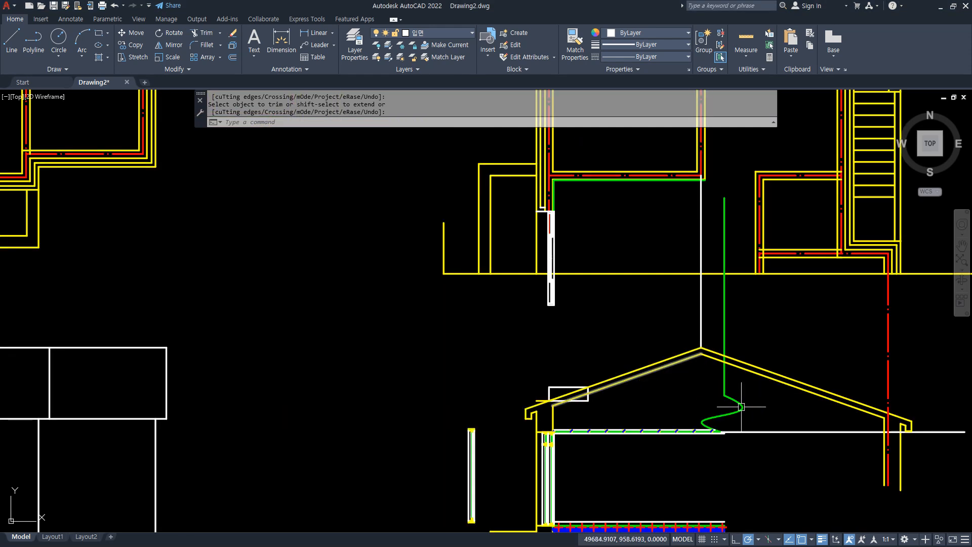
pyautogui.scroll(2, 741, 407)
pyautogui.write('o')
pyautogui.press('Return')
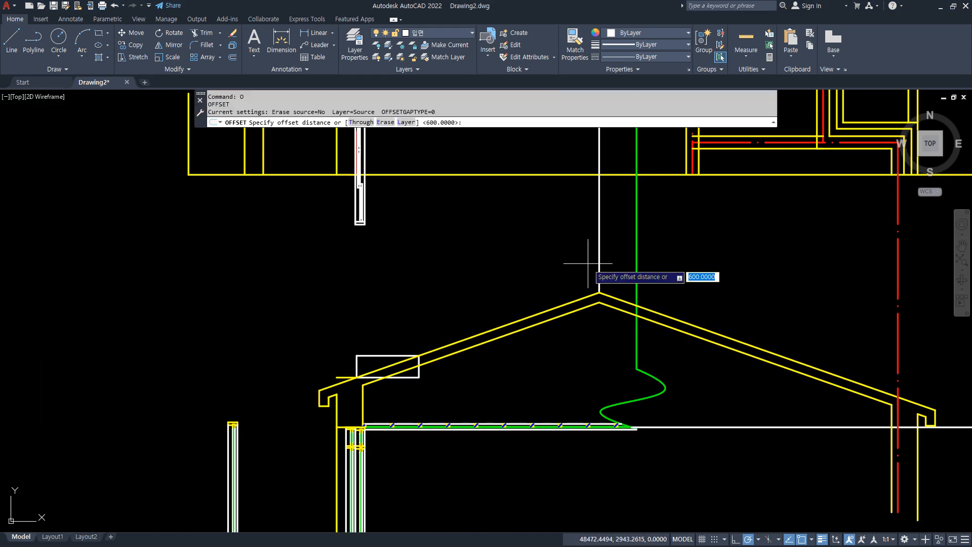
pyautogui.write('3300')
pyautogui.press('Return')
pyautogui.click(599, 268)
pyautogui.click(486, 271)
pyautogui.press('Return')
pyautogui.moveTo(328, 427)
pyautogui.mouseDown()
pyautogui.moveTo(412, 278)
pyautogui.moveTo(316, 435)
pyautogui.mouseUp()
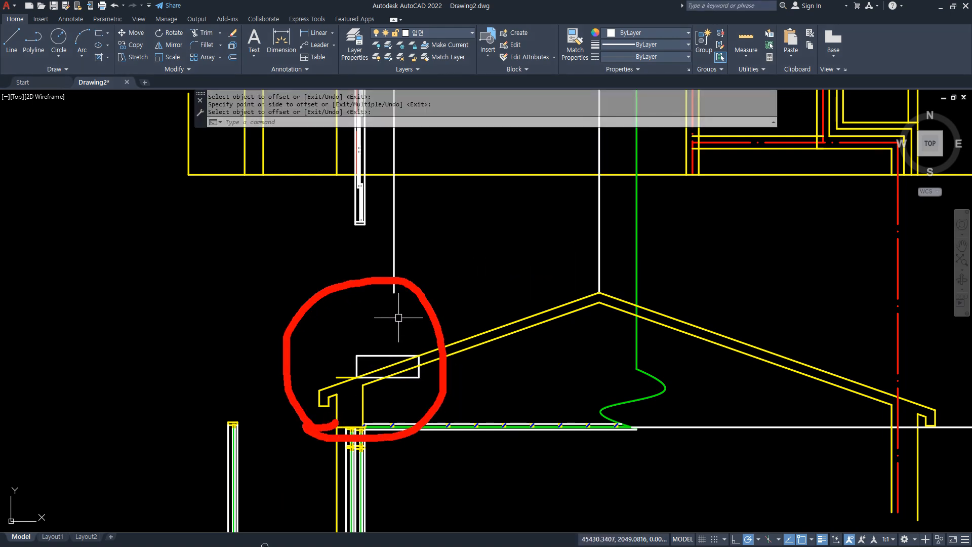
pyautogui.press('Escape')
# Offset the section's vertical ridge line 3900 toward the left eave.
pyautogui.write('o')
pyautogui.press('Return')
pyautogui.write('3900')
pyautogui.press('Return')
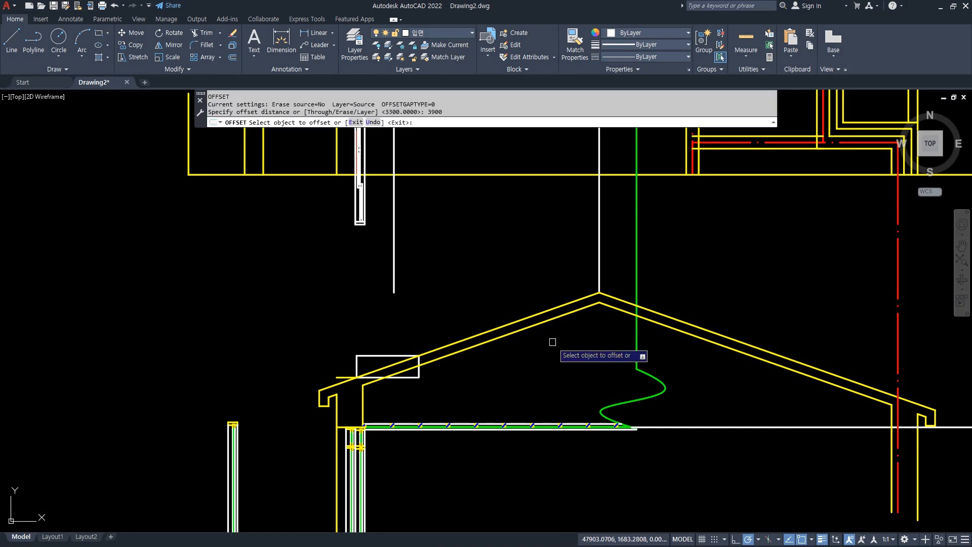
pyautogui.click(596, 264)
pyautogui.click(473, 278)
pyautogui.press('Return')
pyautogui.click(357, 295)
pyautogui.press('Escape')
# Match the two offset lines to the properties of the plan's red wall centreline.
pyautogui.moveTo(428, 294); pyautogui.dragTo(423, 366, button='middle')
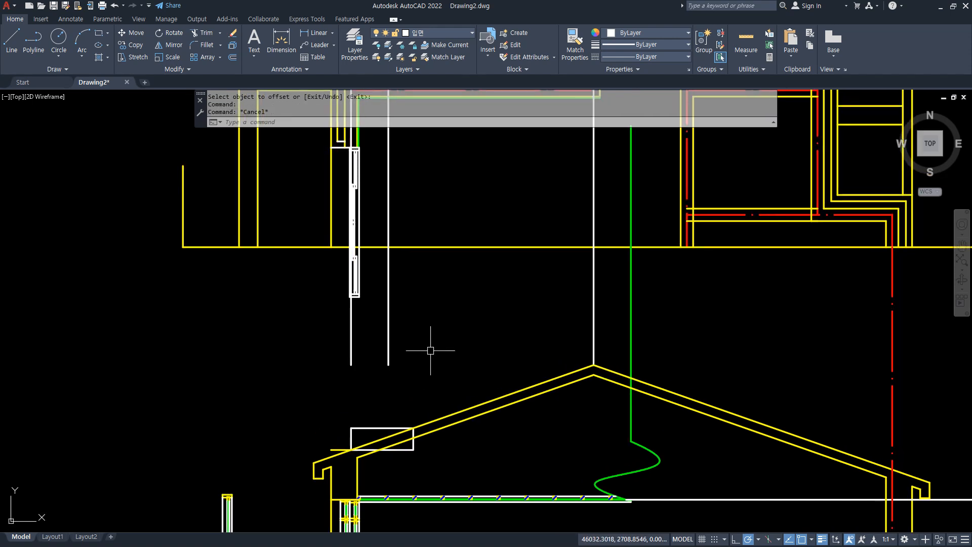
pyautogui.write('ma')
pyautogui.press('Return')
pyautogui.click(687, 237)
pyautogui.click(415, 350)
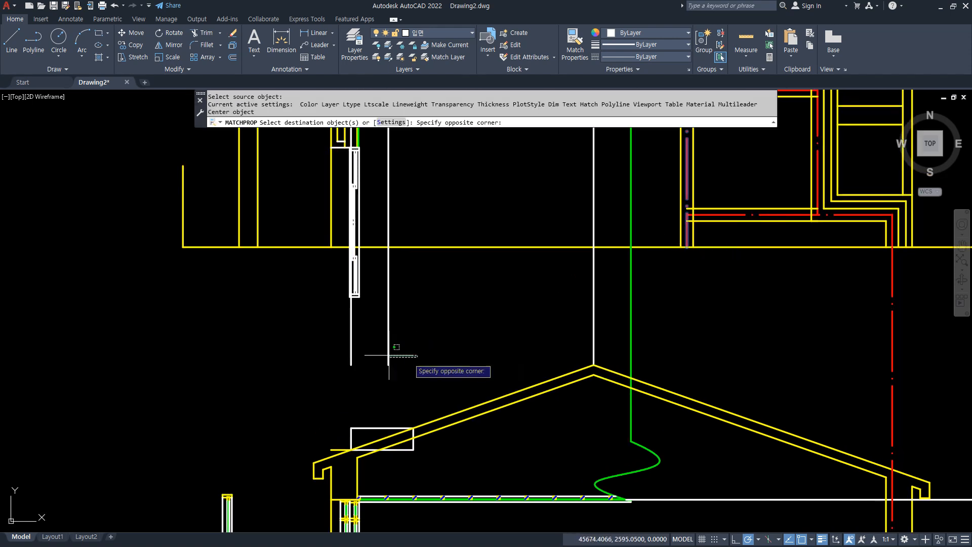
pyautogui.click(353, 386)
pyautogui.moveTo(353, 386); pyautogui.dragTo(333, 308, button='middle')
pyautogui.press('Return')
# Erase the white slope rectangle and the short line beside it at the section's left eave.
pyautogui.write('ex')
pyautogui.press('Return')
pyautogui.moveTo(423, 250); pyautogui.dragTo(276, 321)
pyautogui.press('Escape')
pyautogui.click(276, 321)
pyautogui.click(449, 392)
pyautogui.write('e')
# Extend both red centrelines down through the section's sloped roof to the ceiling level.
pyautogui.press('Return')
pyautogui.write('ex')
pyautogui.press('Return')
pyautogui.moveTo(405, 314); pyautogui.dragTo(277, 327)
pyautogui.scroll(2, 332, 365)
pyautogui.moveTo(420, 318)
pyautogui.mouseDown()
pyautogui.moveTo(269, 327)
pyautogui.moveTo(333, 339)
pyautogui.moveTo(350, 354)
pyautogui.mouseUp()
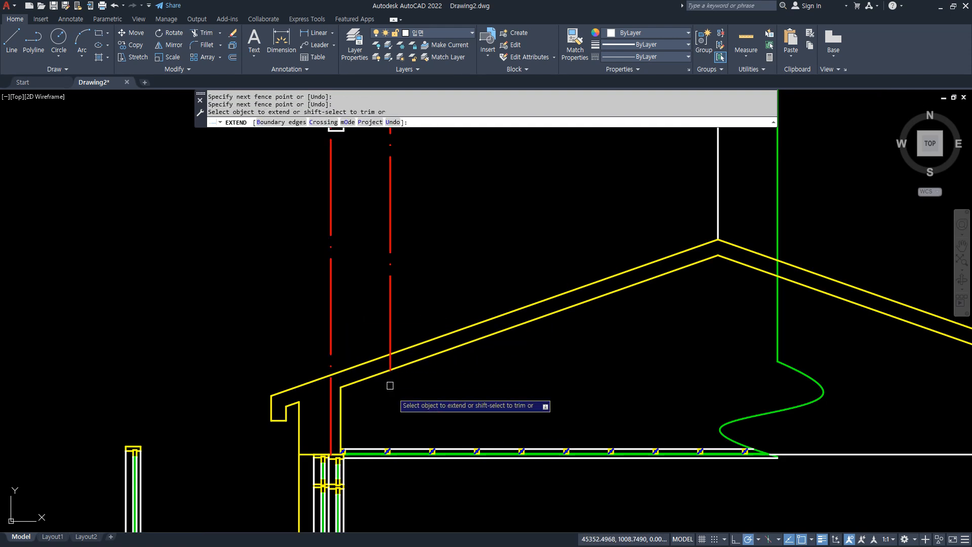
pyautogui.click(390, 355)
pyautogui.scroll(2, 330, 408)
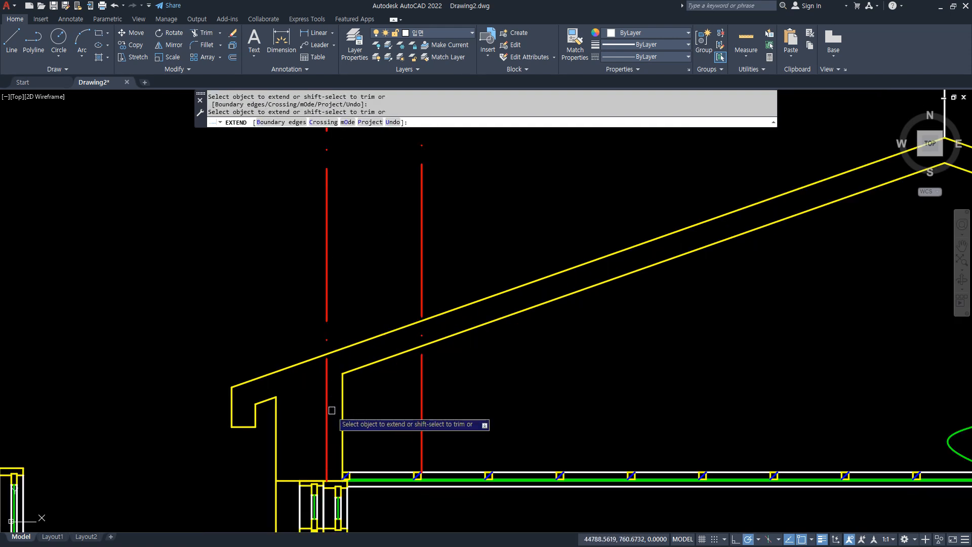
pyautogui.press('Escape')
# Copy the section's left eave end from the outer centreline's intersection with the roof top to the inner centreline's intersection.
pyautogui.press('Return')
pyautogui.click(191, 341)
pyautogui.click(261, 462)
pyautogui.press('Return')
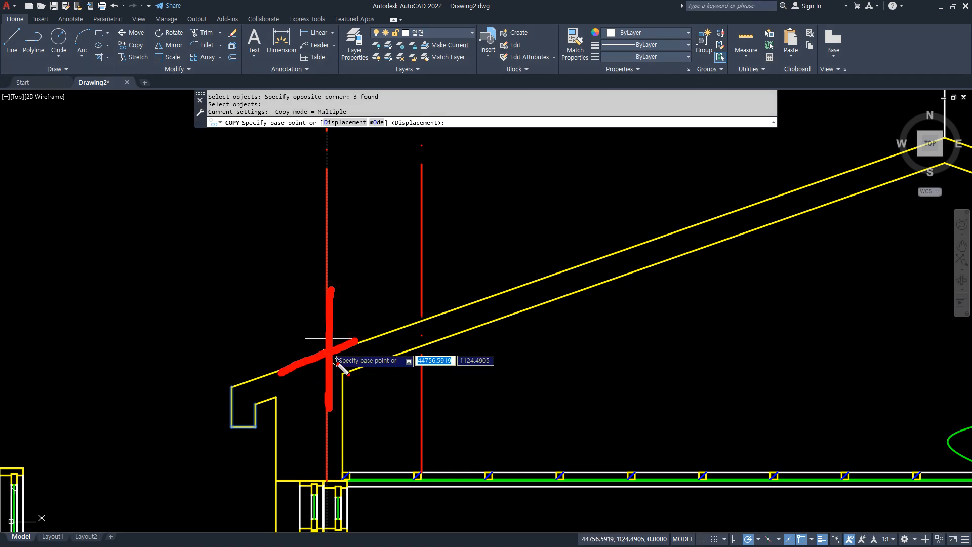
pyautogui.click(327, 354)
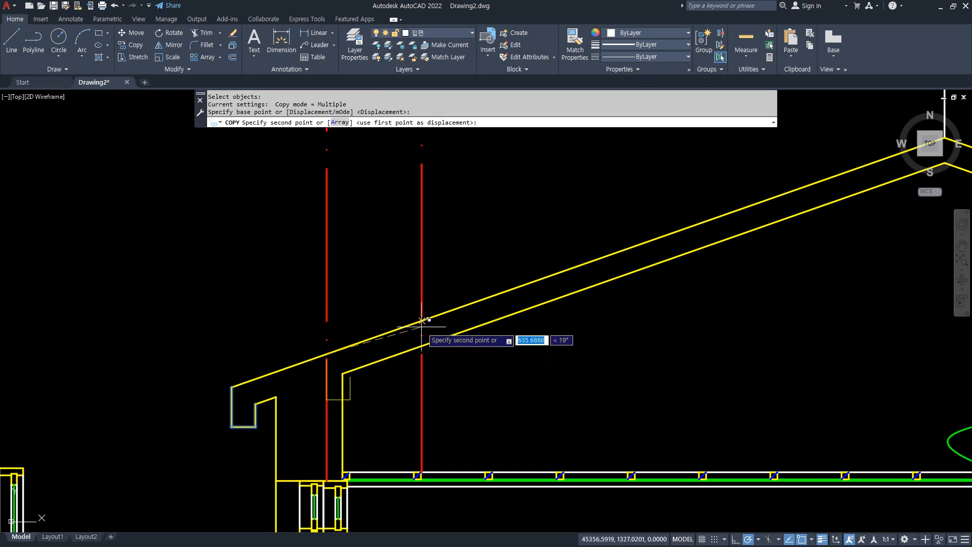
pyautogui.click(422, 321)
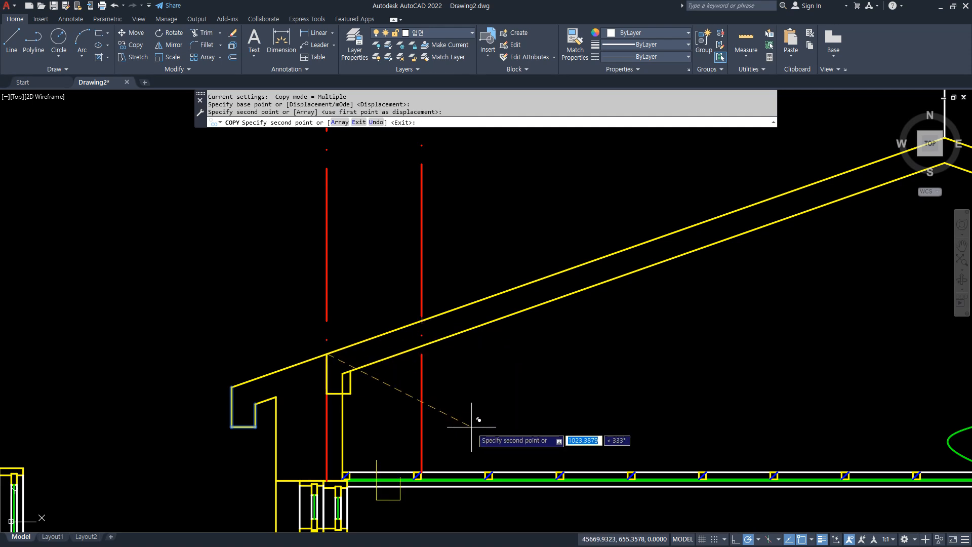
pyautogui.press('Escape')
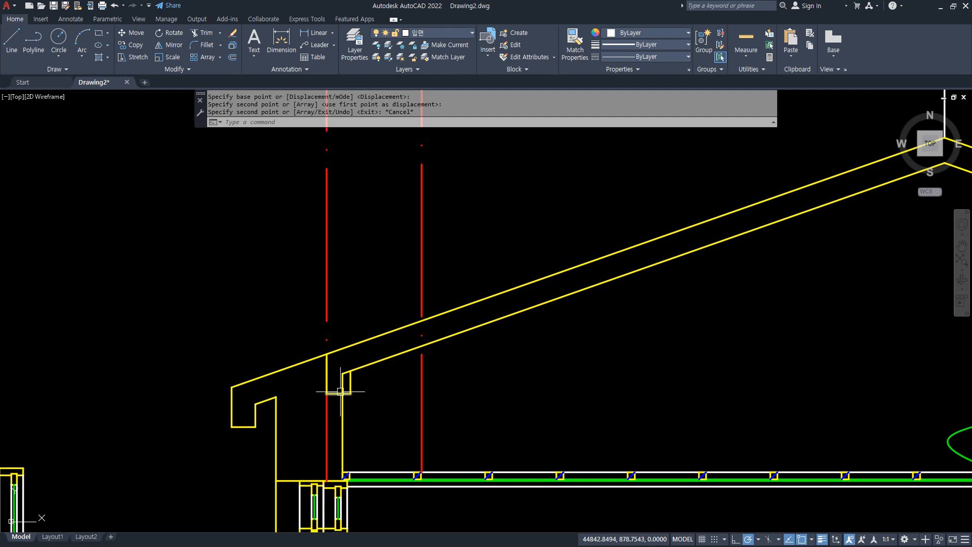
# Draw a horizontal line from the copied eave's lower corner across the right part of the front elevation's roof.
pyautogui.write('L')
pyautogui.press('Return')
pyautogui.moveTo(116, 393); pyautogui.dragTo(623, 384, button='middle')
pyautogui.scroll(-2, 417, 384)
pyautogui.moveTo(248, 383); pyautogui.dragTo(325, 373, button='middle')
pyautogui.click(191, 372)
pyautogui.press('space')
# Fillet the new upper eave line with the right roof edge and the setback line, and join that line to the lower eave with radius 0.
pyautogui.scroll(2, 291, 370)
pyautogui.write('f')
pyautogui.press('space')
pyautogui.click(318, 363)
pyautogui.click(301, 375)
pyautogui.press('space')
pyautogui.scroll(2, 126, 389)
pyautogui.click(150, 366)
pyautogui.click(137, 378)
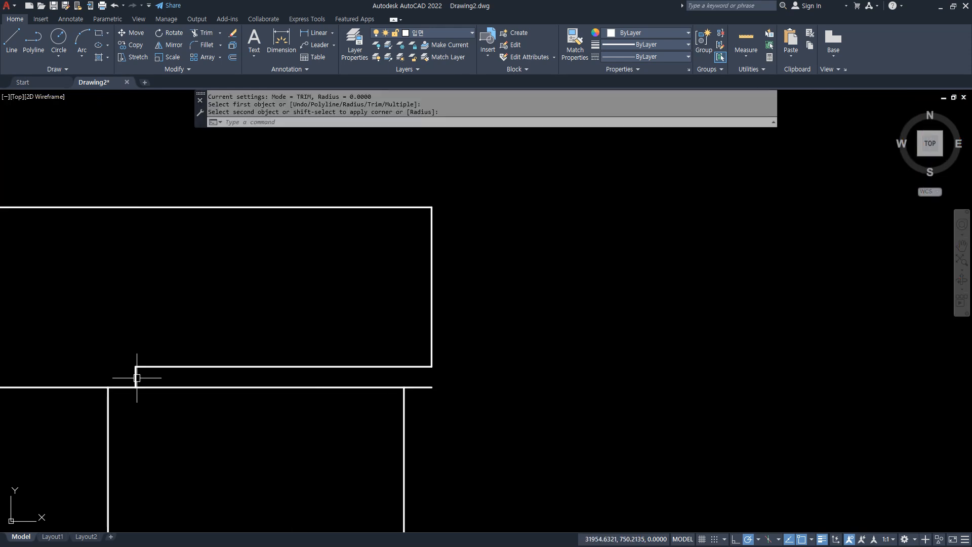
pyautogui.click(124, 385)
# Extend the elevation's right wall line up to the raised eave line.
pyautogui.write('ex')
pyautogui.press('space')
pyautogui.click(402, 406)
pyautogui.press('space')
pyautogui.moveTo(282, 414); pyautogui.dragTo(376, 403, button='middle')
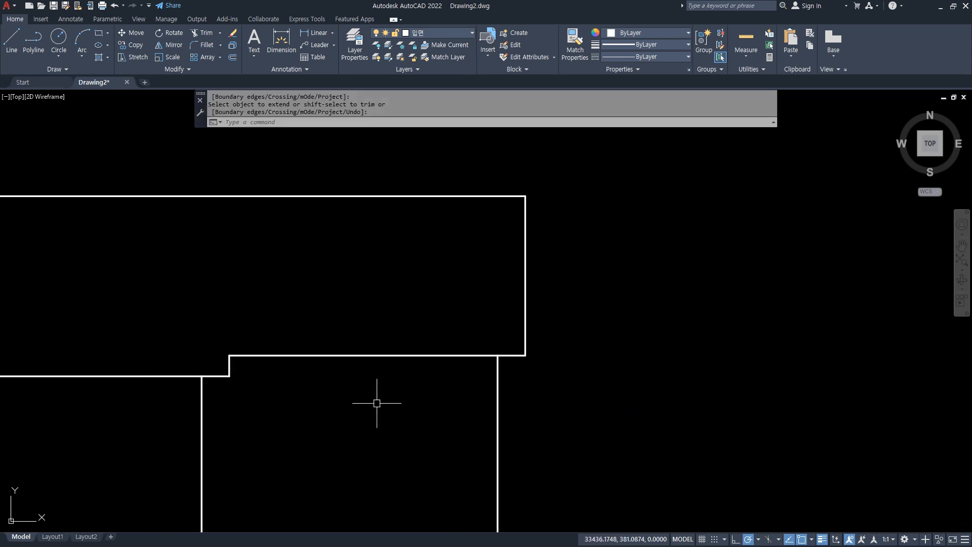
# Offset the raised right eave line of the front elevation upward by 250.
pyautogui.write('o')
pyautogui.press('space')
pyautogui.write('250')
pyautogui.press('space')
pyautogui.click(333, 356)
pyautogui.click(326, 326)
pyautogui.click(142, 376)
pyautogui.press('Escape')
pyautogui.write('f')
pyautogui.press('space')
pyautogui.press('Escape')
pyautogui.press('Escape')
# Offset the lower left eave line upward by 250.
pyautogui.write('o')
pyautogui.press('space')
pyautogui.press('space')
pyautogui.click(172, 375)
pyautogui.click(165, 352)
pyautogui.press('Escape')
# Fillet the short vertical setback line with the right eave's upper offset line to form a corner.
pyautogui.write('f')
pyautogui.press('space')
pyautogui.click(231, 369)
pyautogui.click(234, 332)
pyautogui.scroll(-4, 350, 382)
pyautogui.moveTo(350, 382); pyautogui.dragTo(509, 354, button='middle')
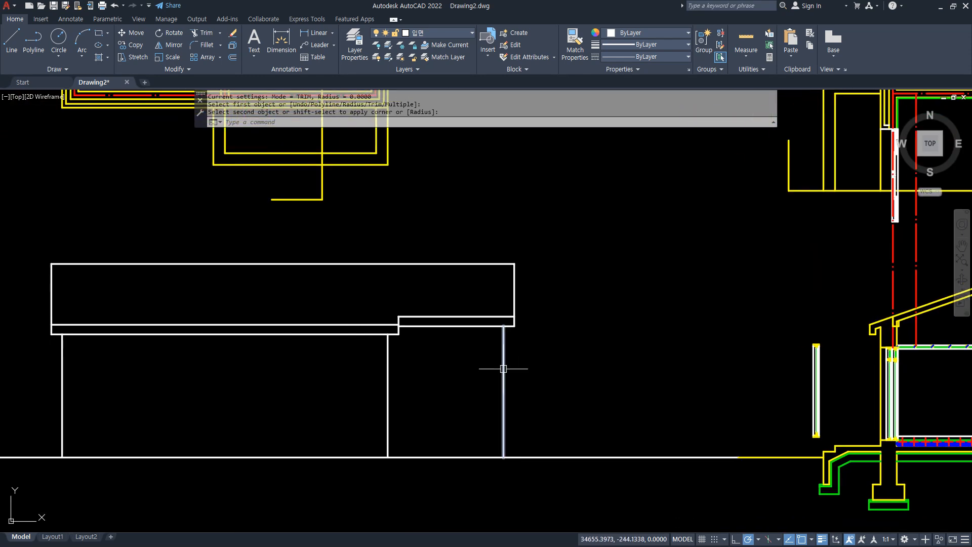
pyautogui.moveTo(705, 344); pyautogui.dragTo(538, 346, button='middle')
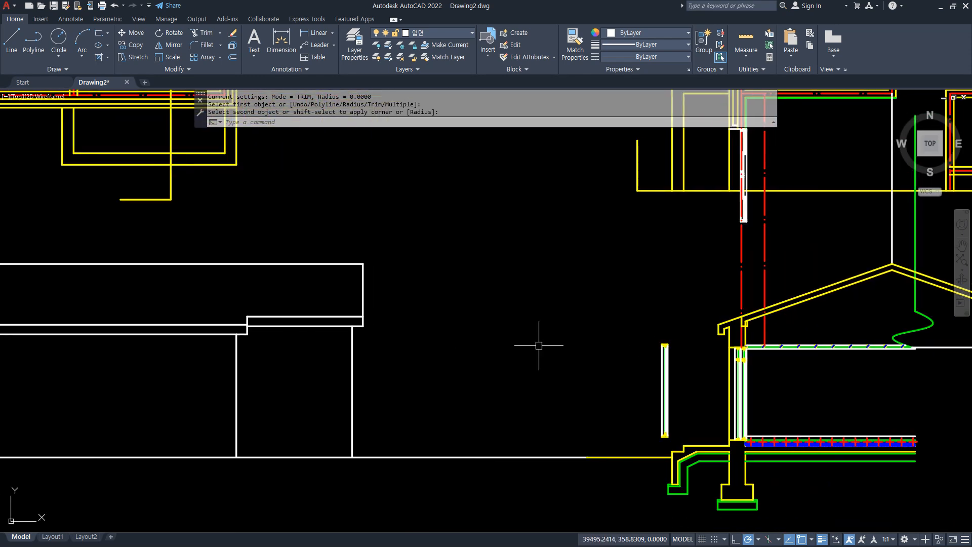
pyautogui.scroll(6, 735, 332)
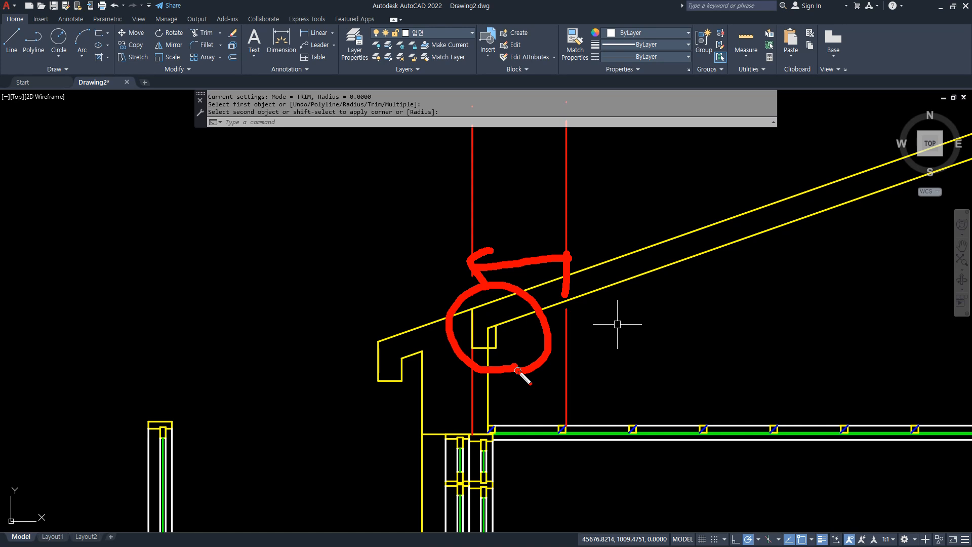
pyautogui.scroll(-5, 358, 365)
pyautogui.moveTo(358, 364); pyautogui.dragTo(684, 346, button='middle')
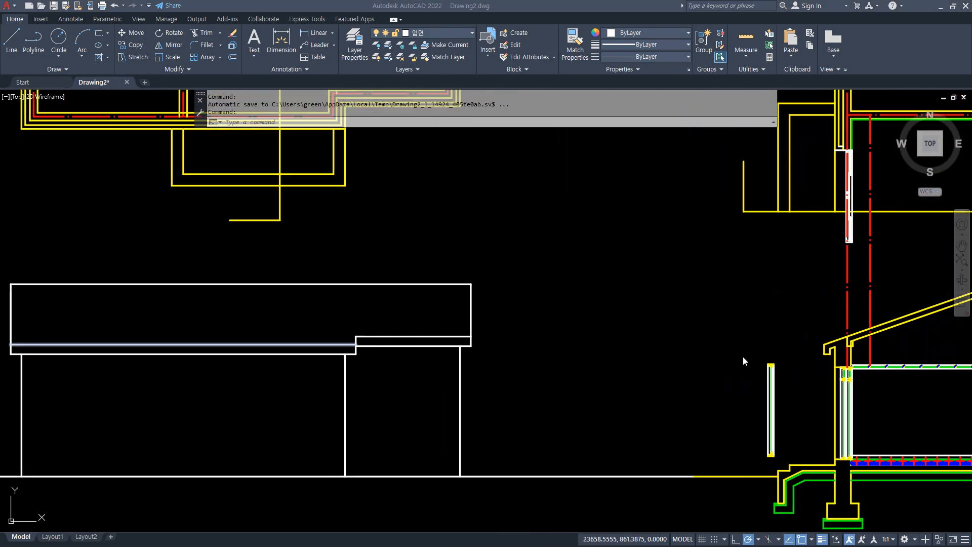
# Project a horizontal line from the section's window head at the outer wall face across to the elevation's left wall line.
pyautogui.scroll(4, 819, 360)
pyautogui.click(818, 360)
pyautogui.scroll(2, 745, 377)
pyautogui.moveTo(830, 395); pyautogui.dragTo(610, 352, button='middle')
pyautogui.write('L')
pyautogui.press('Return')
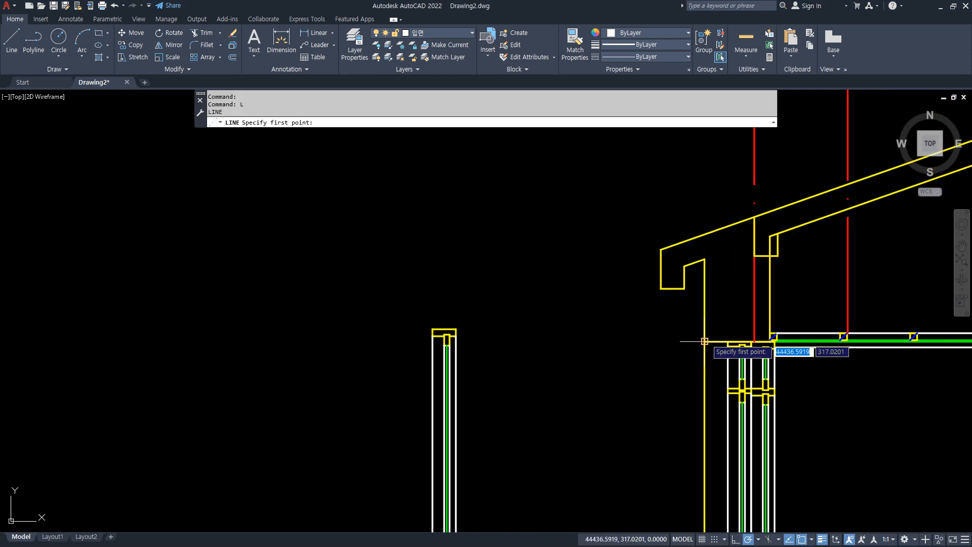
pyautogui.click(705, 341)
pyautogui.scroll(-3, 502, 341)
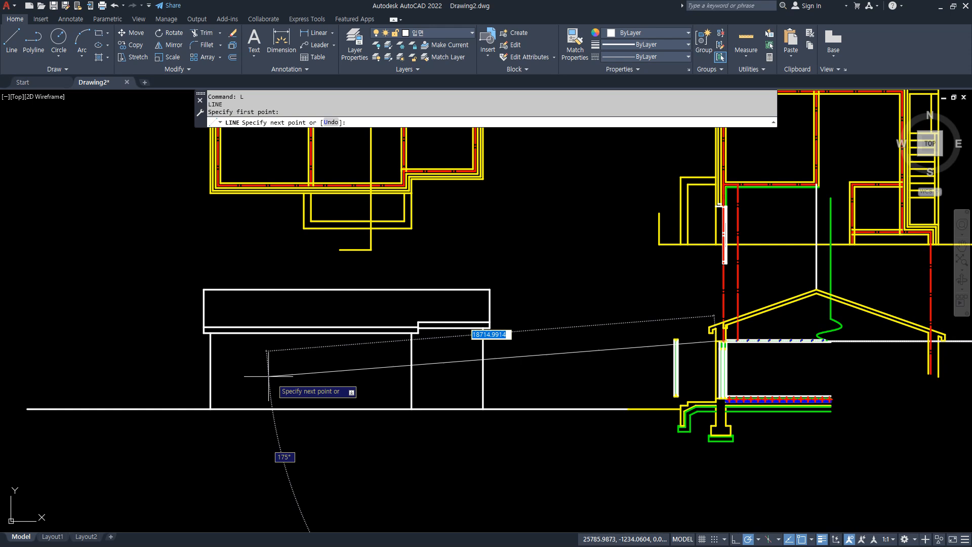
pyautogui.click(219, 341)
pyautogui.press('Return')
# Trim the window head line beyond the elevation's right wall and erase the leftover piece.
pyautogui.write('tr')
pyautogui.press('Return')
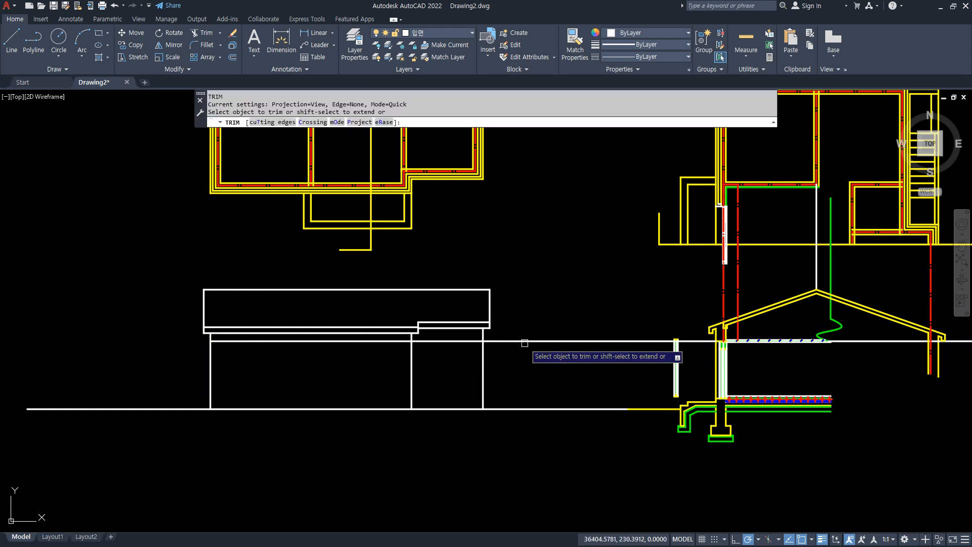
pyautogui.press('Return')
pyautogui.write('e')
pyautogui.press('Return')
# Project a horizontal line from the section's window sill corner at the outer wall face across to the elevation's left wall line.
pyautogui.scroll(3, 719, 405)
pyautogui.scroll(3, 598, 254)
pyautogui.scroll(3, 614, 345)
pyautogui.write('l')
pyautogui.press('Return')
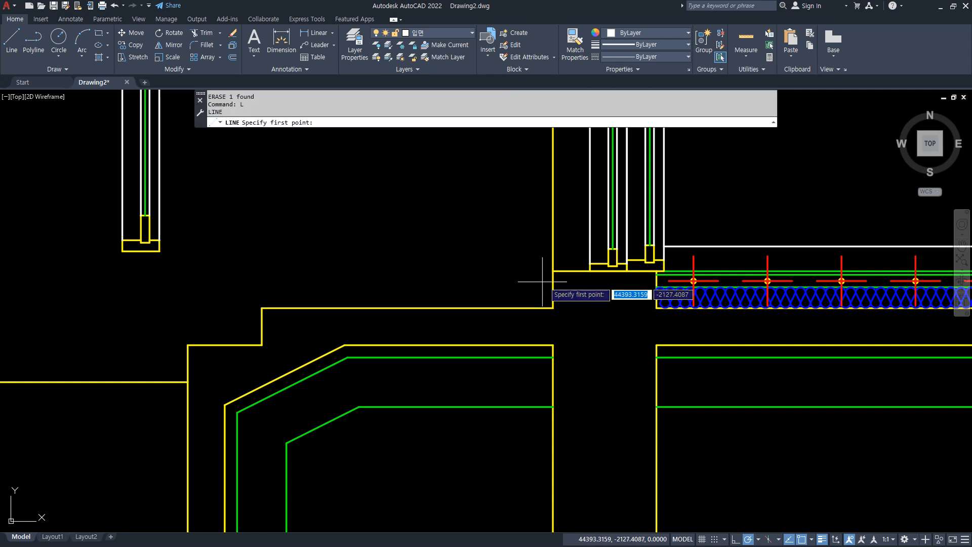
pyautogui.click(553, 271)
pyautogui.scroll(-3, 319, 274)
pyautogui.moveTo(190, 281); pyautogui.dragTo(695, 282, button='middle')
pyautogui.scroll(-2, 337, 268)
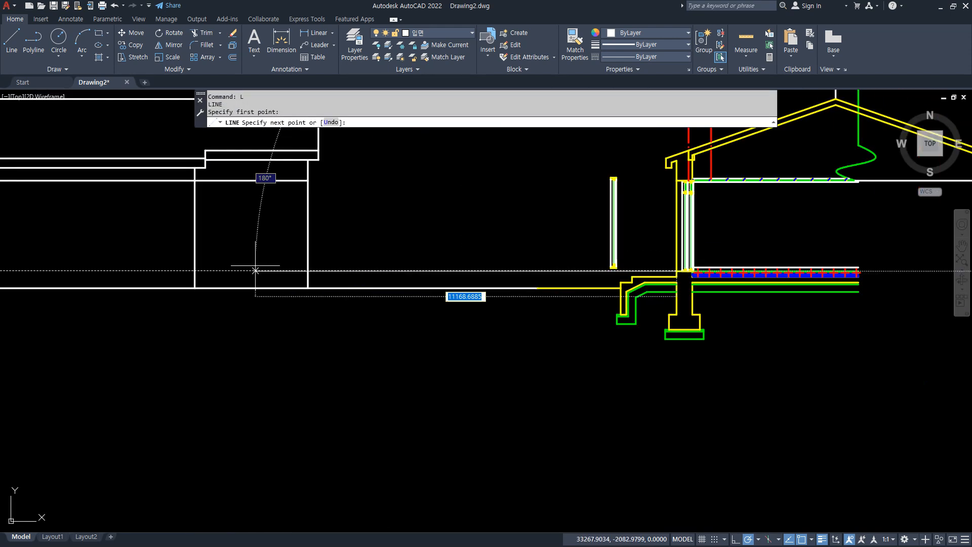
pyautogui.moveTo(218, 271); pyautogui.dragTo(451, 273, button='middle')
pyautogui.click(110, 271)
pyautogui.press('Return')
# Trim the projected sill line beyond the elevation's right wall.
pyautogui.write('tr')
pyautogui.press('Return')
pyautogui.click(610, 263)
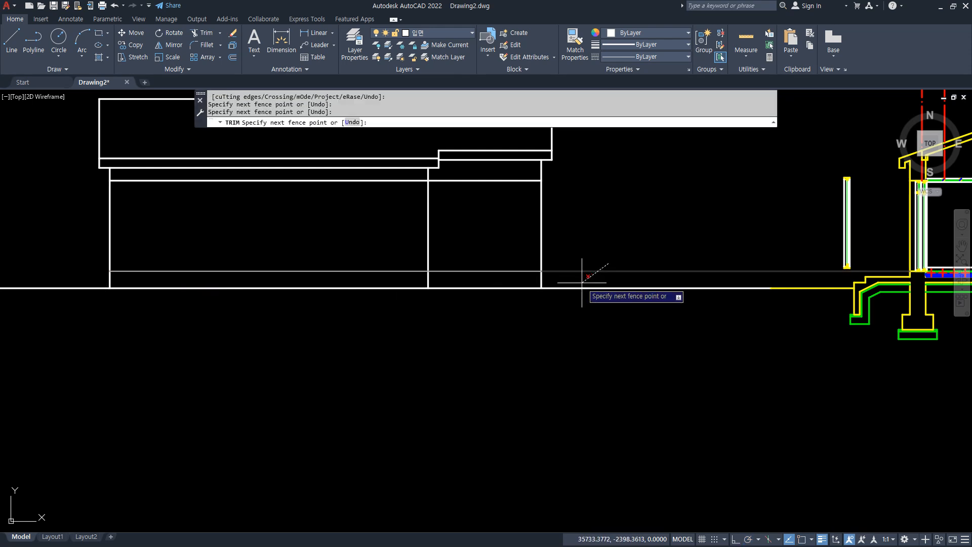
pyautogui.click(582, 282)
pyautogui.press('Return')
# Draw a vertical line from the plan's interior wall centreline down through the elevation to just below the ground line.
pyautogui.moveTo(471, 239); pyautogui.dragTo(485, 369, button='middle')
pyautogui.moveTo(397, 269); pyautogui.dragTo(396, 354, button='middle')
pyautogui.scroll(2, 218, 168)
pyautogui.scroll(2, 304, 159)
pyautogui.moveTo(304, 165); pyautogui.dragTo(265, 258, button='middle')
pyautogui.write('l')
pyautogui.press('Return')
pyautogui.click(283, 220)
pyautogui.scroll(-2, 272, 262)
pyautogui.moveTo(272, 375); pyautogui.dragTo(284, 185, button='middle')
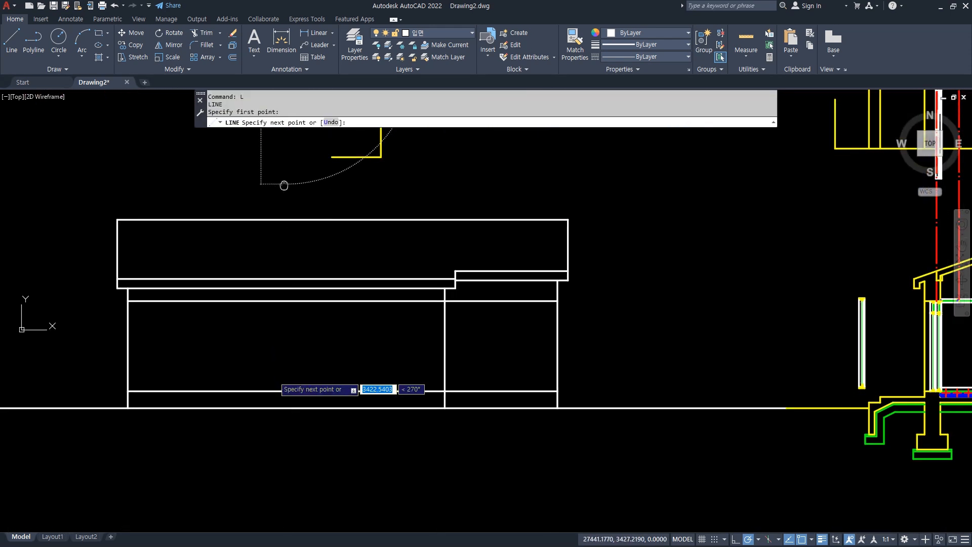
pyautogui.click(286, 425)
# Draw a short horizontal cutting line above the elevation's roof, trim the vertical line above it, and erase the cutting line.
pyautogui.moveTo(293, 195); pyautogui.dragTo(293, 211, button='middle')
pyautogui.click(248, 213)
pyautogui.press('Return')
pyautogui.write('tr')
pyautogui.press('Return')
pyautogui.click(287, 186)
pyautogui.moveTo(290, 191); pyautogui.dragTo(289, 267, button='middle')
pyautogui.press('Return')
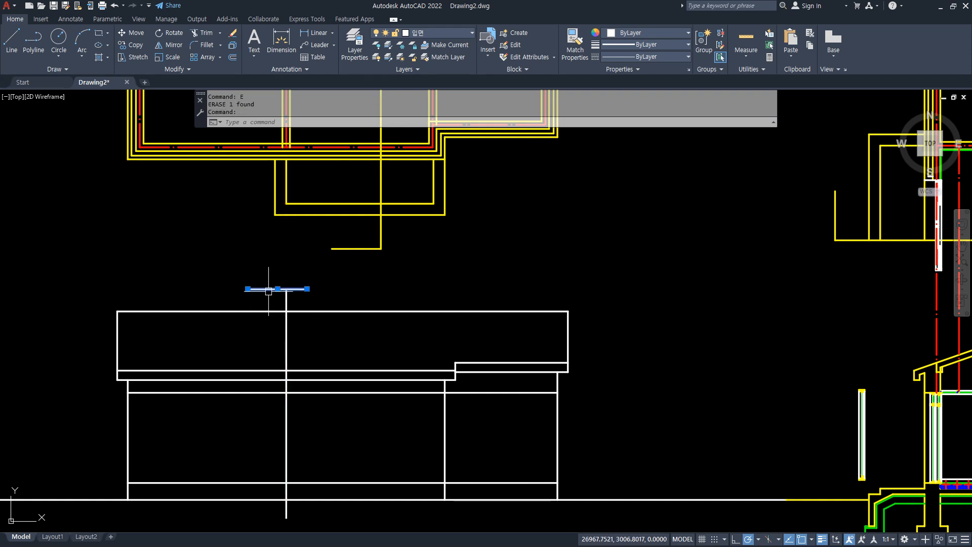
# Match the properties of the plan's red wall centreline onto the elevation's vertical line.
pyautogui.write('ma')
pyautogui.press('Return')
pyautogui.scroll(2, 281, 146)
pyautogui.click(261, 148)
pyautogui.scroll(-1, 322, 444)
pyautogui.moveTo(326, 433); pyautogui.dragTo(331, 314, button='middle')
pyautogui.click(309, 385)
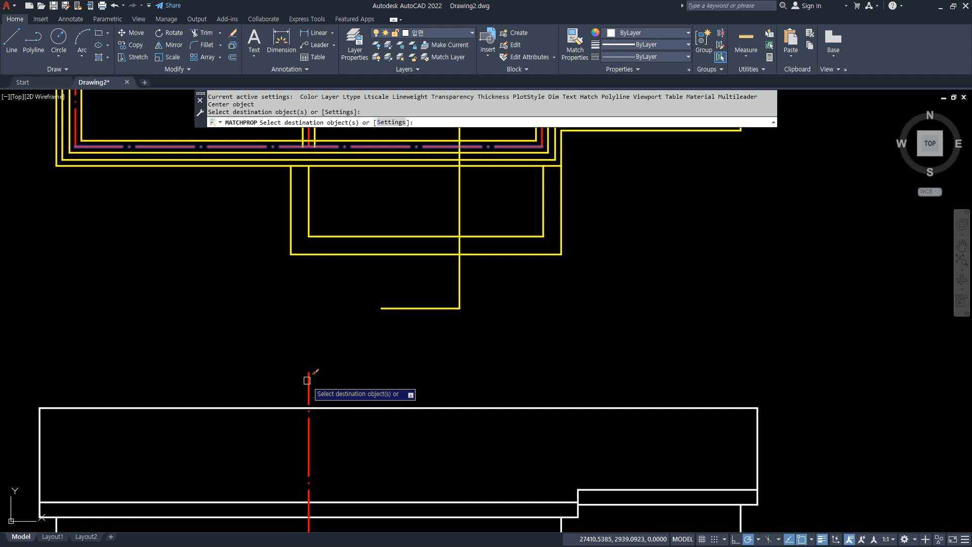
pyautogui.press('Return')
# Draw vertical guide lines from the plan's lower-left and setback centreline corners down to the elevation's roof top line.
pyautogui.moveTo(307, 369); pyautogui.dragTo(330, 375, button='middle')
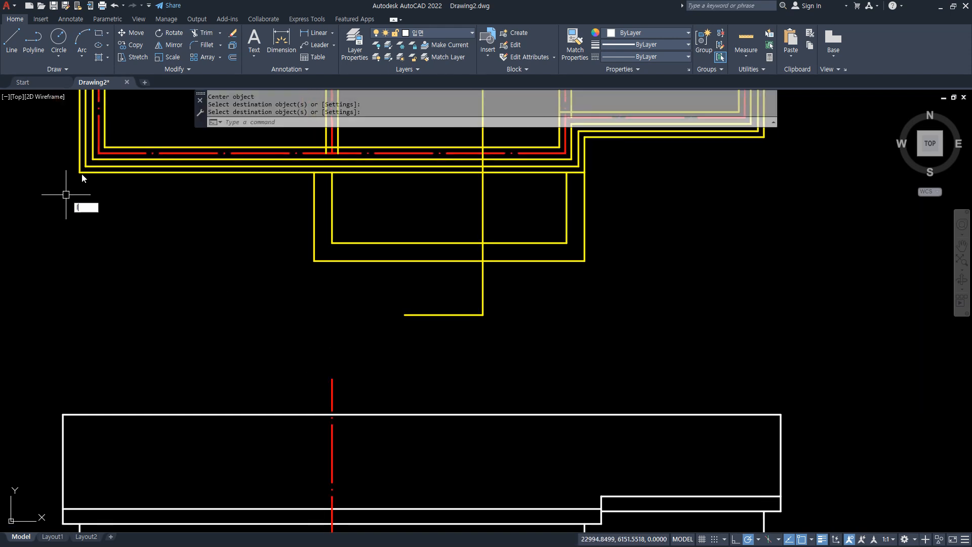
pyautogui.write('l')
pyautogui.press('Return')
pyautogui.click(99, 153)
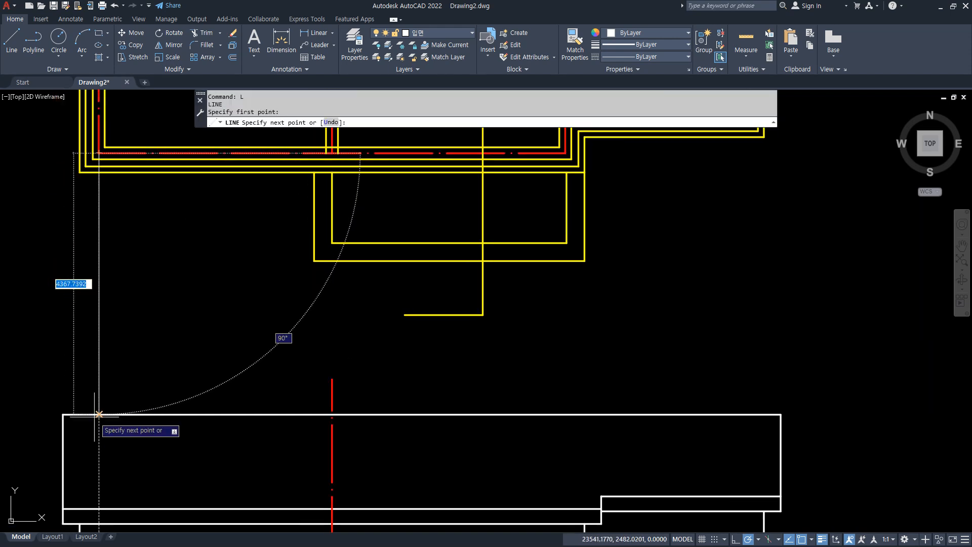
pyautogui.click(99, 414)
pyautogui.press('Return')
pyautogui.press('Return')
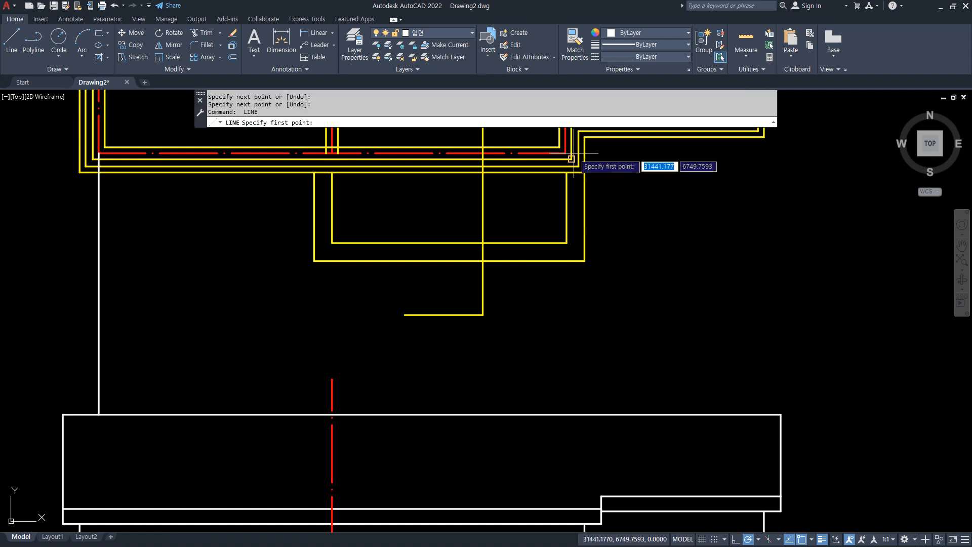
pyautogui.click(566, 153)
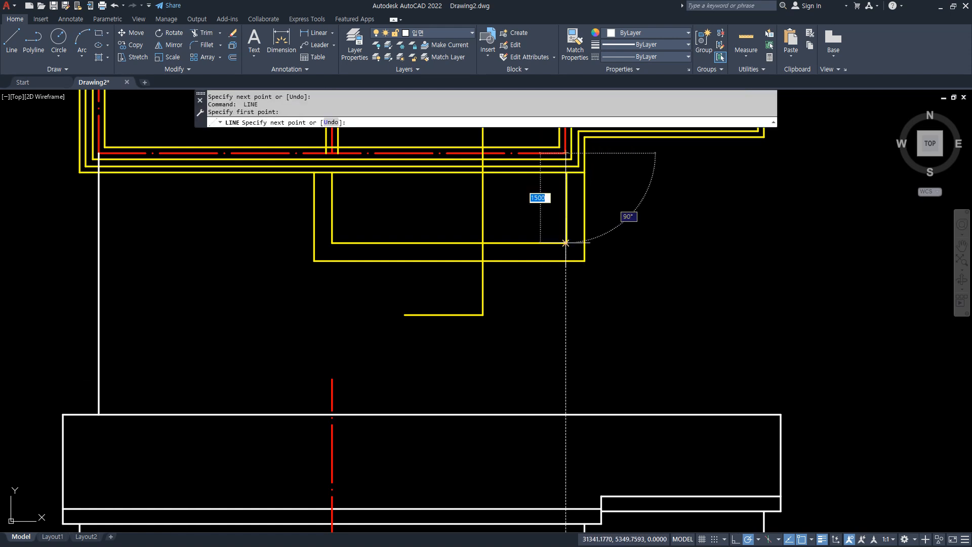
pyautogui.click(566, 414)
pyautogui.press('Return')
# Draw a vertical guide line from the plan's lower-right centreline corner down to the elevation's roof top line.
pyautogui.moveTo(736, 267); pyautogui.dragTo(604, 326, button='middle')
pyautogui.press('Return')
pyautogui.click(619, 184)
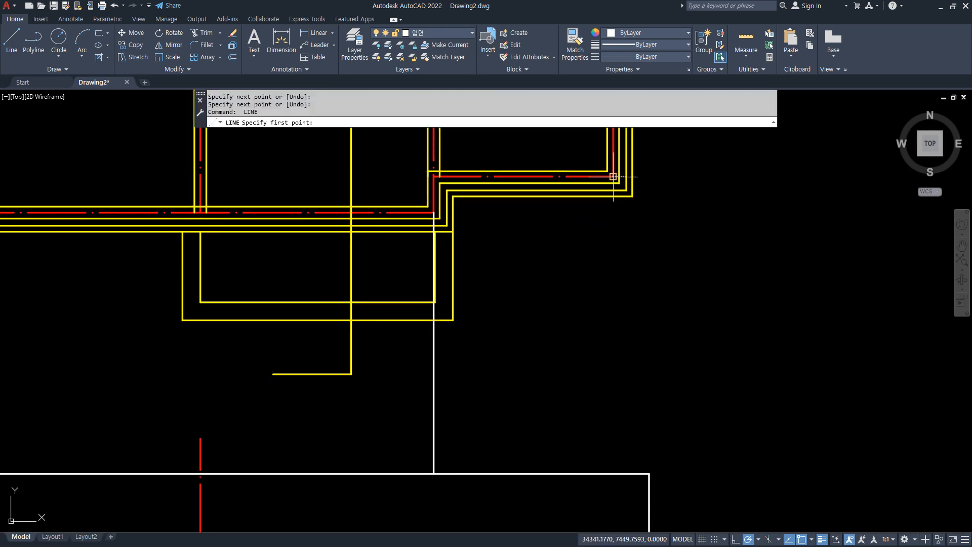
pyautogui.moveTo(627, 383); pyautogui.dragTo(613, 228, button='middle')
pyautogui.click(601, 318)
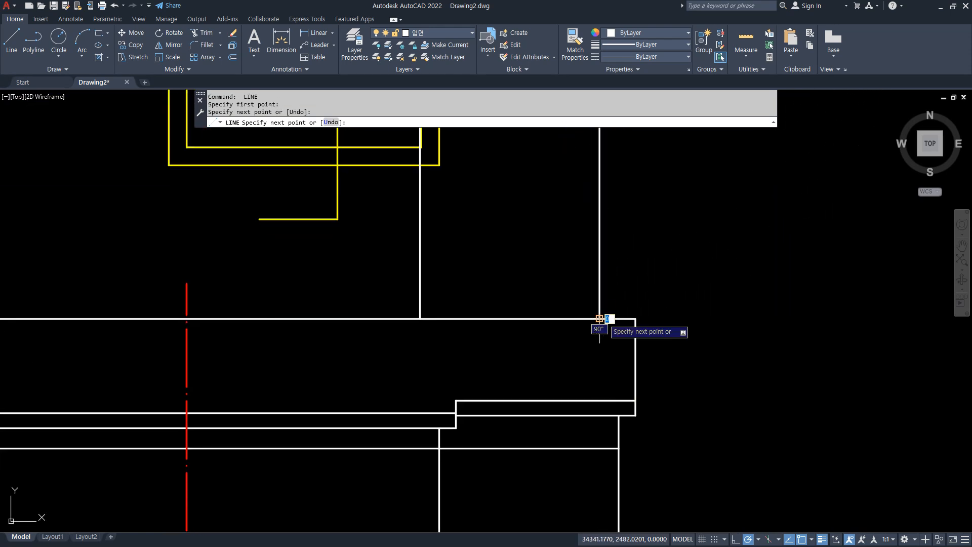
pyautogui.press('Return')
# Copy the elevation's red centreline from its roof top intersection to the lower ends of the three guide lines.
pyautogui.moveTo(255, 382); pyautogui.dragTo(414, 355, button='middle')
pyautogui.write('cp')
pyautogui.press('Return')
pyautogui.press('Return')
pyautogui.click(346, 291)
pyautogui.click(113, 290)
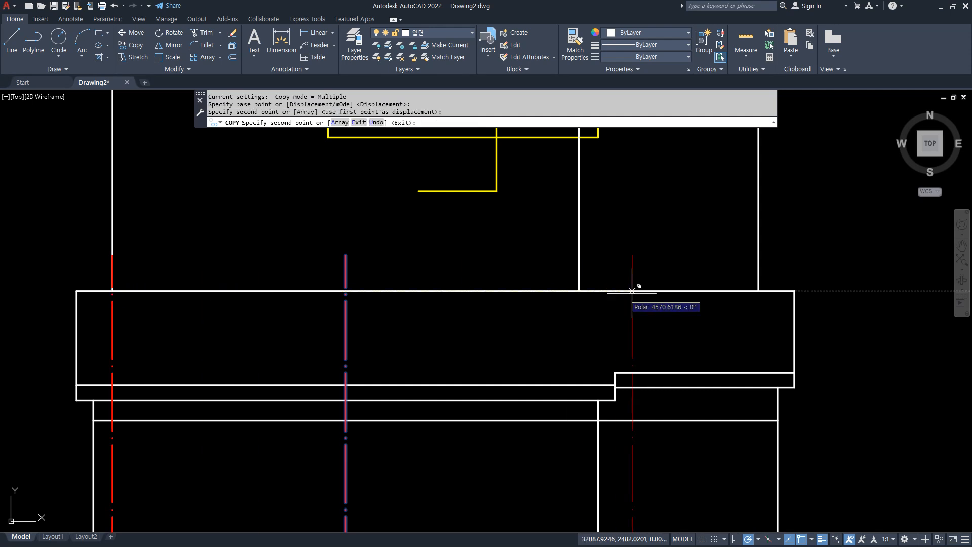
pyautogui.click(579, 291)
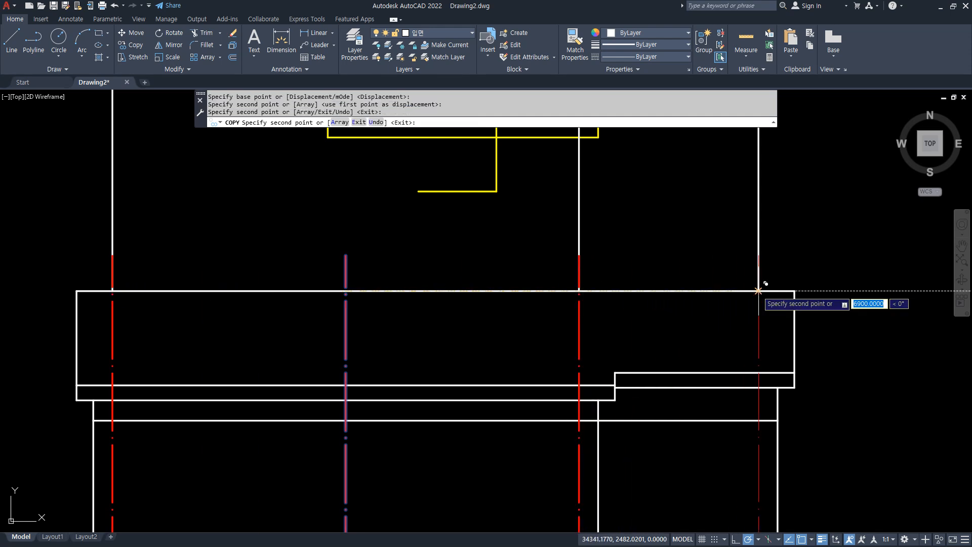
pyautogui.press('Escape')
# Erase the three white vertical guide lines between the plan and the elevation.
pyautogui.click(777, 228)
pyautogui.click(650, 196)
pyautogui.click(614, 224)
pyautogui.click(572, 210)
pyautogui.click(133, 195)
pyautogui.click(76, 180)
pyautogui.write('e')
pyautogui.press('Return')
# Draw a vertical line from the lower-left corner of the plan's projecting entrance platform down to the elevation's ground line.
pyautogui.scroll(-2, 236, 353)
pyautogui.moveTo(236, 353); pyautogui.dragTo(269, 350, button='middle')
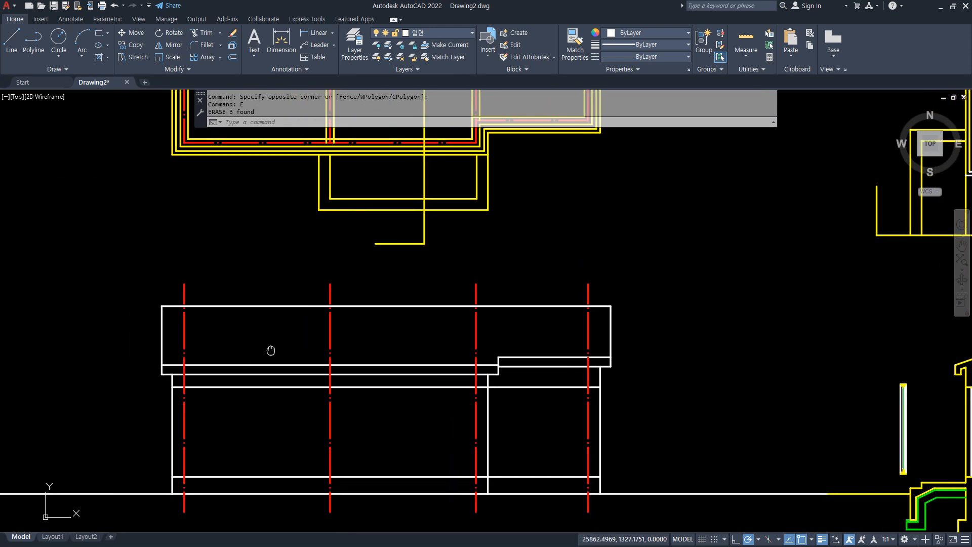
pyautogui.moveTo(522, 417); pyautogui.dragTo(499, 385, button='middle')
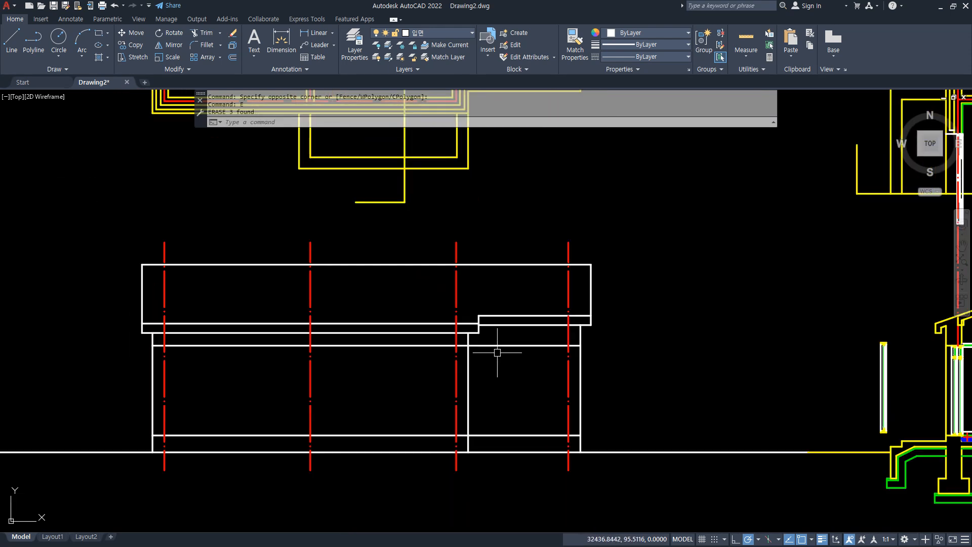
pyautogui.write('l')
pyautogui.press('Return')
pyautogui.click(300, 168)
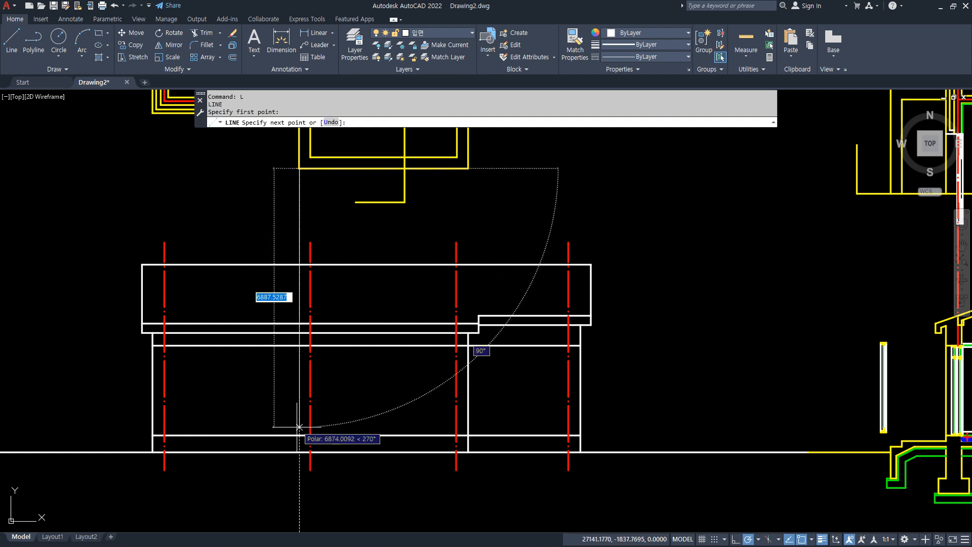
pyautogui.click(299, 443)
pyautogui.press('Return')
# Offset the elevation's ground line upward by 150, then offset the new line up by another 150.
pyautogui.scroll(2, 378, 462)
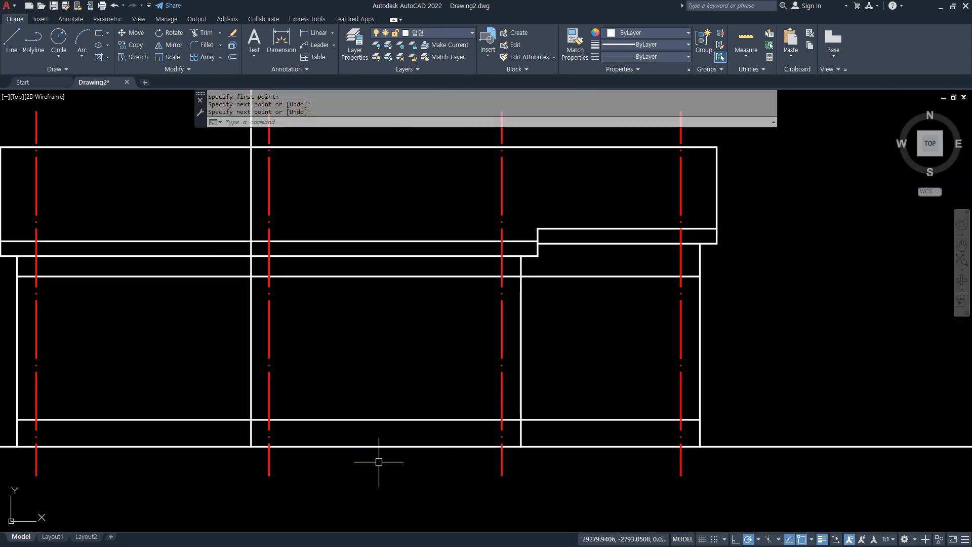
pyautogui.write('o')
pyautogui.press('Return')
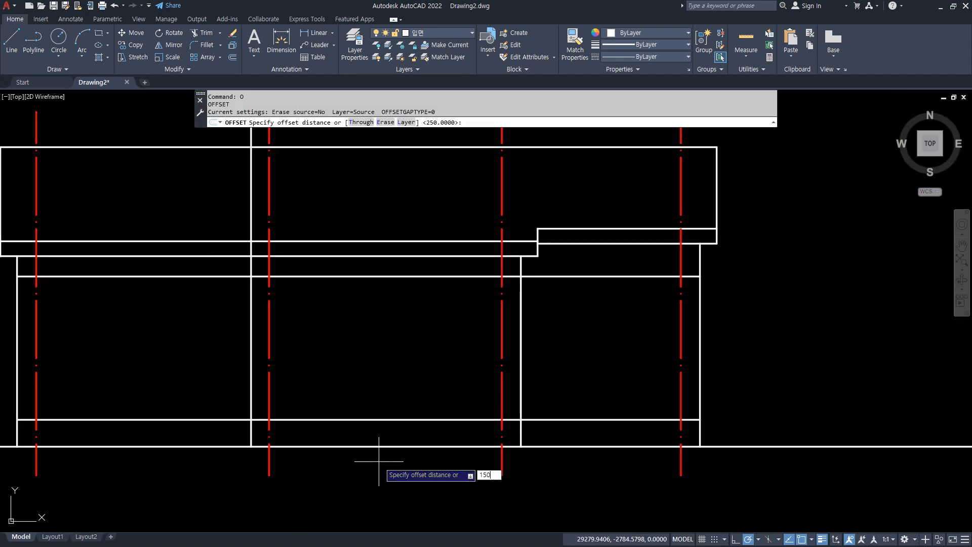
pyautogui.write('150')
pyautogui.press('Return')
pyautogui.click(364, 446)
pyautogui.click(364, 433)
pyautogui.click(354, 437)
pyautogui.click(355, 437)
pyautogui.press('Return')
# Offset the entrance platform's left edge line and the setback wall line inward by 300 for the steps.
pyautogui.scroll(2, 264, 438)
pyautogui.write('o')
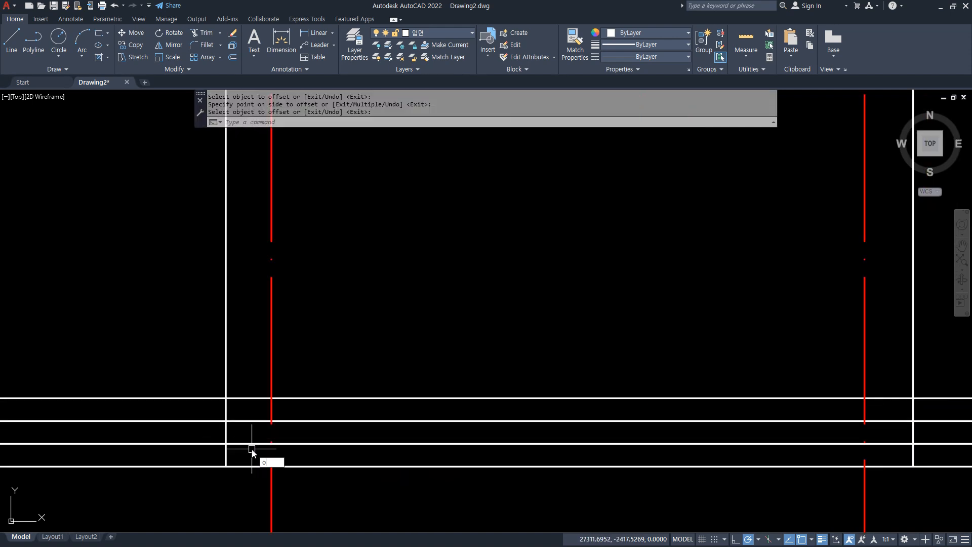
pyautogui.press('Return')
pyautogui.write('3')
pyautogui.press('Return')
pyautogui.click(225, 436)
pyautogui.click(345, 435)
pyautogui.moveTo(921, 460); pyautogui.dragTo(769, 462, button='middle')
pyautogui.click(760, 434)
pyautogui.click(653, 437)
pyautogui.press('Return')
pyautogui.scroll(2, 728, 460)
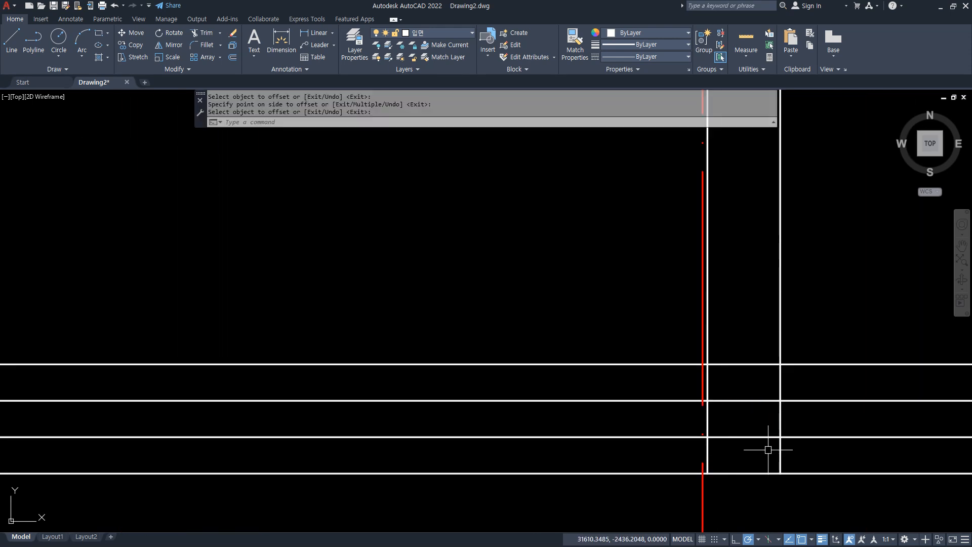
# Join the upper step line to the inner riser line at the steps' right end and trim the excess lines around the wall.
pyautogui.write('f')
pyautogui.press('Return')
pyautogui.click(707, 430)
pyautogui.scroll(-2, 446, 443)
pyautogui.scroll(4, 582, 458)
pyautogui.write('tr')
pyautogui.press('Return')
pyautogui.click(629, 440)
pyautogui.moveTo(830, 410); pyautogui.dragTo(833, 419)
pyautogui.press('Return')
pyautogui.scroll(-3, 748, 443)
pyautogui.moveTo(211, 435); pyautogui.dragTo(371, 434, button='middle')
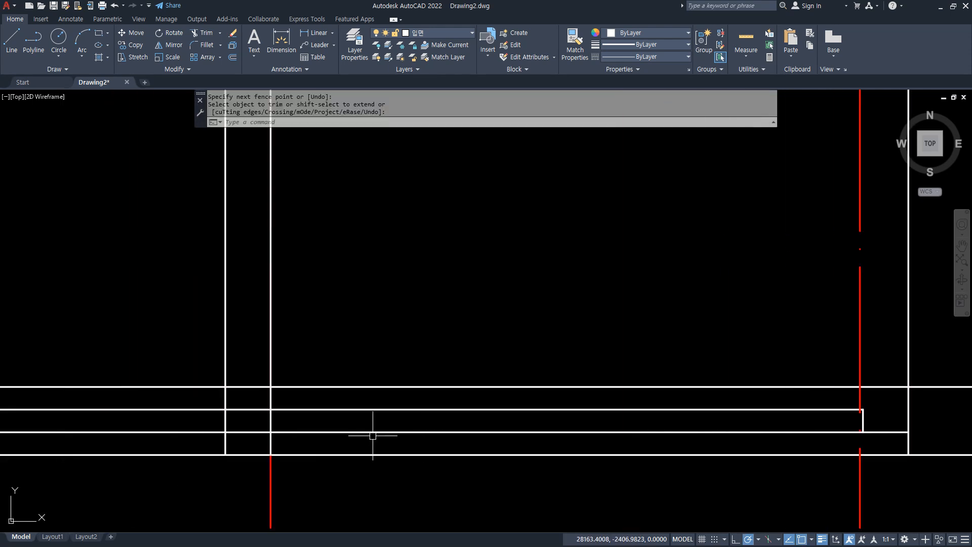
# Fillet the upper step line and the inner riser line into a square corner at the steps' left end.
pyautogui.scroll(3, 361, 434)
pyautogui.press('Return')
pyautogui.write('f')
pyautogui.press('Return')
pyautogui.click(137, 372)
pyautogui.click(128, 386)
pyautogui.moveTo(71, 412); pyautogui.dragTo(229, 387, button='middle')
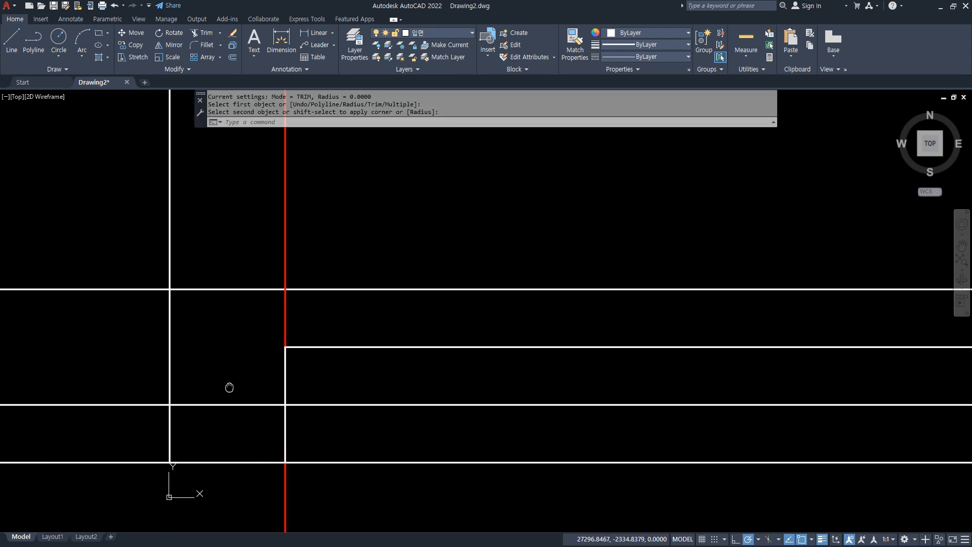
pyautogui.scroll(-3, 188, 404)
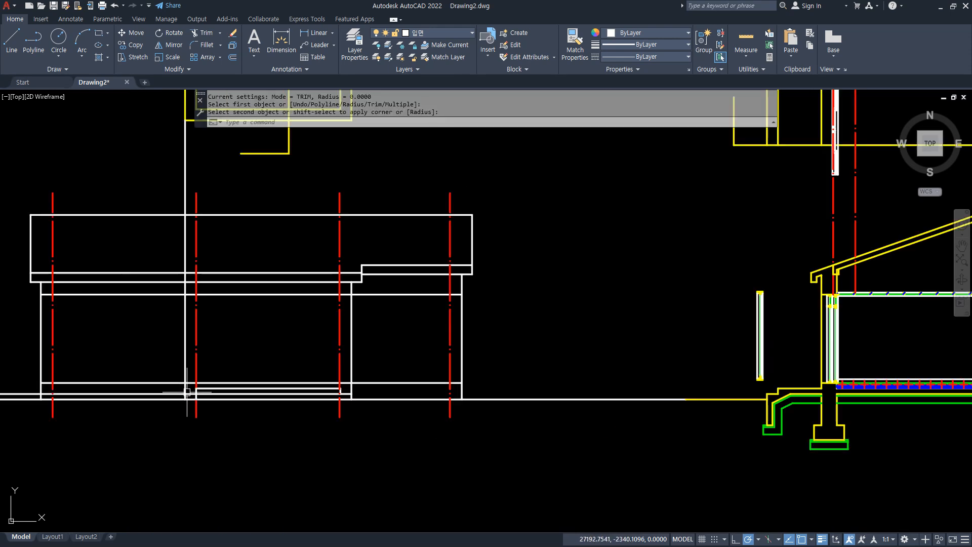
pyautogui.scroll(-3, 189, 361)
pyautogui.scroll(10, 207, 385)
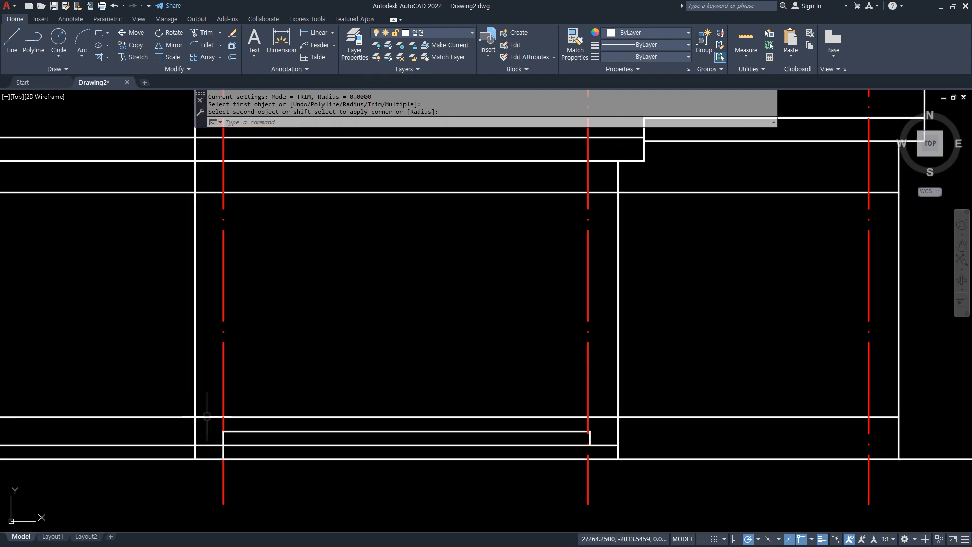
# Fillet the lower step line with the platform's left edge line and trim the inner riser below the lower step line.
pyautogui.write('f')
pyautogui.press('space')
pyautogui.click(191, 438)
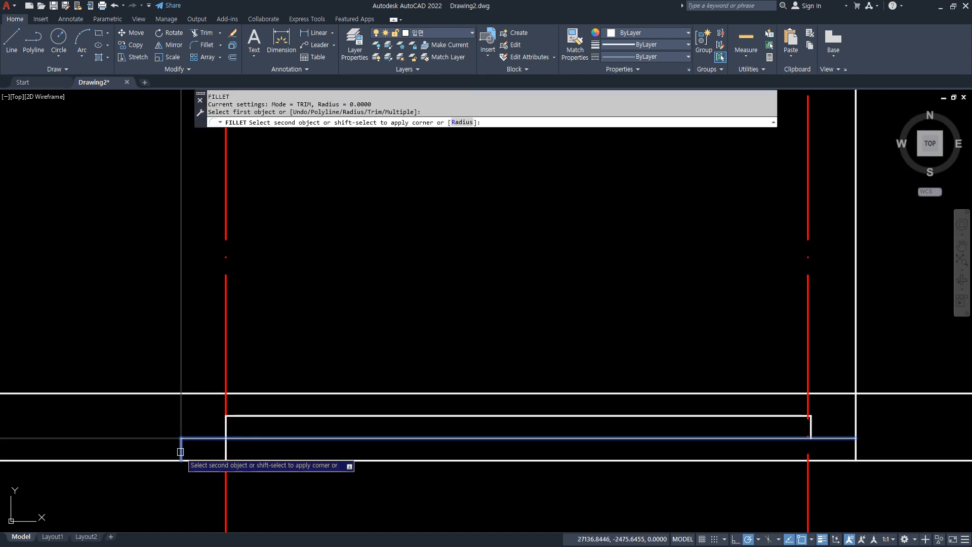
pyautogui.click(181, 451)
pyautogui.write('tr')
pyautogui.press('space')
pyautogui.click(224, 450)
# Draw a short vertical guide line from the midpoint of the upper step up to the floor line.
pyautogui.scroll(-2, 425, 488)
pyautogui.scroll(-3, 432, 375)
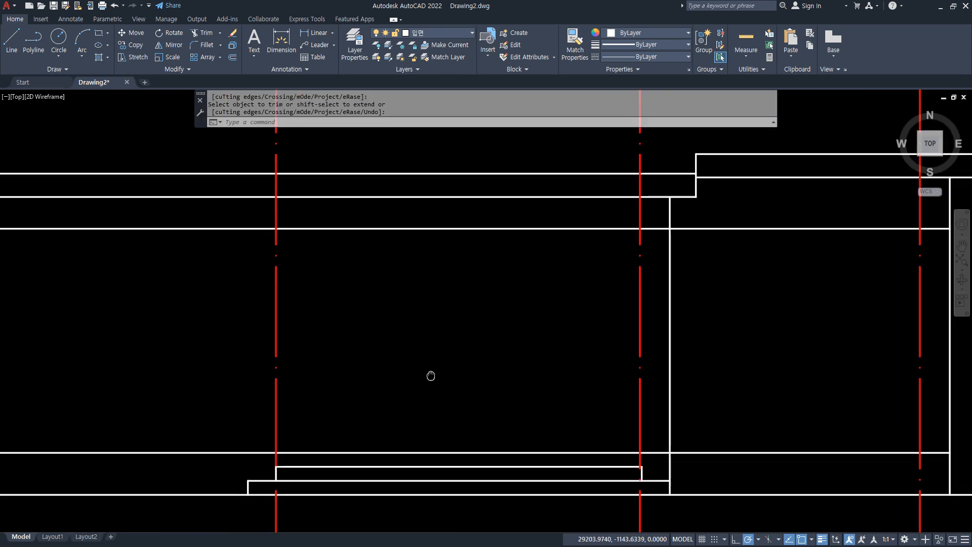
pyautogui.moveTo(388, 419)
pyautogui.mouseDown(button='middle')
pyautogui.moveTo(378, 403)
pyautogui.moveTo(371, 432)
pyautogui.moveTo(349, 349)
pyautogui.mouseUp(button='middle')
pyautogui.scroll(2, 355, 299)
pyautogui.moveTo(341, 263); pyautogui.dragTo(348, 379, button='middle')
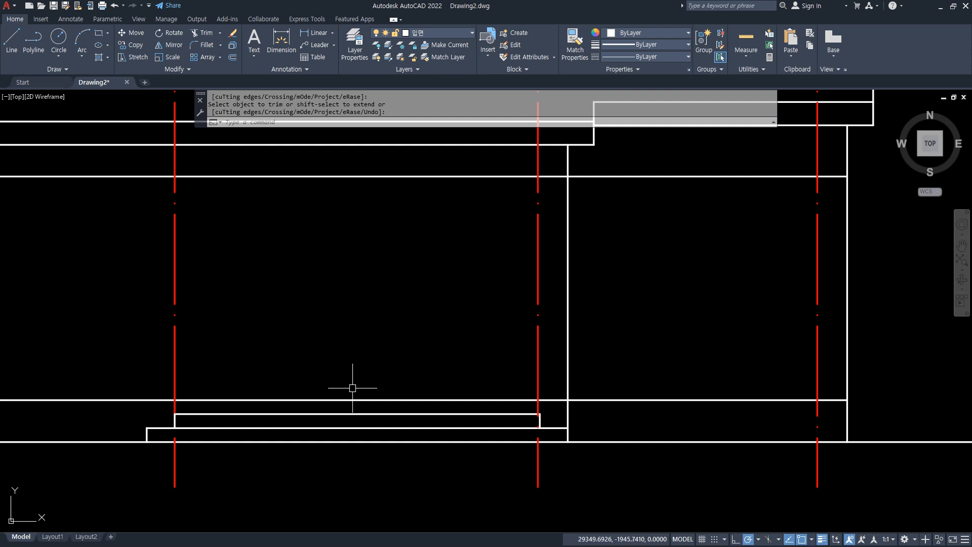
pyautogui.press('space')
pyautogui.write('l')
pyautogui.press('space')
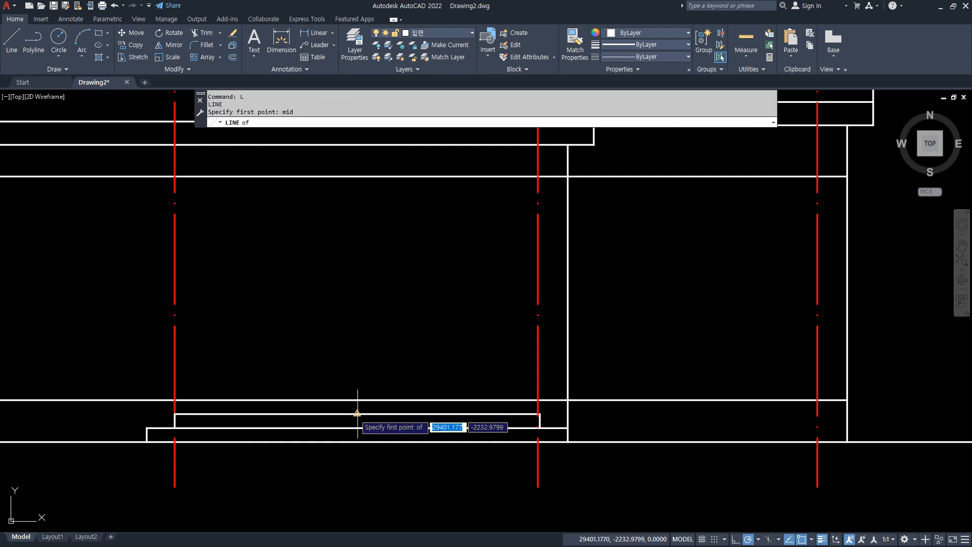
pyautogui.click(357, 414)
pyautogui.click(357, 400)
pyautogui.press('space')
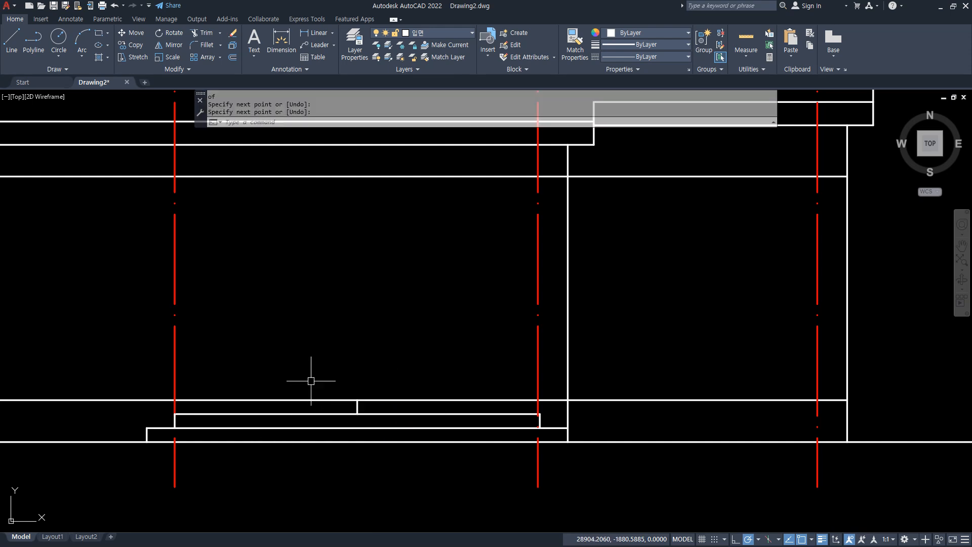
# Draw a 2400 by 2400 rectangle above the entrance steps for the entrance opening.
pyautogui.write('rec')
pyautogui.press('space')
pyautogui.click(230, 380)
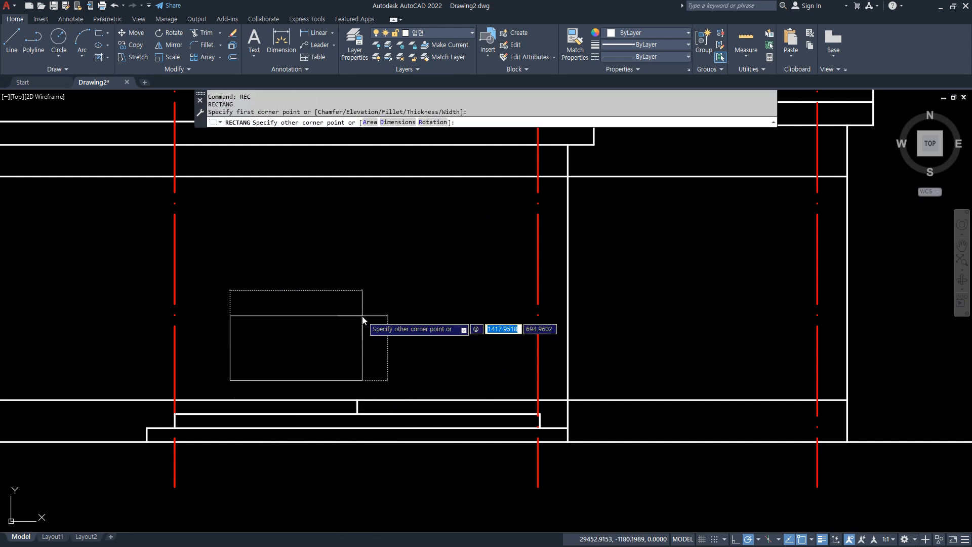
pyautogui.write('2400')
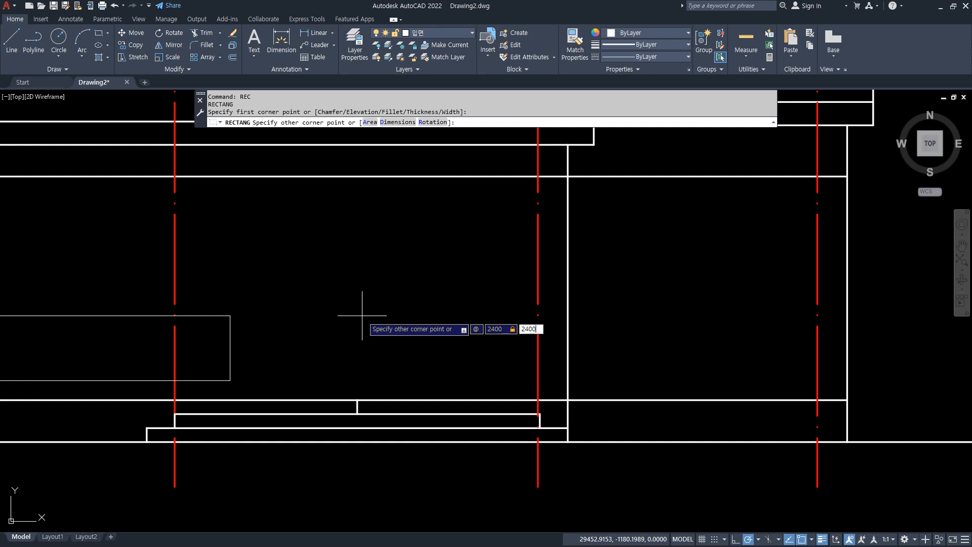
pyautogui.press('Return')
# Move the entrance rectangle by its bottom edge's midpoint onto the top end of the short guide line.
pyautogui.write('m')
pyautogui.press('space')
pyautogui.click(376, 380)
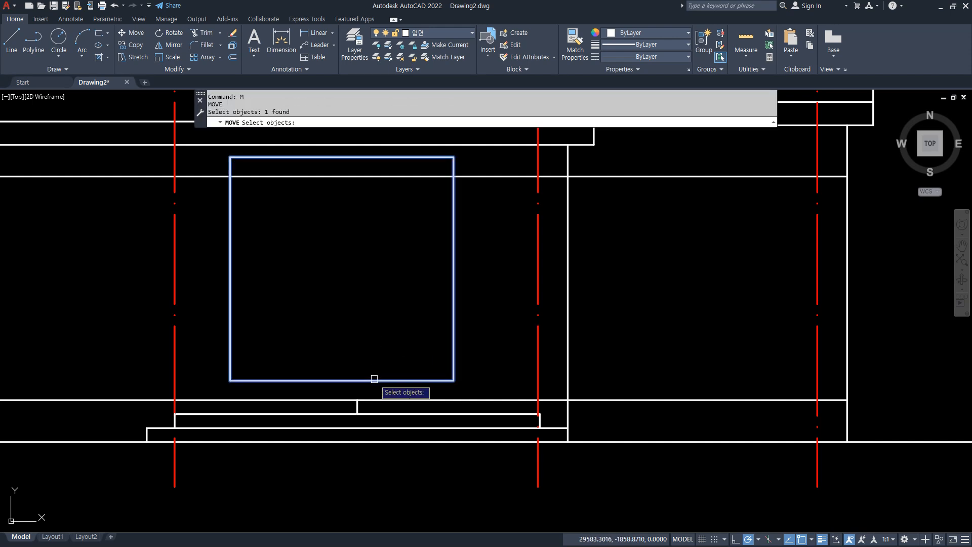
pyautogui.press('space')
pyautogui.write('mid')
pyautogui.press('space')
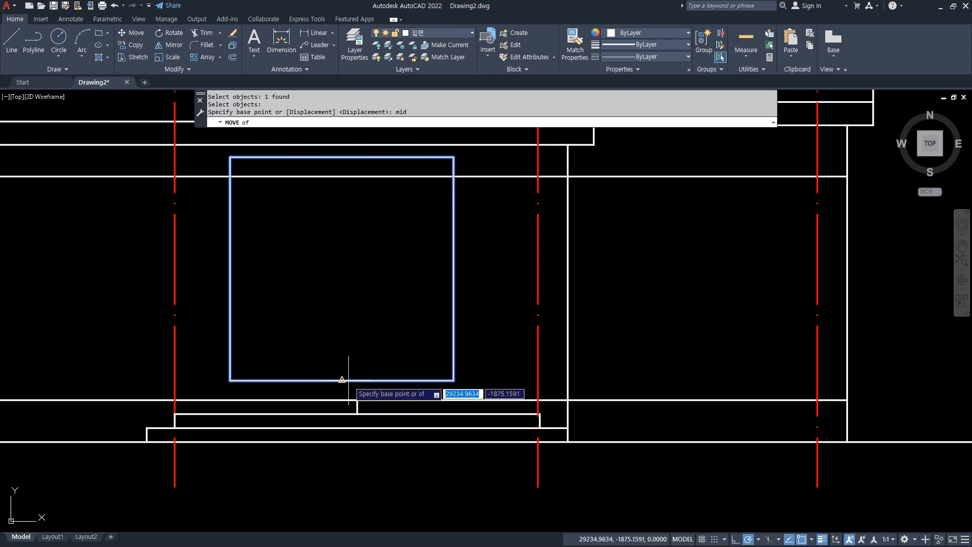
pyautogui.click(349, 380)
pyautogui.click(357, 400)
# Erase the short vertical guide line between the upper step and the floor line.
pyautogui.click(326, 349)
pyautogui.click(369, 476)
pyautogui.write('e')
pyautogui.press('space')
pyautogui.scroll(-2, 401, 379)
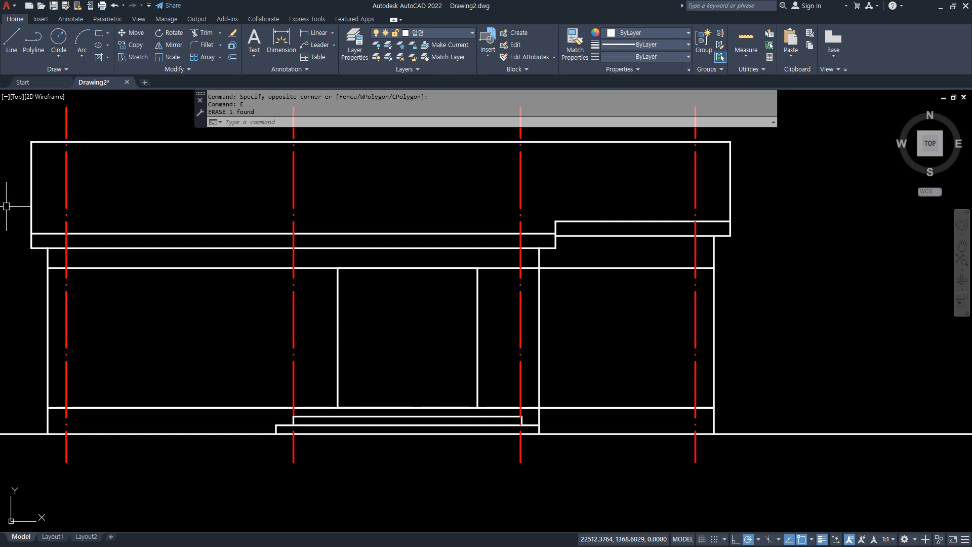
# Draw a guide line along the opening head level between the elevation's first and second centrelines from the left.
pyautogui.scroll(2, 113, 267)
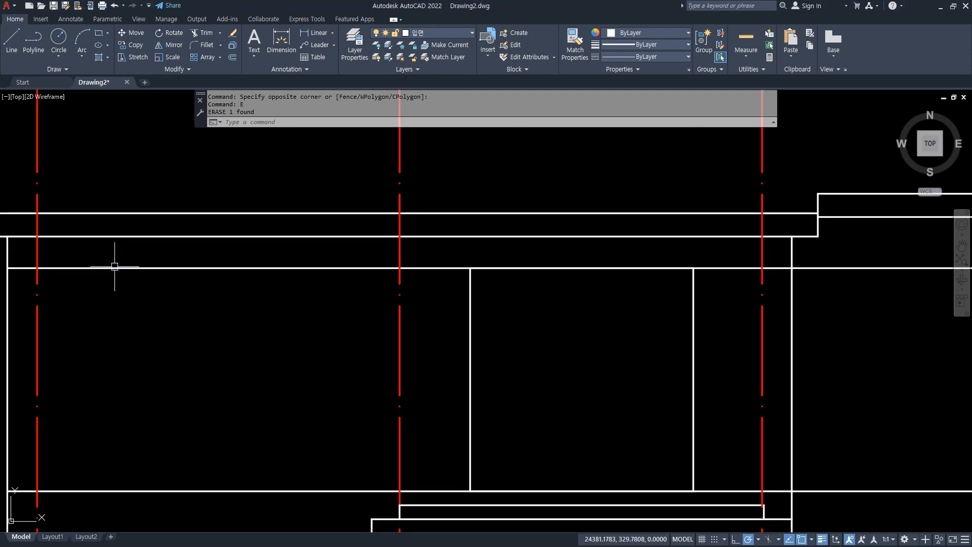
pyautogui.moveTo(113, 267); pyautogui.dragTo(139, 275, button='middle')
pyautogui.write('l')
pyautogui.press('space')
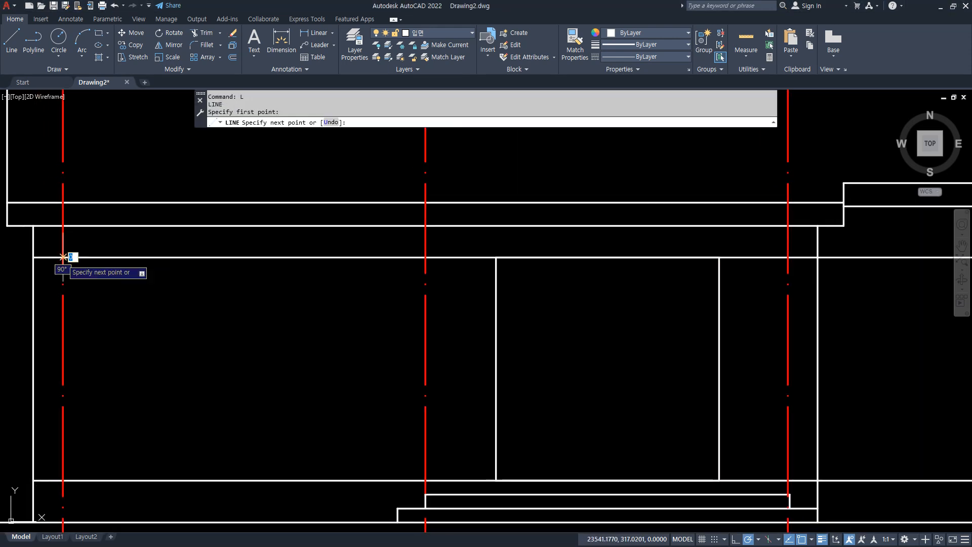
pyautogui.click(425, 268)
pyautogui.press('space')
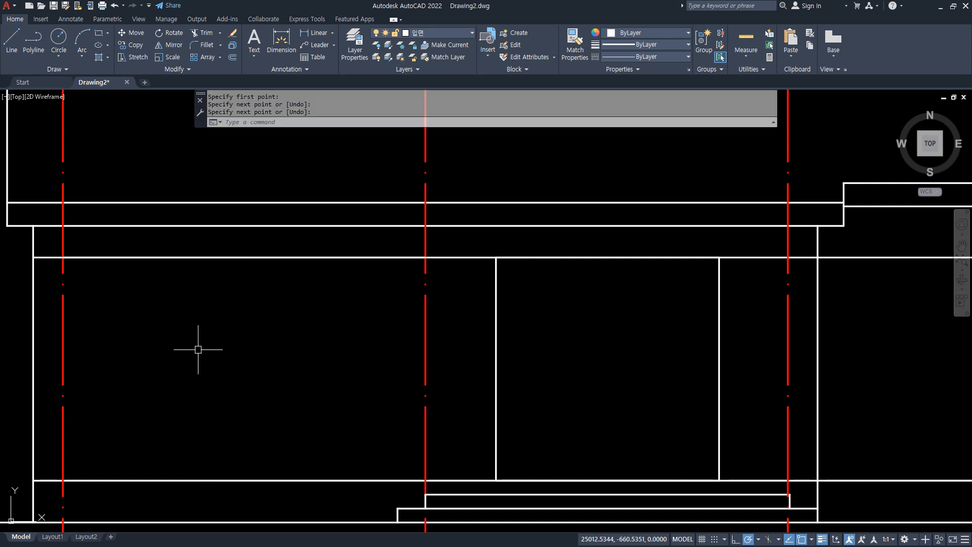
# Draw a 1200 by 1200 window rectangle in the elevation's left bay.
pyautogui.write('rec')
pyautogui.press('space')
pyautogui.click(206, 390)
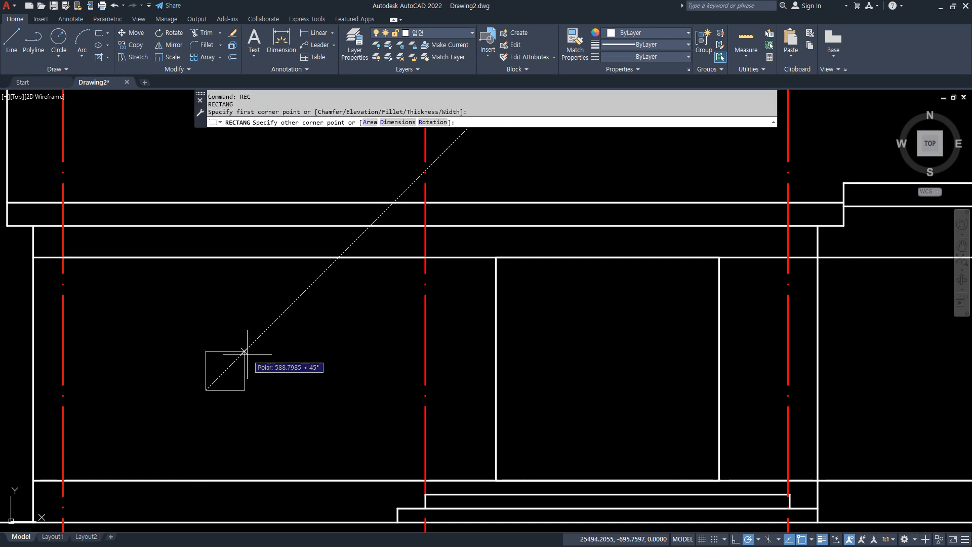
pyautogui.write('1200,1200')
pyautogui.press('Return')
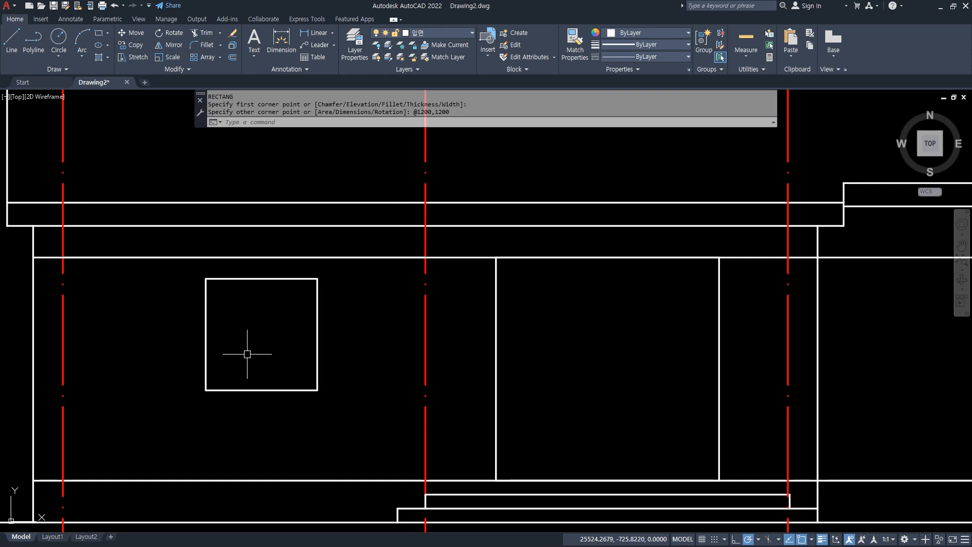
# Move the left window by its top edge's midpoint onto the midpoint of the head-level guide line.
pyautogui.write('m')
pyautogui.press('space')
pyautogui.click(248, 390)
pyautogui.press('space')
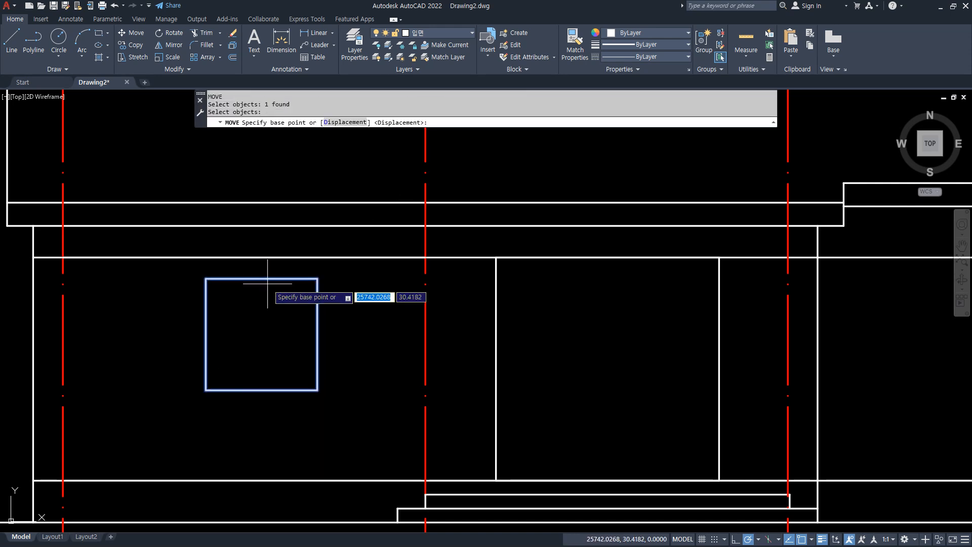
pyautogui.write('mid')
pyautogui.press('space')
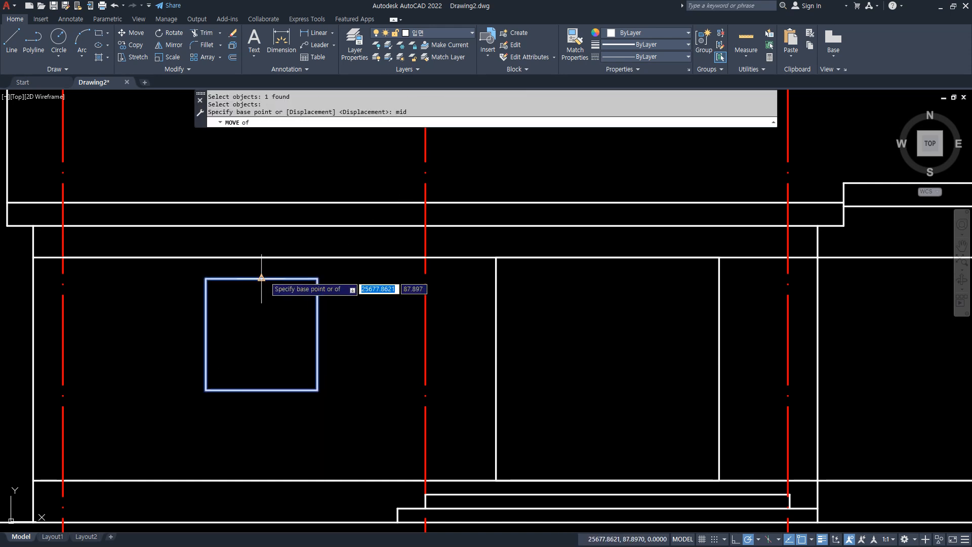
pyautogui.click(261, 278)
pyautogui.write('mid')
pyautogui.press('space')
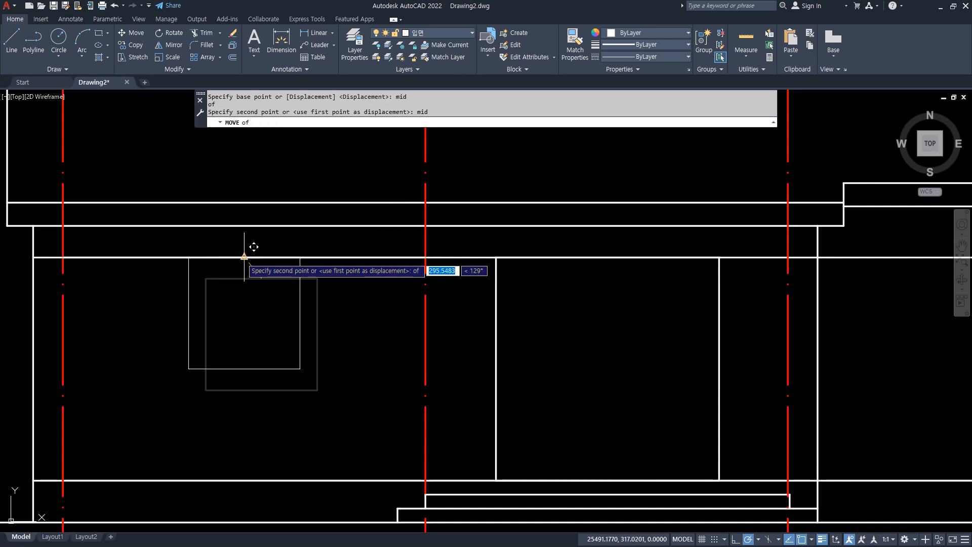
pyautogui.click(244, 256)
# Erase the head-level guide line above the left window.
pyautogui.click(321, 258)
pyautogui.write('E')
pyautogui.press('space')
# Draw a guide line along the opening head level between the elevation's two rightmost centrelines.
pyautogui.moveTo(958, 268); pyautogui.dragTo(474, 277, button='middle')
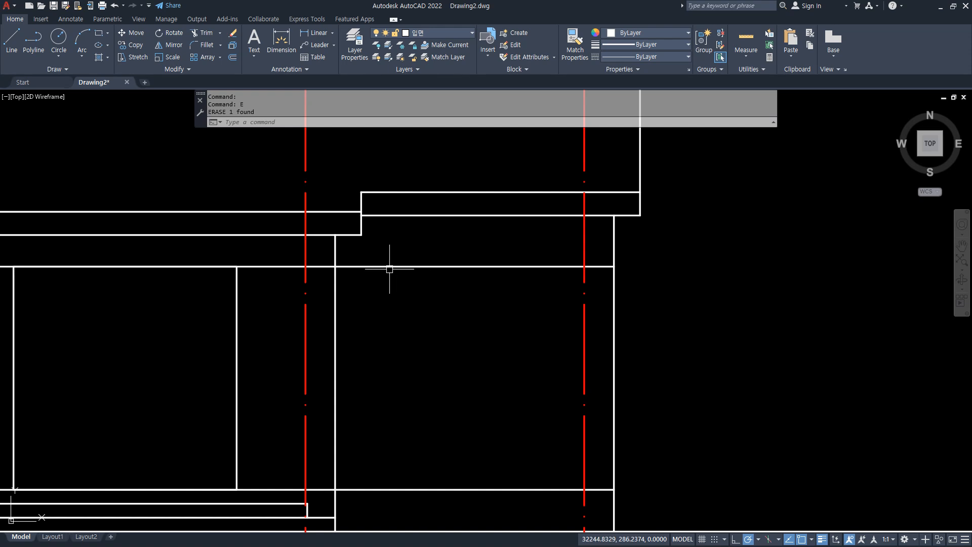
pyautogui.write('L')
pyautogui.press('space')
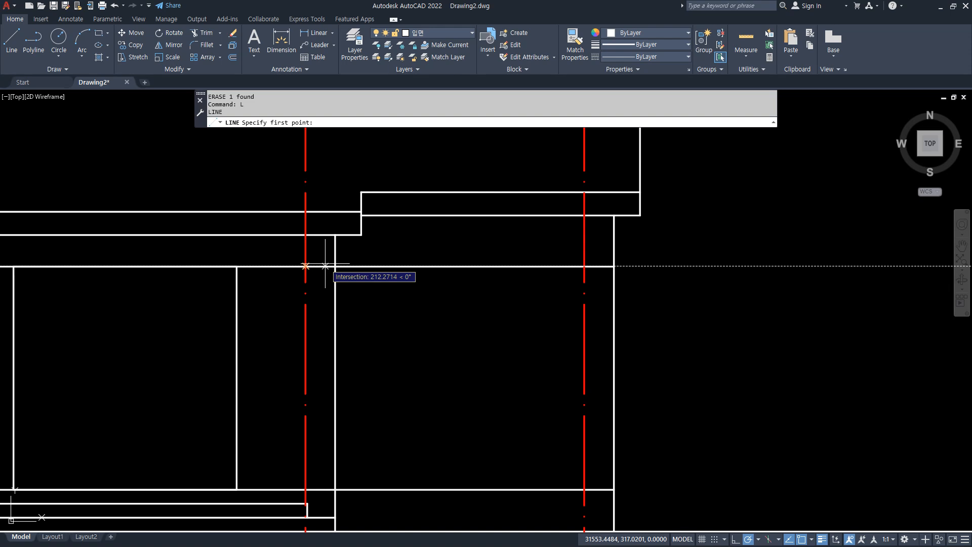
pyautogui.click(306, 266)
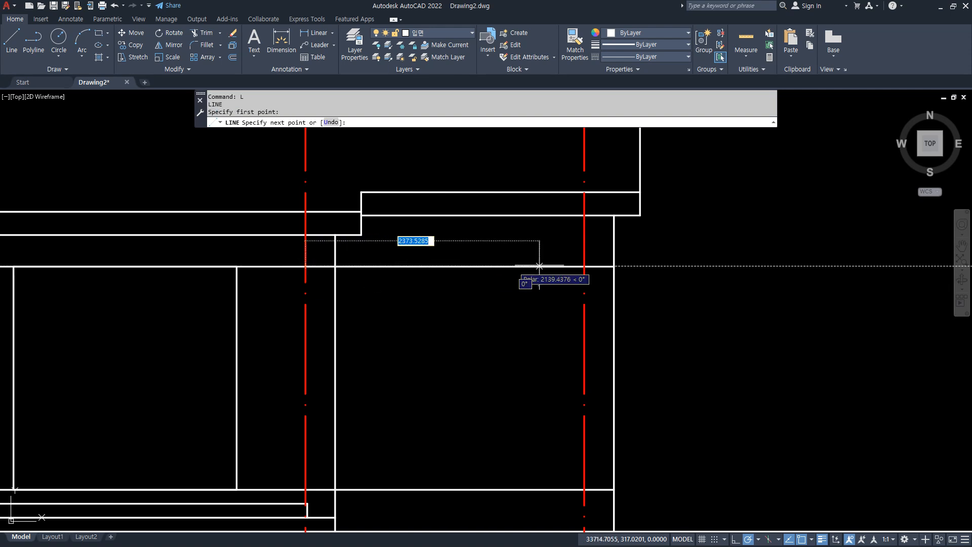
pyautogui.click(584, 266)
pyautogui.press('Return')
# Draw a 1200 by 1200 window rectangle in the elevation's right bay.
pyautogui.write('re')
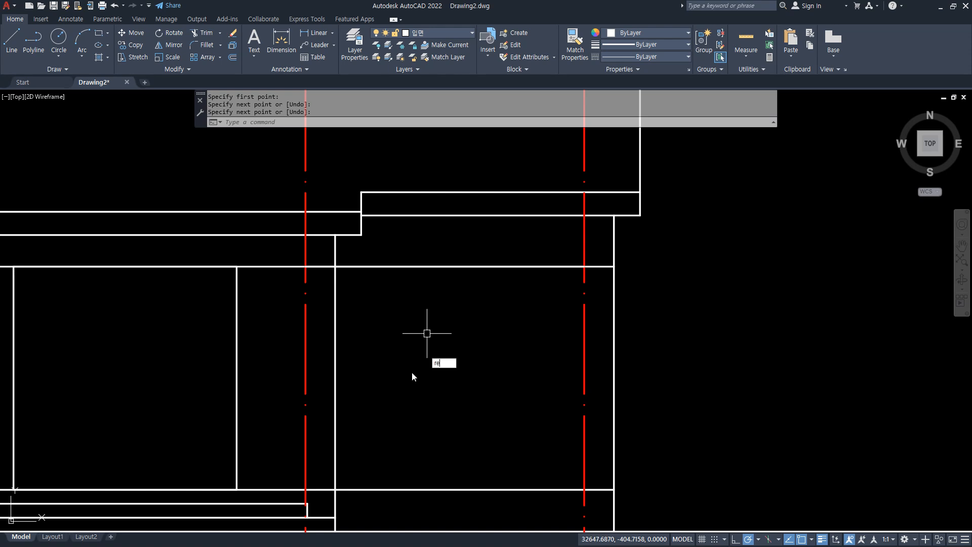
pyautogui.write('c')
pyautogui.press('Return')
pyautogui.click(388, 404)
pyautogui.write('1200')
pyautogui.press('Tab')
pyautogui.write('12')
pyautogui.press('Return')
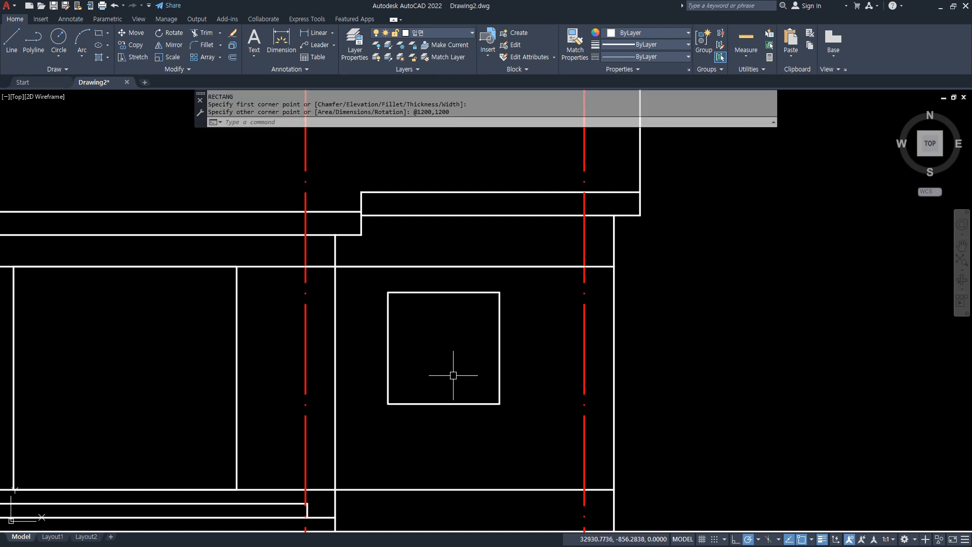
# Move the right window rectangle freehand a short distance to the left within its bay.
pyautogui.write('m')
pyautogui.press('Return')
pyautogui.click(446, 403)
pyautogui.press('Return')
pyautogui.click(424, 367)
pyautogui.click(404, 364)
# Move the right window by its top edge's midpoint onto the midpoint of the guide line between the two rightmost centrelines.
pyautogui.press('Return')
pyautogui.click(437, 417)
pyautogui.click(392, 358)
pyautogui.press('Return')
pyautogui.write('mid')
pyautogui.press('Return')
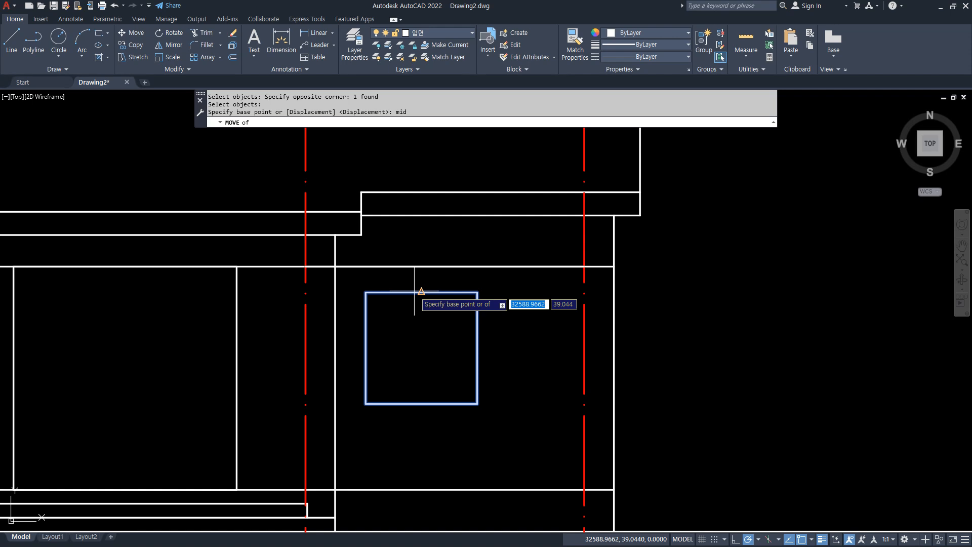
pyautogui.click(421, 293)
pyautogui.write('mid')
pyautogui.press('Return')
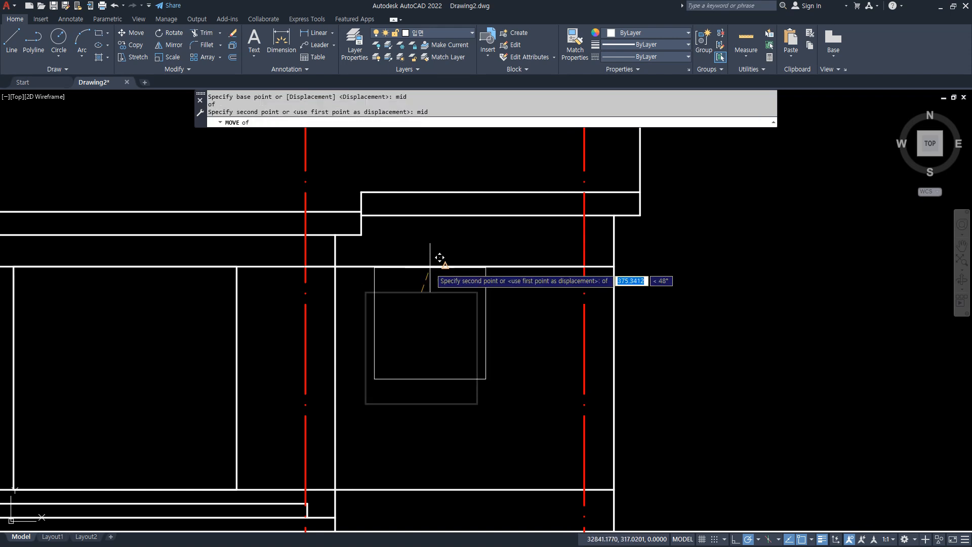
pyautogui.click(443, 265)
# Erase the head-level guide line above the right window.
pyautogui.click(535, 267)
pyautogui.write('e')
pyautogui.press('Return')
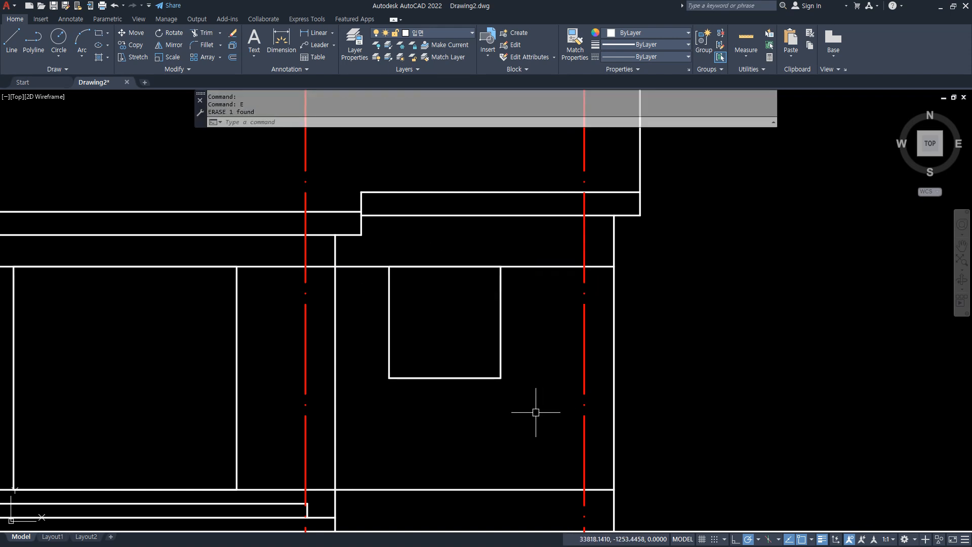
pyautogui.scroll(-4, 542, 395)
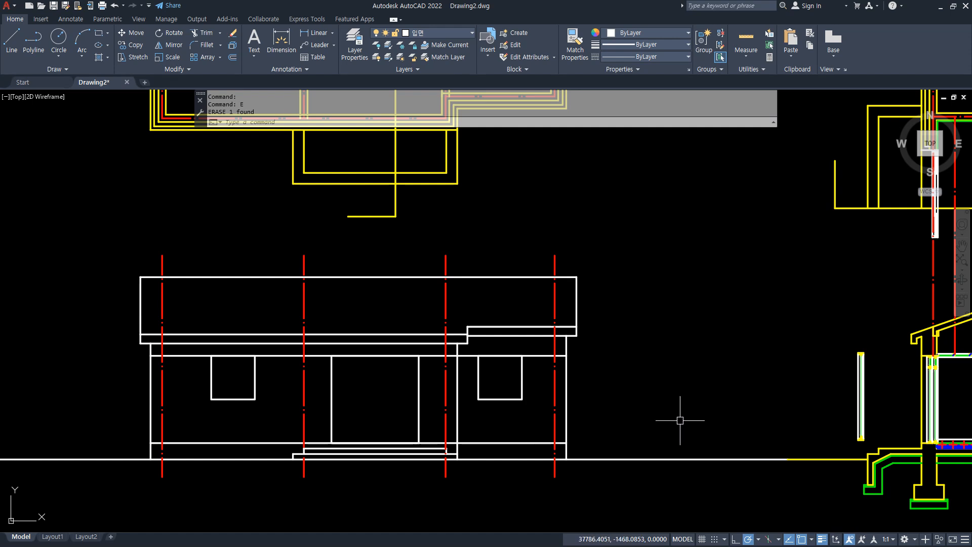